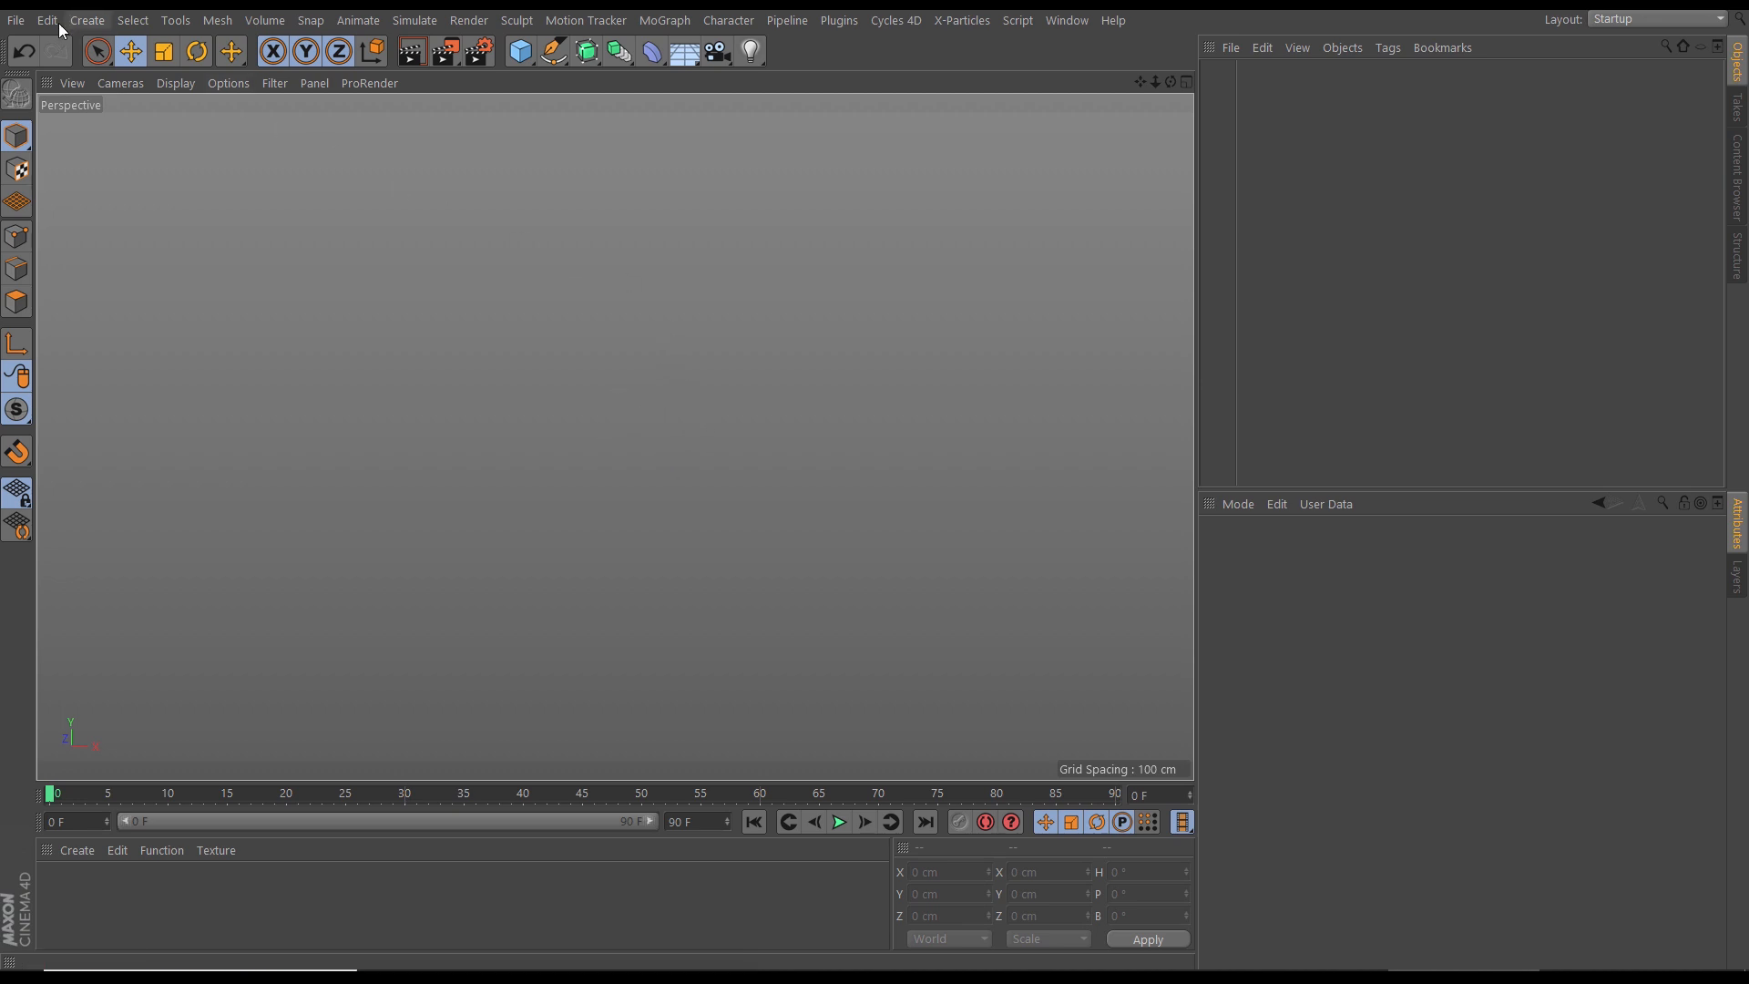
# Step: Start saving the scene under a new name and browse to the Mograph_Countdown folder inside the Mograph_Countdown library
pyautogui.click(16, 20)
pyautogui.click(82, 218)
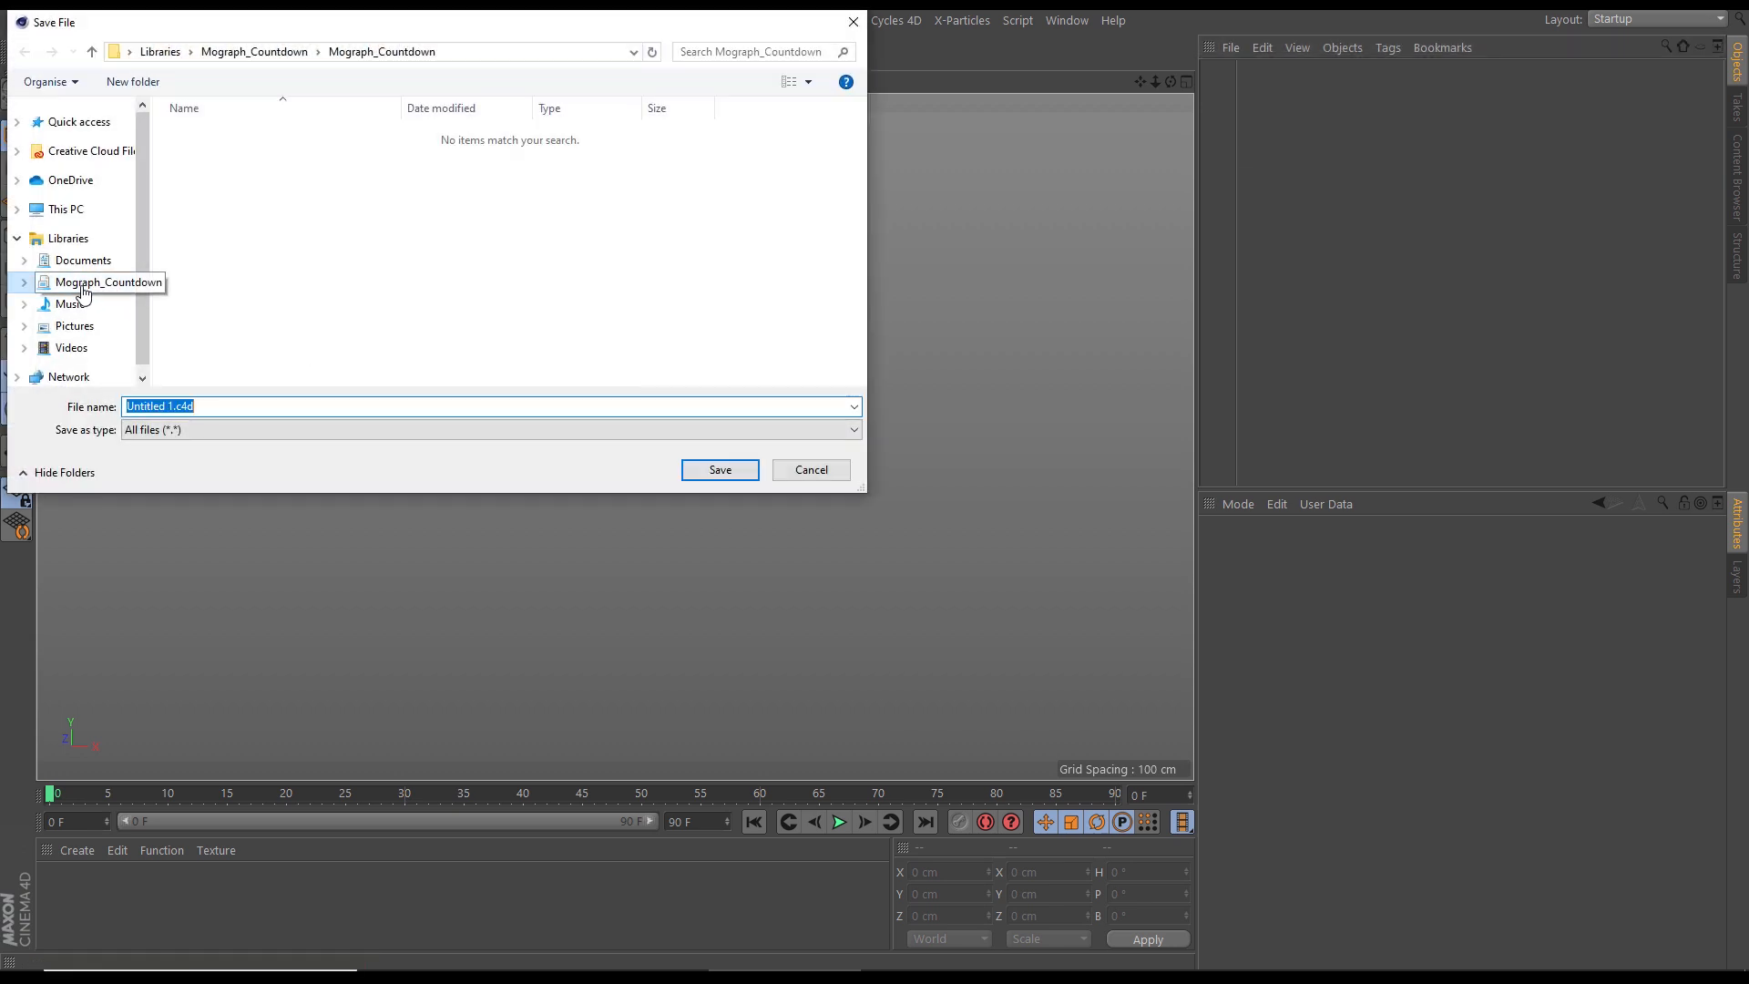
pyautogui.click(129, 299)
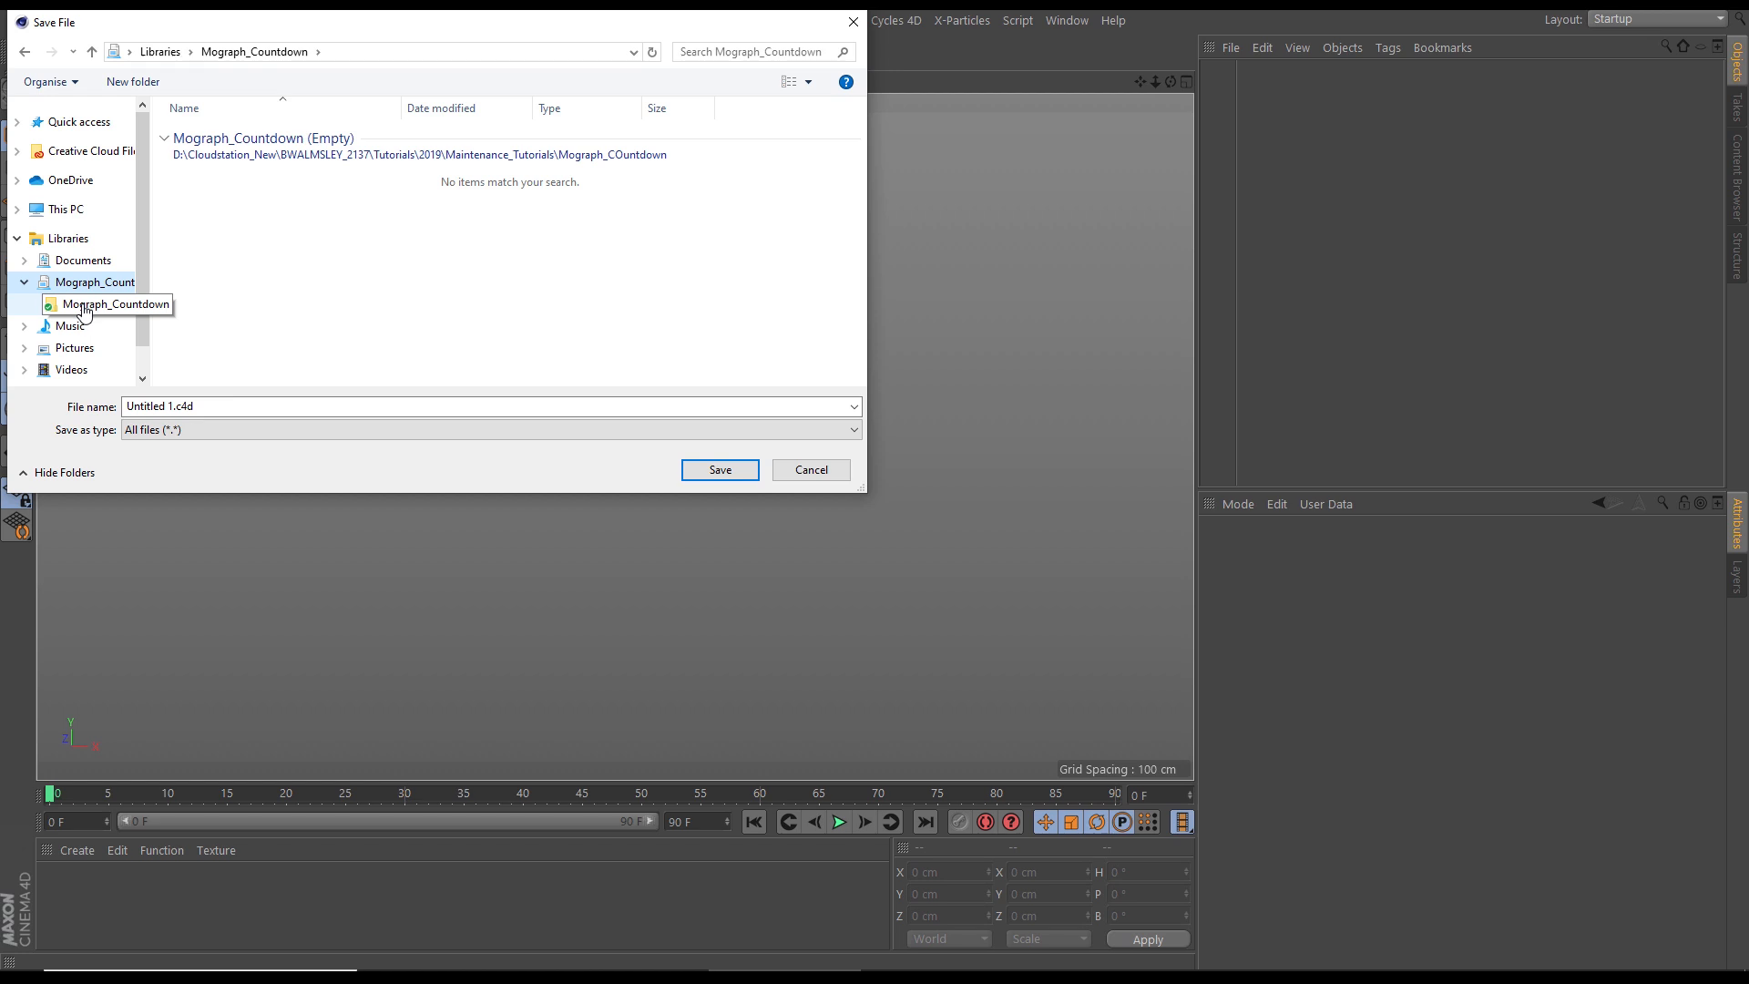
pyautogui.click(71, 304)
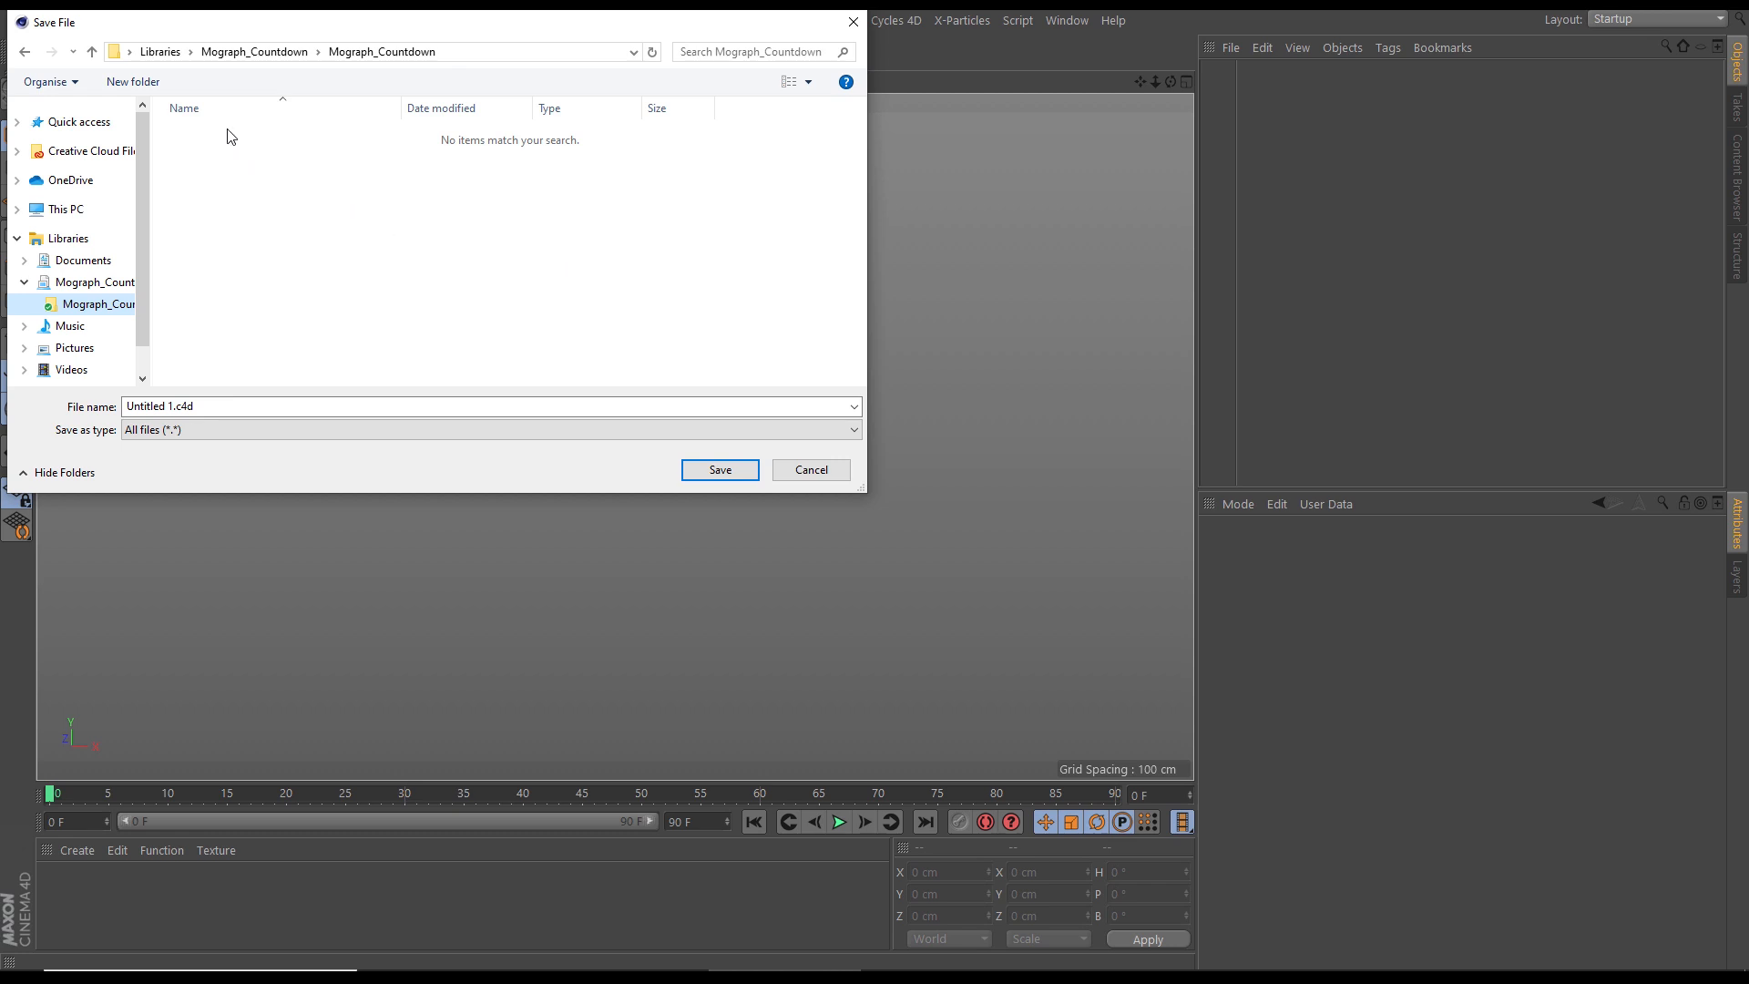
# Step: Create a subfolder named XP_Countdown_SIX_fill in the Mograph_Countdown folder and copy its name
pyautogui.click(132, 81)
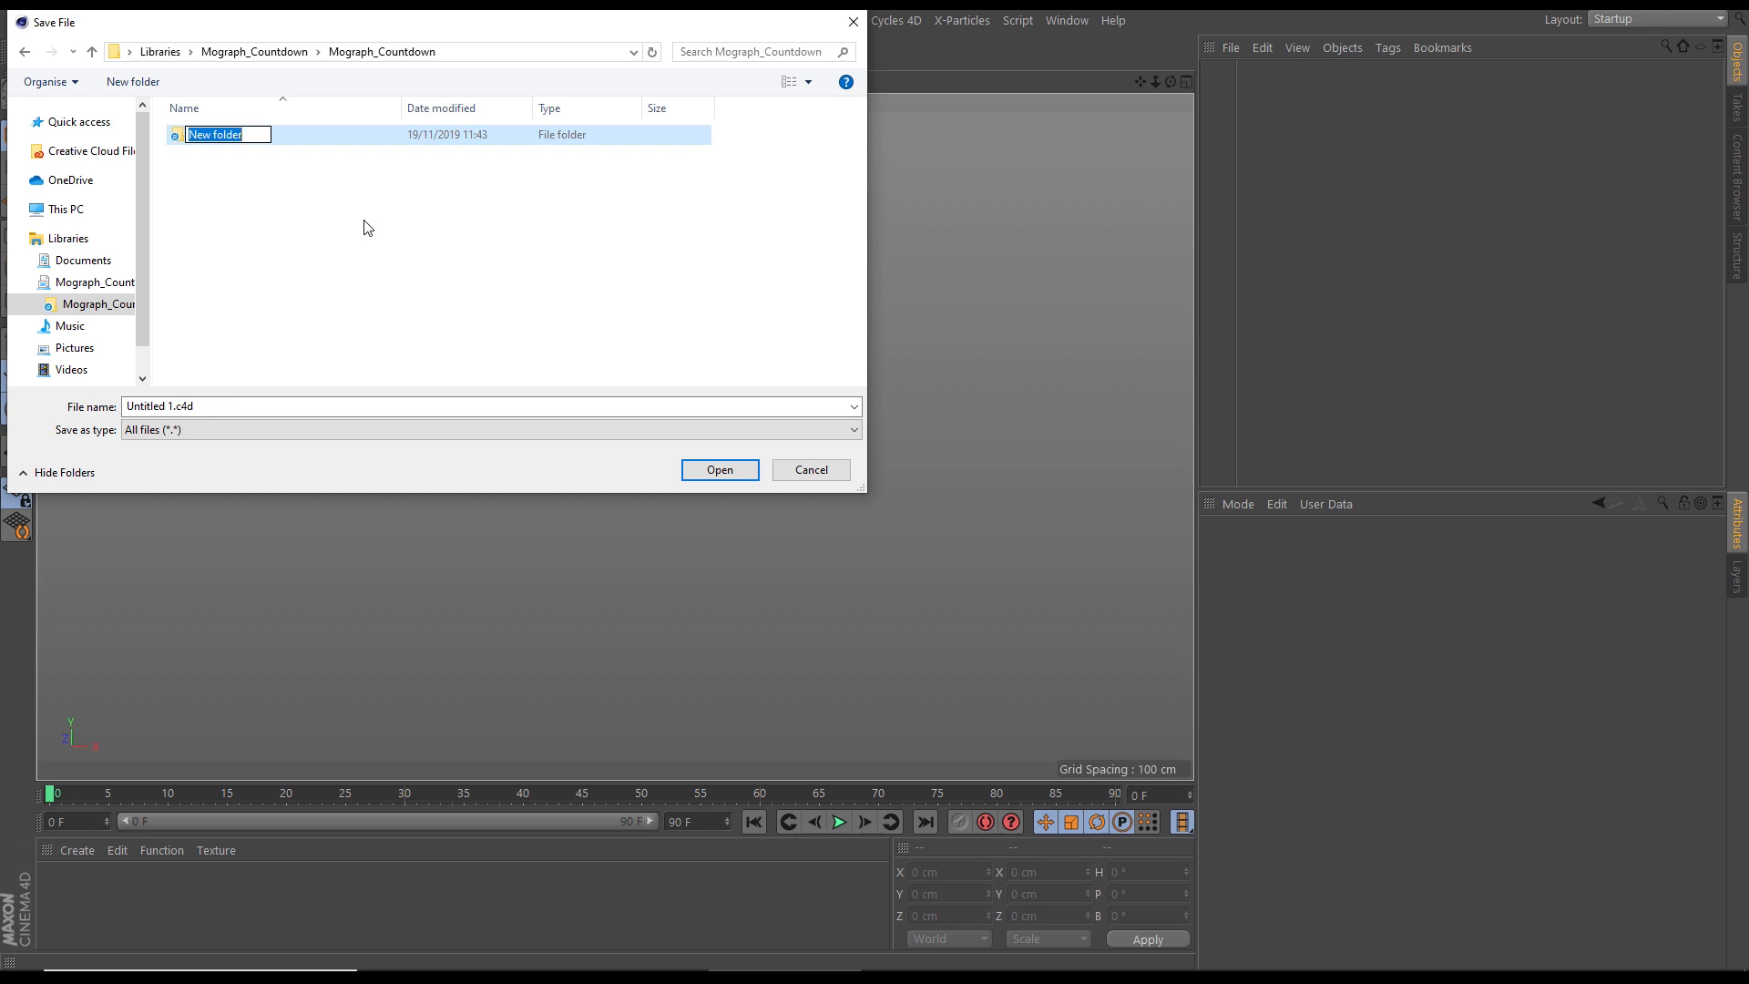
pyautogui.write('XP_COuntdown')
pyautogui.press('BackSpace')
pyautogui.write('own_SIX')
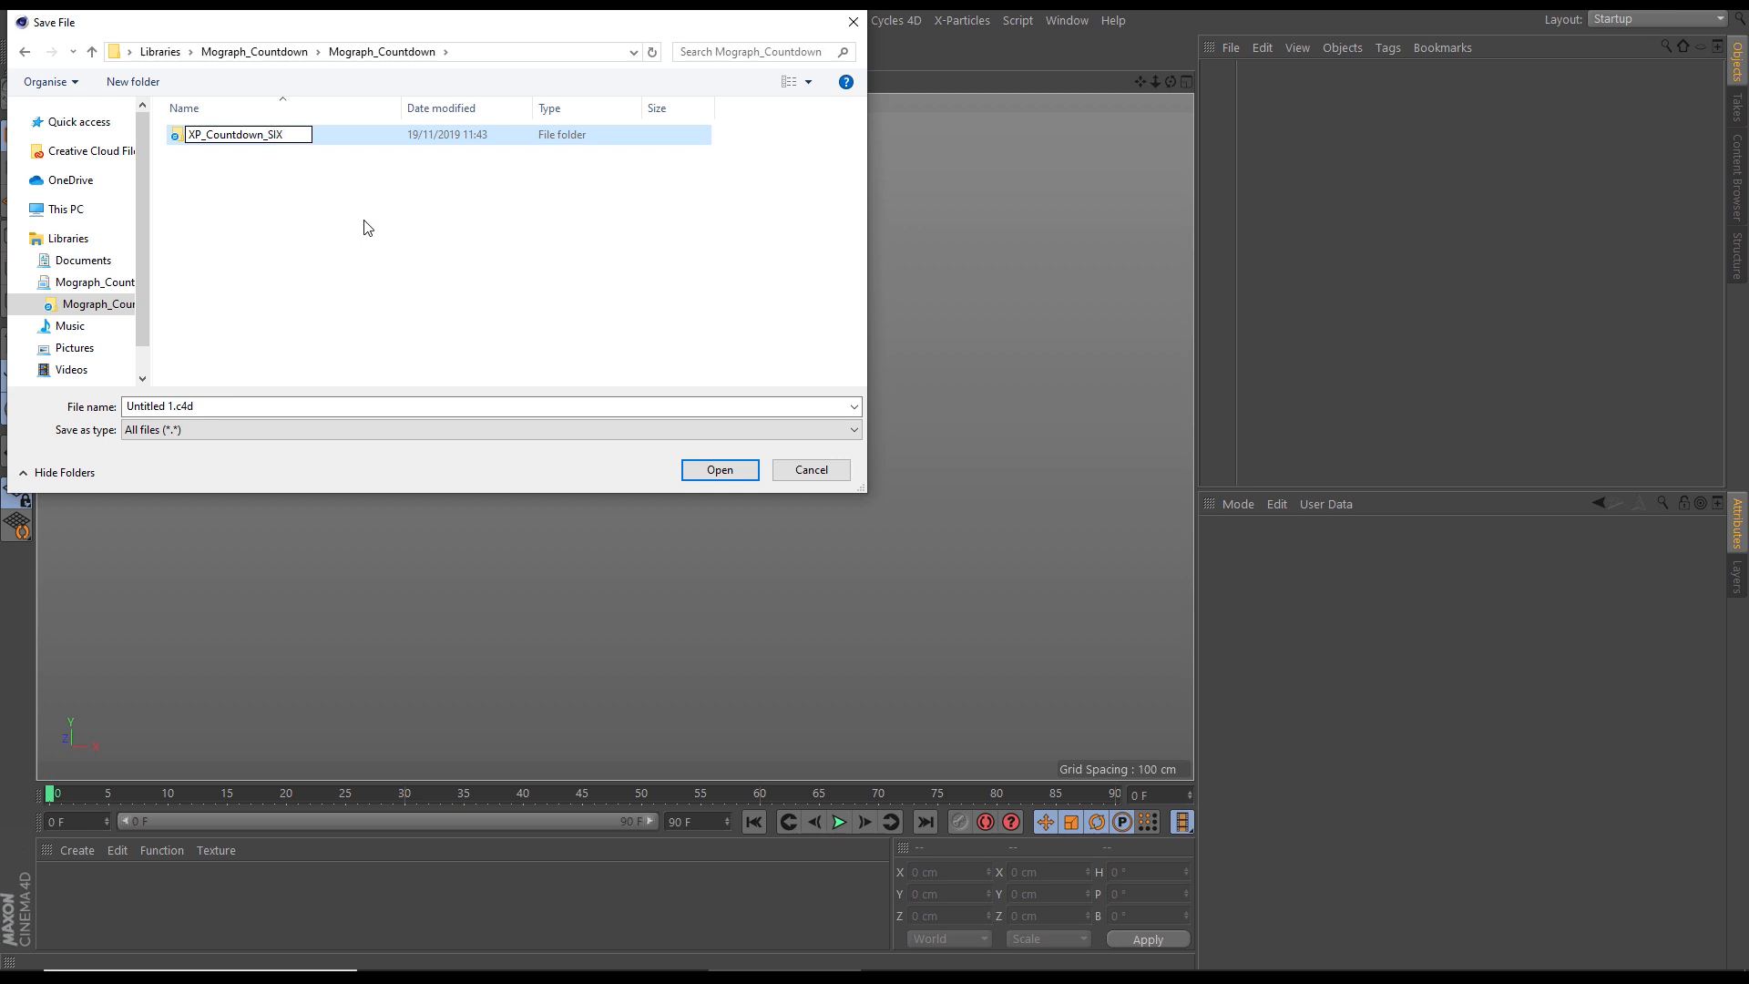
pyautogui.write('_fill')
pyautogui.moveTo(311, 134); pyautogui.dragTo(187, 135)
pyautogui.hotkey('ctrl', 'c')
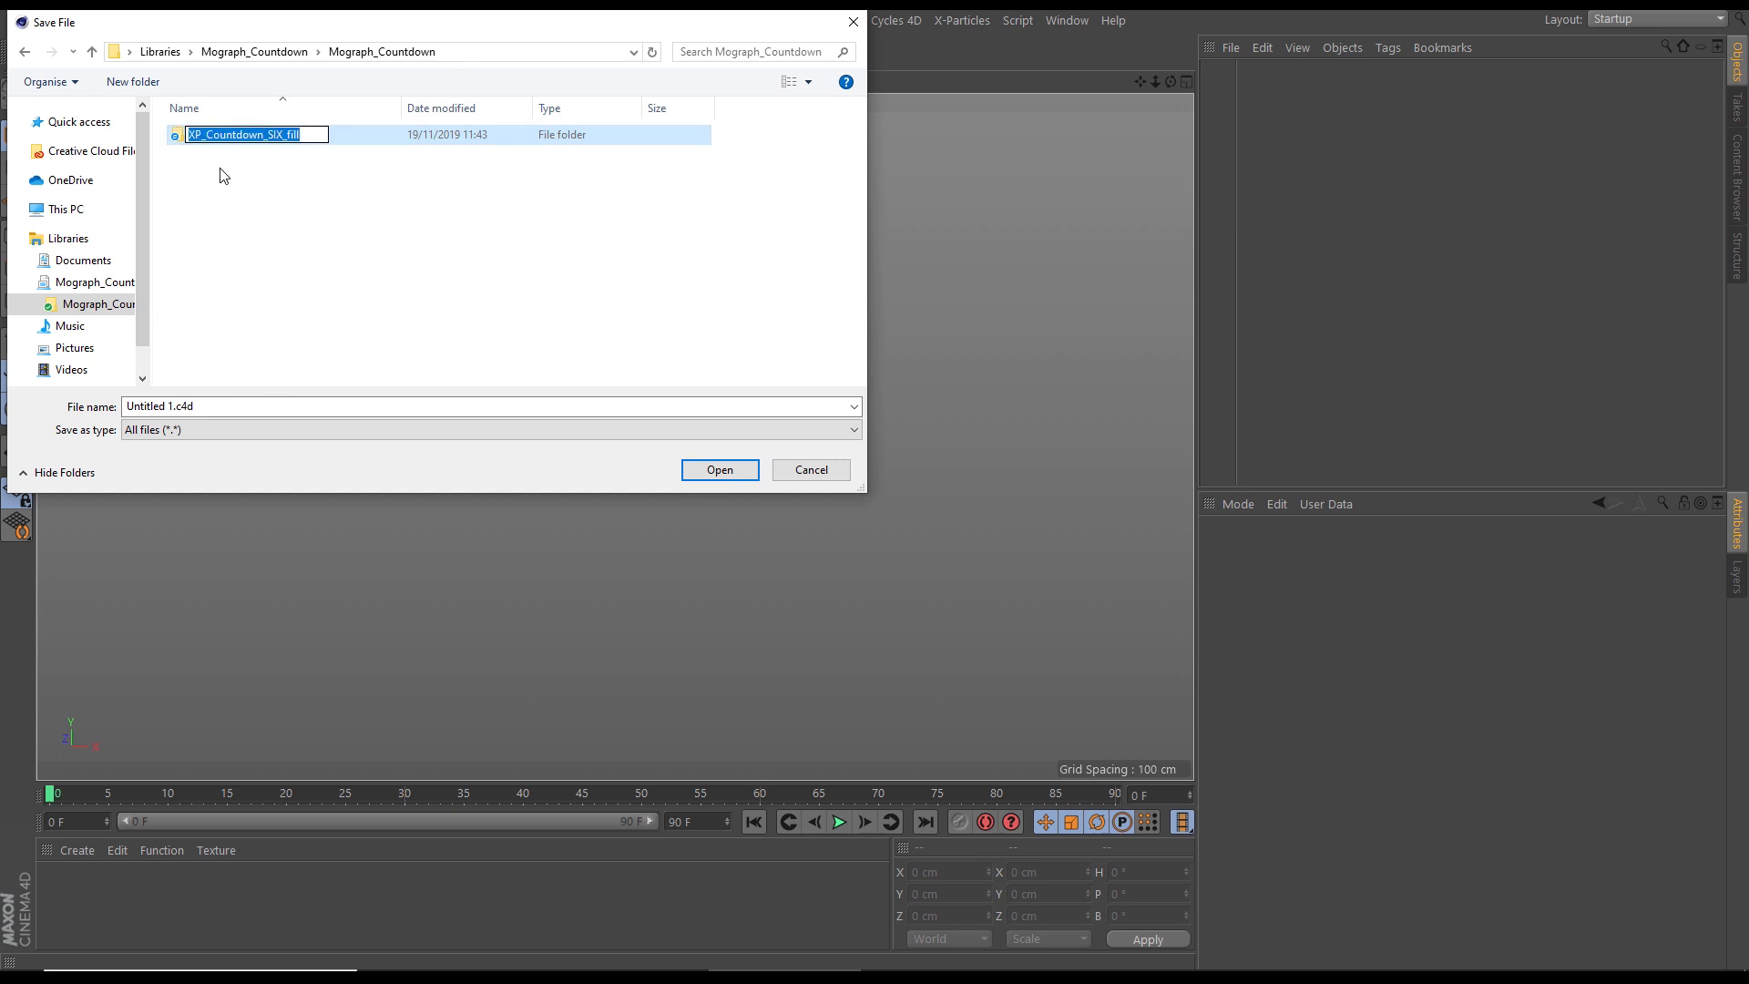
pyautogui.click(288, 216)
# Step: Save the scene as XP_Countdown_SIX_fill_v01 inside the XP_Countdown_SIX_fill folder
pyautogui.click(247, 144)
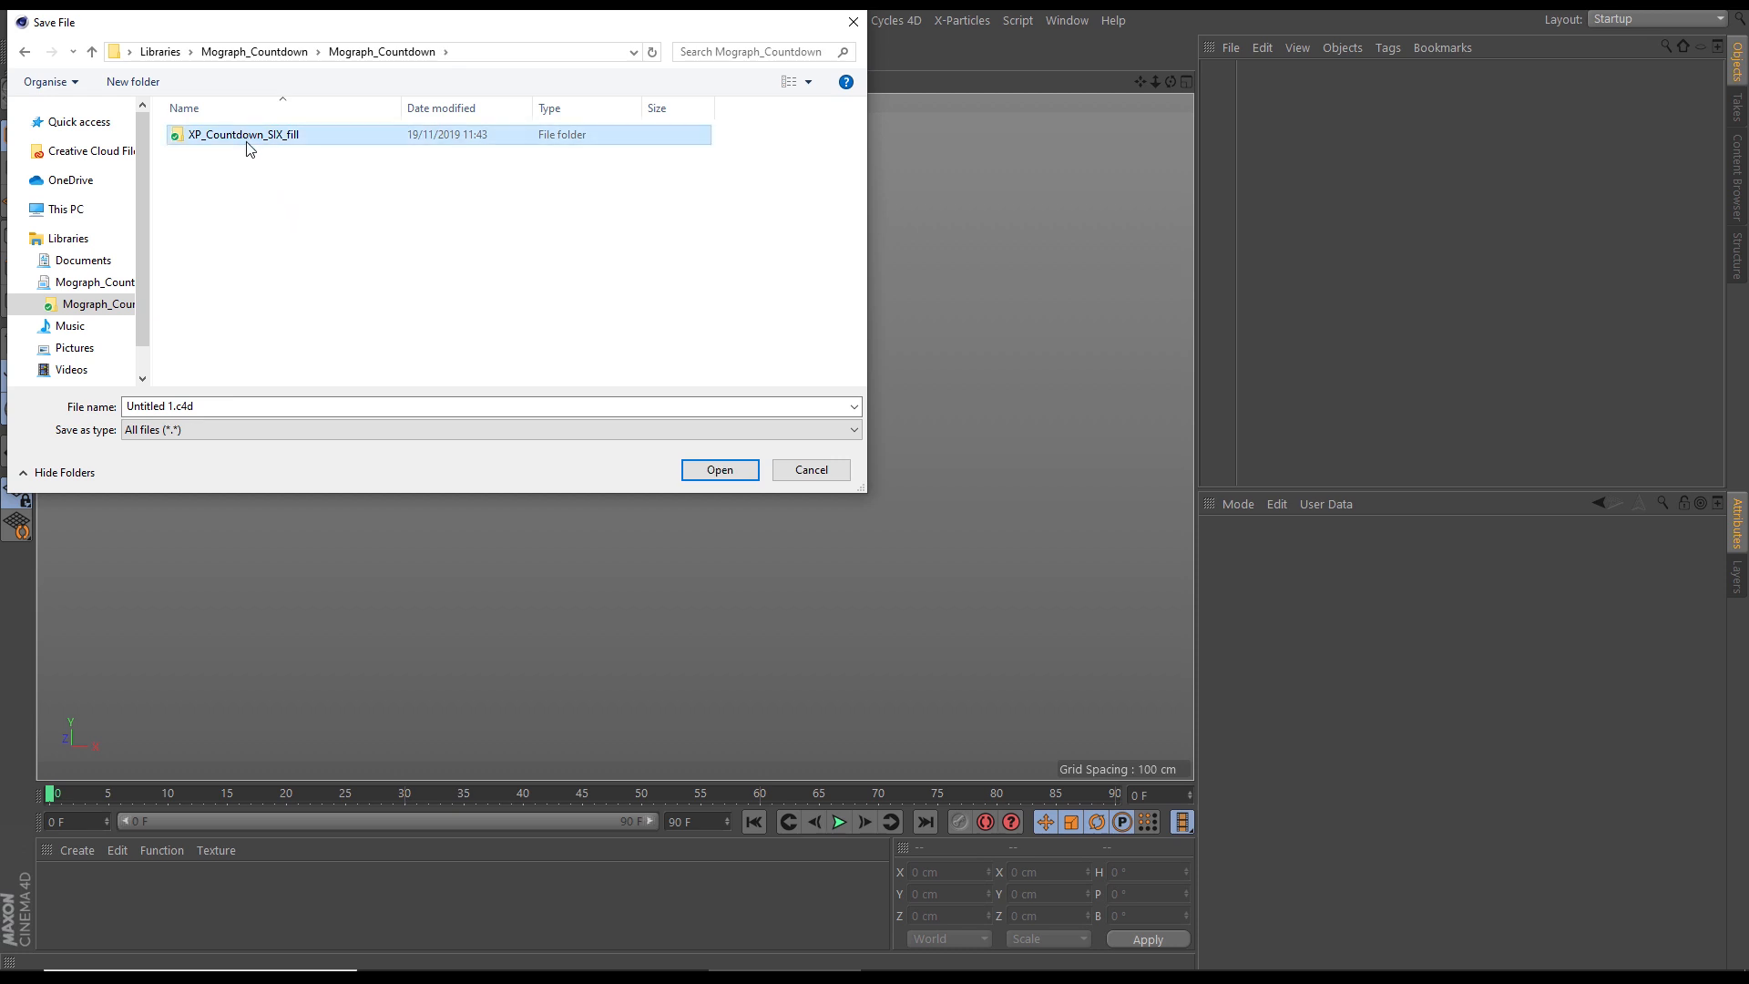
pyautogui.doubleClick(248, 144)
pyautogui.moveTo(201, 406); pyautogui.dragTo(102, 410)
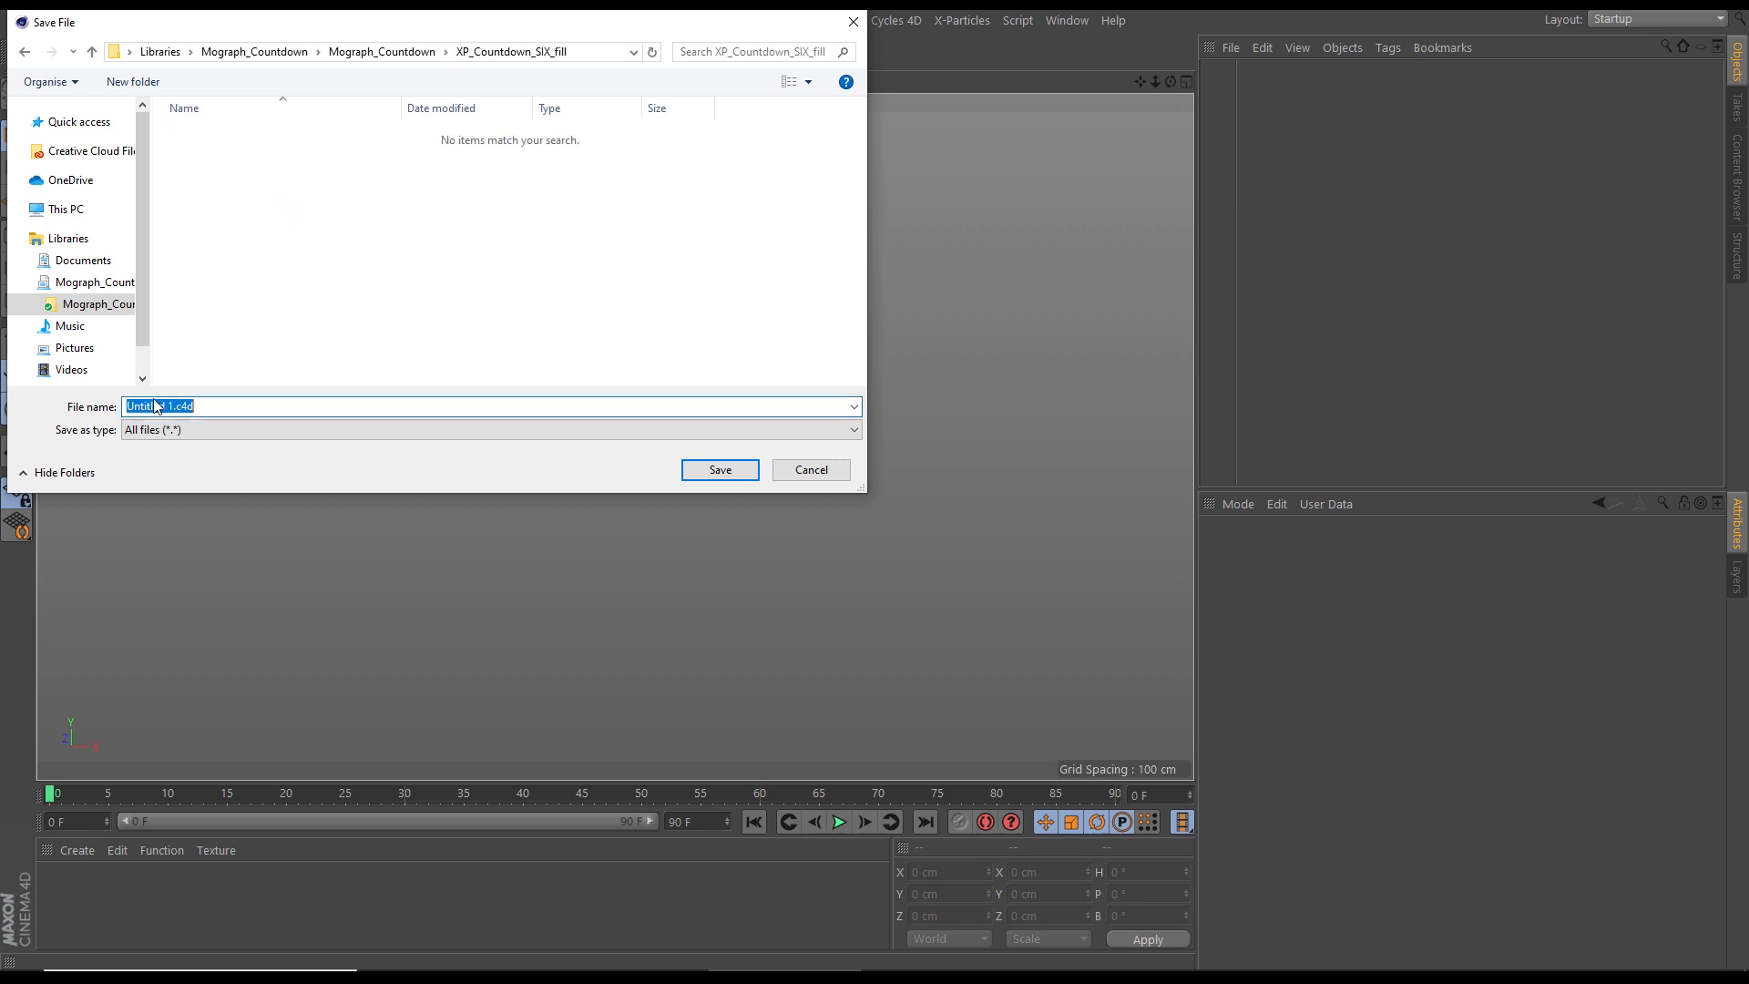
pyautogui.hotkey('ctrl', 'v')
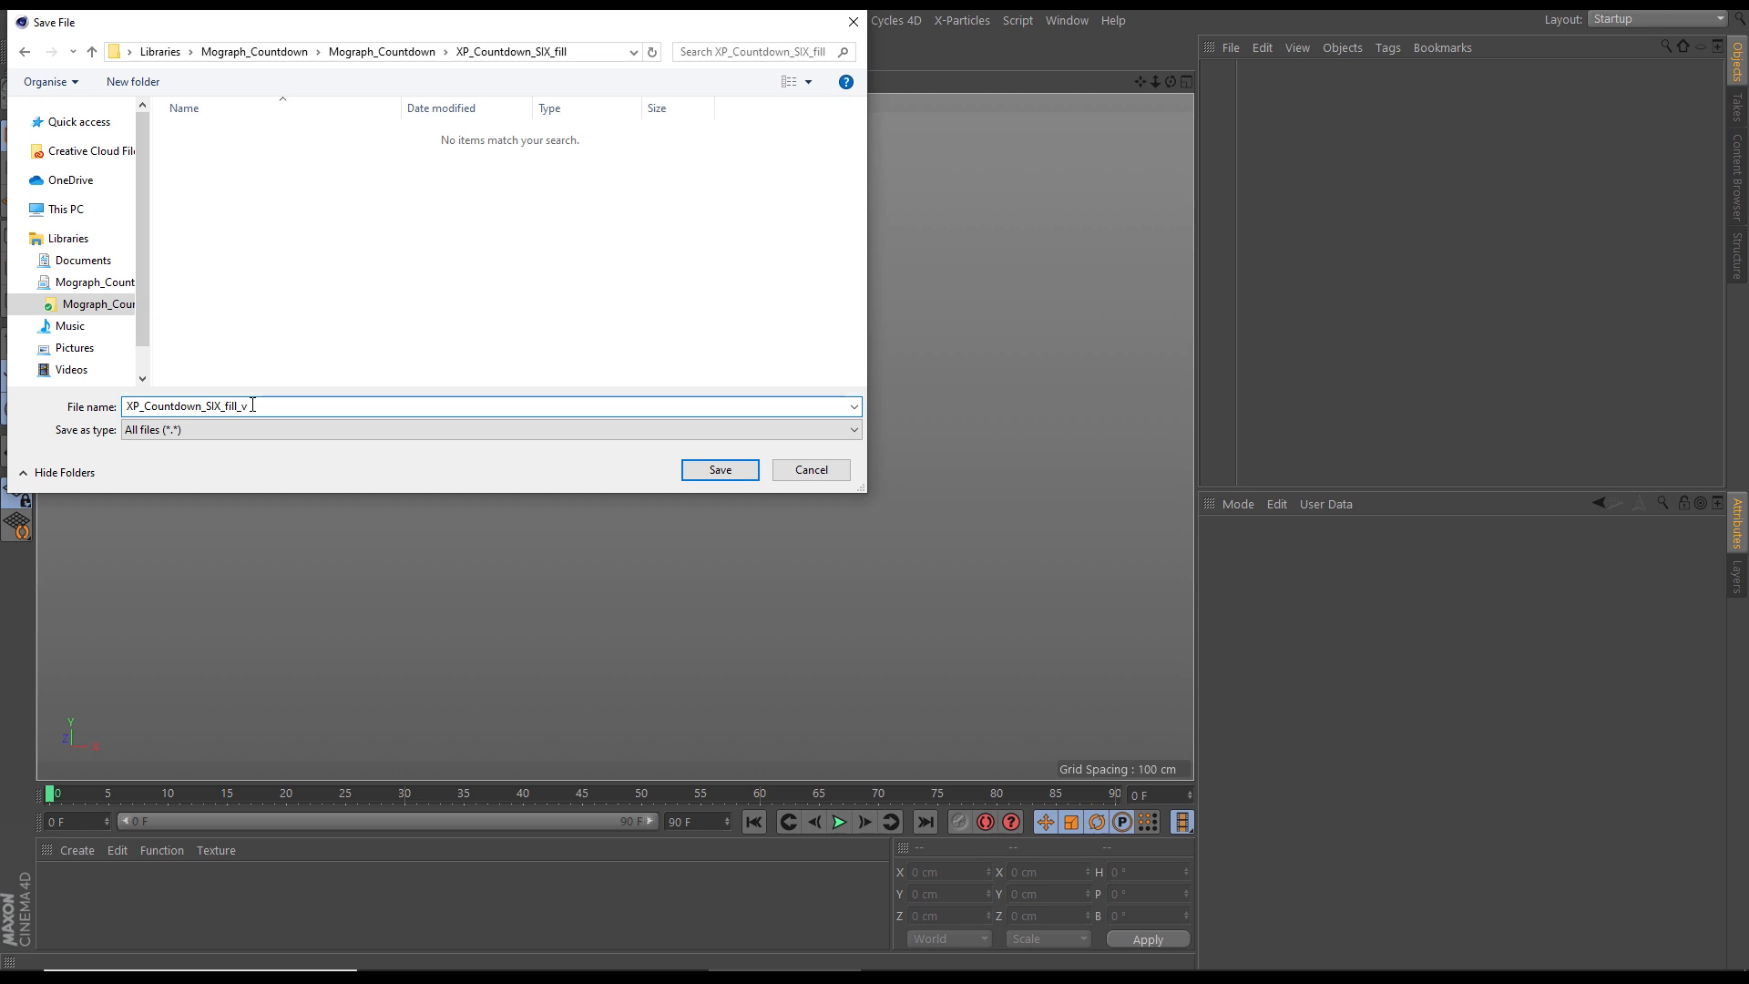
pyautogui.write('_v01')
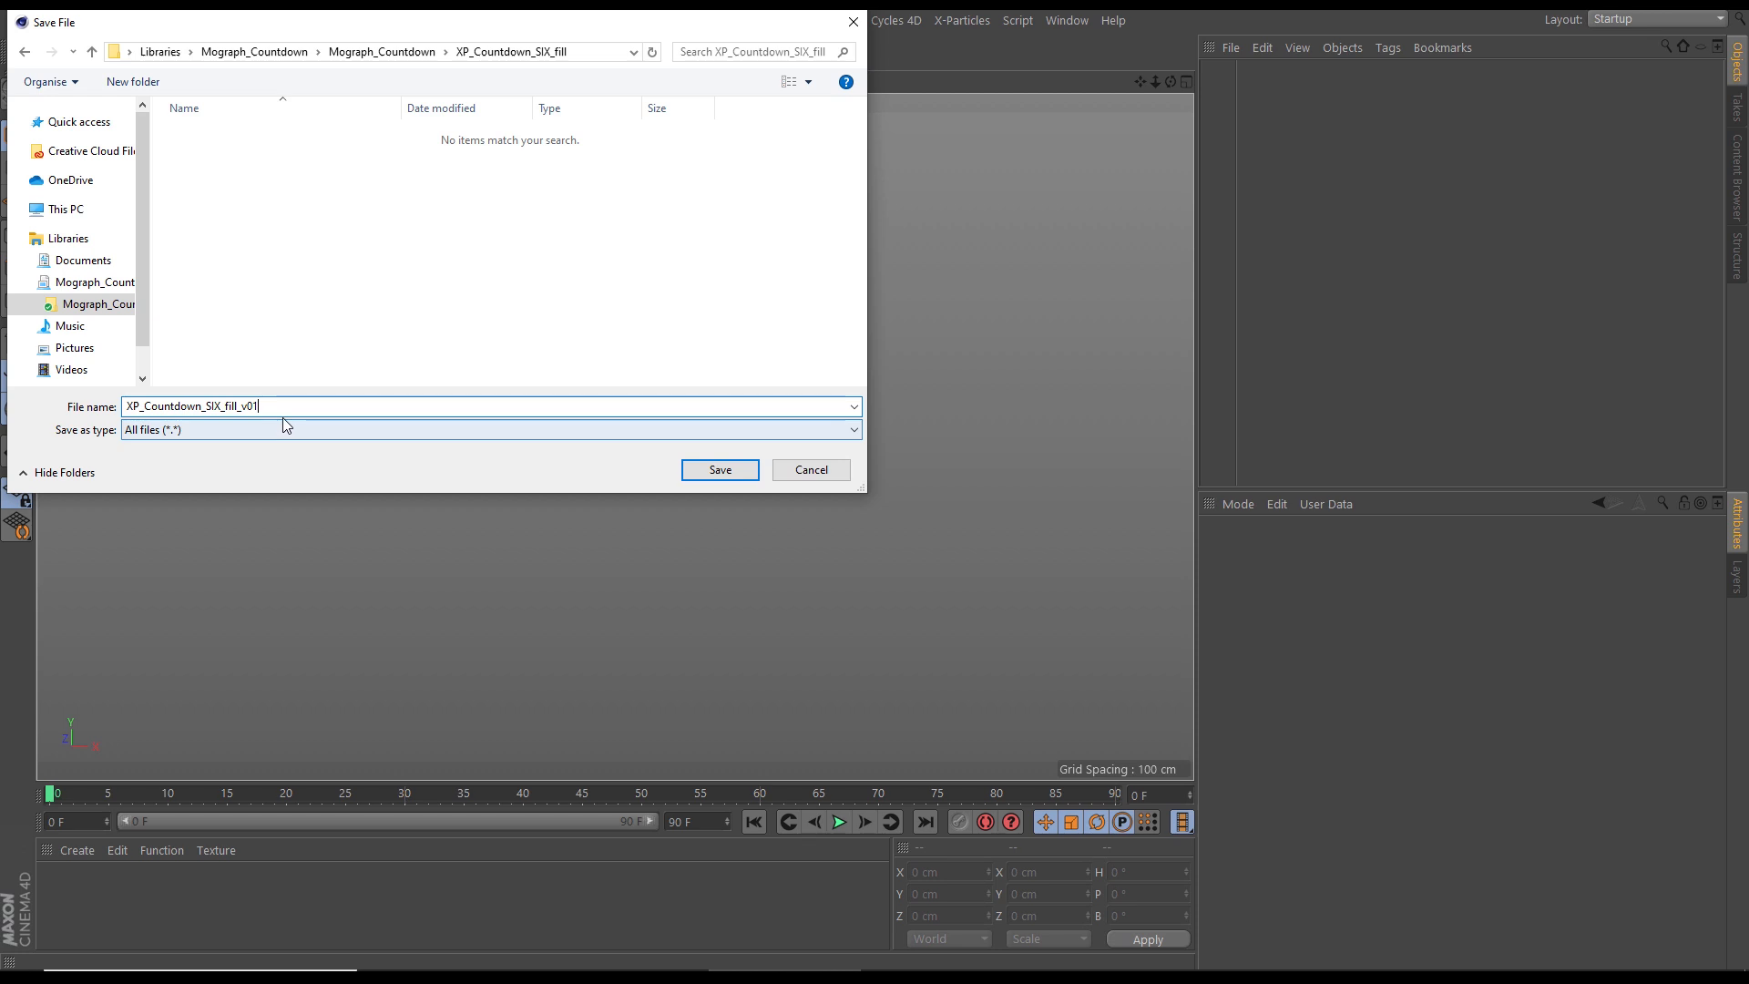
pyautogui.click(710, 470)
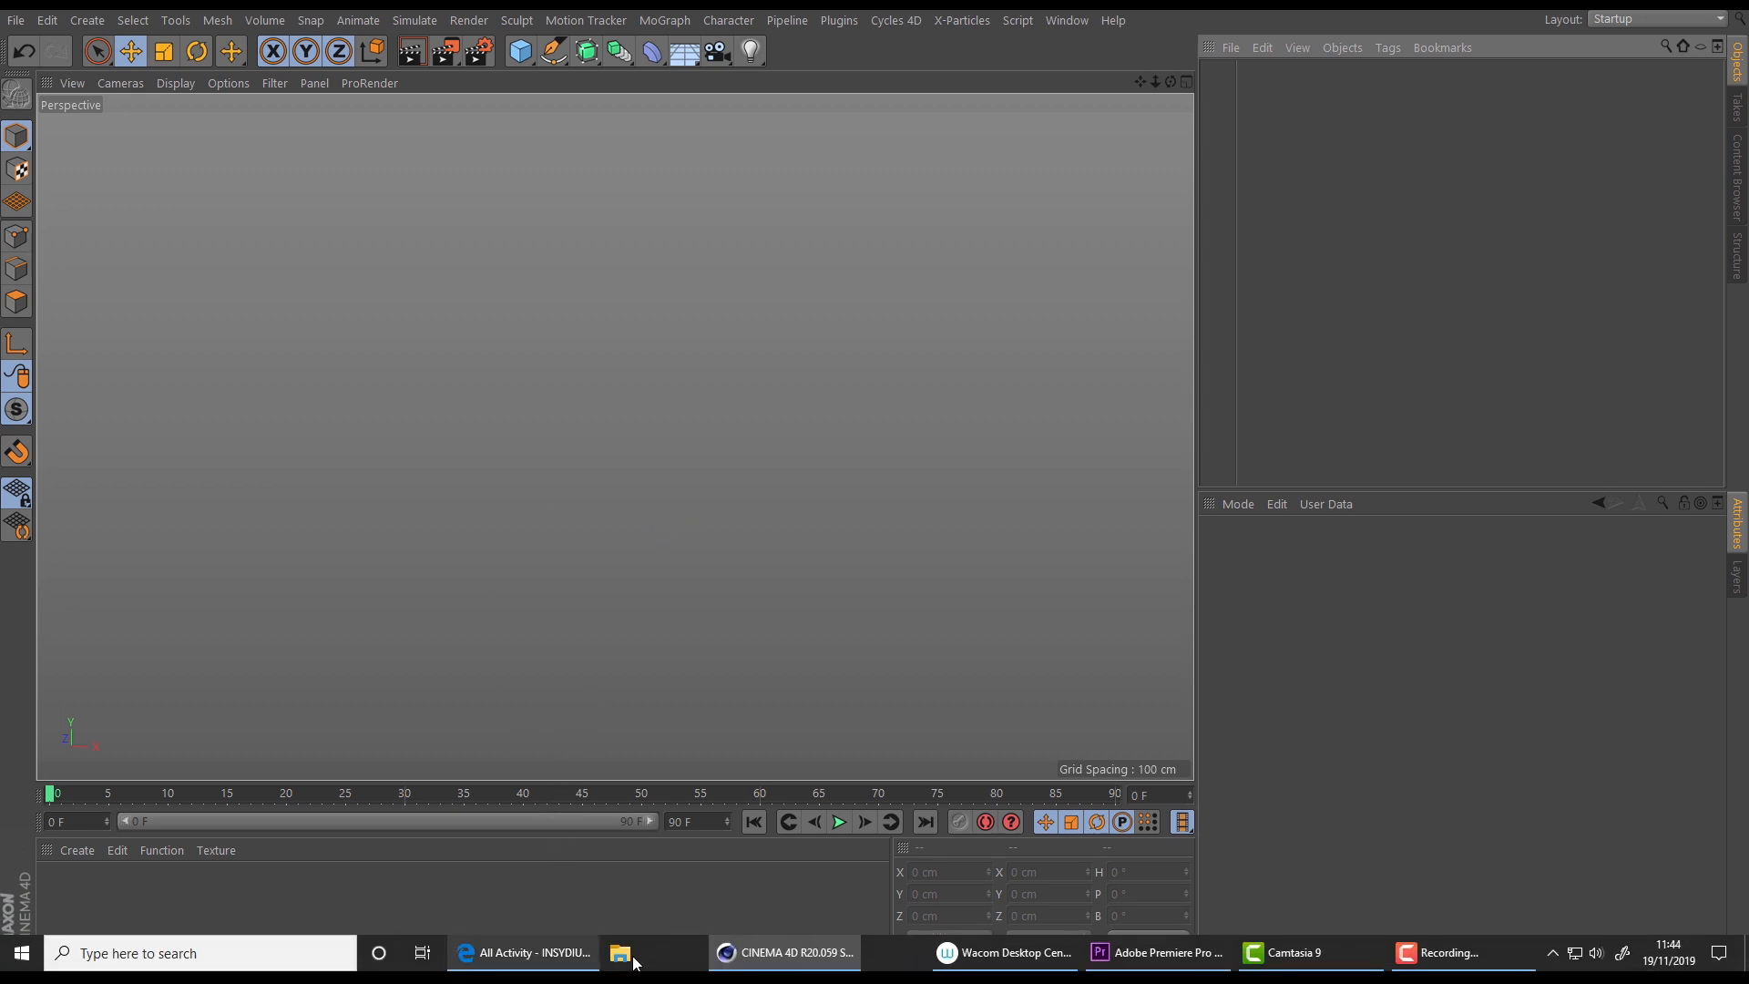
# Step: Switch to File Explorer and open the XP_Countdown_SIX_fill folder in the Mograph_Countdown library
pyautogui.click(619, 963)
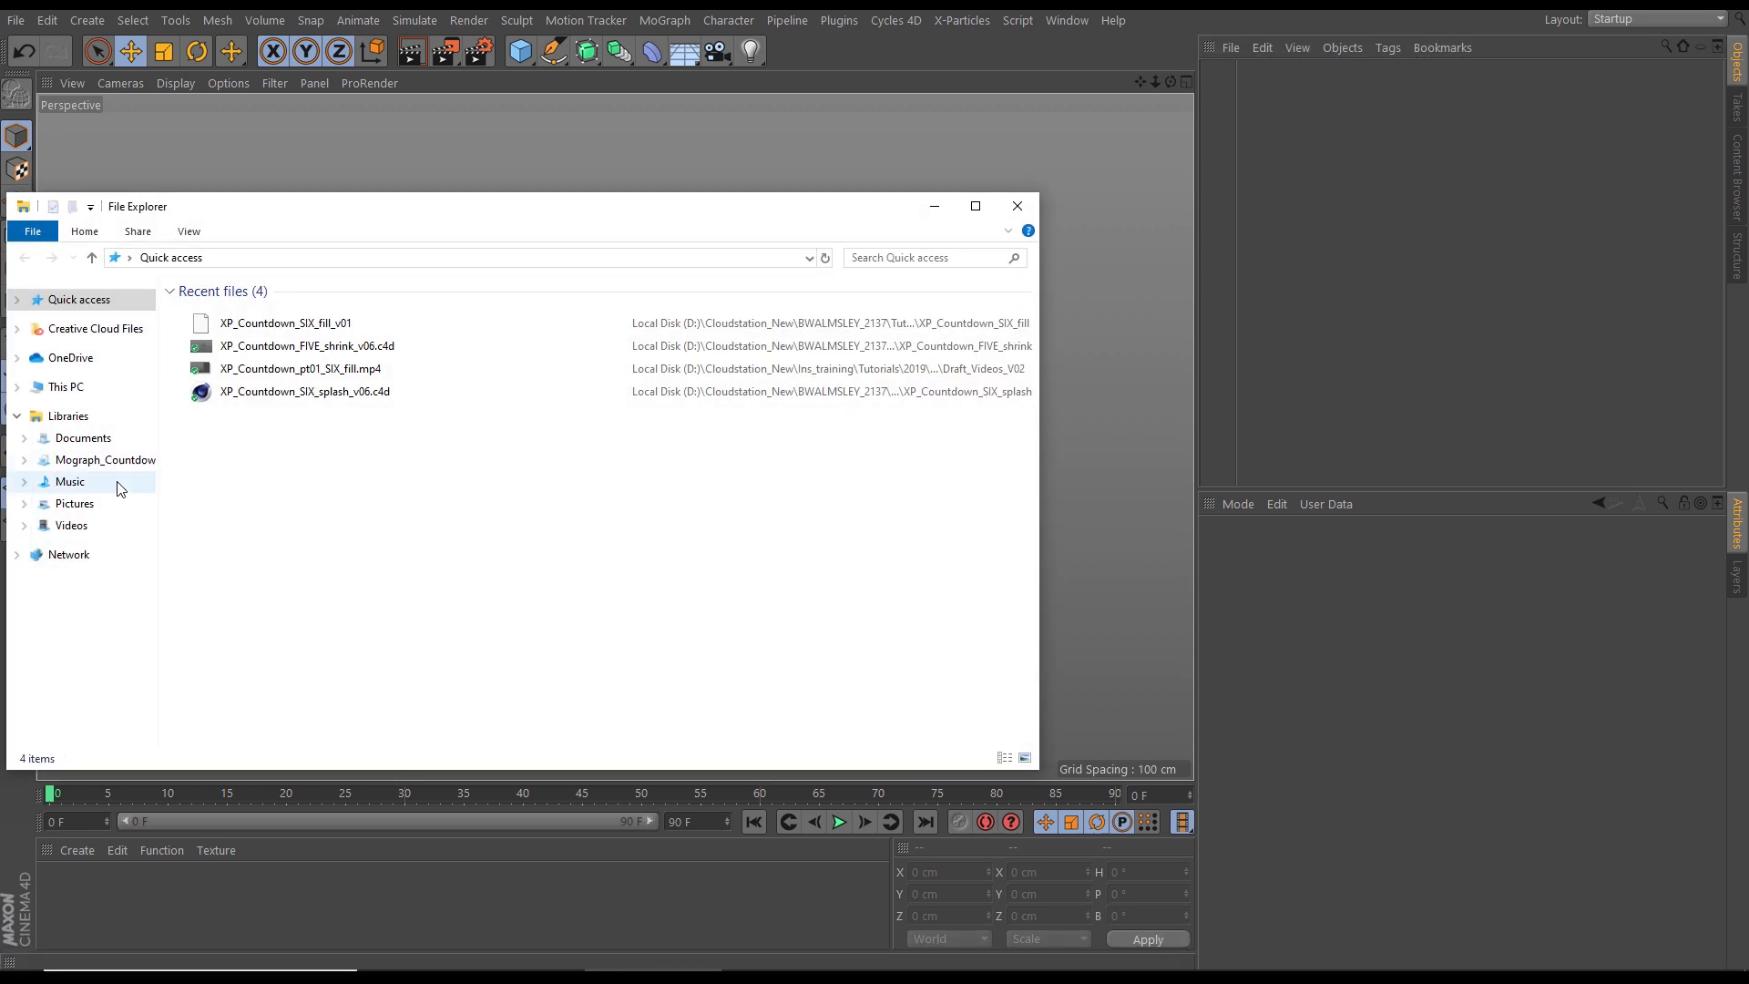
pyautogui.click(114, 462)
pyautogui.click(25, 460)
pyautogui.click(68, 481)
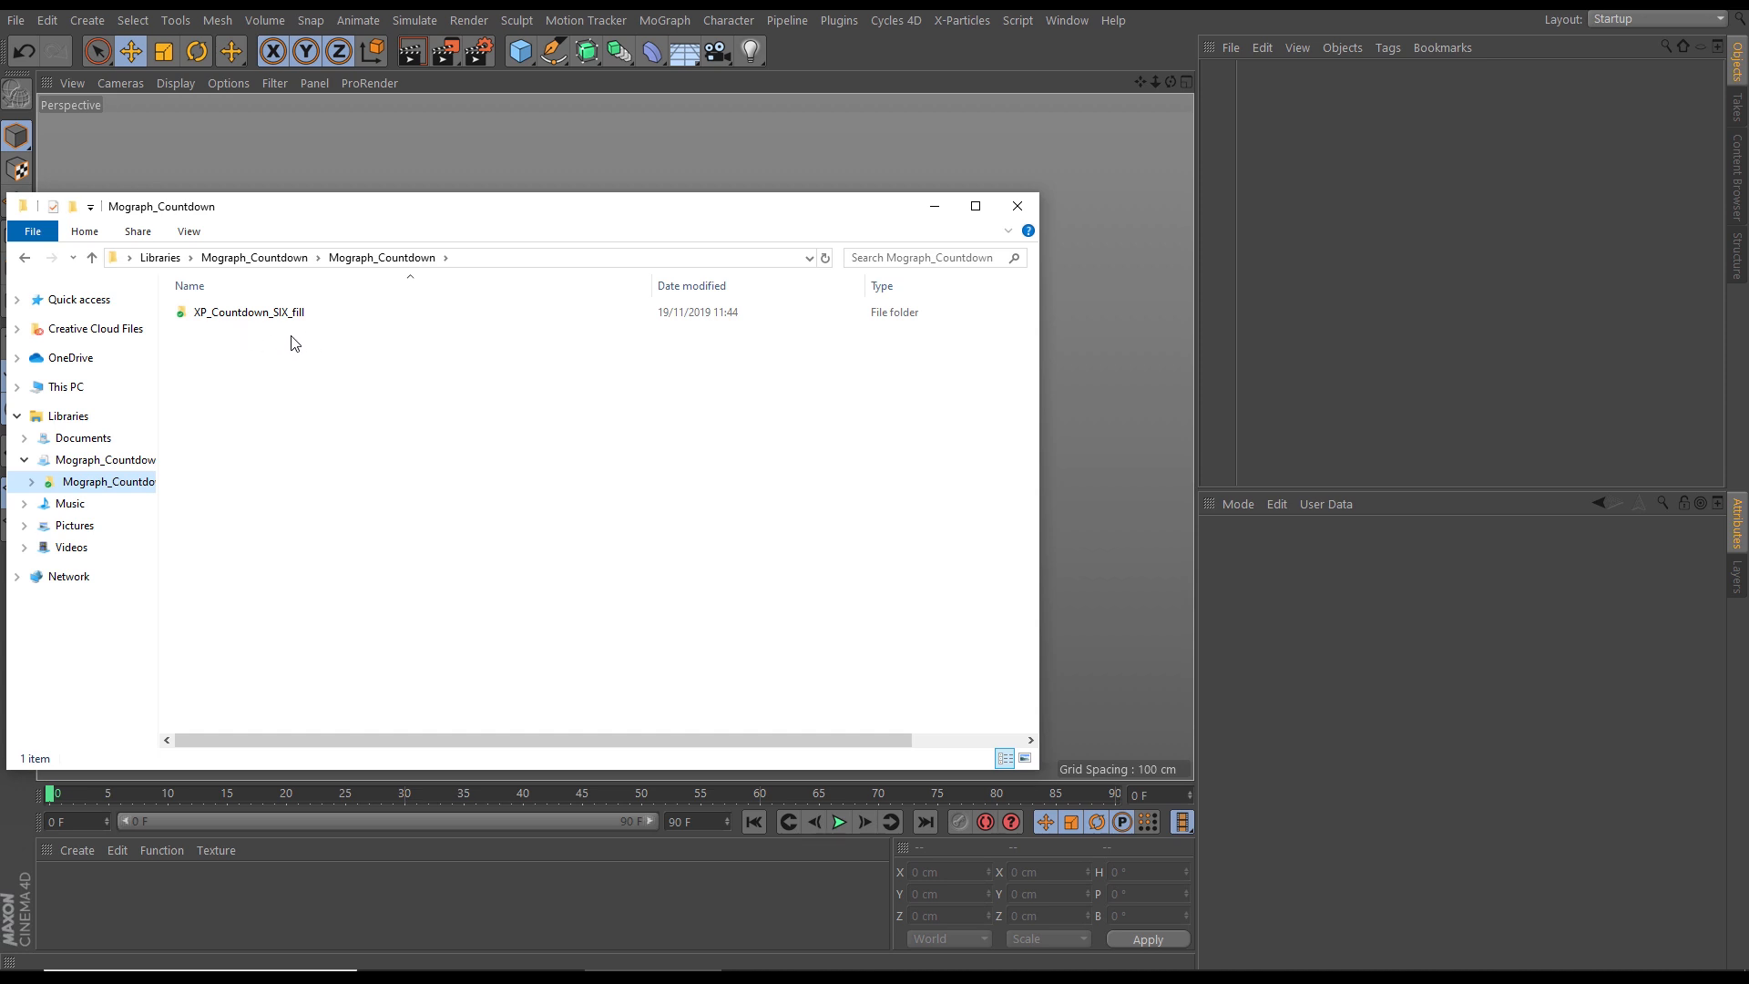
pyautogui.doubleClick(273, 313)
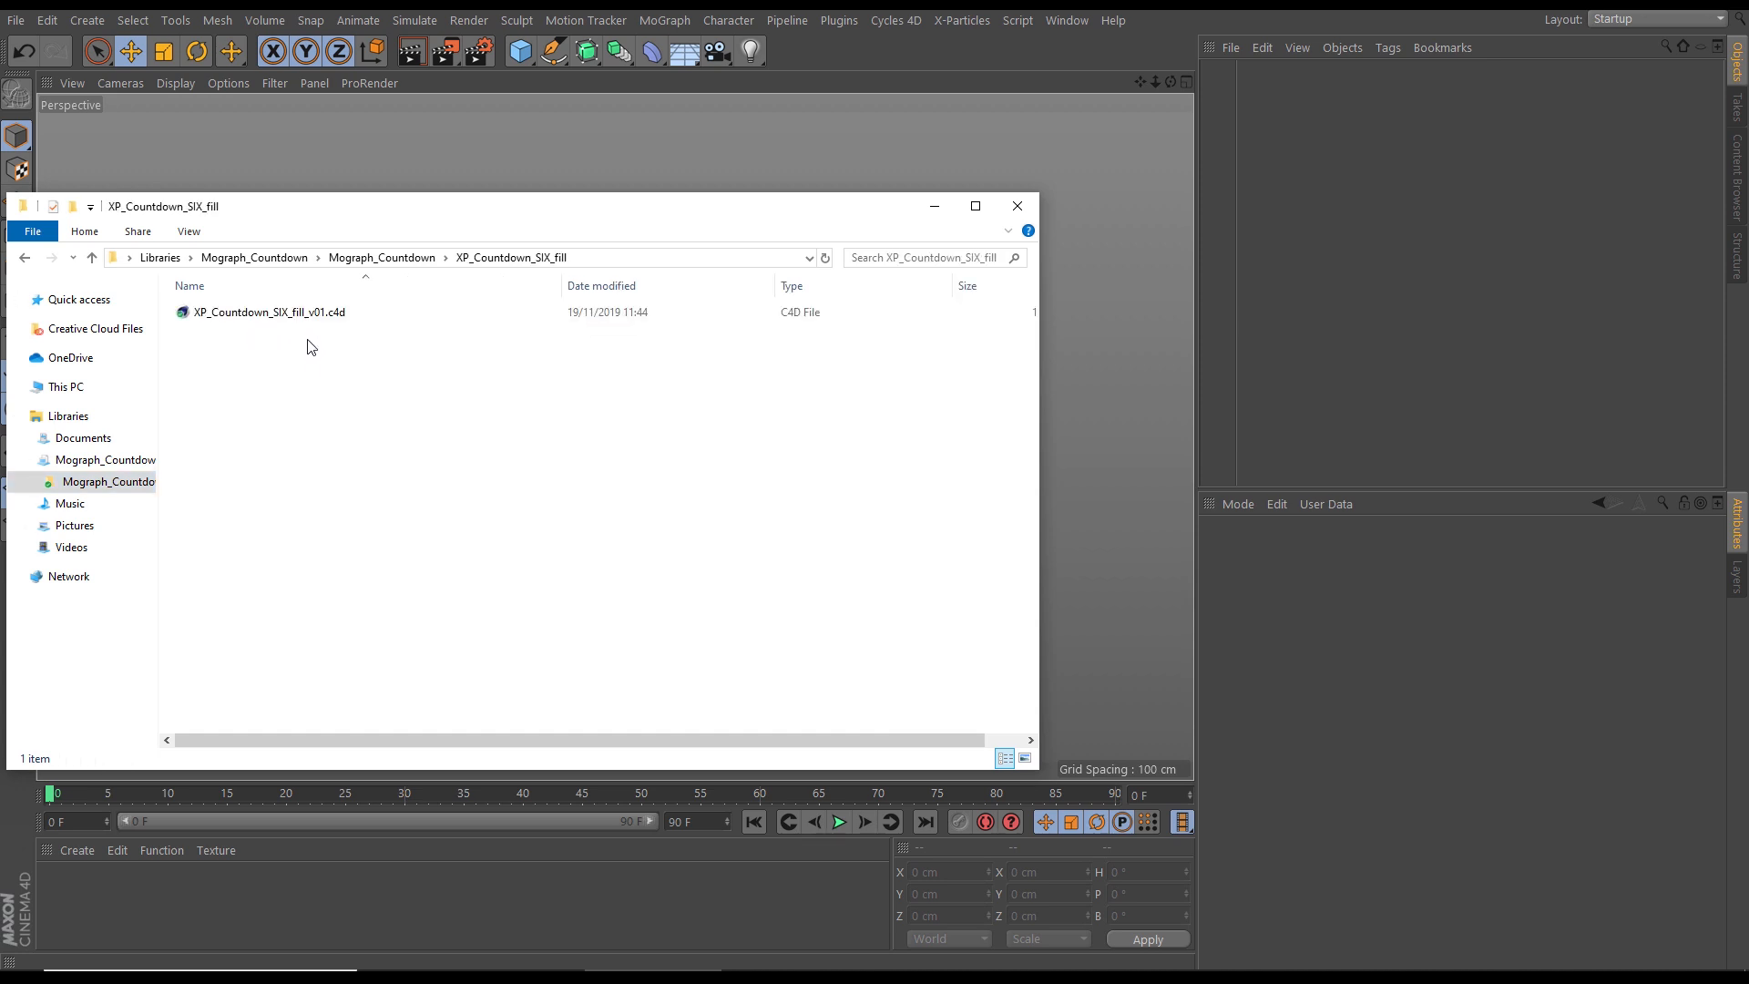
# Step: Create a folder named Cache beside the saved scene file and close File Explorer
pyautogui.click(72, 208)
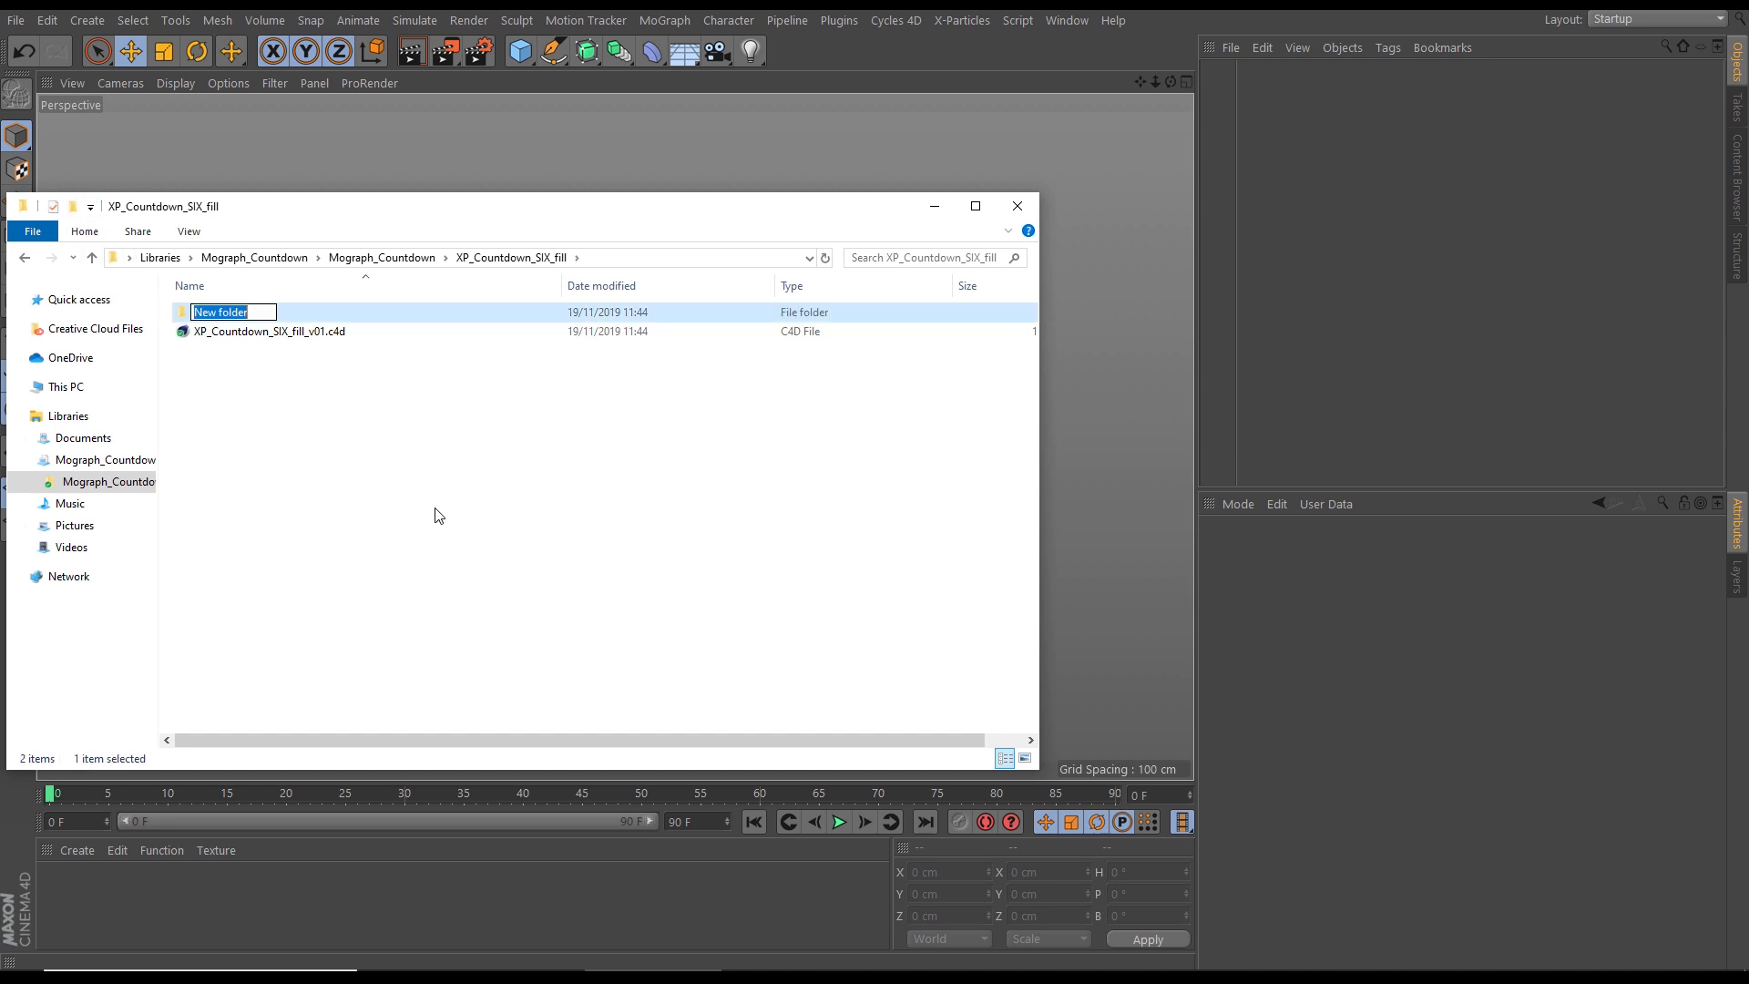
pyautogui.write('Cache')
pyautogui.press('Return')
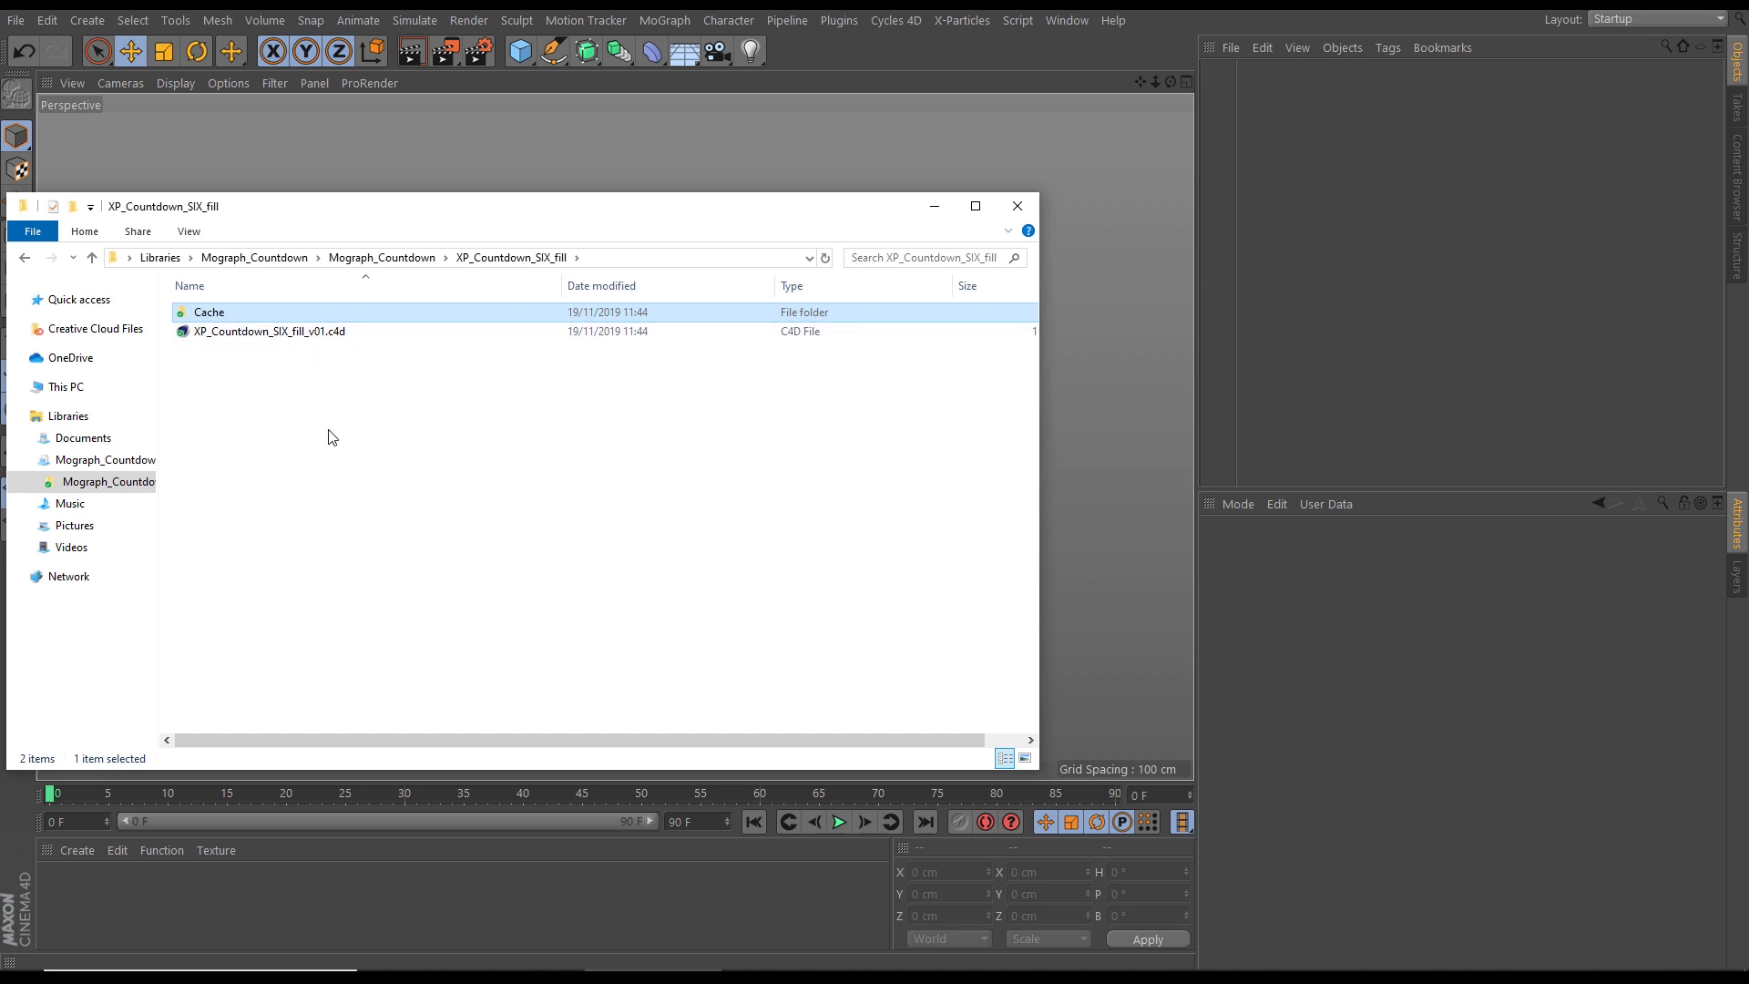
pyautogui.click(1021, 207)
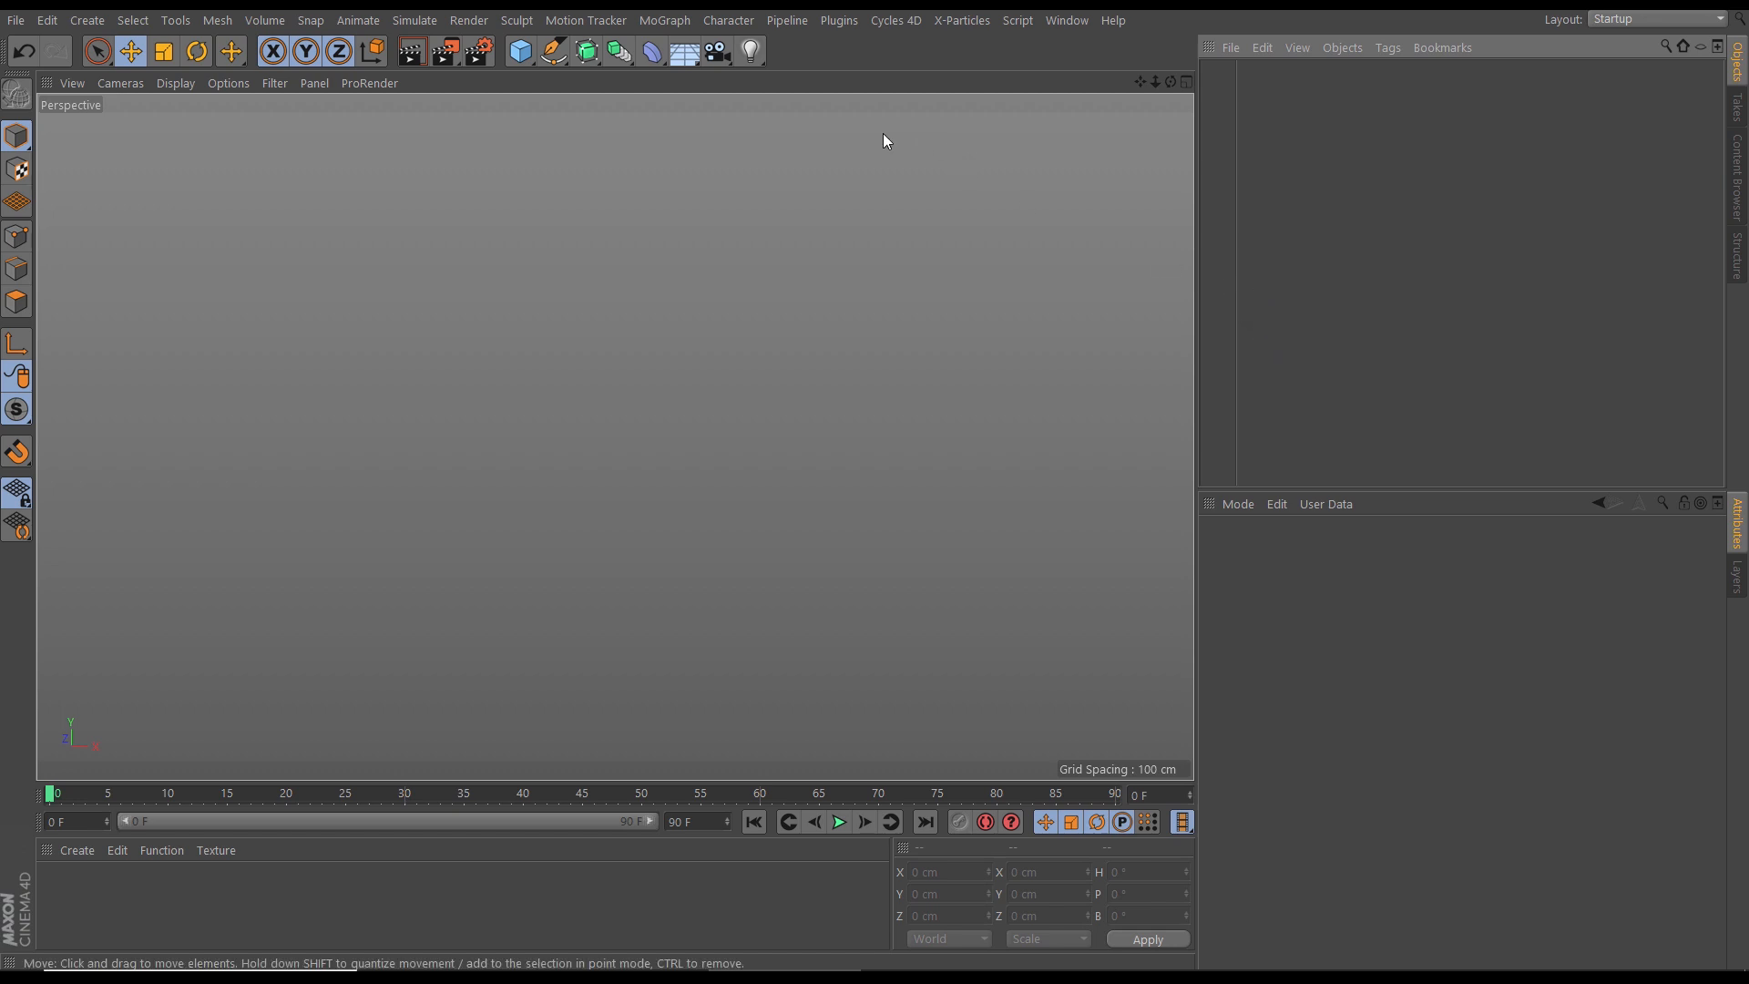
# Step: Add a MoText object to the scene and set its text to 6
pyautogui.click(664, 20)
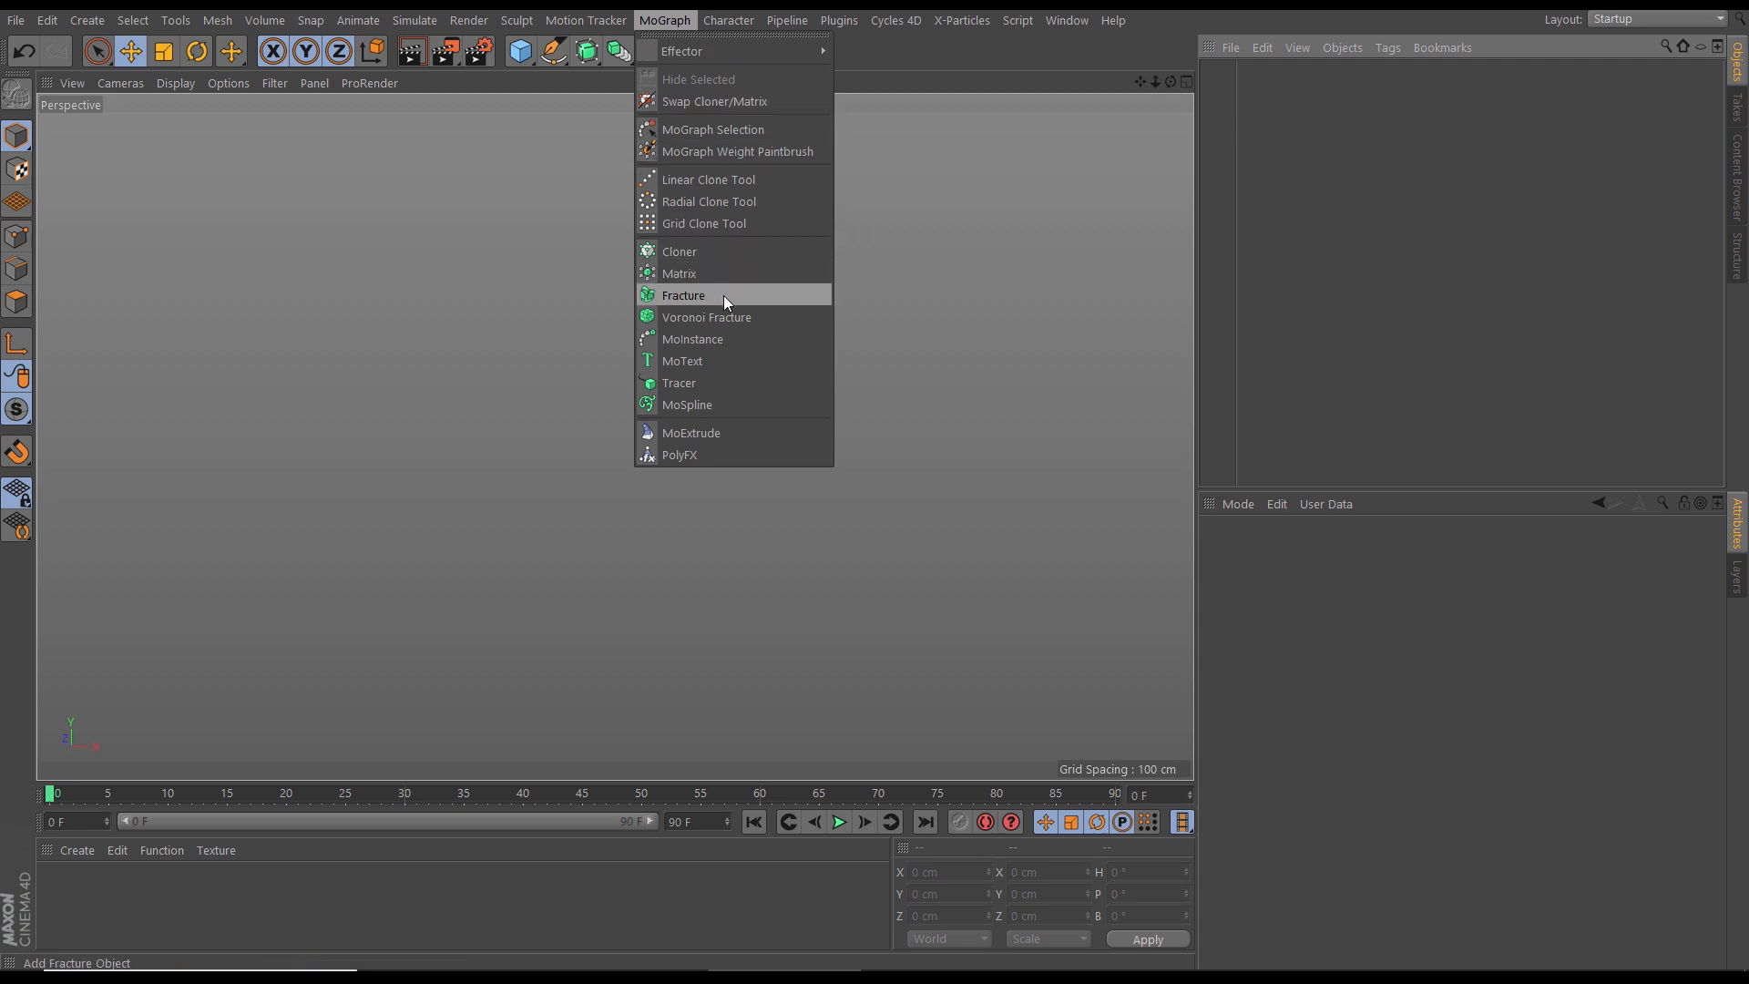
pyautogui.click(697, 361)
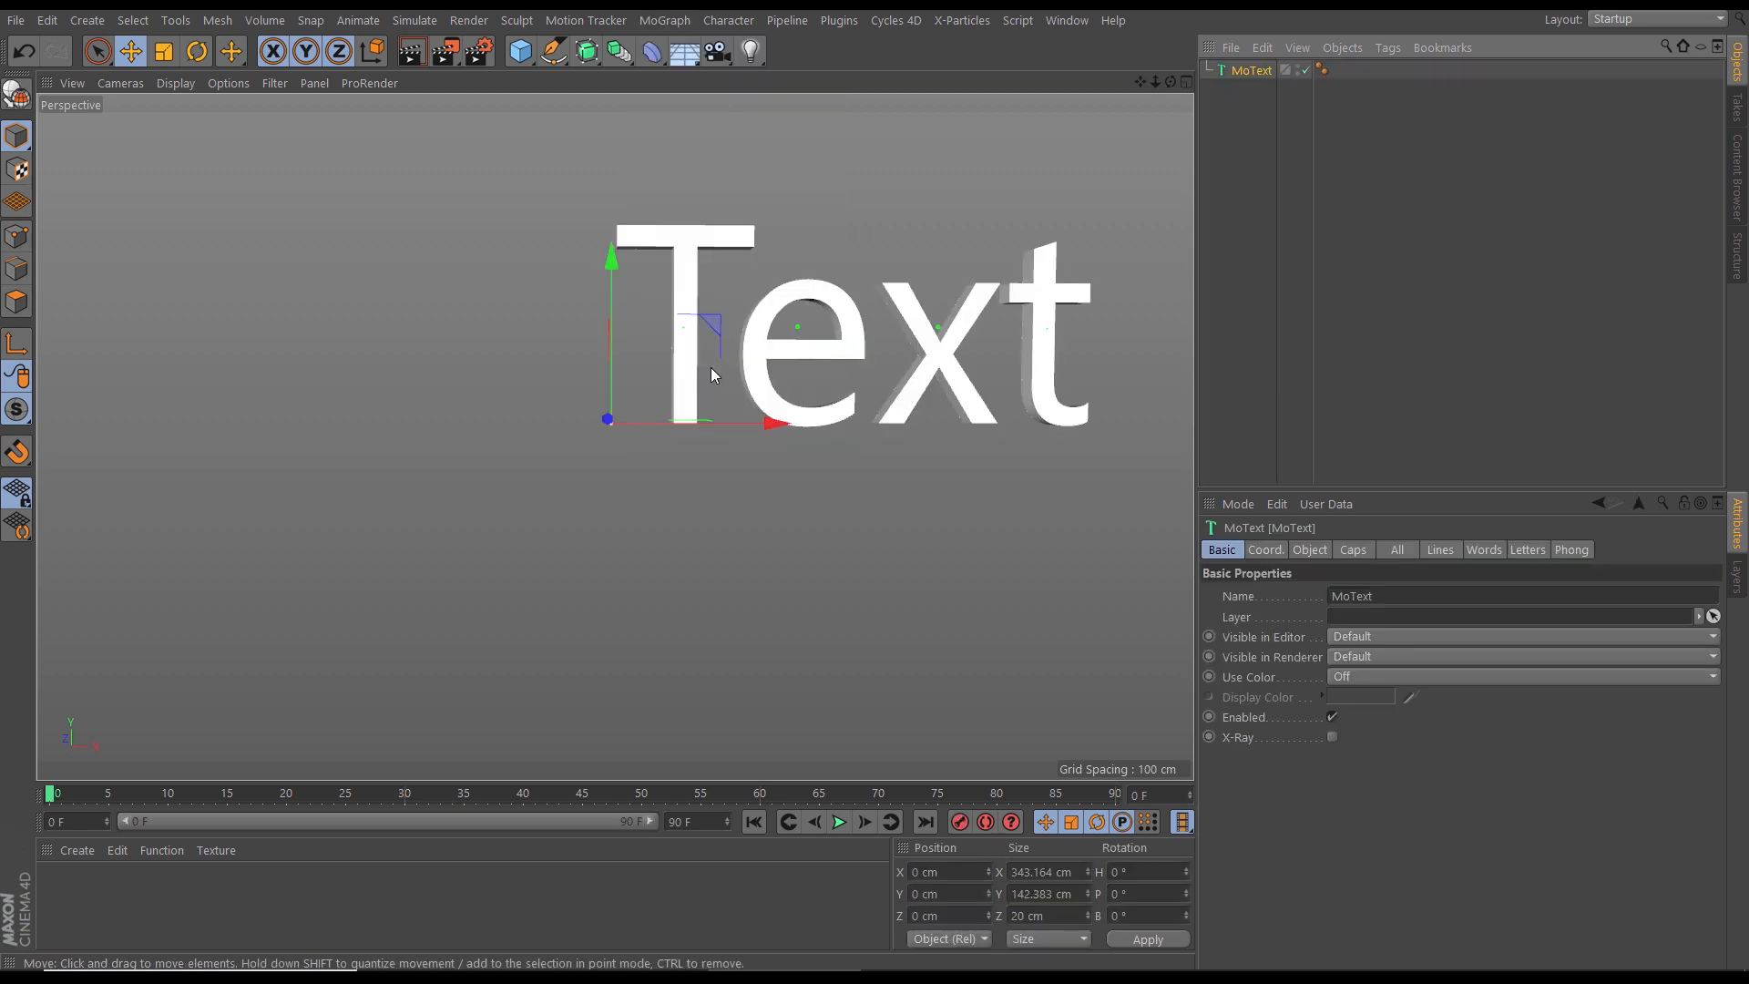
pyautogui.keyDown('alt'); pyautogui.moveTo(686, 377); pyautogui.dragTo(378, 497, button='middle'); pyautogui.keyUp('alt')
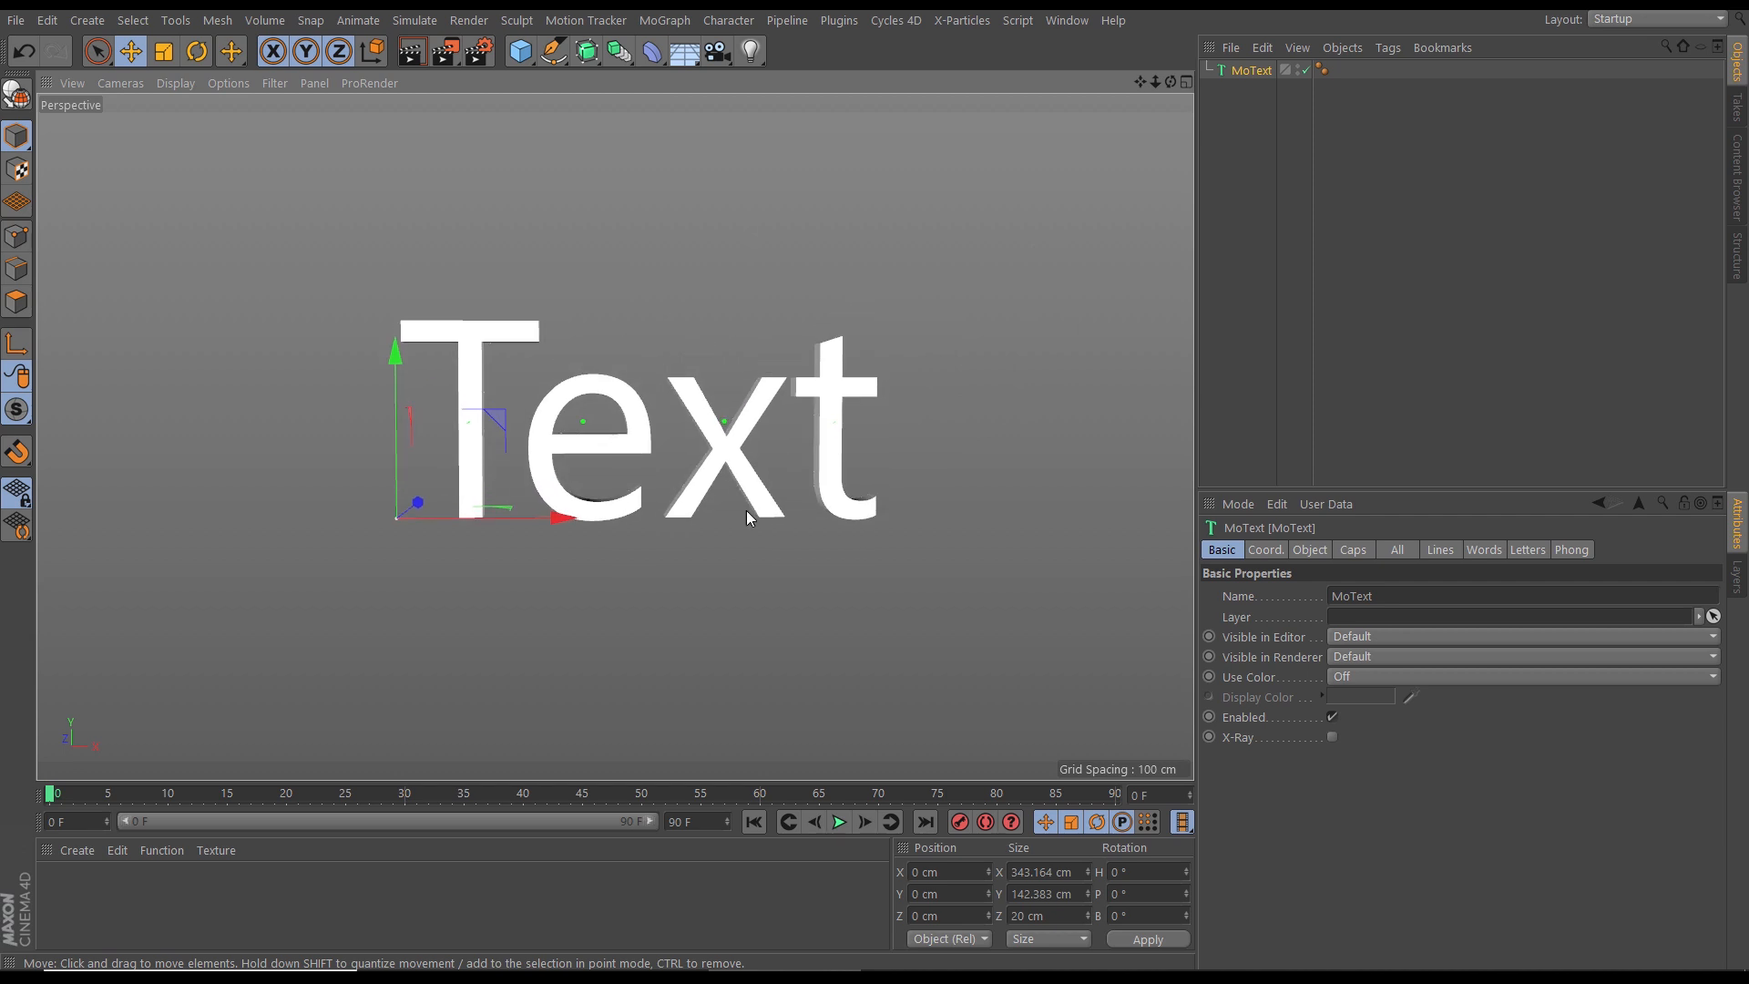
pyautogui.click(1312, 552)
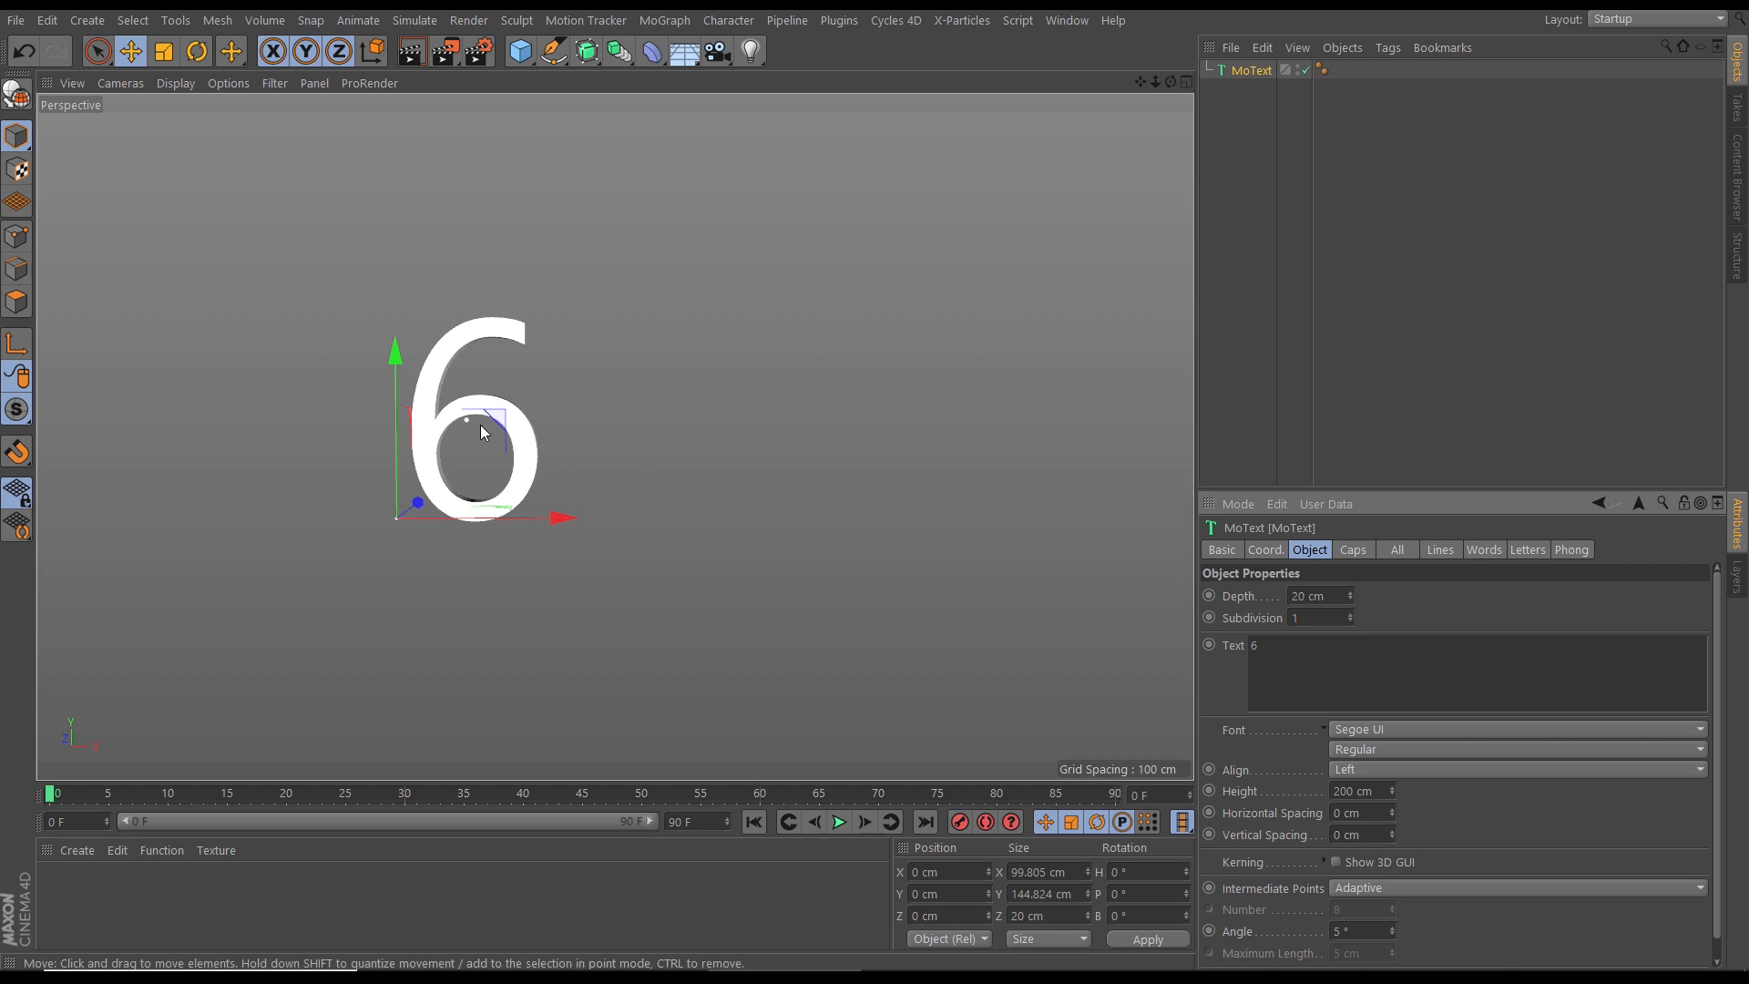
pyautogui.keyDown('alt'); pyautogui.moveTo(724, 510); pyautogui.dragTo(837, 524, button='middle'); pyautogui.keyUp('alt')
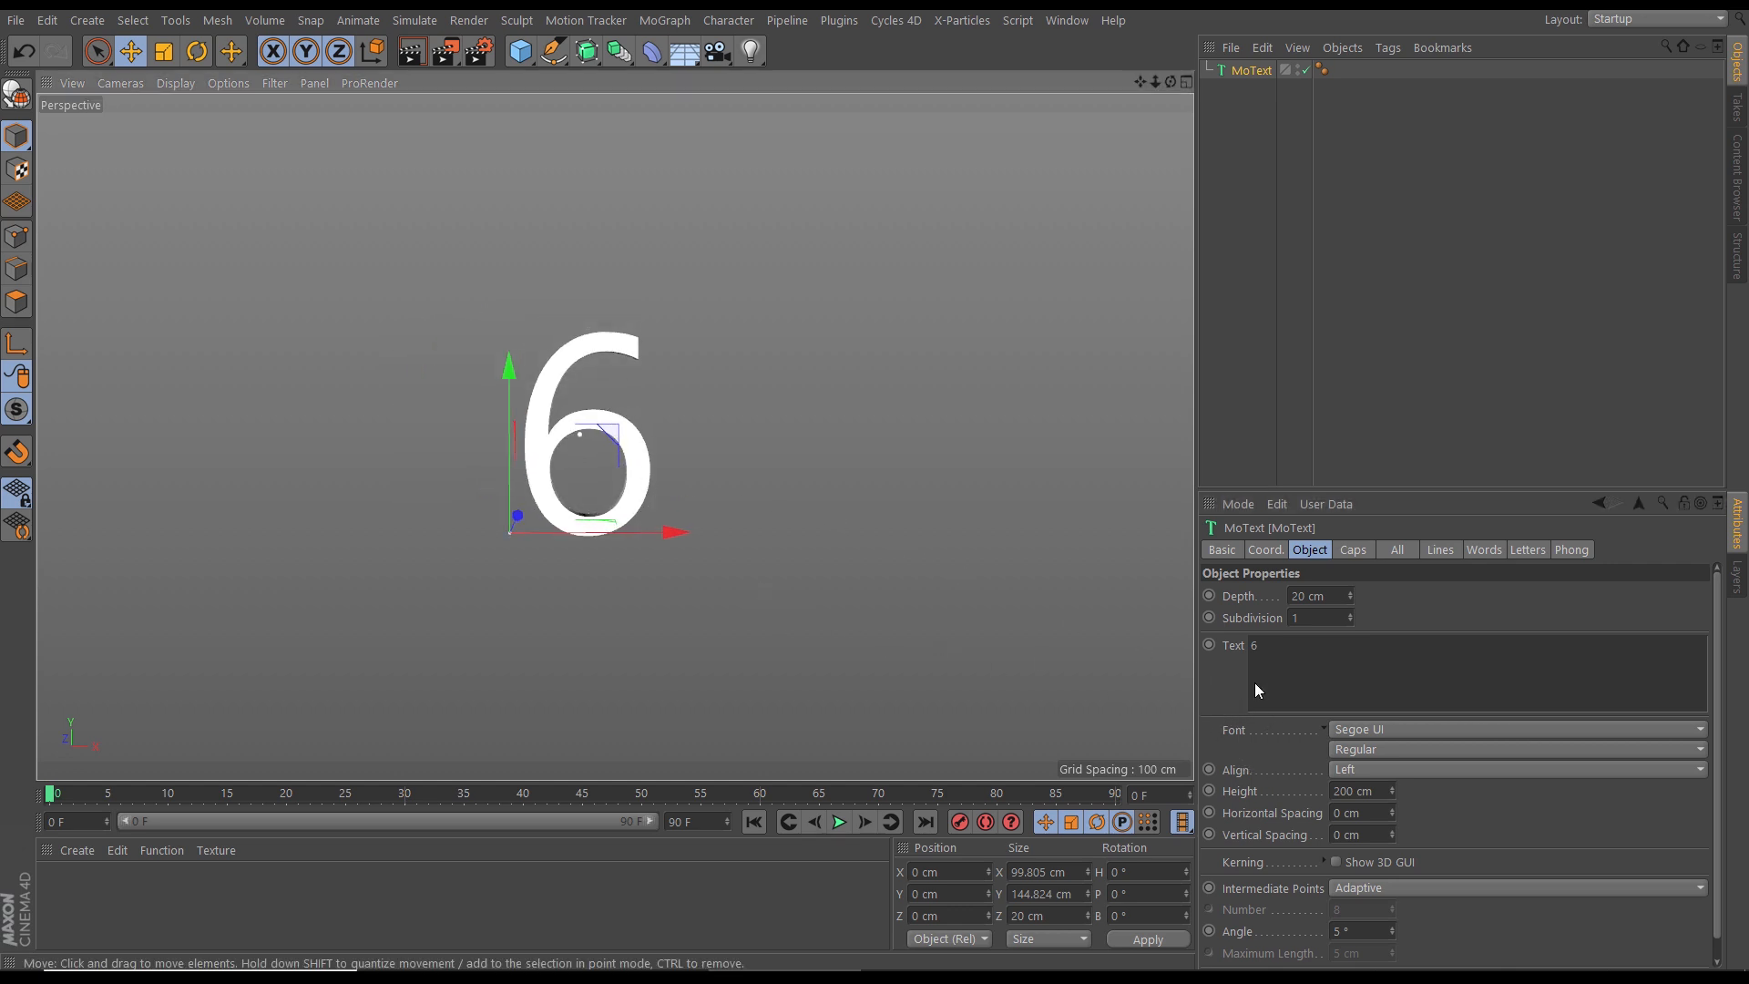
# Step: Set the MoText's font to Segoe UI Black and its depth to 25 cm
pyautogui.click(1363, 729)
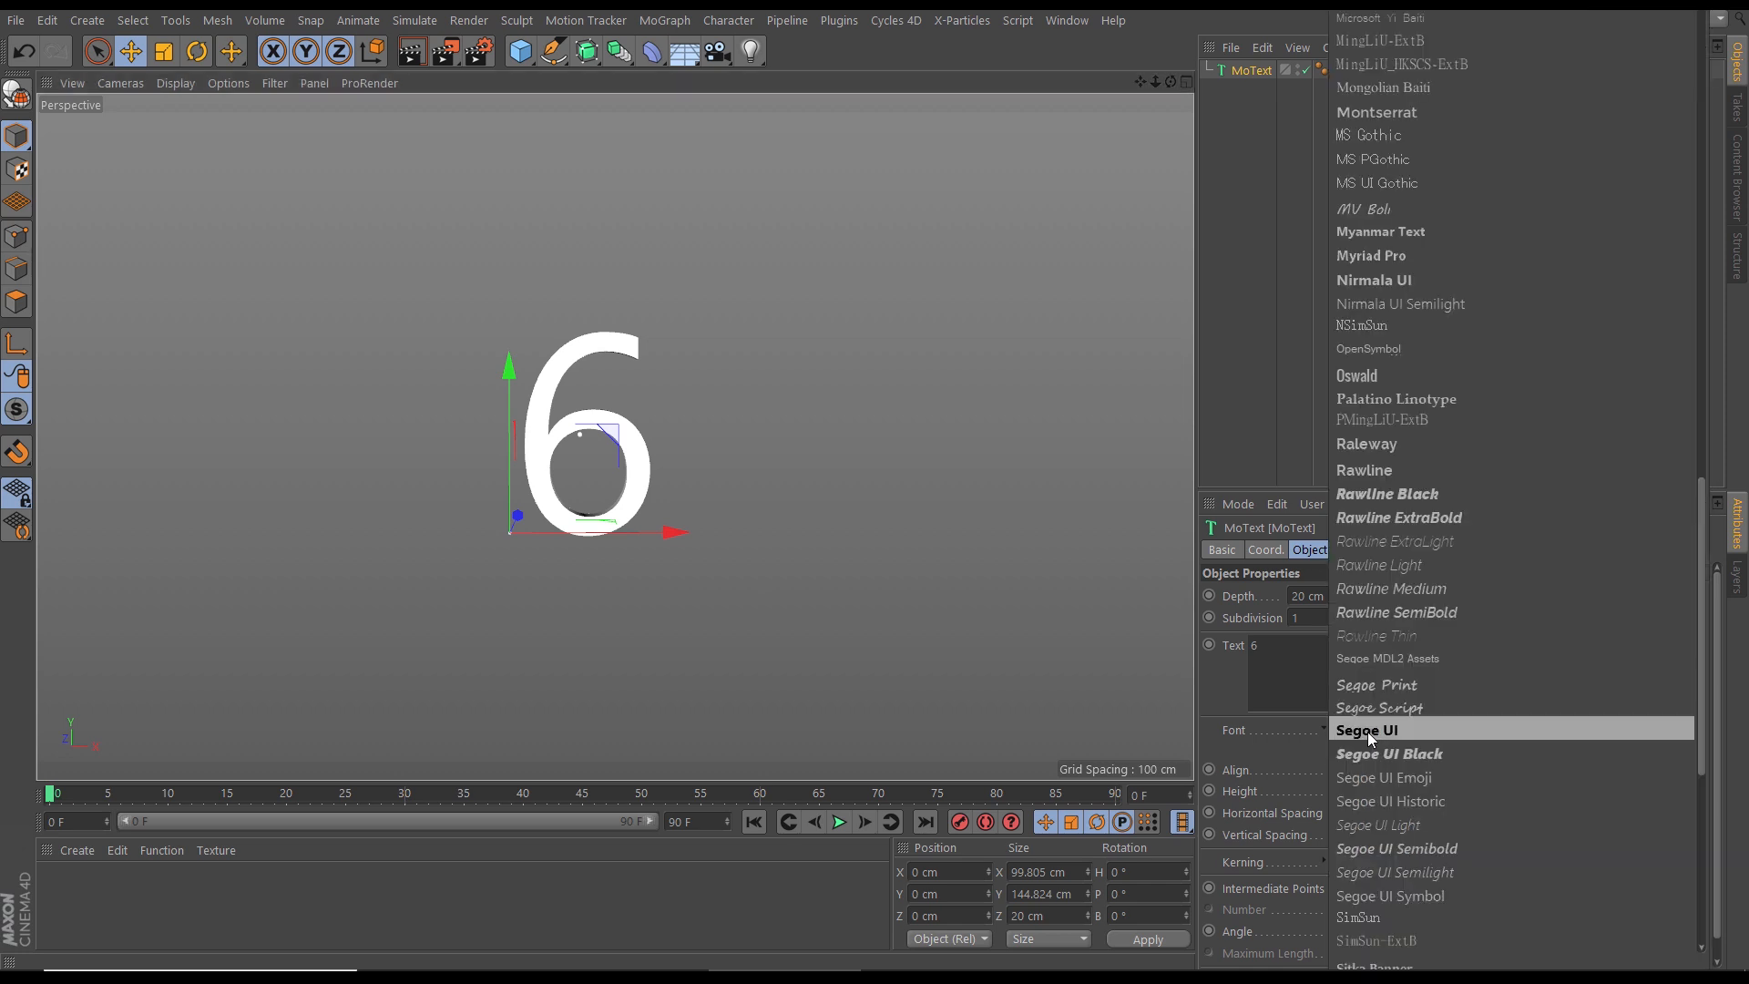
pyautogui.click(1423, 754)
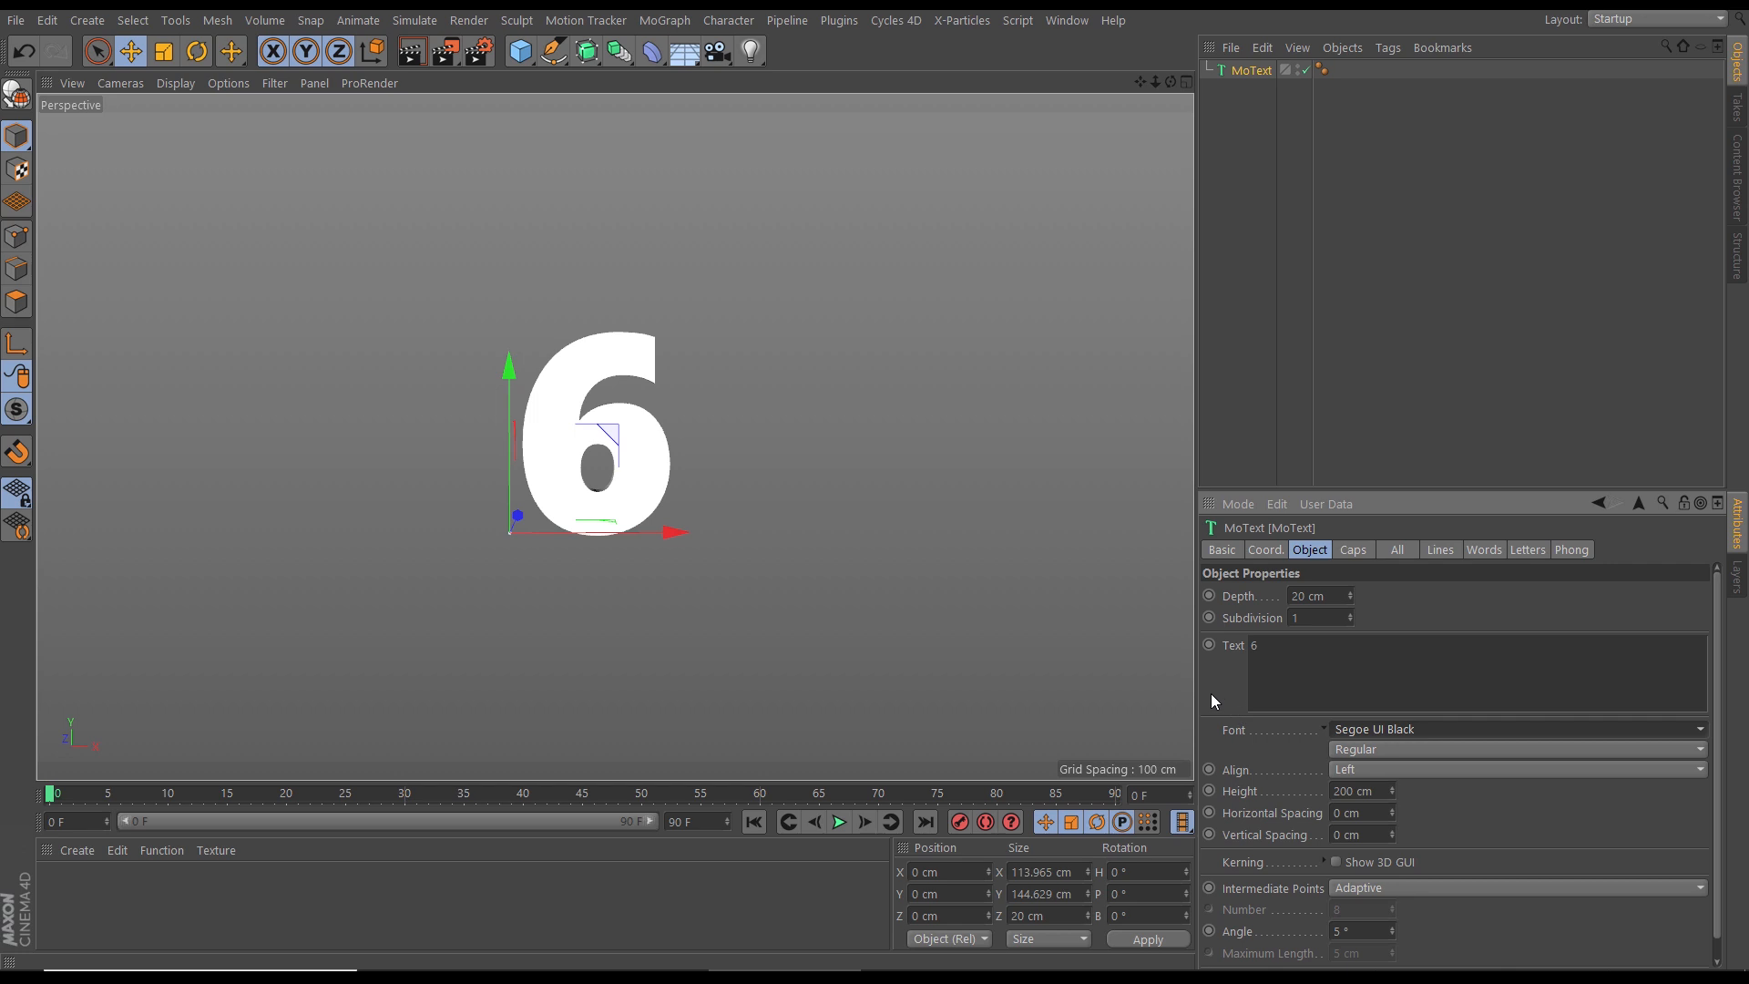
pyautogui.keyDown('alt'); pyautogui.moveTo(642, 474); pyautogui.dragTo(449, 500); pyautogui.keyUp('alt')
pyautogui.keyDown('alt'); pyautogui.moveTo(986, 545); pyautogui.dragTo(902, 549); pyautogui.keyUp('alt')
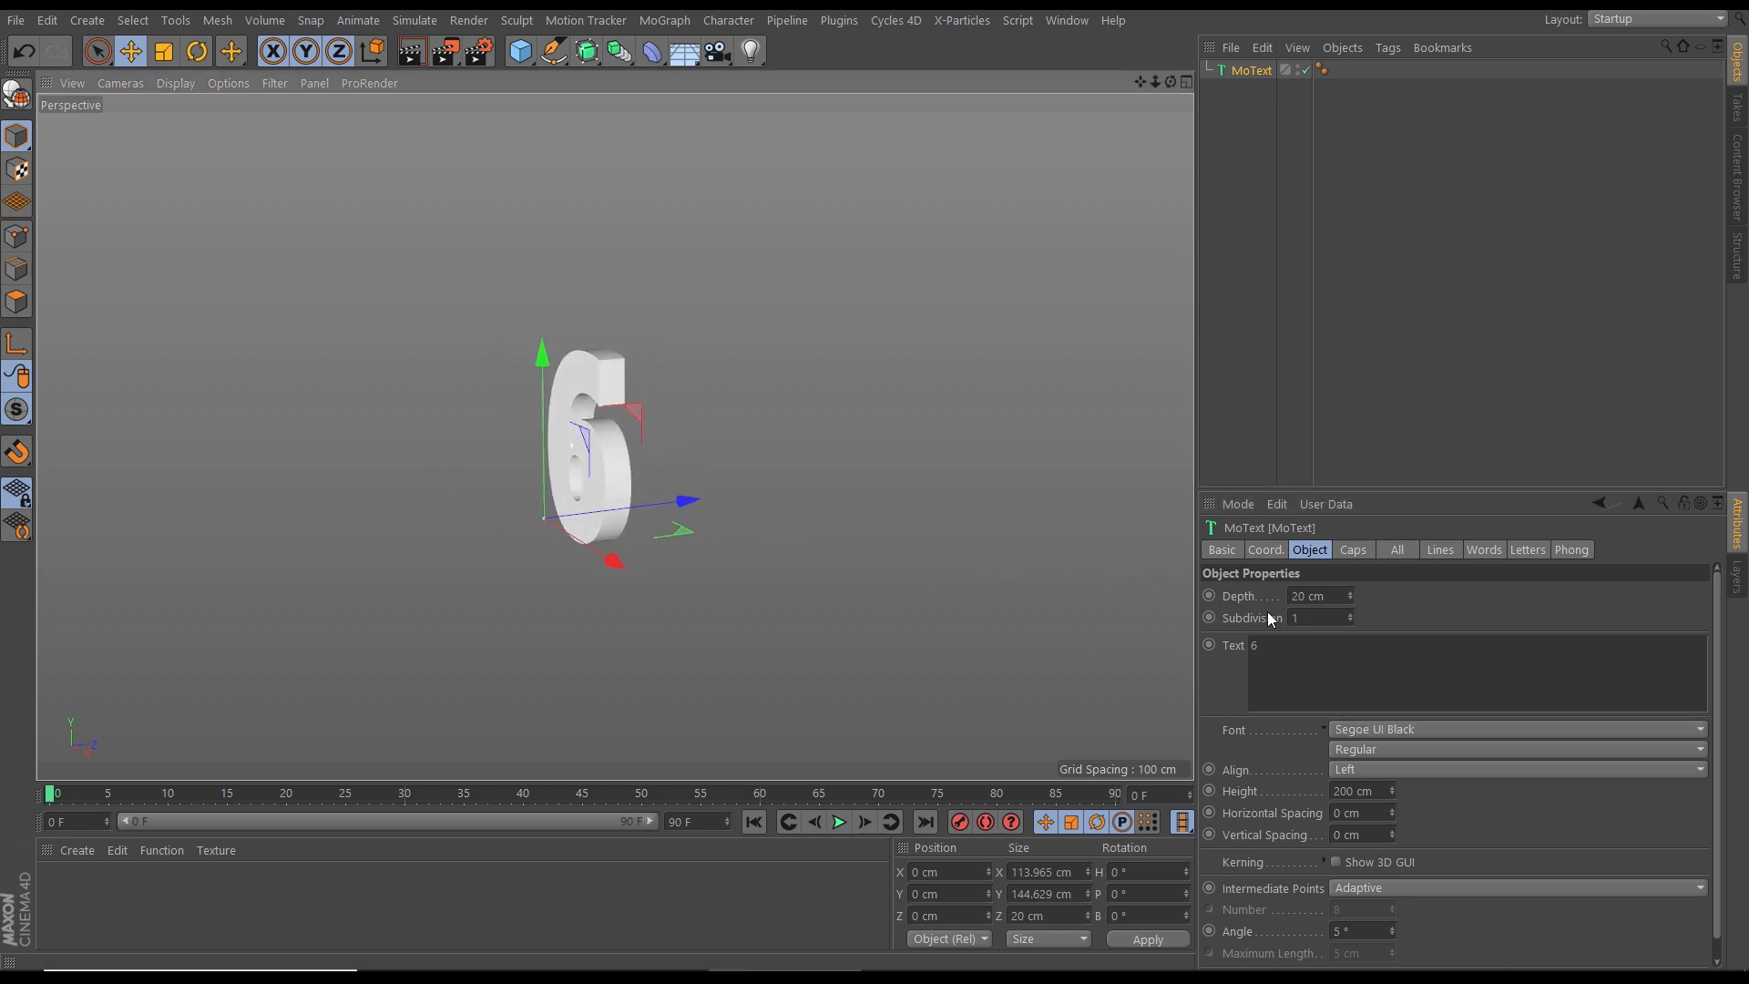
pyautogui.click(1312, 596)
pyautogui.write('25')
pyautogui.press('Return')
# Step: Add a cube primitive to the scene and enable X-Ray for it
pyautogui.keyDown('alt'); pyautogui.moveTo(684, 500); pyautogui.dragTo(804, 453); pyautogui.keyUp('alt')
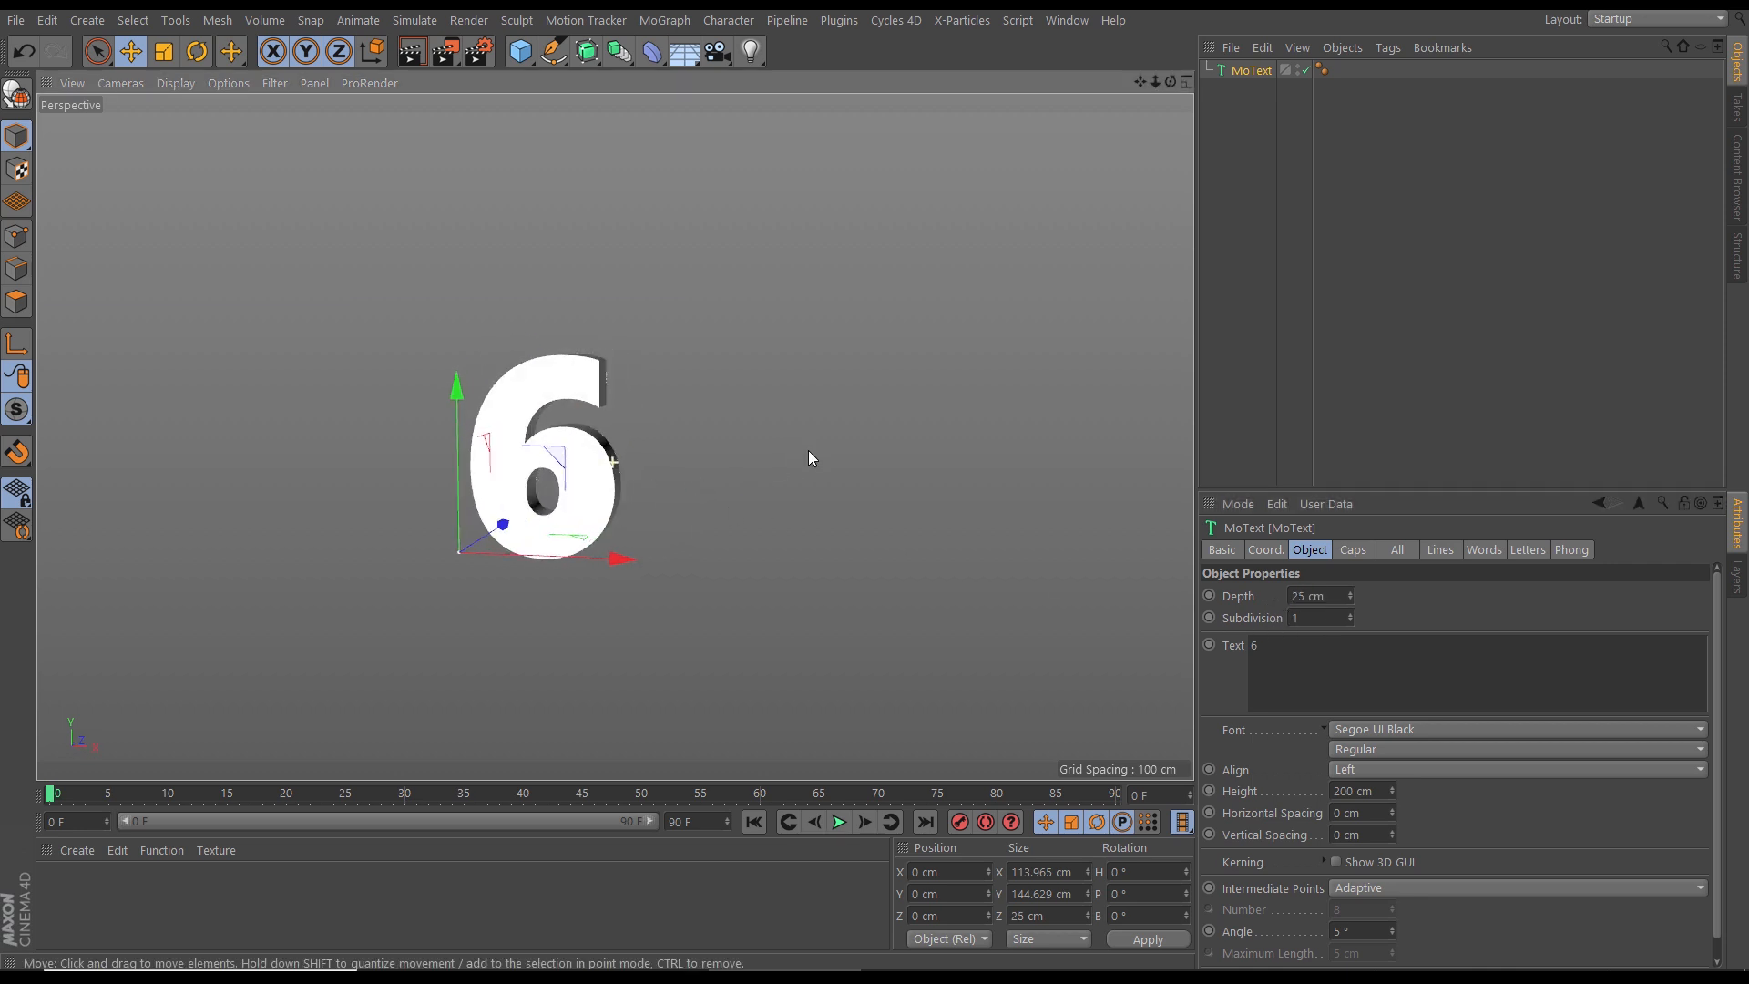
pyautogui.keyDown('alt'); pyautogui.moveTo(609, 519); pyautogui.dragTo(720, 466, button='middle'); pyautogui.keyUp('alt')
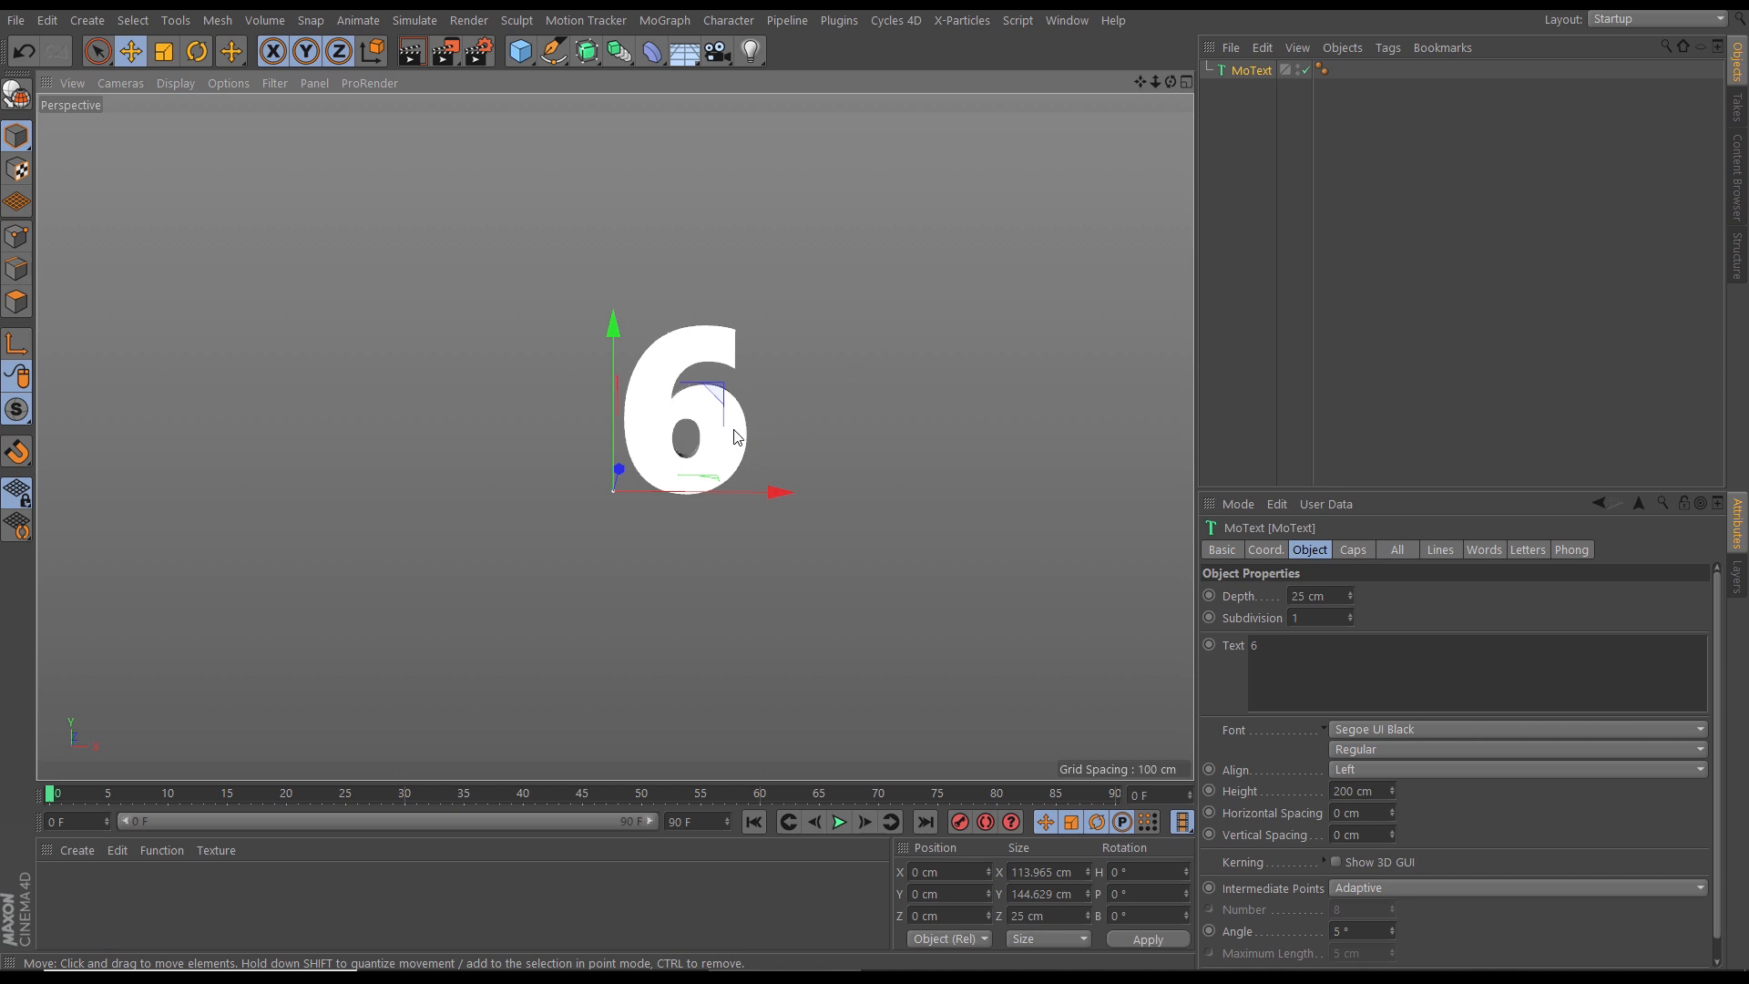
pyautogui.scroll(-2, 731, 436)
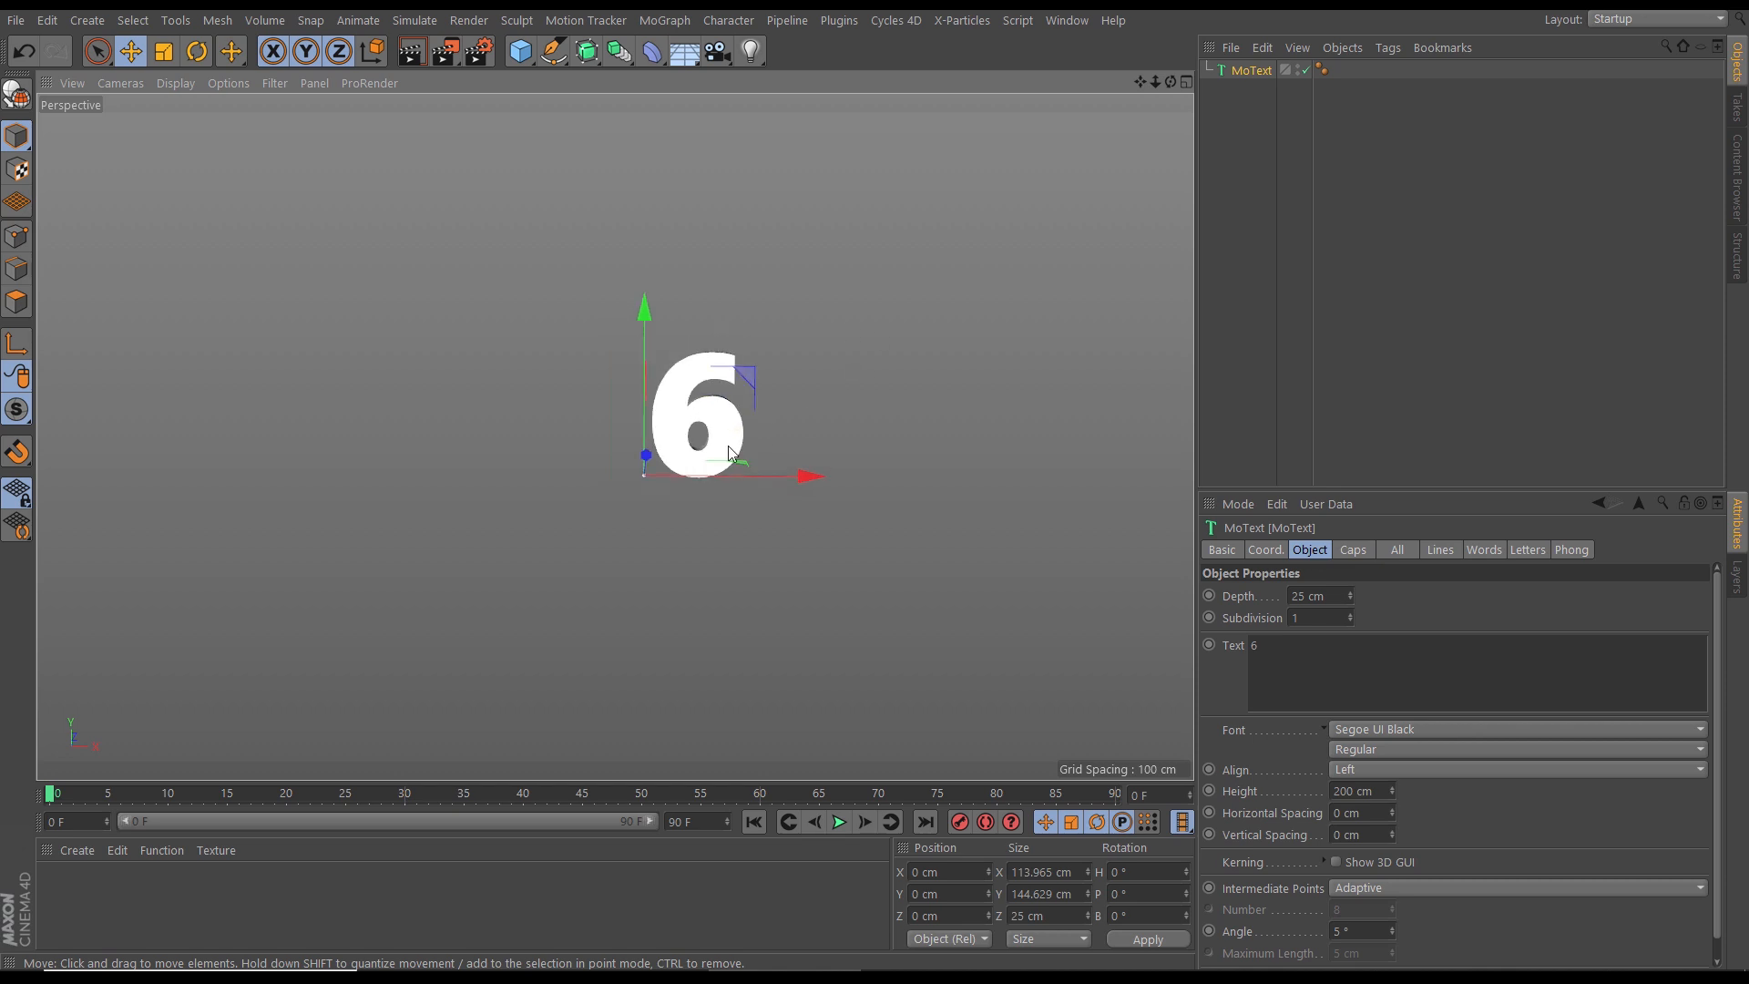
pyautogui.click(518, 55)
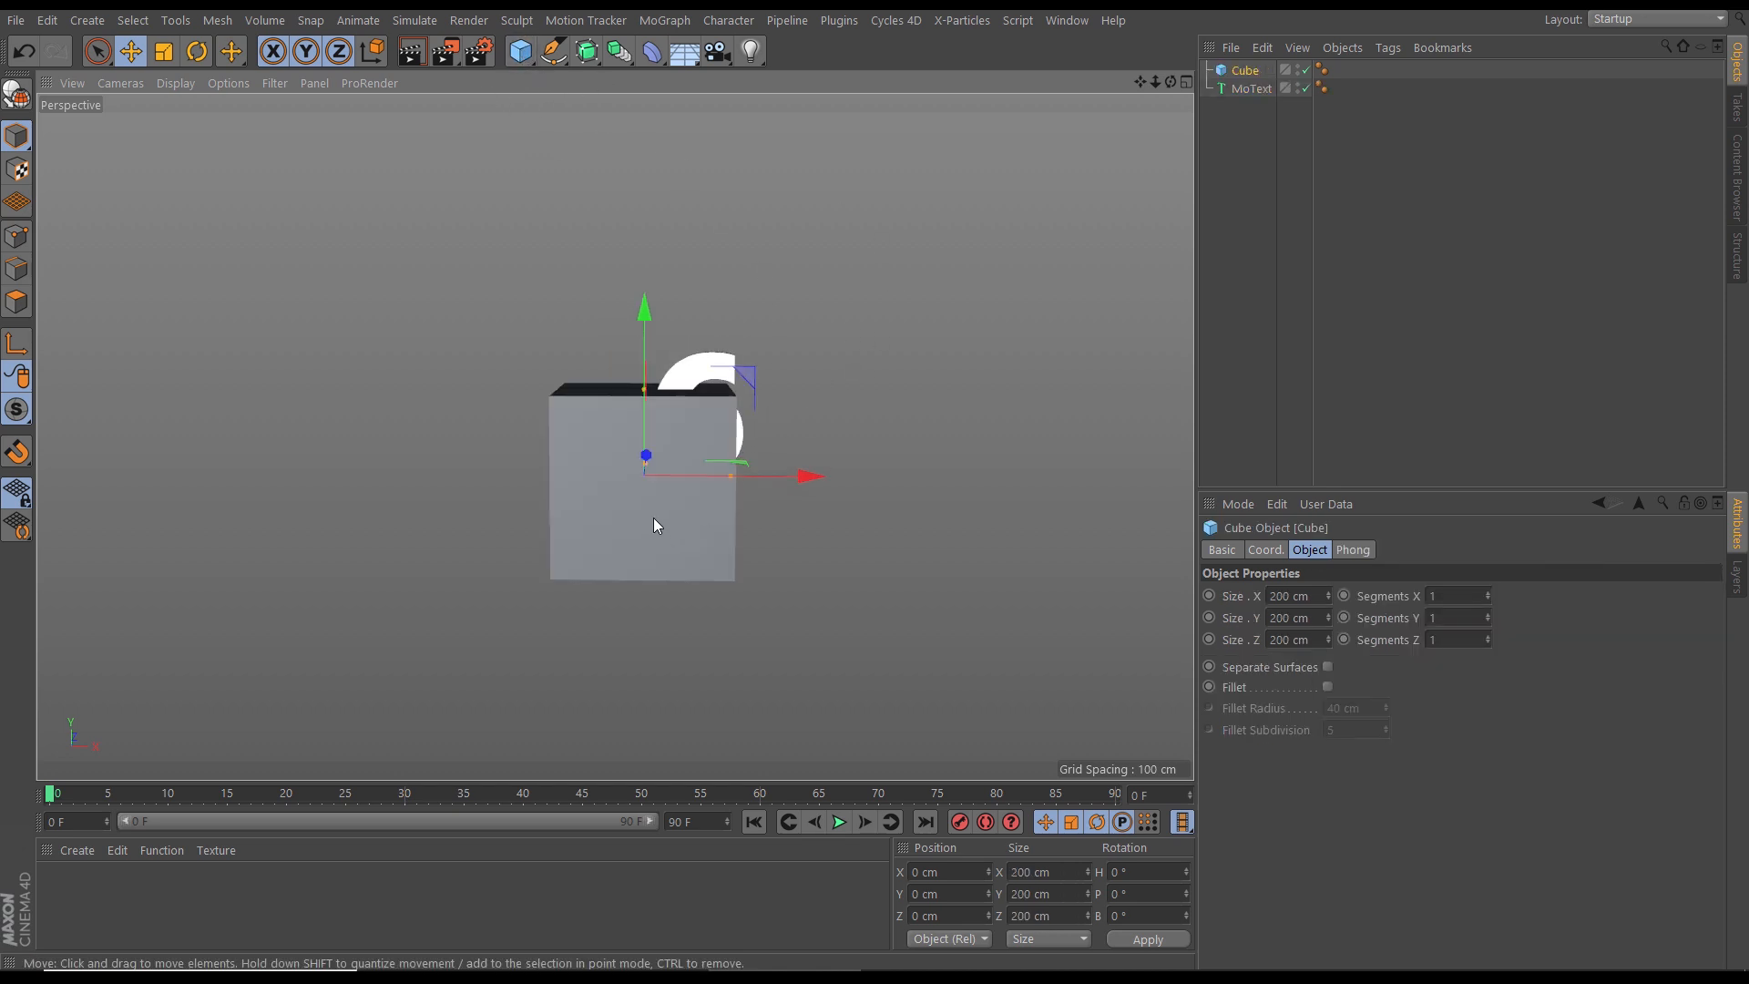
pyautogui.keyDown('alt'); pyautogui.moveTo(654, 523); pyautogui.dragTo(655, 491); pyautogui.keyUp('alt')
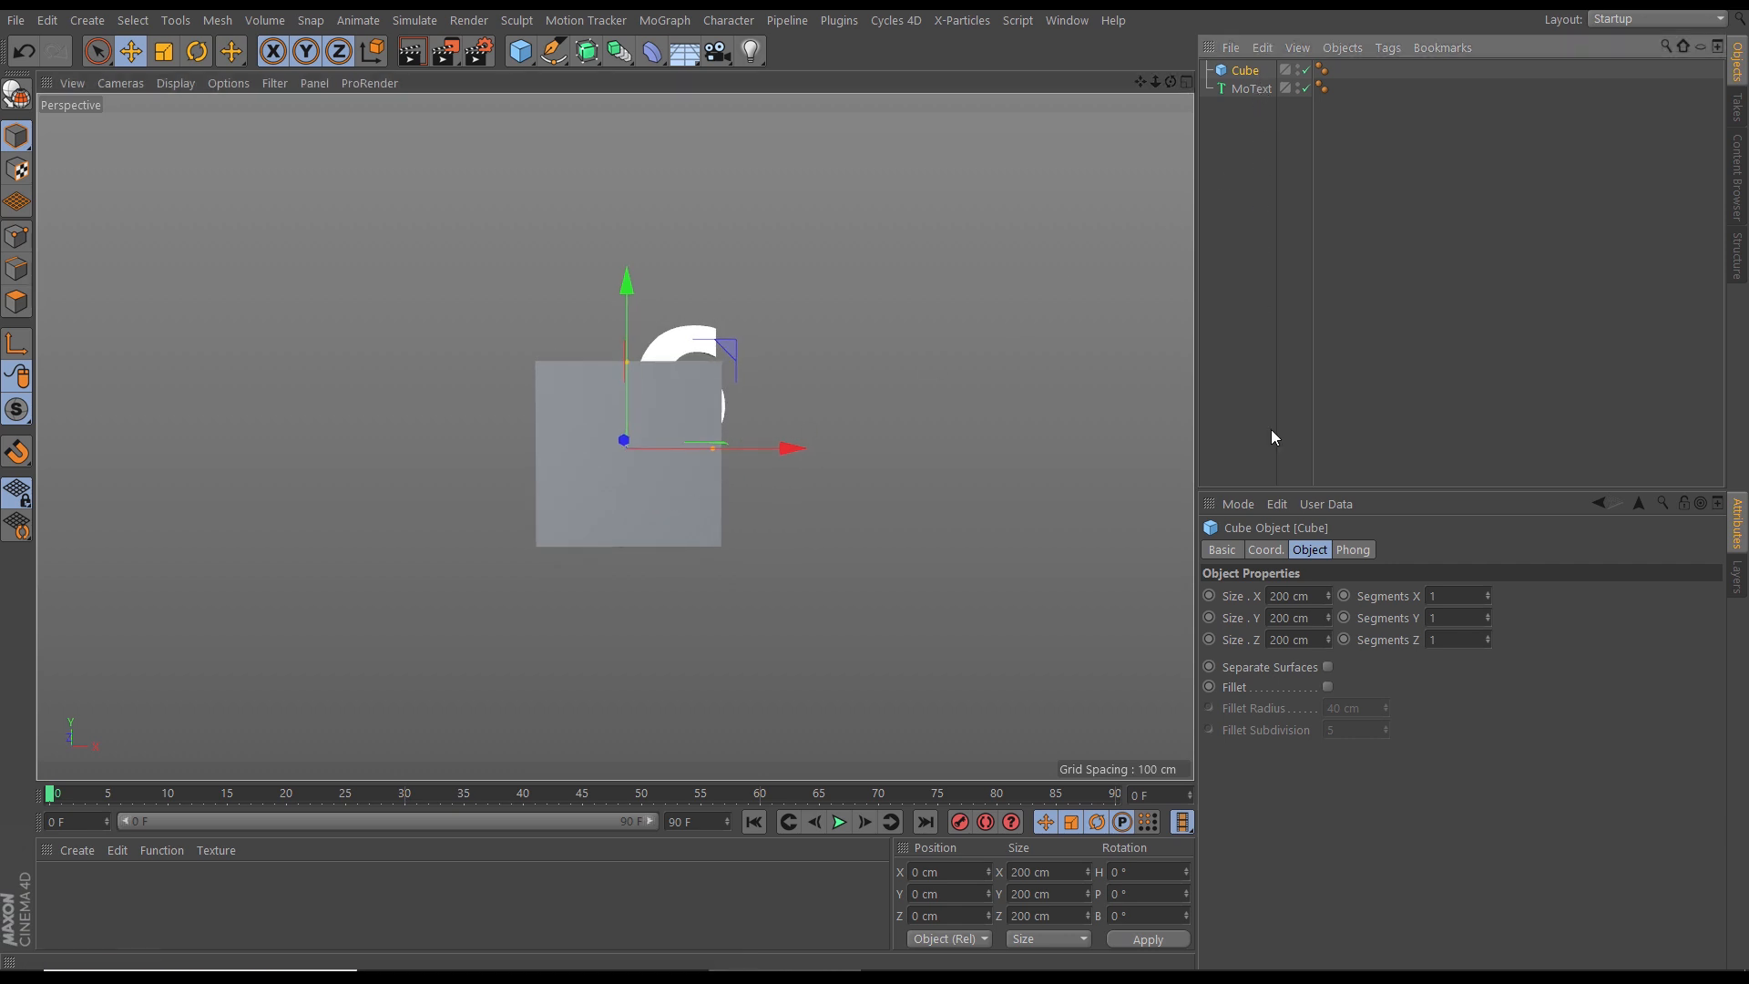
pyautogui.click(1224, 550)
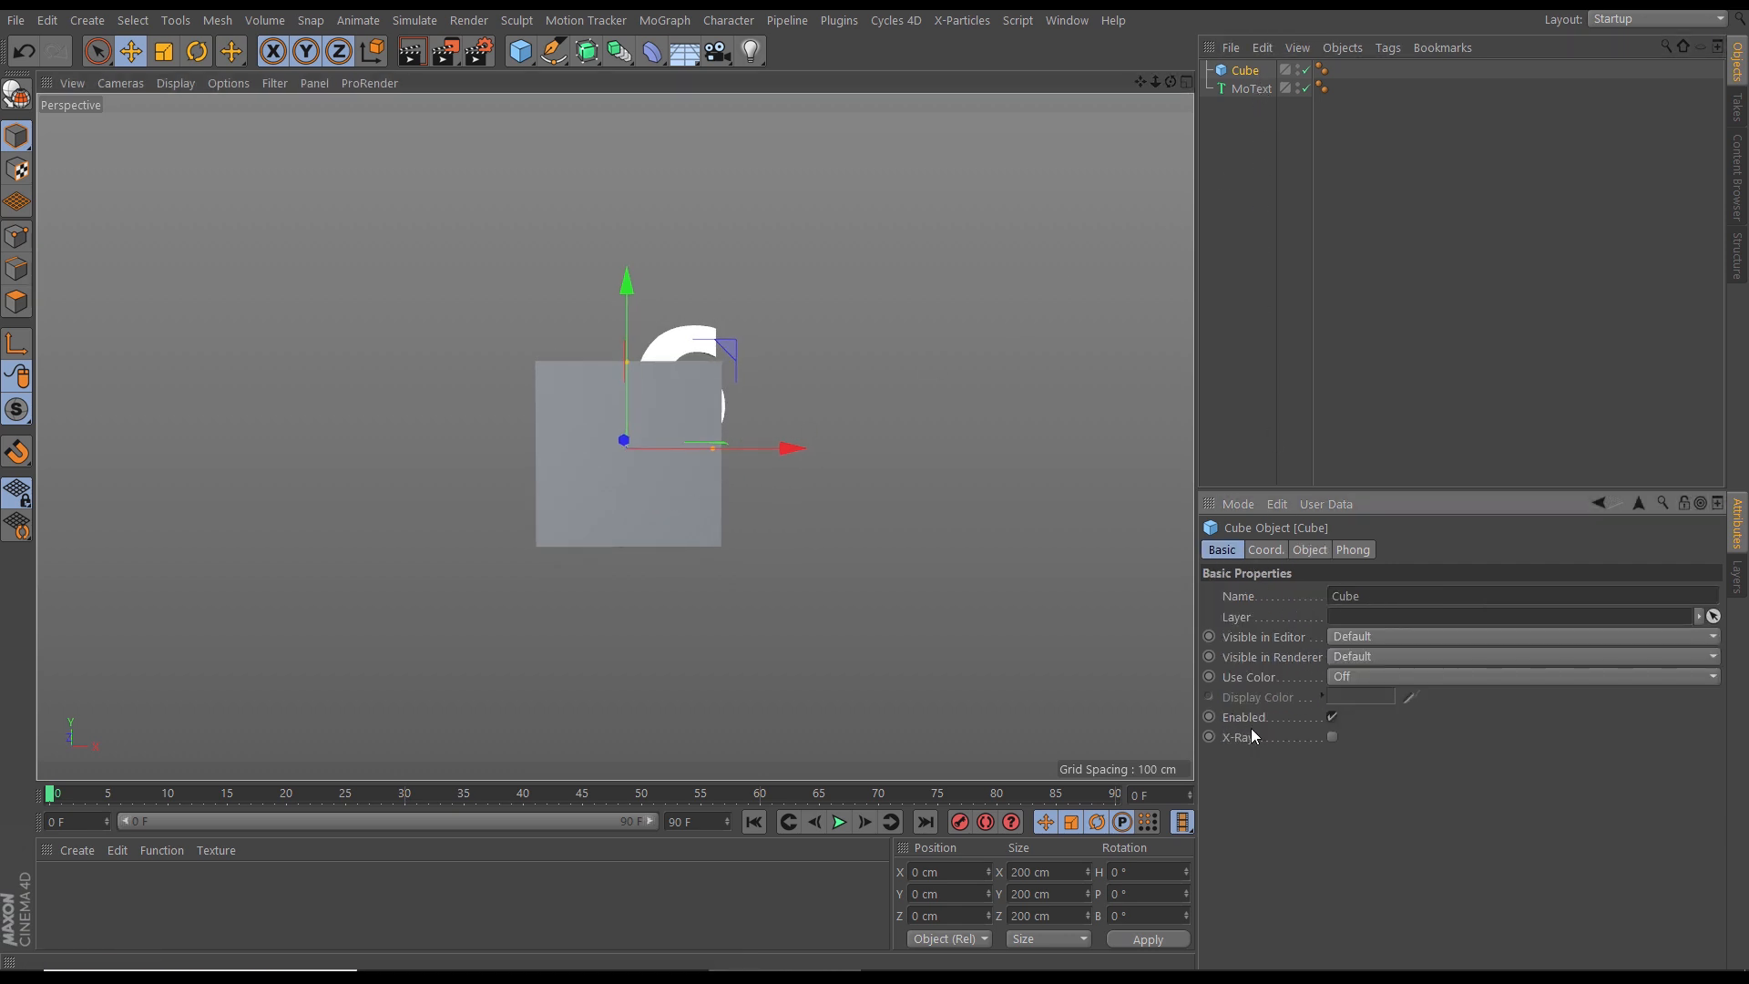
pyautogui.click(1332, 738)
pyautogui.keyDown('alt'); pyautogui.moveTo(670, 491); pyautogui.dragTo(655, 432, button='middle'); pyautogui.keyUp('alt')
pyautogui.keyDown('alt'); pyautogui.moveTo(653, 430); pyautogui.dragTo(730, 420, button='right'); pyautogui.keyUp('alt')
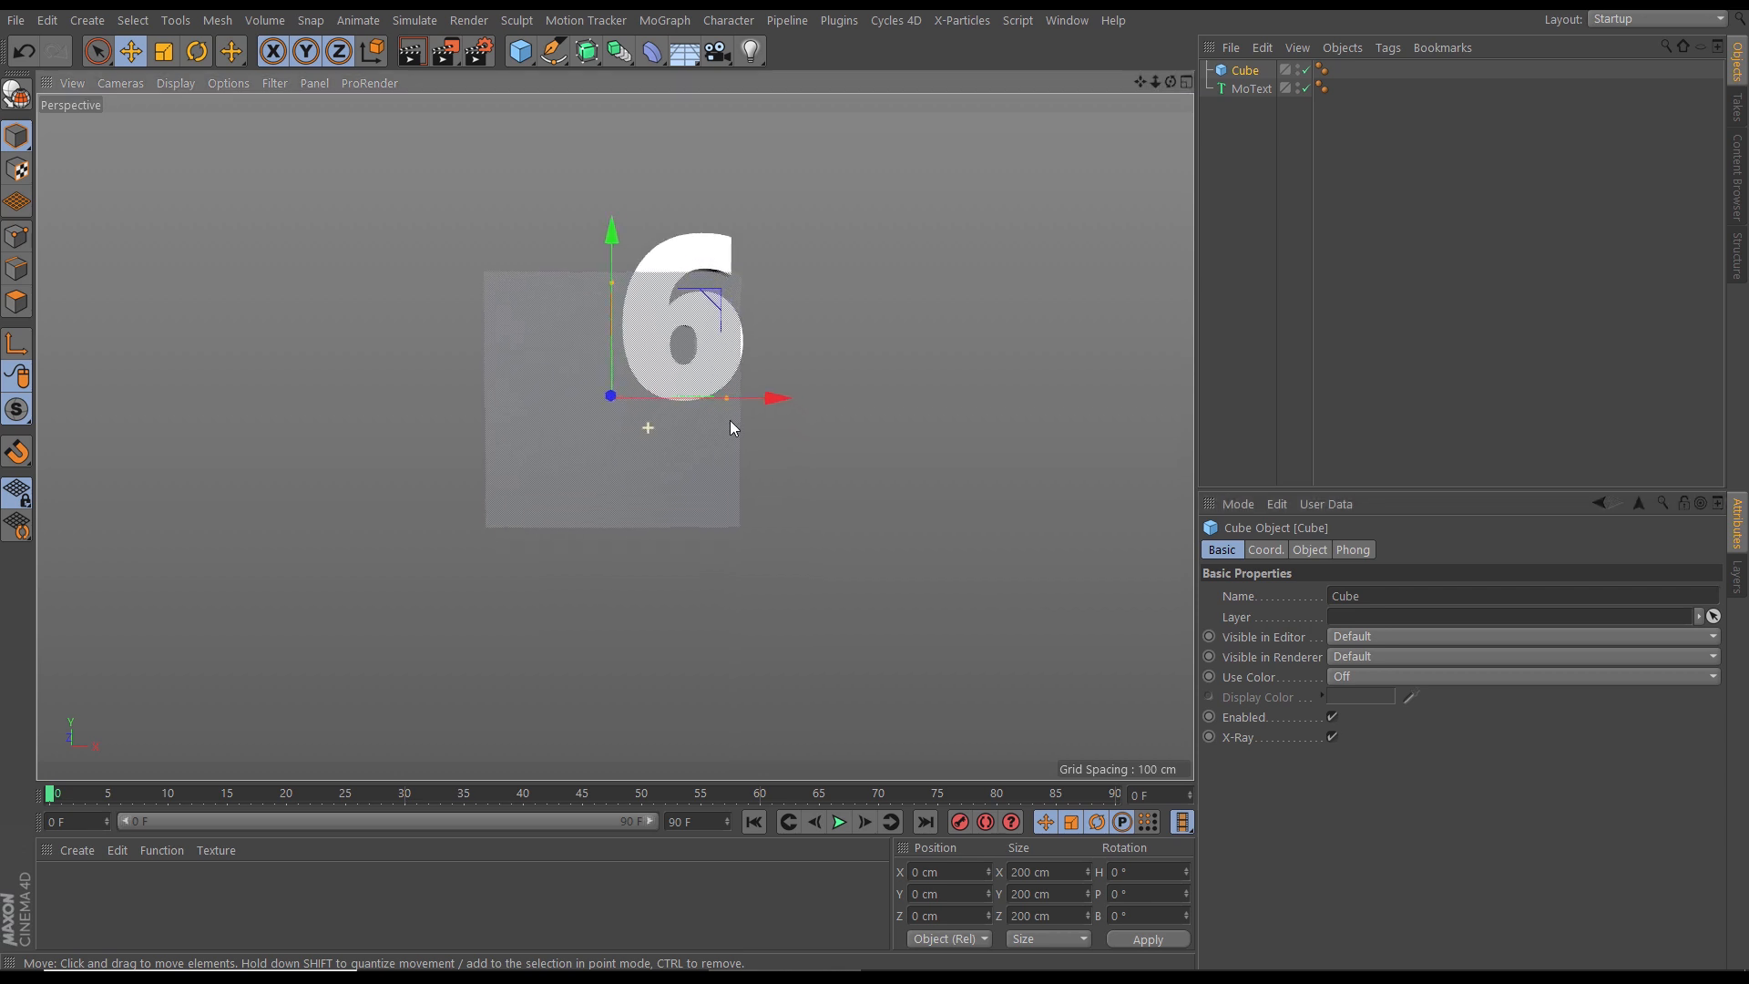
# Step: Move the MoText in the XY plane to the cube's centre, at about X -62 cm and Y -73 cm
pyautogui.click(1248, 88)
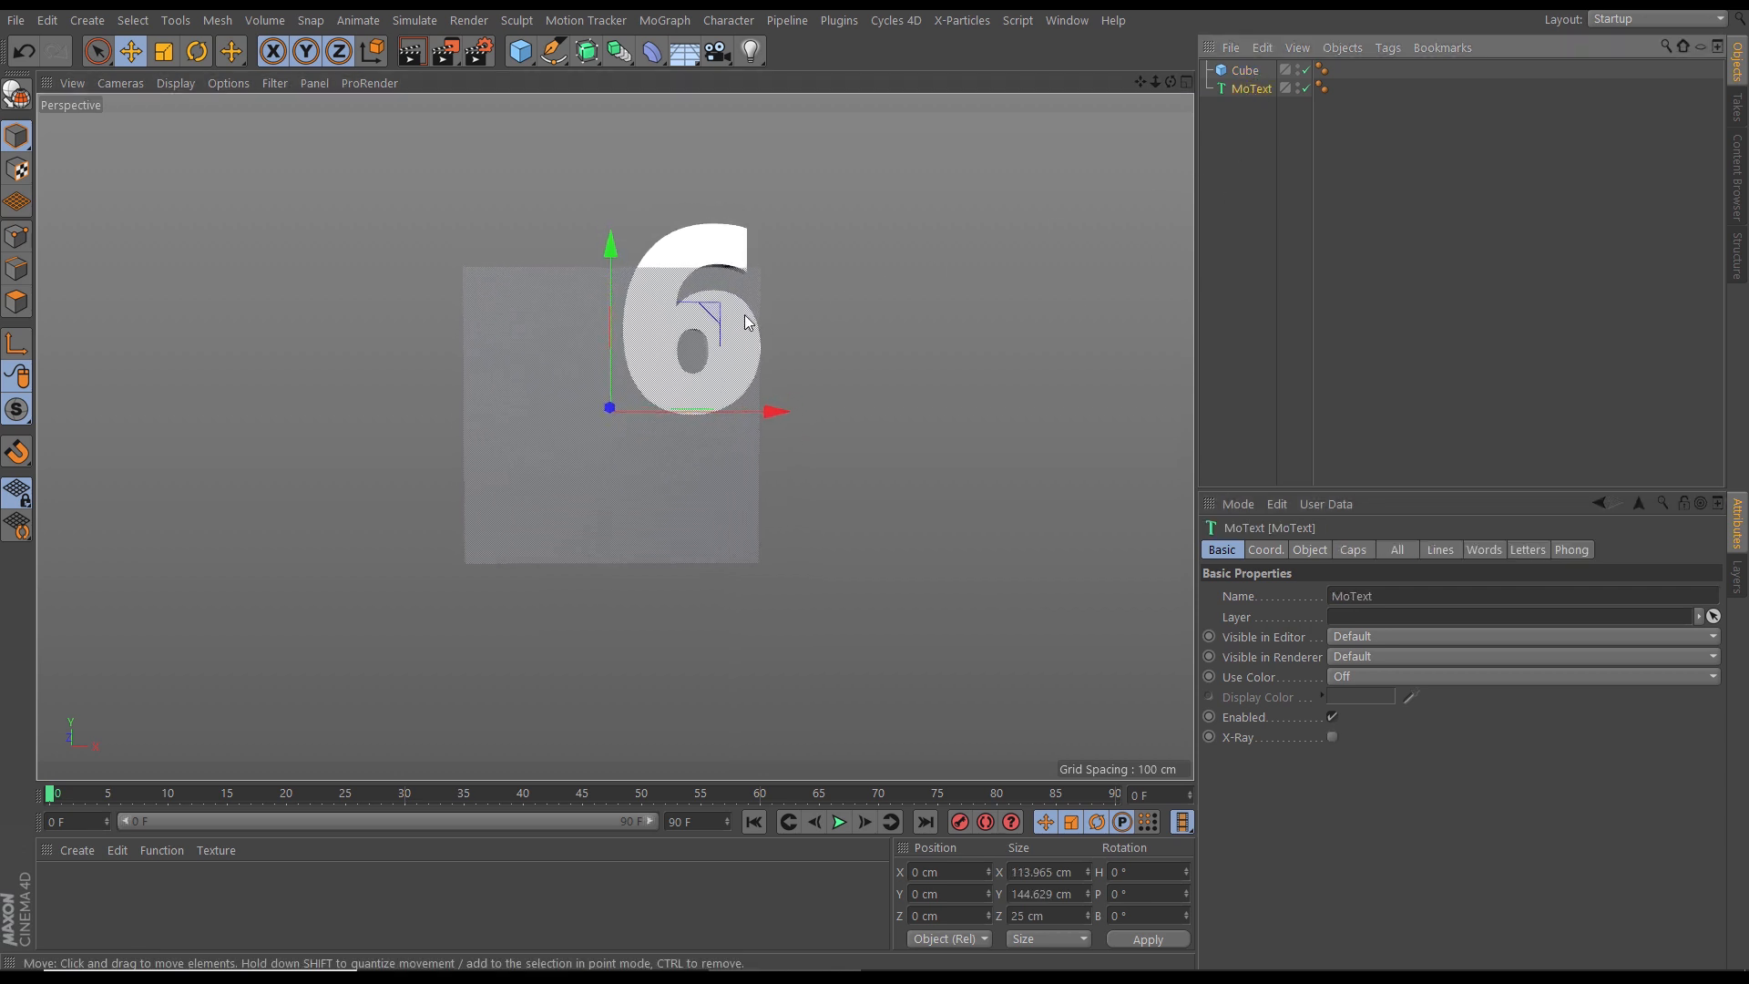
pyautogui.moveTo(714, 314); pyautogui.dragTo(634, 408)
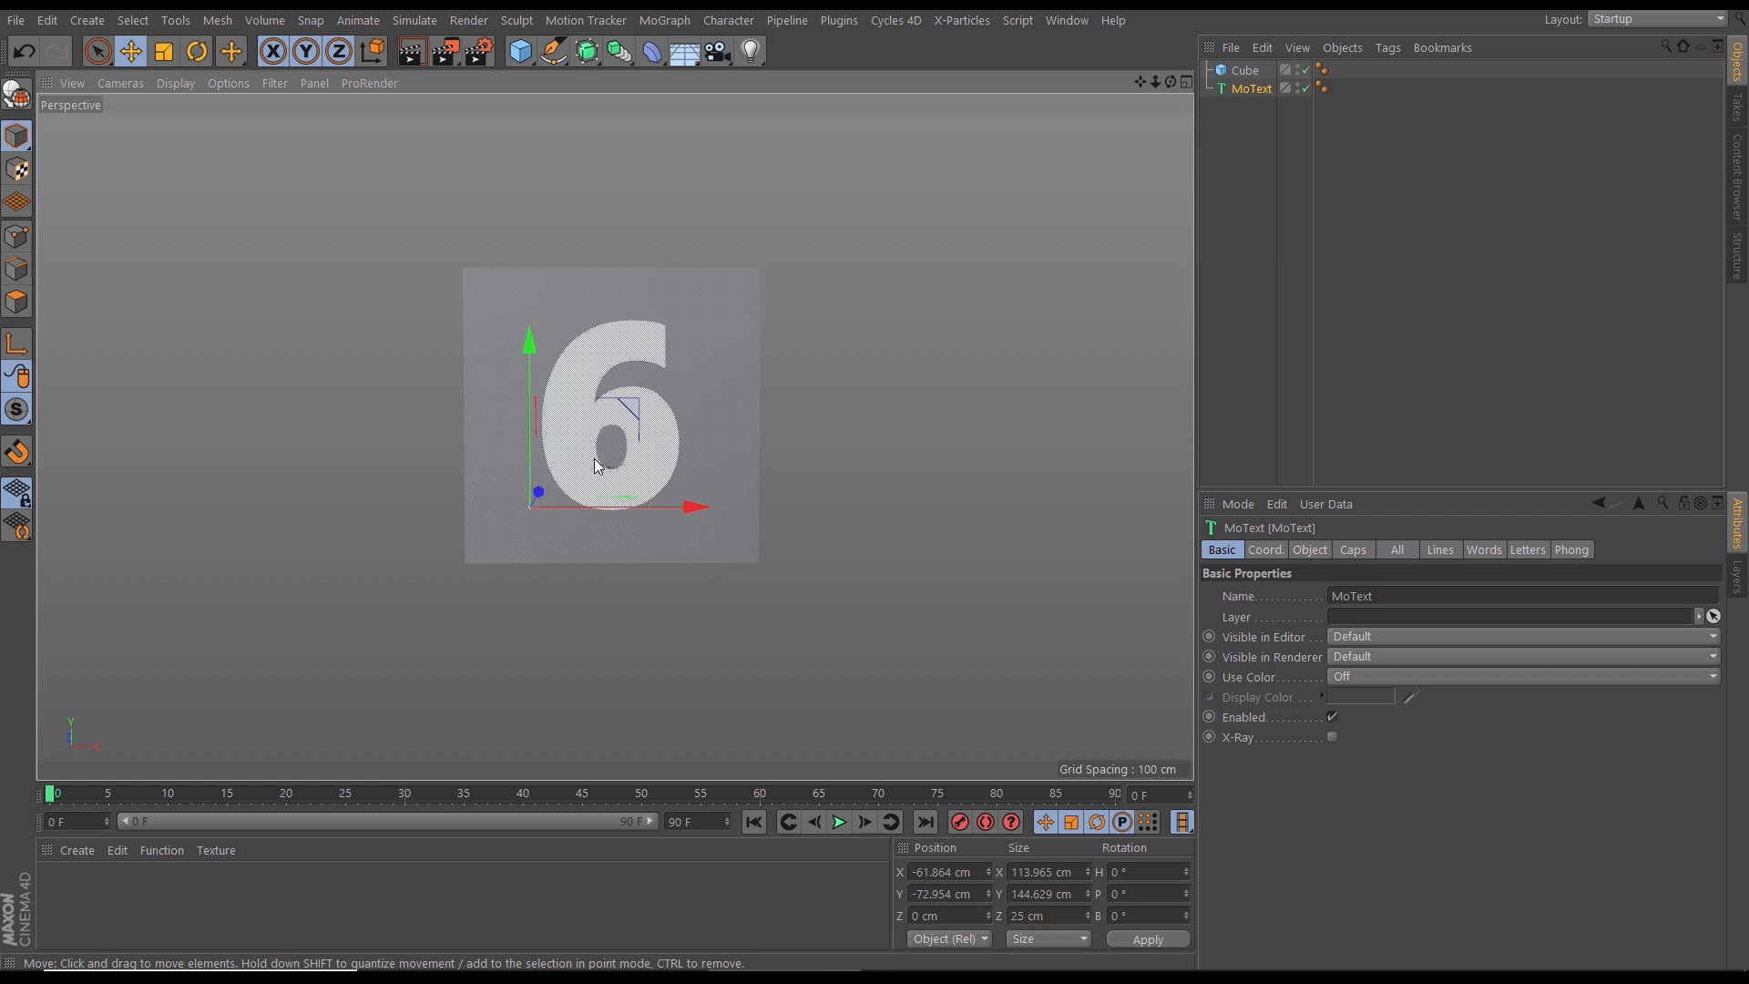
pyautogui.click(634, 399)
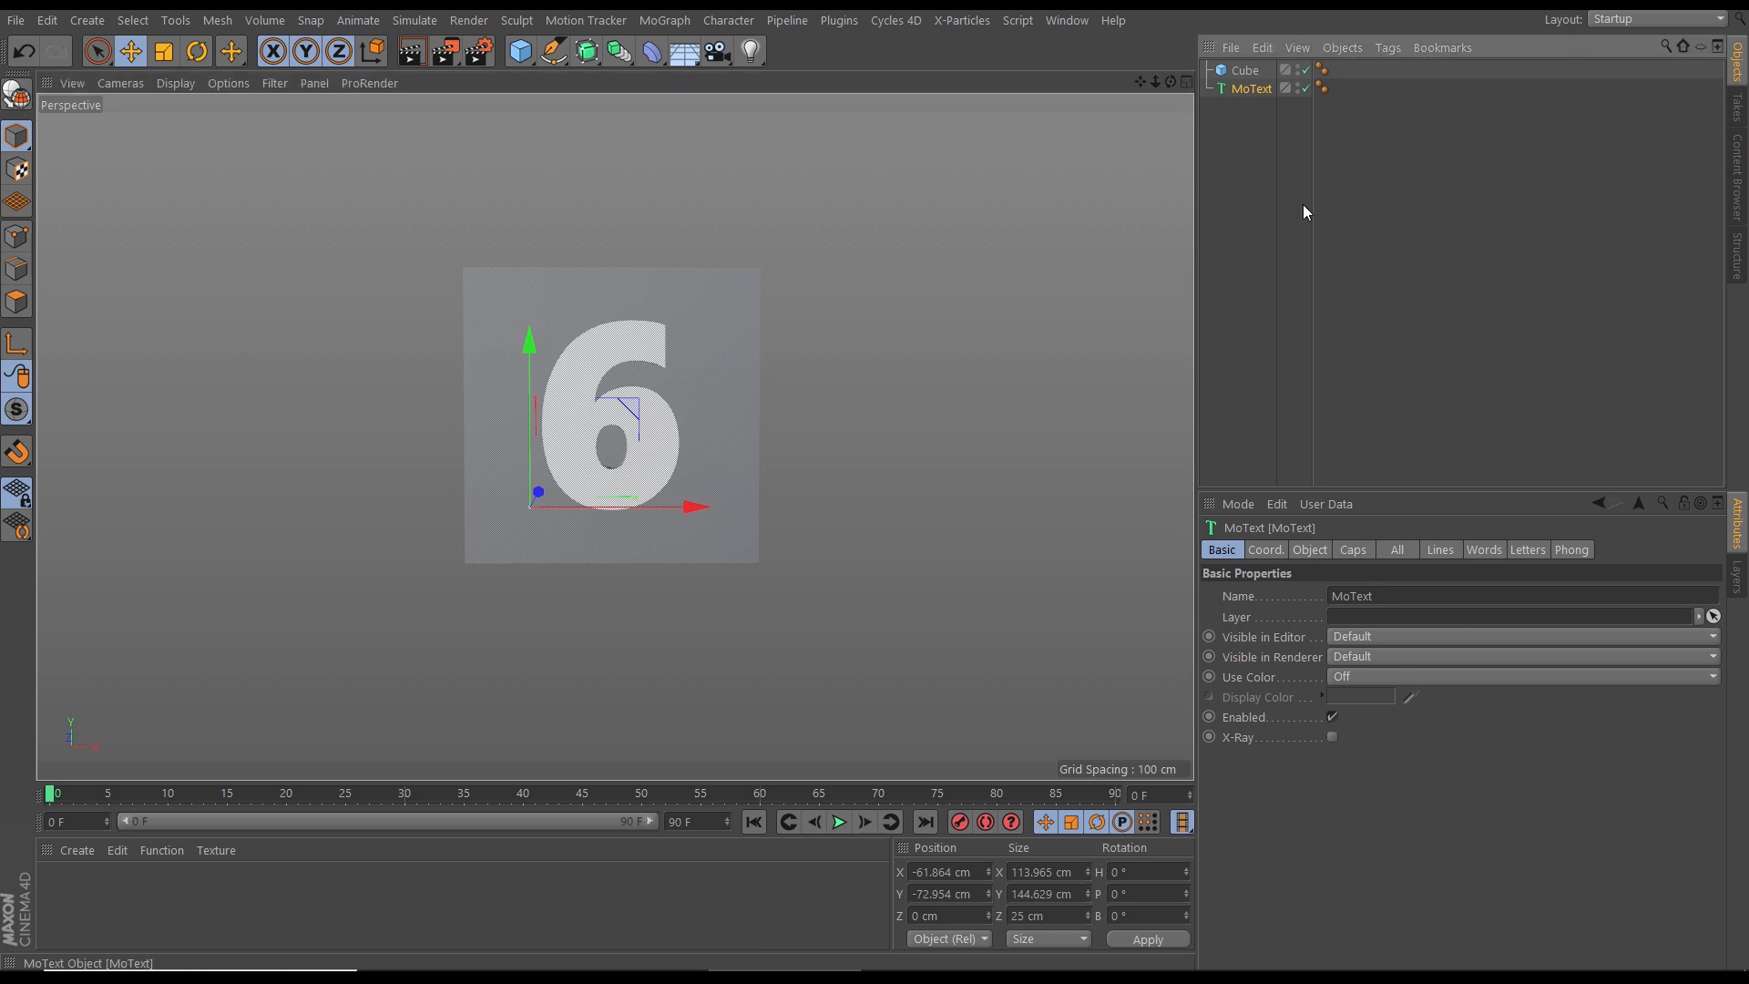
# Step: Set the MoText's height to 150 cm in its object properties
pyautogui.click(1311, 551)
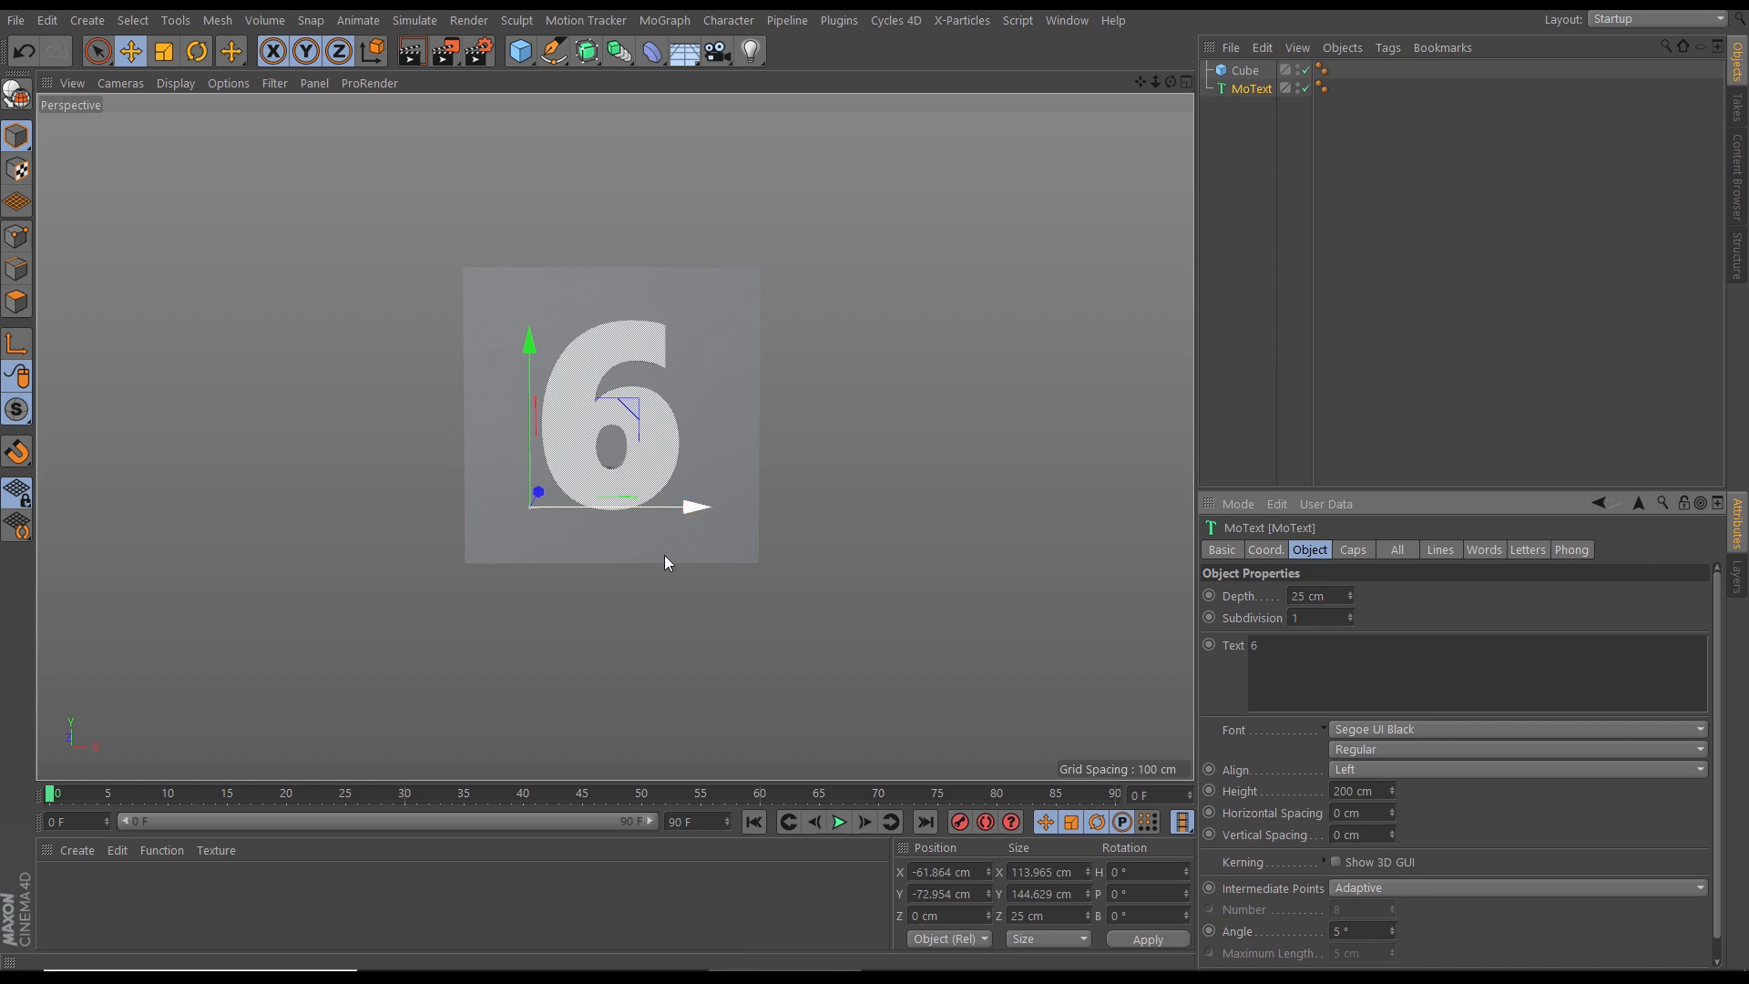
pyautogui.click(1387, 791)
pyautogui.write('150')
pyautogui.press('Return')
# Step: Recentre the resized MoText inside the cube by setting its position to X -43 cm and Y -54 cm
pyautogui.moveTo(637, 406)
pyautogui.mouseDown()
pyautogui.moveTo(667, 391)
pyautogui.moveTo(656, 379)
pyautogui.moveTo(656, 398)
pyautogui.mouseUp()
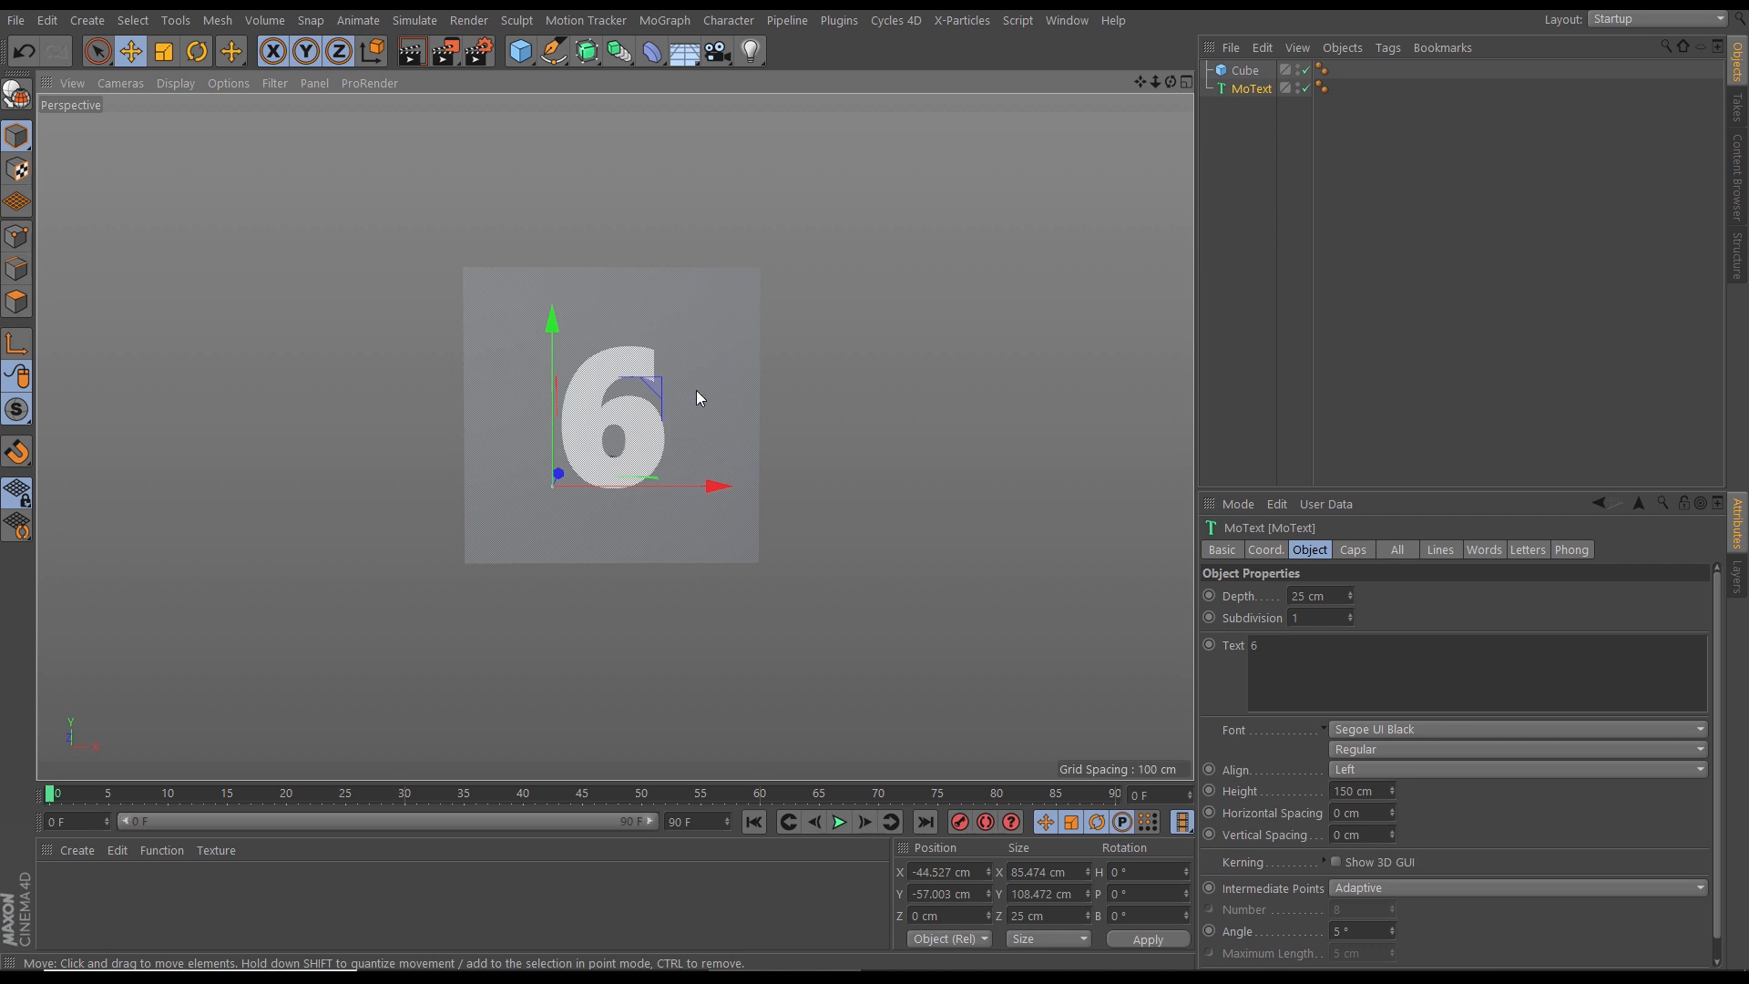
pyautogui.moveTo(659, 385); pyautogui.dragTo(657, 391)
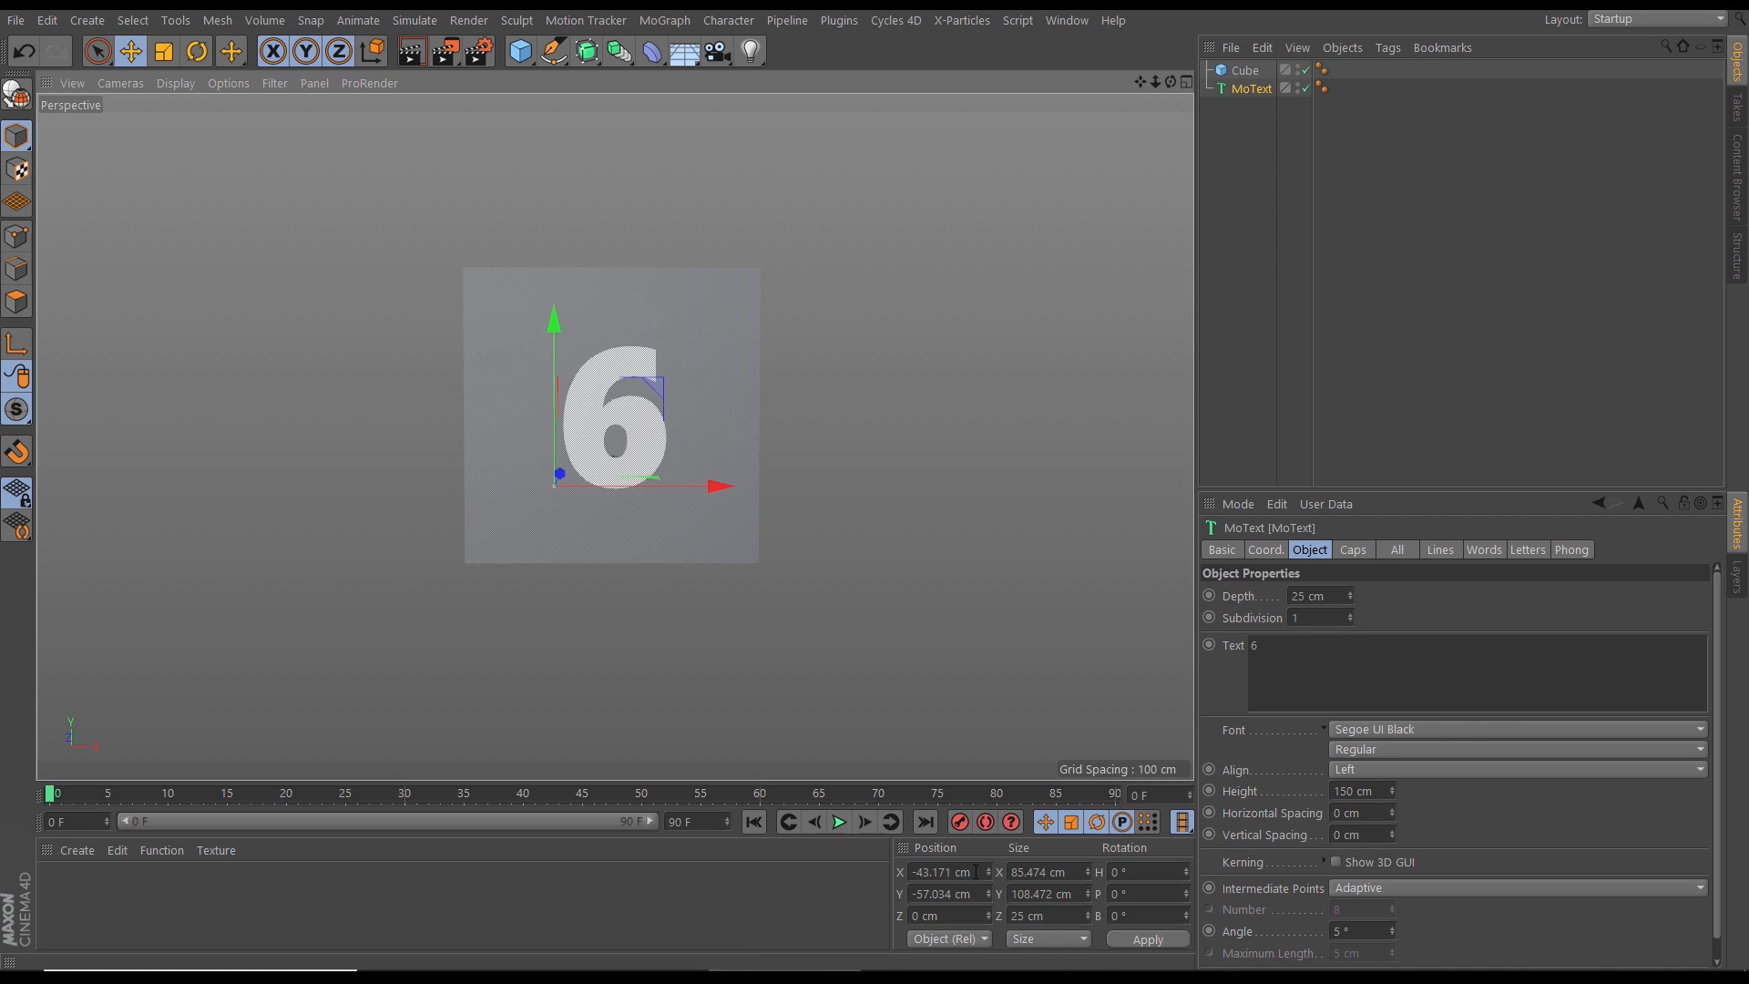
pyautogui.moveTo(975, 872); pyautogui.dragTo(912, 873)
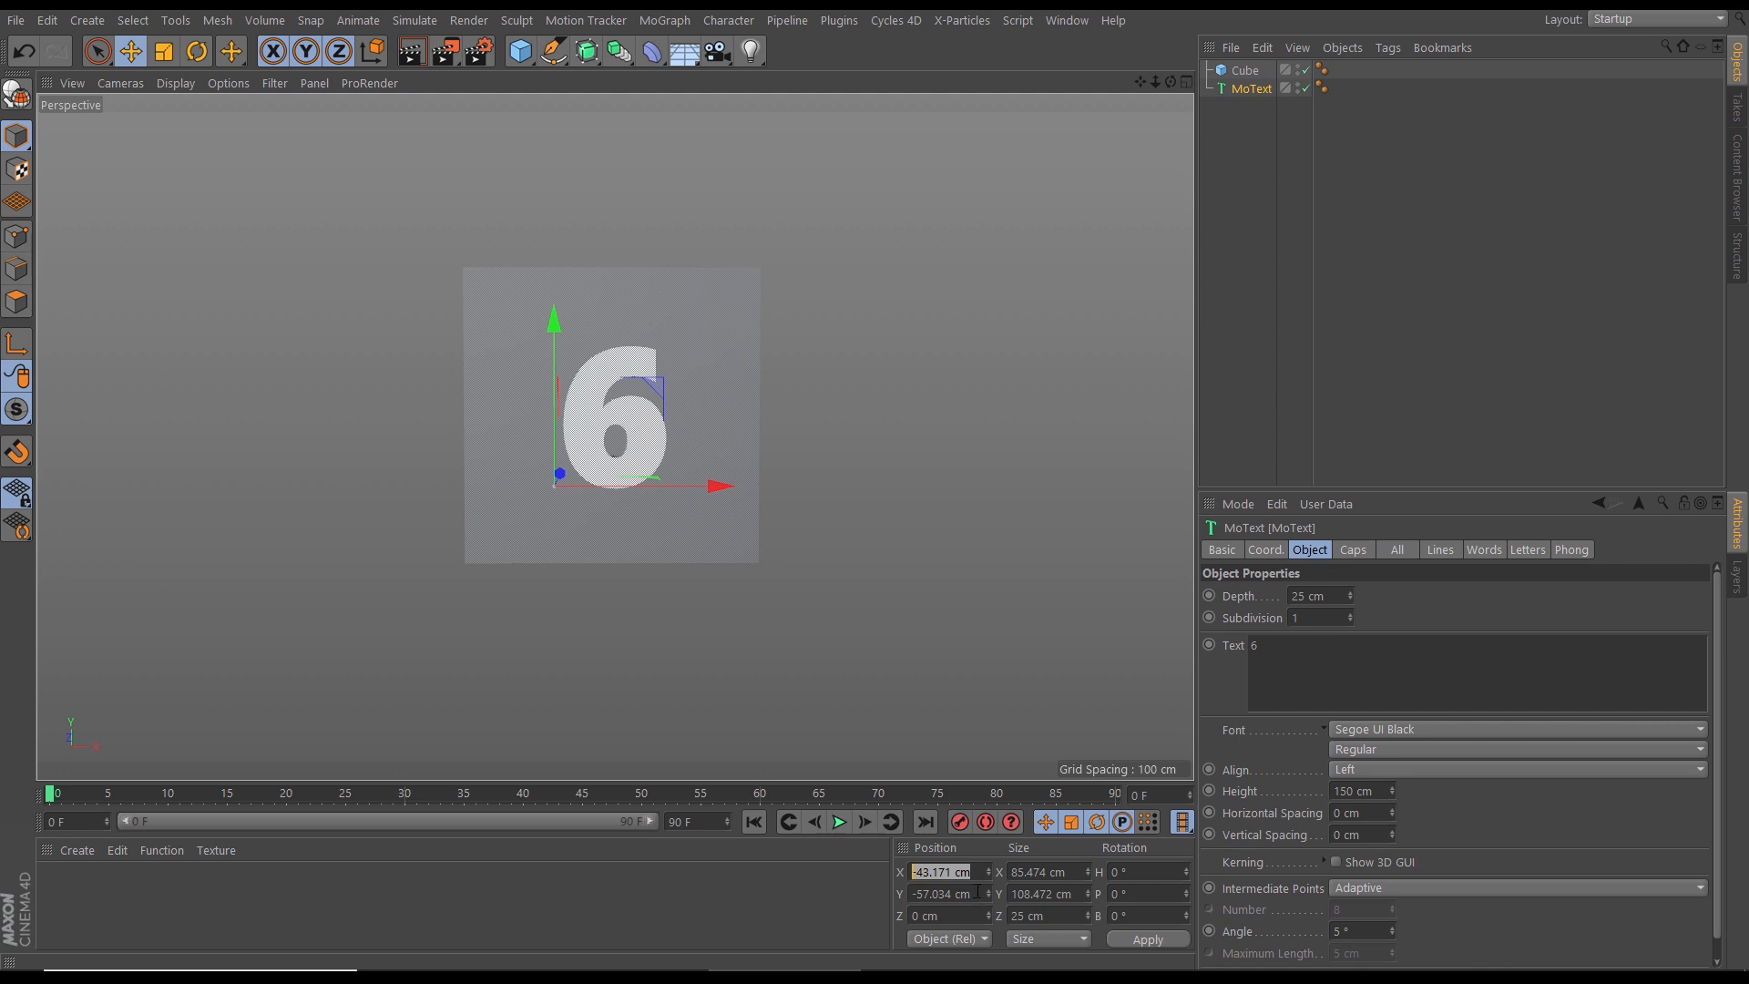
pyautogui.press('BackSpace')
pyautogui.write('-43')
pyautogui.press('Return')
pyautogui.click(977, 896)
pyautogui.write('-54')
pyautogui.press('Return')
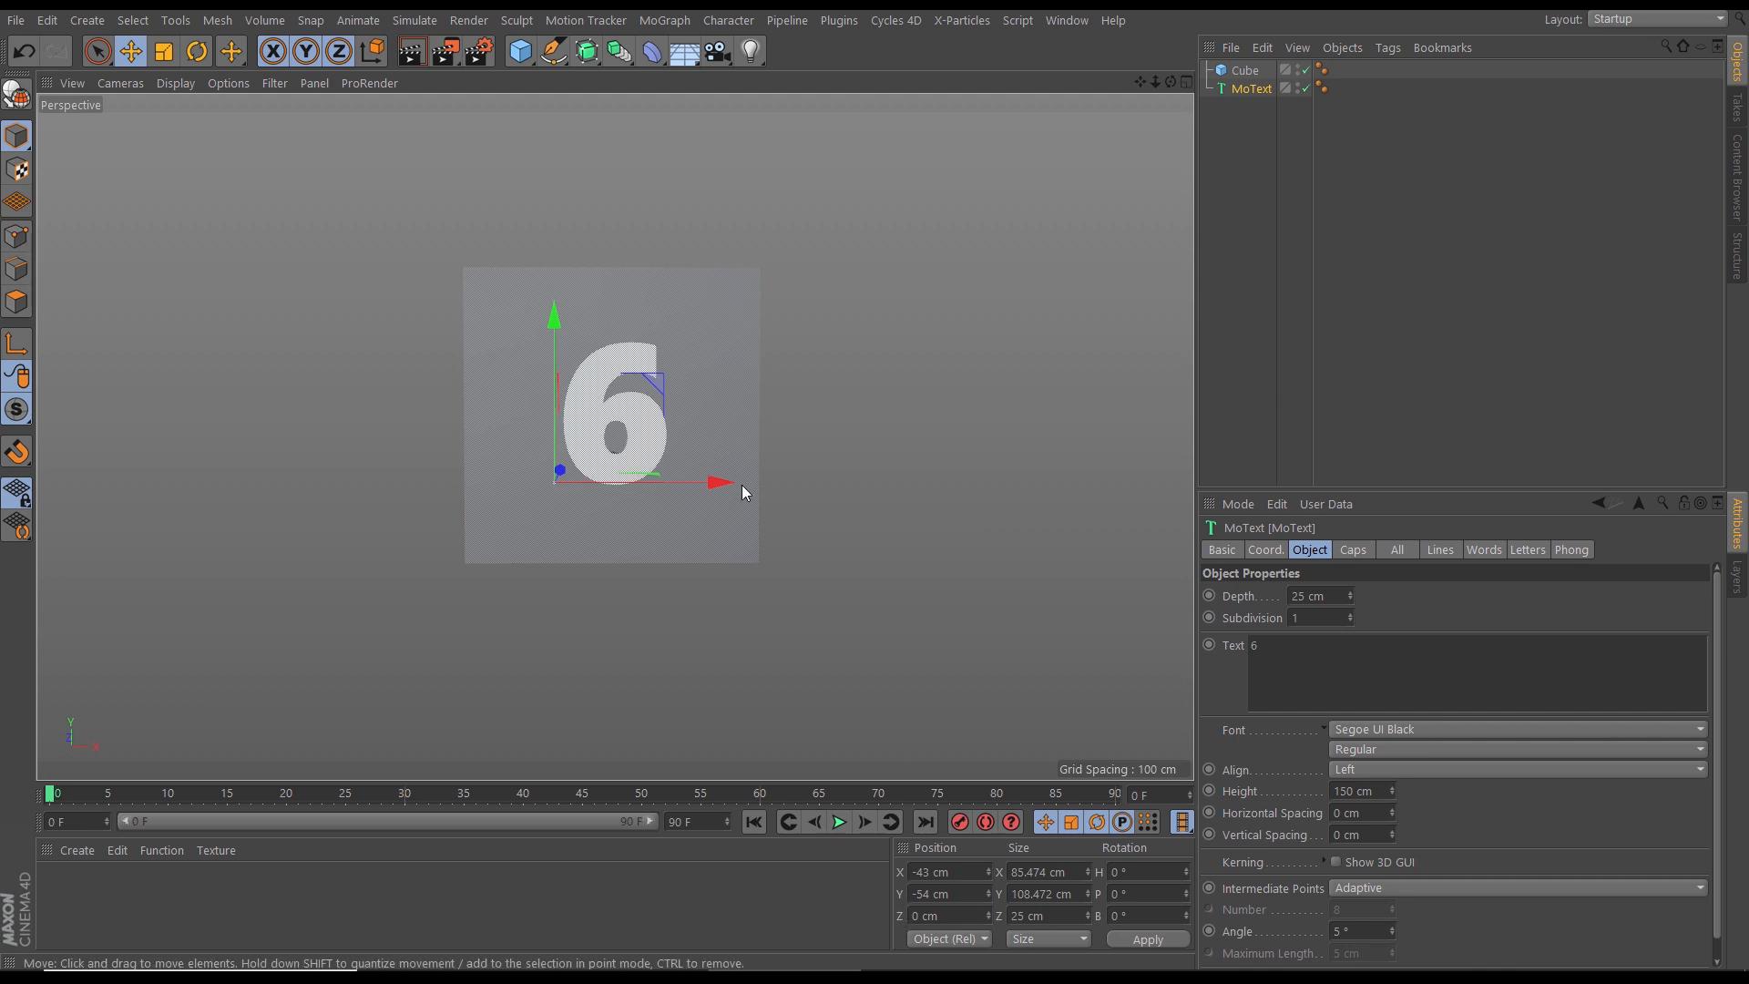
# Step: Centre the MoText's depth within the cube by setting its Z position to -12.5 cm
pyautogui.keyDown('alt'); pyautogui.moveTo(630, 428); pyautogui.dragTo(325, 445); pyautogui.keyUp('alt')
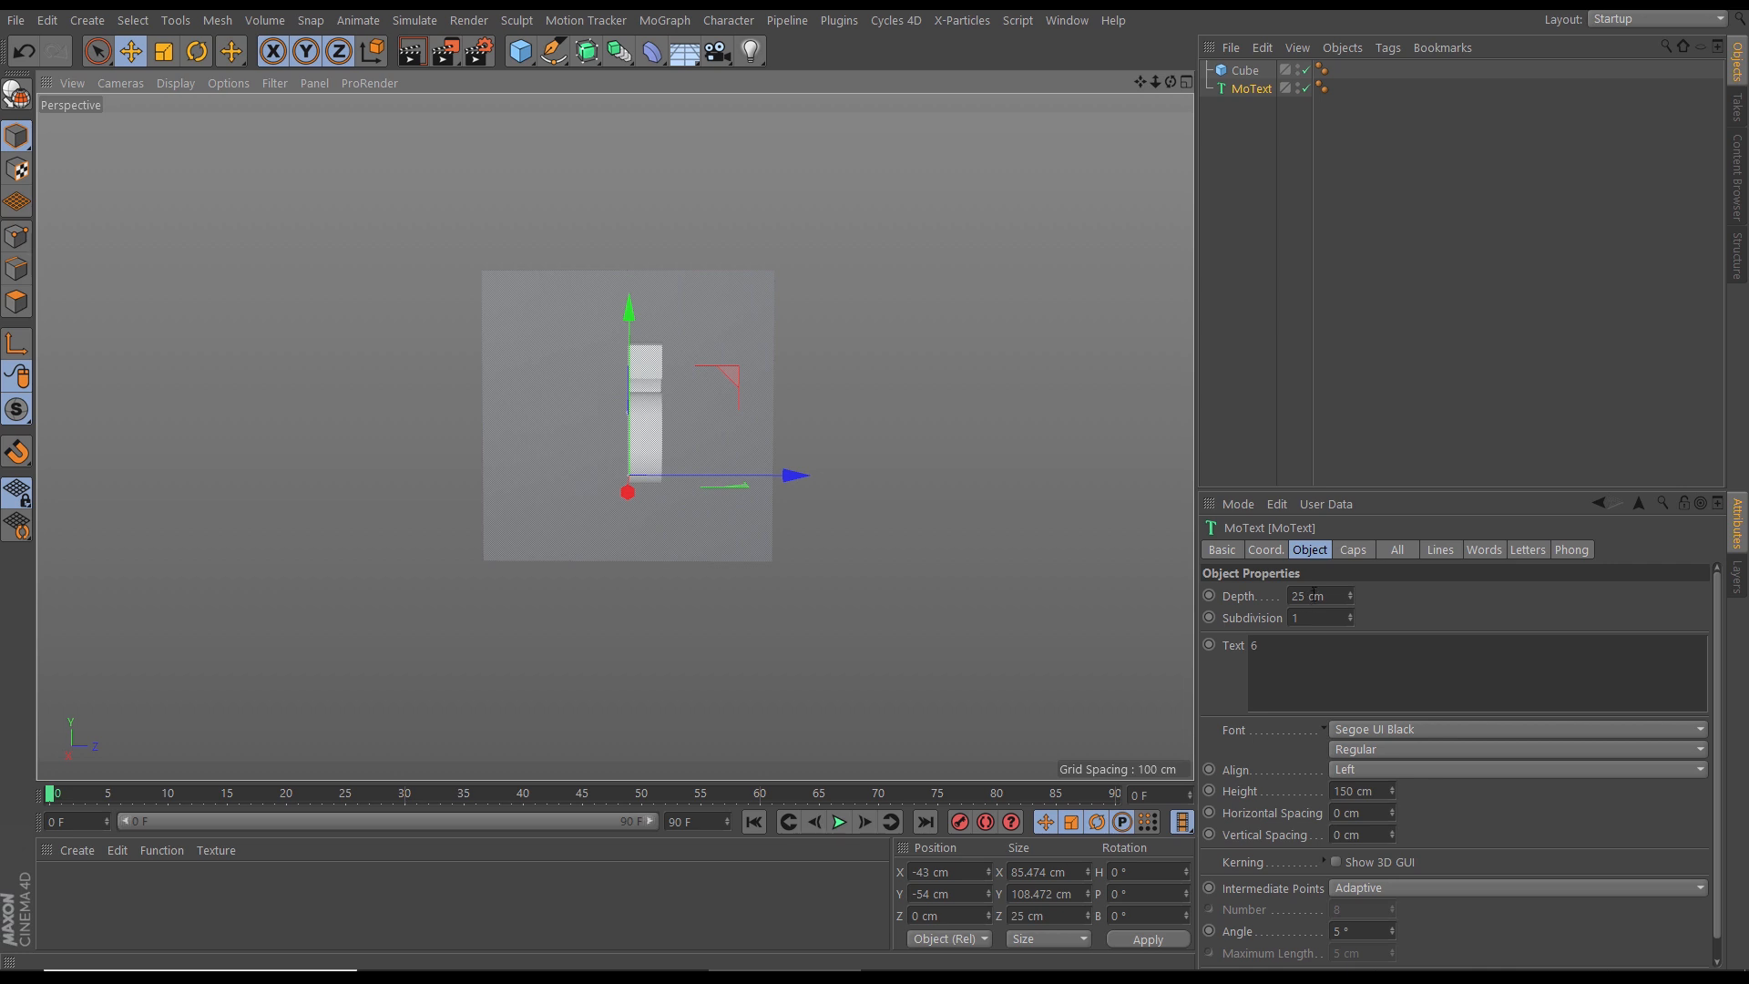
pyautogui.click(922, 915)
pyautogui.write('-12.5')
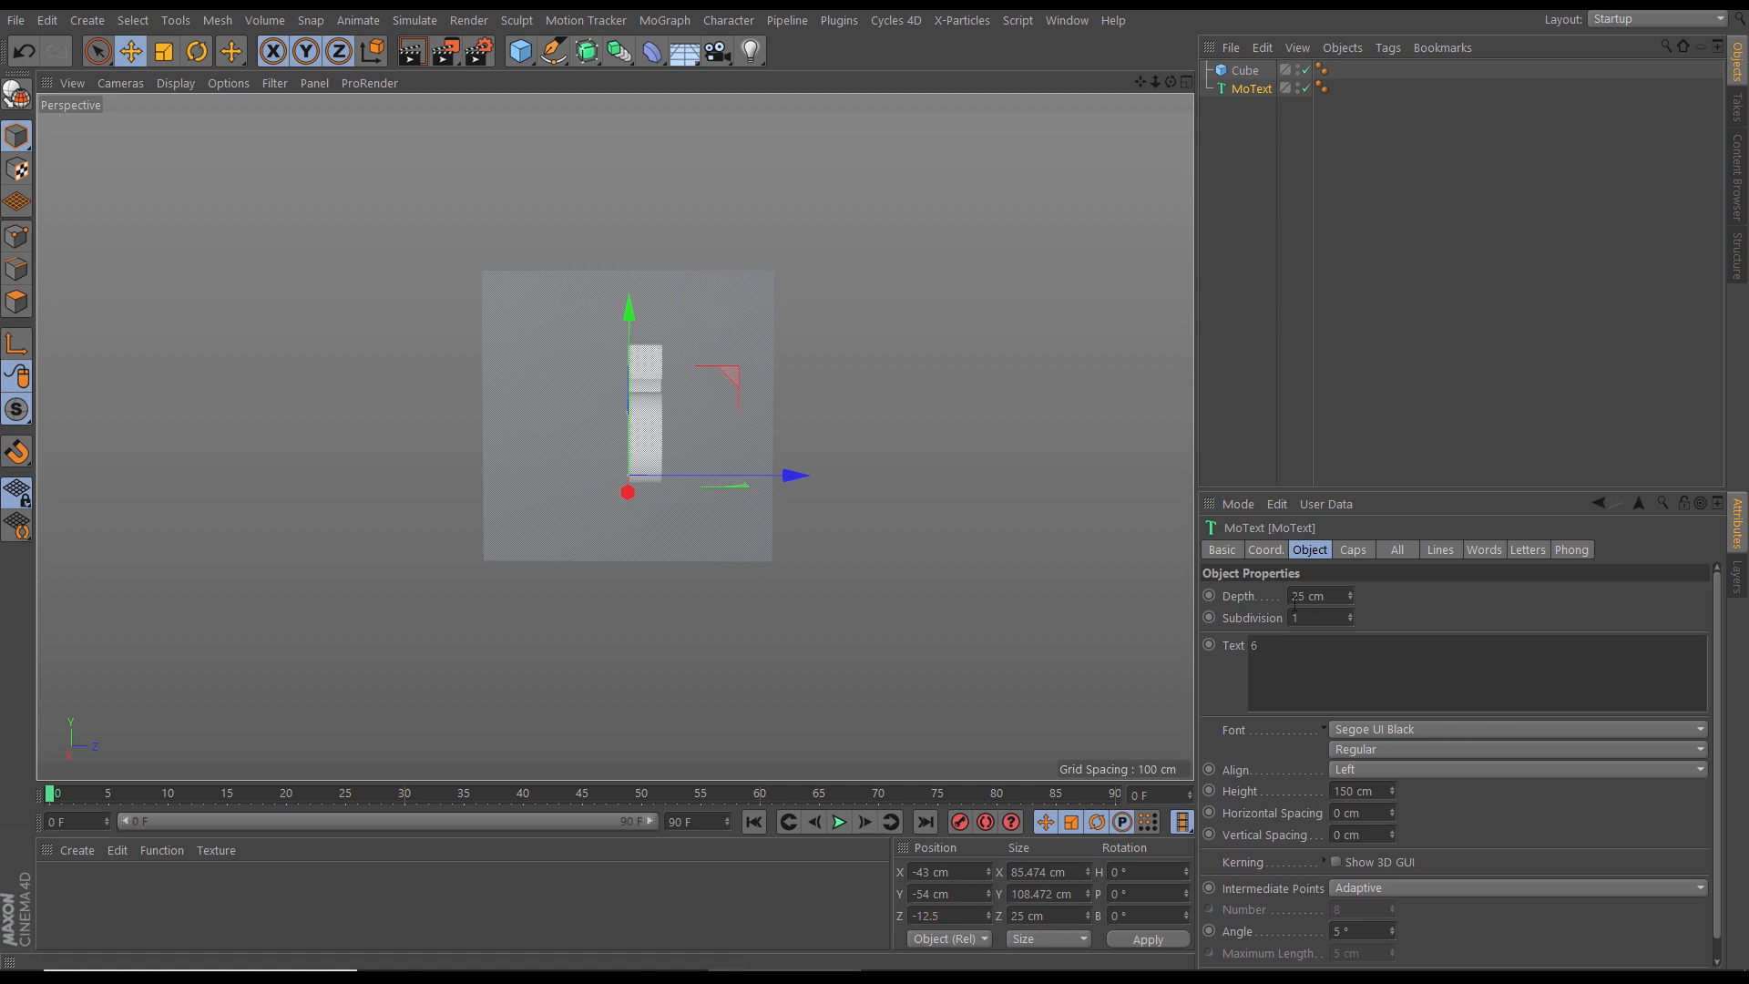
pyautogui.press('Return')
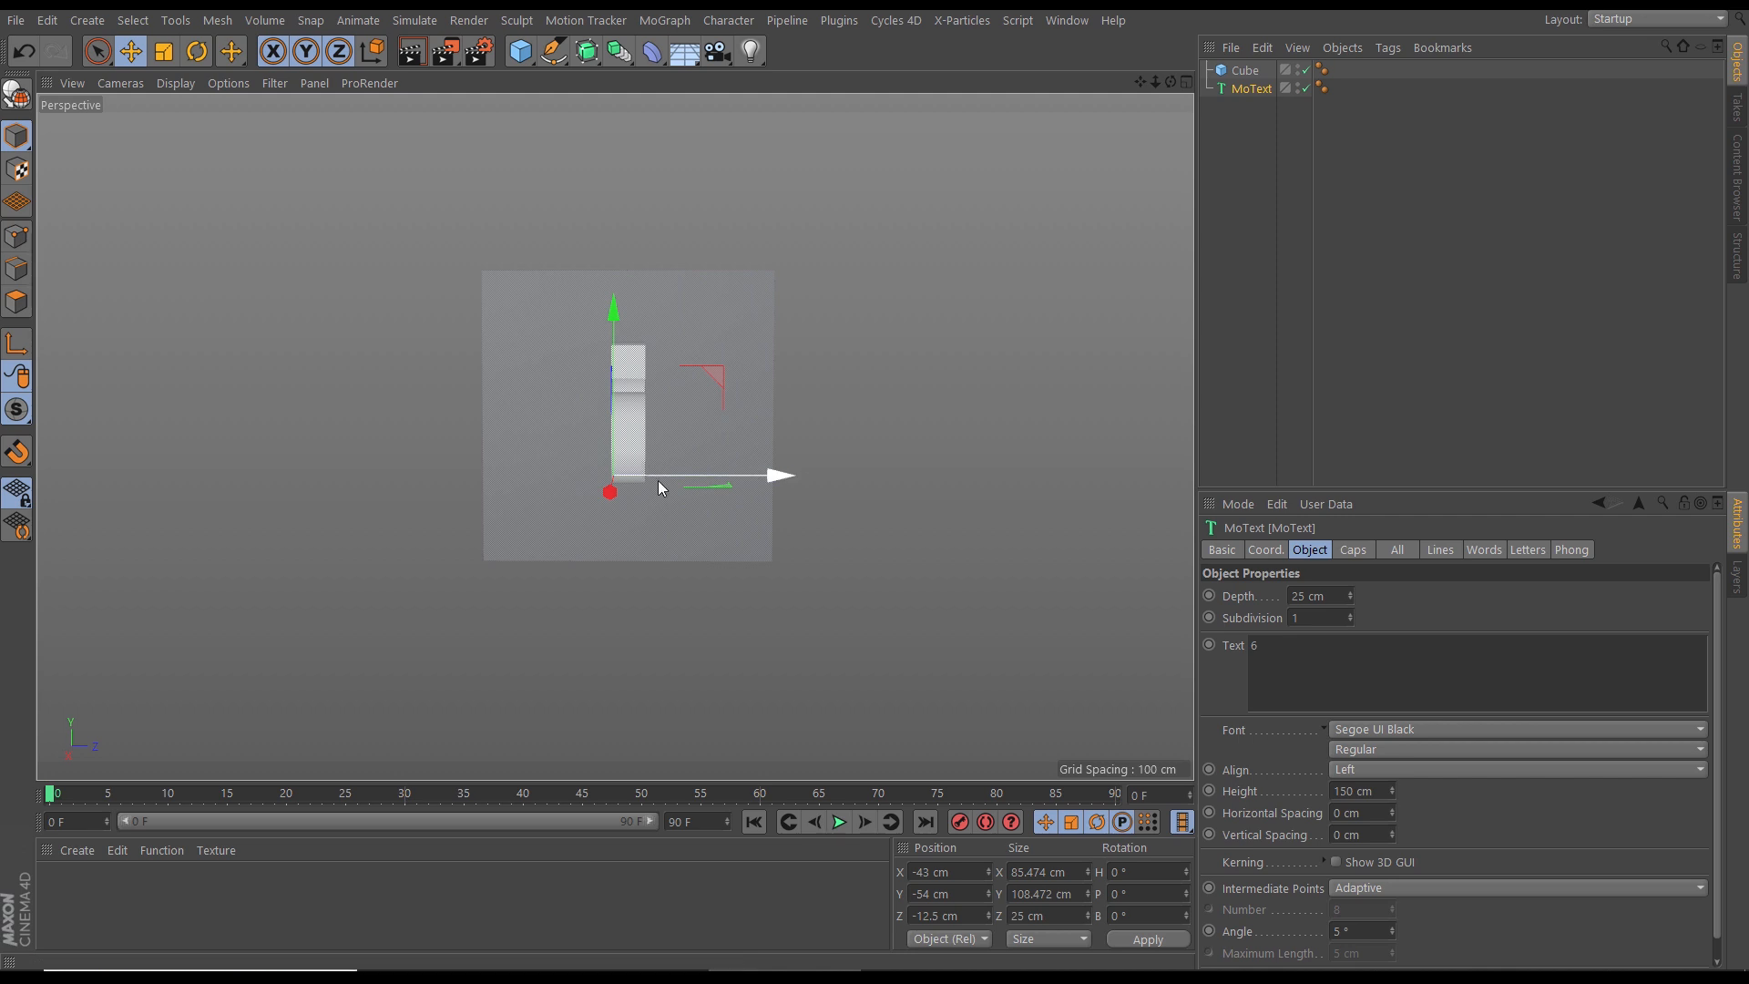
# Step: Add a Protection tag to the MoText to lock its transforms
pyautogui.keyDown('alt'); pyautogui.moveTo(632, 414); pyautogui.dragTo(618, 453); pyautogui.keyUp('alt')
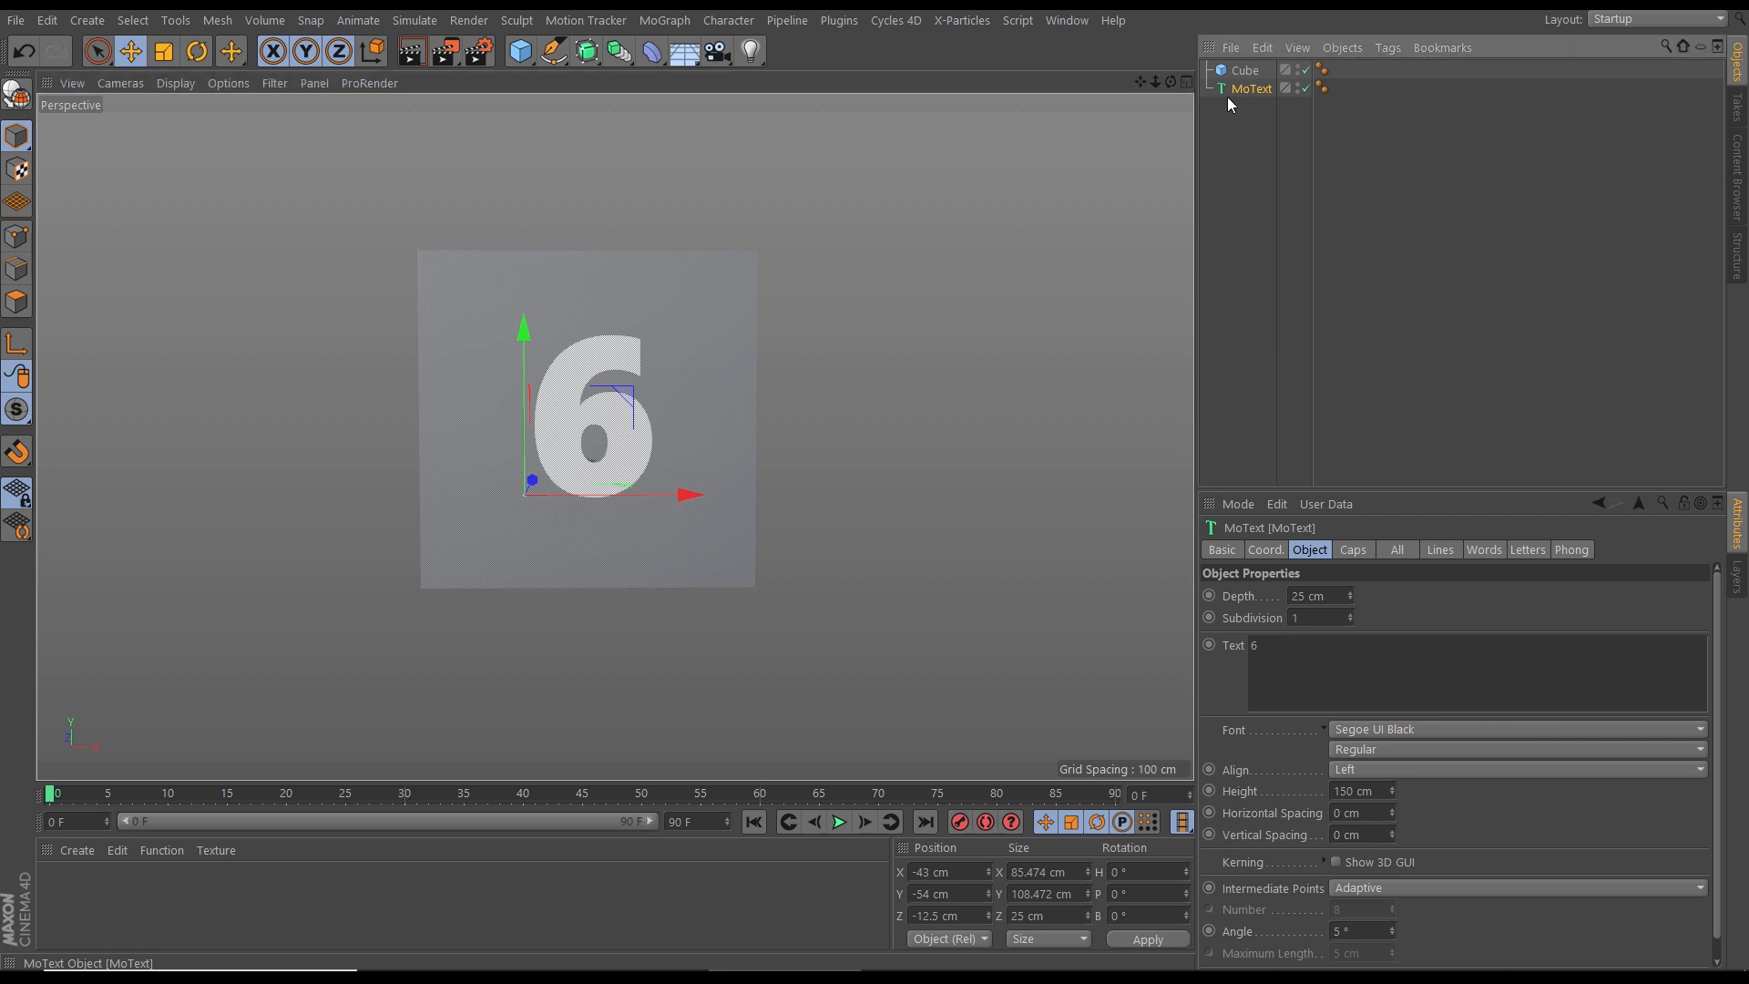
pyautogui.click(1388, 48)
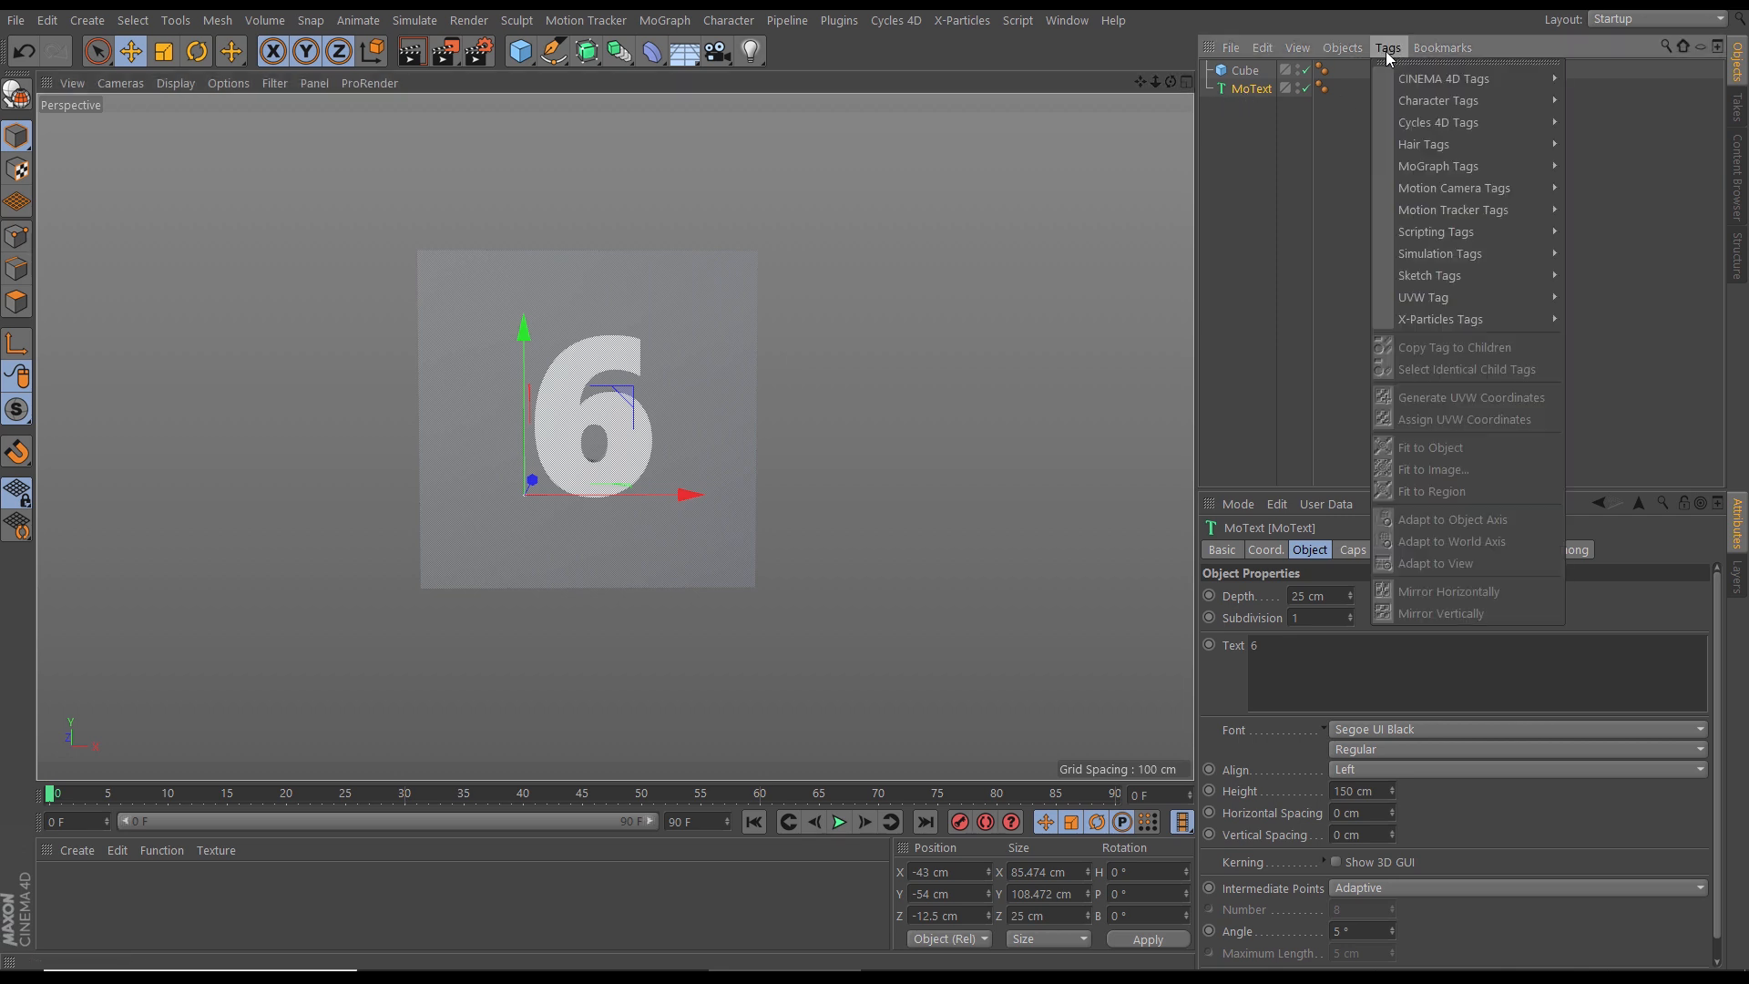
pyautogui.moveTo(1421, 78)
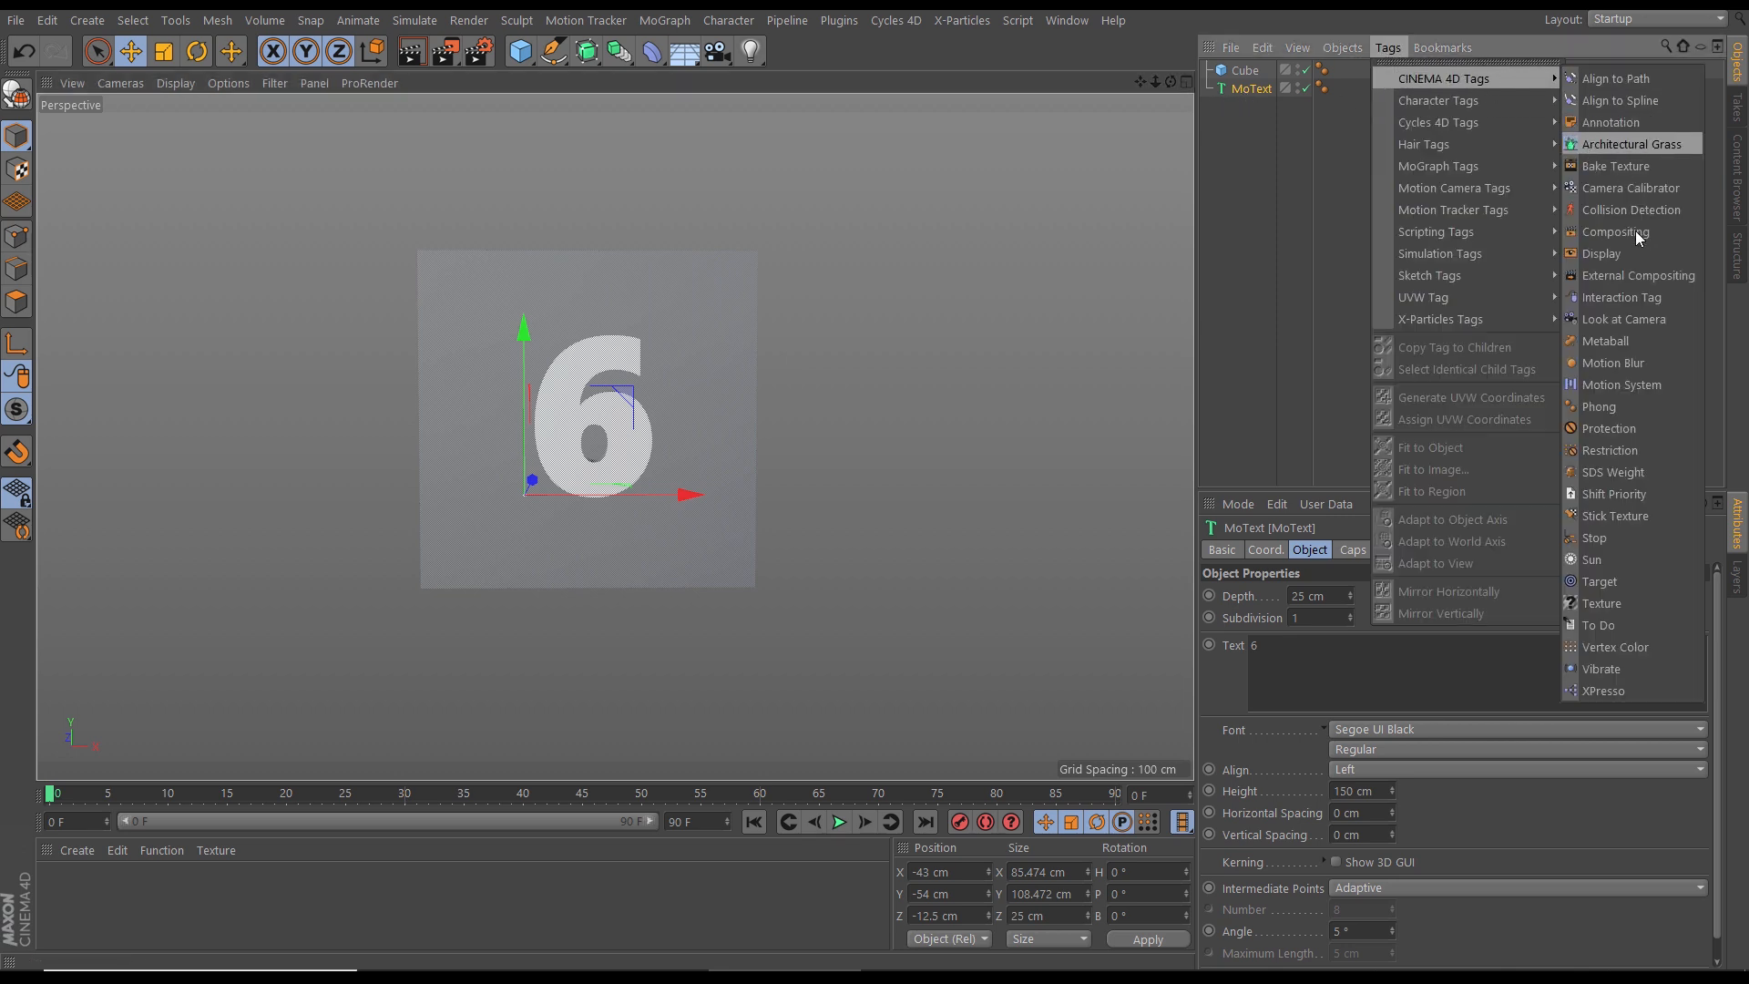
pyautogui.click(1605, 428)
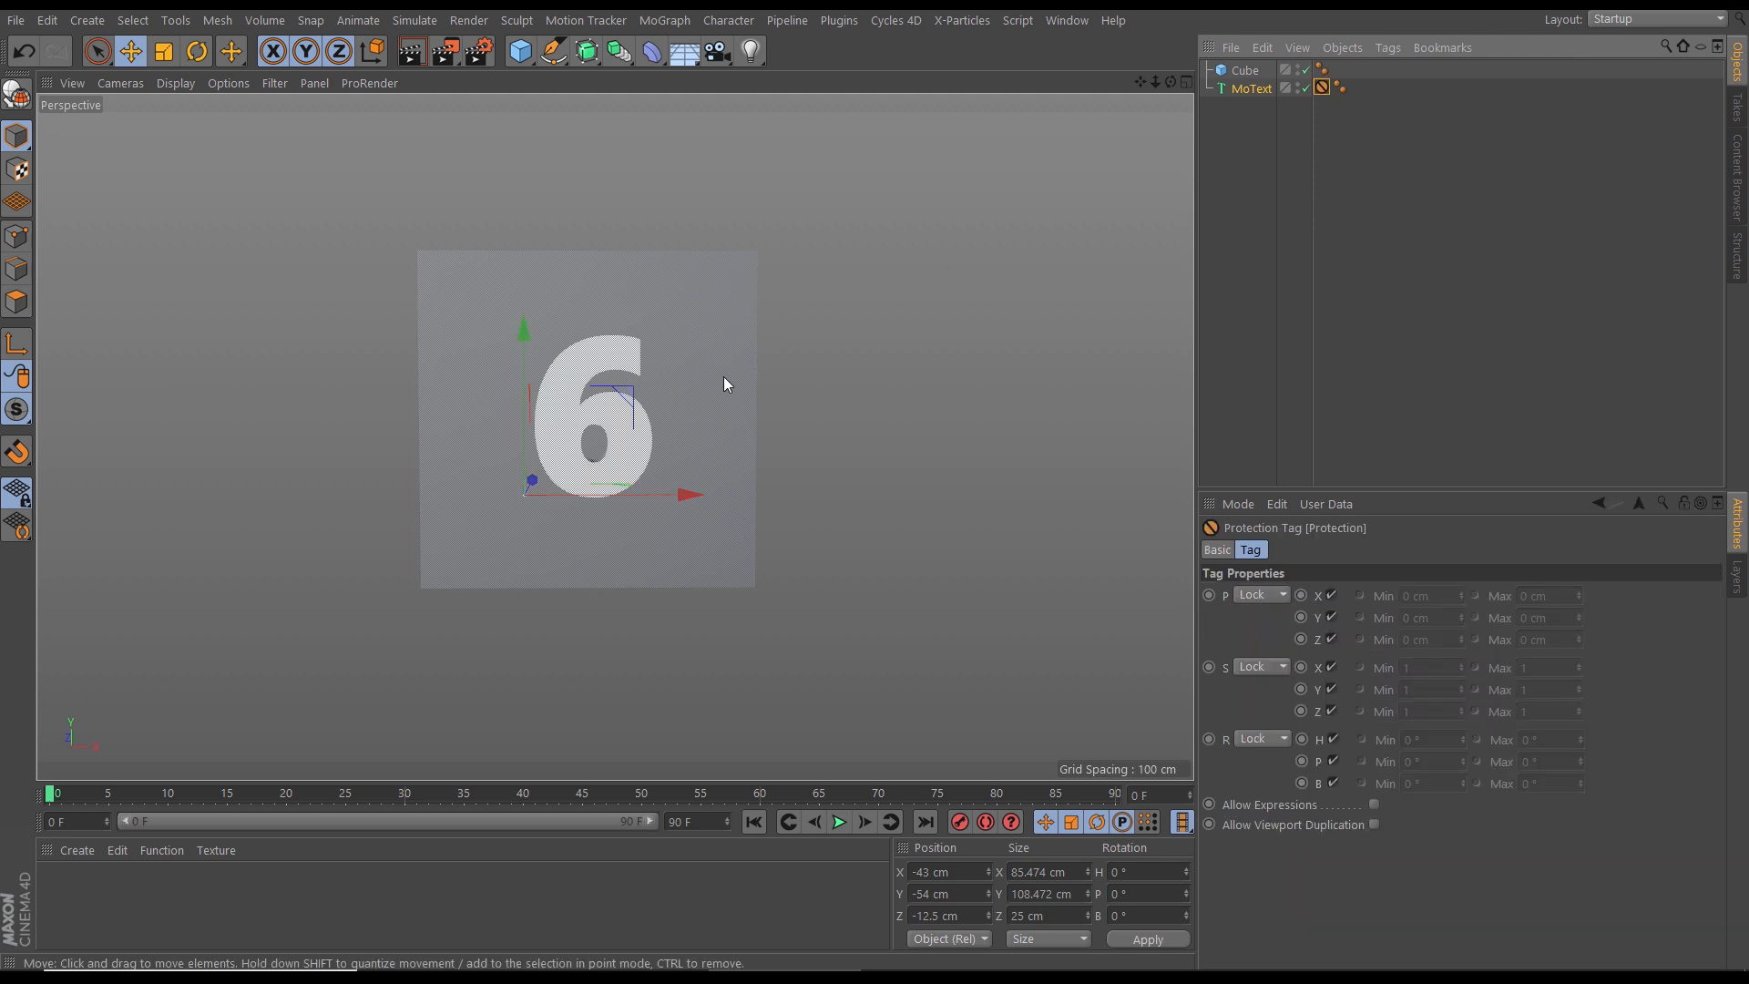
pyautogui.click(1250, 89)
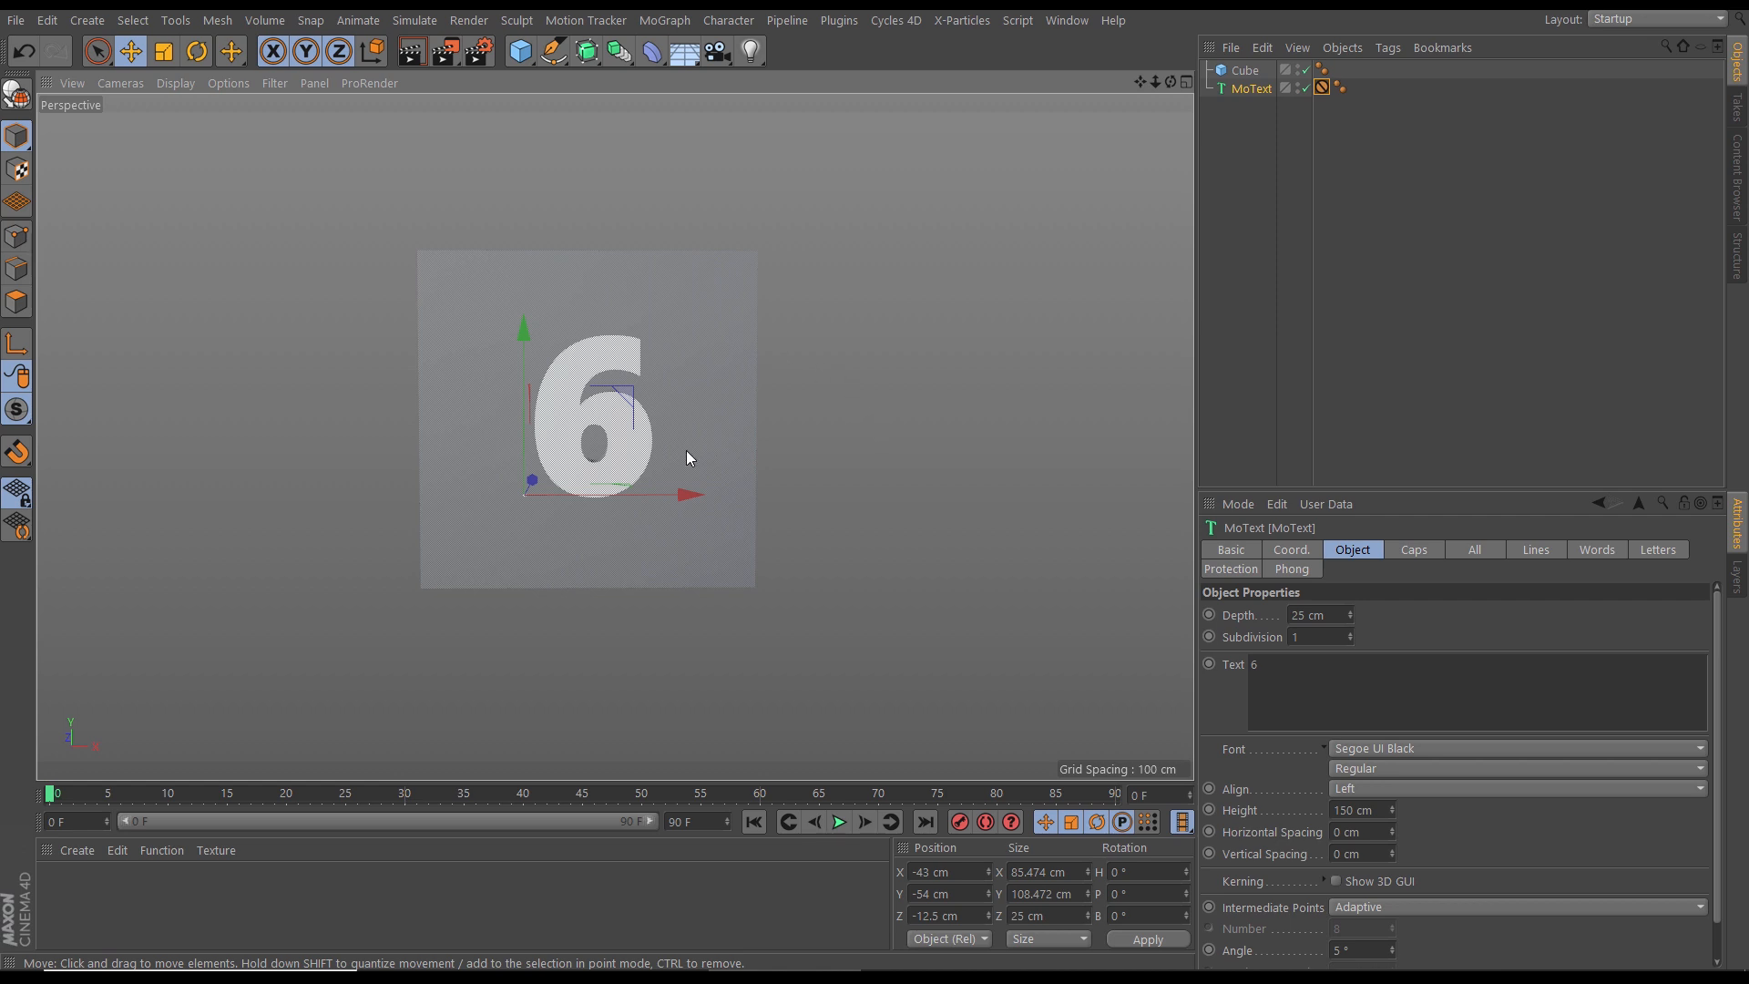
# Step: Delete the reference cube from the scene and select the MoText
pyautogui.click(1245, 71)
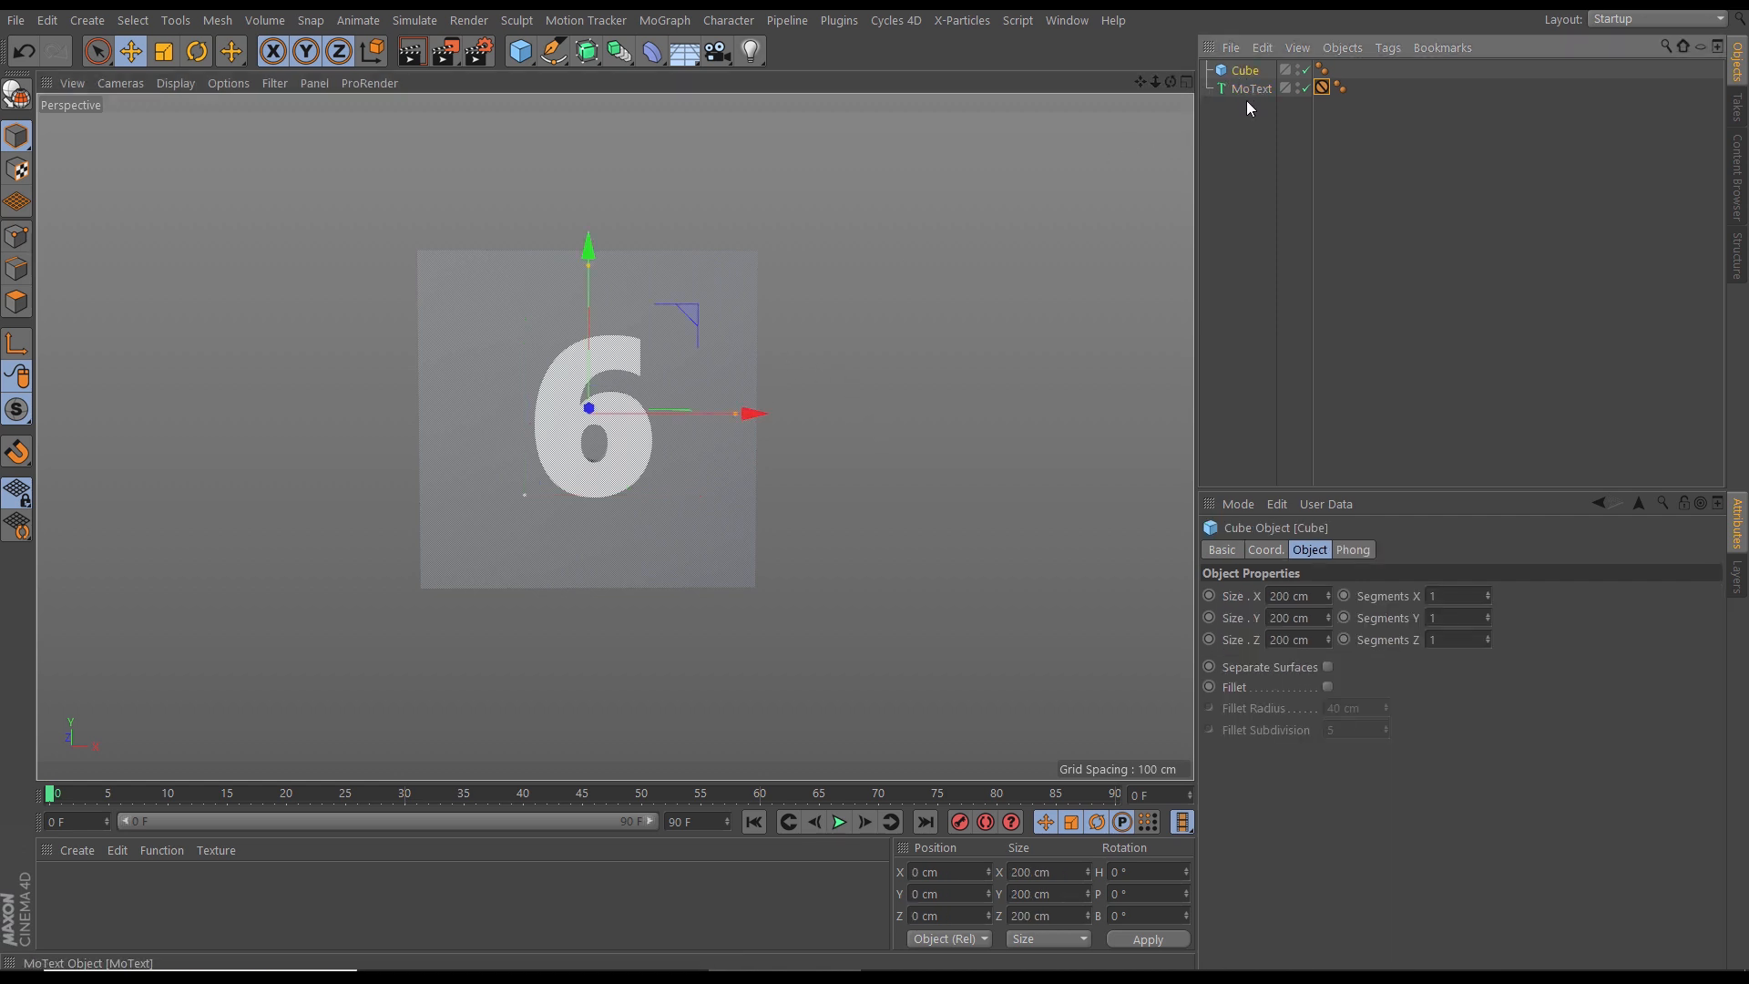
pyautogui.press('Delete')
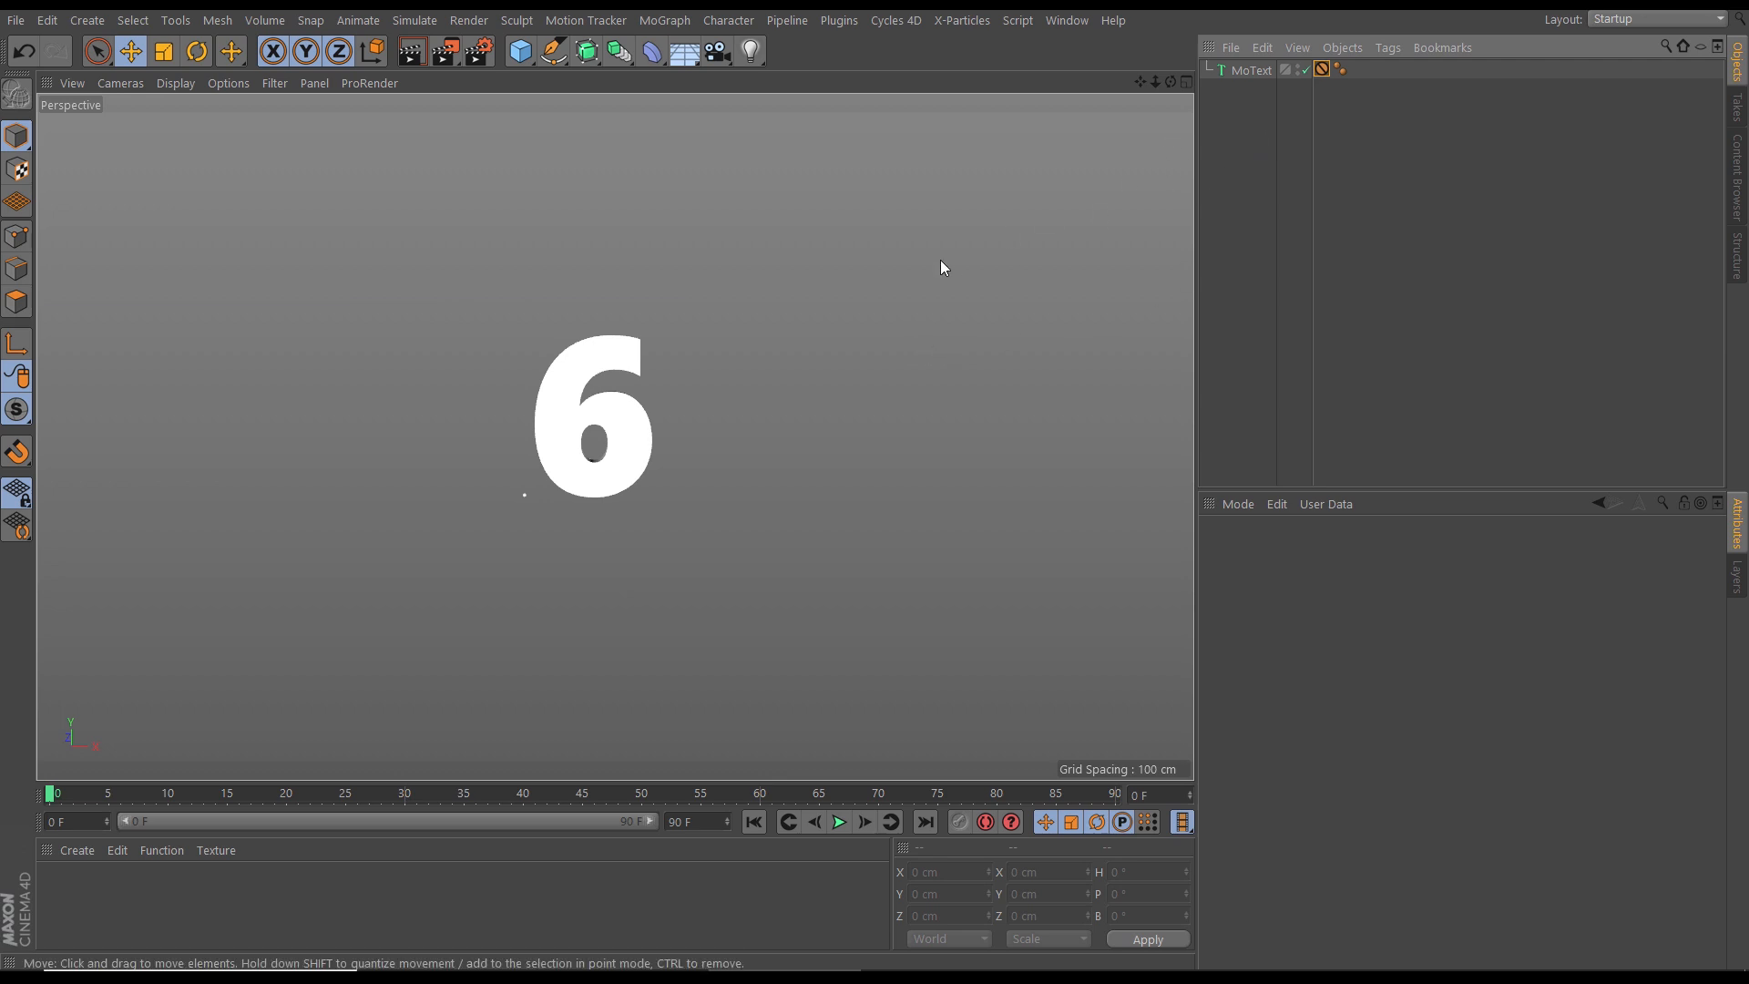
pyautogui.click(1240, 71)
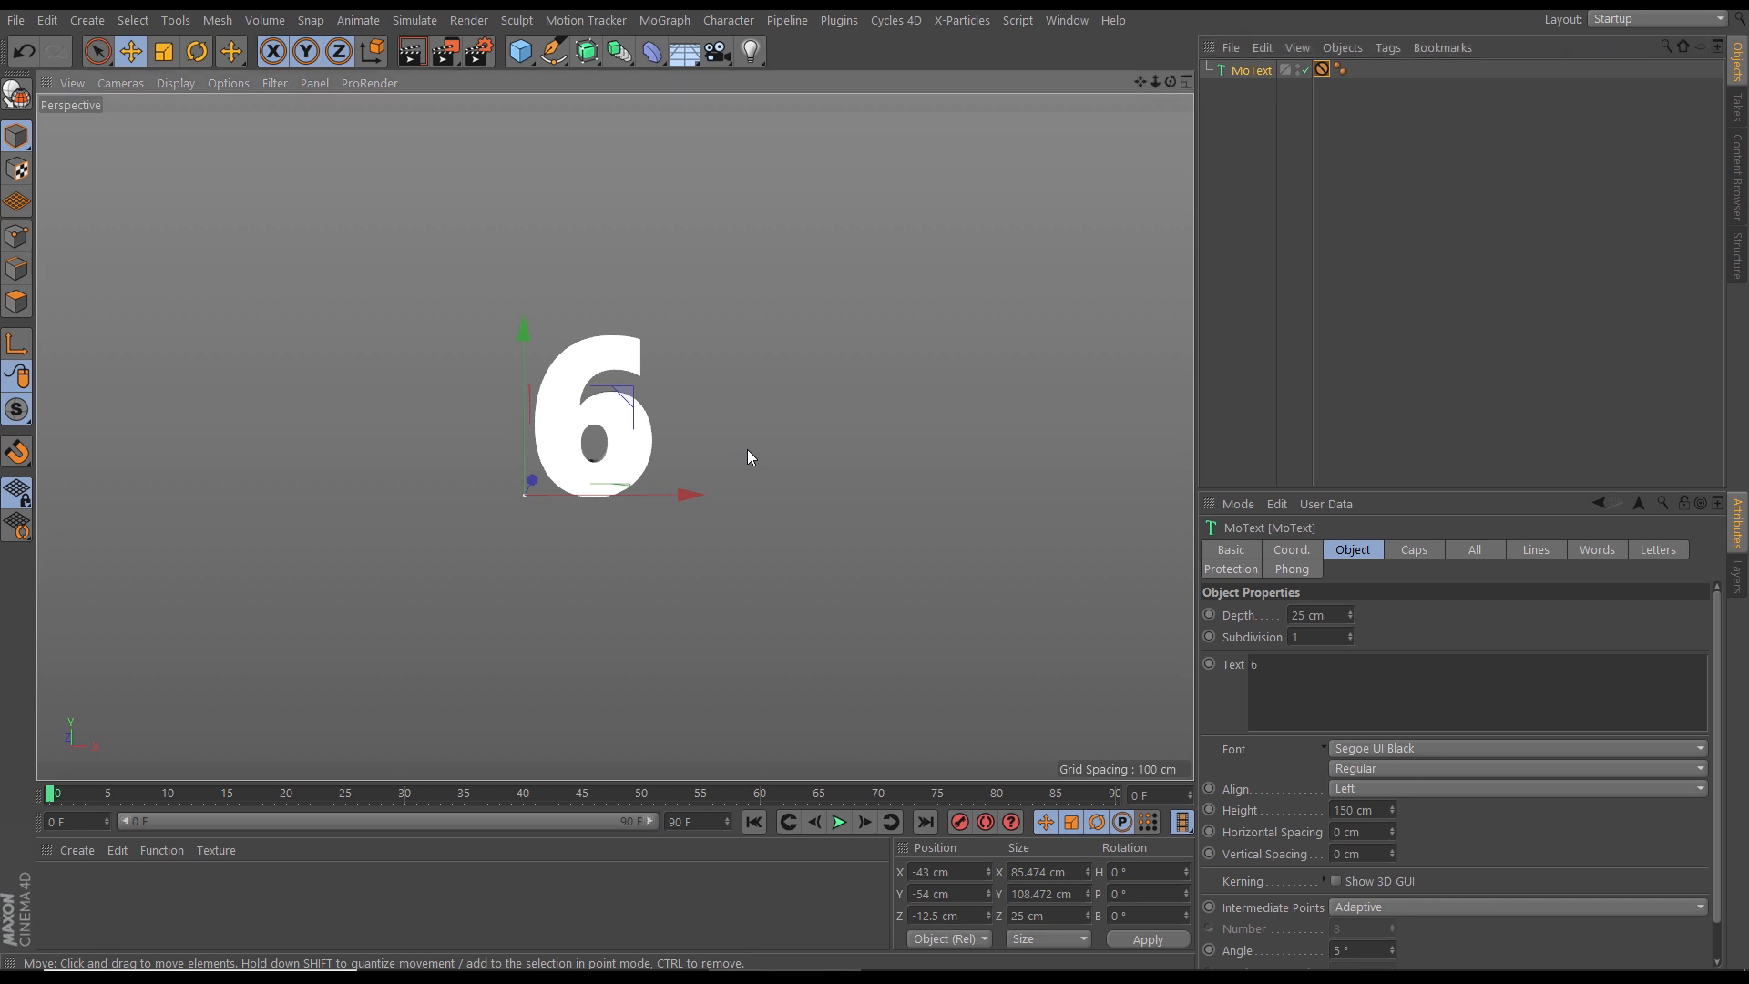
# Step: Set the MoText's intermediate points to Uniform
pyautogui.keyDown('alt'); pyautogui.moveTo(618, 427); pyautogui.dragTo(852, 455); pyautogui.keyUp('alt')
pyautogui.keyDown('alt'); pyautogui.moveTo(569, 404); pyautogui.dragTo(638, 417, button='right'); pyautogui.keyUp('alt')
pyautogui.keyDown('alt'); pyautogui.moveTo(637, 417); pyautogui.dragTo(778, 460); pyautogui.keyUp('alt')
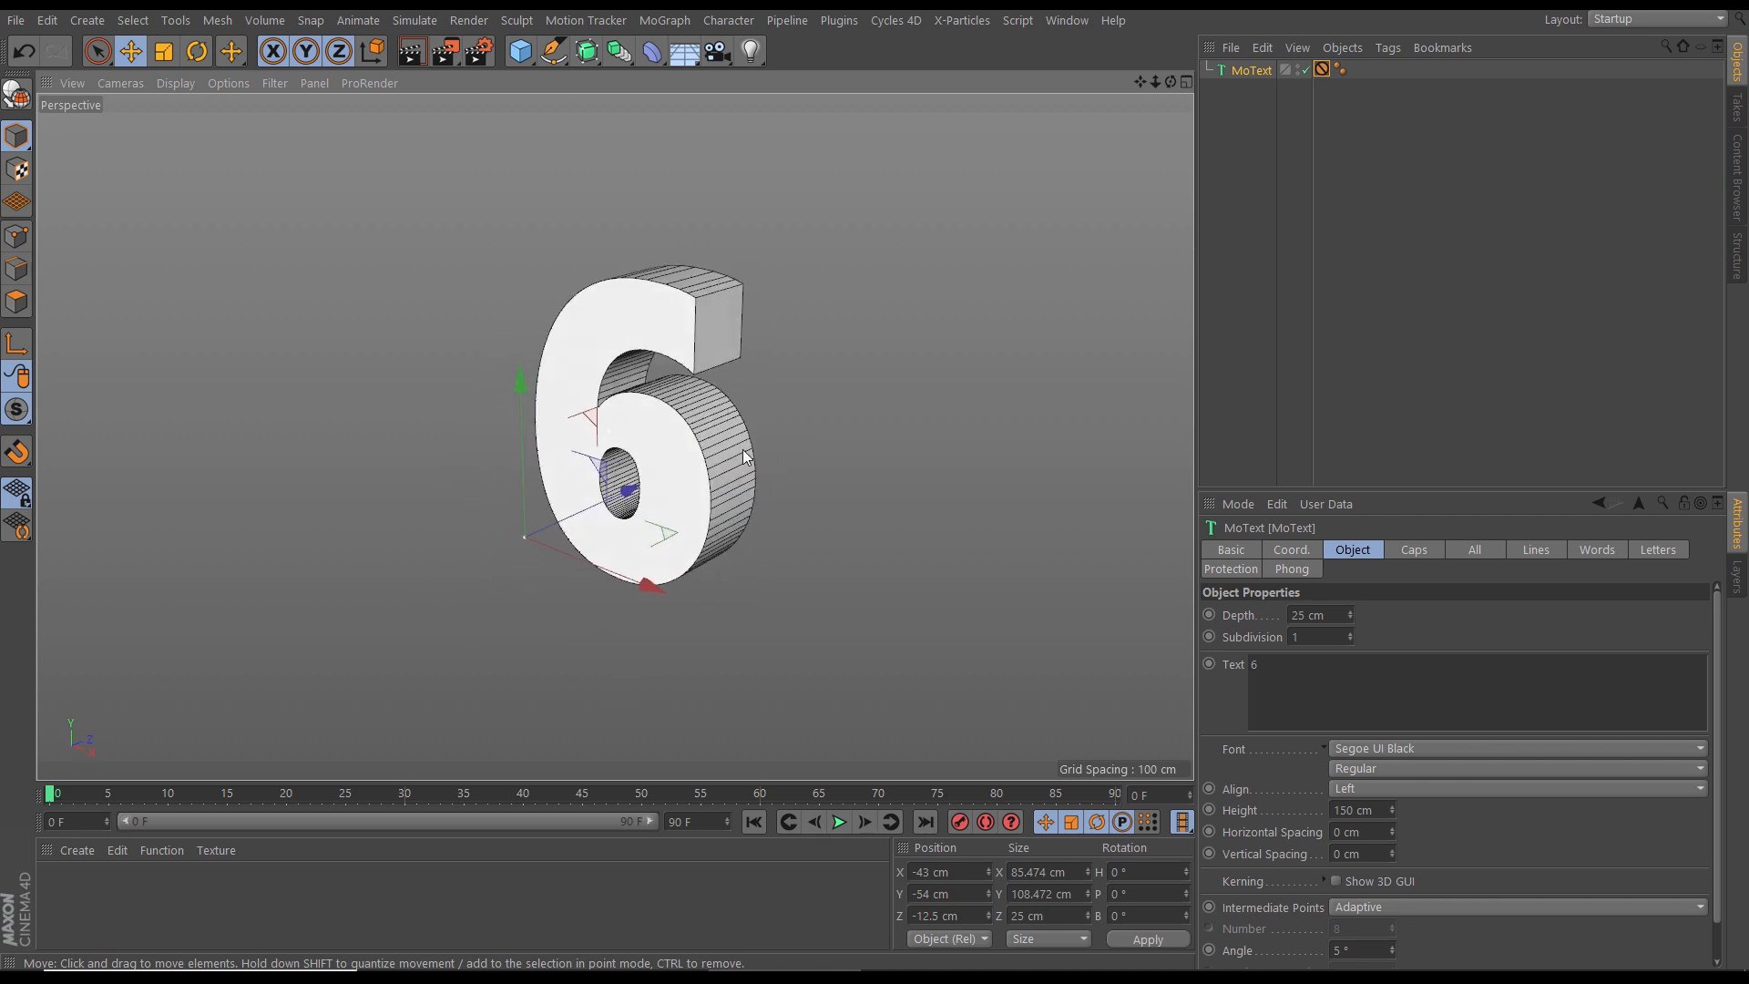
pyautogui.keyDown('alt'); pyautogui.moveTo(730, 520); pyautogui.dragTo(784, 476); pyautogui.keyUp('alt')
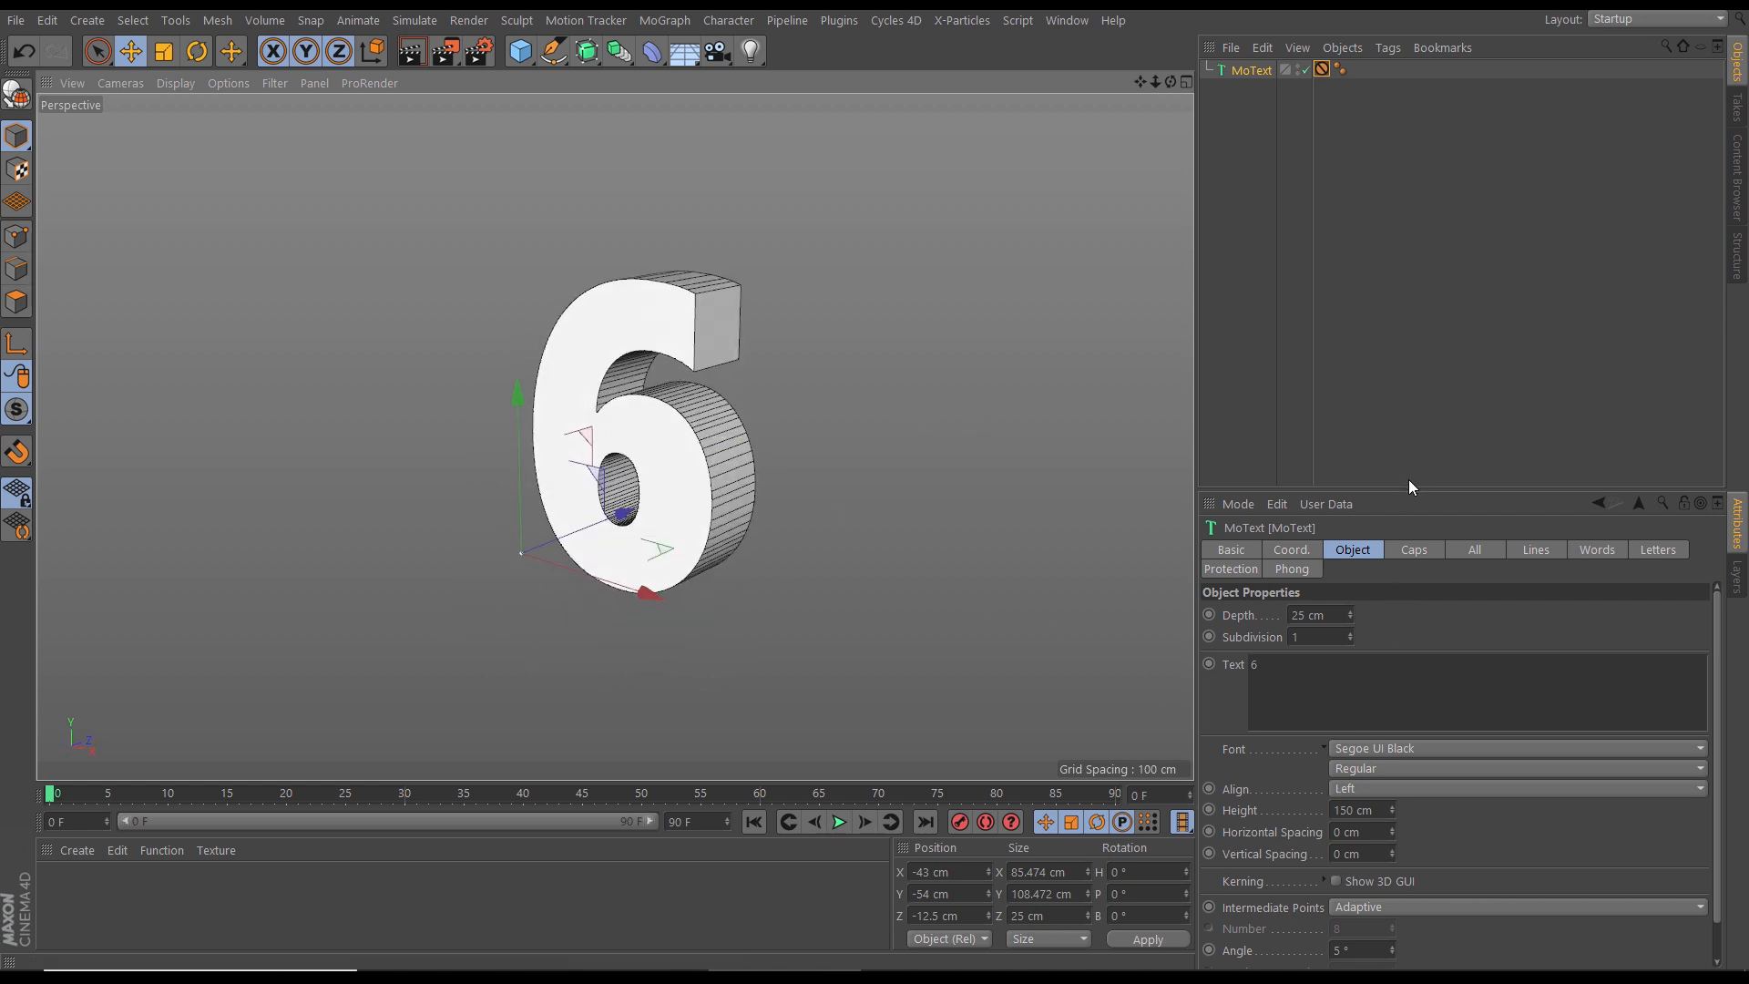
pyautogui.moveTo(1406, 492); pyautogui.dragTo(1403, 399)
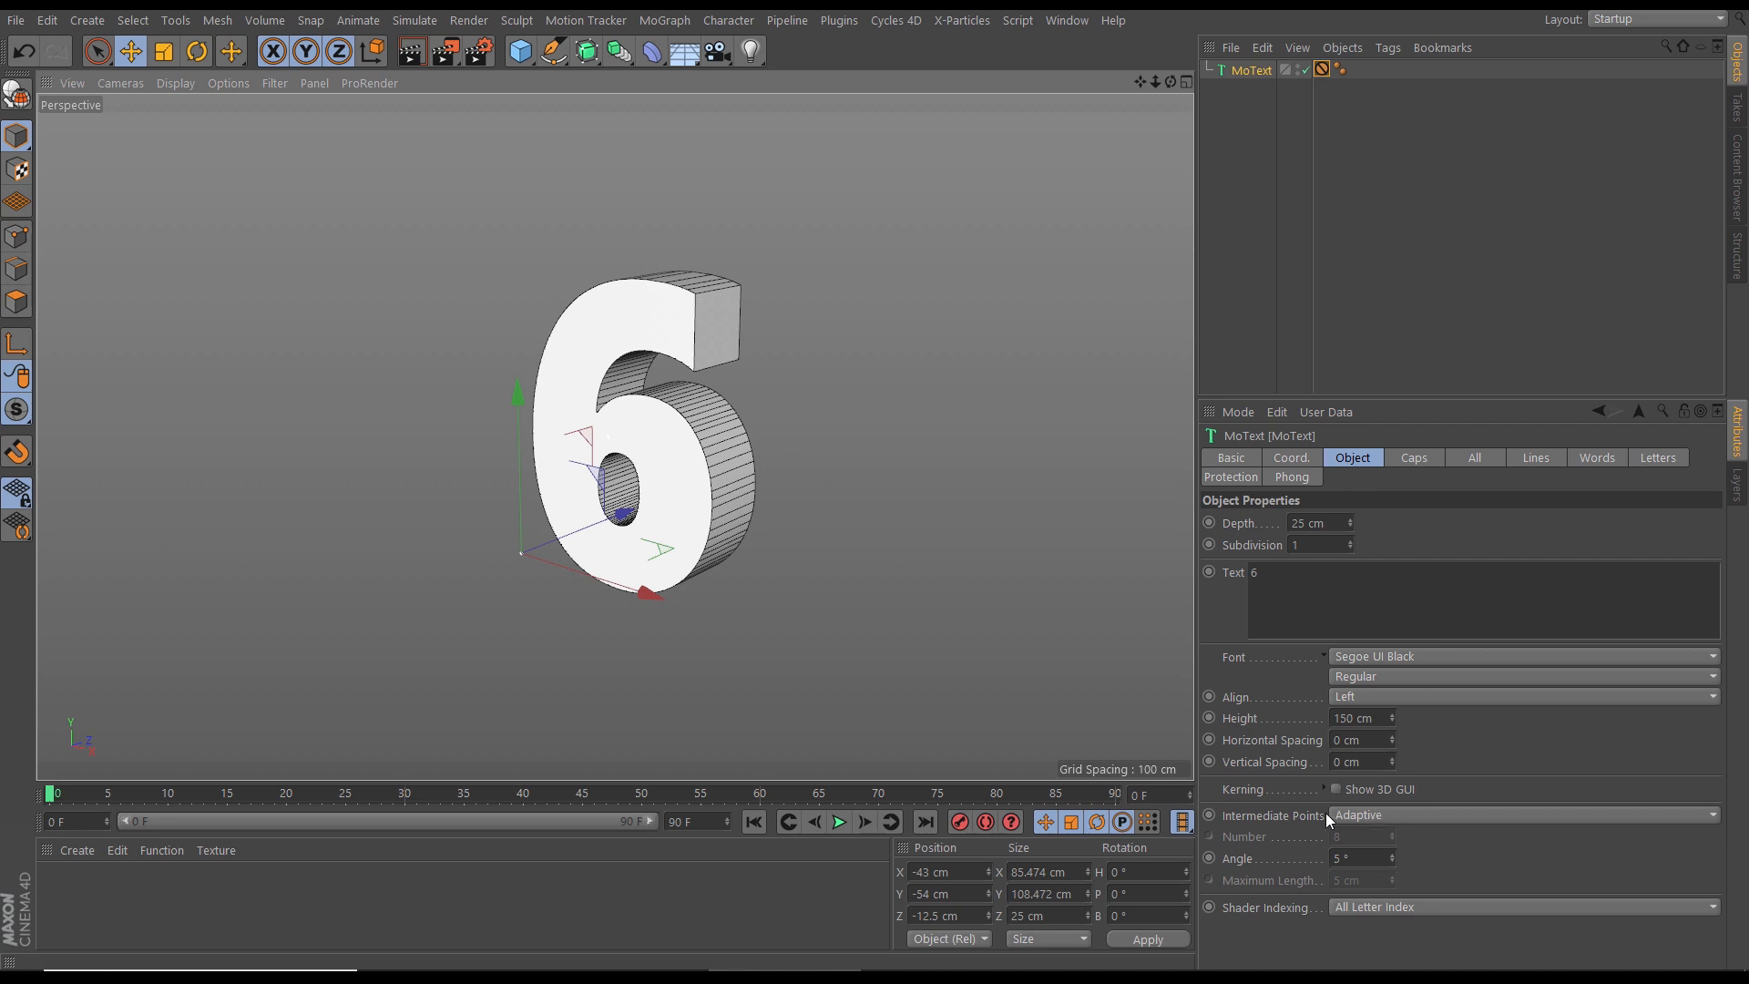
pyautogui.click(1366, 812)
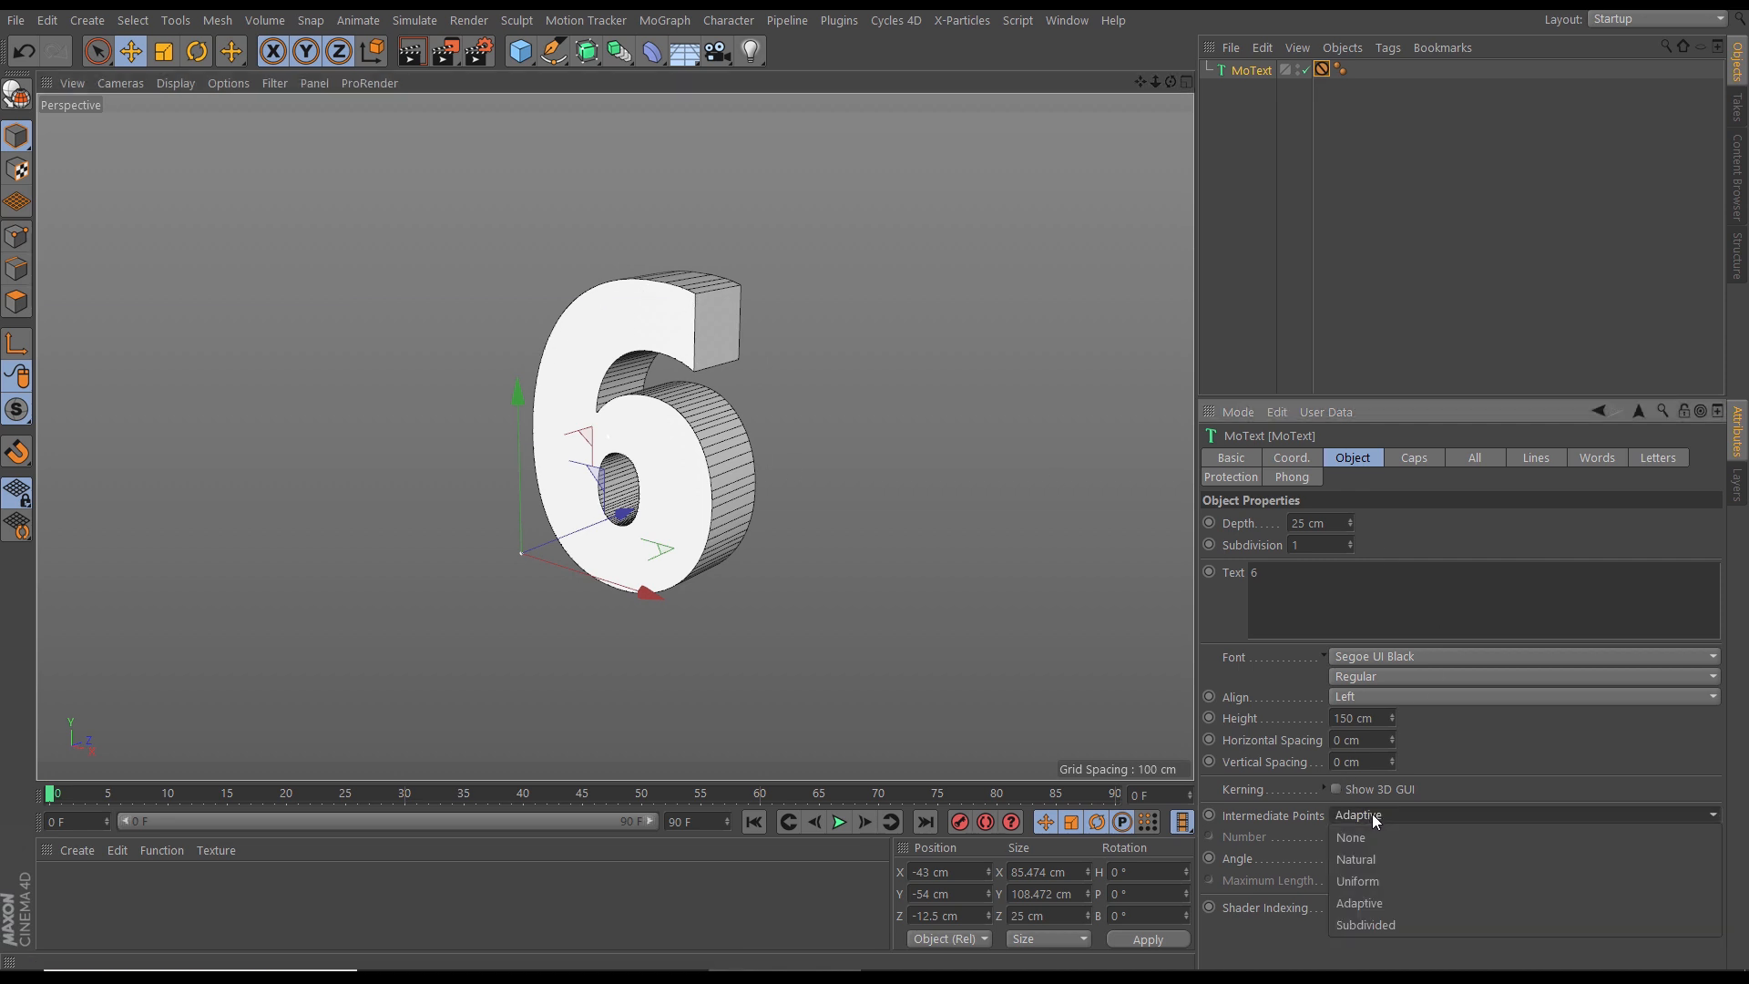
pyautogui.click(1360, 880)
# Step: Raise the MoText's extrusion subdivision to 5
pyautogui.keyDown('alt'); pyautogui.moveTo(808, 504); pyautogui.dragTo(709, 579); pyautogui.keyUp('alt')
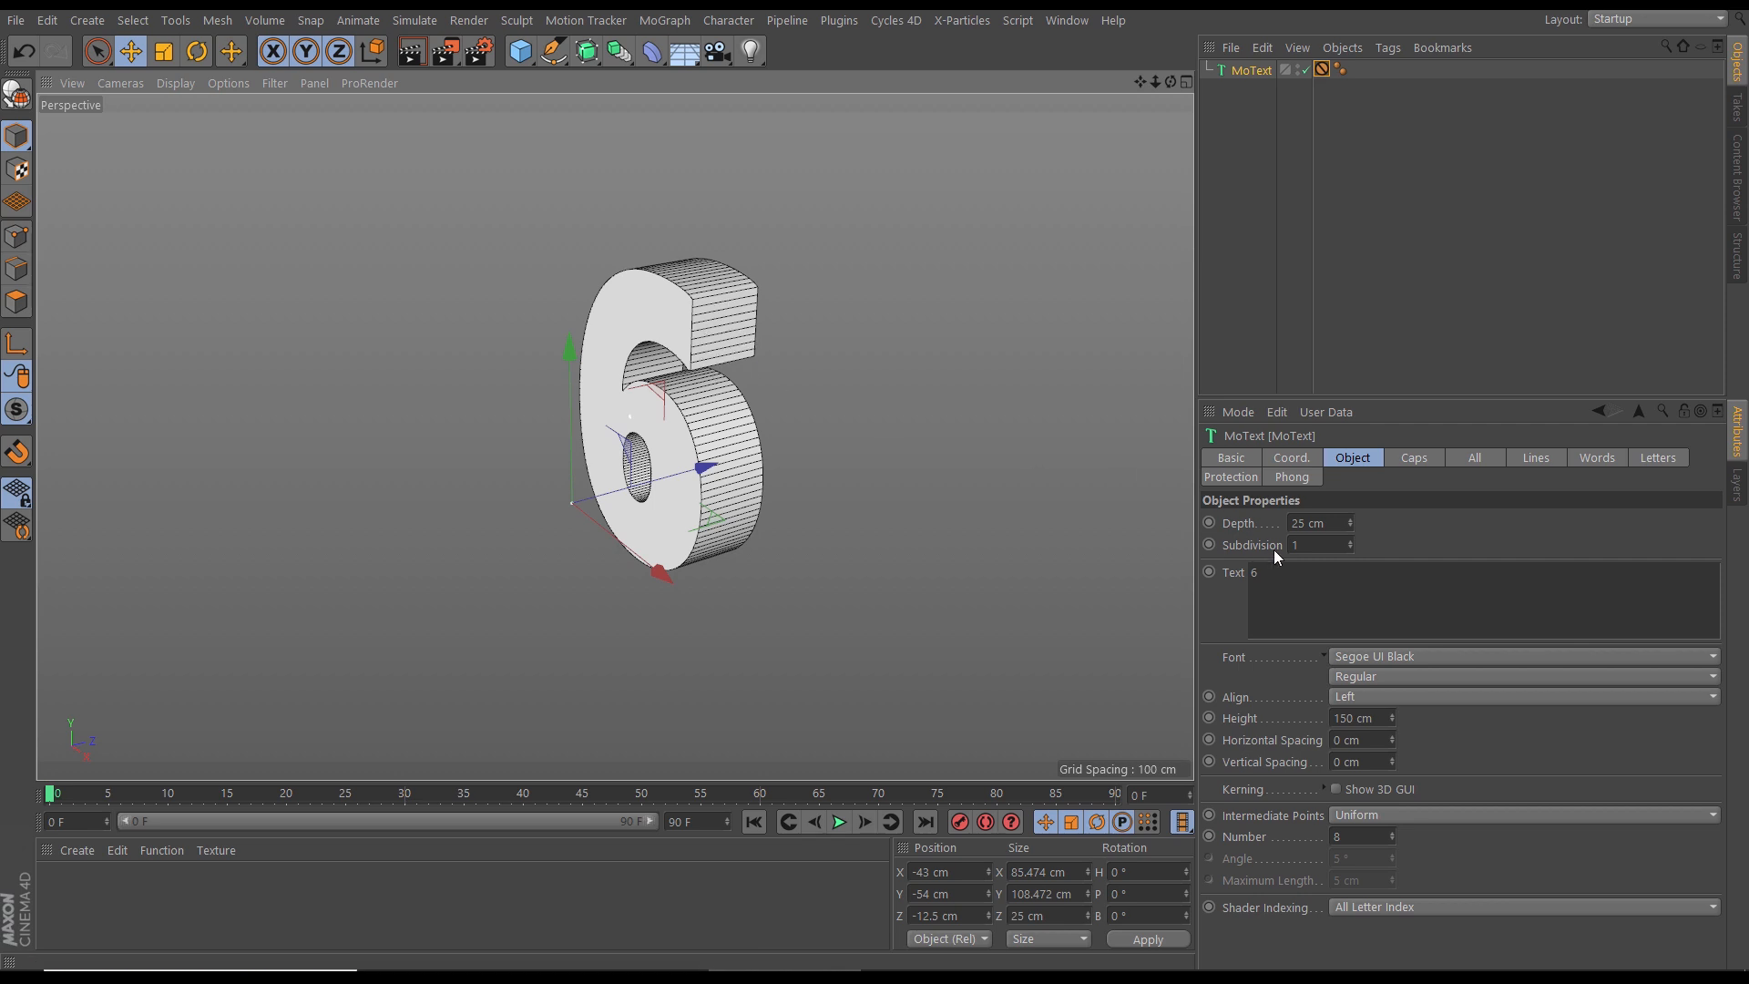
pyautogui.click(1350, 542)
pyautogui.click(1350, 542)
pyautogui.click(1350, 541)
pyautogui.click(1350, 541)
pyautogui.keyDown('alt'); pyautogui.moveTo(789, 395); pyautogui.dragTo(743, 362); pyautogui.keyUp('alt')
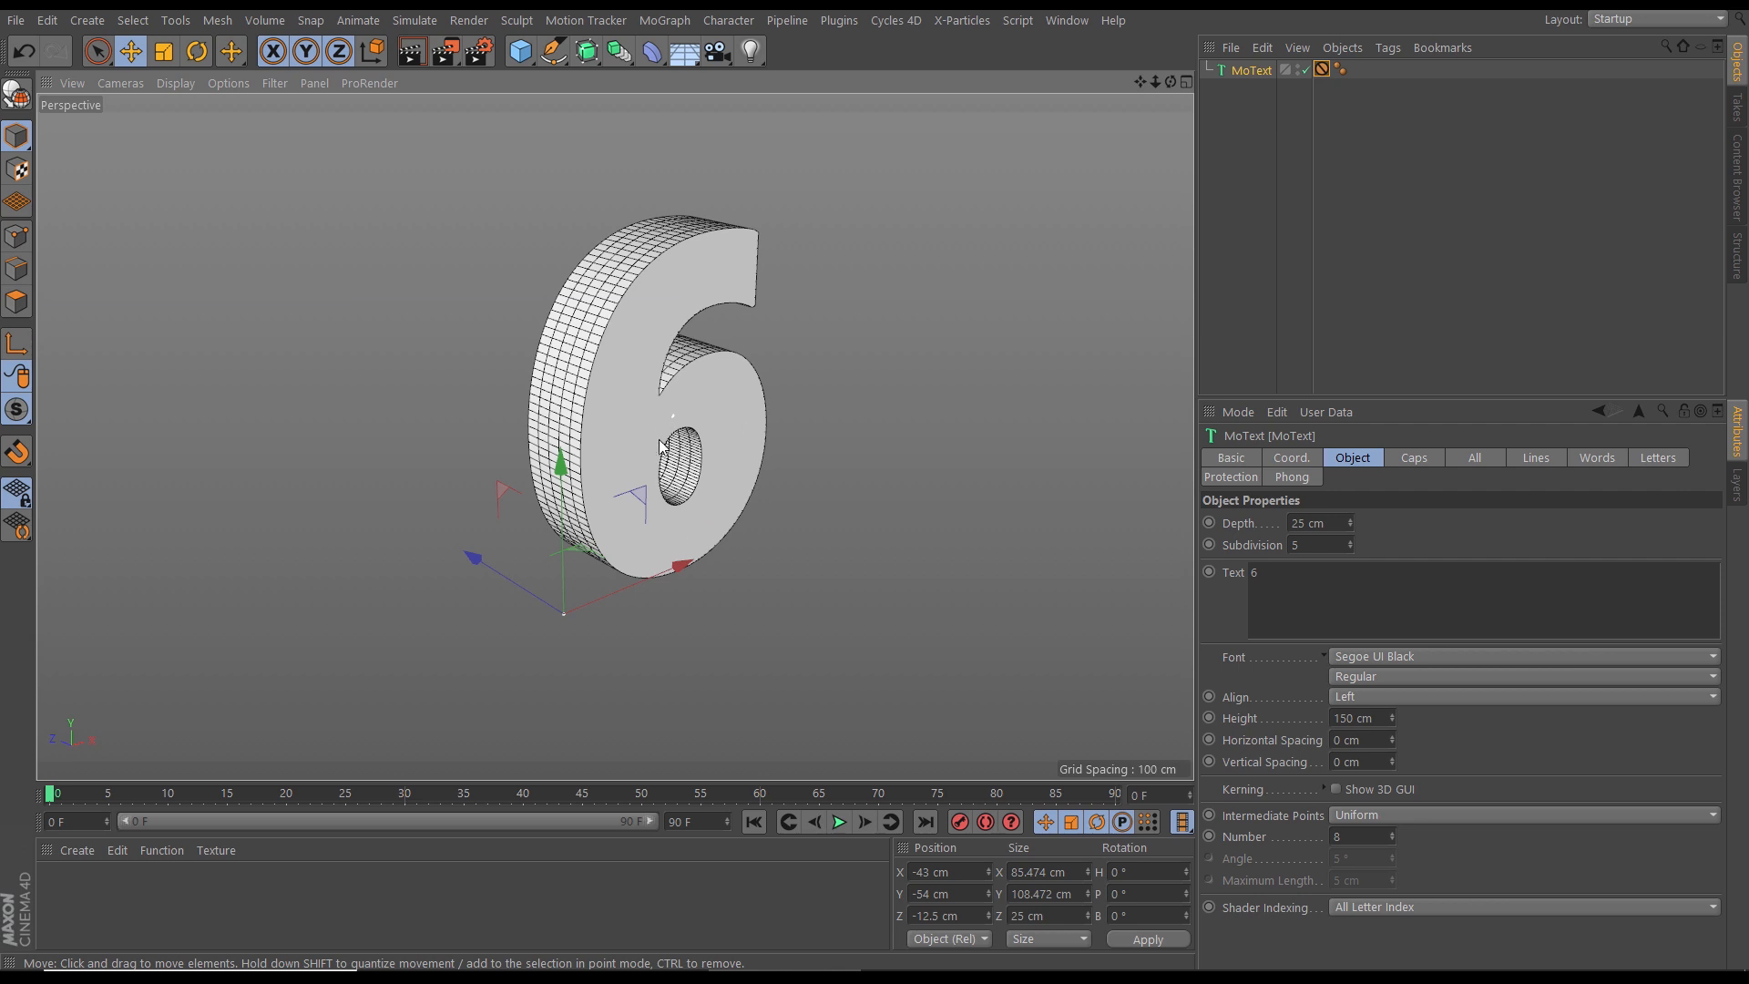
# Step: Set the MoText's cap type to Quadrangles and enable Regular Grid
pyautogui.keyDown('alt'); pyautogui.moveTo(617, 413); pyautogui.dragTo(679, 408); pyautogui.keyUp('alt')
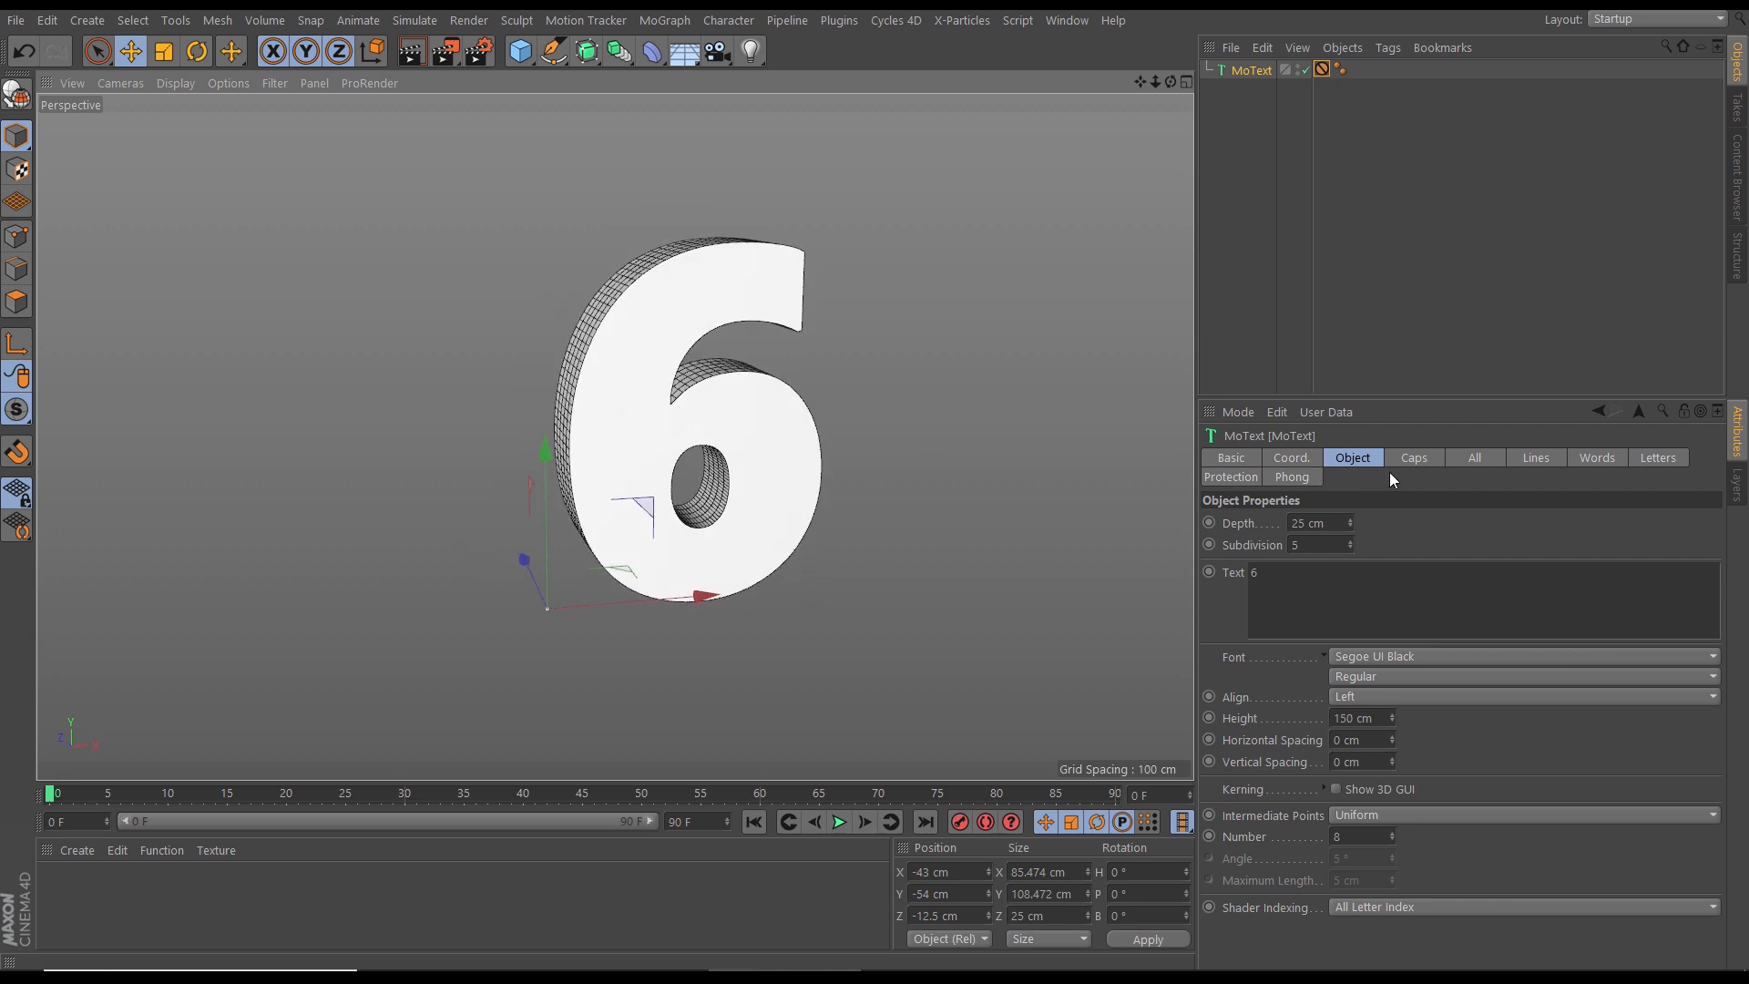
pyautogui.click(1412, 461)
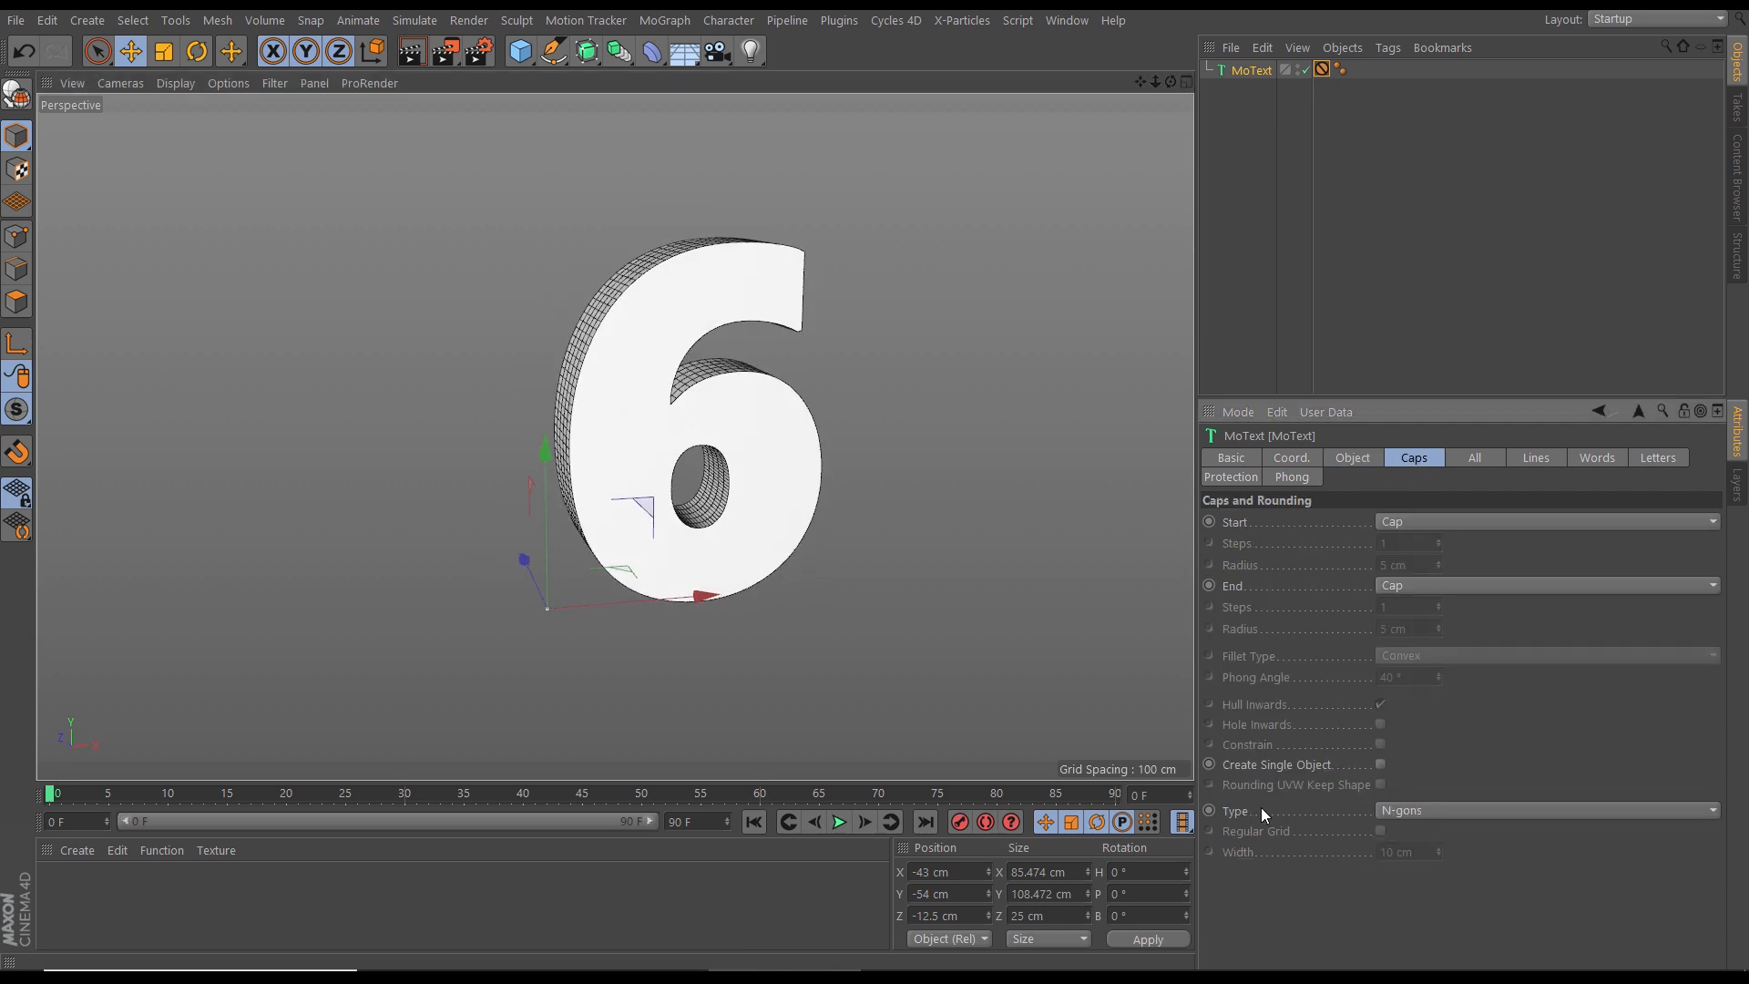
pyautogui.click(1418, 812)
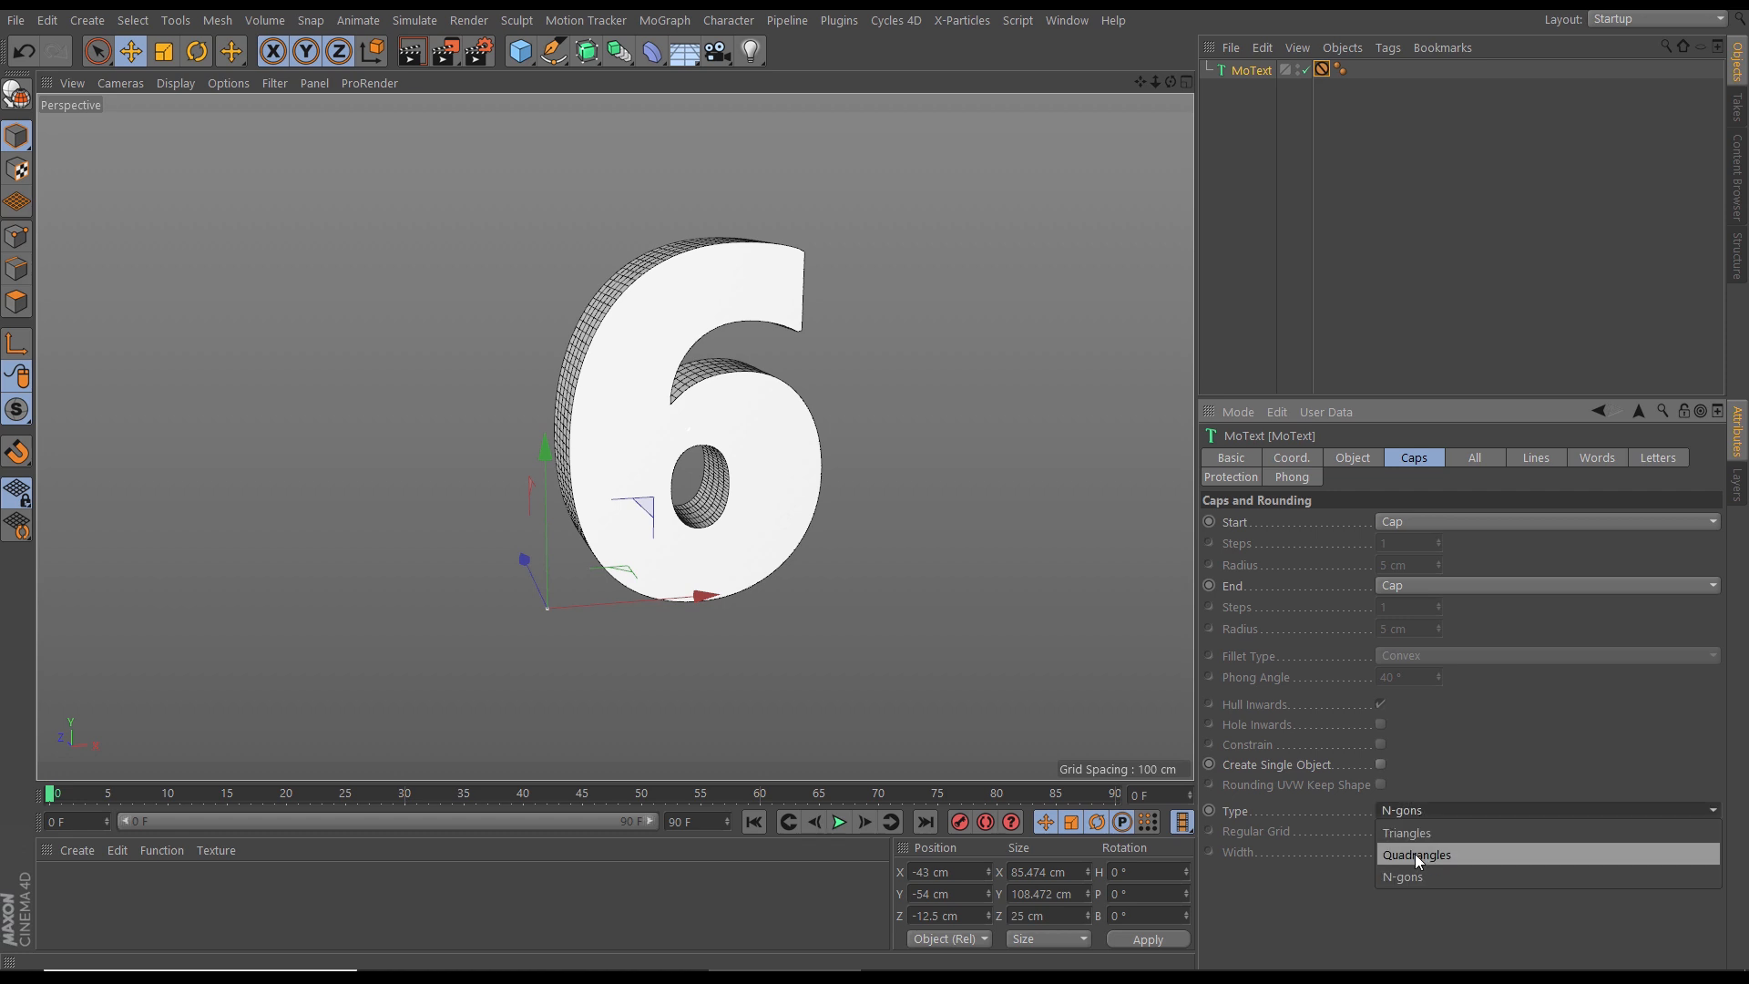
pyautogui.click(1414, 853)
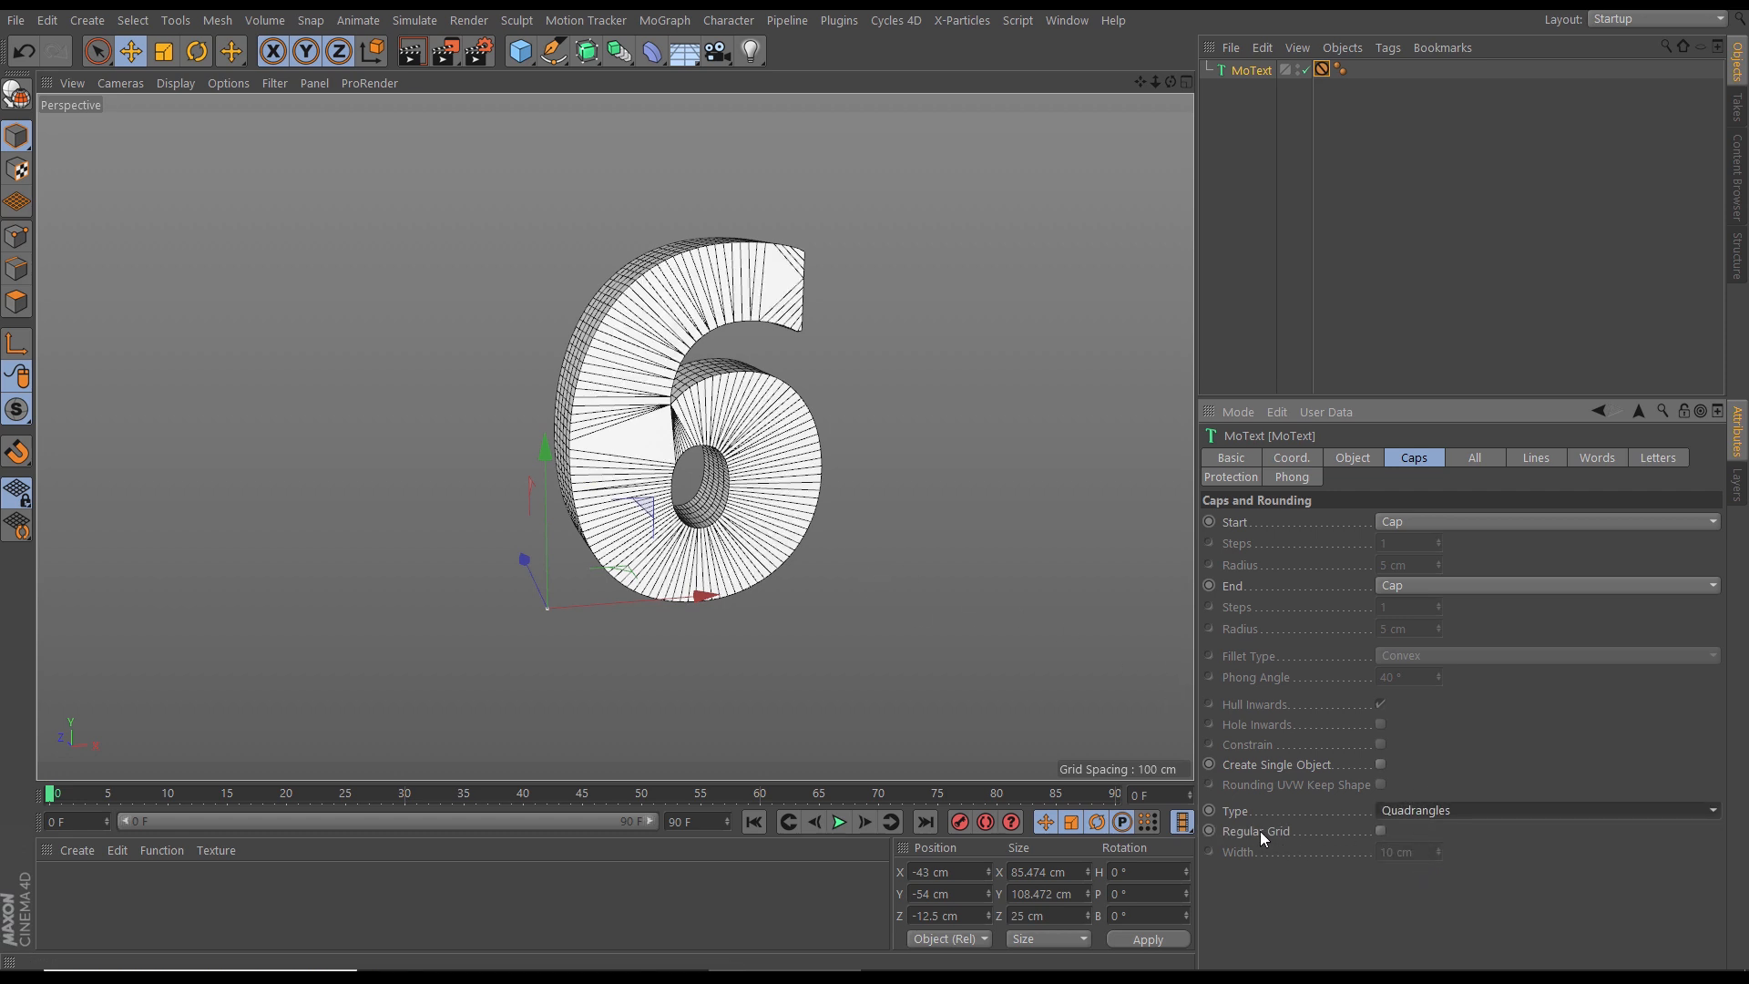
pyautogui.click(1381, 831)
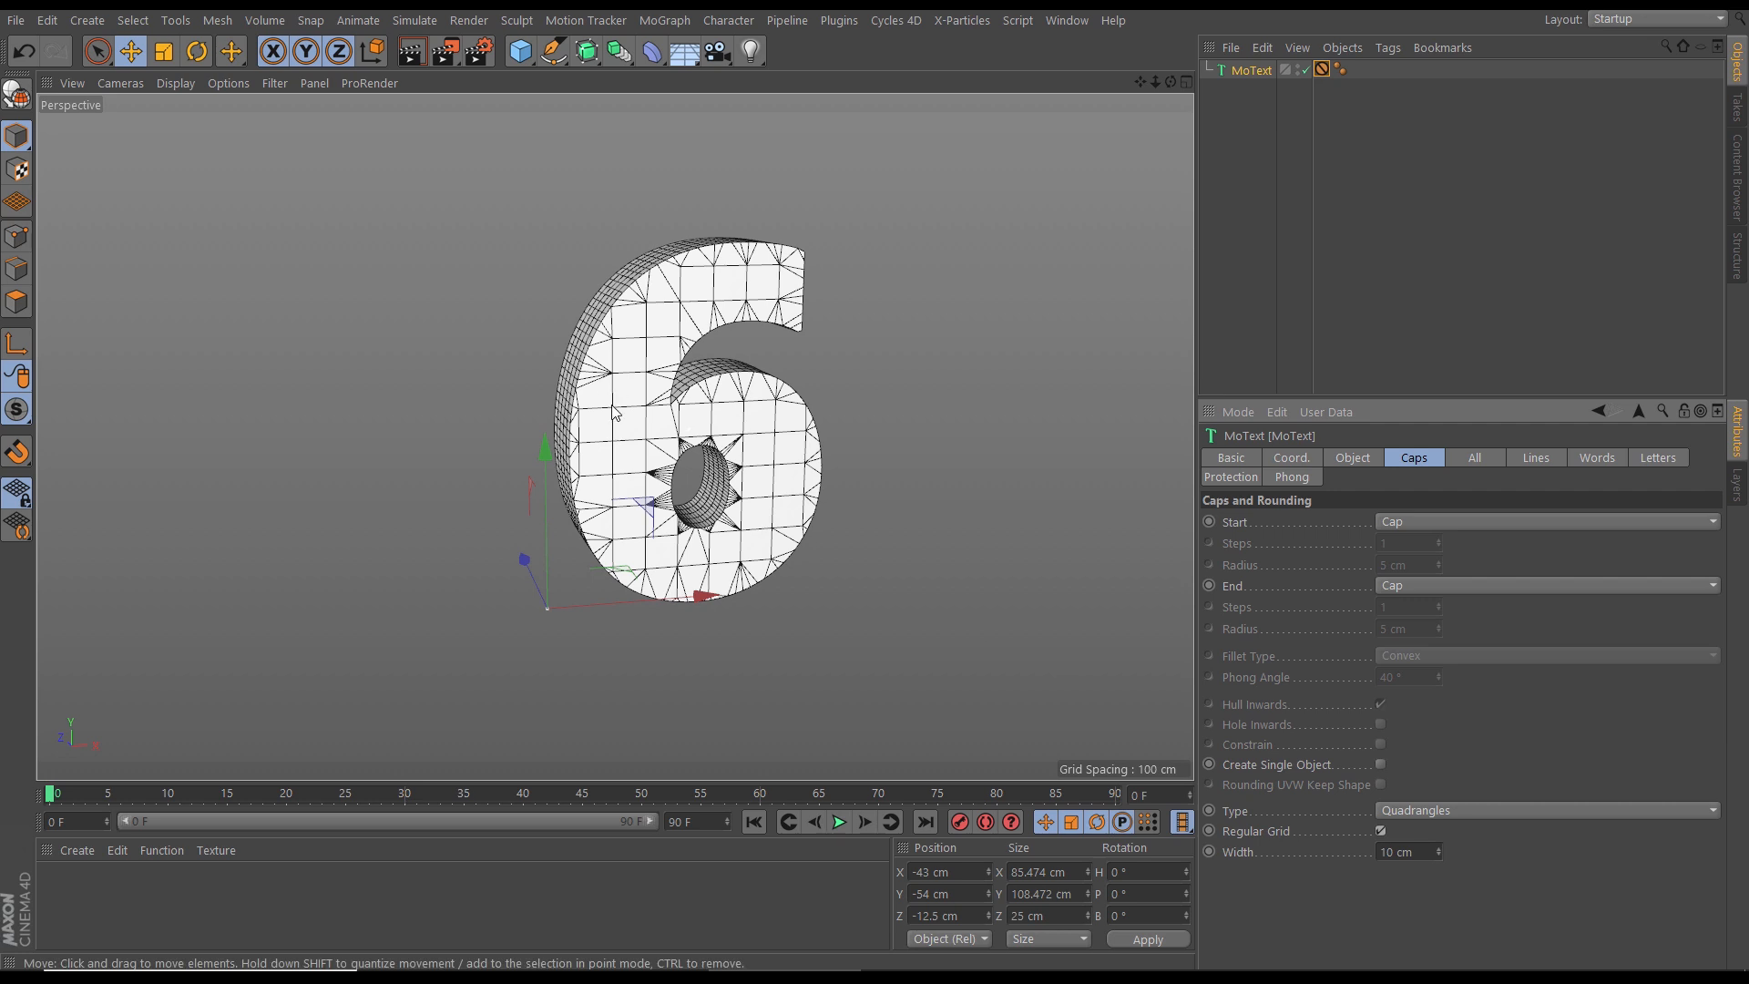
# Step: Set the regular grid width of the MoText's caps to 3 cm
pyautogui.keyDown('alt'); pyautogui.moveTo(640, 401); pyautogui.dragTo(594, 353); pyautogui.keyUp('alt')
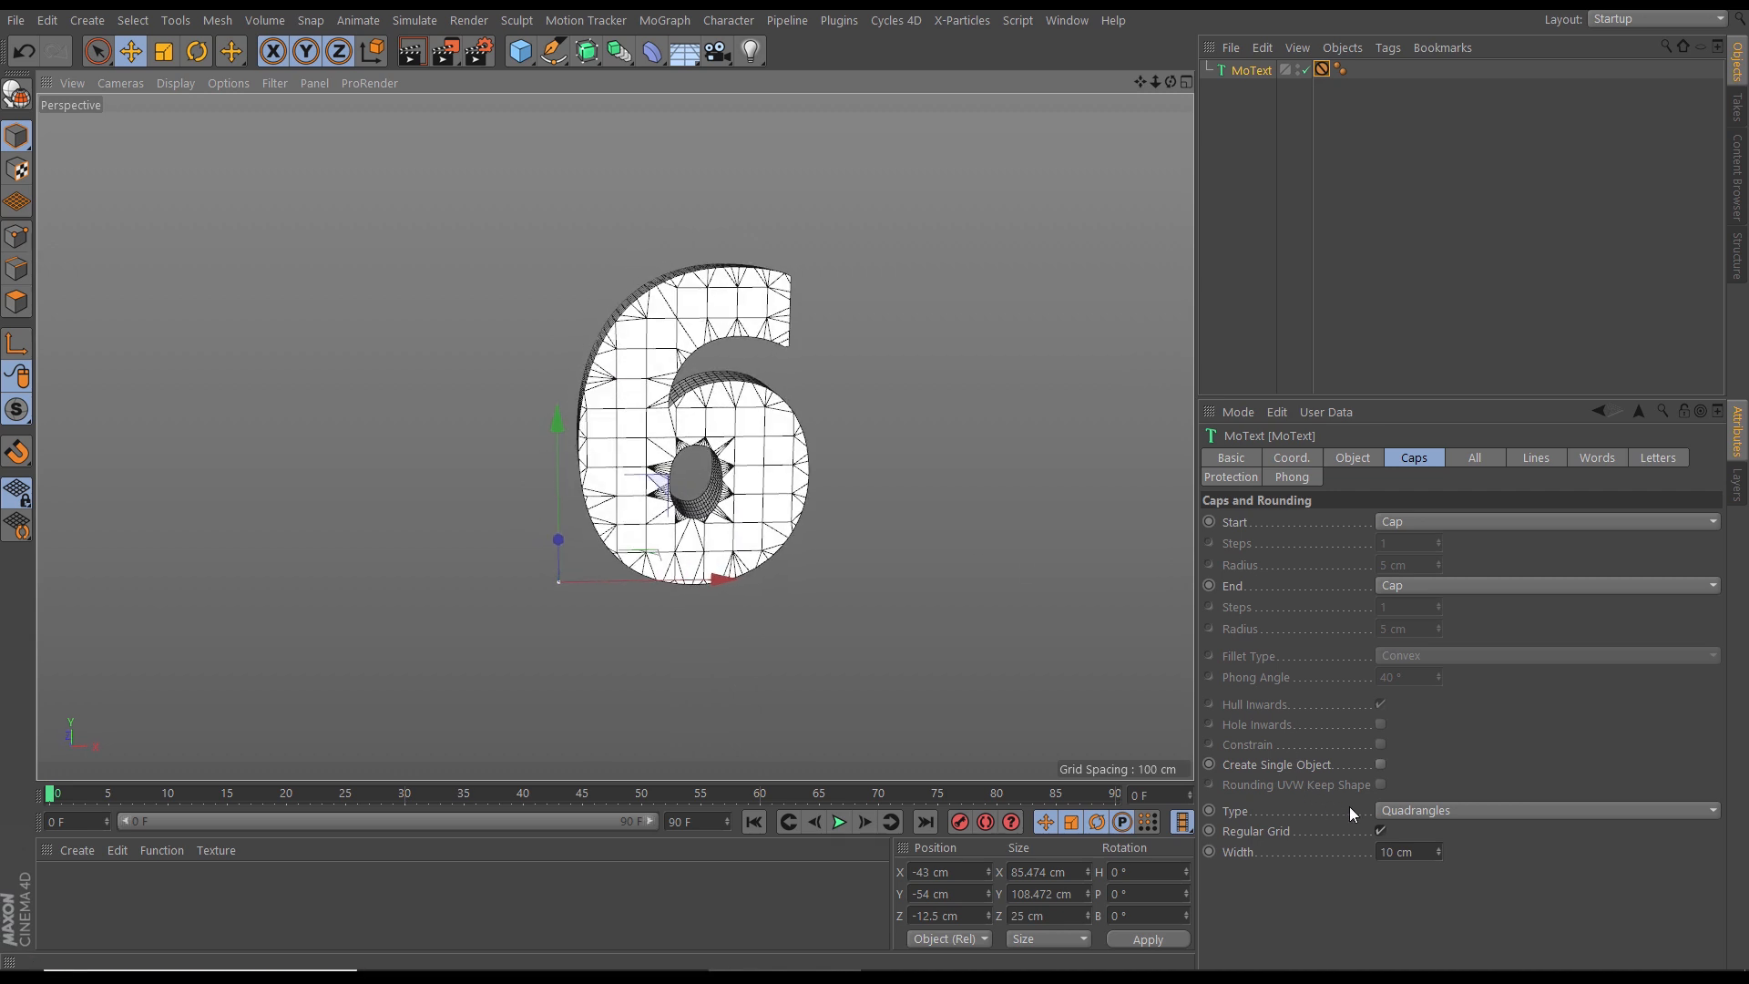
pyautogui.moveTo(1438, 855); pyautogui.dragTo(1437, 845)
pyautogui.moveTo(1438, 854); pyautogui.dragTo(1425, 862)
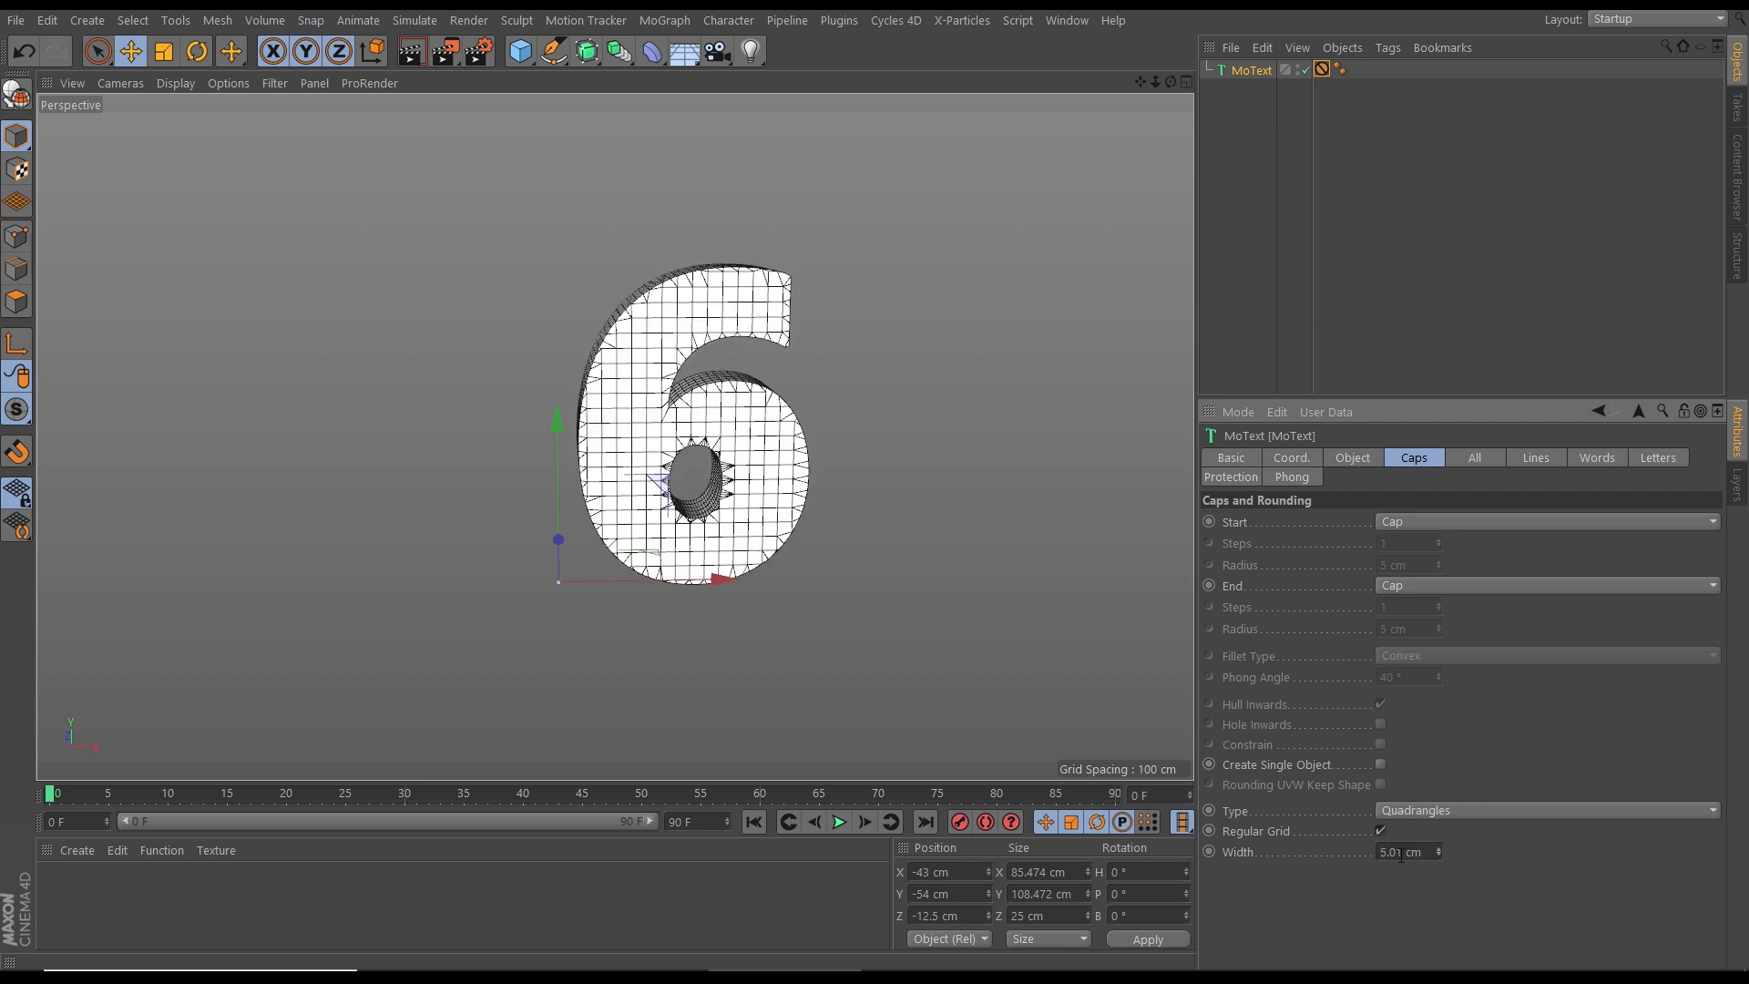
pyautogui.keyDown('alt'); pyautogui.moveTo(729, 382); pyautogui.dragTo(628, 301); pyautogui.keyUp('alt')
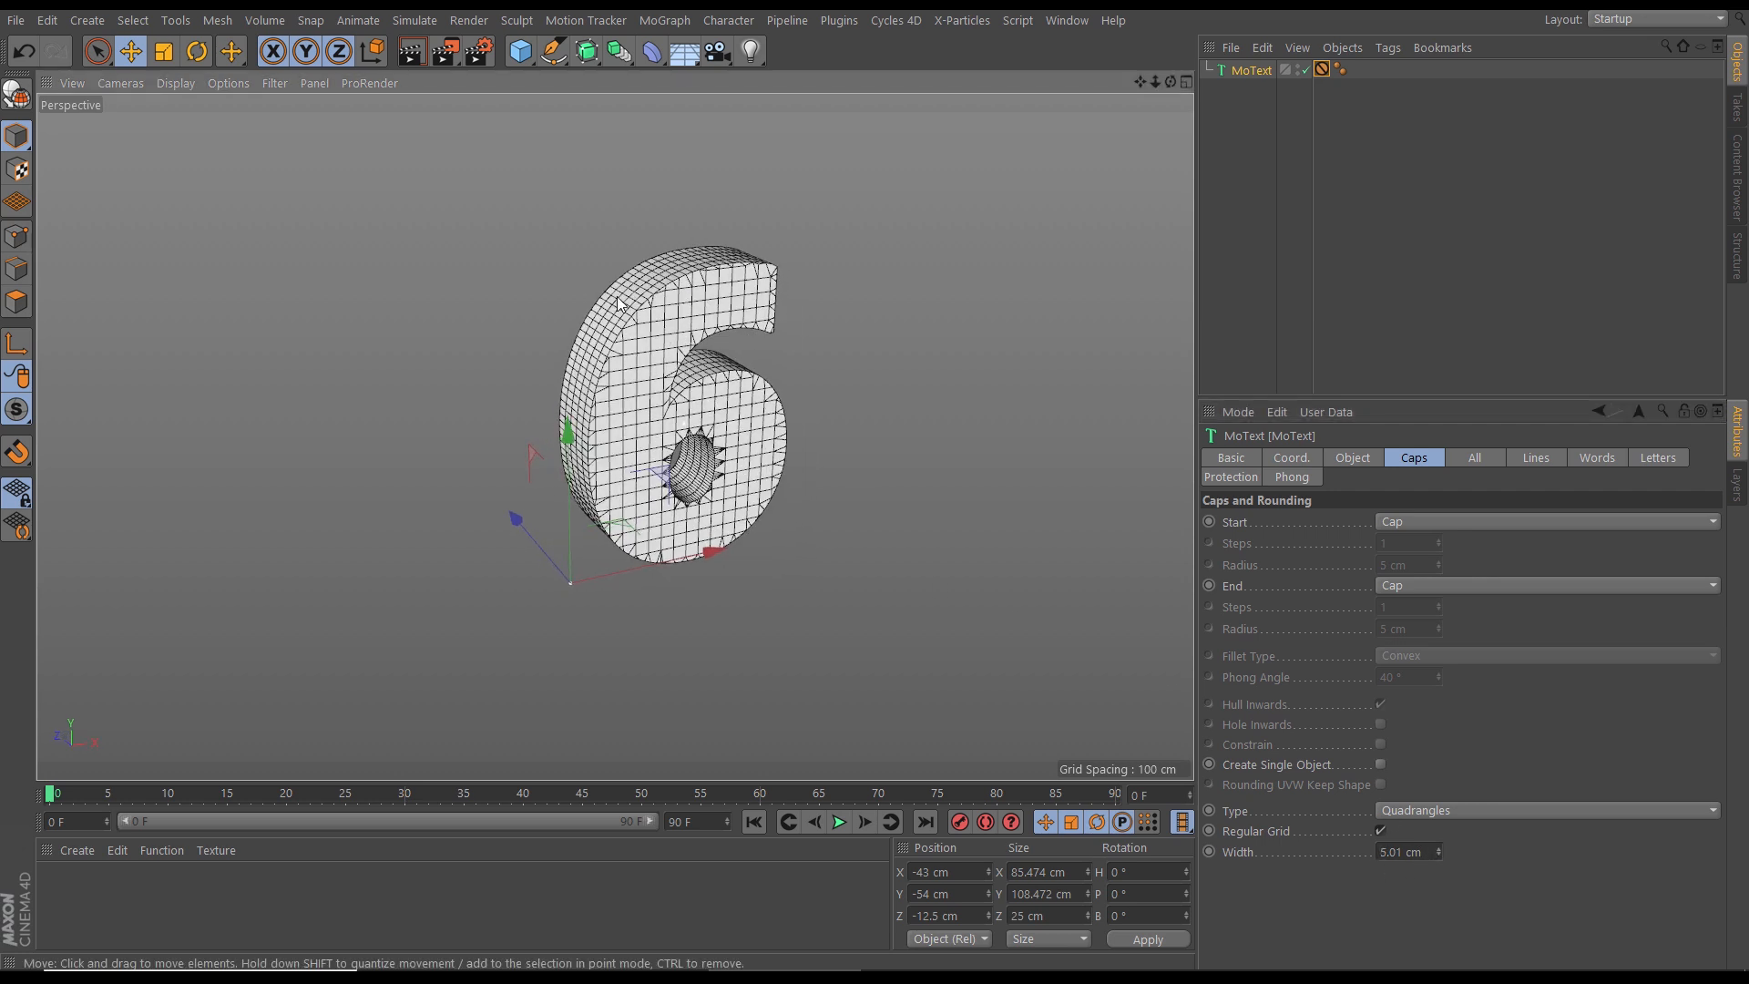
pyautogui.click(1430, 848)
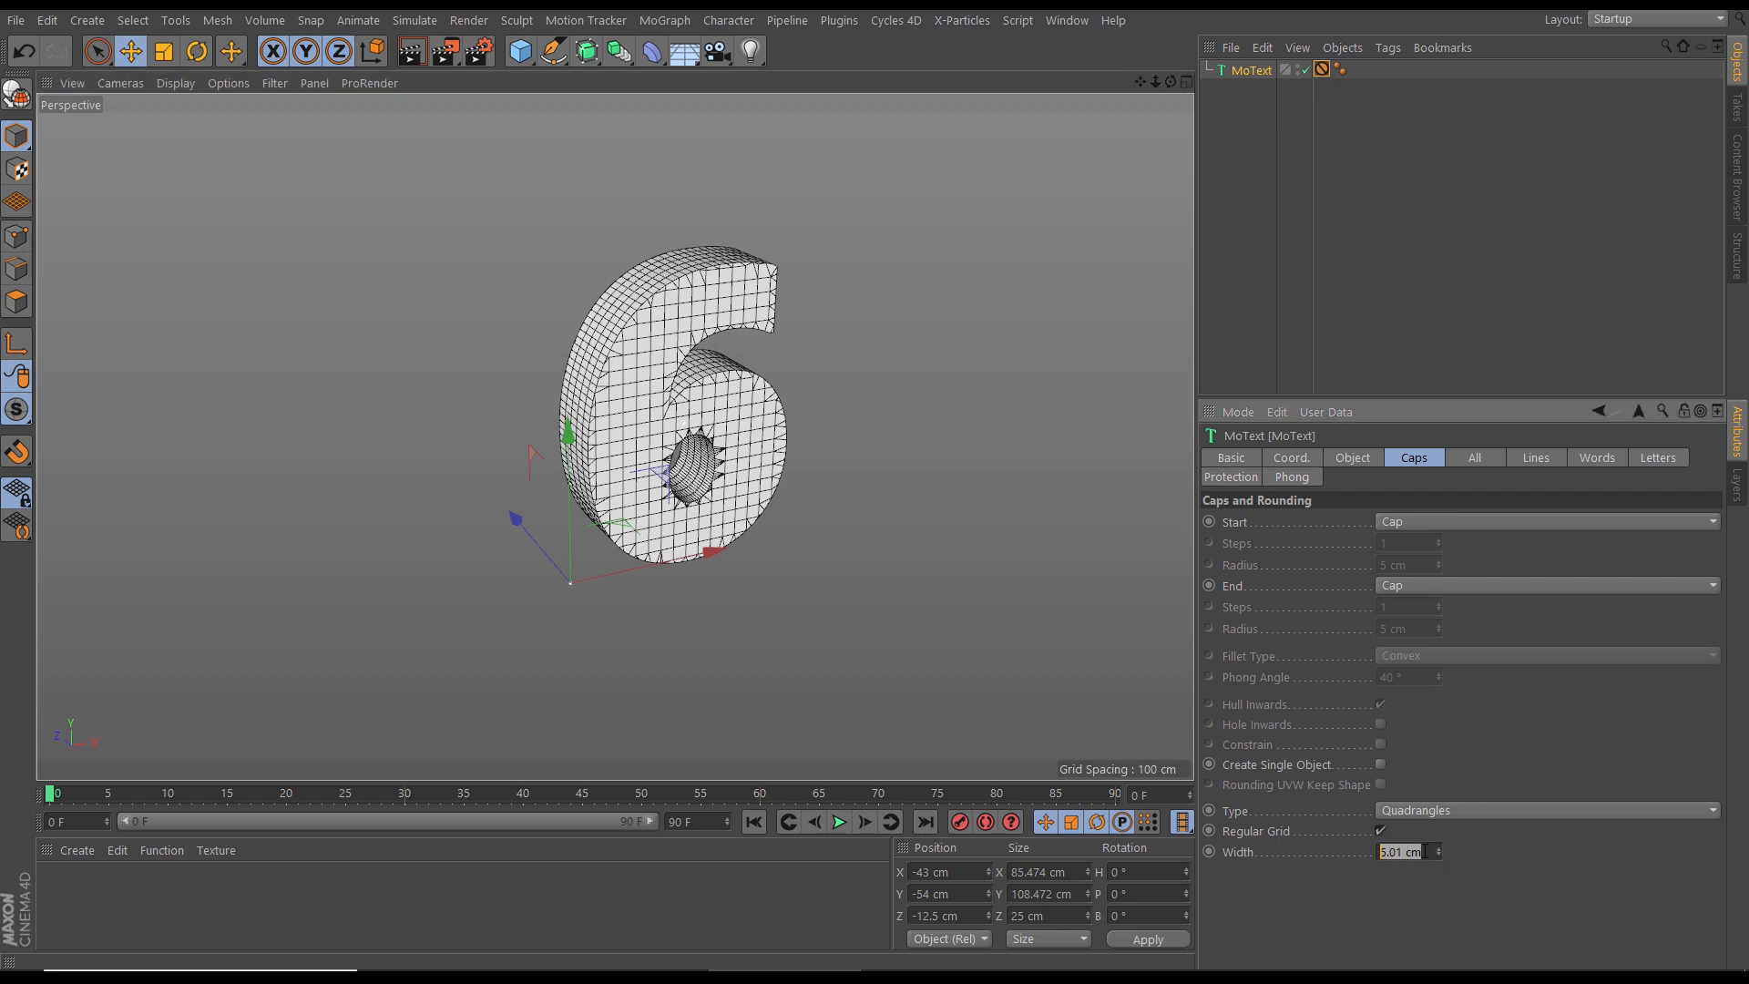
pyautogui.write('3')
pyautogui.write('3')
pyautogui.press('Return')
# Step: Add an X-Particles System object with its emitter to the scene
pyautogui.keyDown('alt'); pyautogui.moveTo(474, 309); pyautogui.dragTo(713, 416); pyautogui.keyUp('alt')
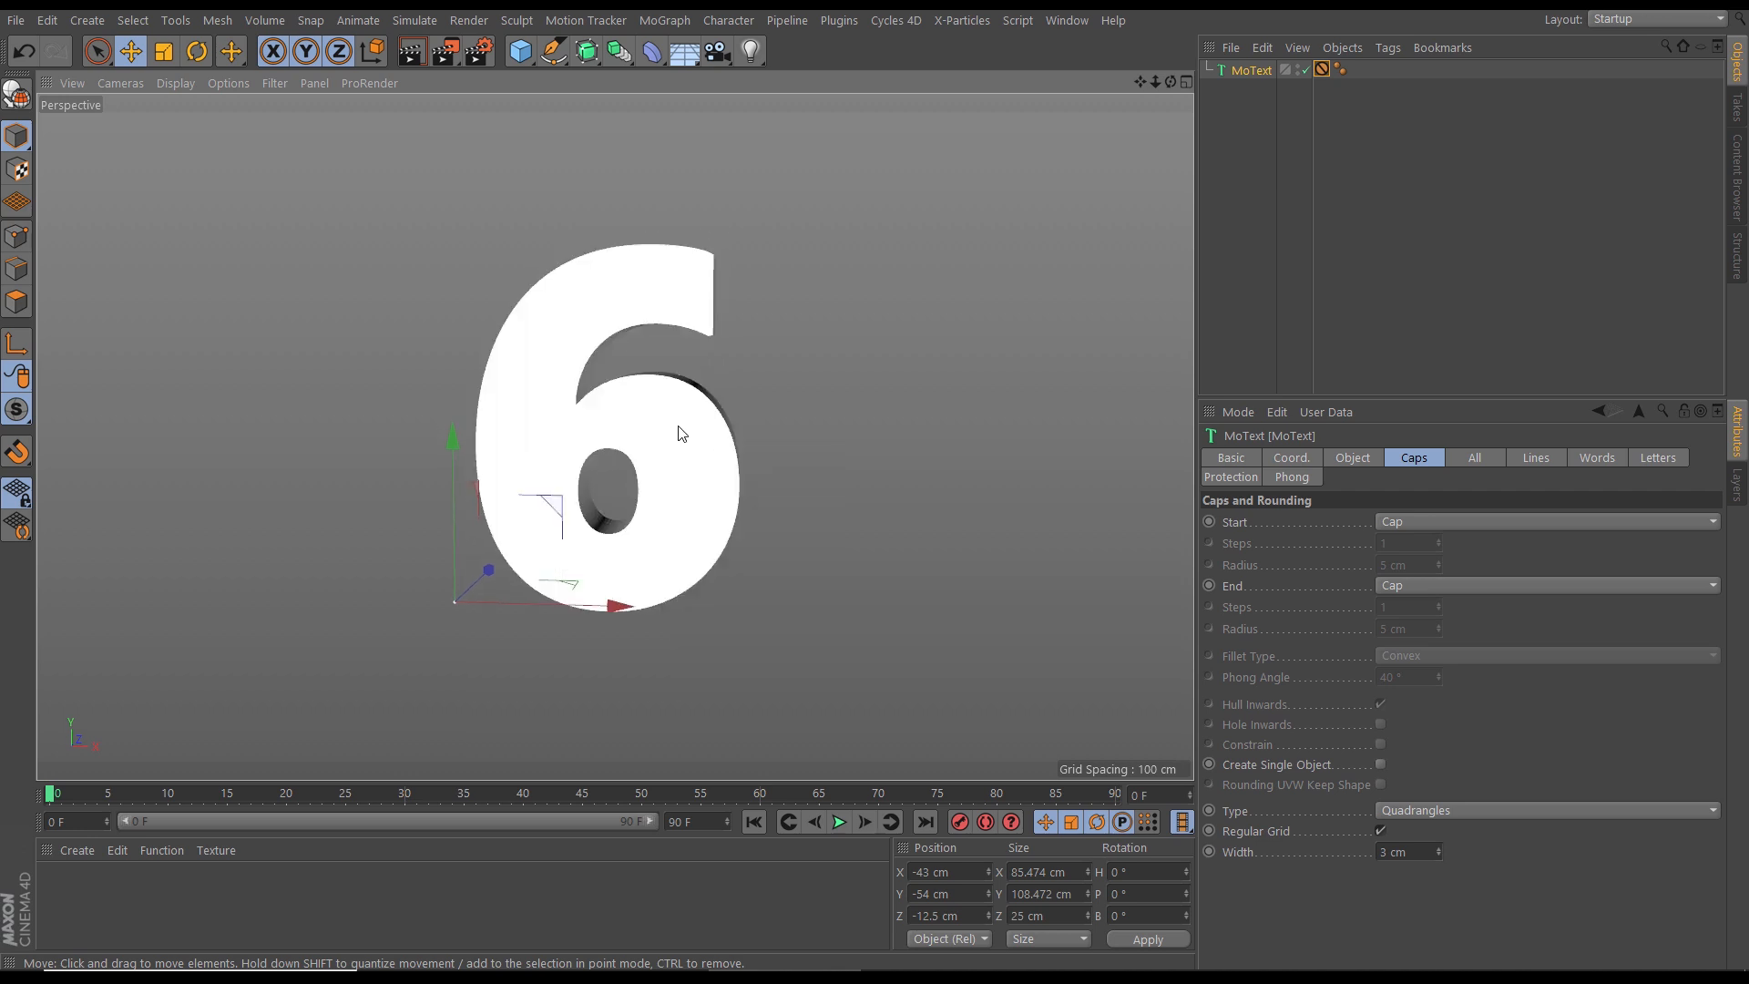
pyautogui.scroll(-5, 688, 456)
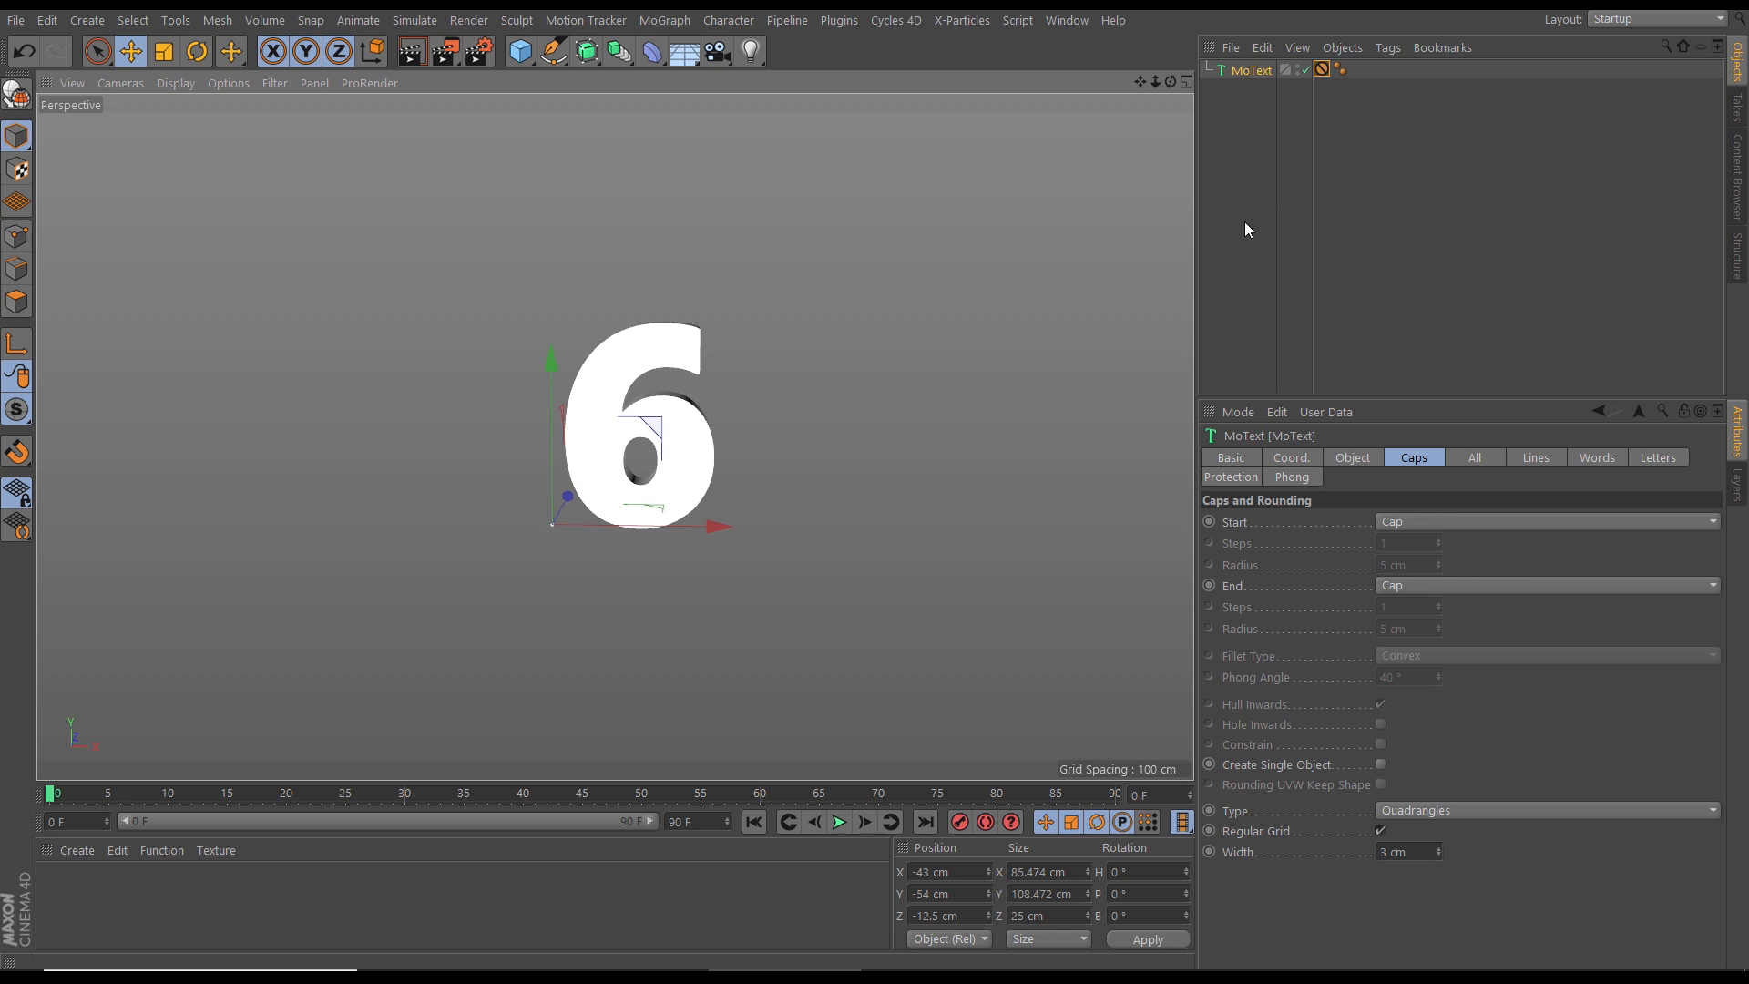
pyautogui.click(960, 20)
pyautogui.click(980, 80)
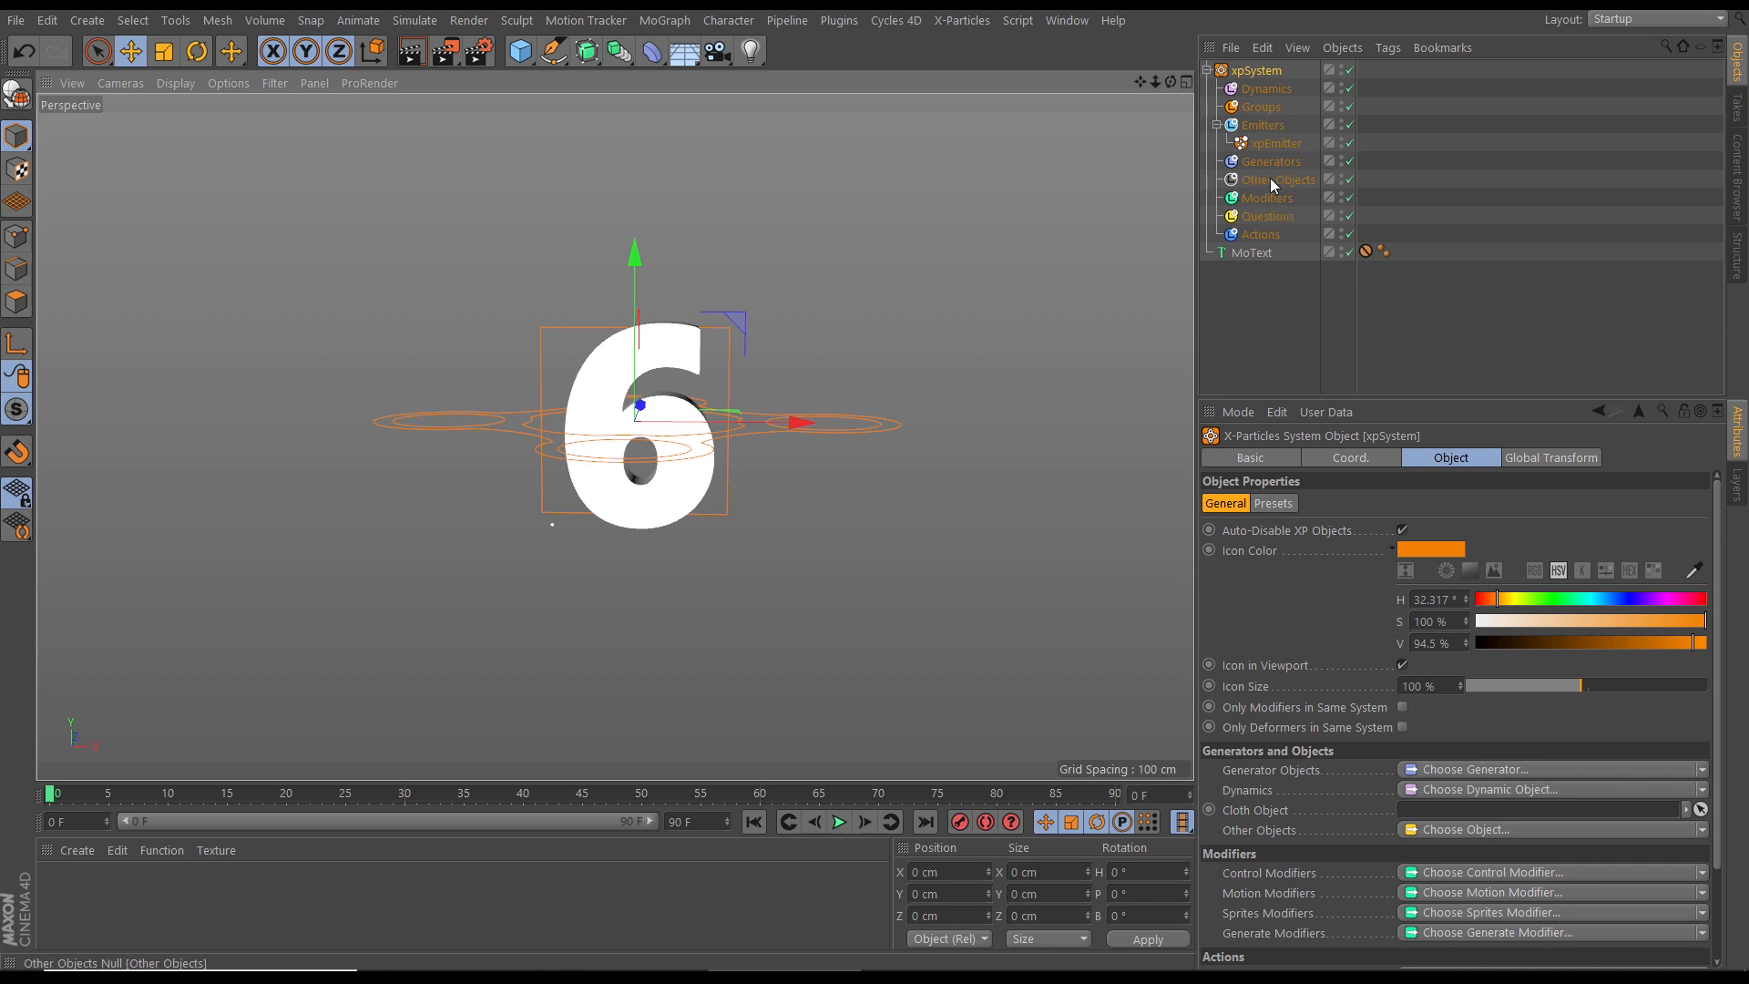
pyautogui.keyDown('alt'); pyautogui.moveTo(754, 440); pyautogui.dragTo(773, 501); pyautogui.keyUp('alt')
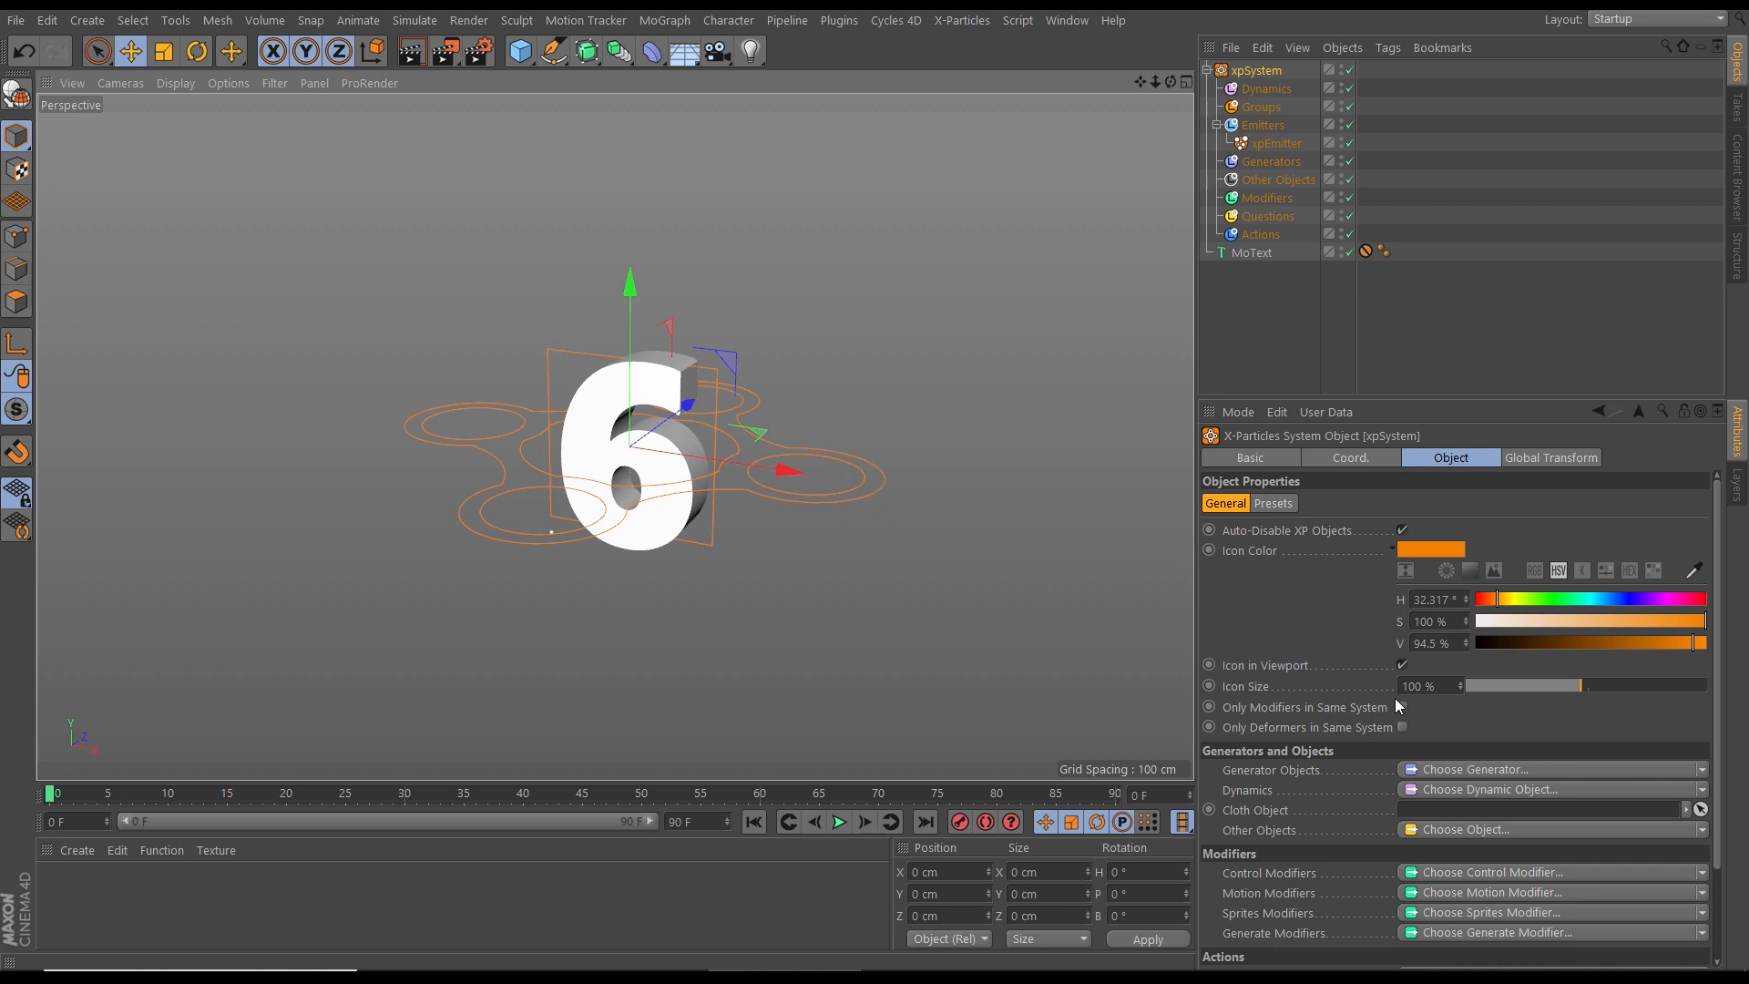
# Step: Hide the xpSystem's icon in the viewport and start playback of the particle emission
pyautogui.click(1403, 665)
pyautogui.keyDown('alt'); pyautogui.moveTo(793, 501); pyautogui.dragTo(623, 490); pyautogui.keyUp('alt')
pyautogui.click(840, 822)
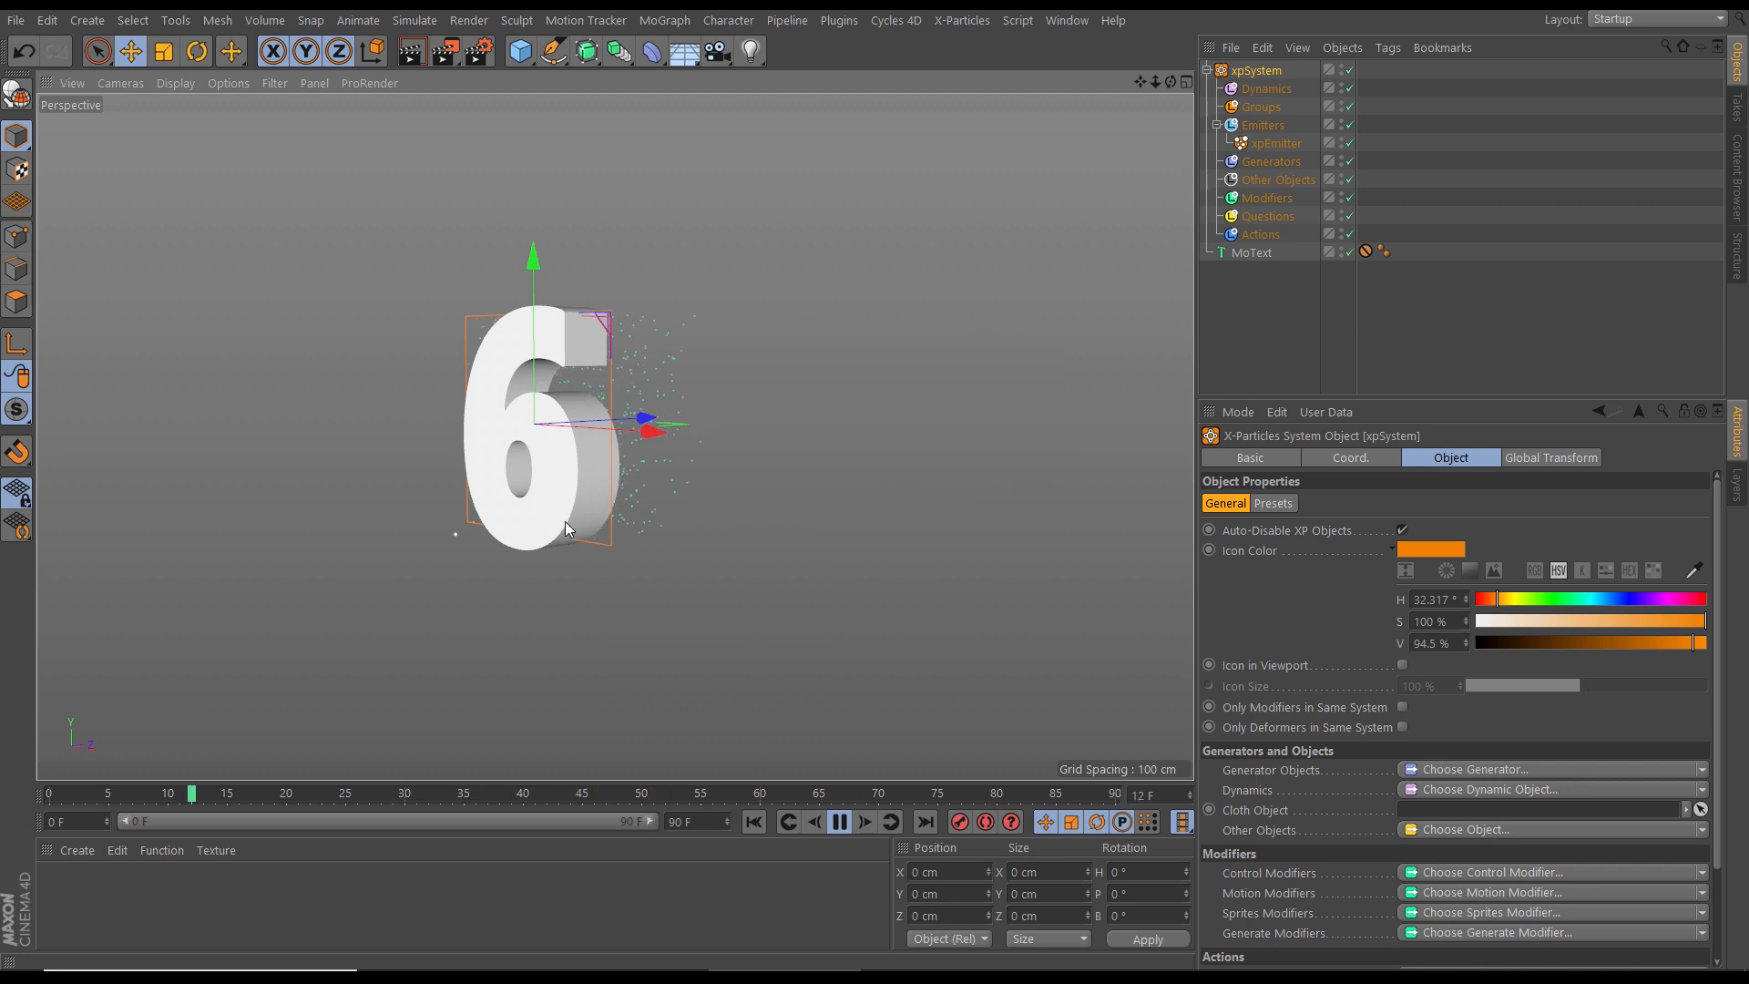
# Step: Rename the X-Particles emitter as xpEmitter_Water
pyautogui.click(1257, 145)
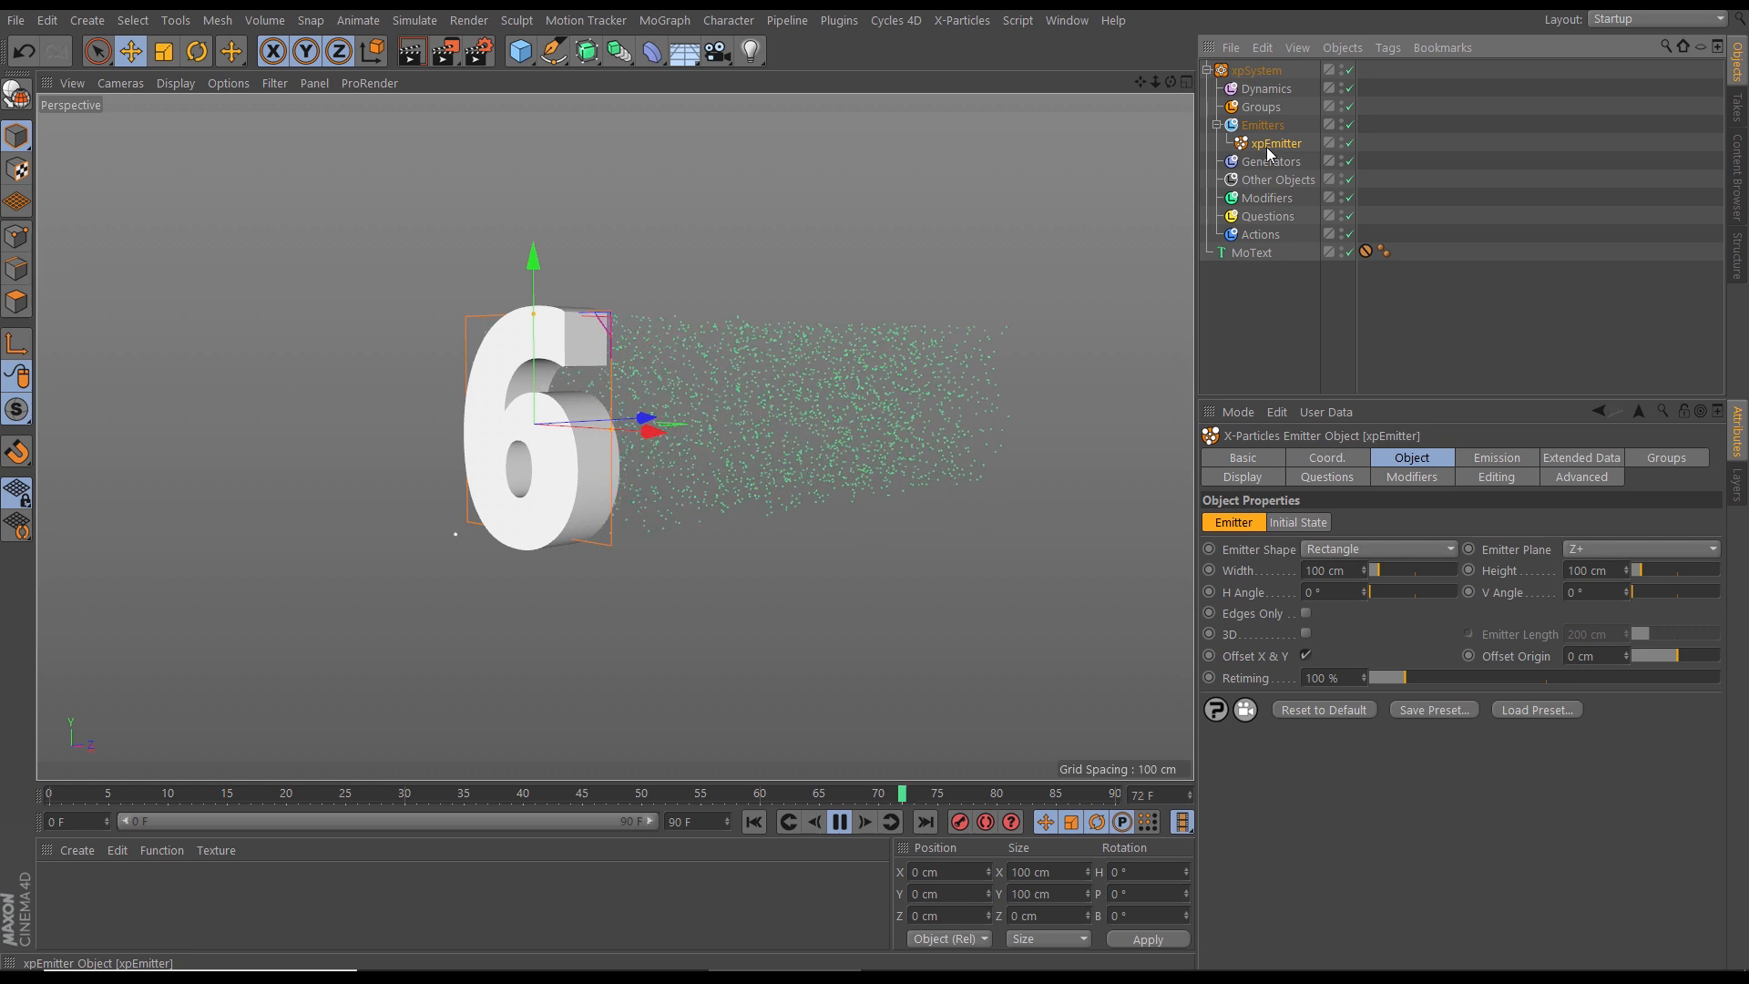
pyautogui.click(1243, 458)
pyautogui.click(1390, 523)
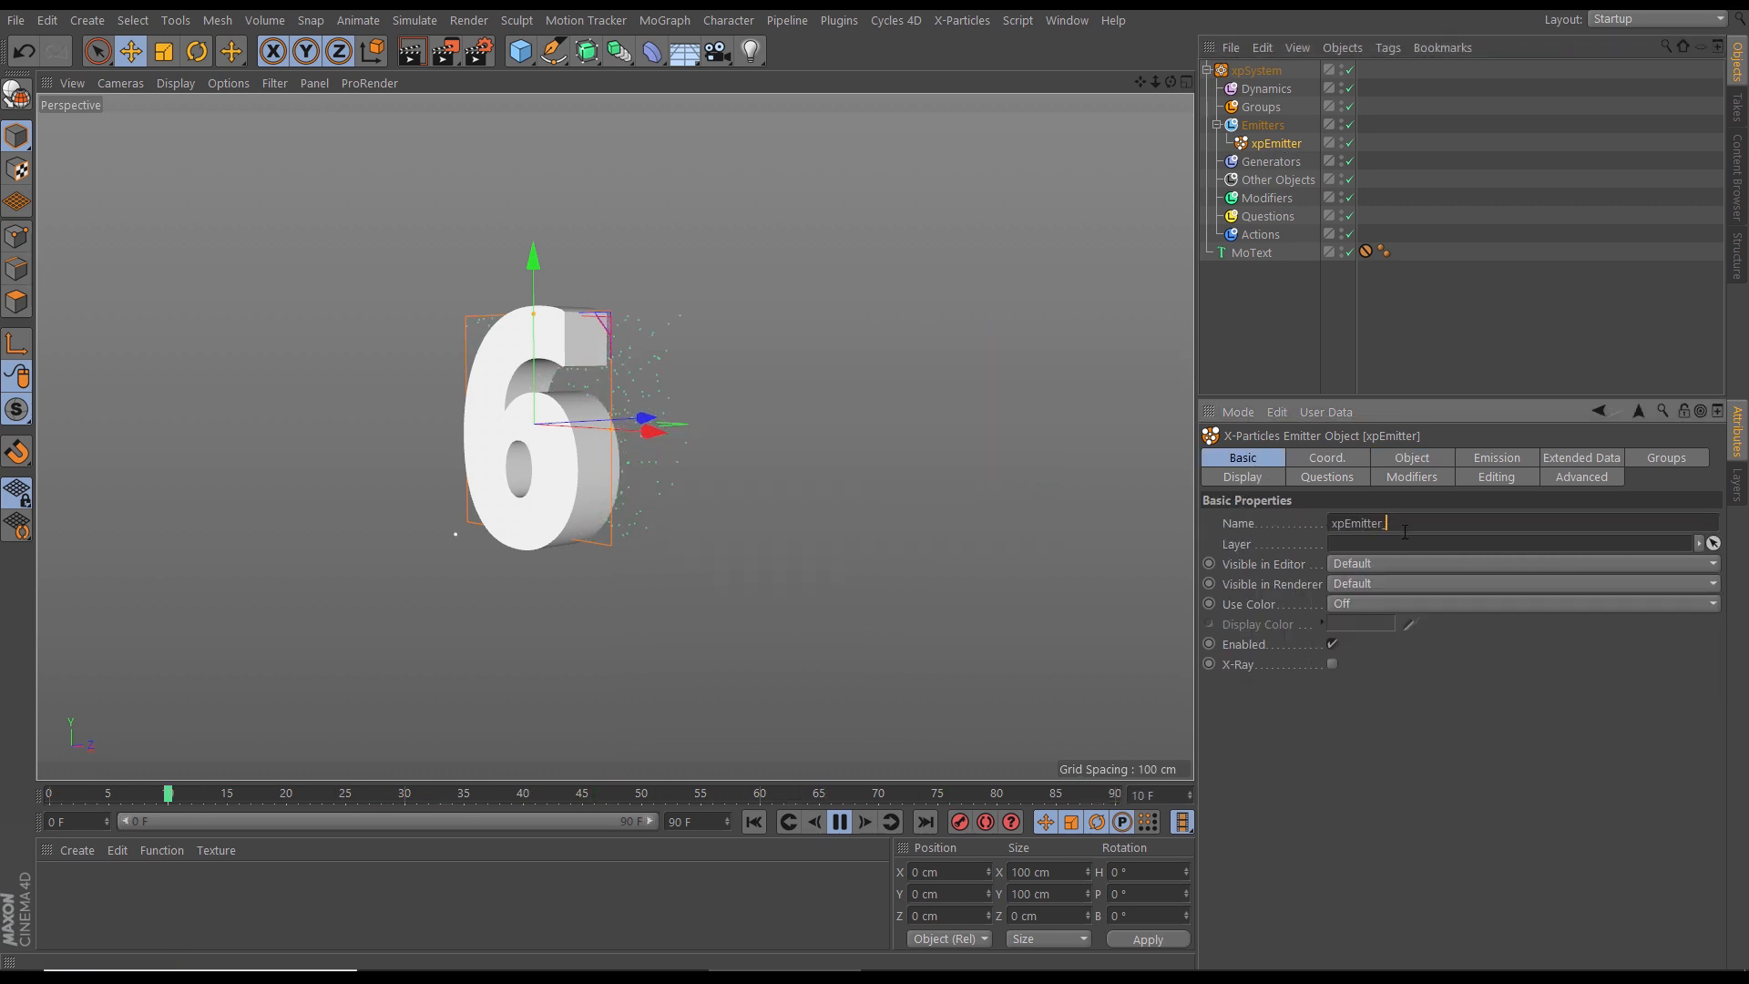
pyautogui.write('_Water')
pyautogui.press('Return')
# Step: Set the water emitter's particle color to cyan (H 183°, S 76%, V 100%) and match its icon color to it
pyautogui.click(1243, 476)
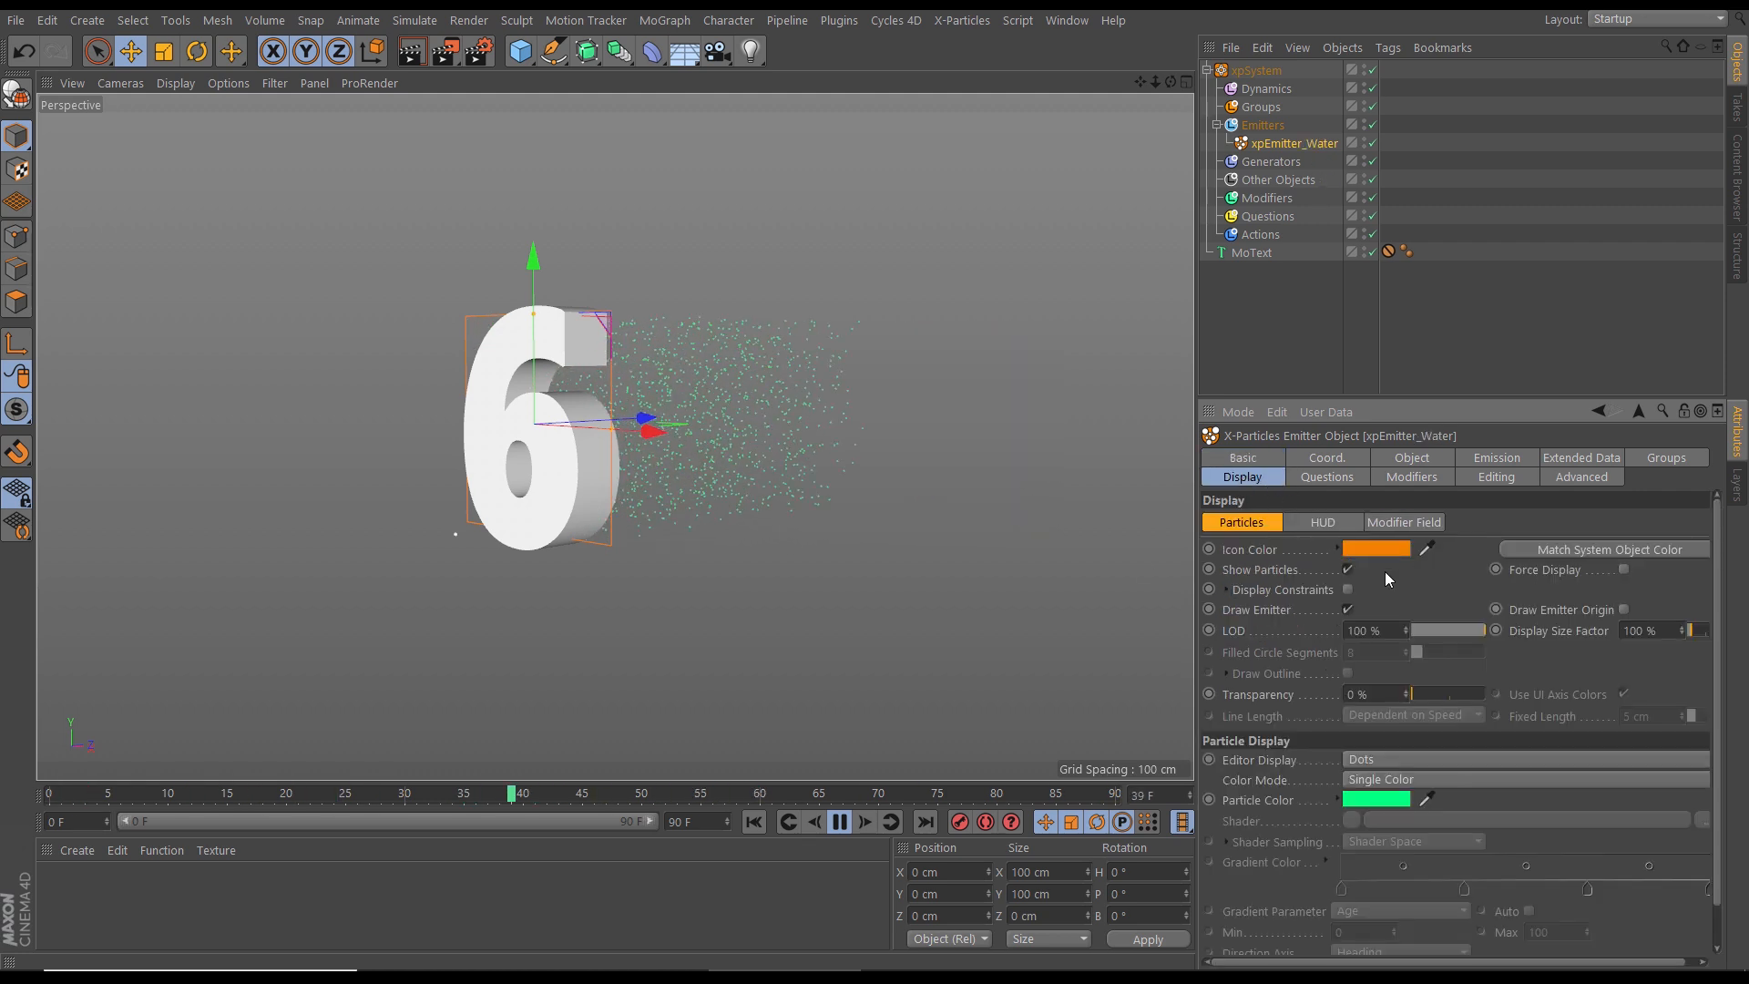
pyautogui.click(1392, 799)
pyautogui.click(1435, 794)
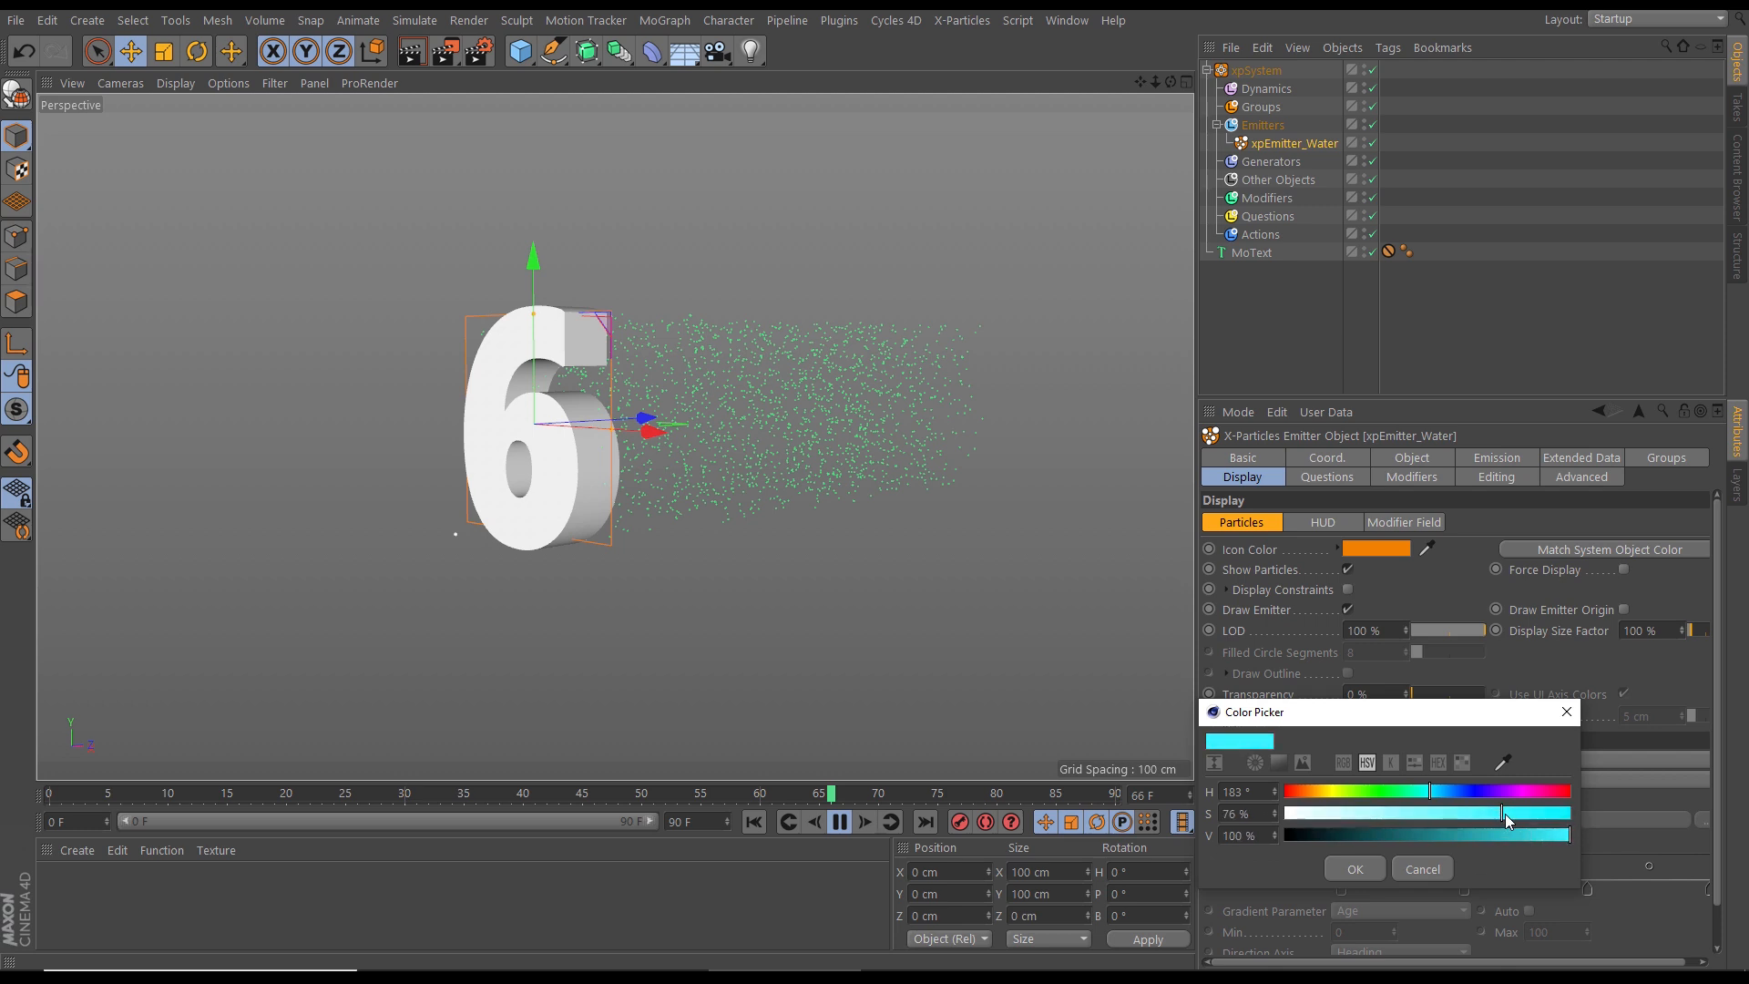
pyautogui.click(1356, 868)
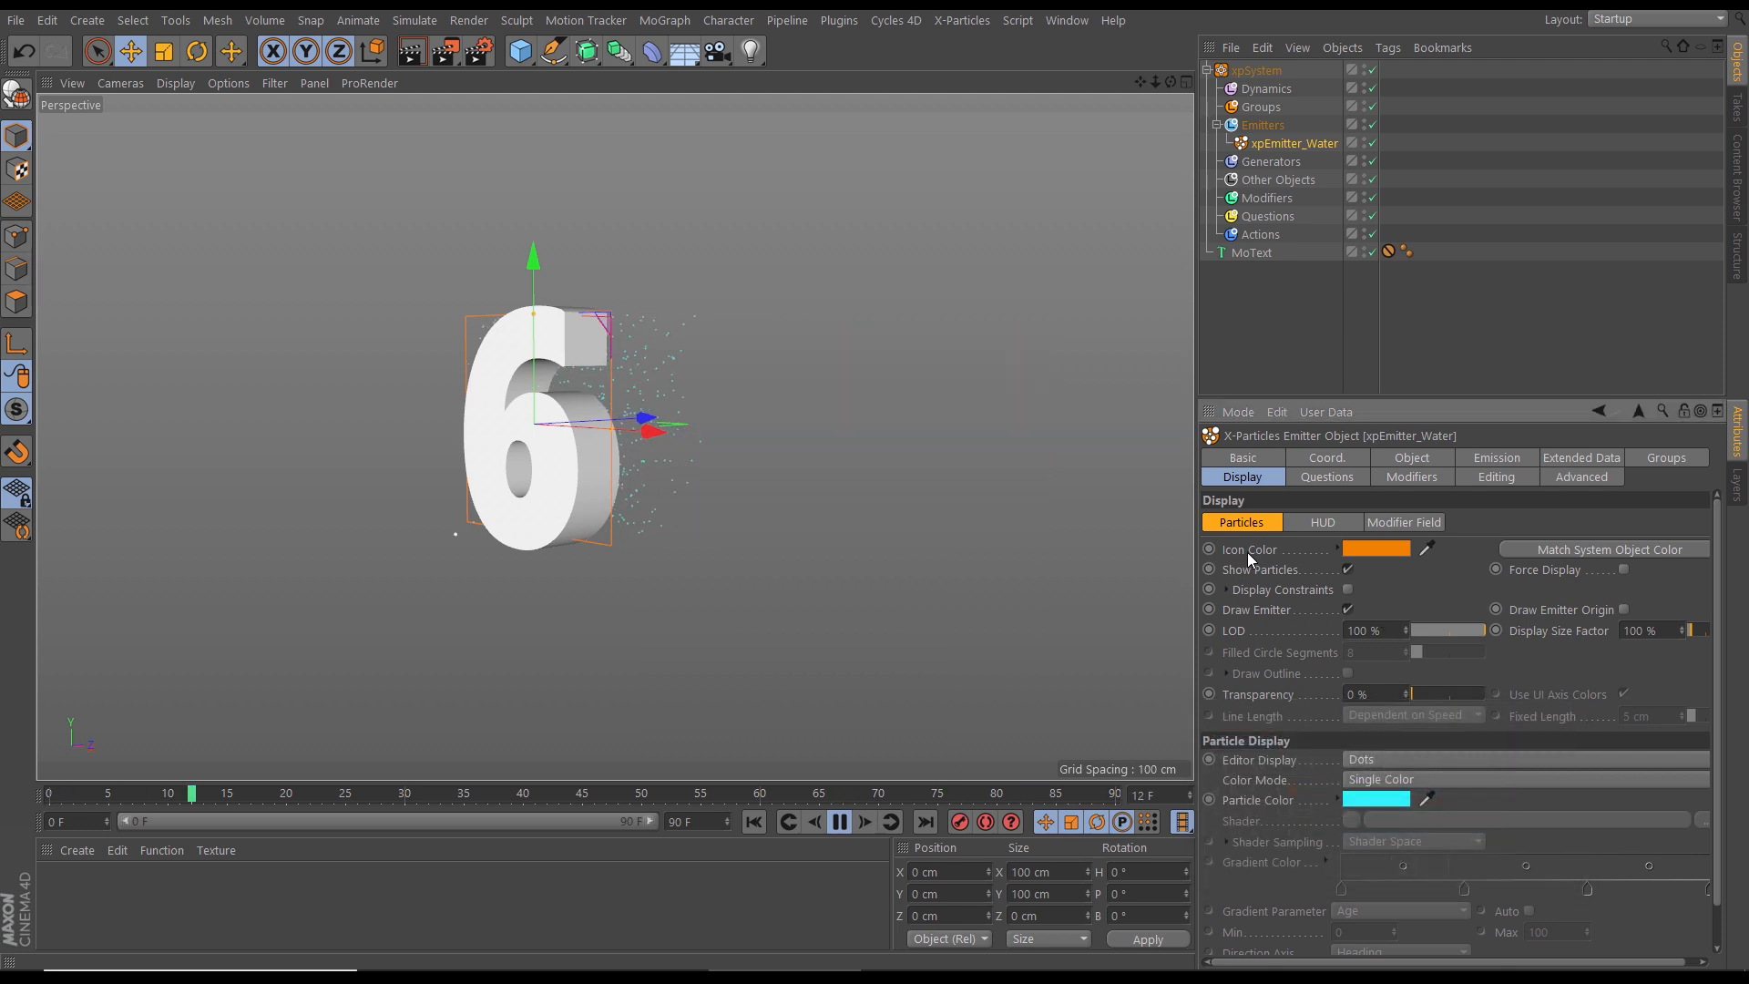
pyautogui.click(1428, 548)
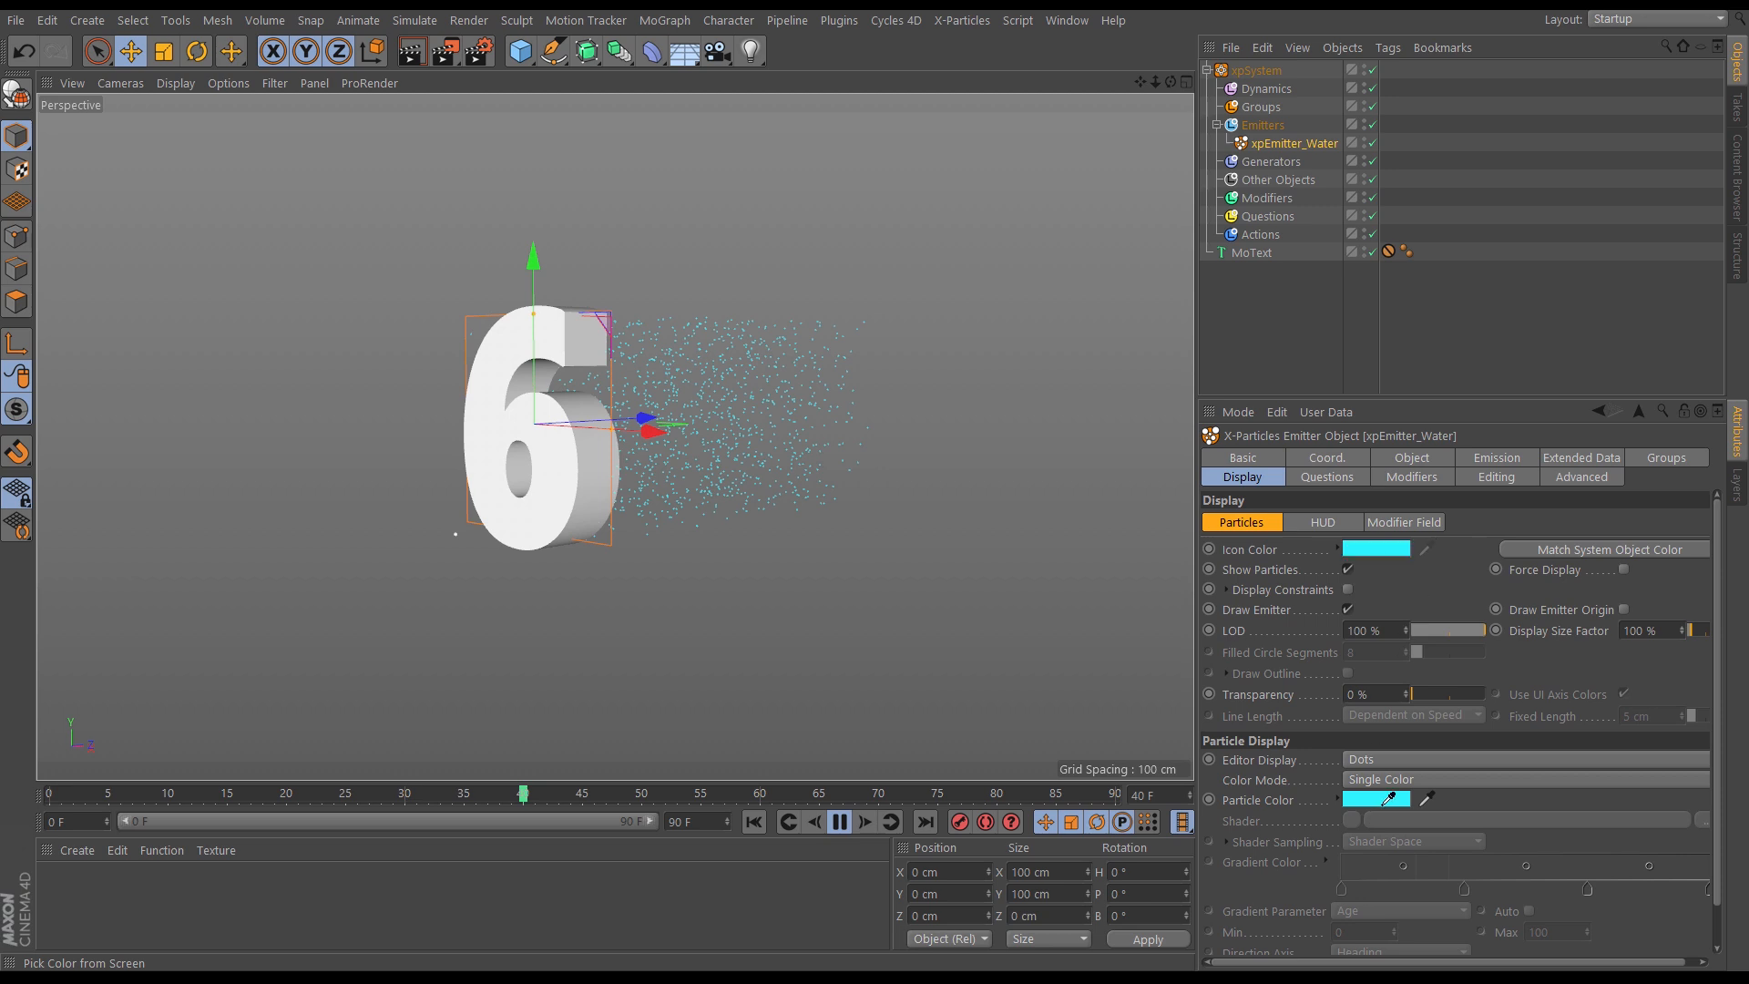
pyautogui.click(1380, 799)
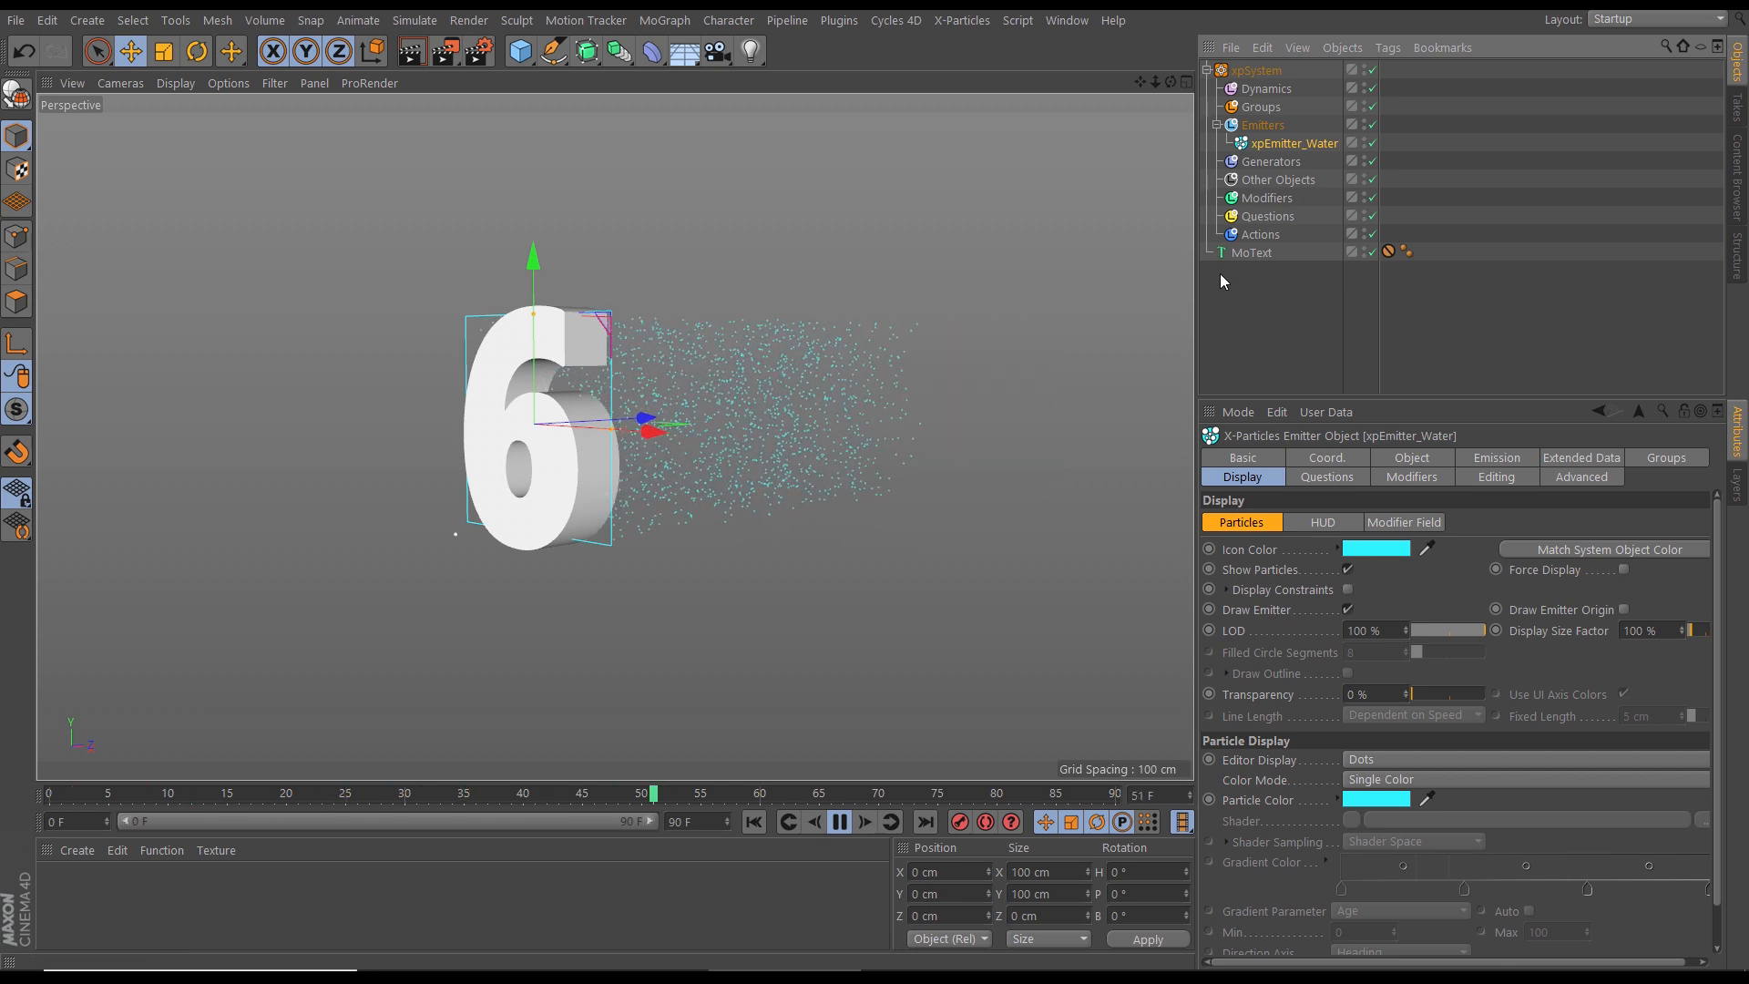
# Step: Set the water emitter's plane to Y- so it emits downward, and stop the playback
pyautogui.click(1411, 457)
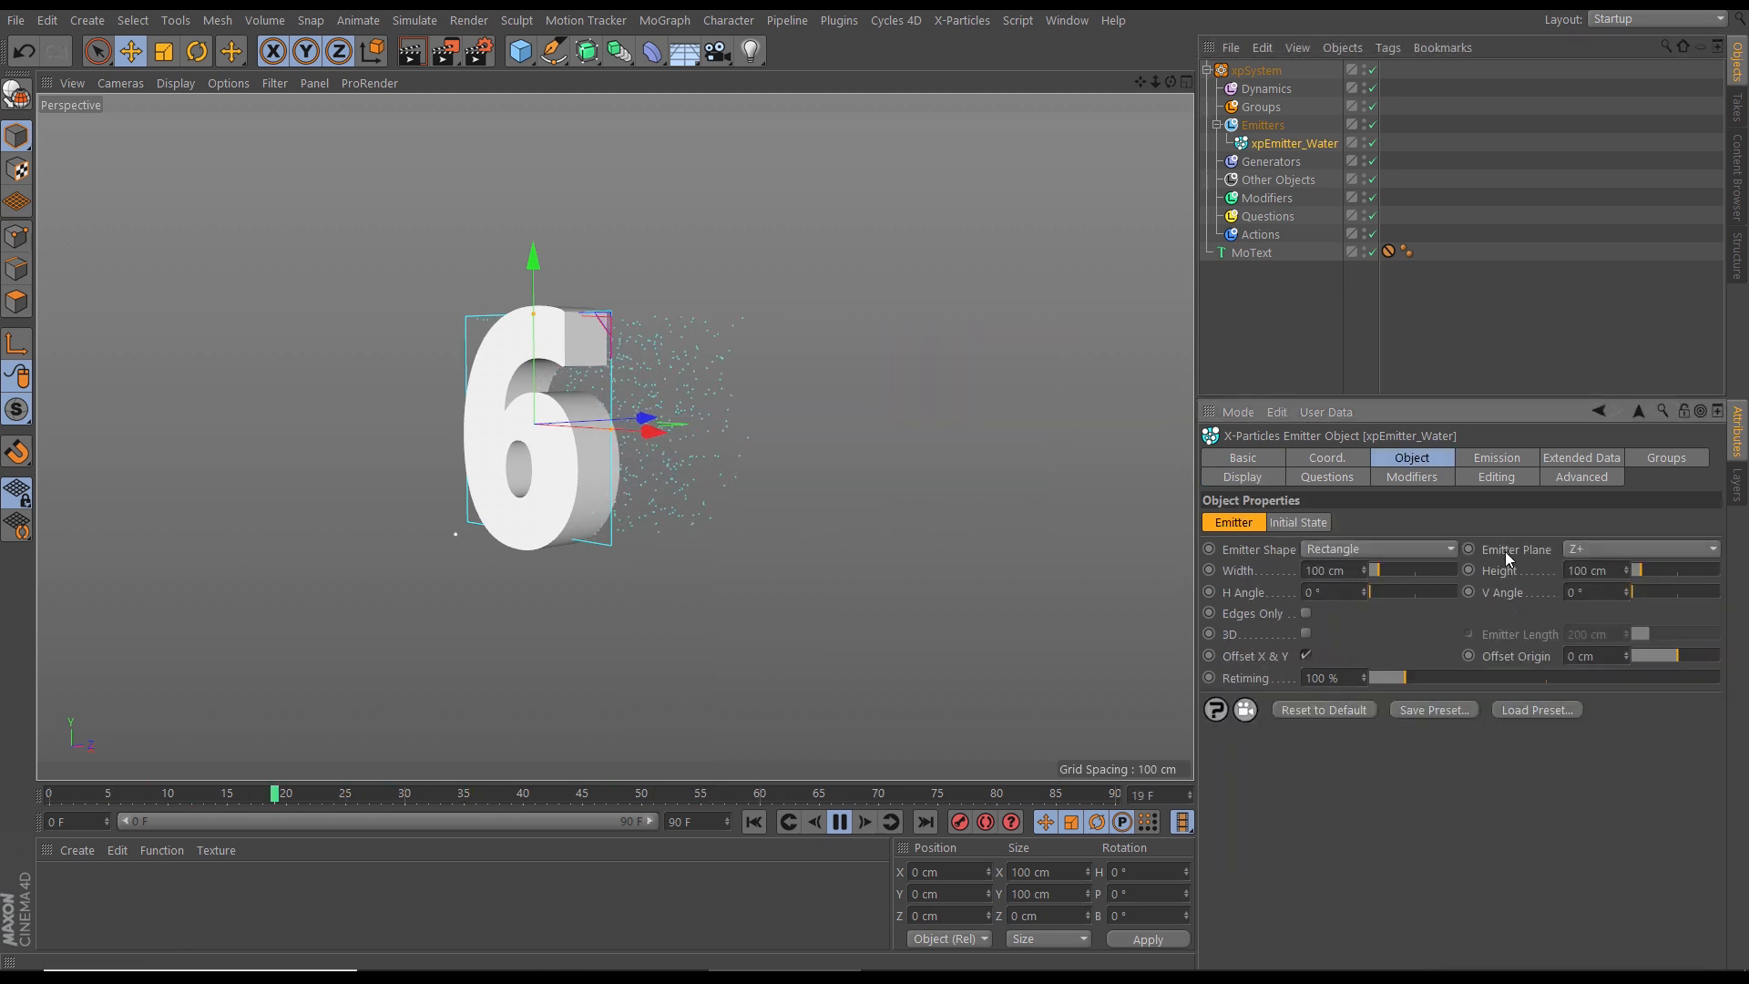
pyautogui.click(1590, 548)
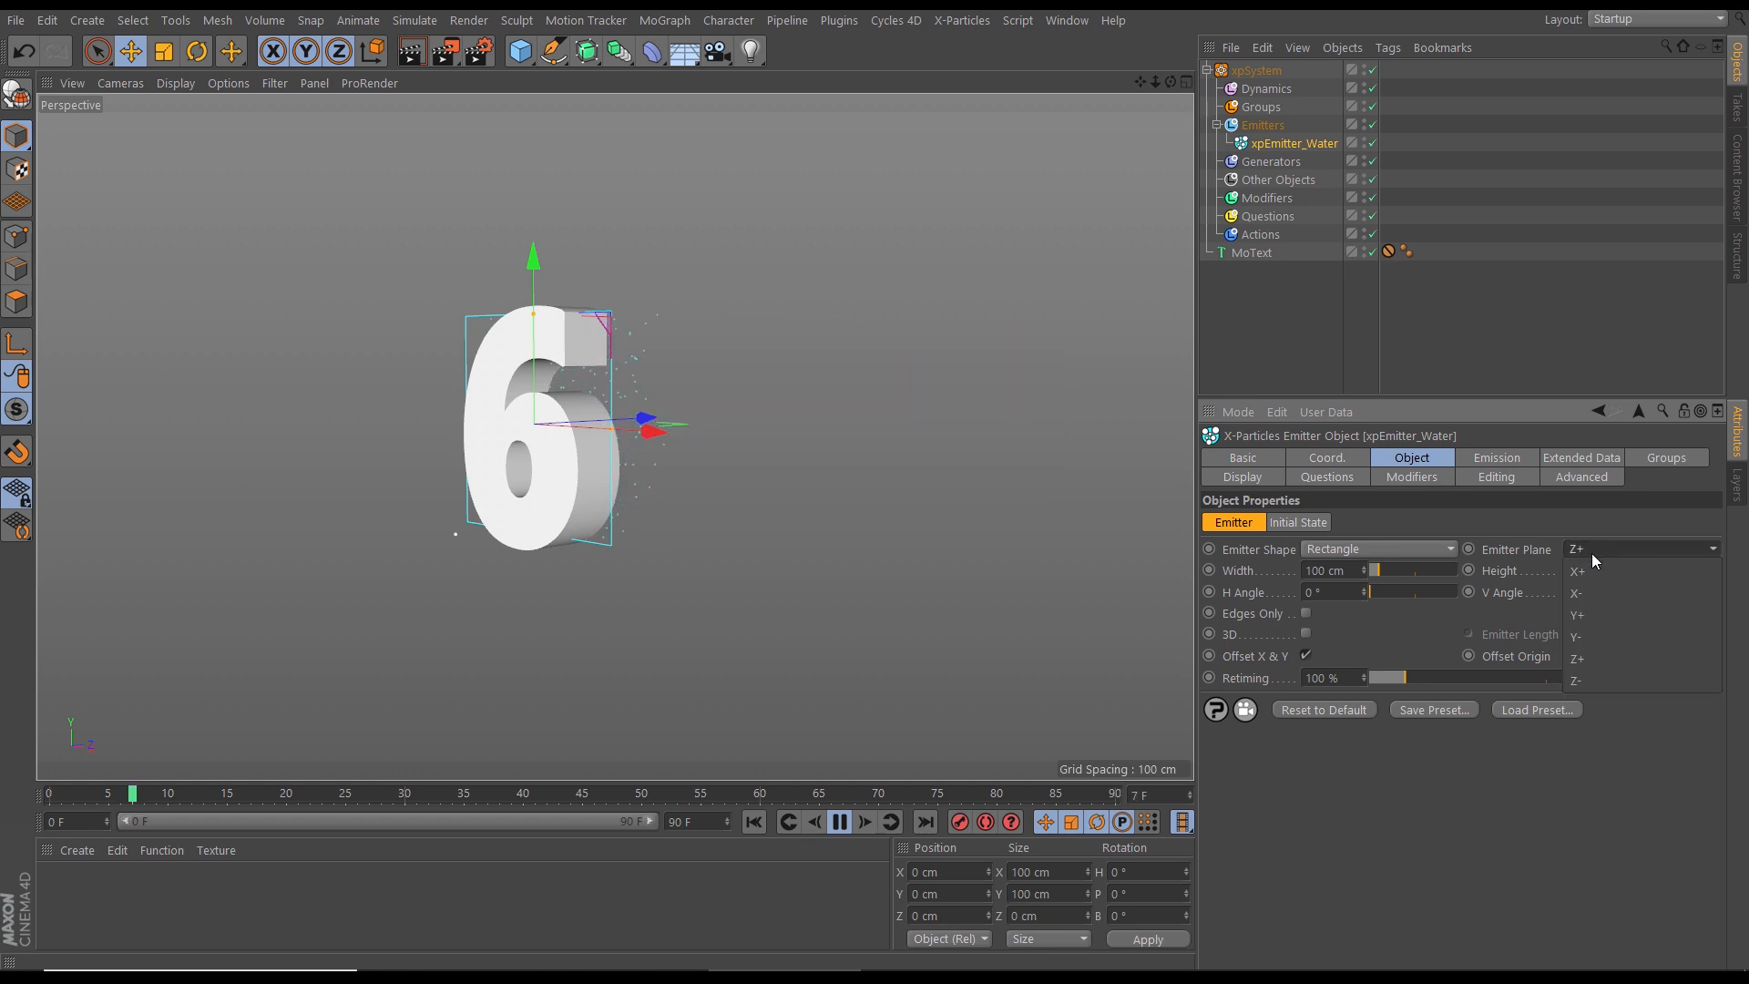
pyautogui.click(1583, 637)
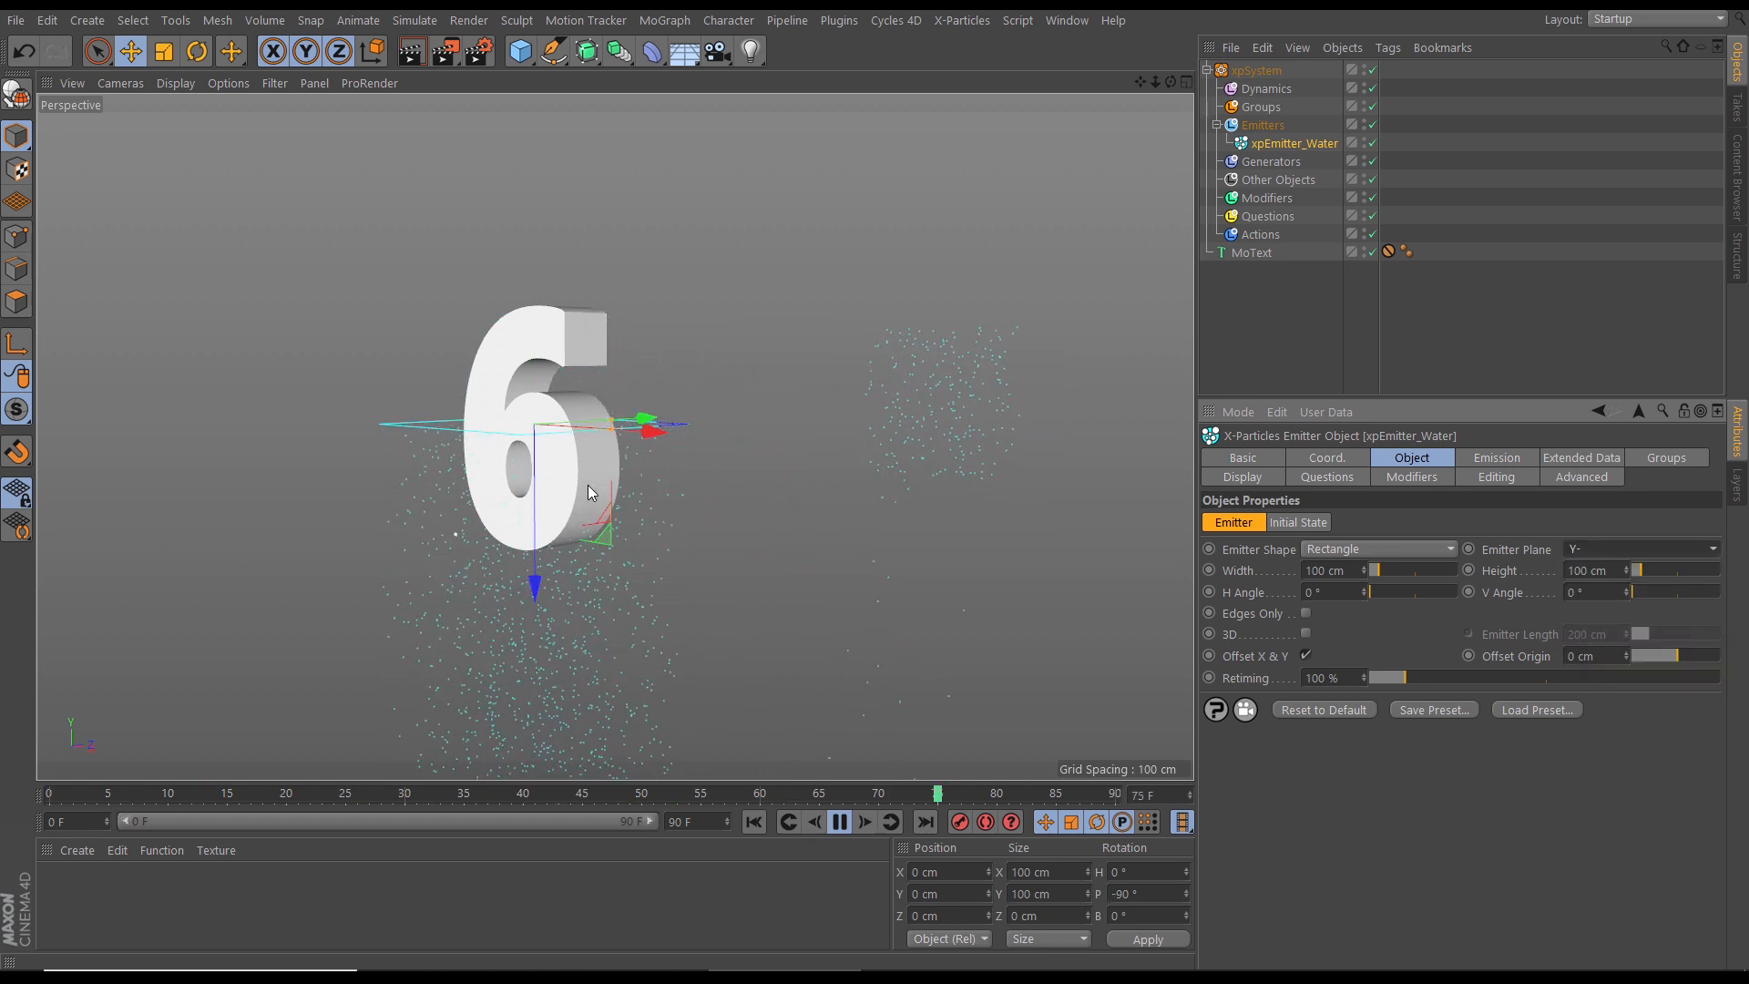
pyautogui.keyDown('alt'); pyautogui.moveTo(610, 485); pyautogui.dragTo(702, 483); pyautogui.keyUp('alt')
pyautogui.press('F8')
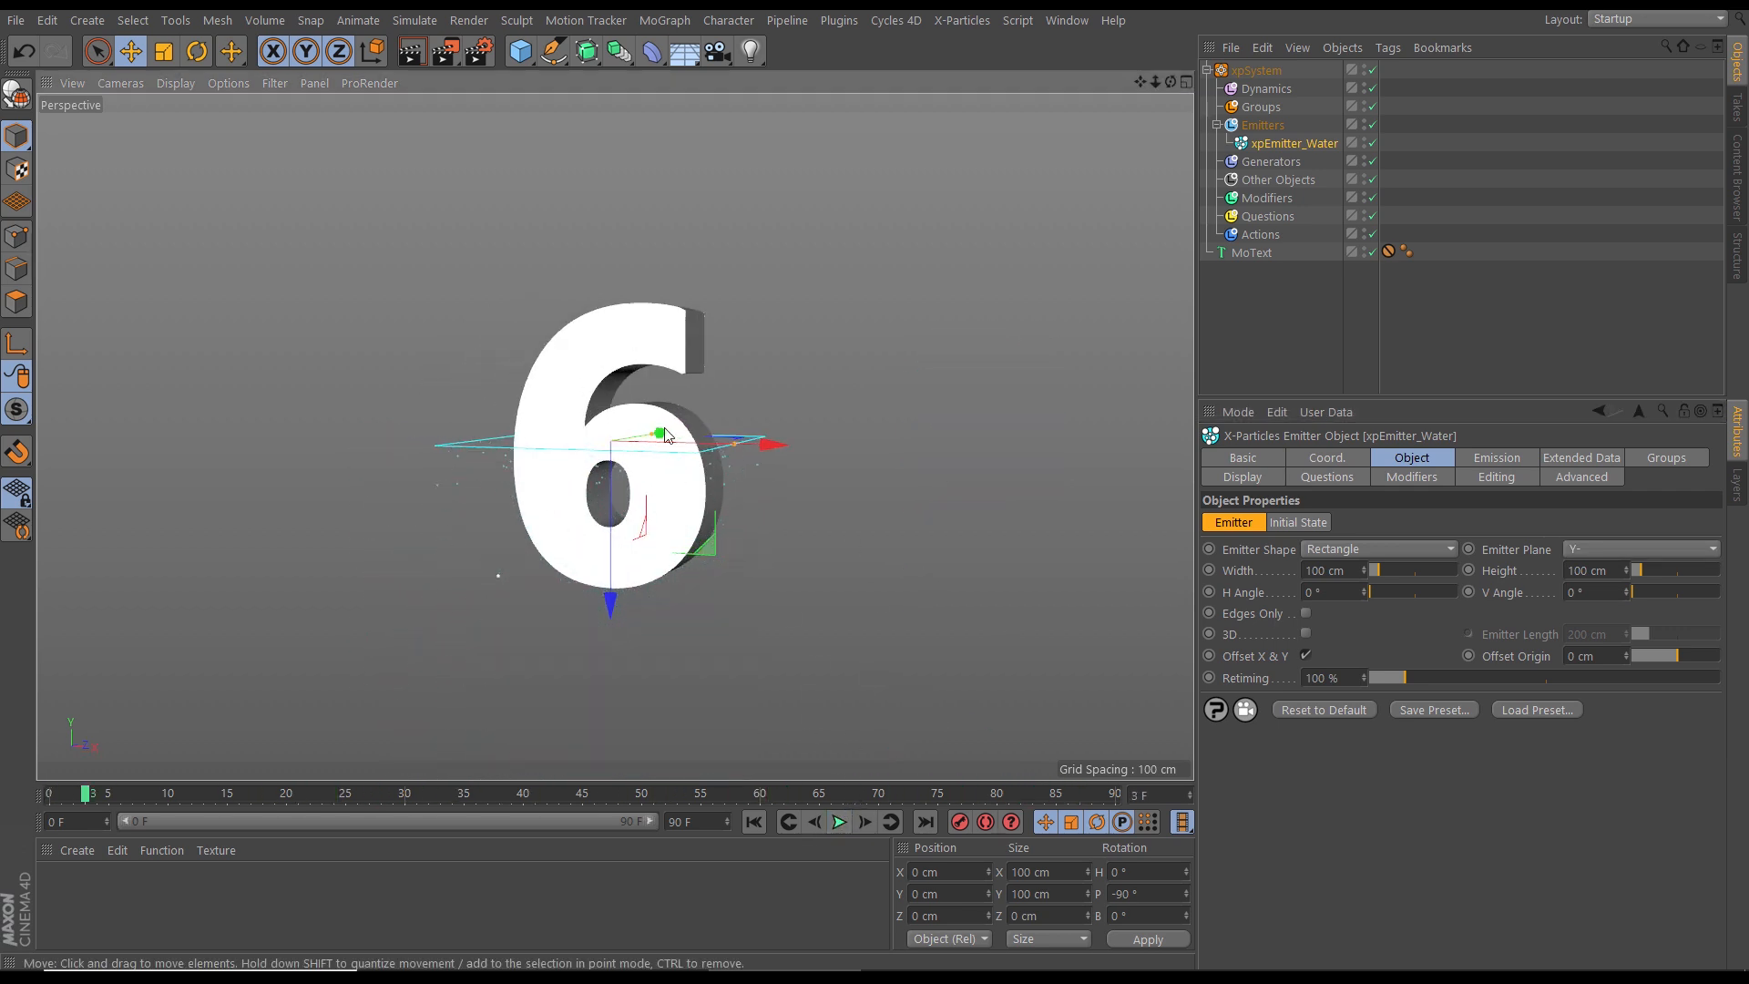
# Step: Add a Cinema 4D Display tag to the MoText object
pyautogui.click(1240, 257)
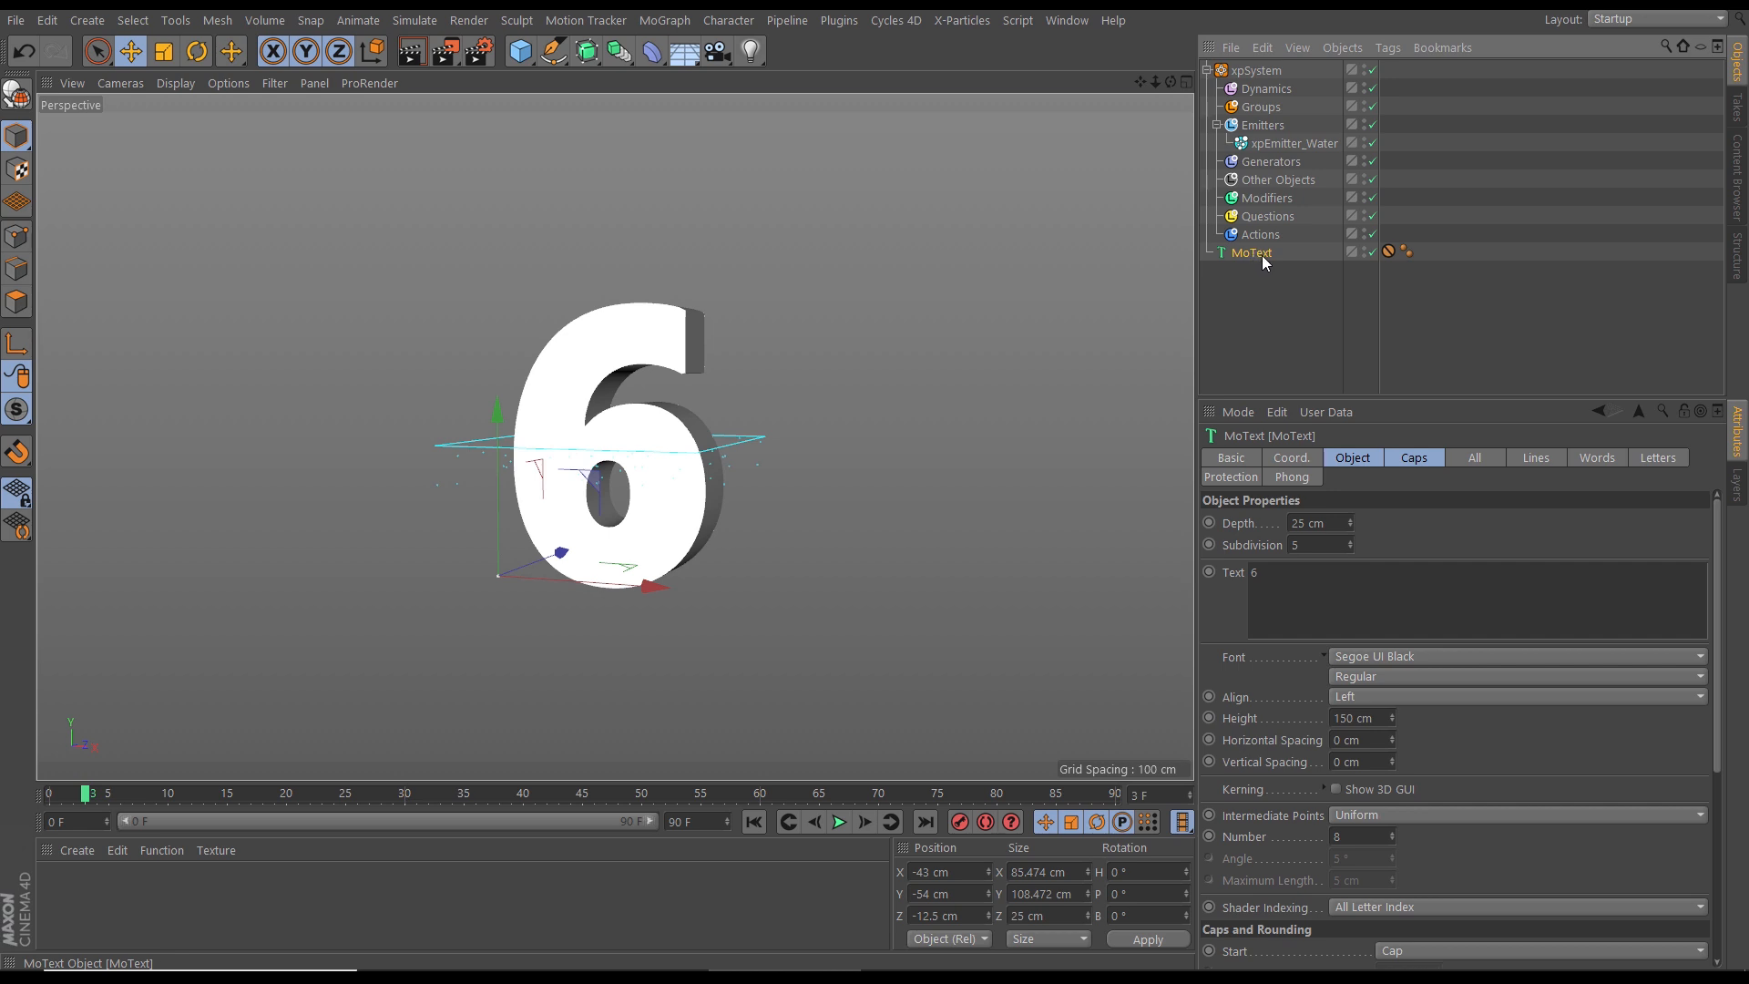
pyautogui.click(1389, 49)
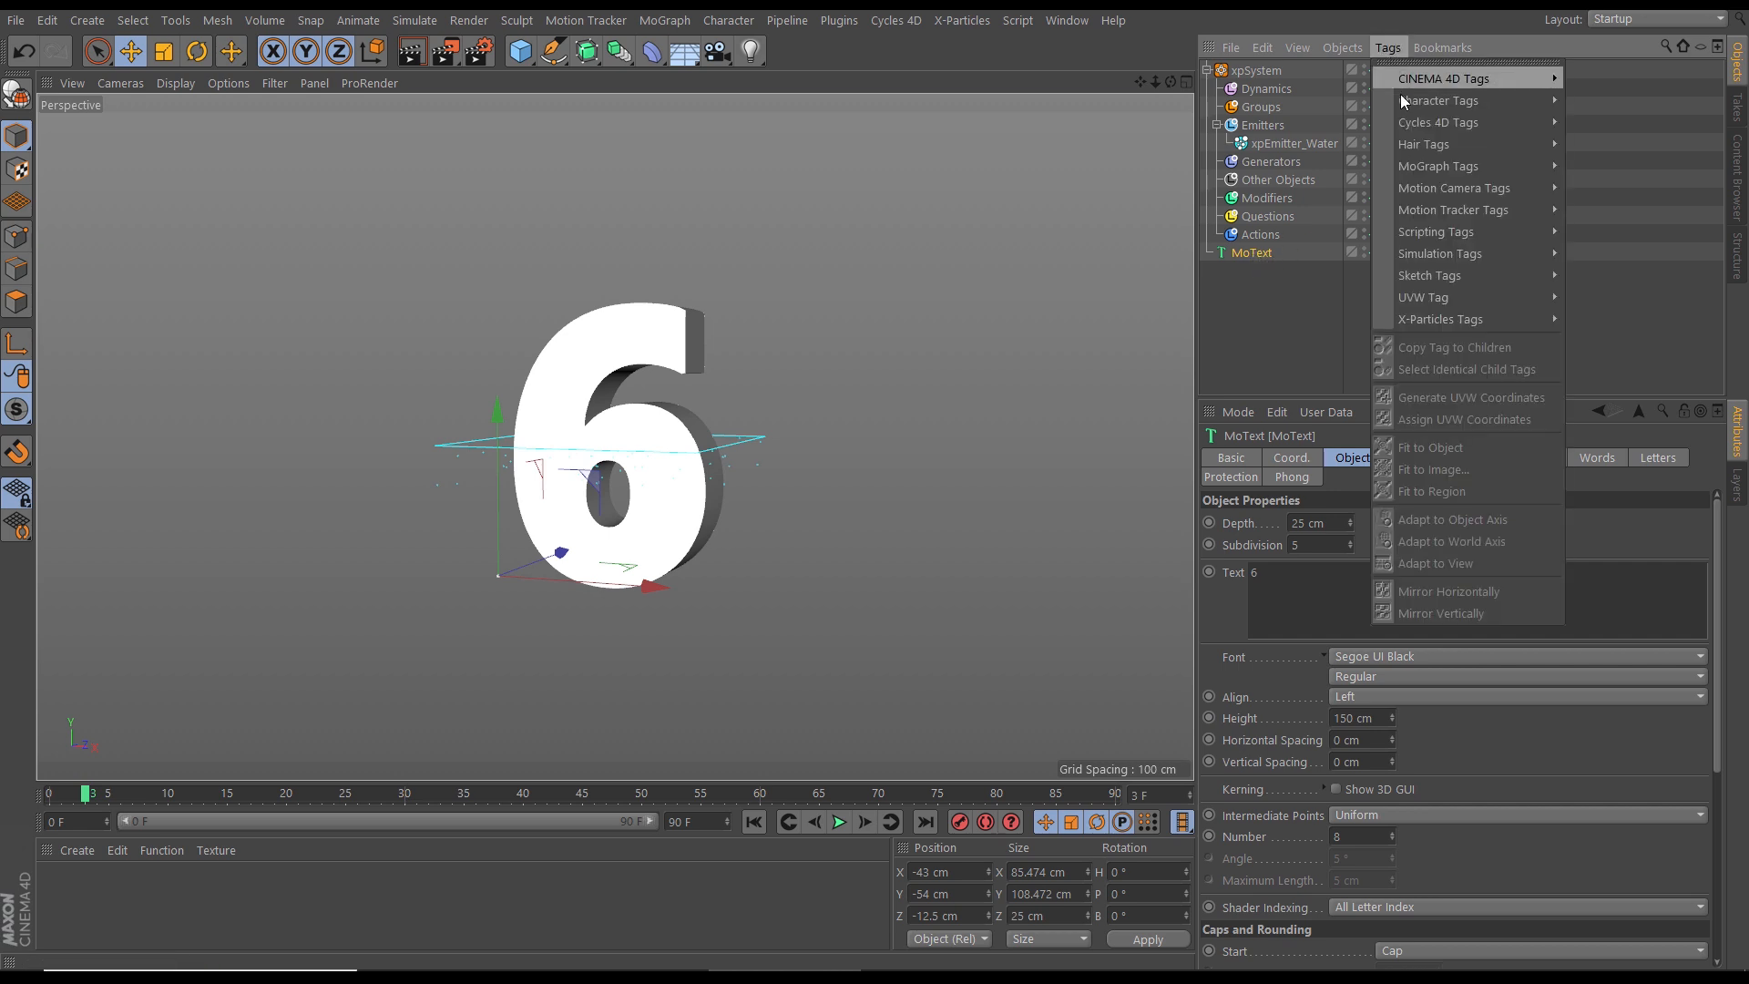
pyautogui.moveTo(1485, 80)
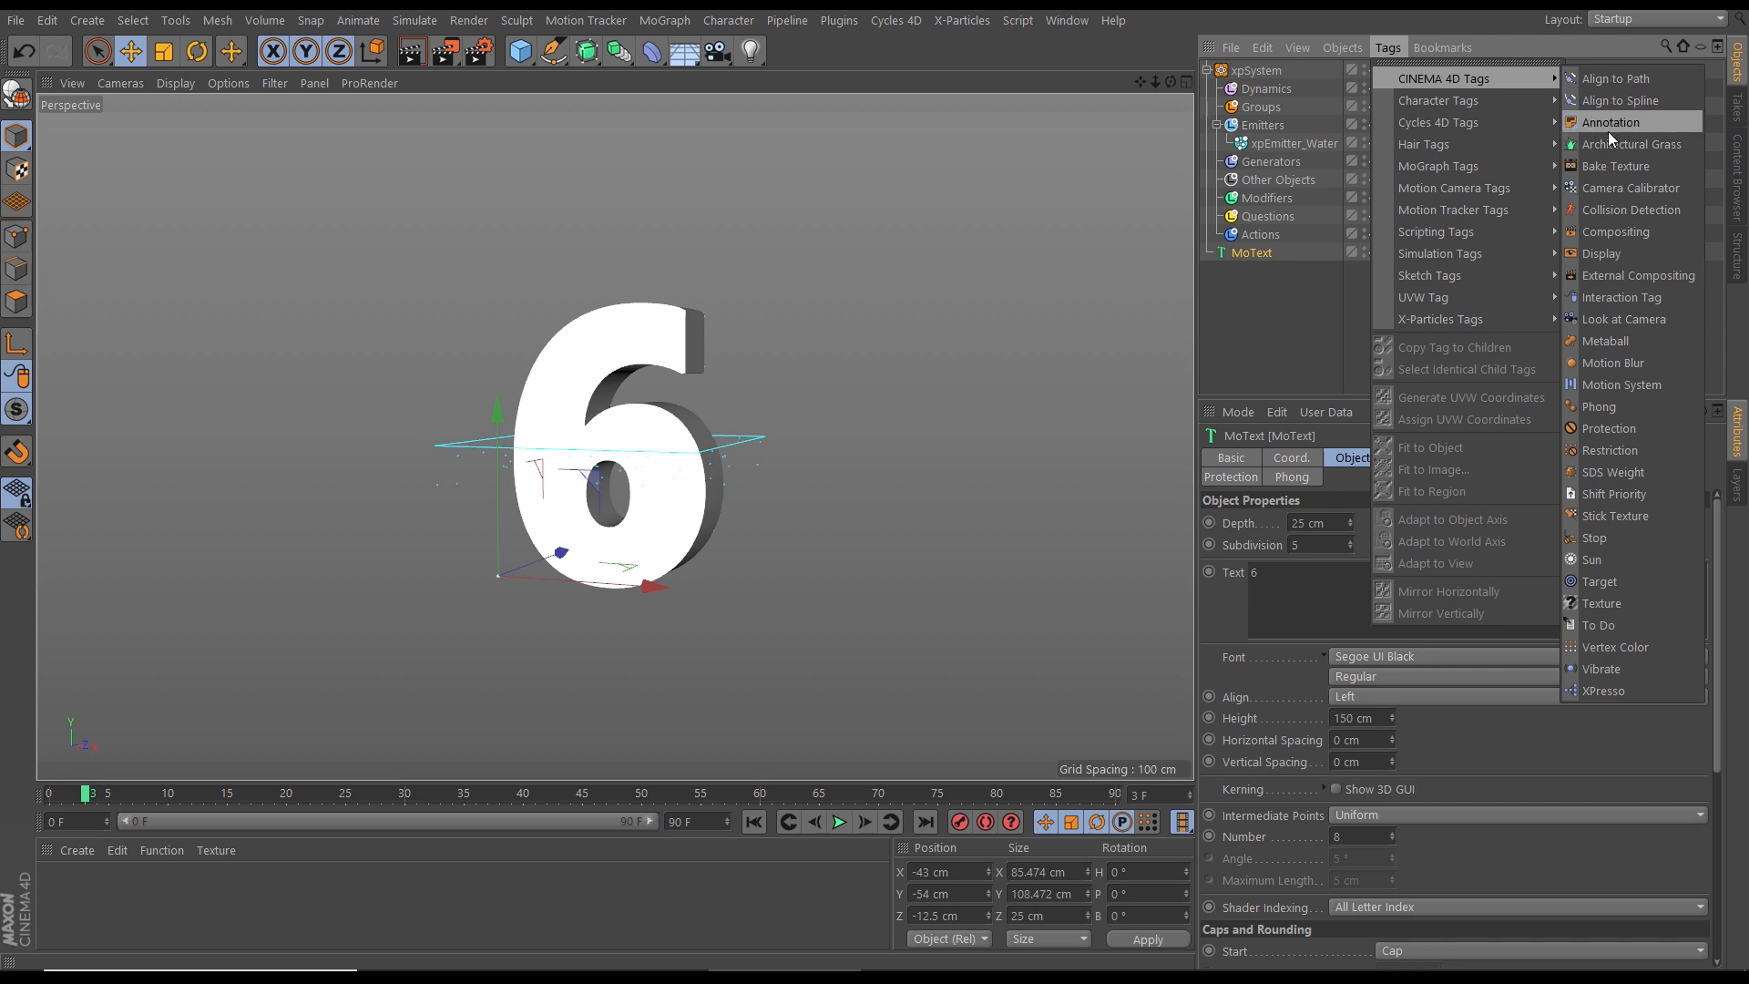
pyautogui.click(1600, 255)
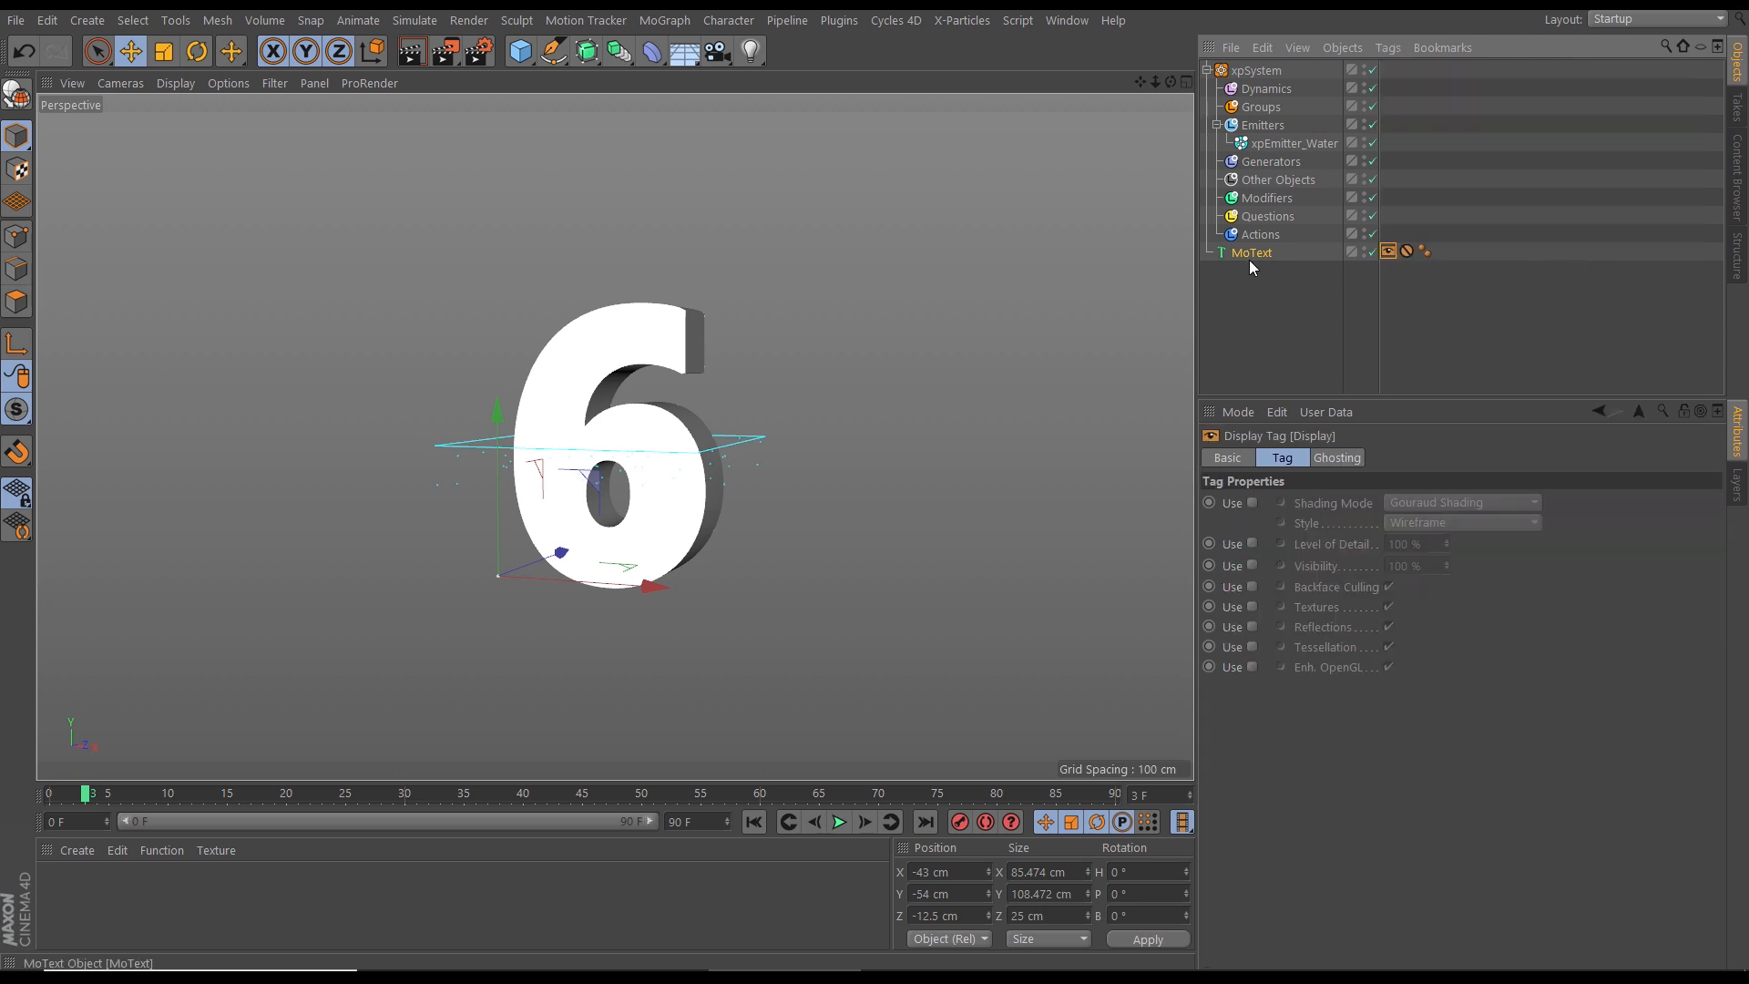
# Step: Enable the Display tag's shading override on the MoText and set the shading mode to Lines
pyautogui.click(1253, 503)
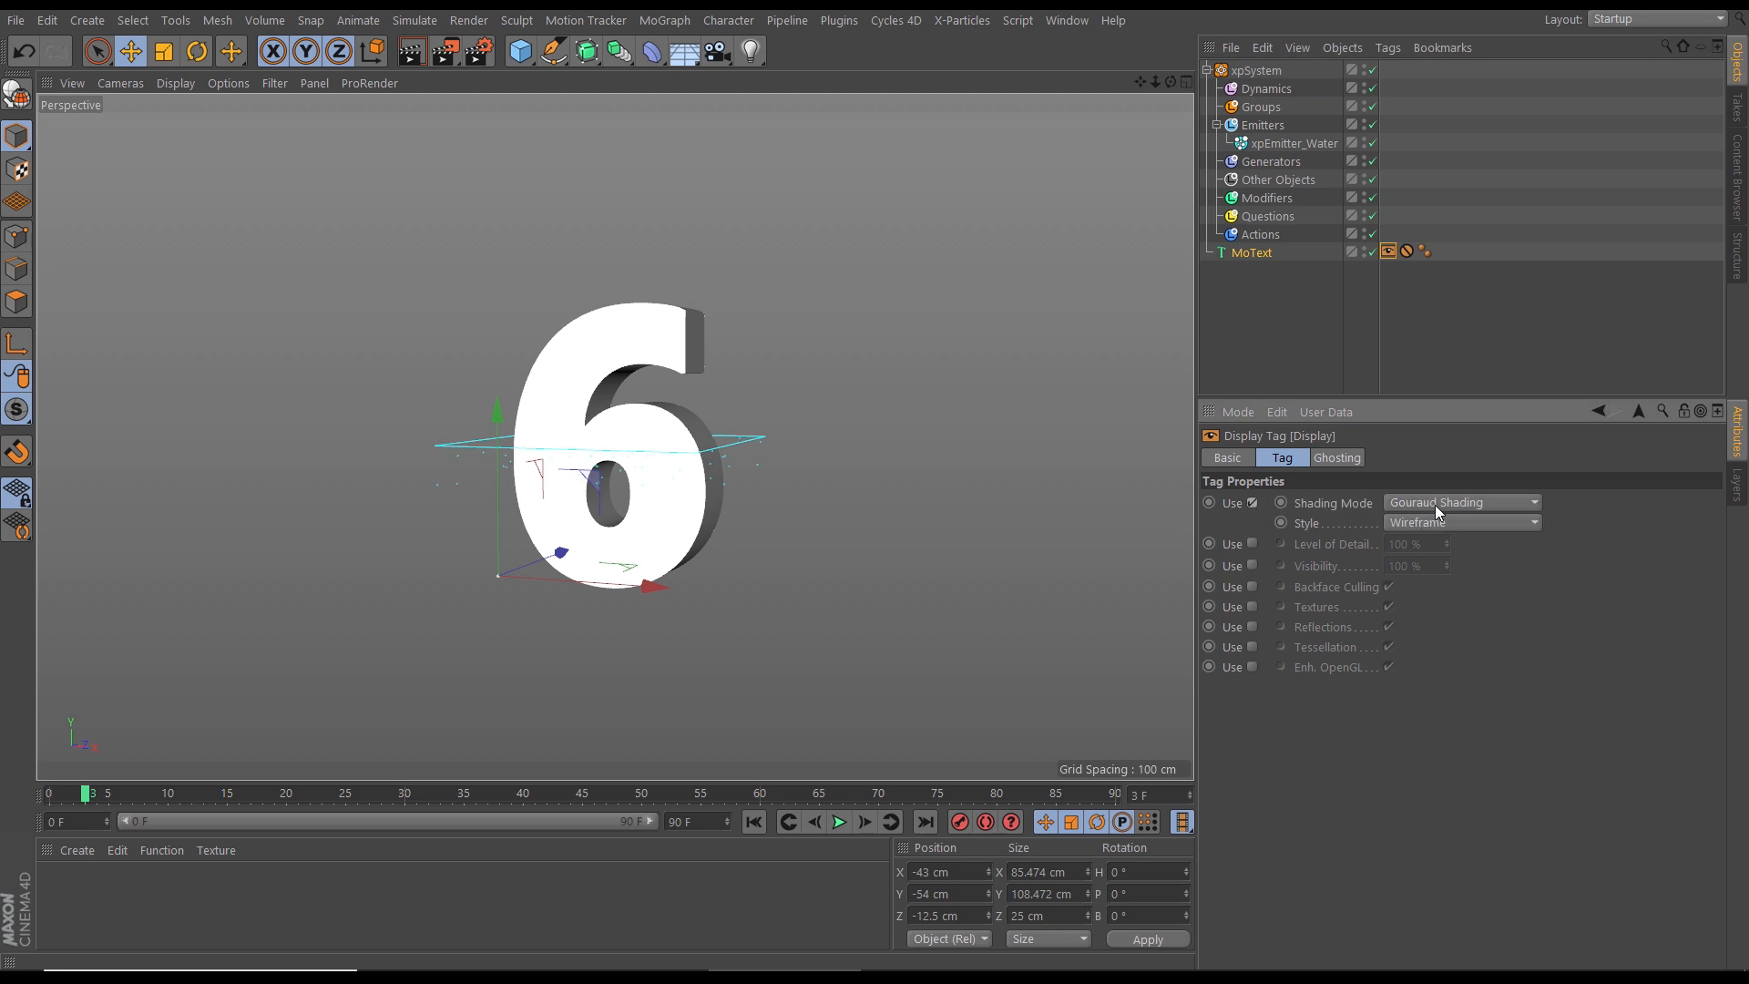
pyautogui.click(1463, 507)
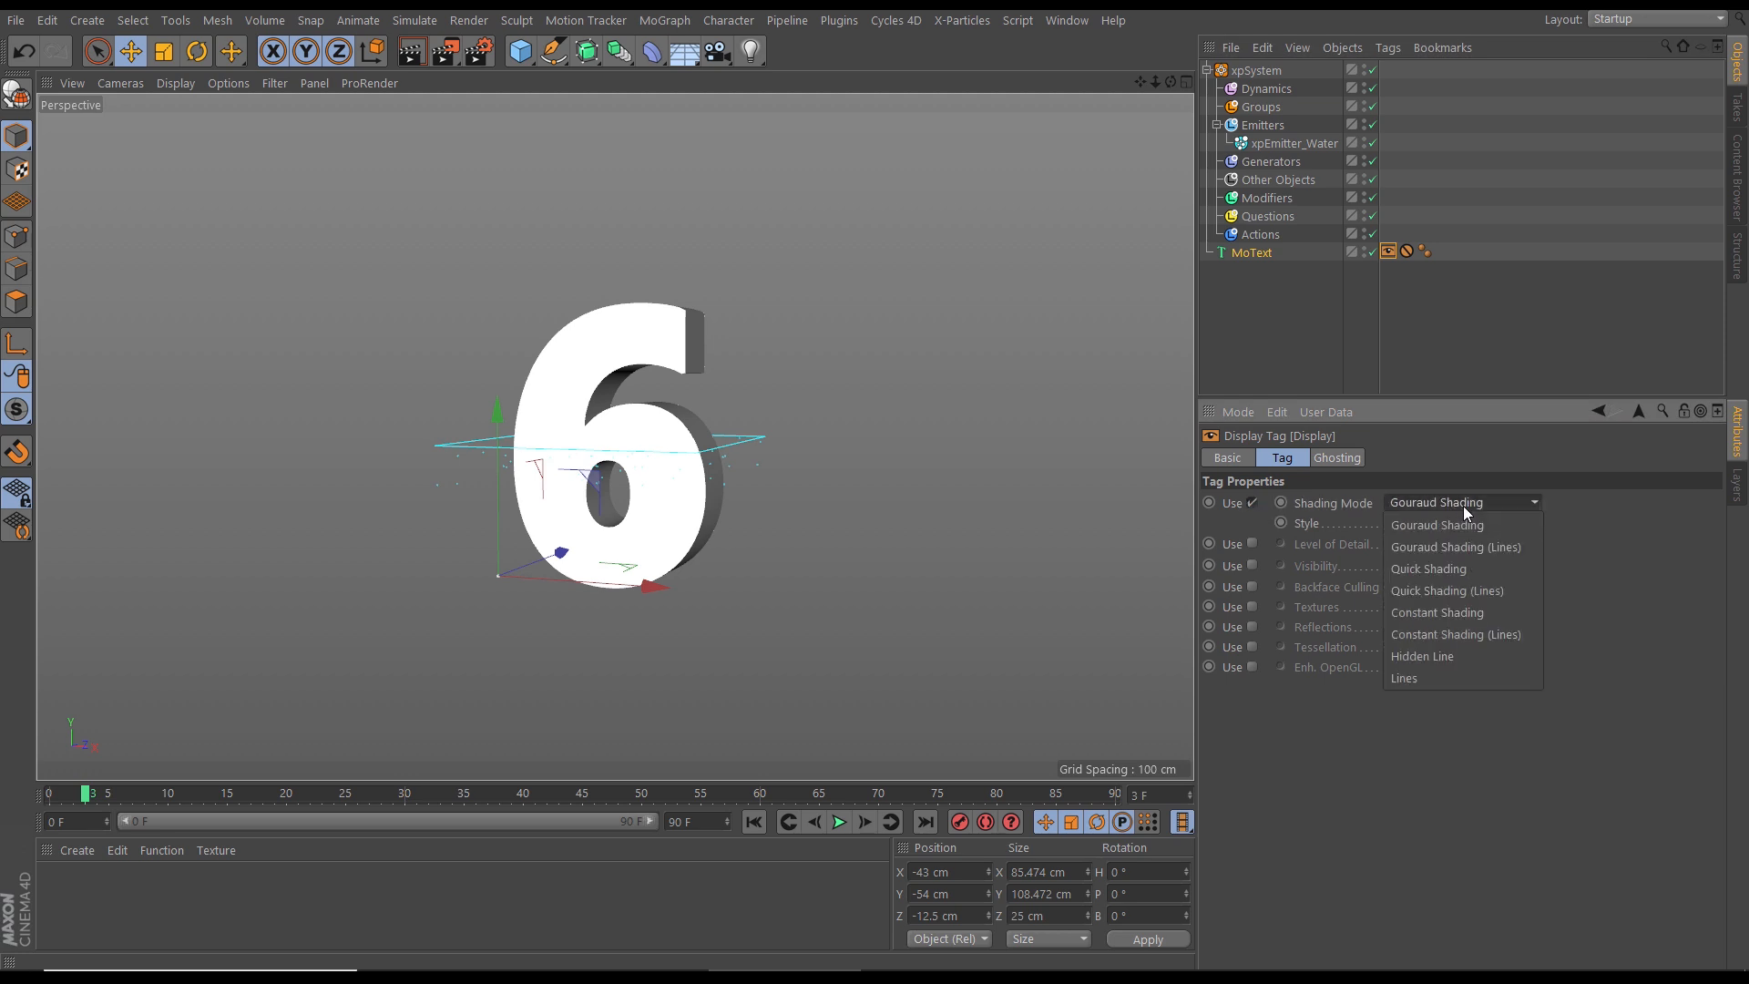
pyautogui.click(1397, 679)
pyautogui.keyDown('alt'); pyautogui.moveTo(593, 377); pyautogui.dragTo(649, 474); pyautogui.keyUp('alt')
pyautogui.scroll(2, 701, 399)
pyautogui.scroll(1, 700, 399)
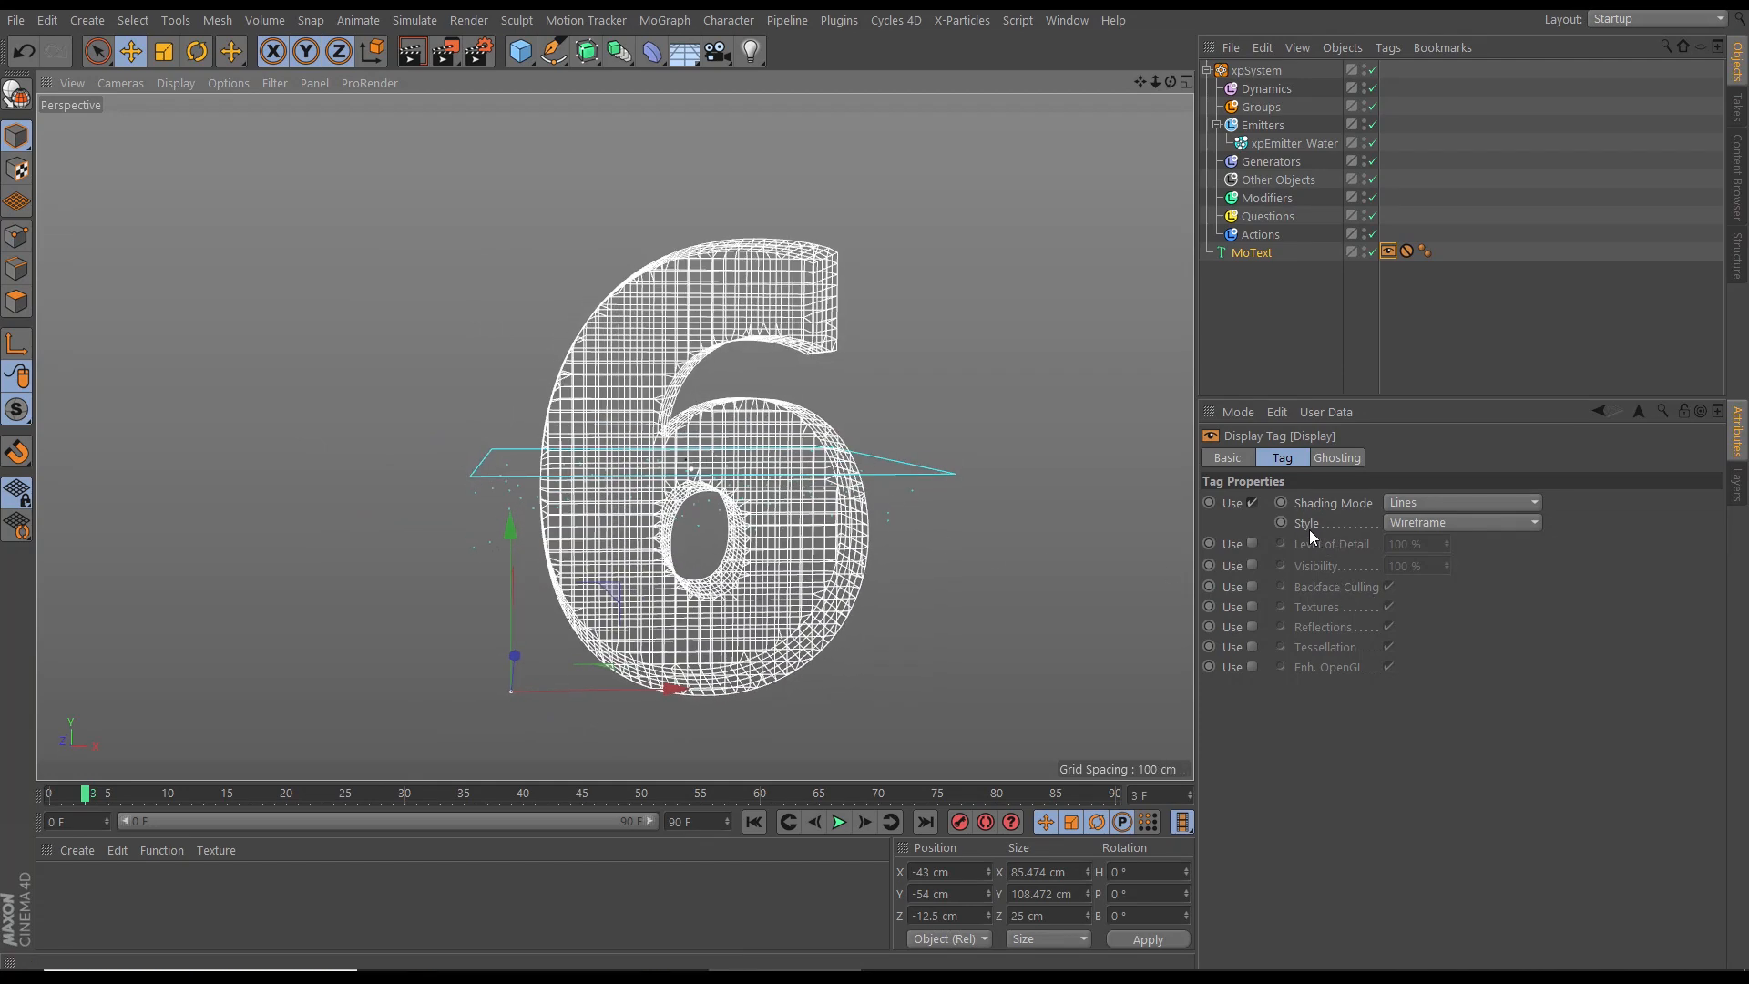
# Step: Set the MoText Display tag's style to Isoparms
pyautogui.click(1414, 523)
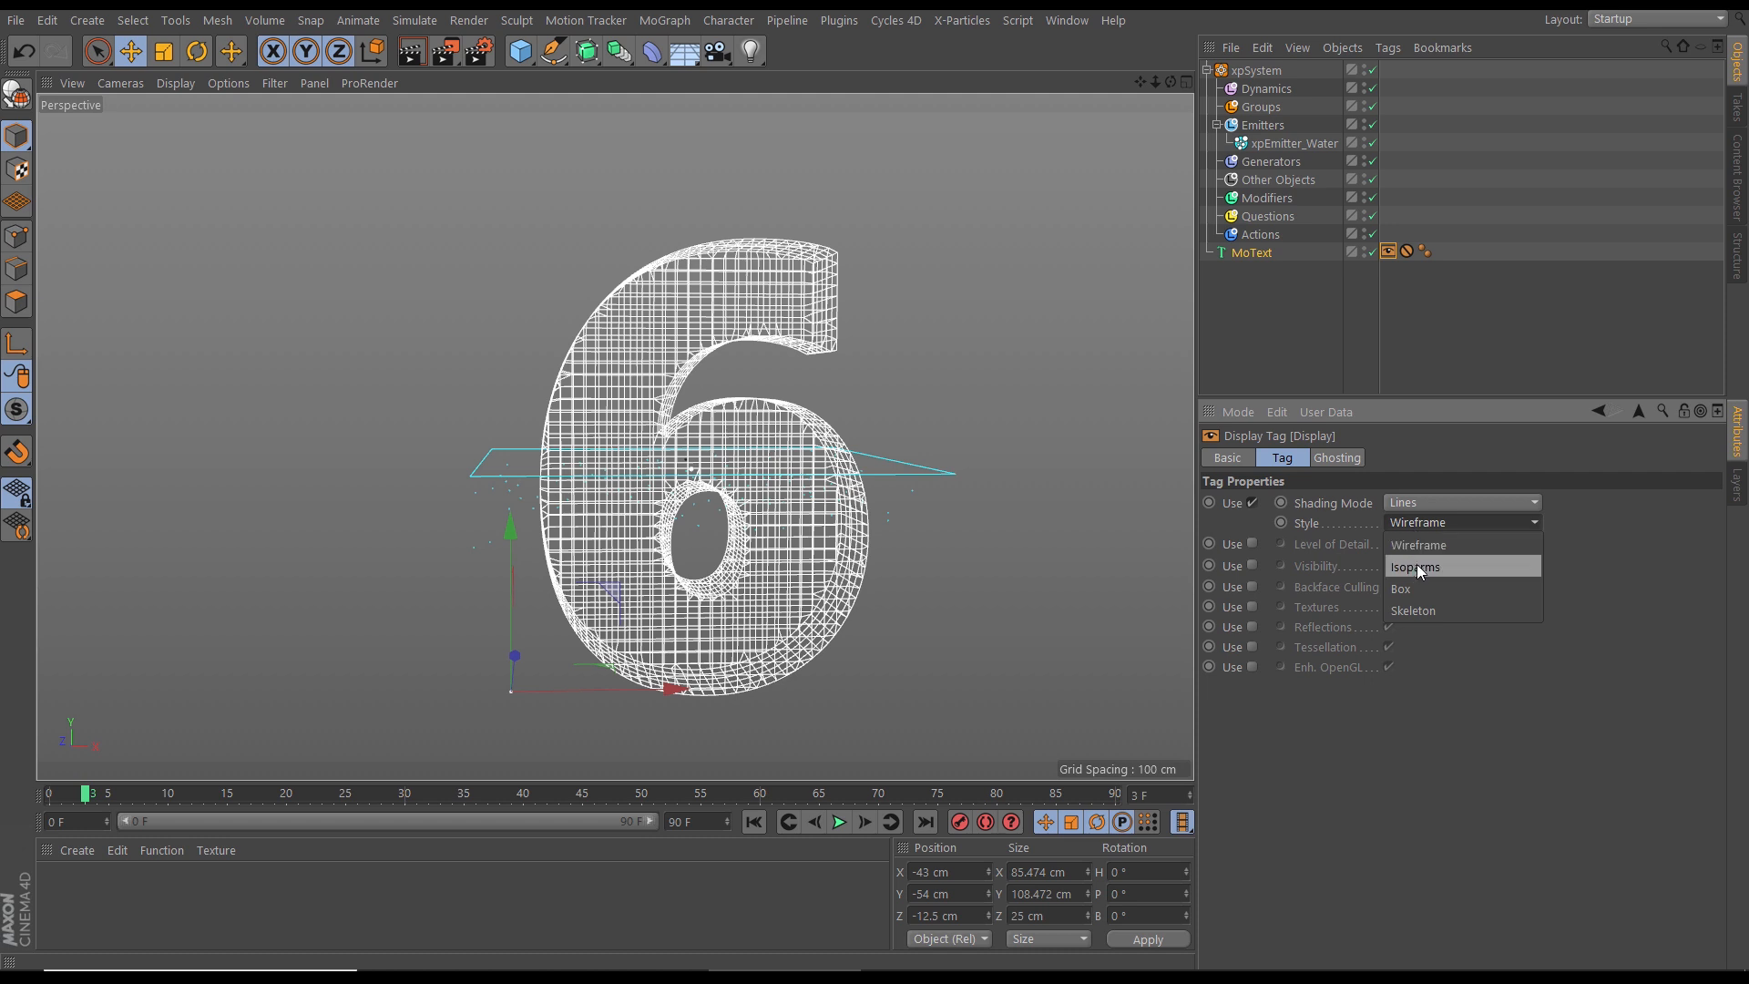
pyautogui.click(1409, 566)
pyautogui.scroll(-3, 787, 431)
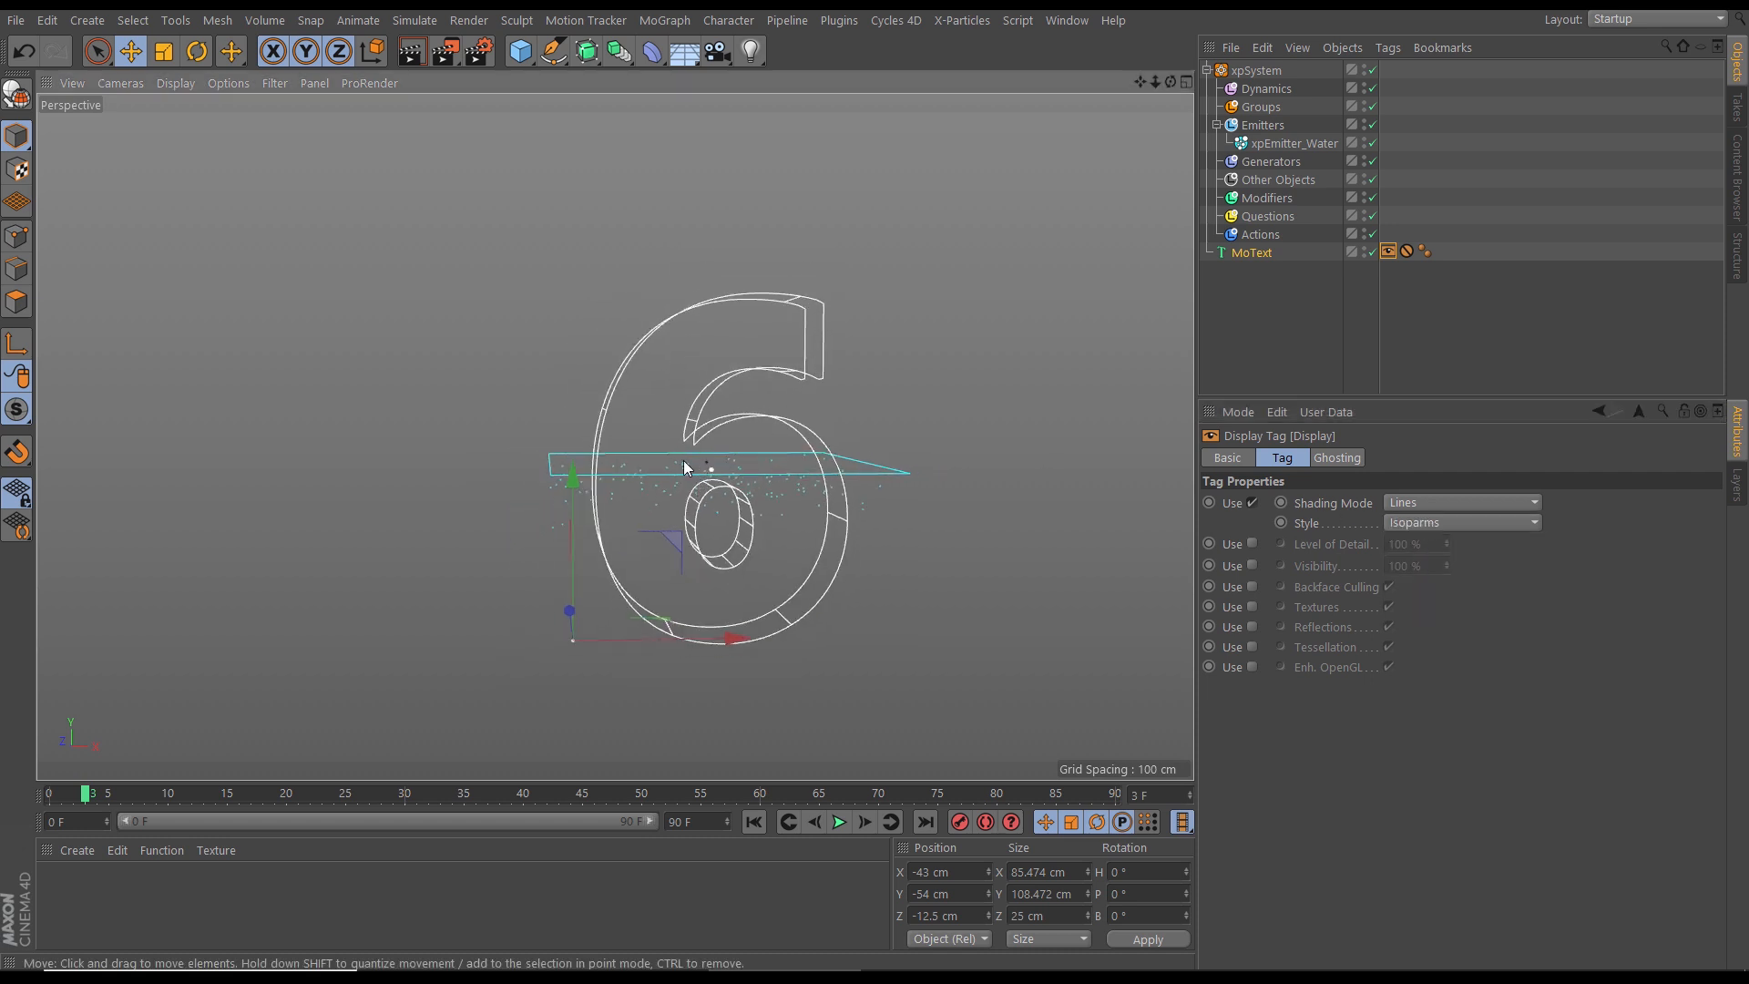
pyautogui.keyDown('alt'); pyautogui.moveTo(779, 452); pyautogui.dragTo(636, 433); pyautogui.keyUp('alt')
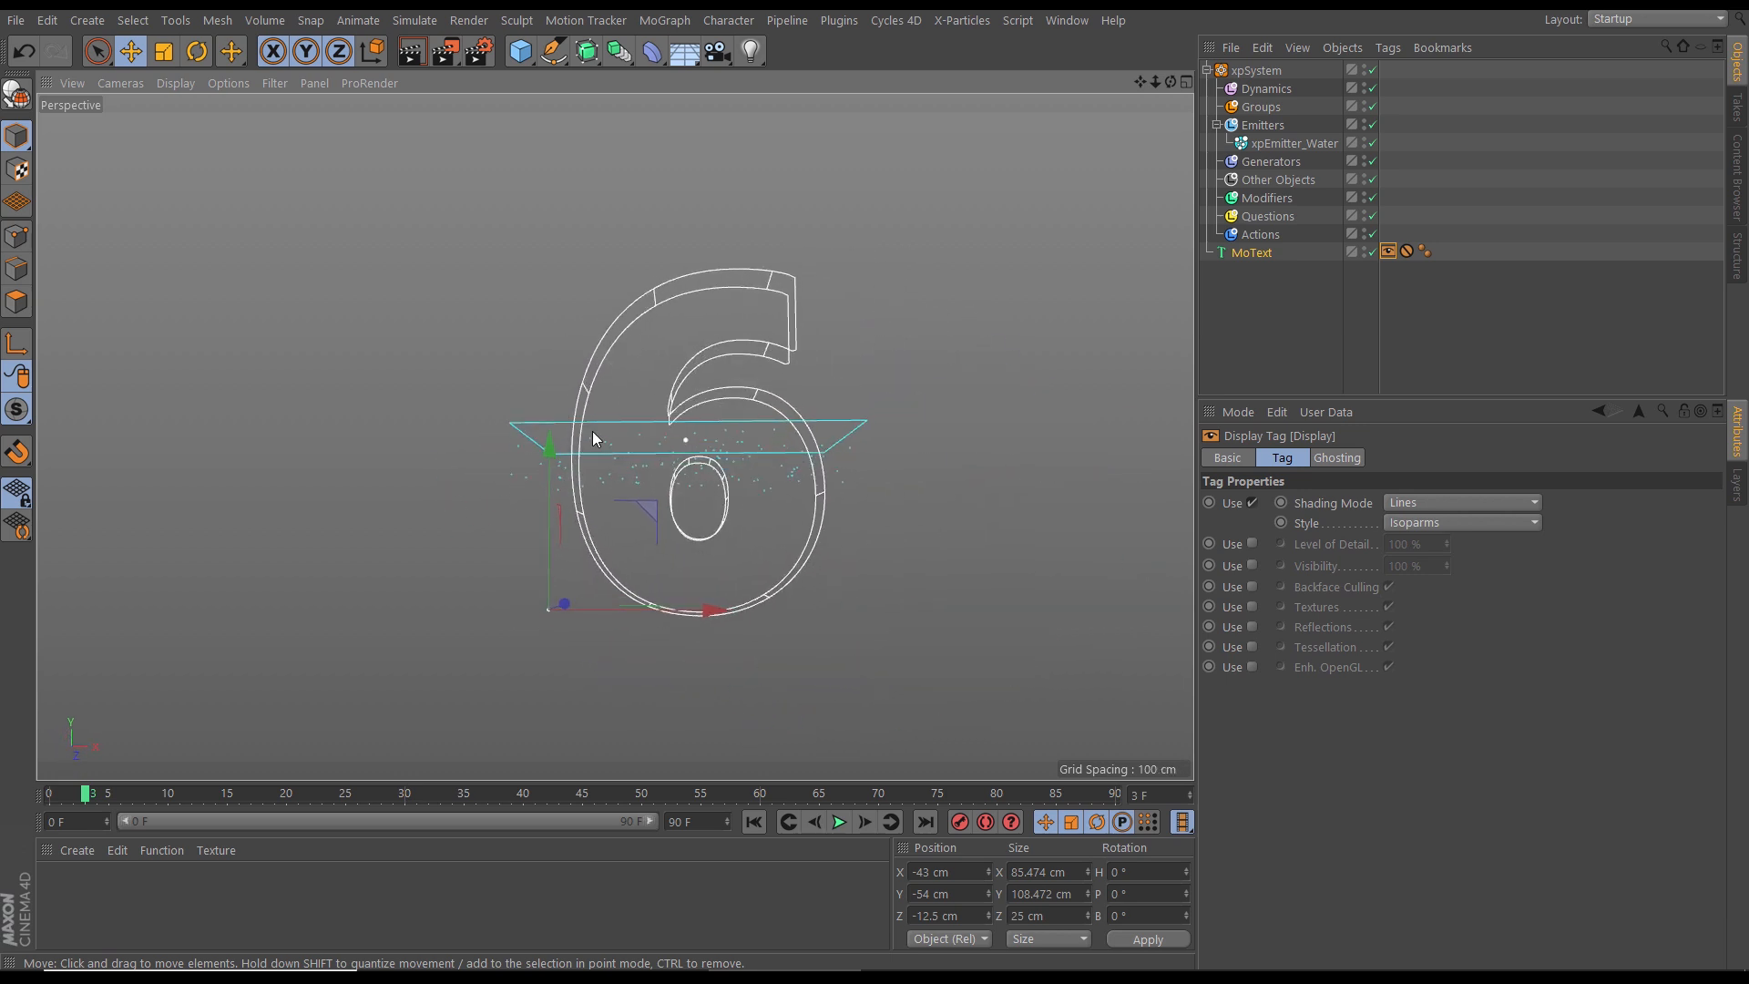
# Step: Resize the water emitter to about 23 by 15 cm and place it inside the 6's base at about X 7 cm, Y -36 cm
pyautogui.keyDown('alt'); pyautogui.moveTo(765, 507); pyautogui.dragTo(656, 510); pyautogui.keyUp('alt')
pyautogui.click(1326, 145)
pyautogui.click(755, 824)
pyautogui.click(838, 823)
pyautogui.keyDown('alt'); pyautogui.moveTo(722, 510); pyautogui.dragTo(768, 499); pyautogui.keyUp('alt')
pyautogui.keyDown('alt'); pyautogui.moveTo(768, 500); pyautogui.dragTo(902, 510, button='right'); pyautogui.keyUp('alt')
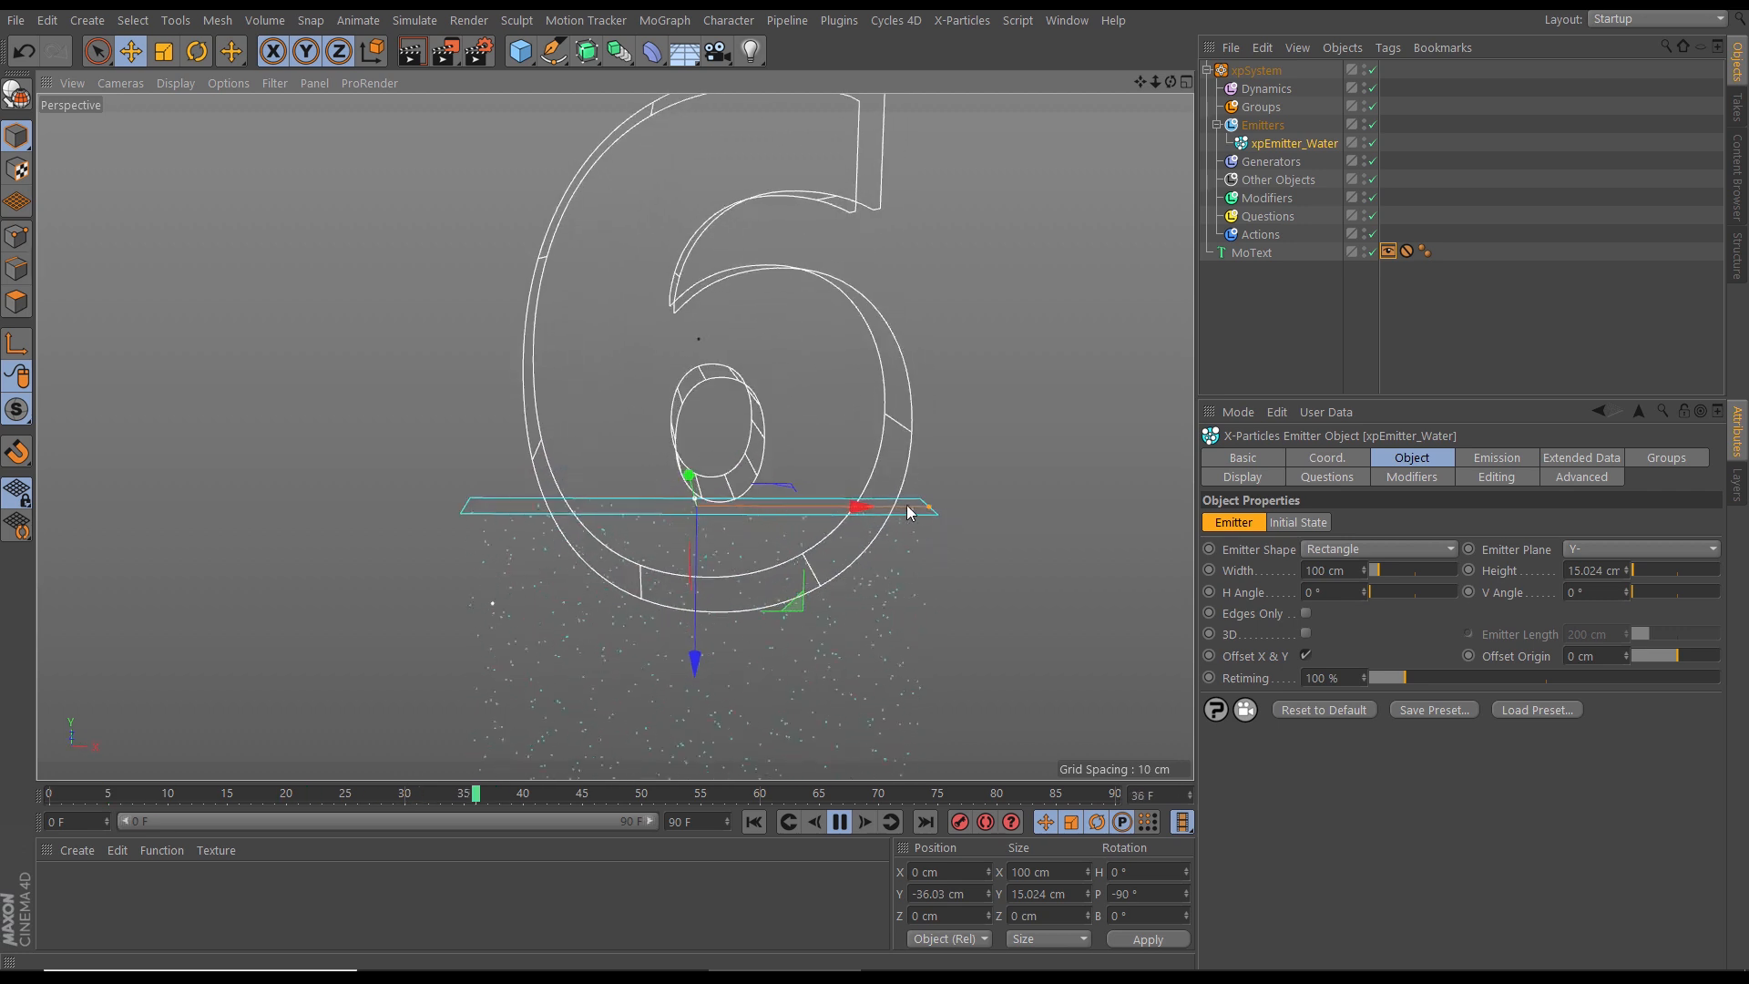
pyautogui.moveTo(931, 505); pyautogui.dragTo(750, 508)
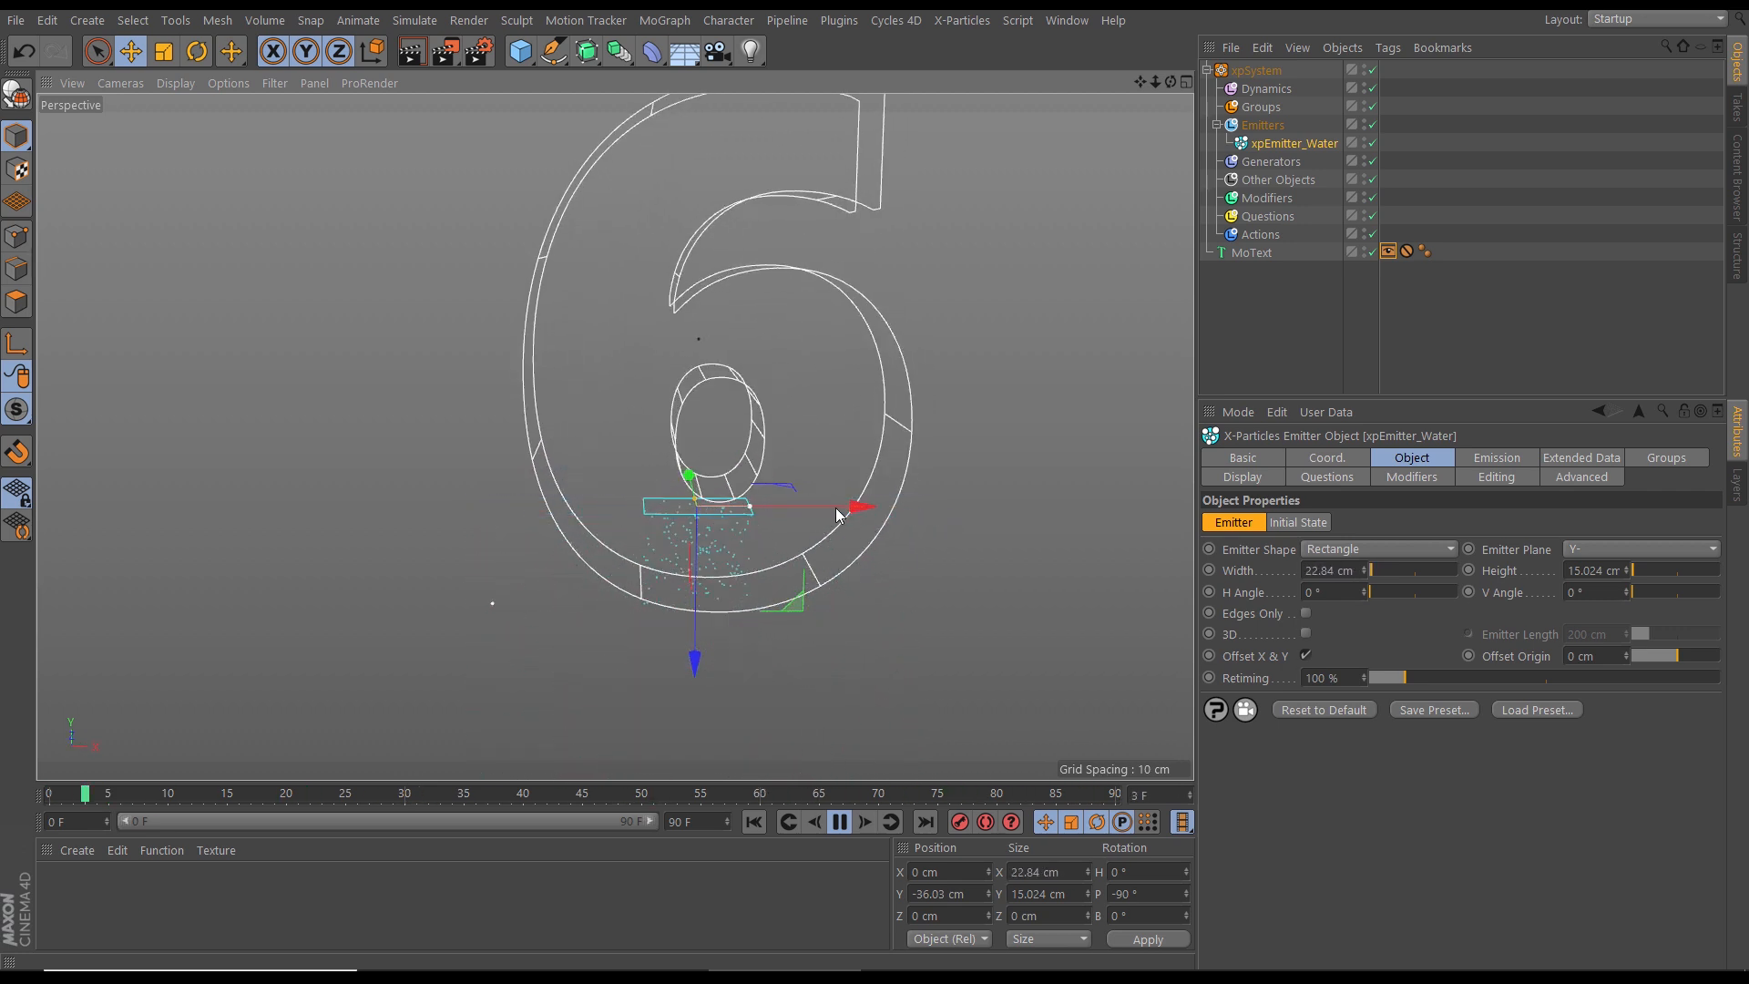
pyautogui.moveTo(870, 513); pyautogui.dragTo(831, 539)
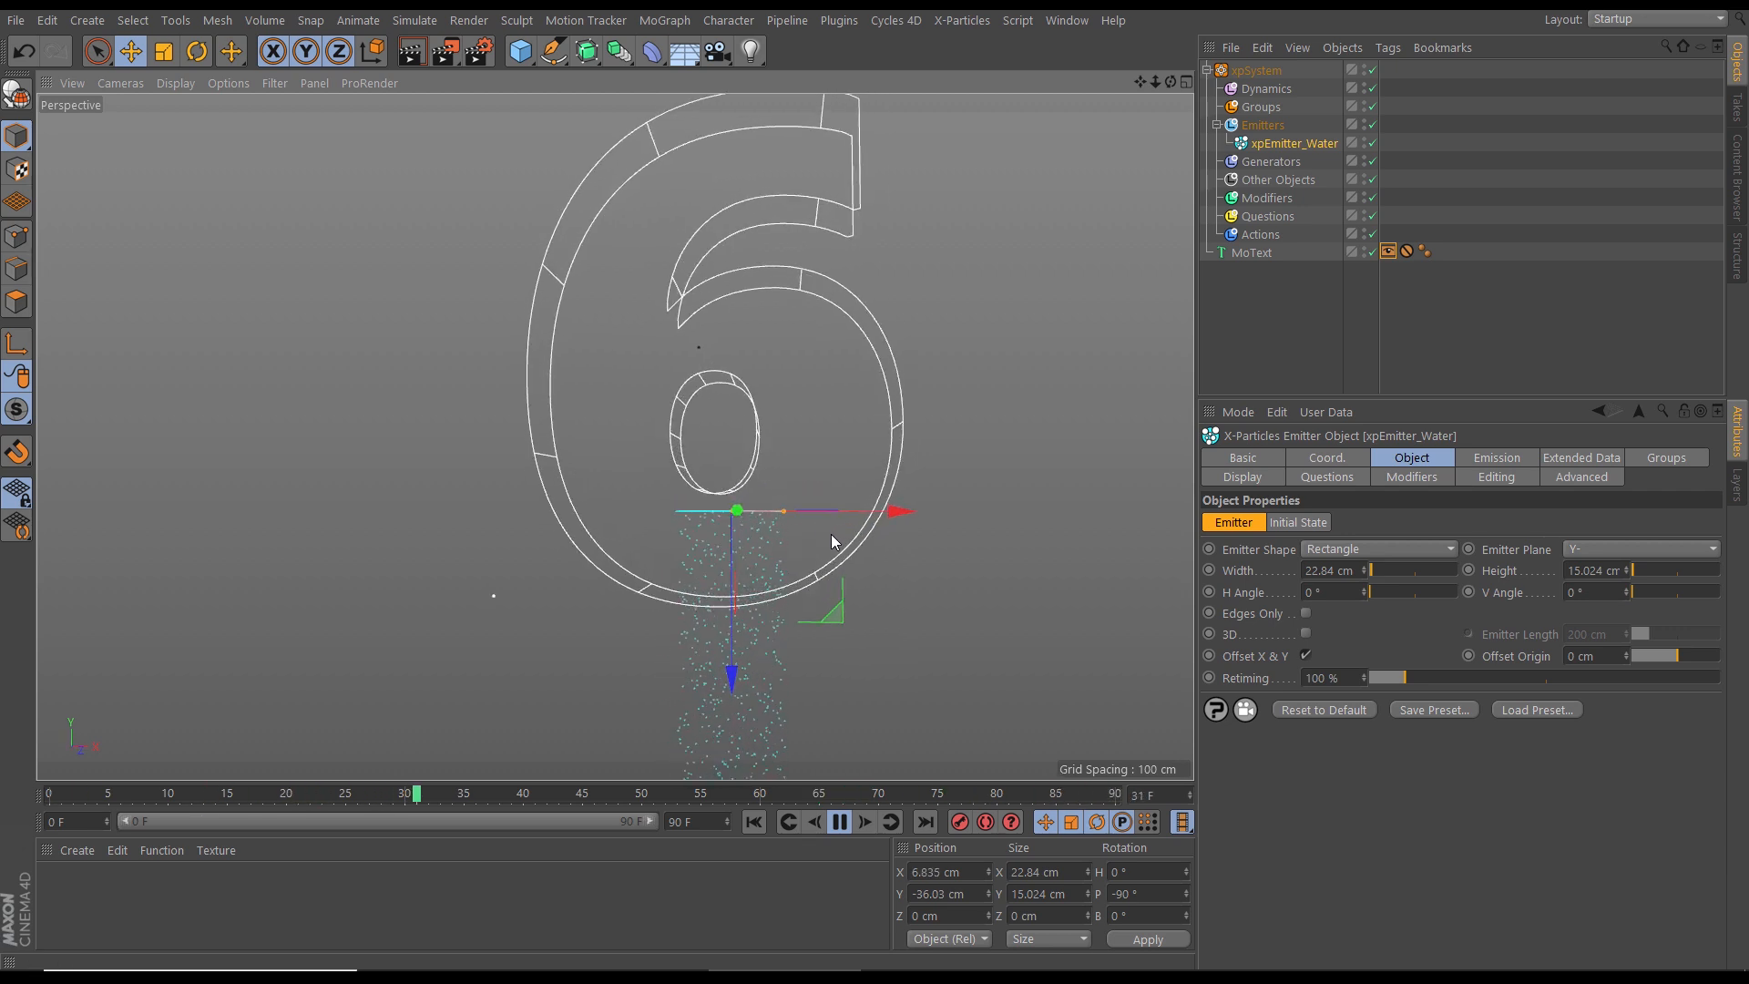
# Step: Add an xpCollider tag to the MoText and restart the simulation from the first frame
pyautogui.scroll(-5, 875, 429)
pyautogui.keyDown('alt'); pyautogui.moveTo(765, 492); pyautogui.dragTo(621, 469); pyautogui.keyUp('alt')
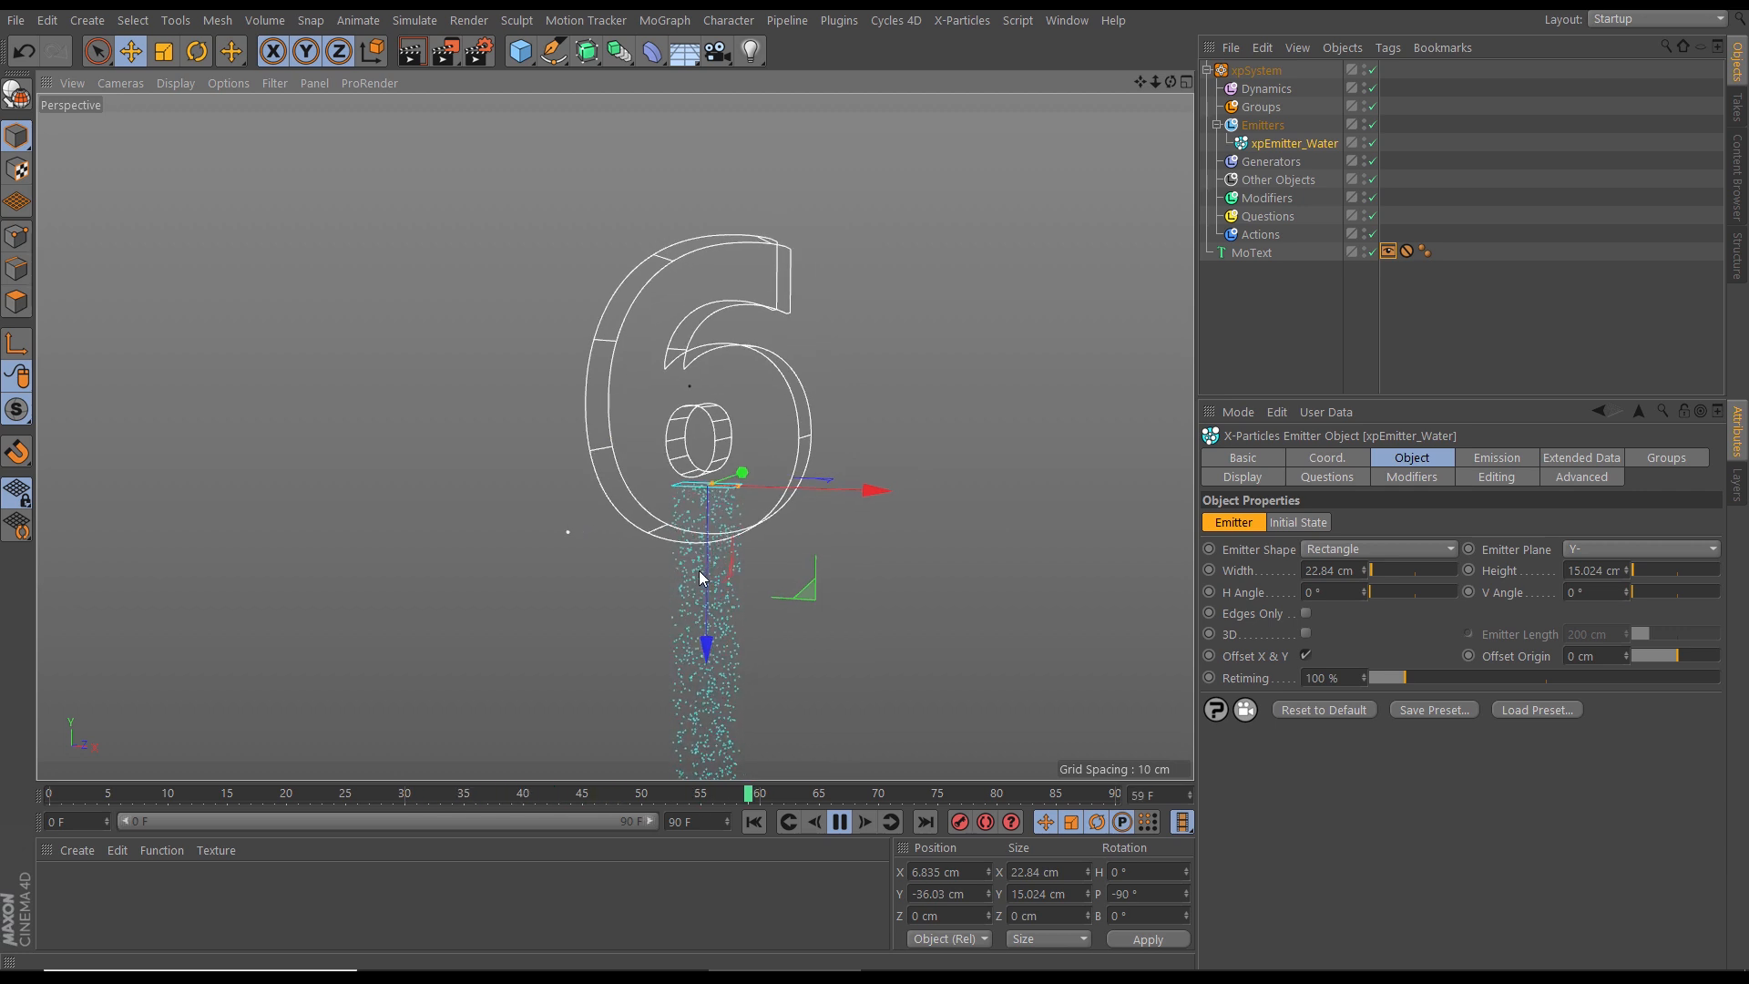
pyautogui.keyDown('alt'); pyautogui.moveTo(703, 572); pyautogui.dragTo(602, 619, button='middle'); pyautogui.keyUp('alt')
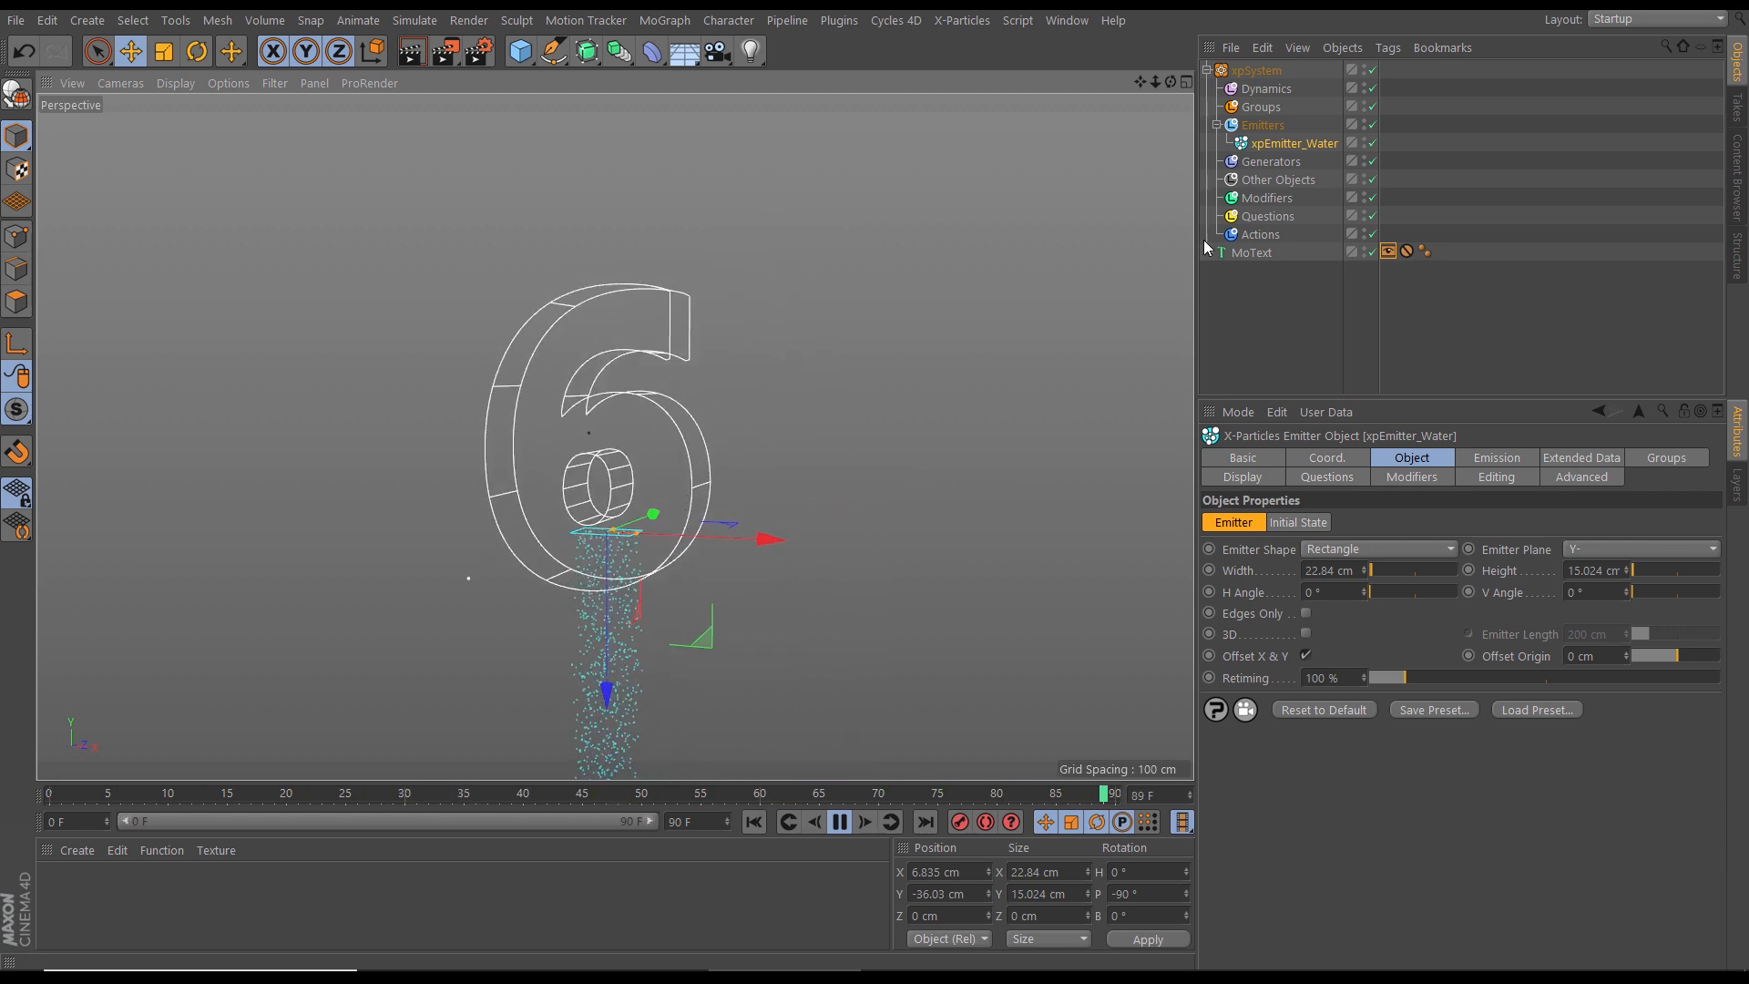
pyautogui.click(1250, 253)
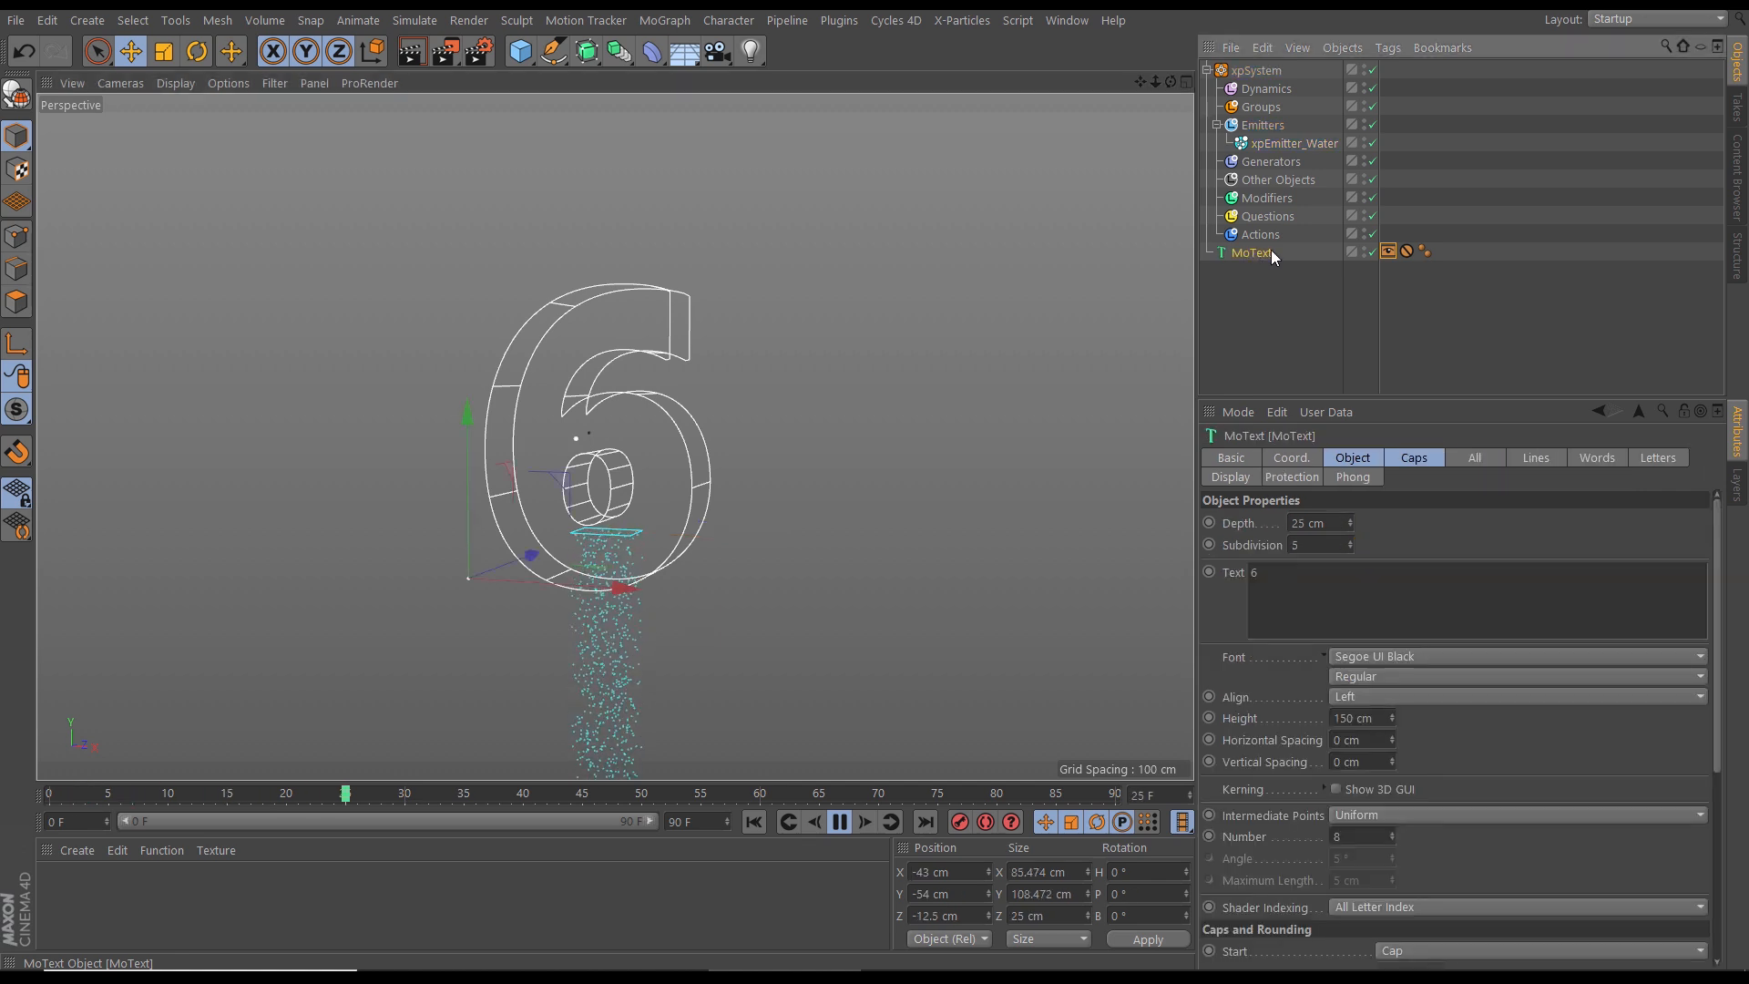
pyautogui.click(1394, 49)
pyautogui.moveTo(1428, 320)
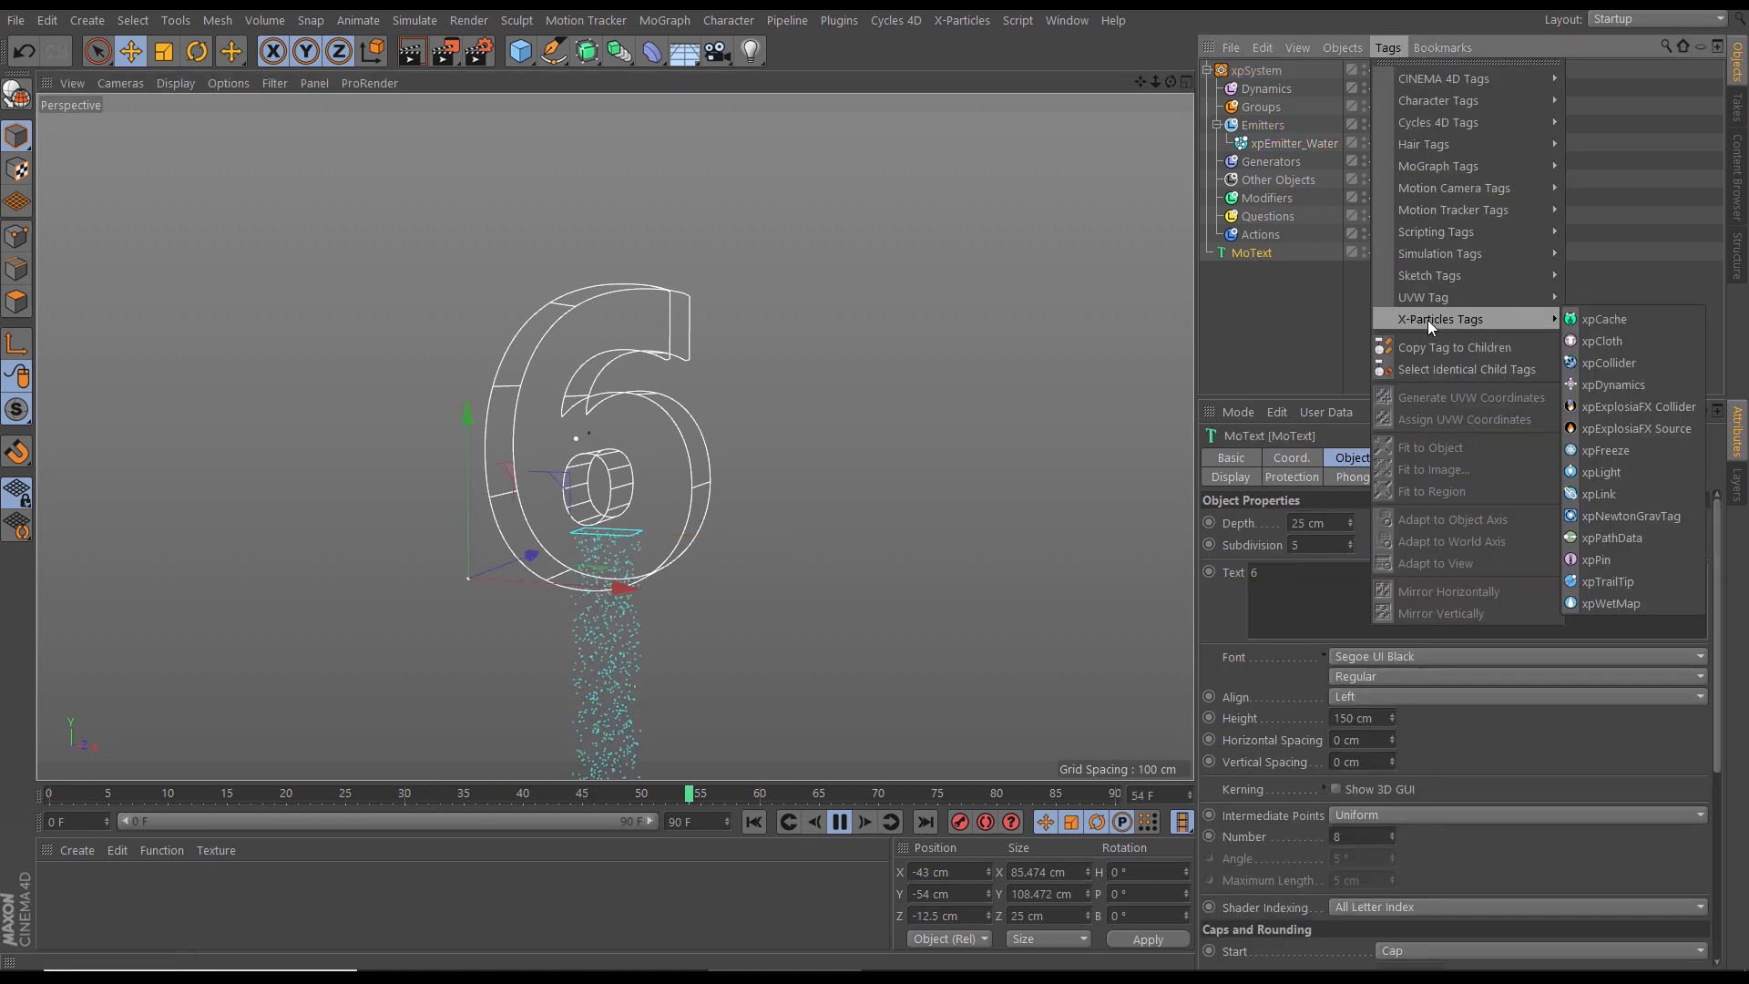
pyautogui.click(1609, 364)
pyautogui.click(754, 823)
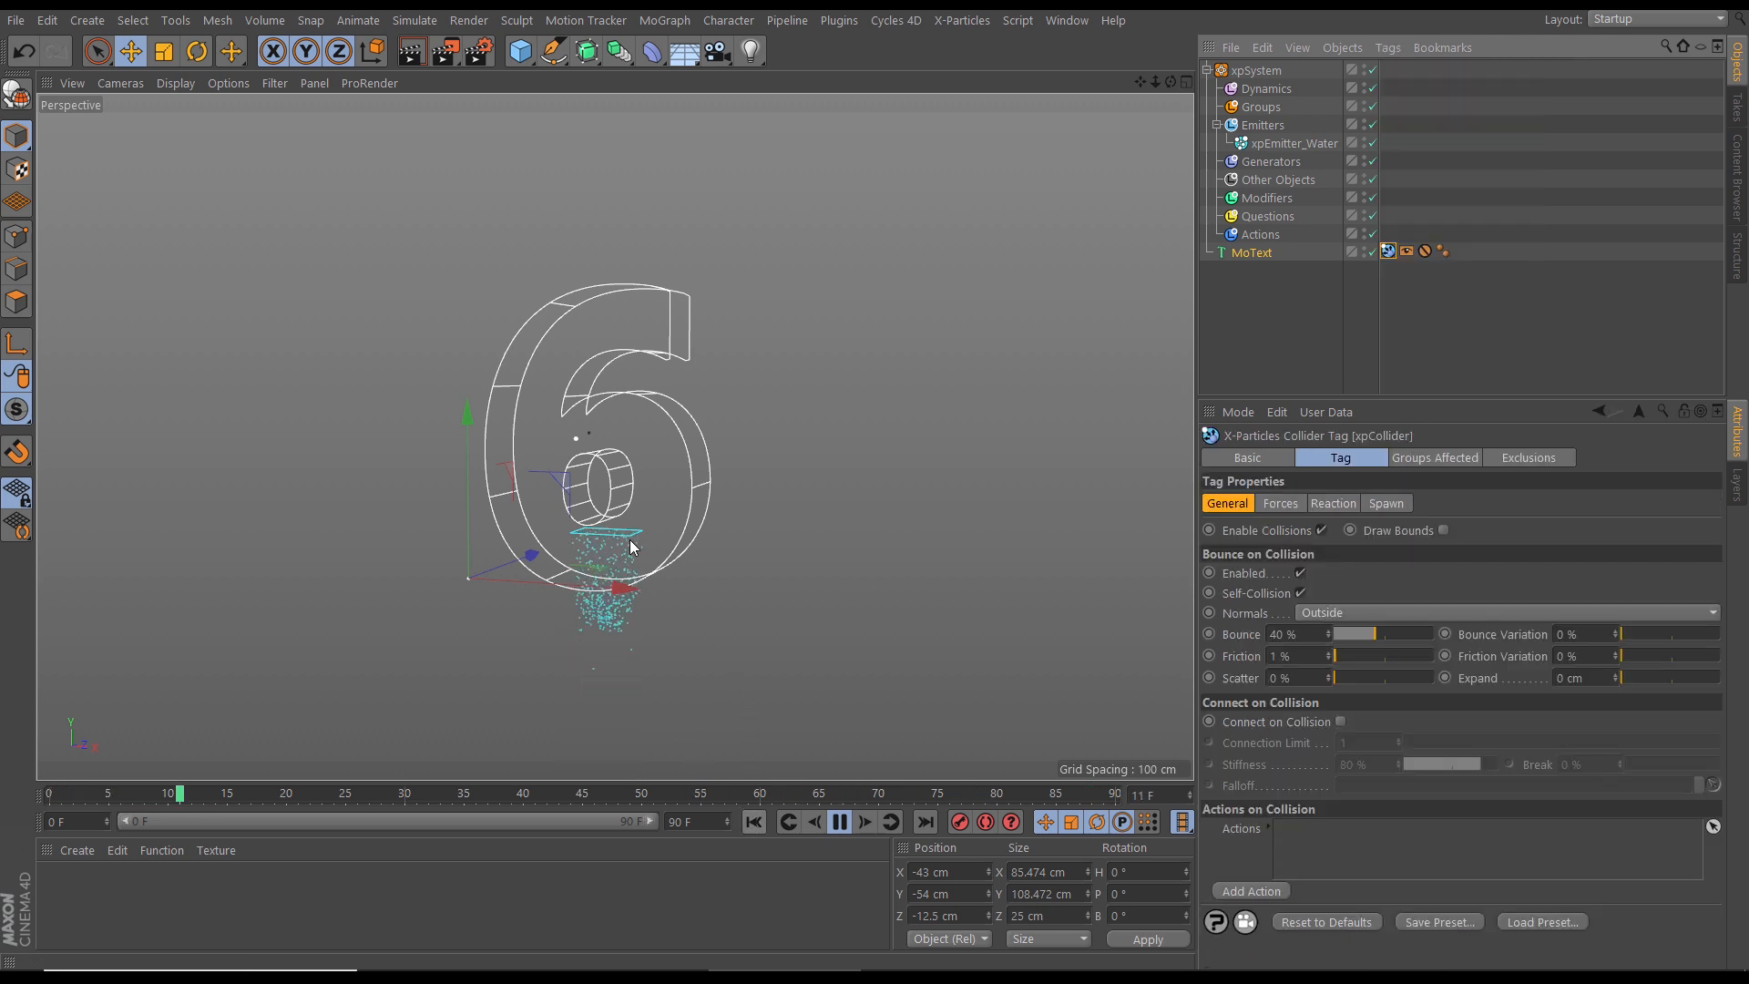
# Step: Set the xpCollider tag's collision normals to Inside so the particles are contained within the 6
pyautogui.keyDown('alt'); pyautogui.moveTo(655, 588); pyautogui.dragTo(666, 578); pyautogui.keyUp('alt')
pyautogui.keyDown('alt'); pyautogui.moveTo(665, 578); pyautogui.dragTo(769, 533, button='right'); pyautogui.keyUp('alt')
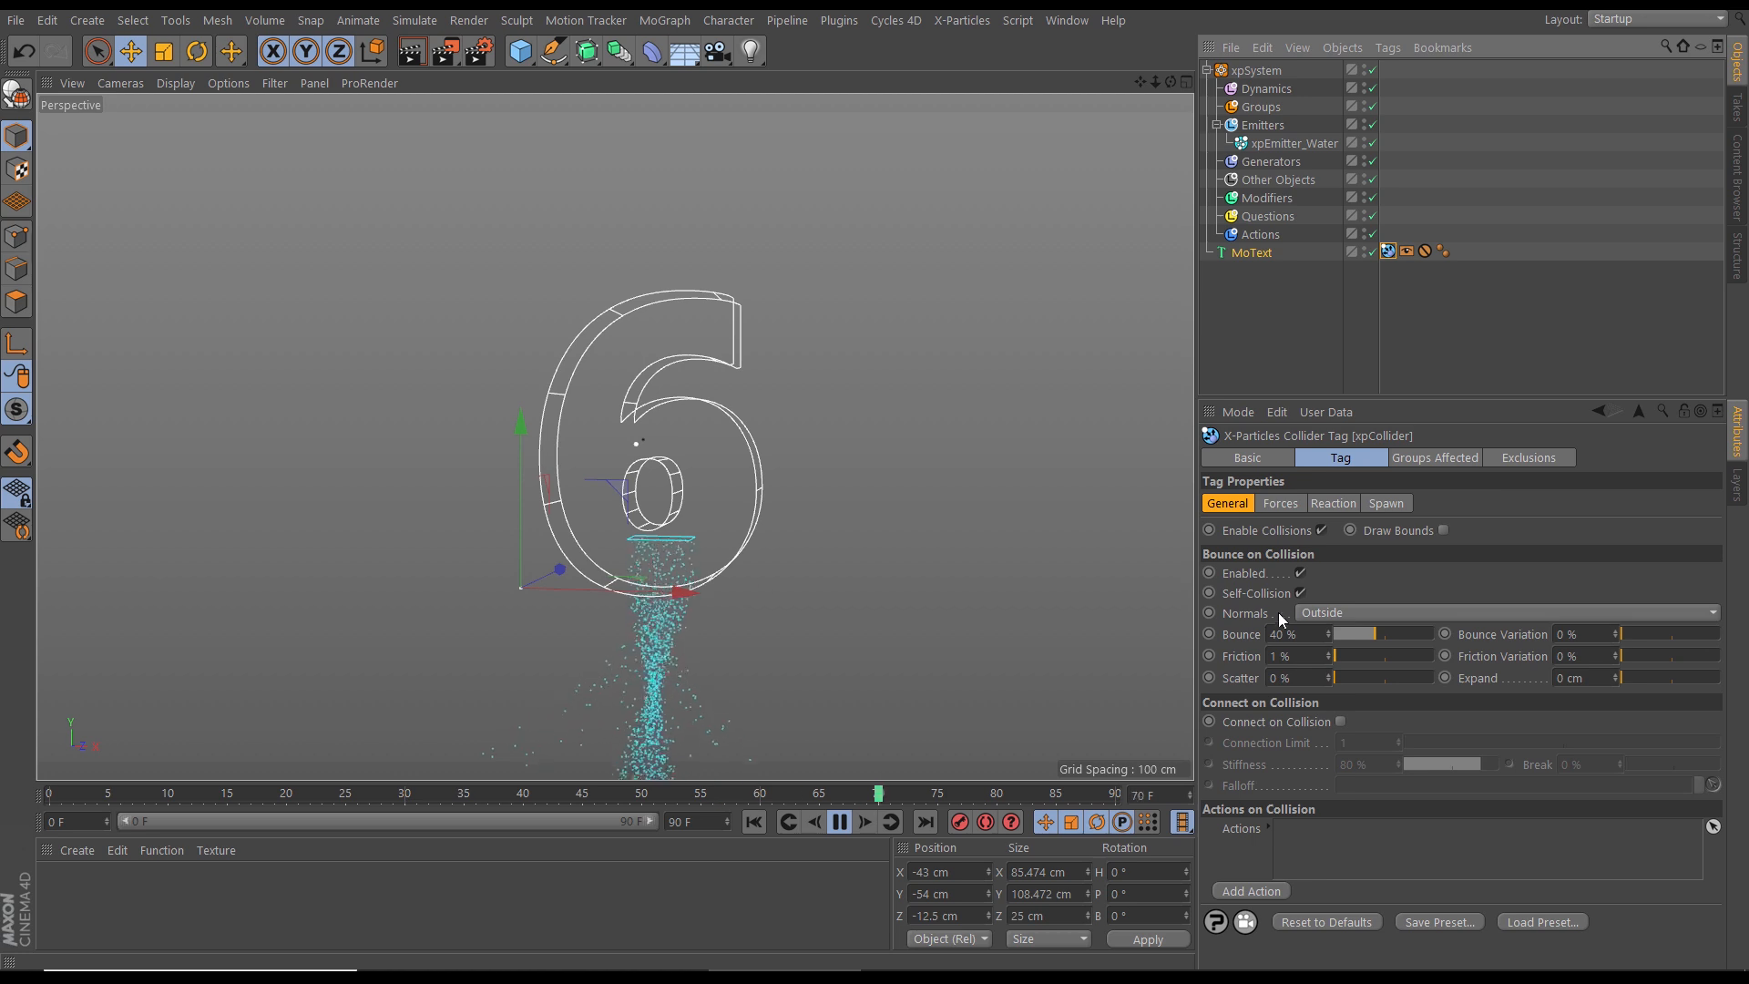
pyautogui.click(1313, 608)
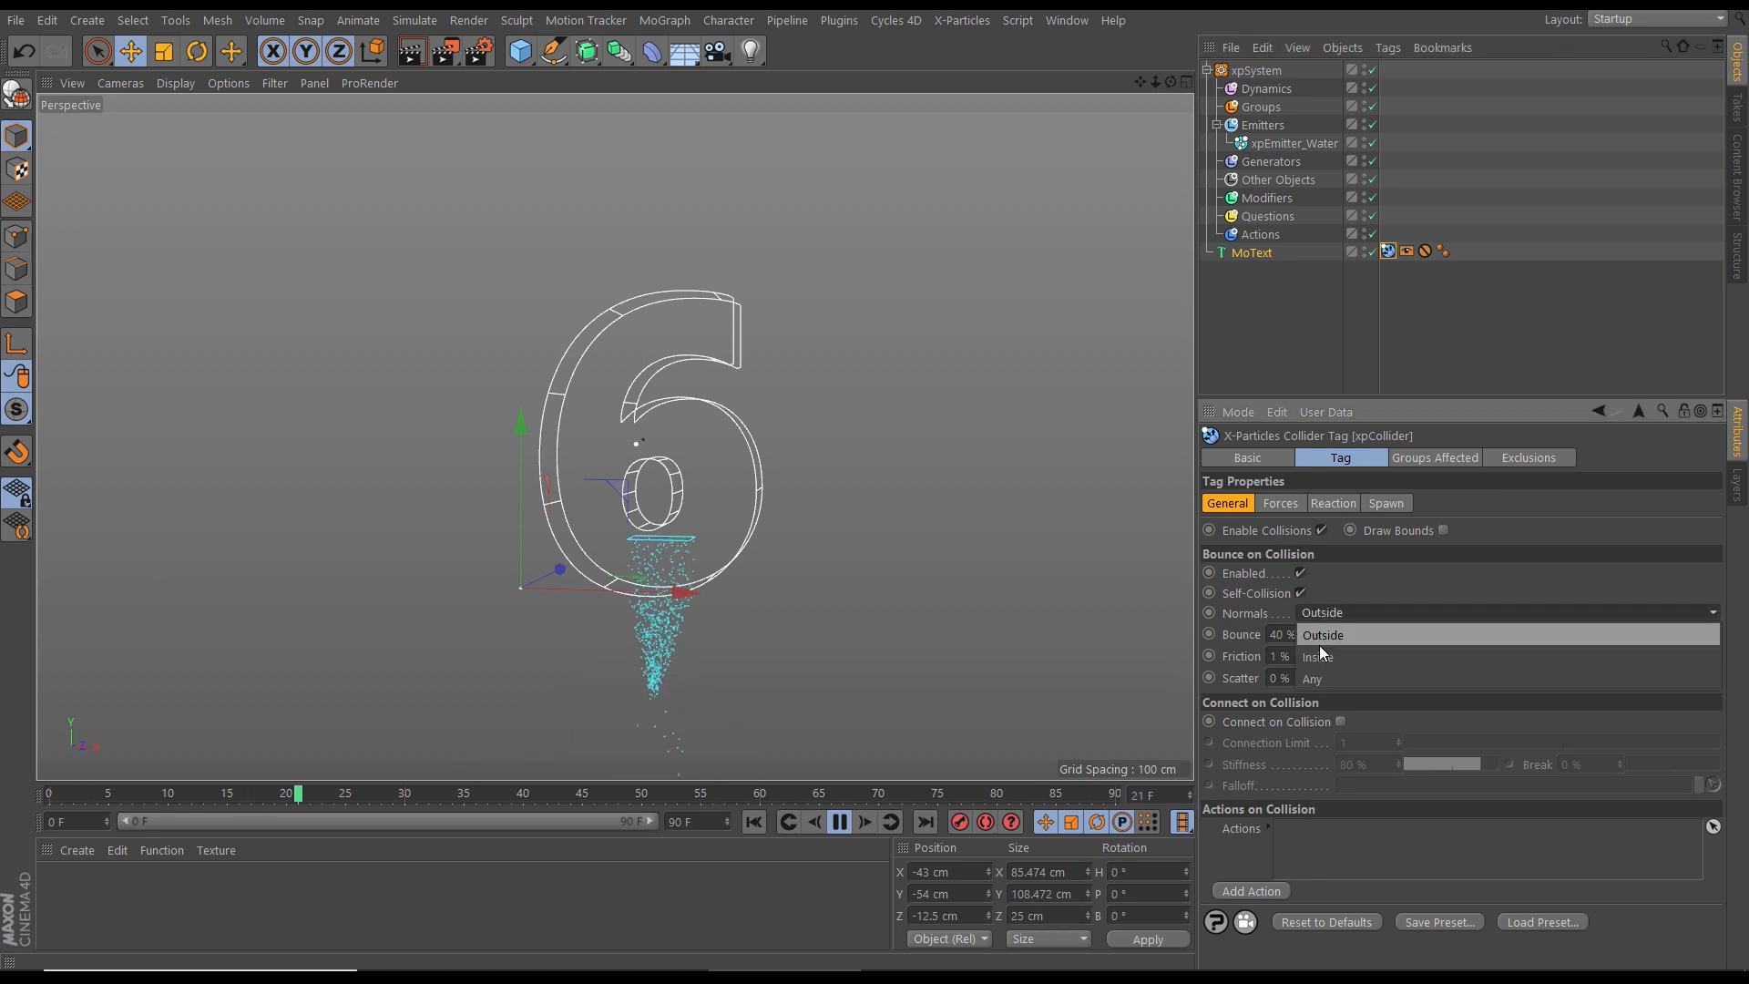
pyautogui.click(1313, 656)
pyautogui.keyDown('alt'); pyautogui.moveTo(679, 545); pyautogui.dragTo(735, 483); pyautogui.keyUp('alt')
pyautogui.scroll(-3, 729, 492)
pyautogui.keyDown('alt'); pyautogui.moveTo(781, 526); pyautogui.dragTo(792, 537, button='middle'); pyautogui.keyUp('alt')
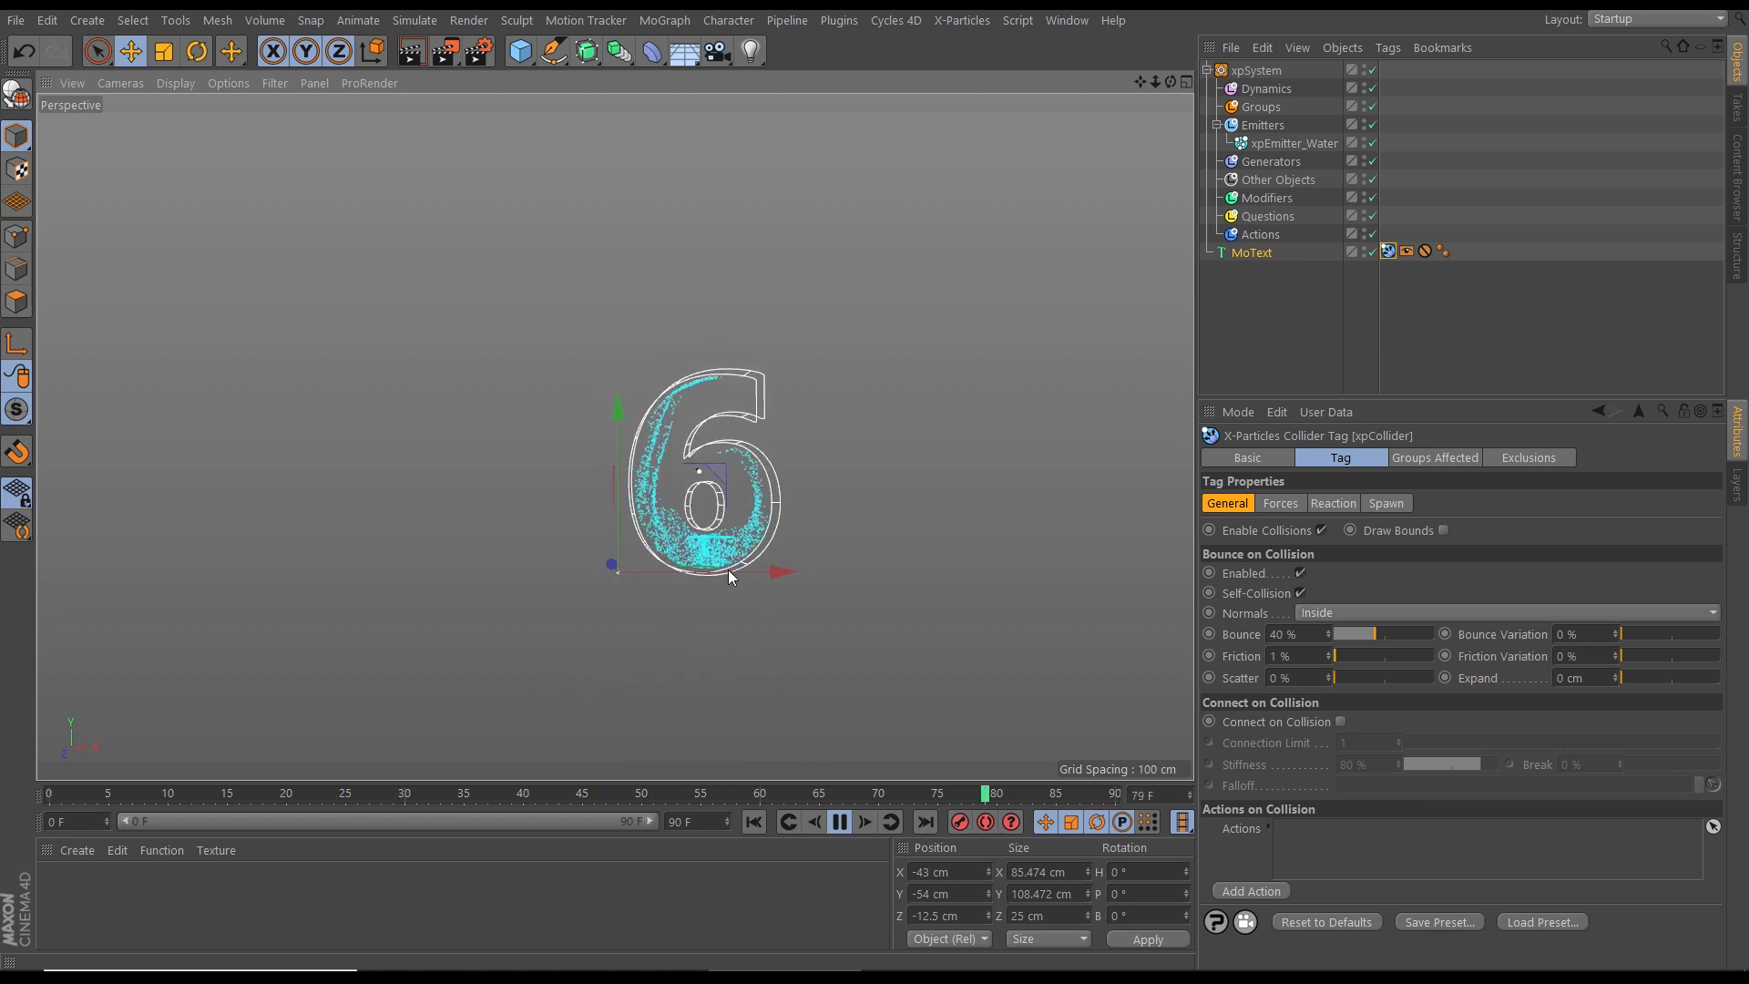
pyautogui.scroll(2, 707, 587)
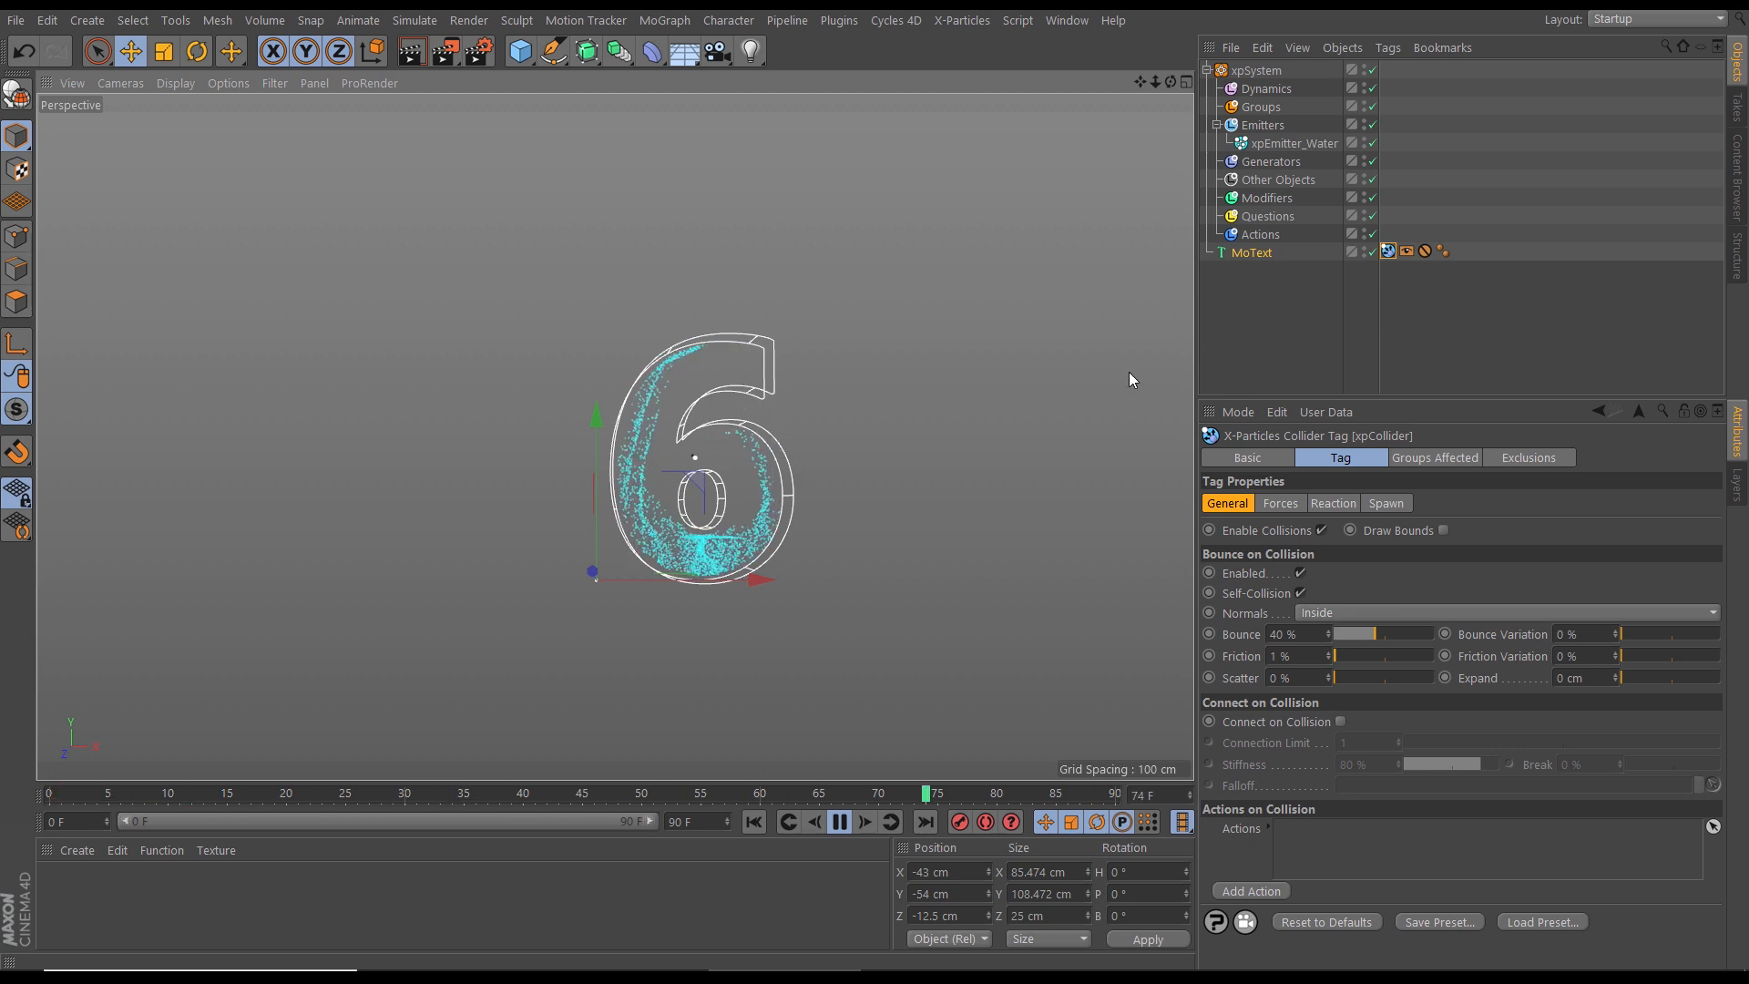
pyautogui.click(1388, 255)
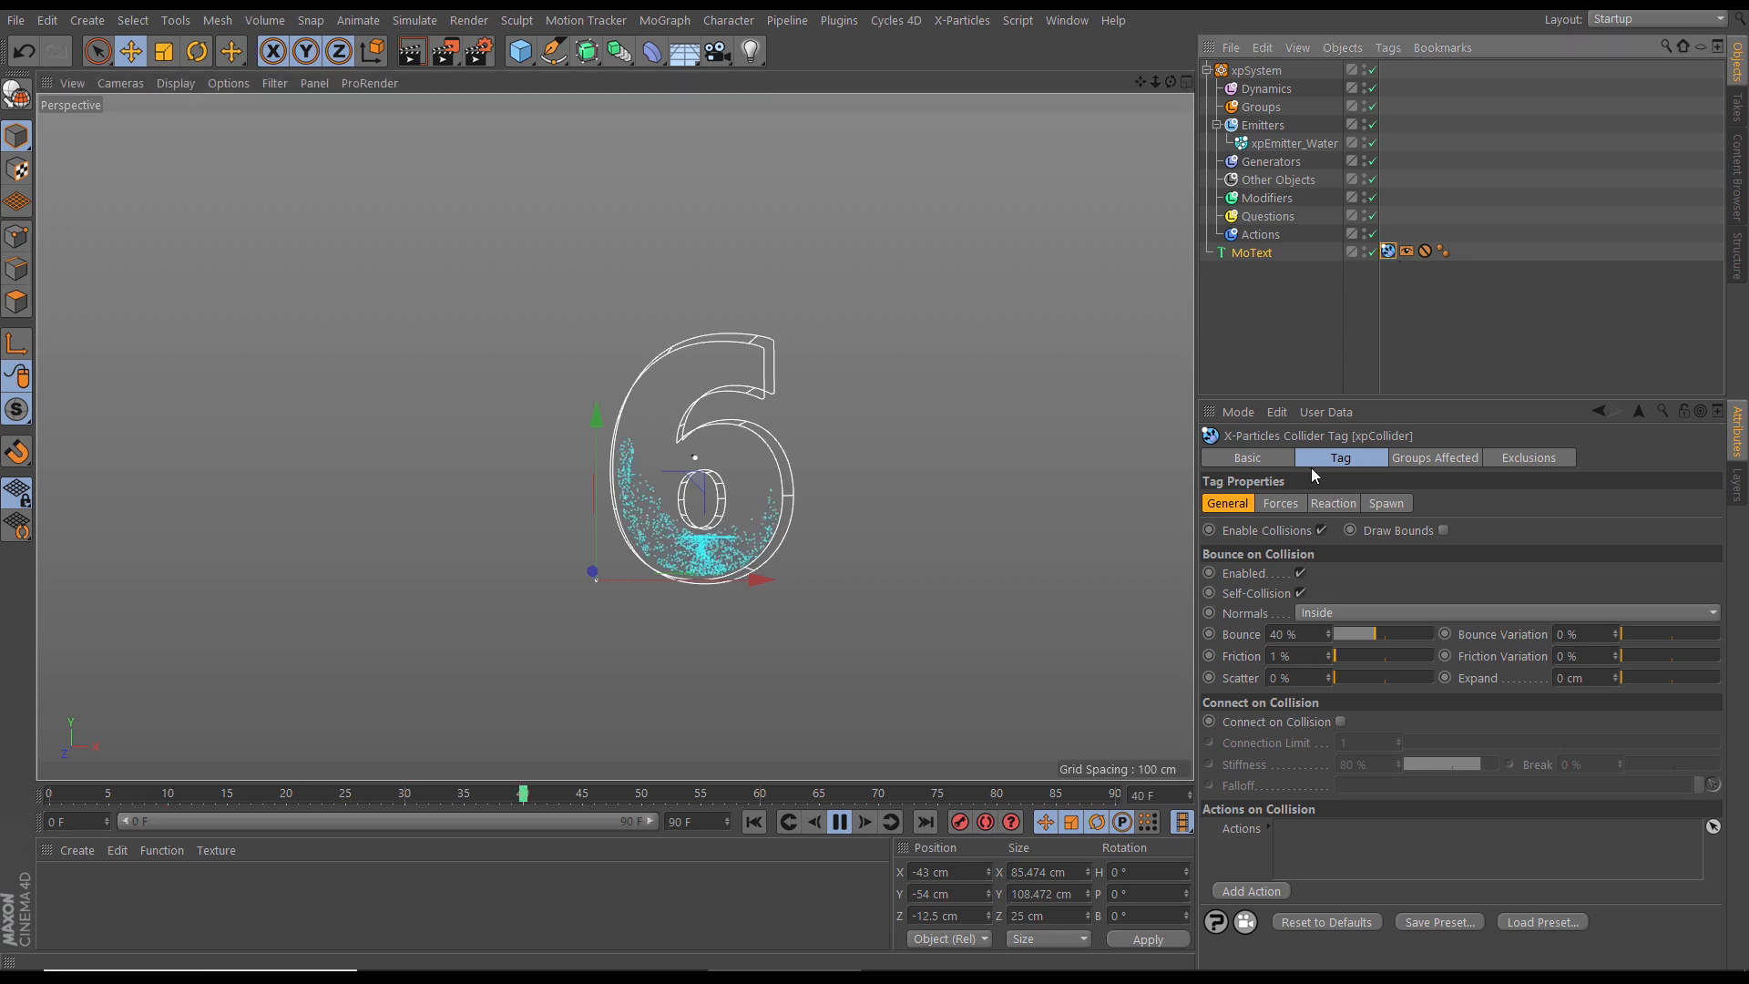
# Step: Set the xpCollider tag's bounce to 0% and play the simulation to check how the particles settle inside the 6
pyautogui.moveTo(1329, 634); pyautogui.dragTo(831, 707)
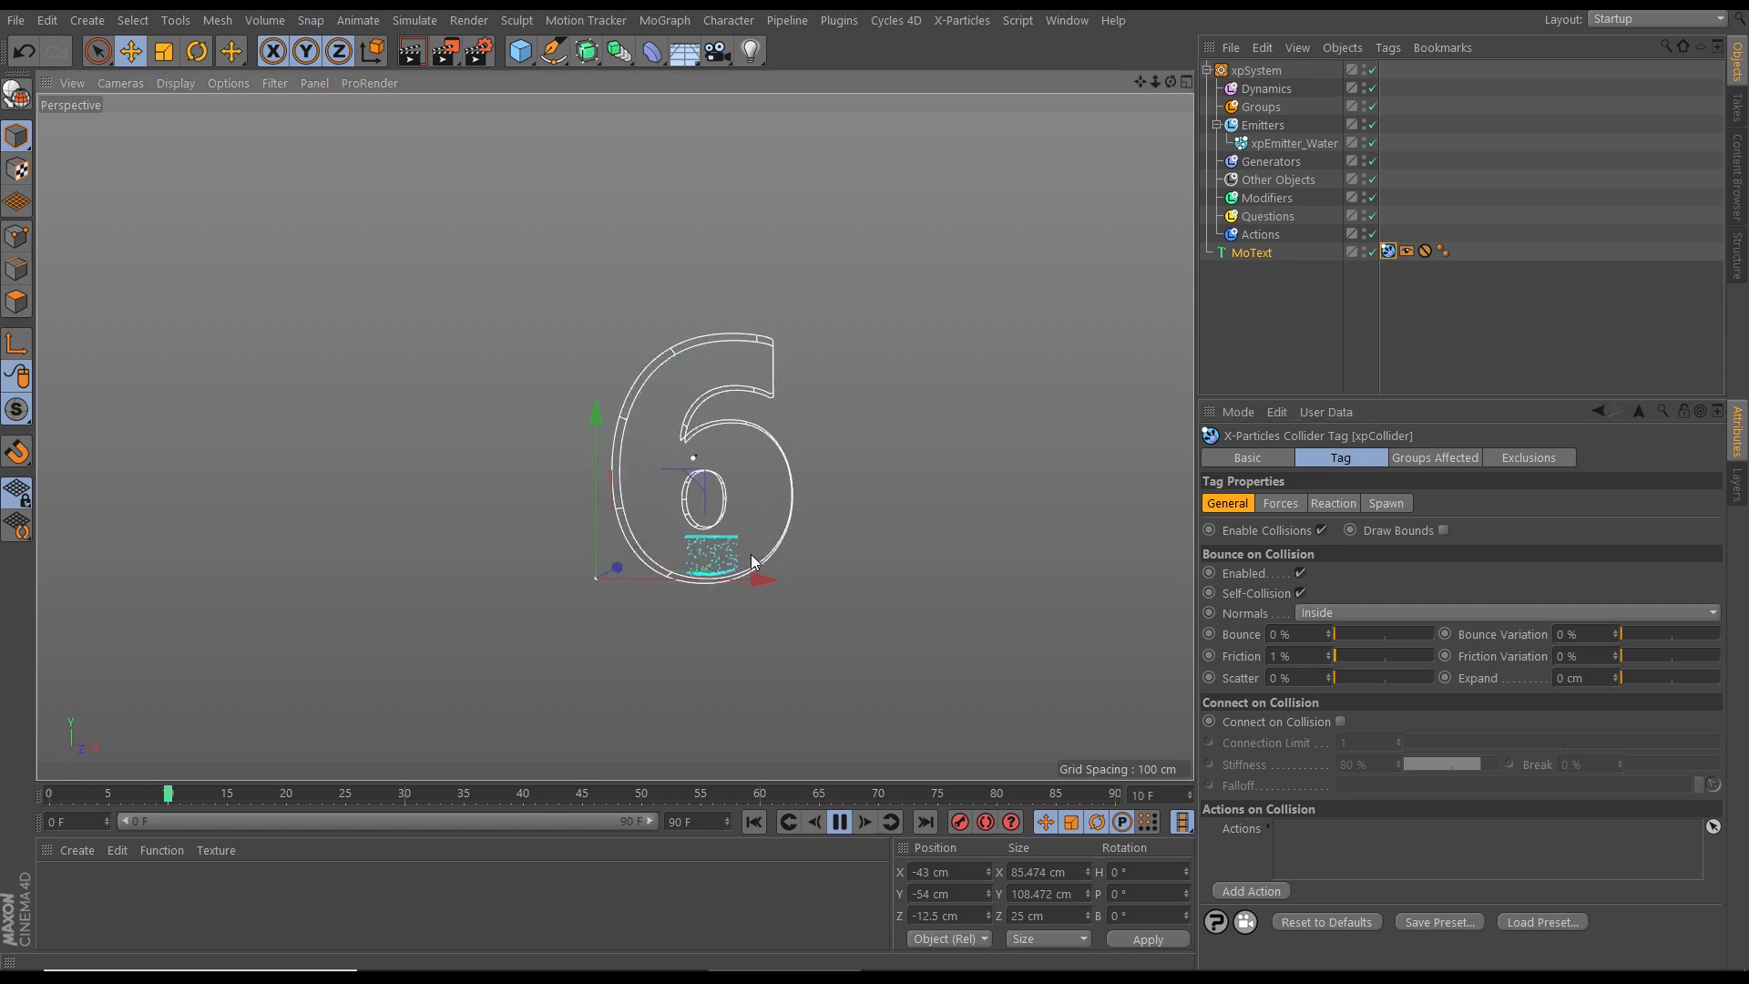
pyautogui.scroll(3, 735, 507)
pyautogui.keyDown('alt'); pyautogui.moveTo(796, 490); pyautogui.dragTo(783, 533); pyautogui.keyUp('alt')
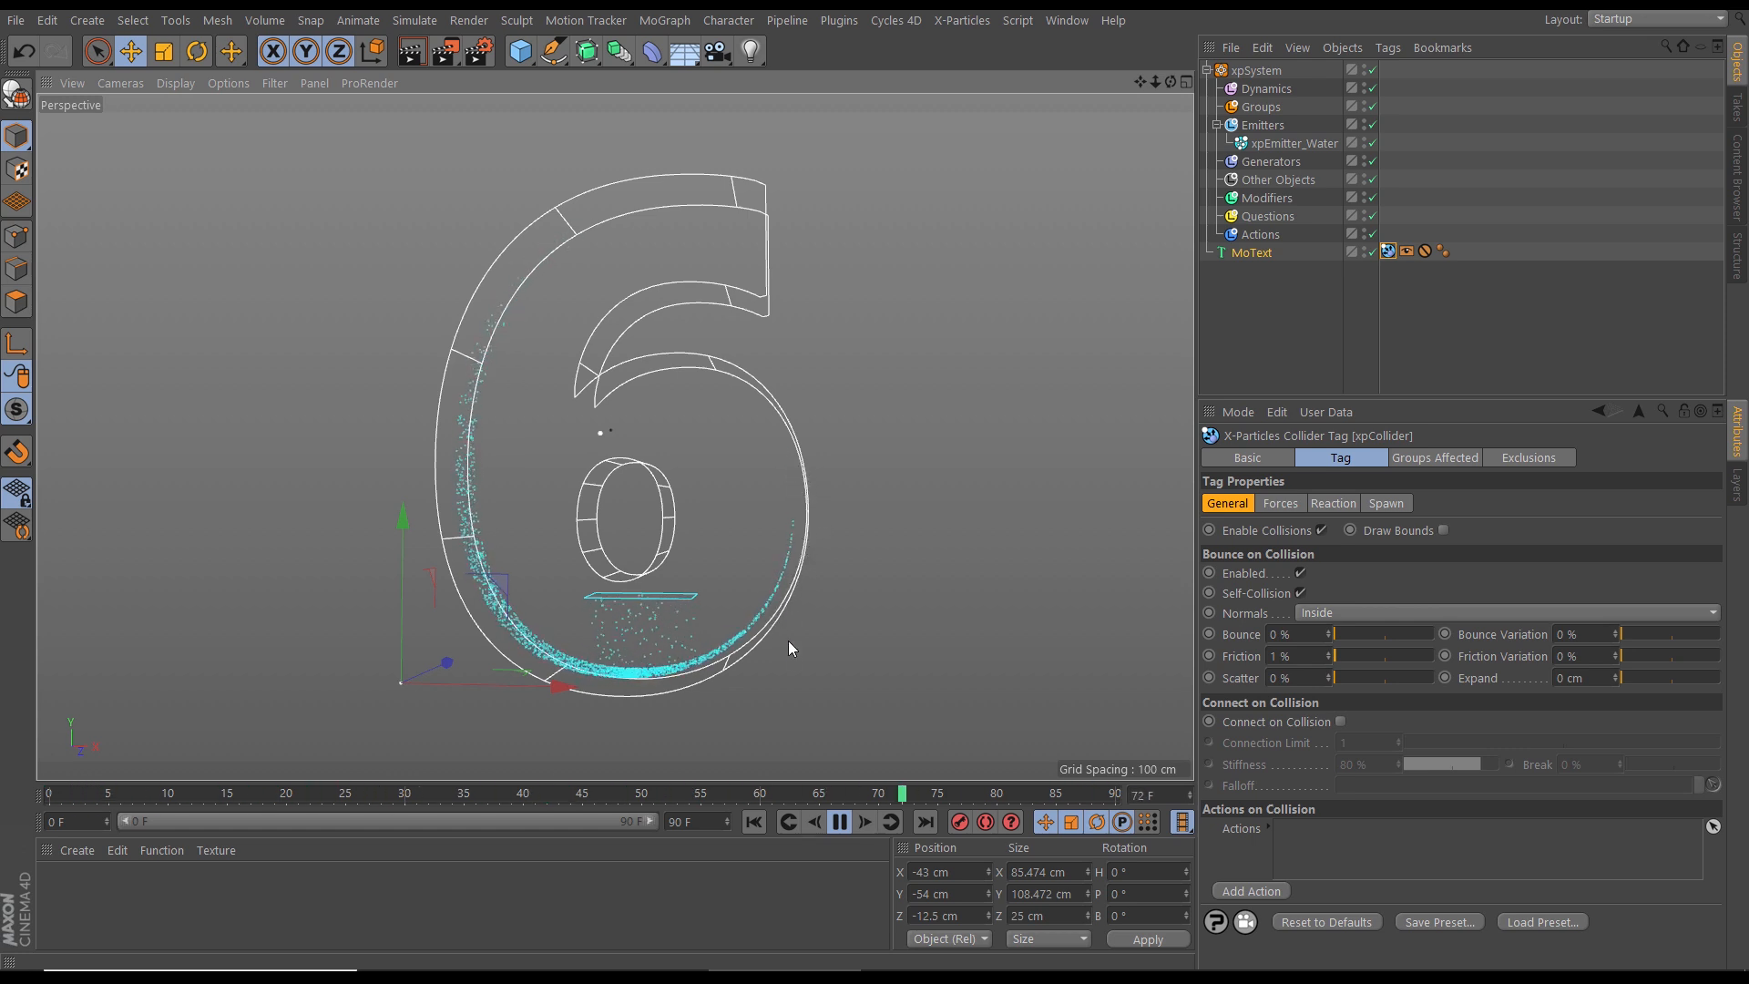
pyautogui.click(840, 827)
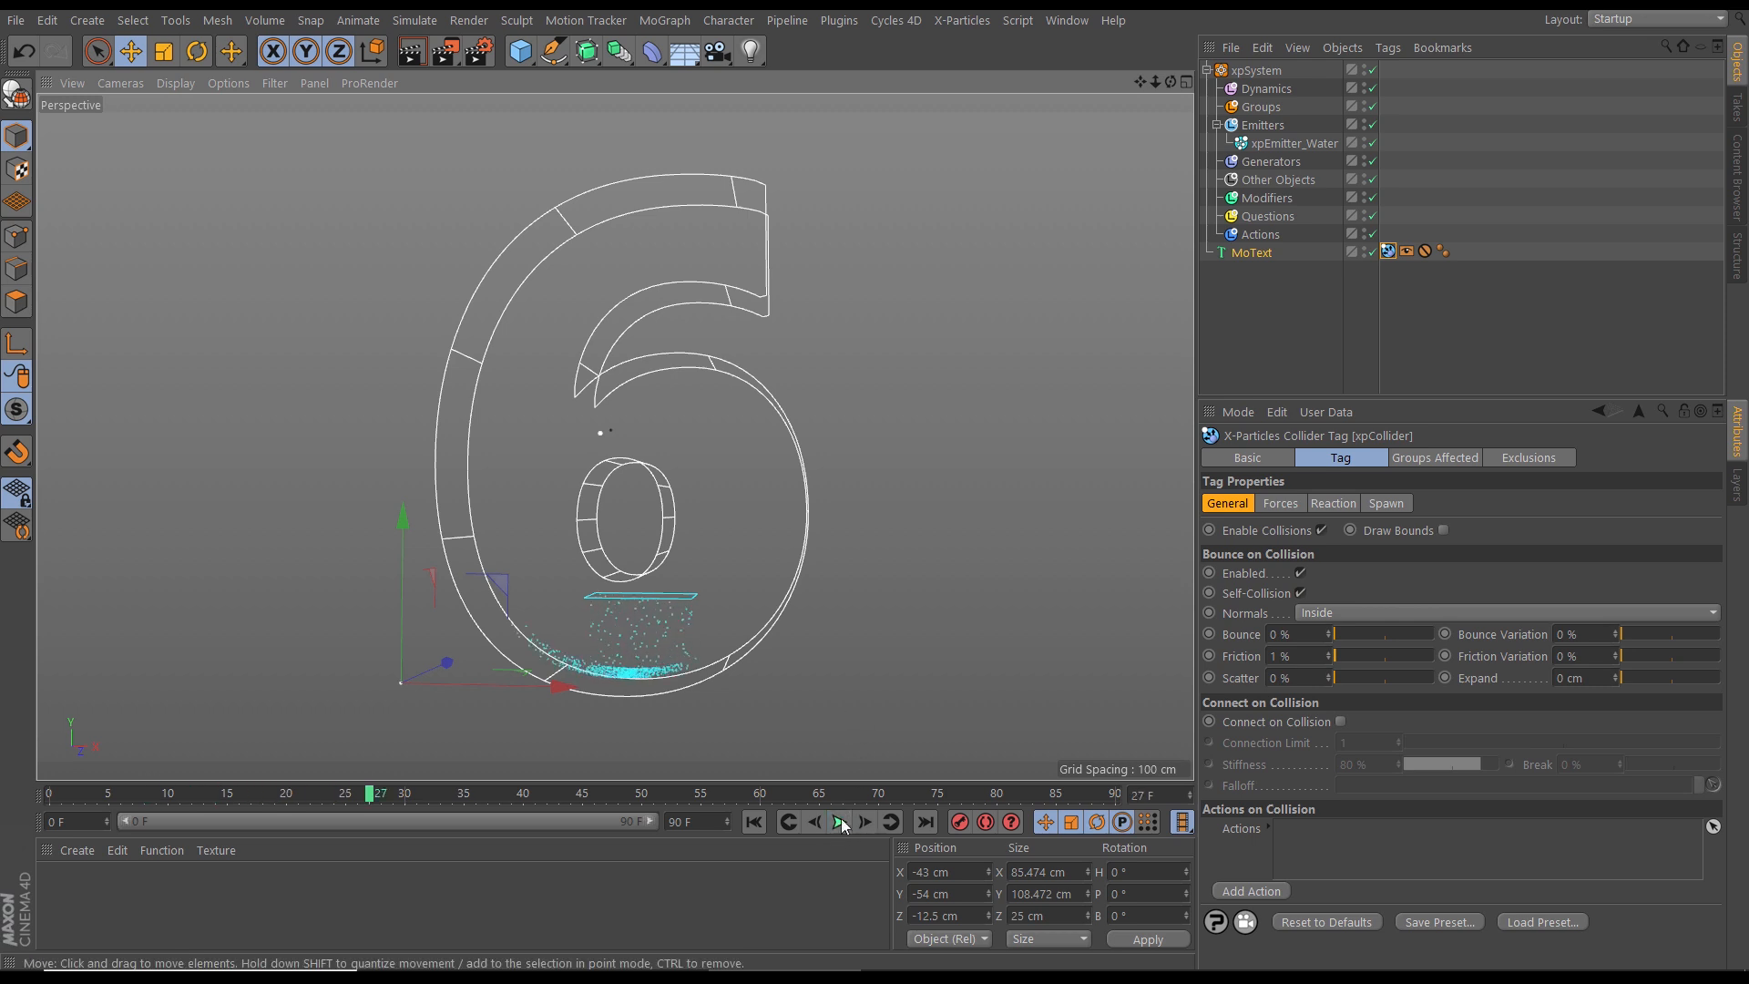
pyautogui.click(840, 822)
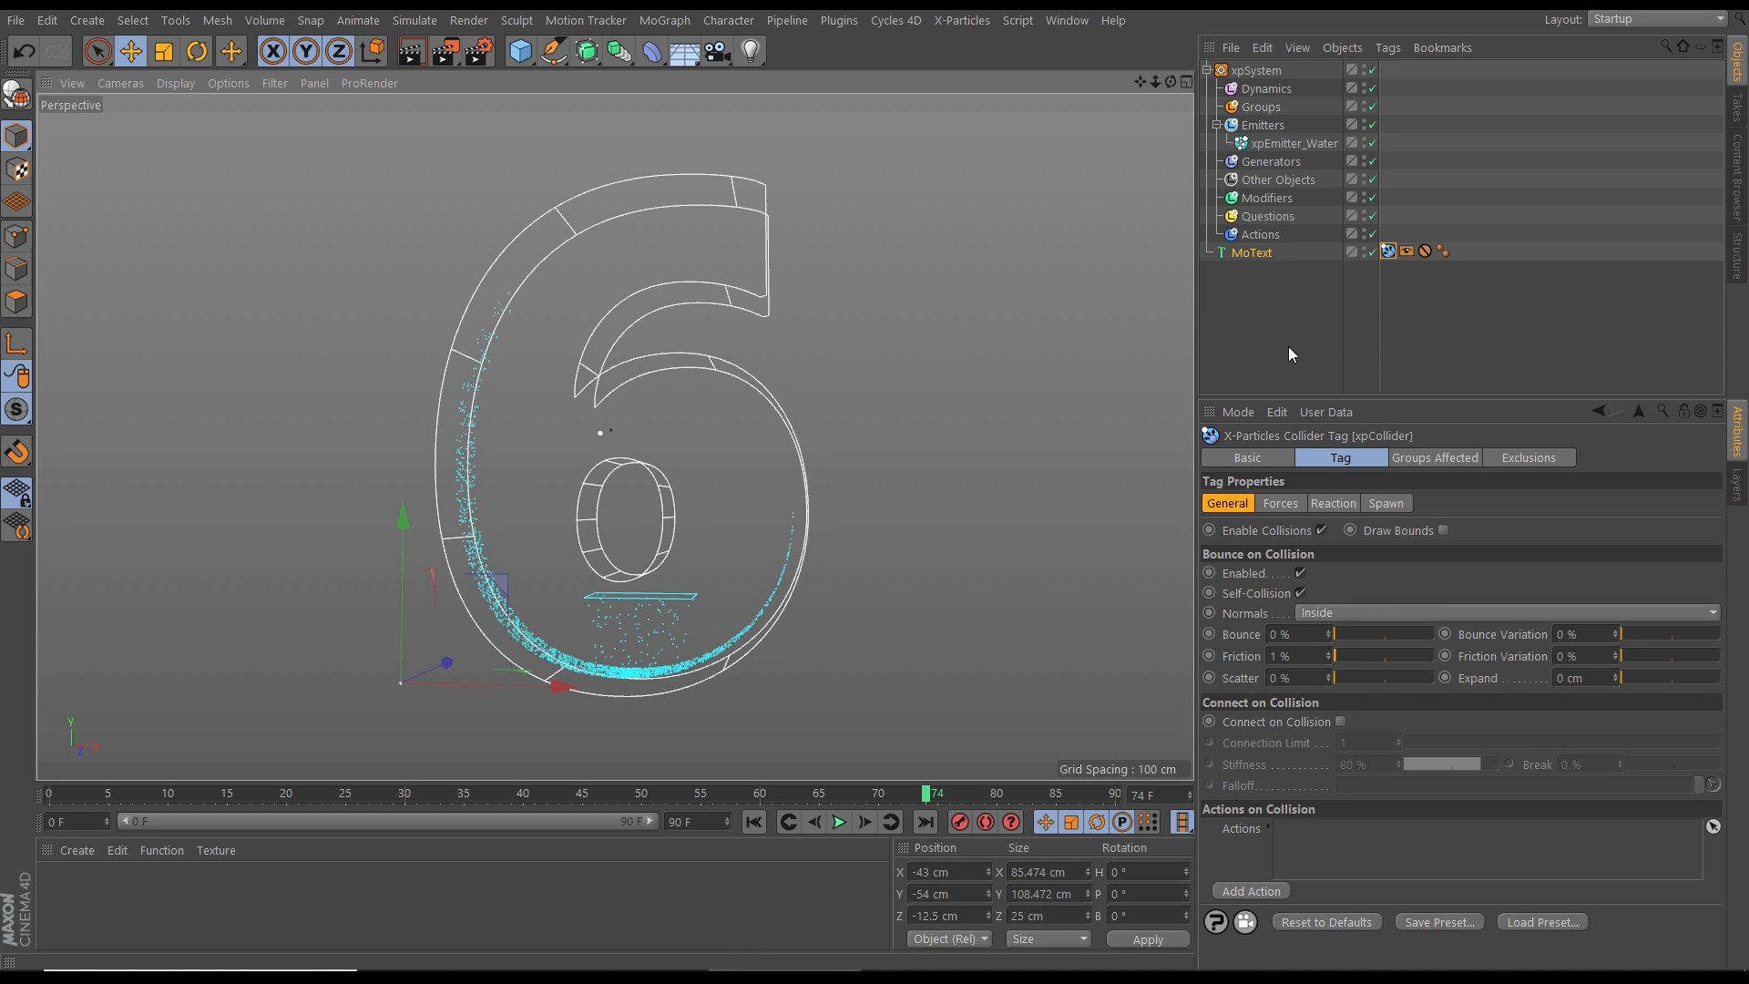
# Step: Set the water emitter's particle editor display to Circle and replay the simulation from the first frame
pyautogui.click(1294, 144)
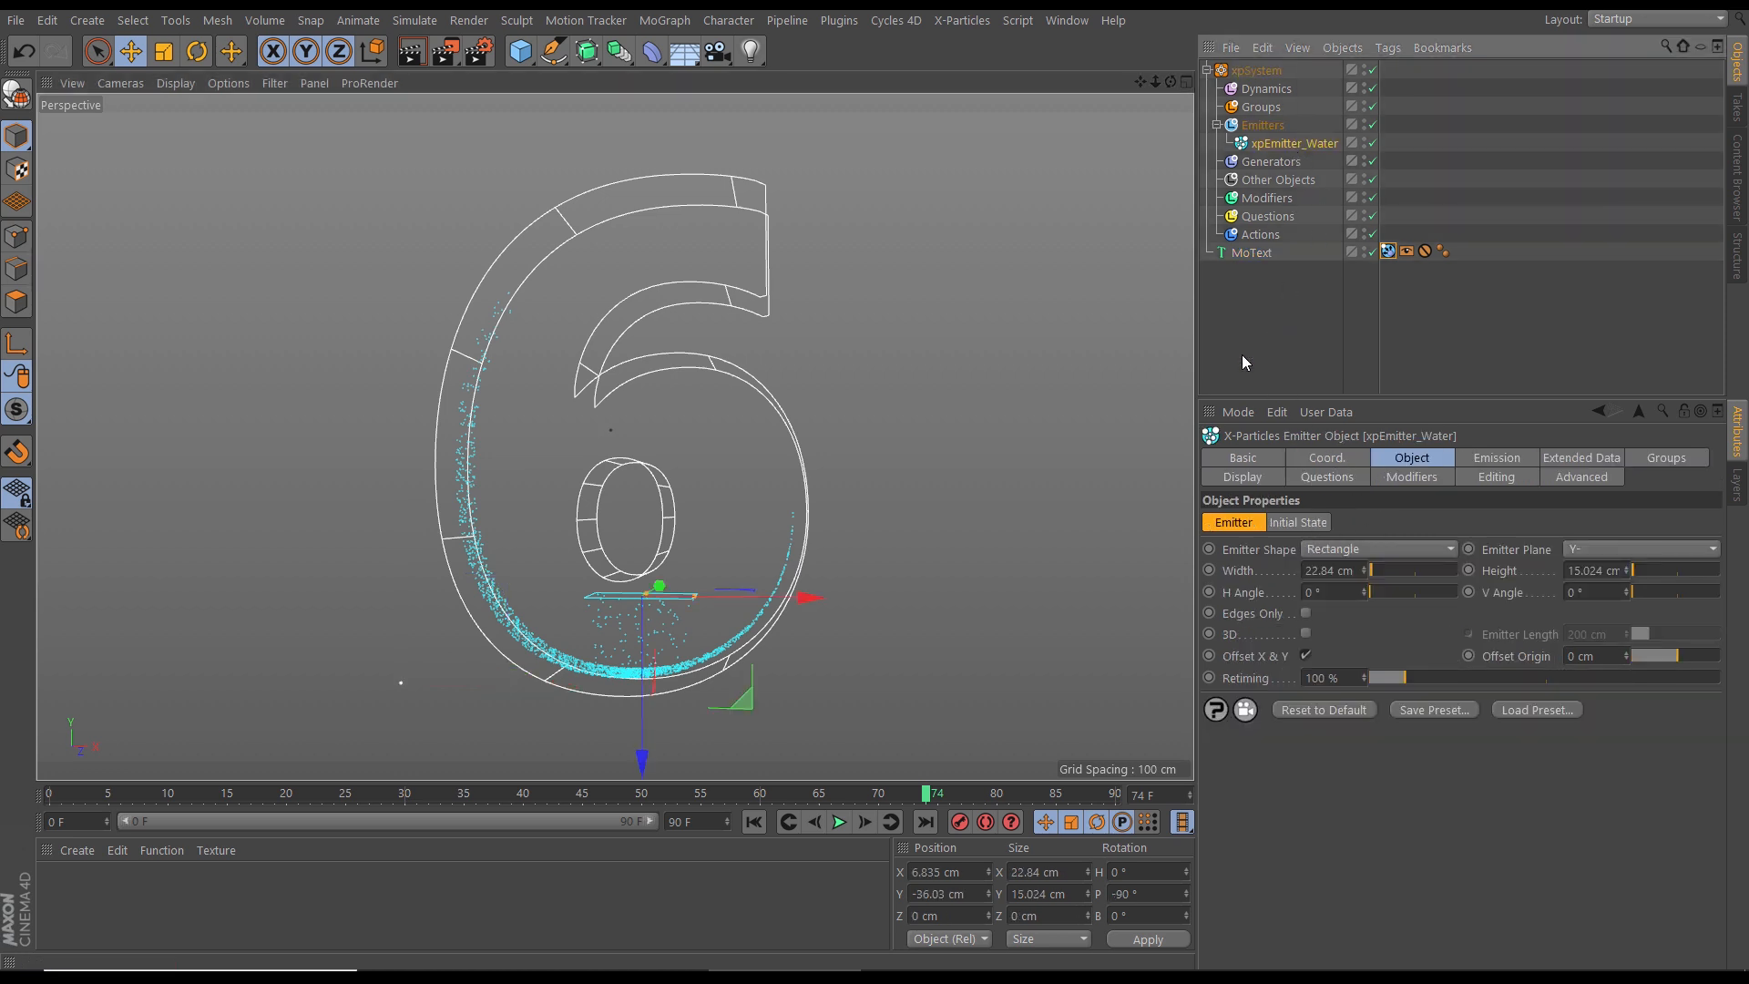
pyautogui.click(1255, 479)
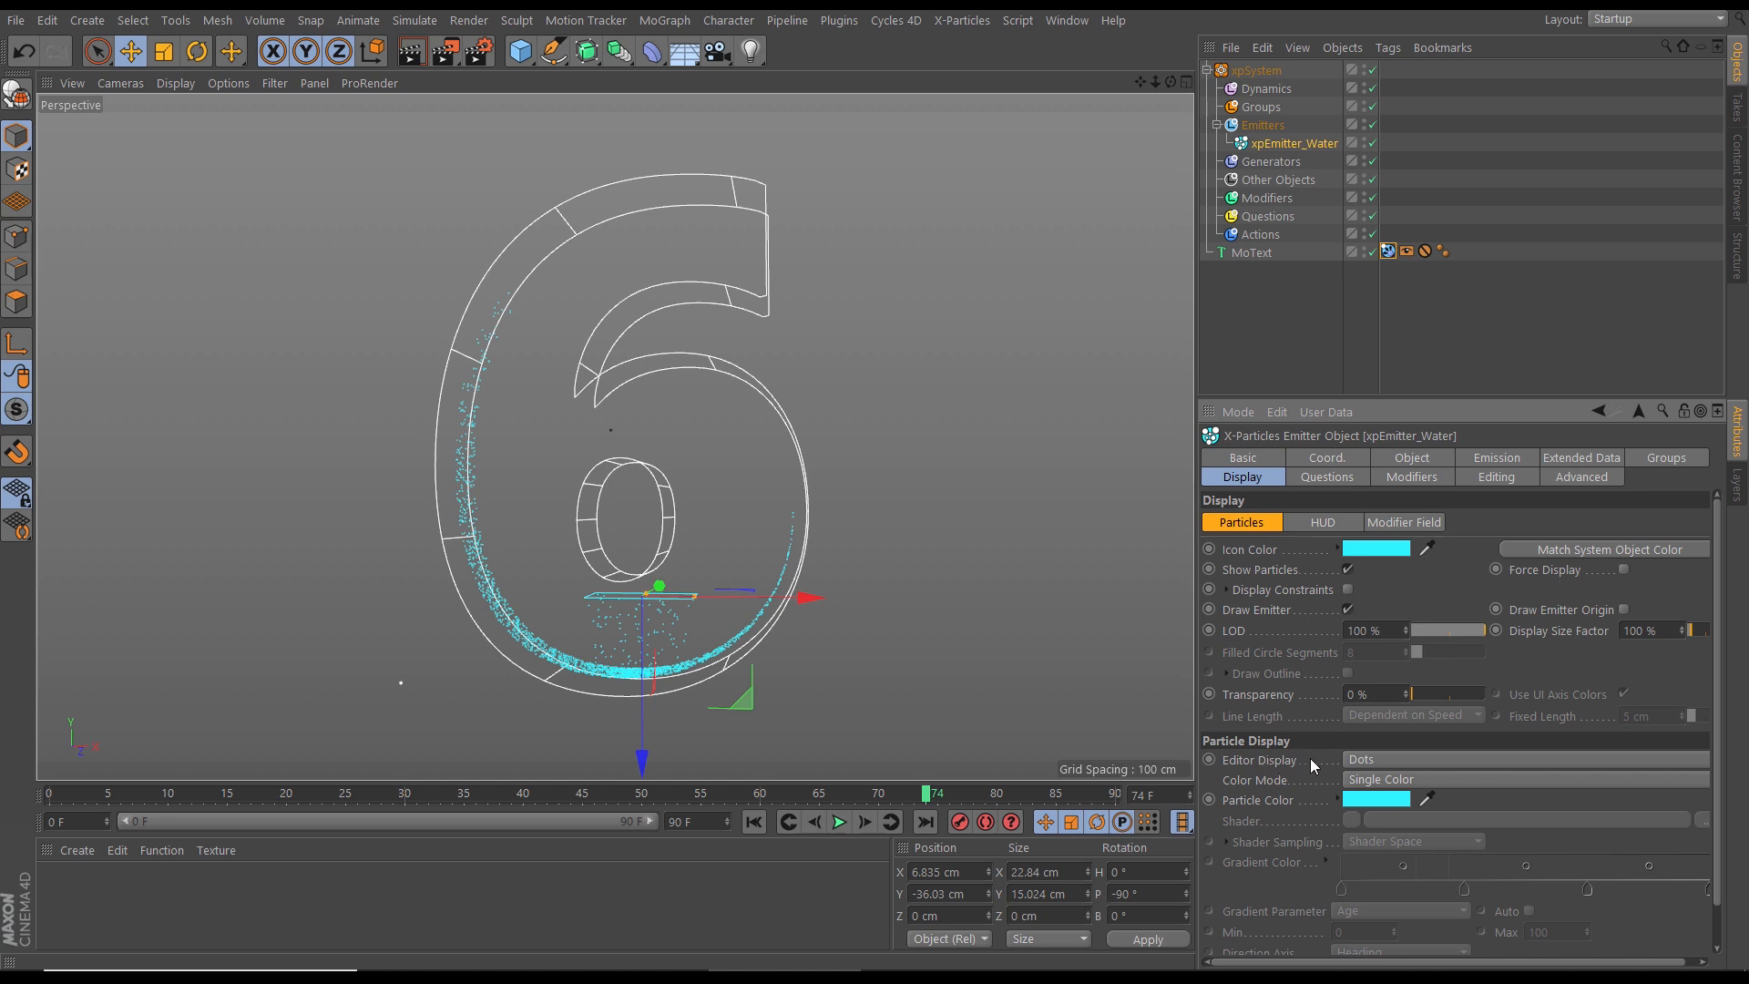
pyautogui.click(1358, 758)
pyautogui.click(1391, 567)
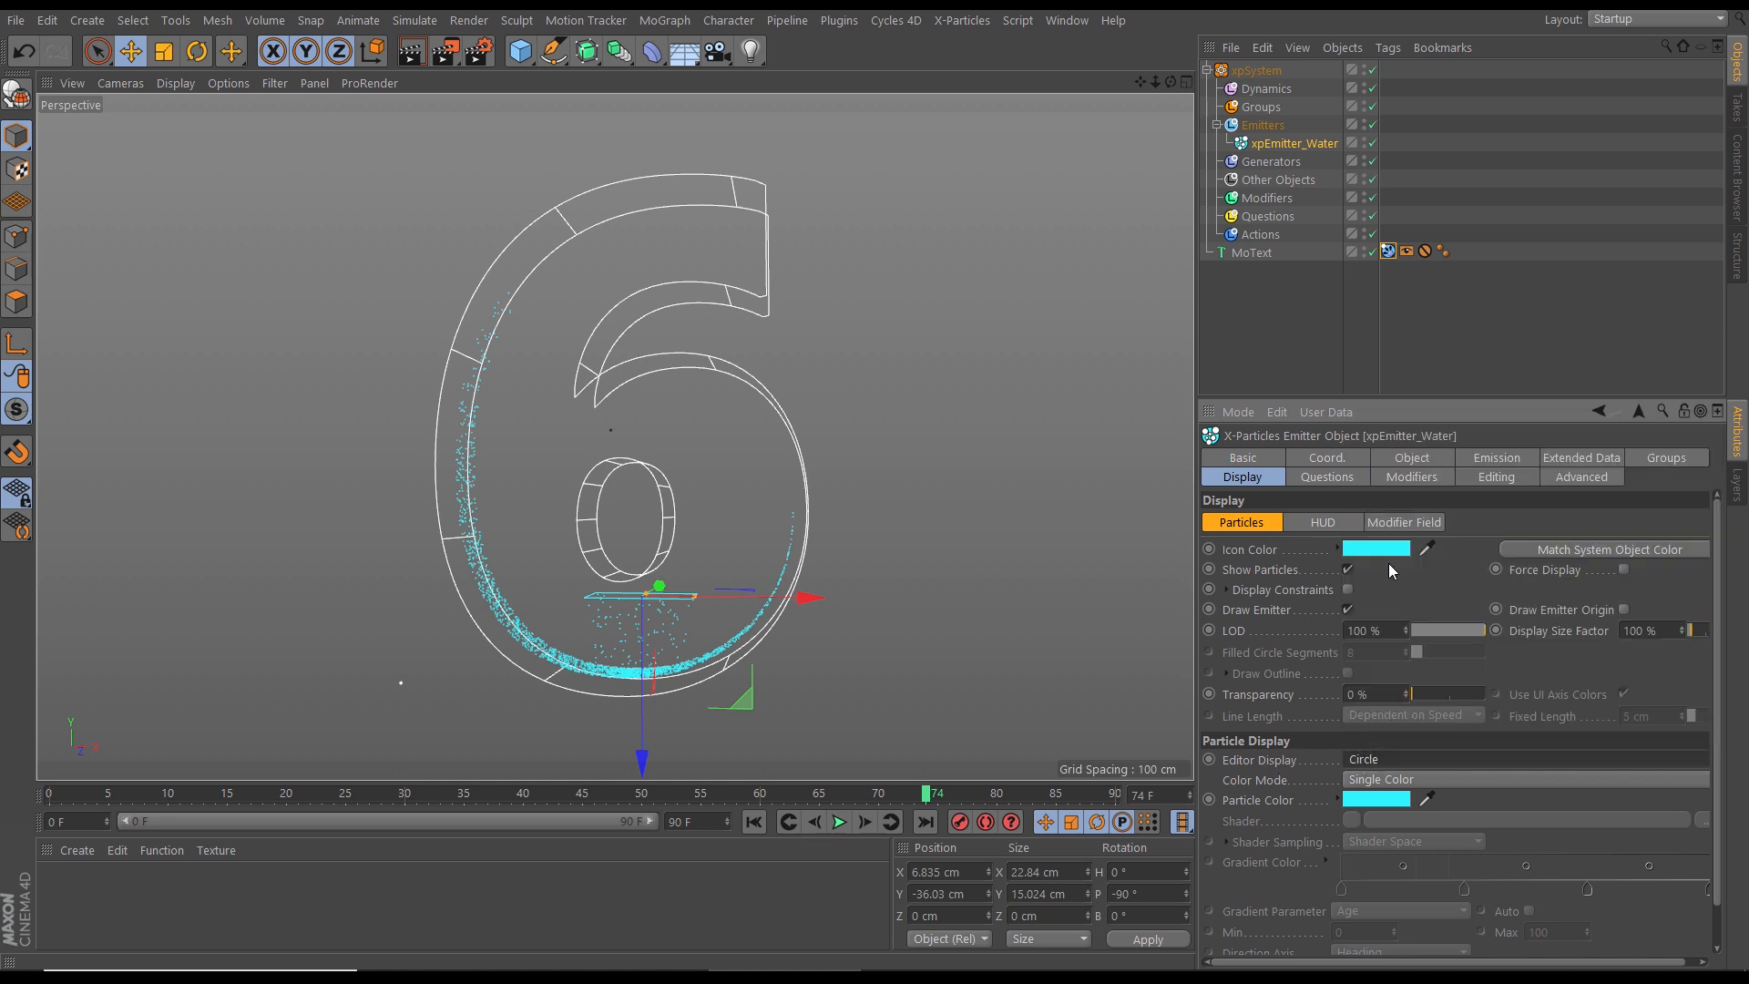
pyautogui.click(754, 822)
pyautogui.click(839, 823)
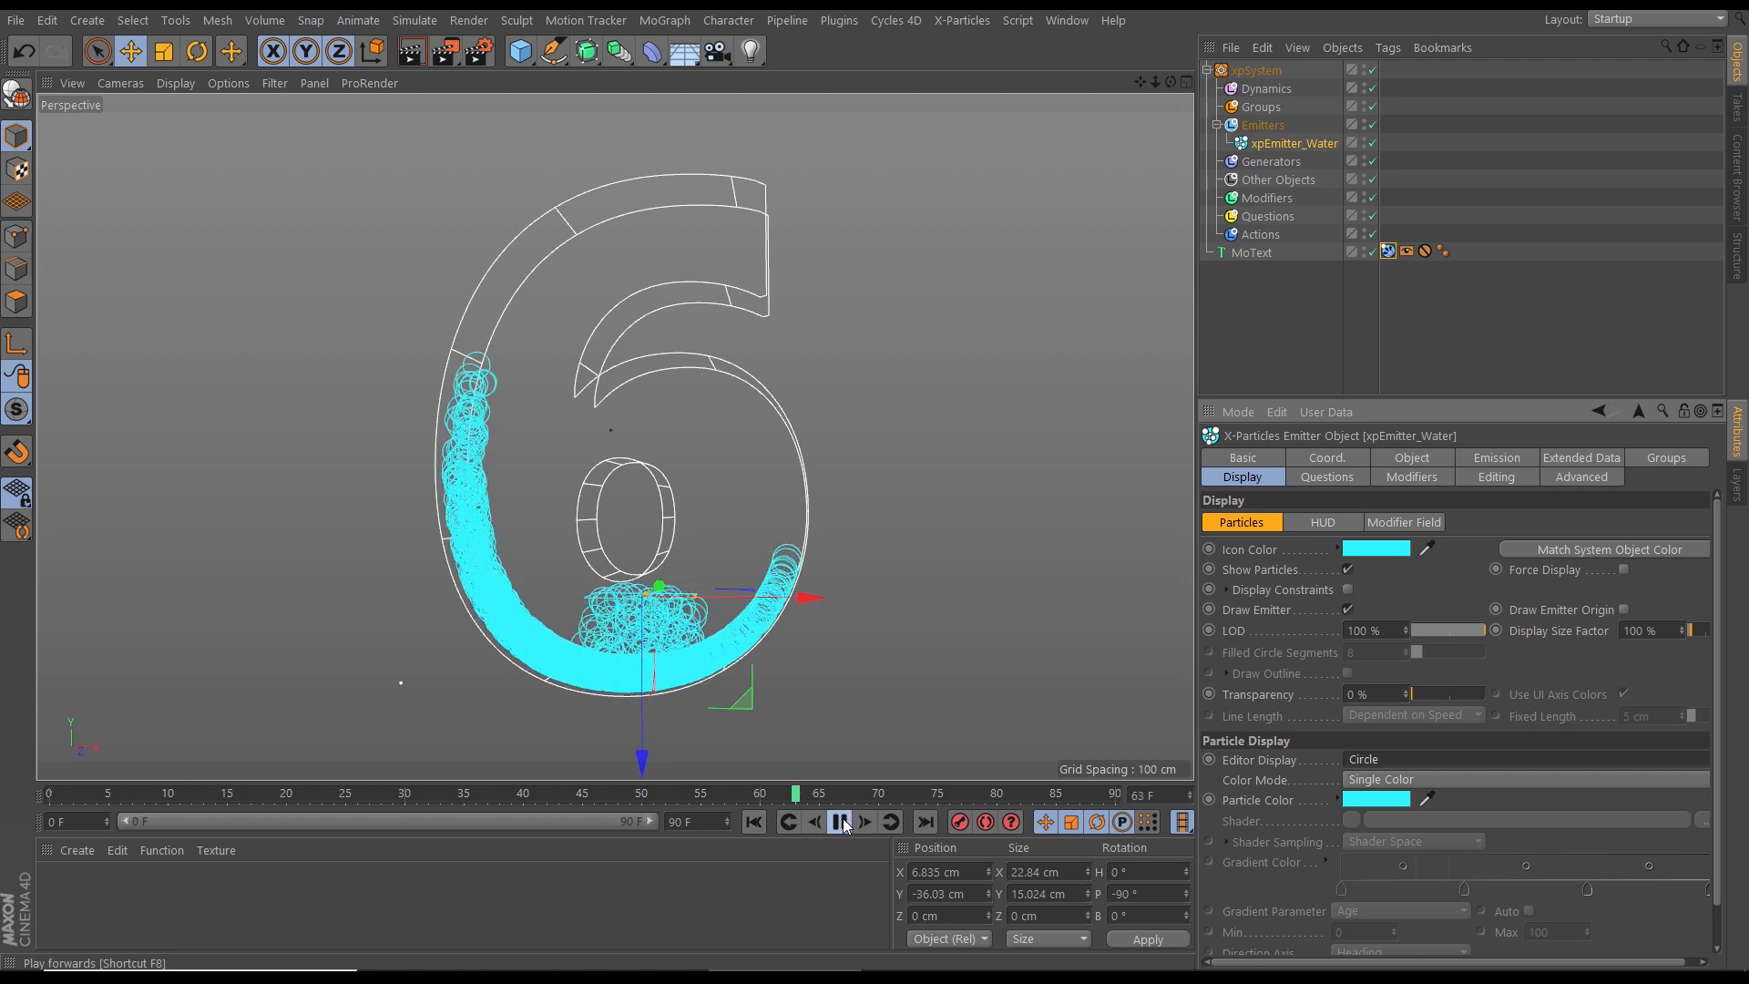
pyautogui.click(839, 823)
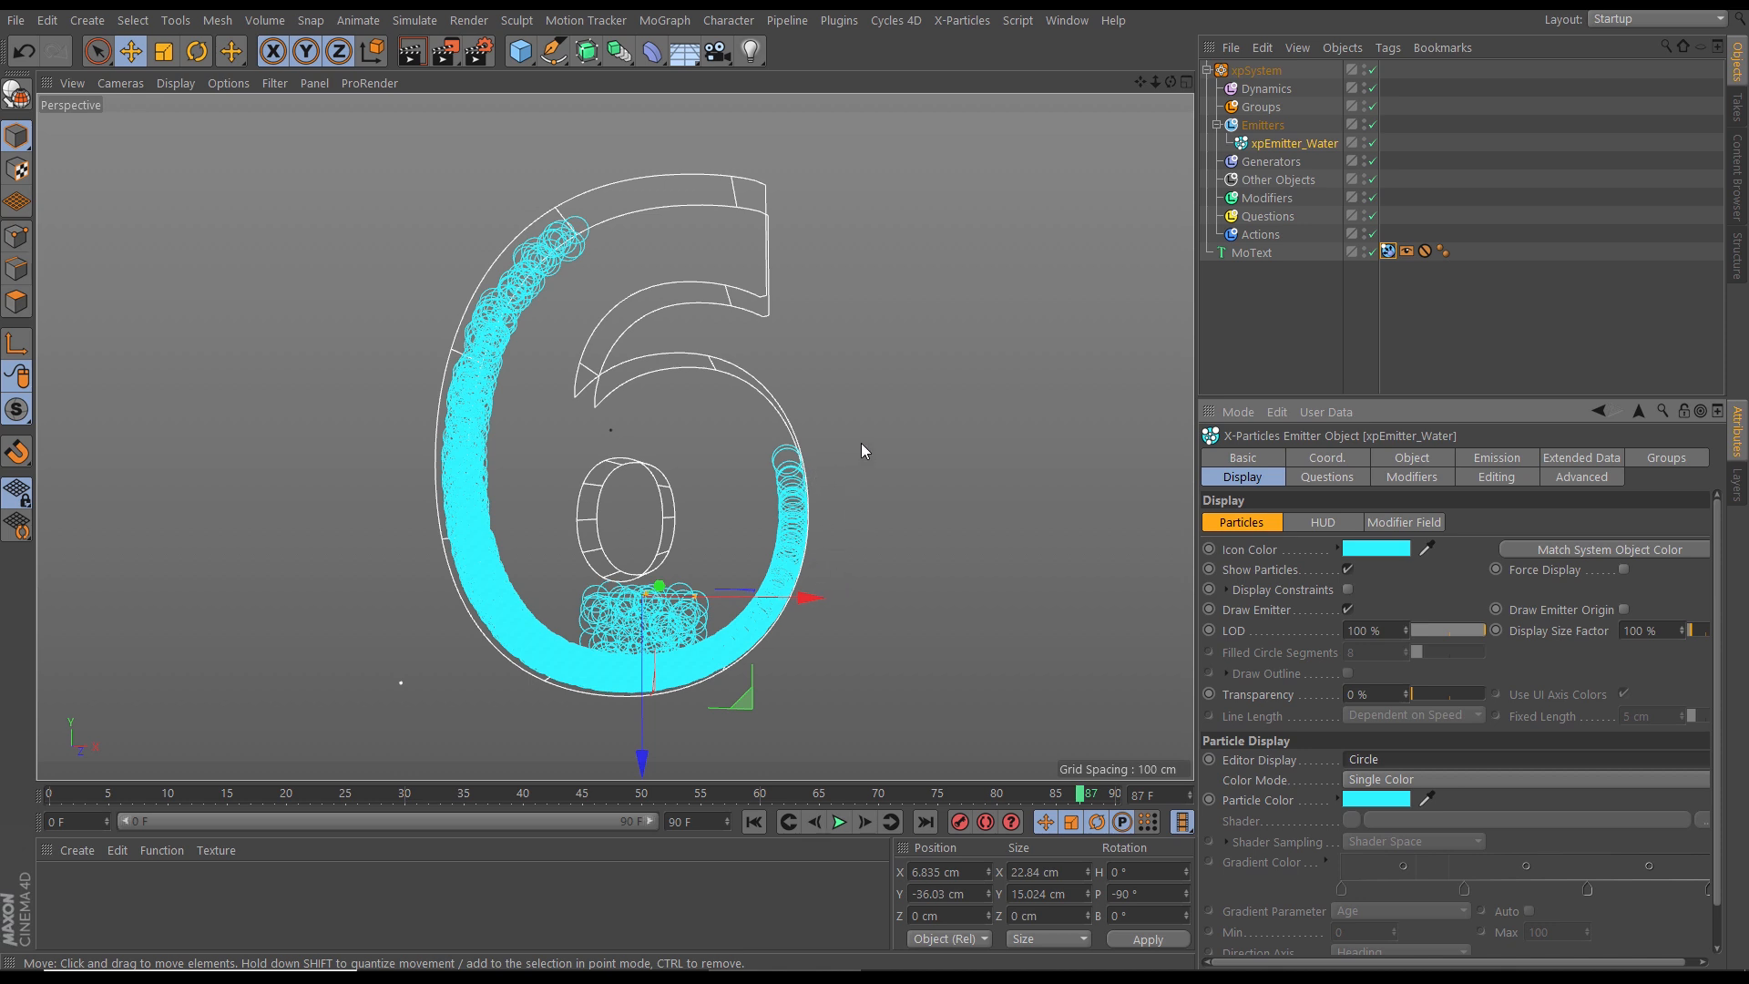
# Step: Set the water emitter's particle radius to 1.5 cm and replay the simulation from the first frame
pyautogui.scroll(-3, 791, 476)
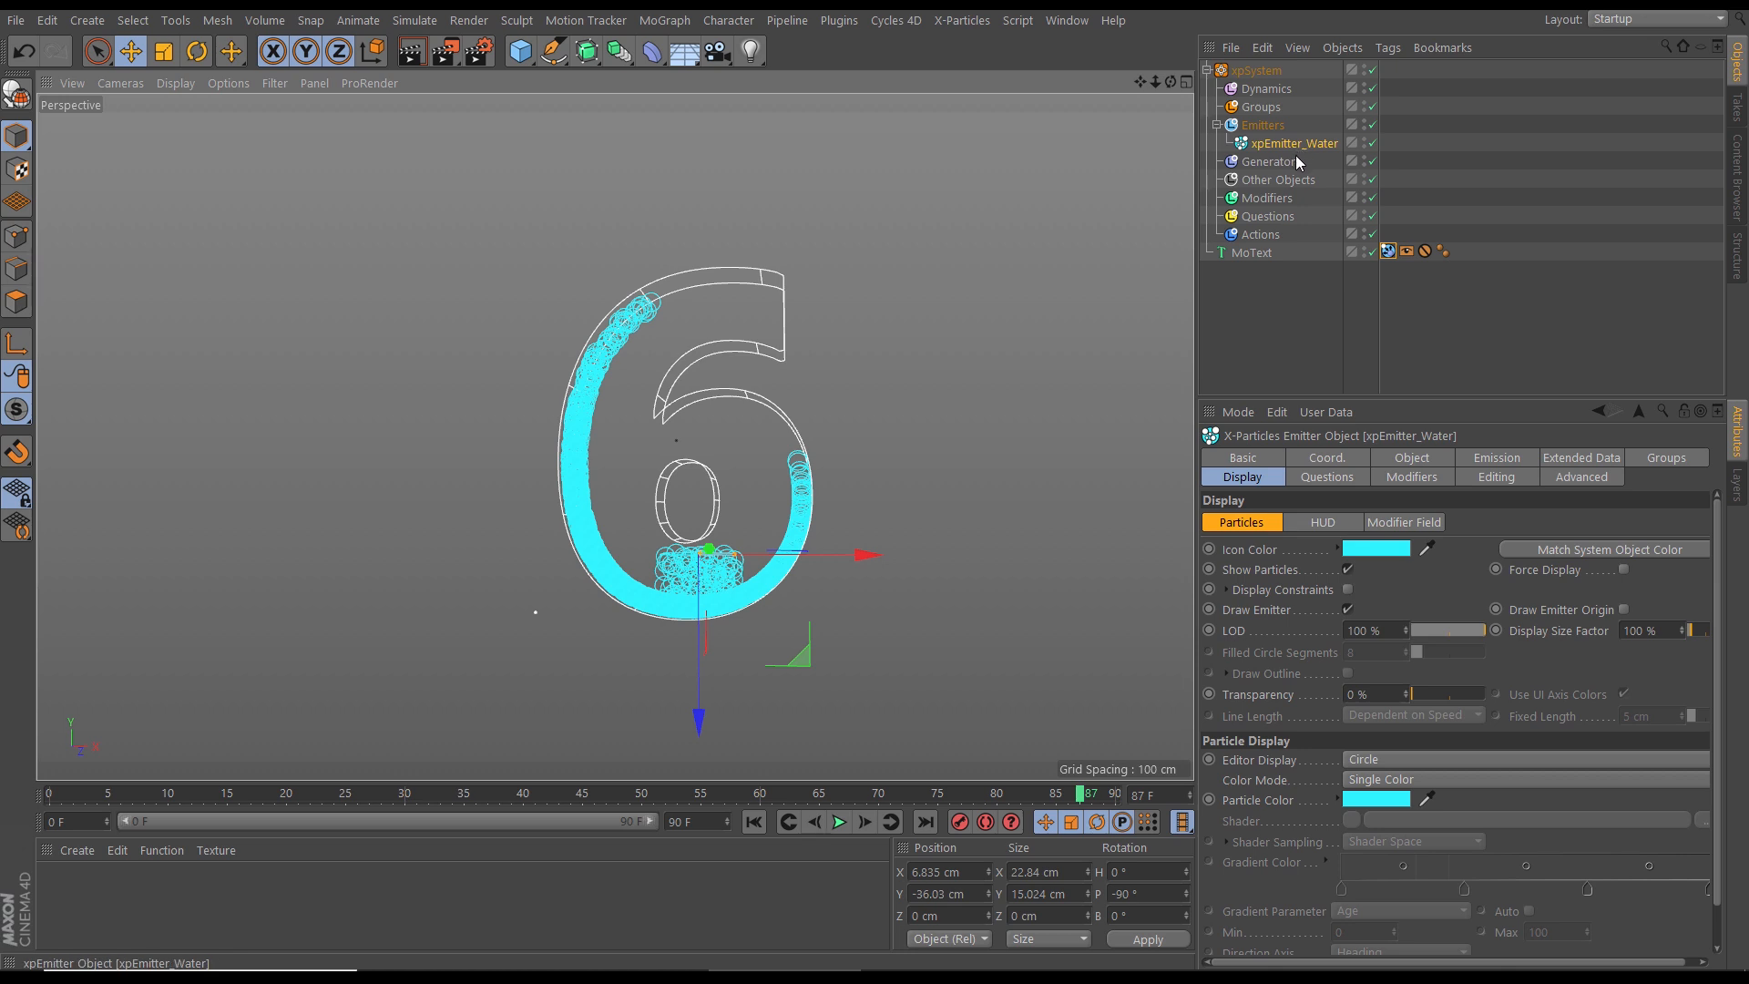
pyautogui.click(1460, 459)
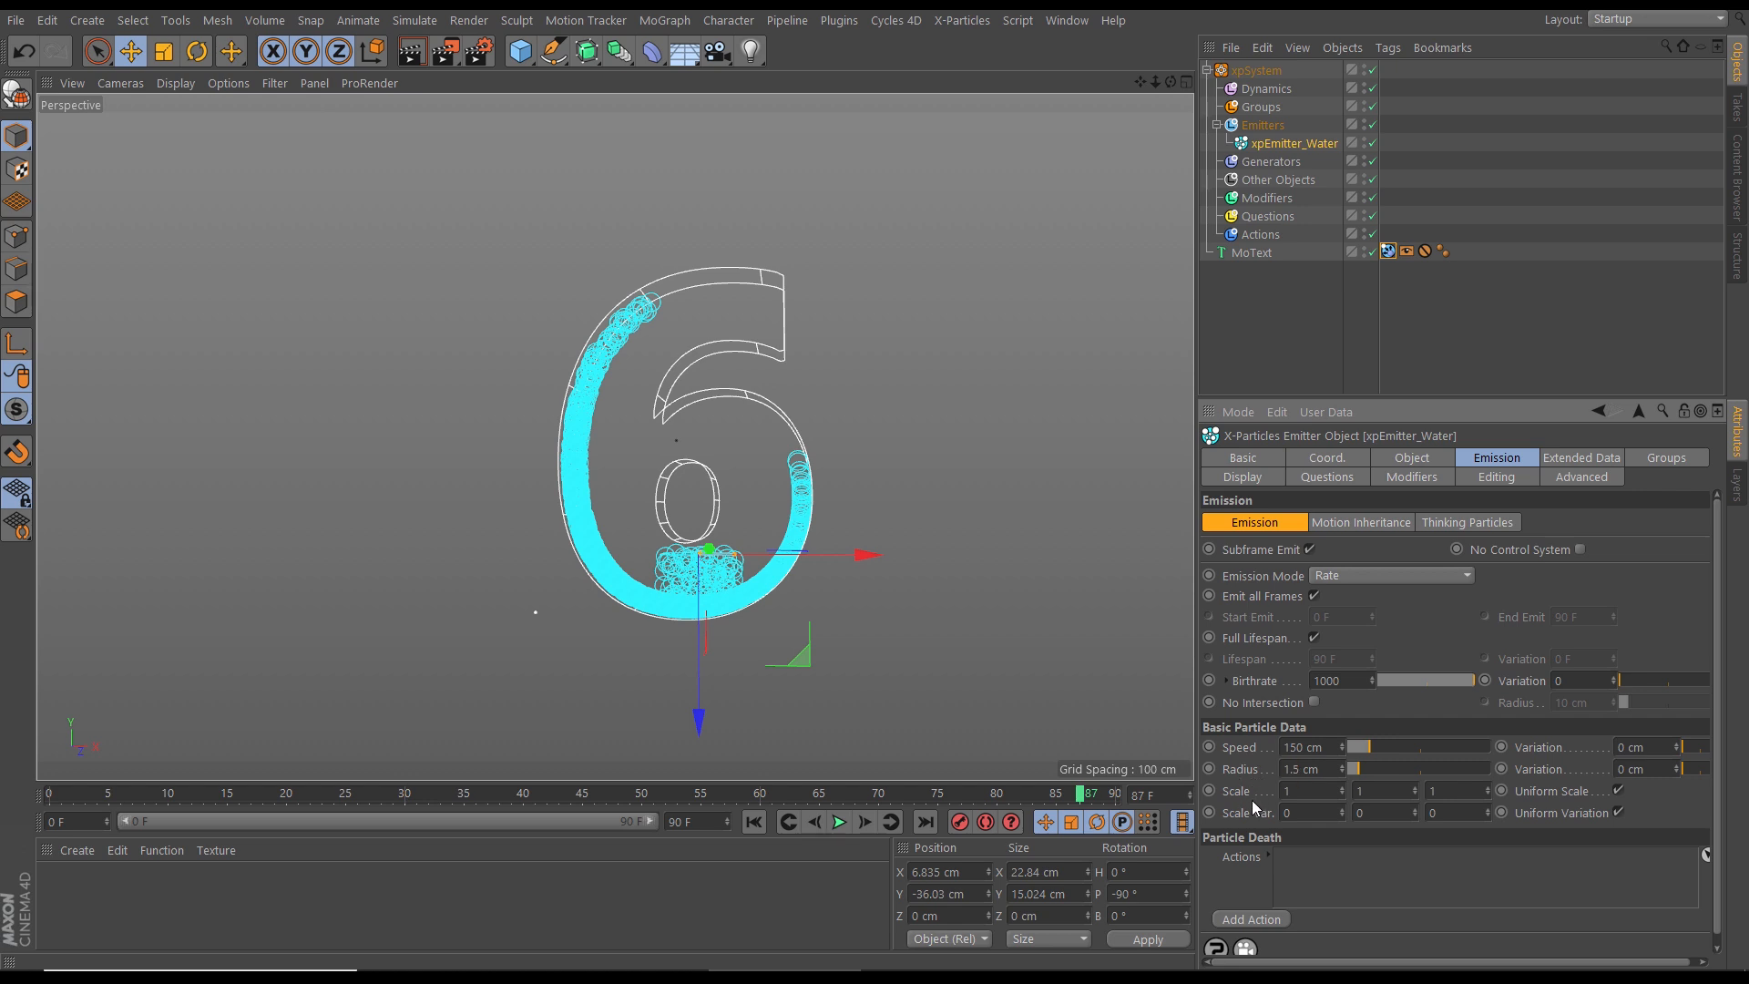
pyautogui.click(755, 823)
pyautogui.click(837, 822)
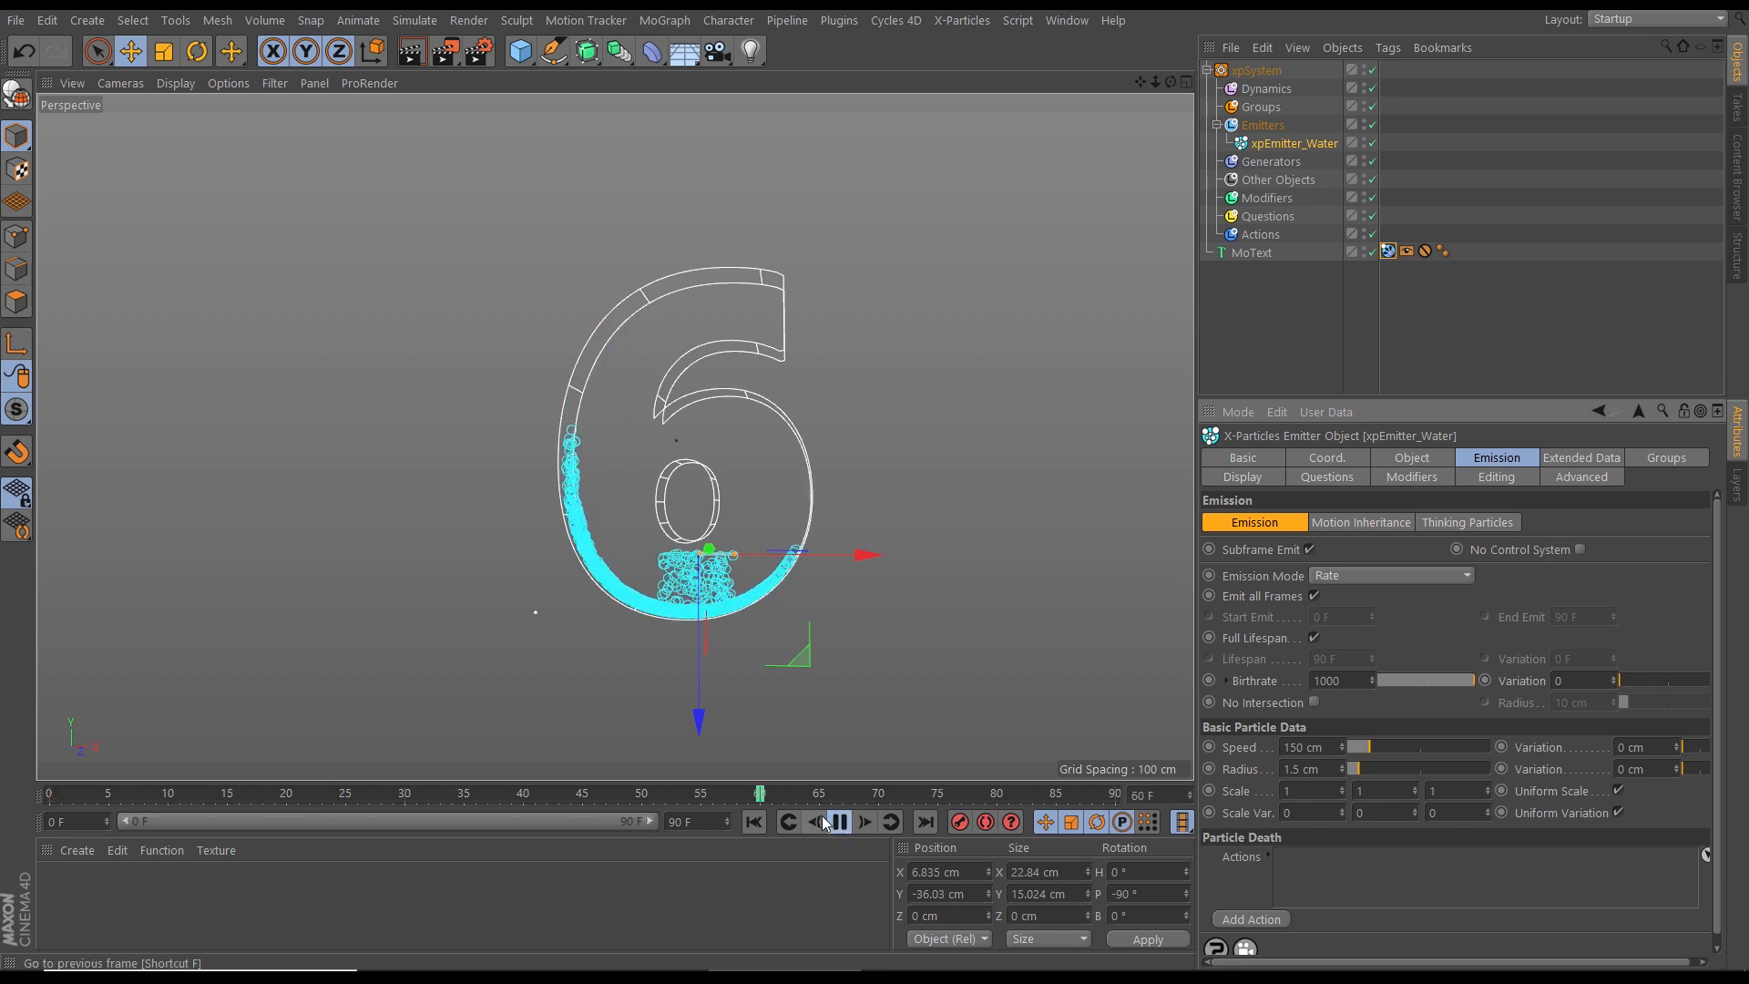
pyautogui.click(839, 823)
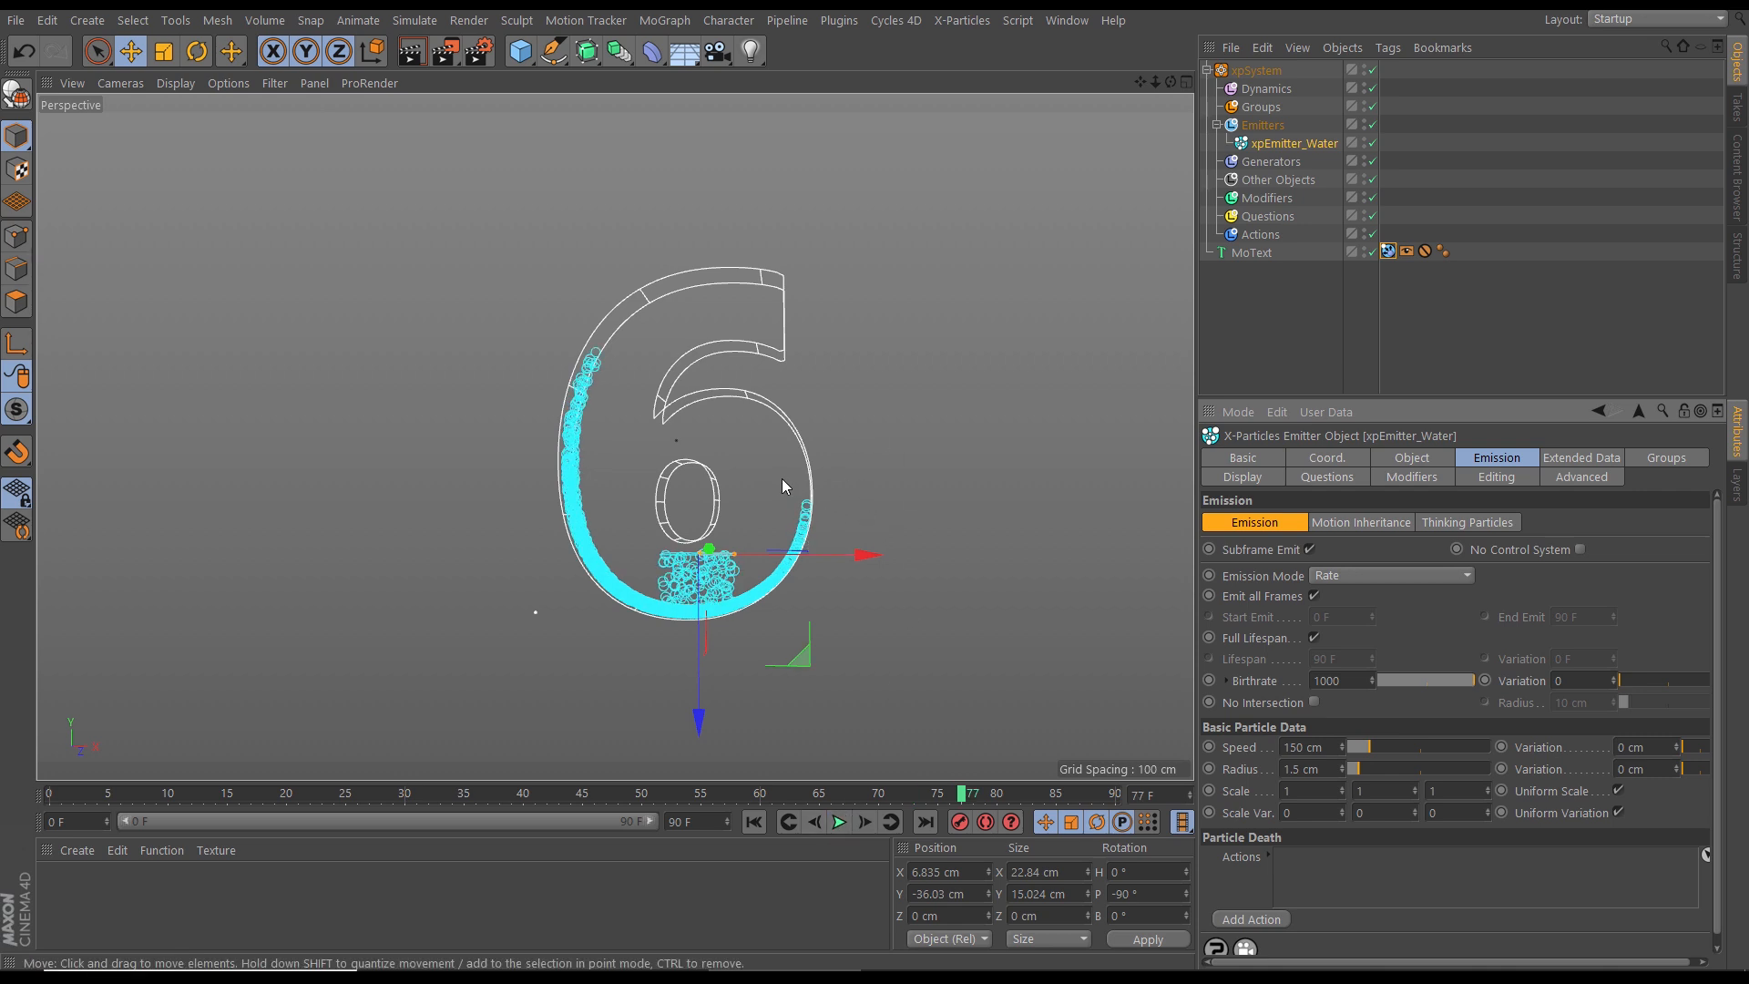
# Step: Set the water emitter's particle editor display to Dots and replay the simulation from the first frame
pyautogui.click(1242, 478)
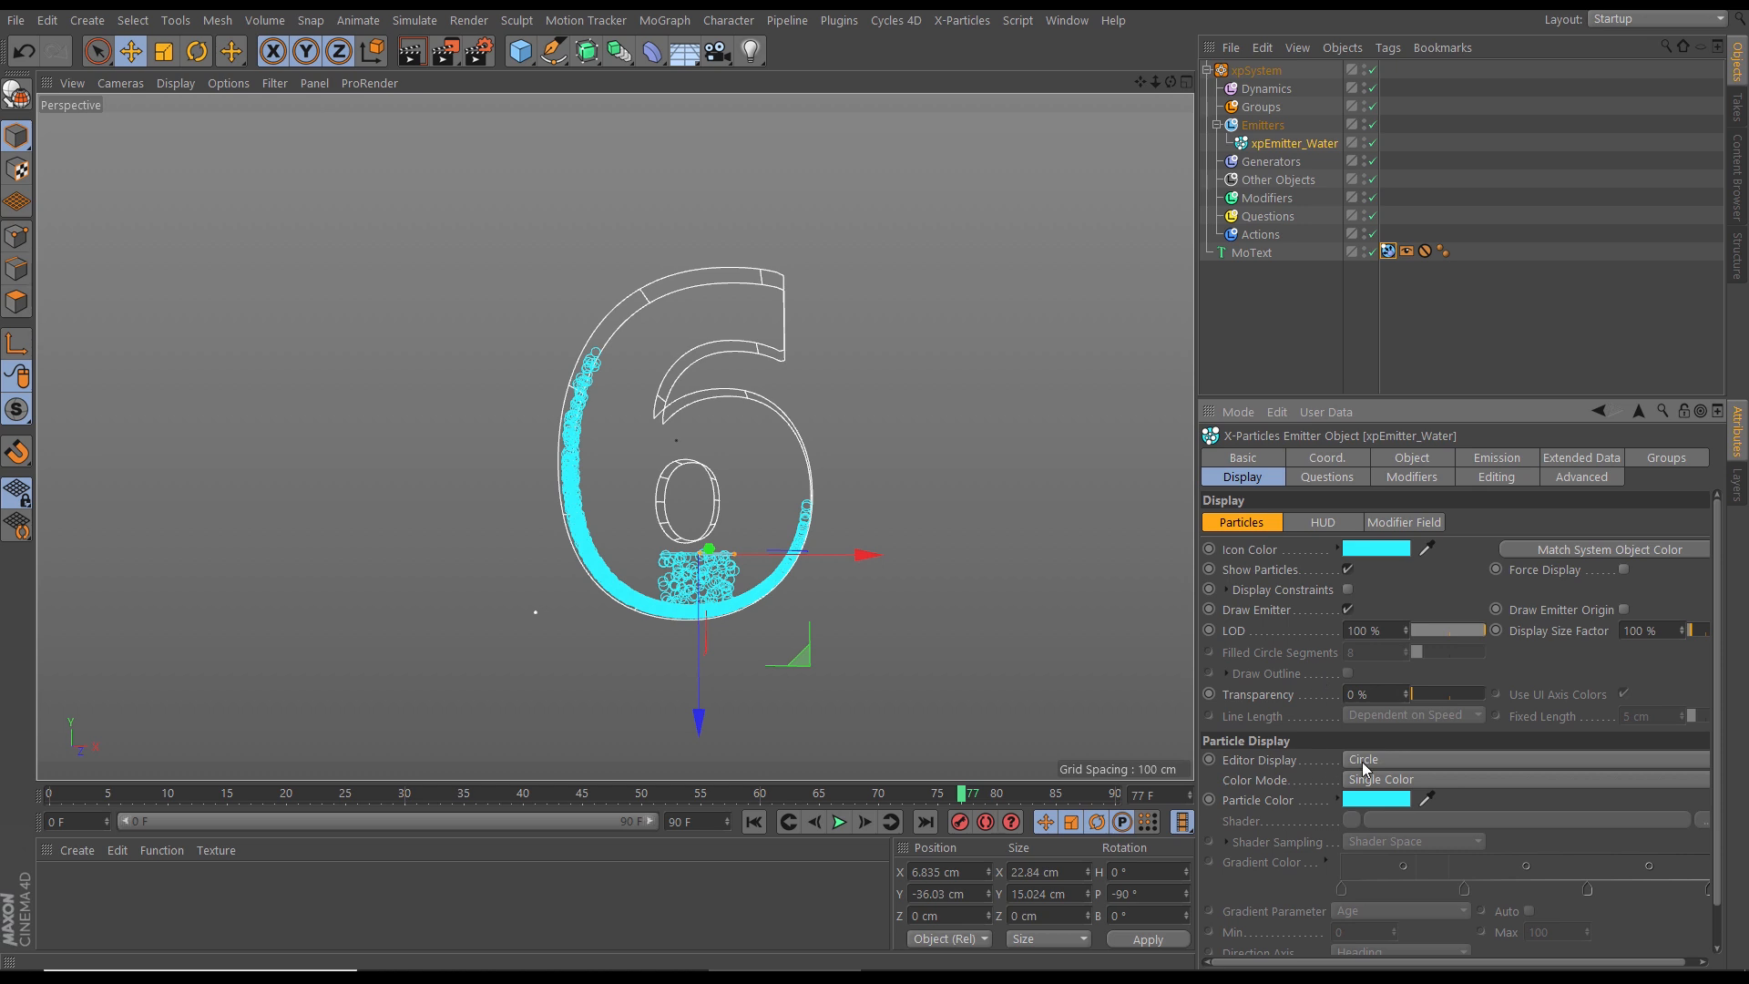
pyautogui.click(1364, 770)
pyautogui.click(1375, 387)
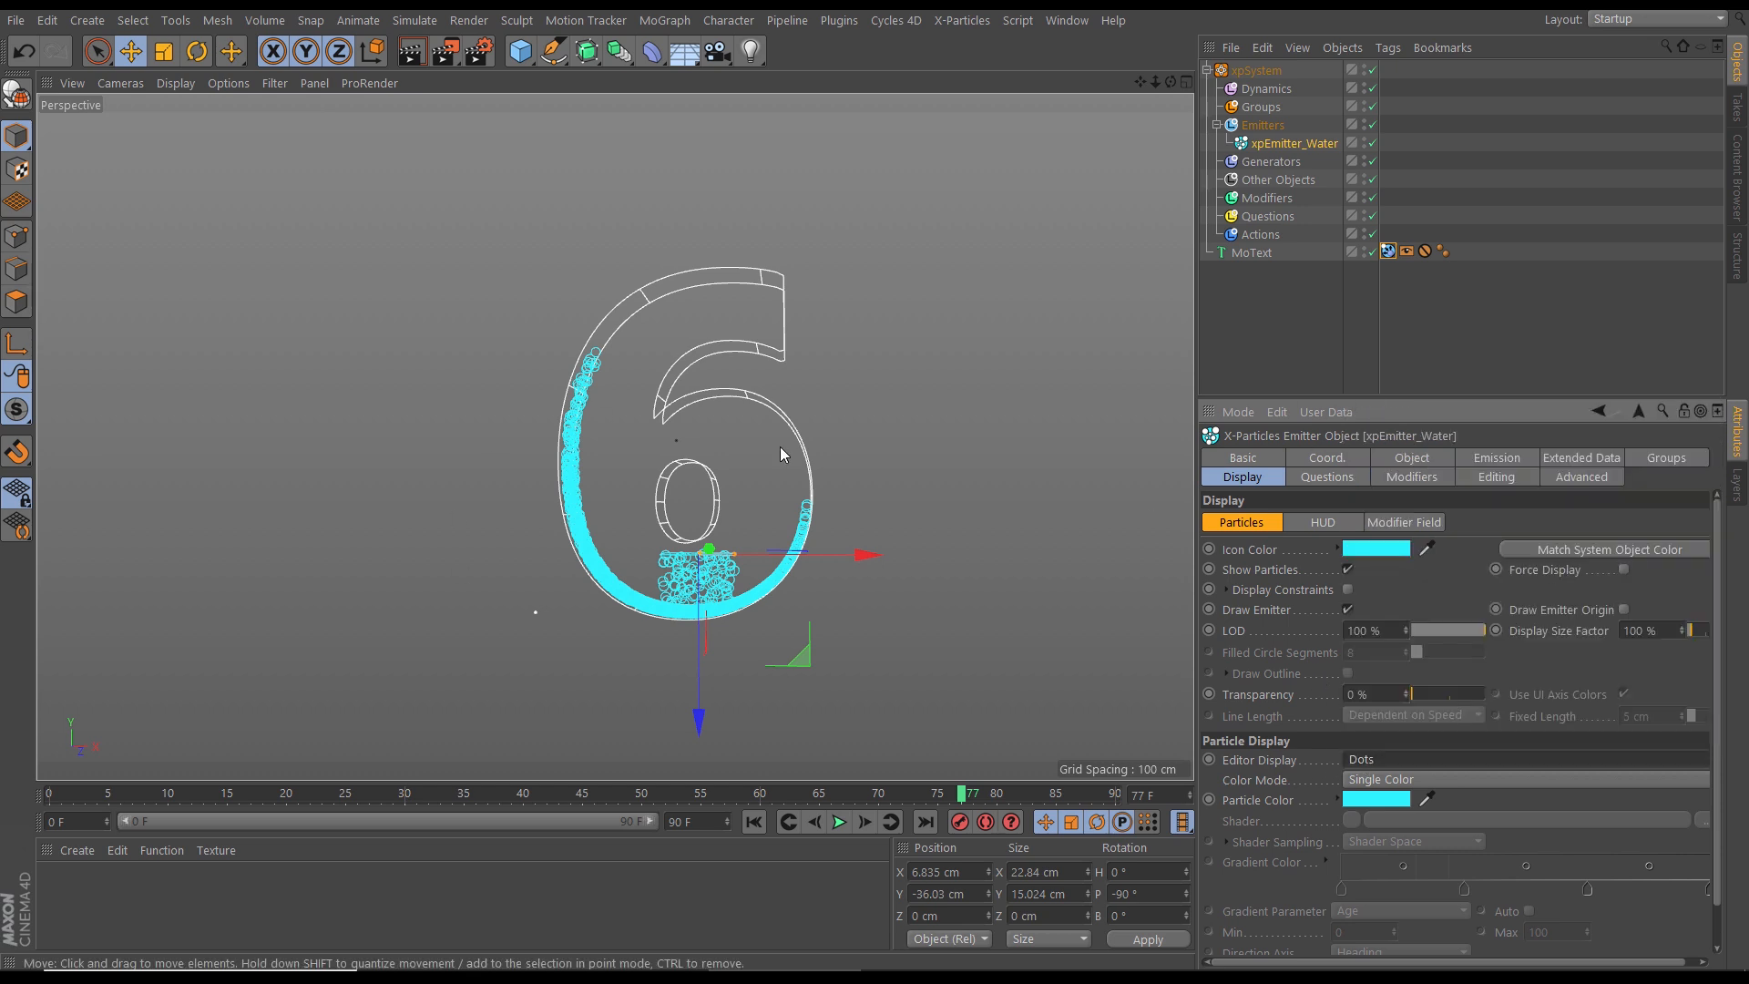
pyautogui.keyDown('alt'); pyautogui.moveTo(789, 581); pyautogui.dragTo(722, 589, button='middle'); pyautogui.keyUp('alt')
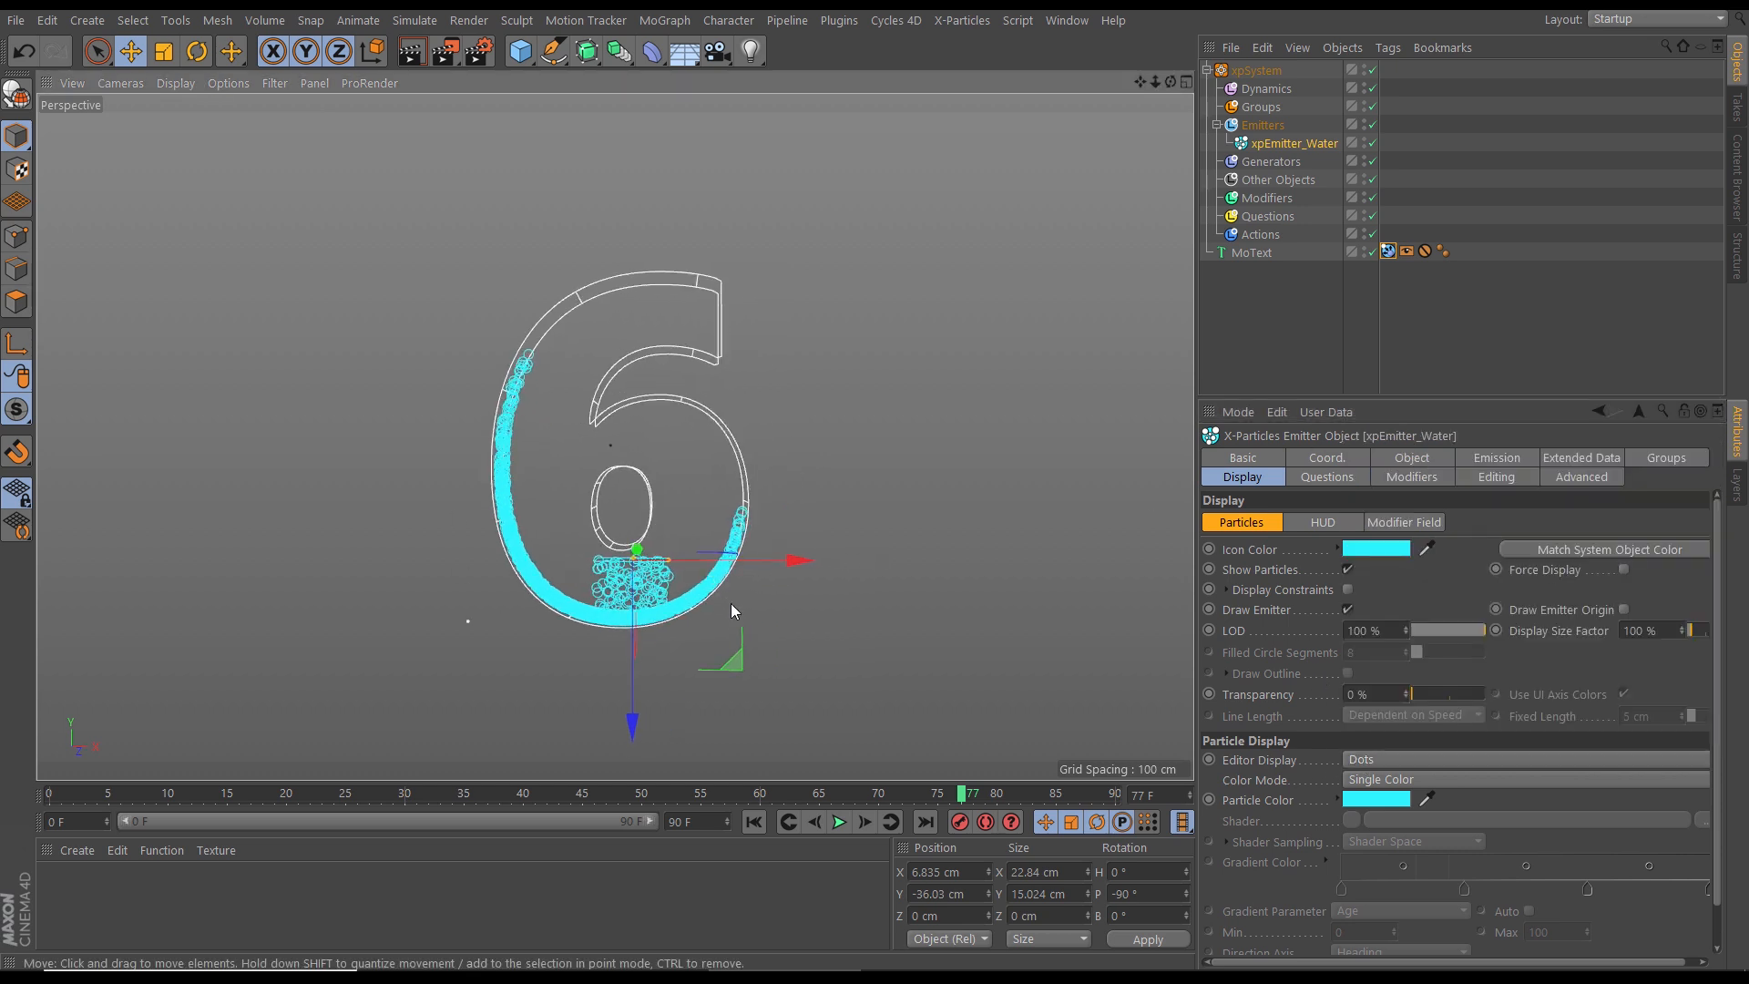
pyautogui.click(755, 822)
pyautogui.click(839, 822)
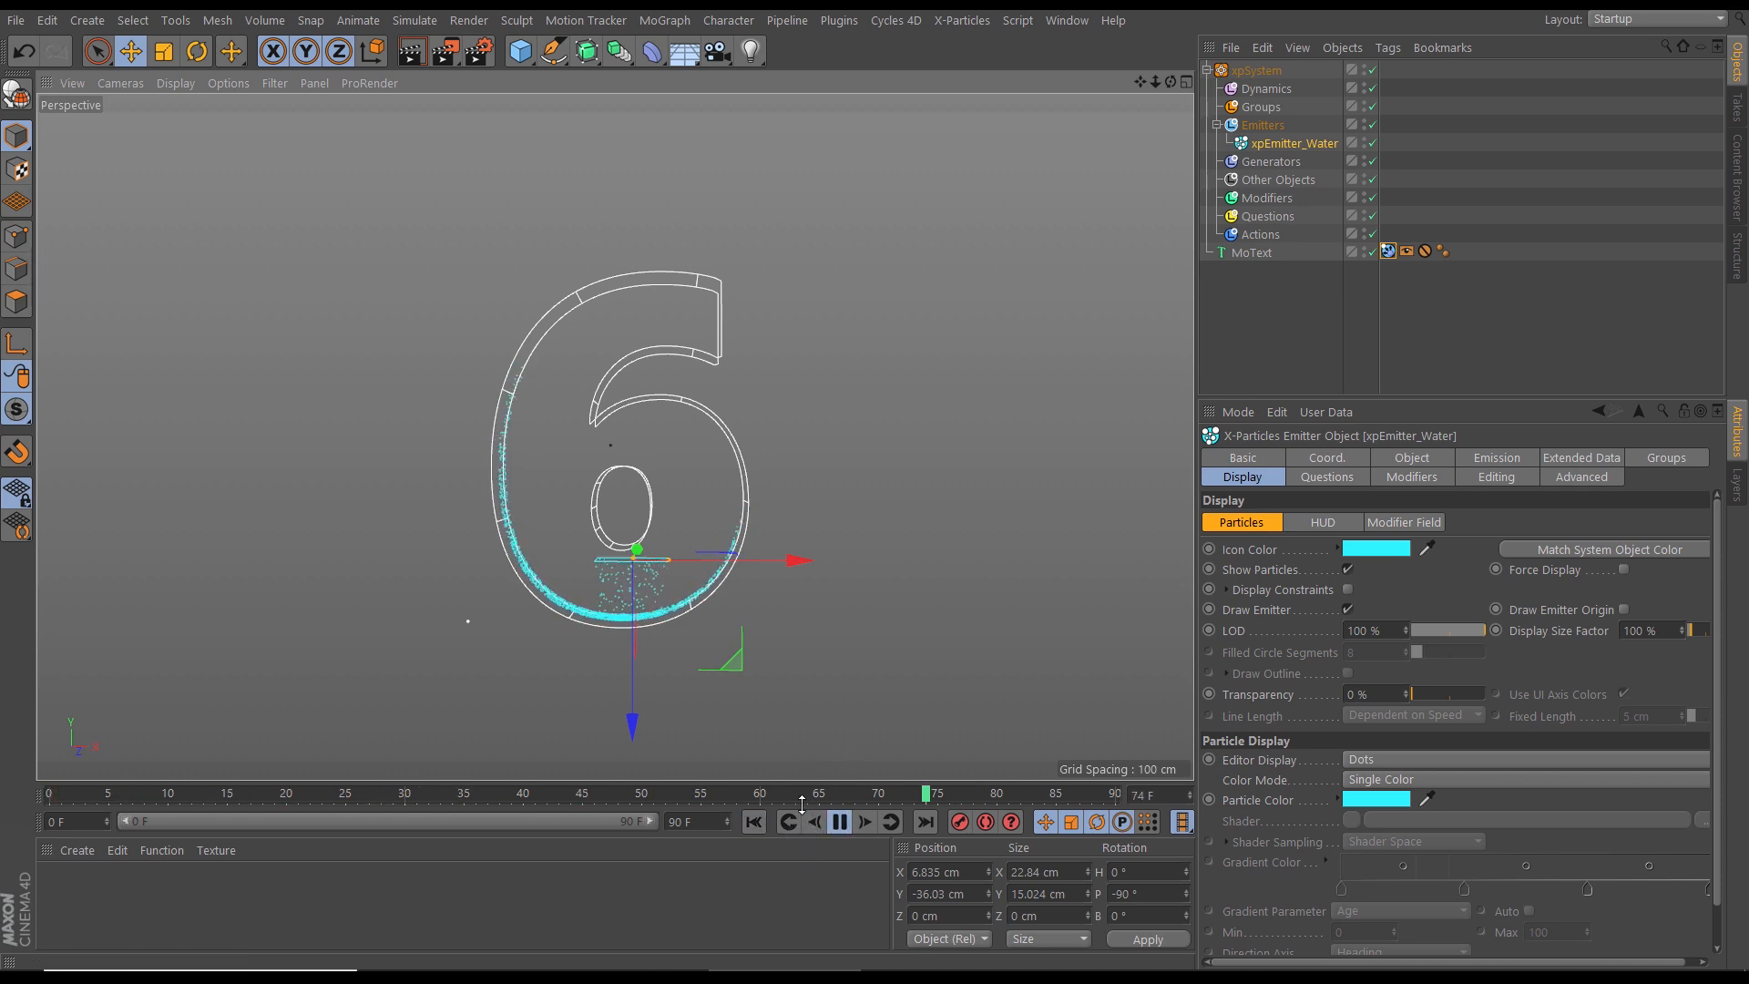
pyautogui.click(839, 822)
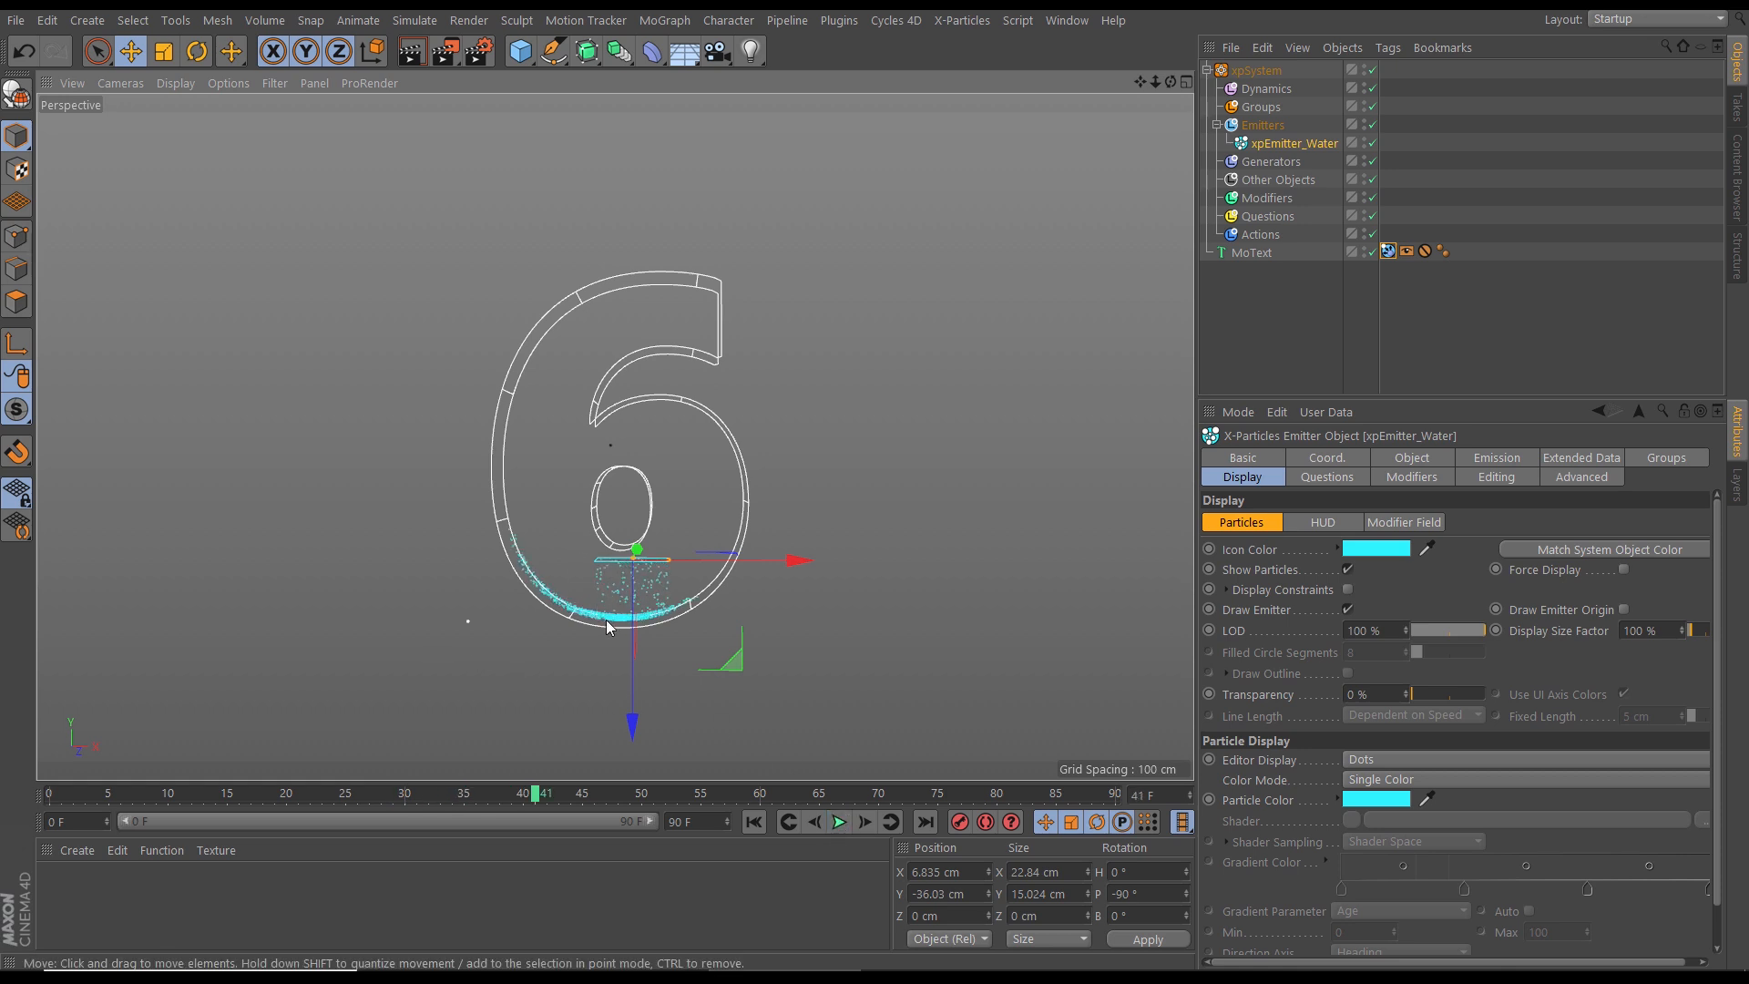
pyautogui.click(839, 823)
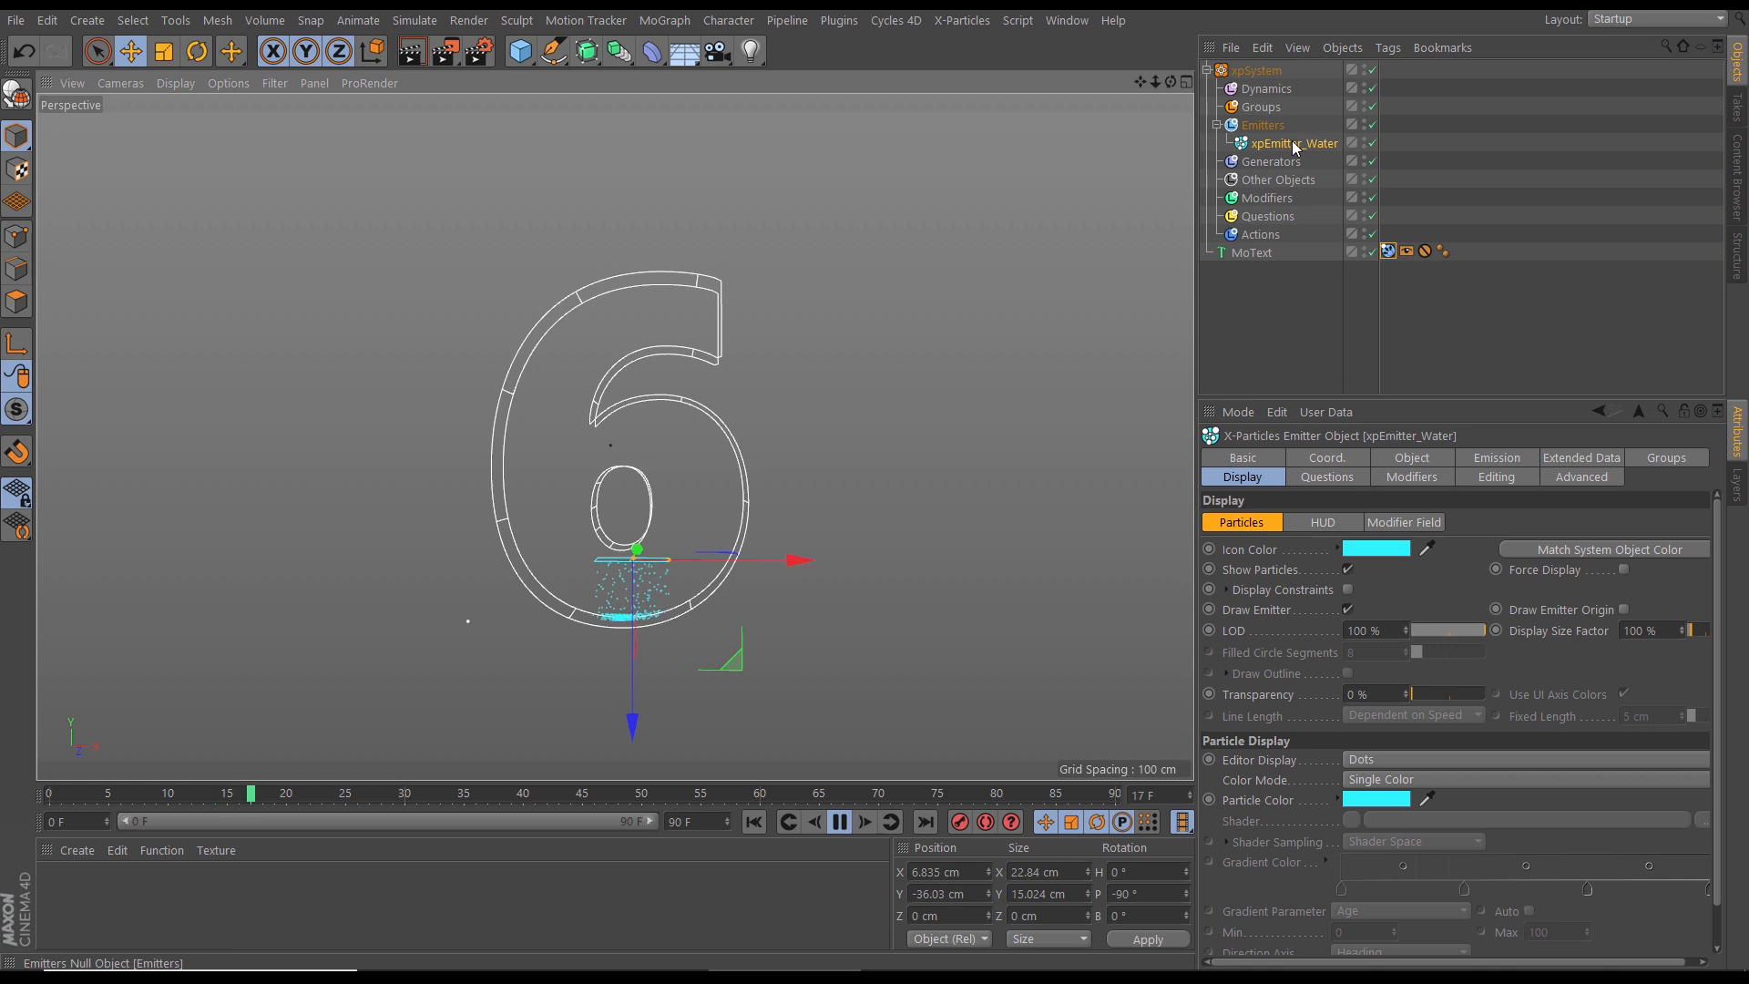
# Step: Add an xpFluidFX object to the Dynamics folder and restart the simulation from the first frame
pyautogui.click(1276, 89)
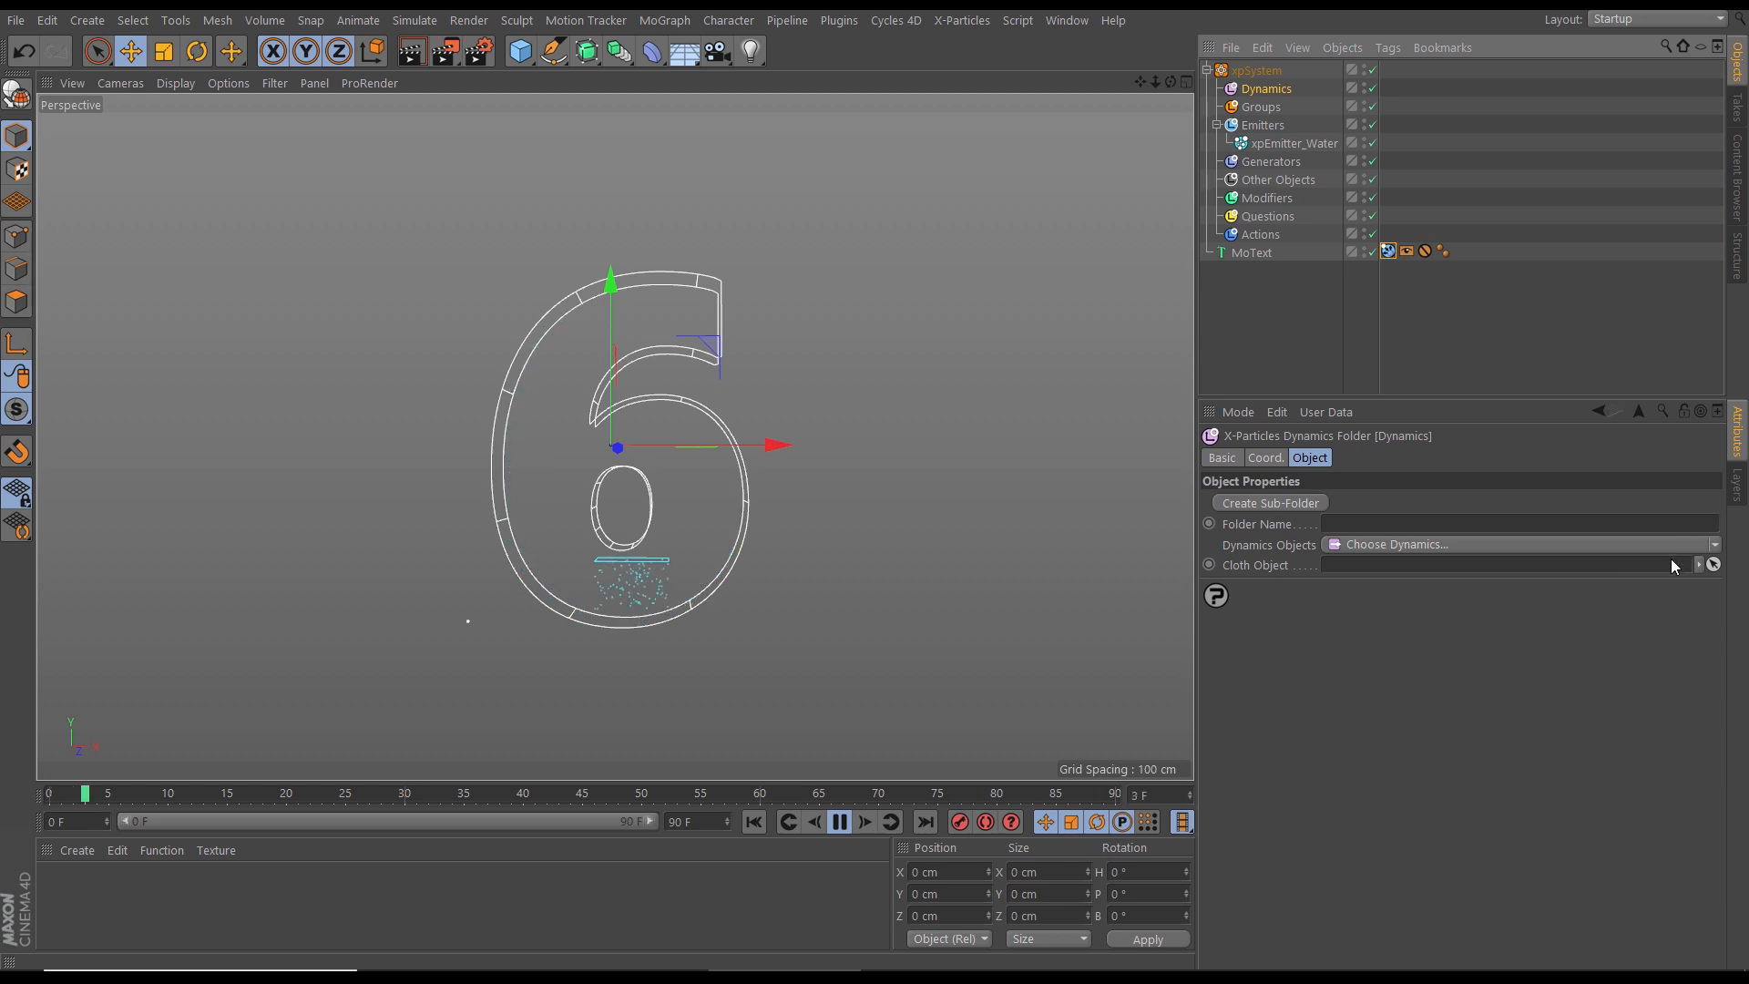
pyautogui.click(1713, 547)
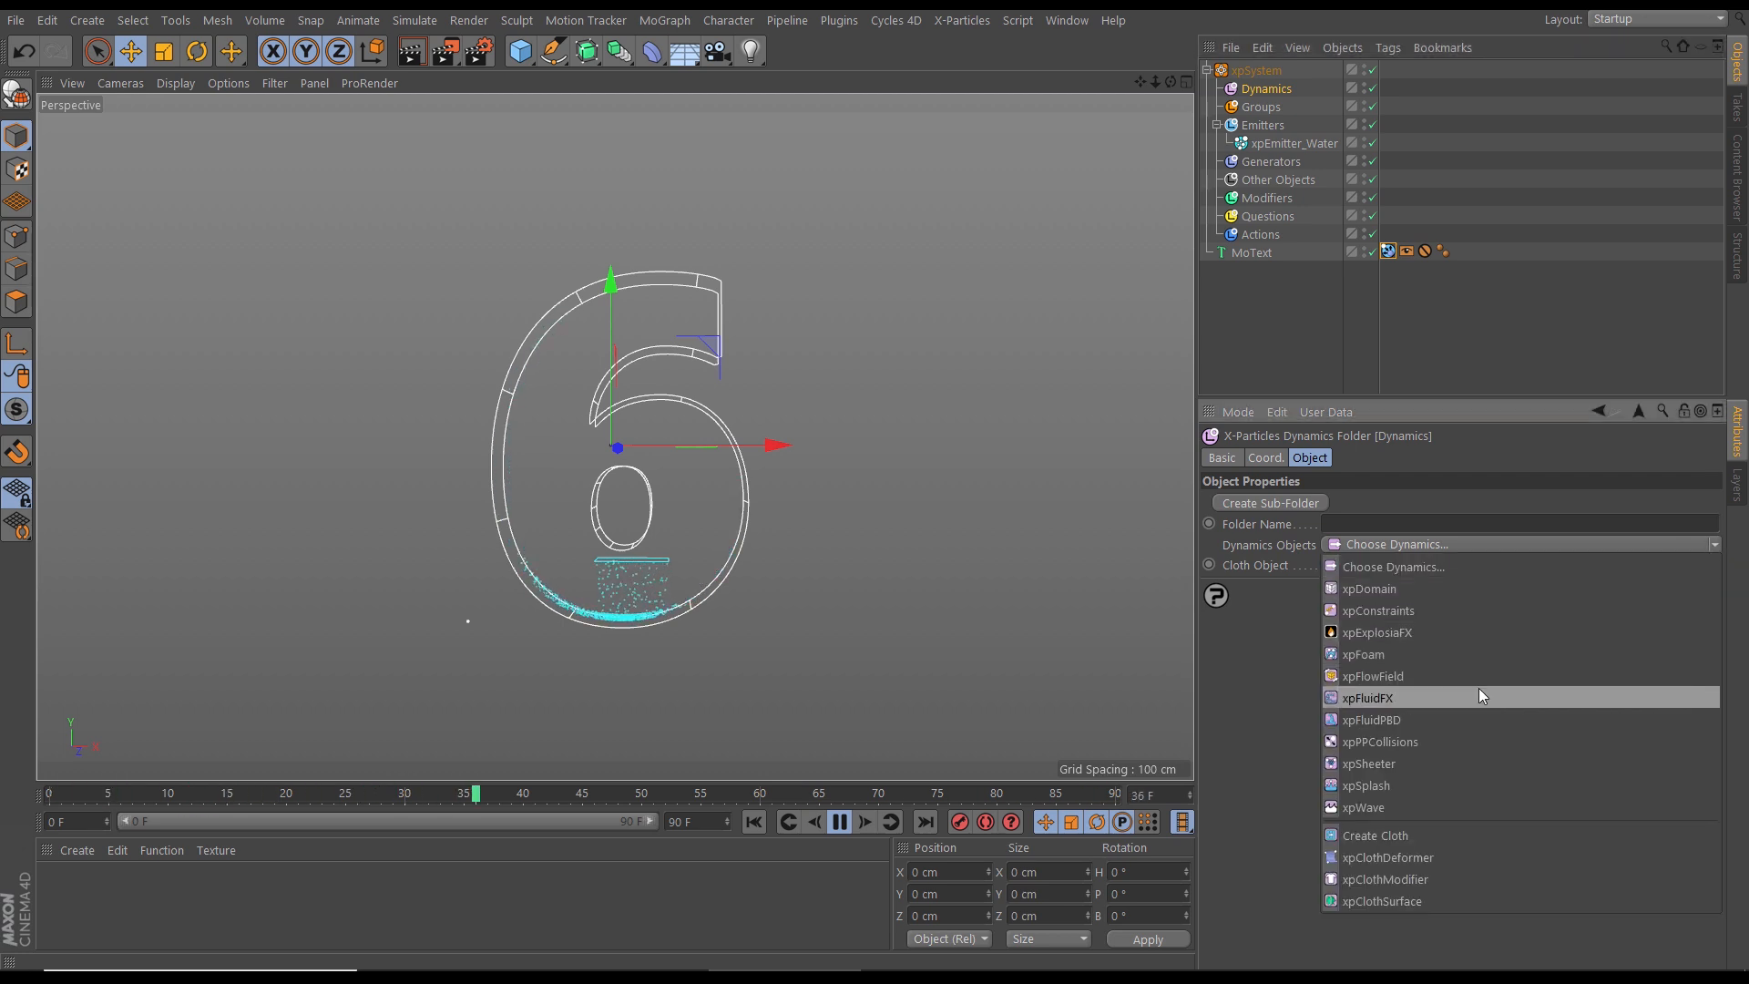
pyautogui.click(1379, 697)
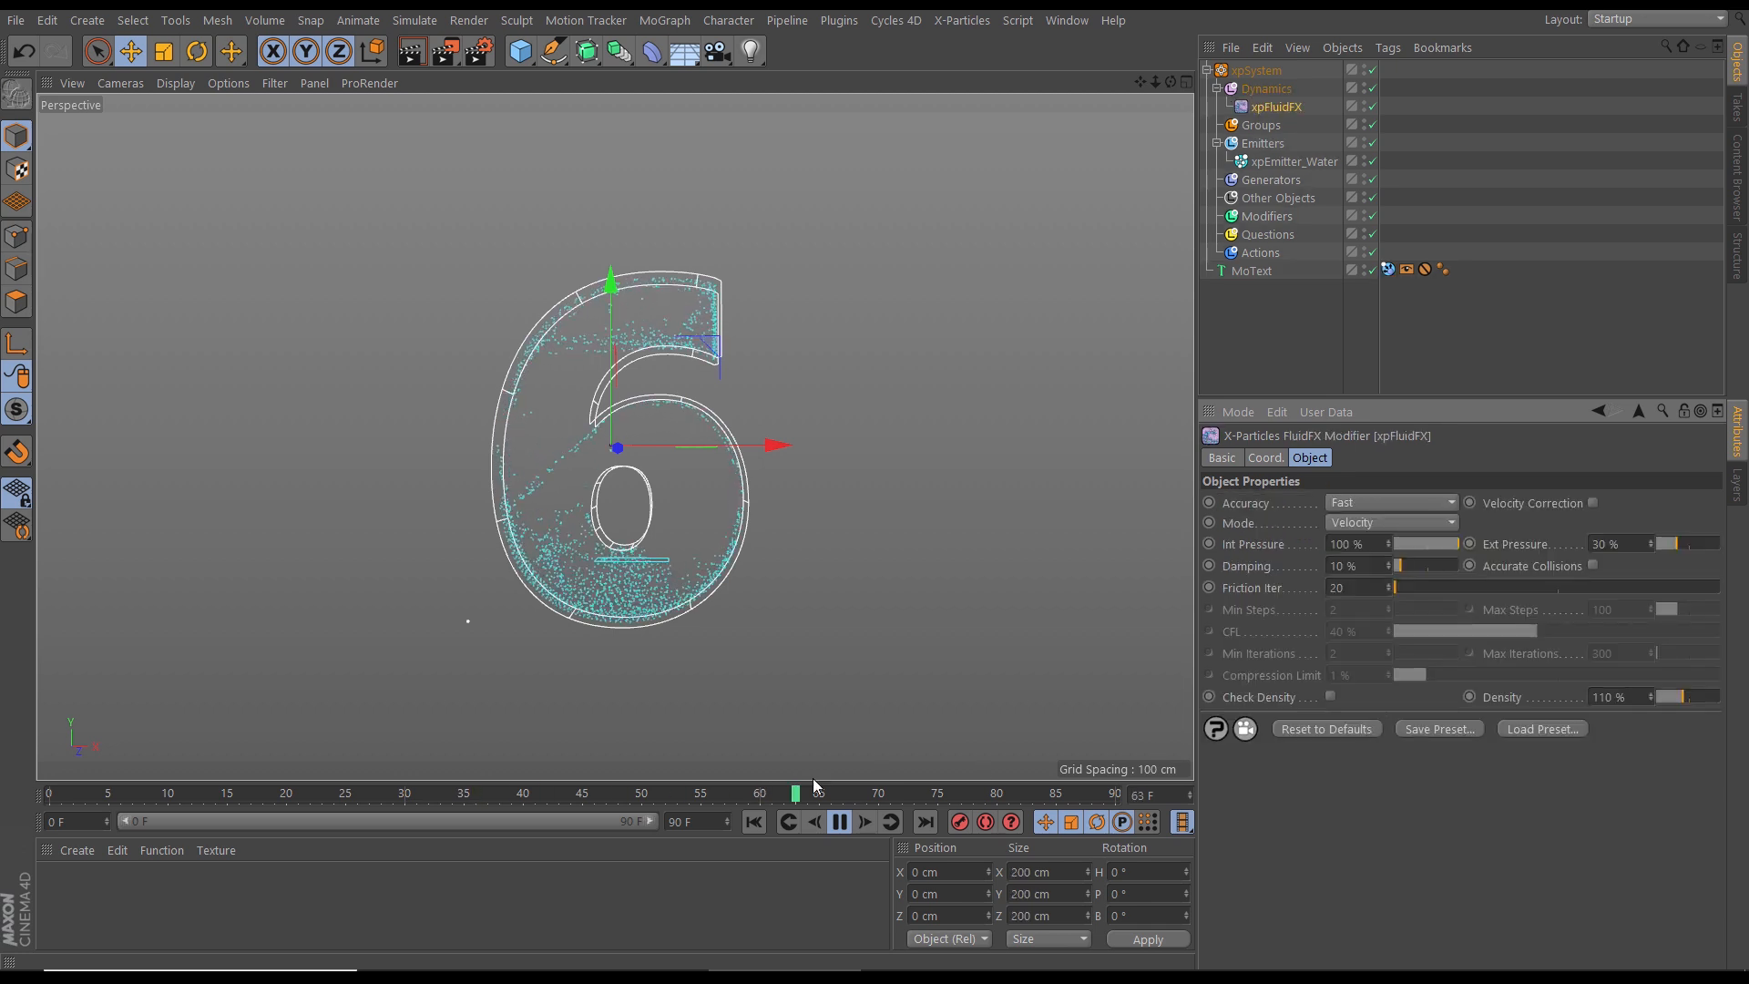
pyautogui.click(754, 822)
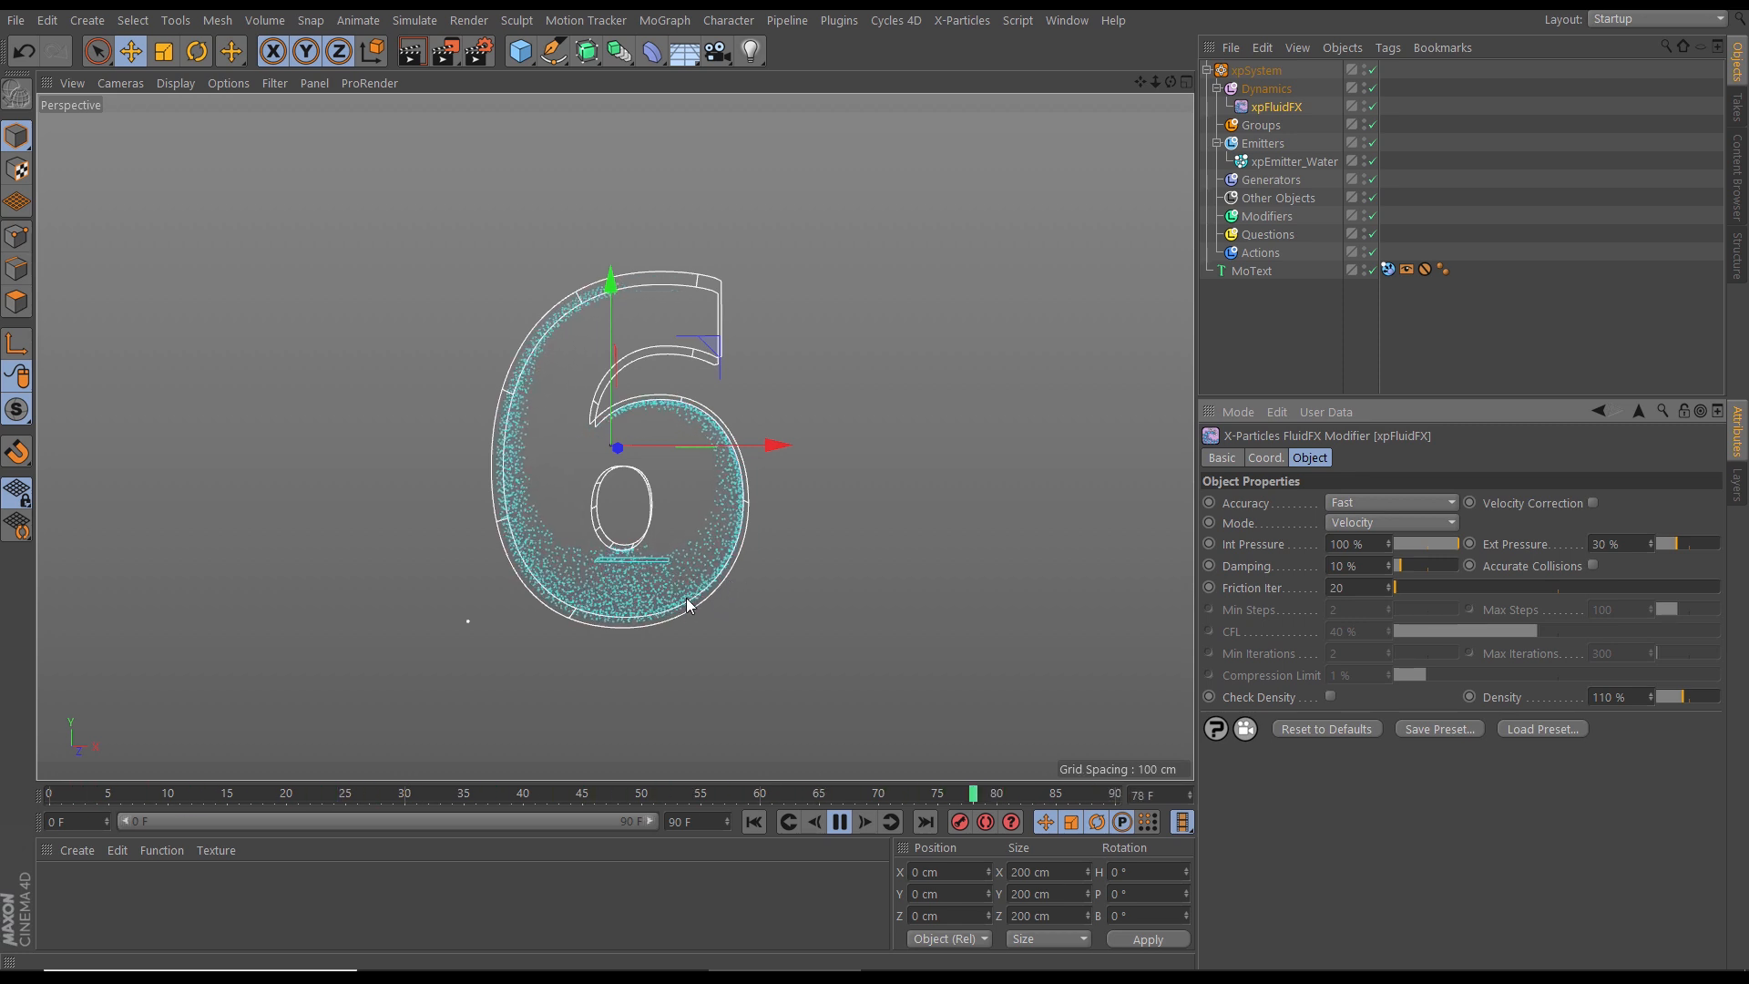
# Step: Set the project's end to frame 250 and extend the preview range to the same frame
pyautogui.click(699, 825)
pyautogui.write('250')
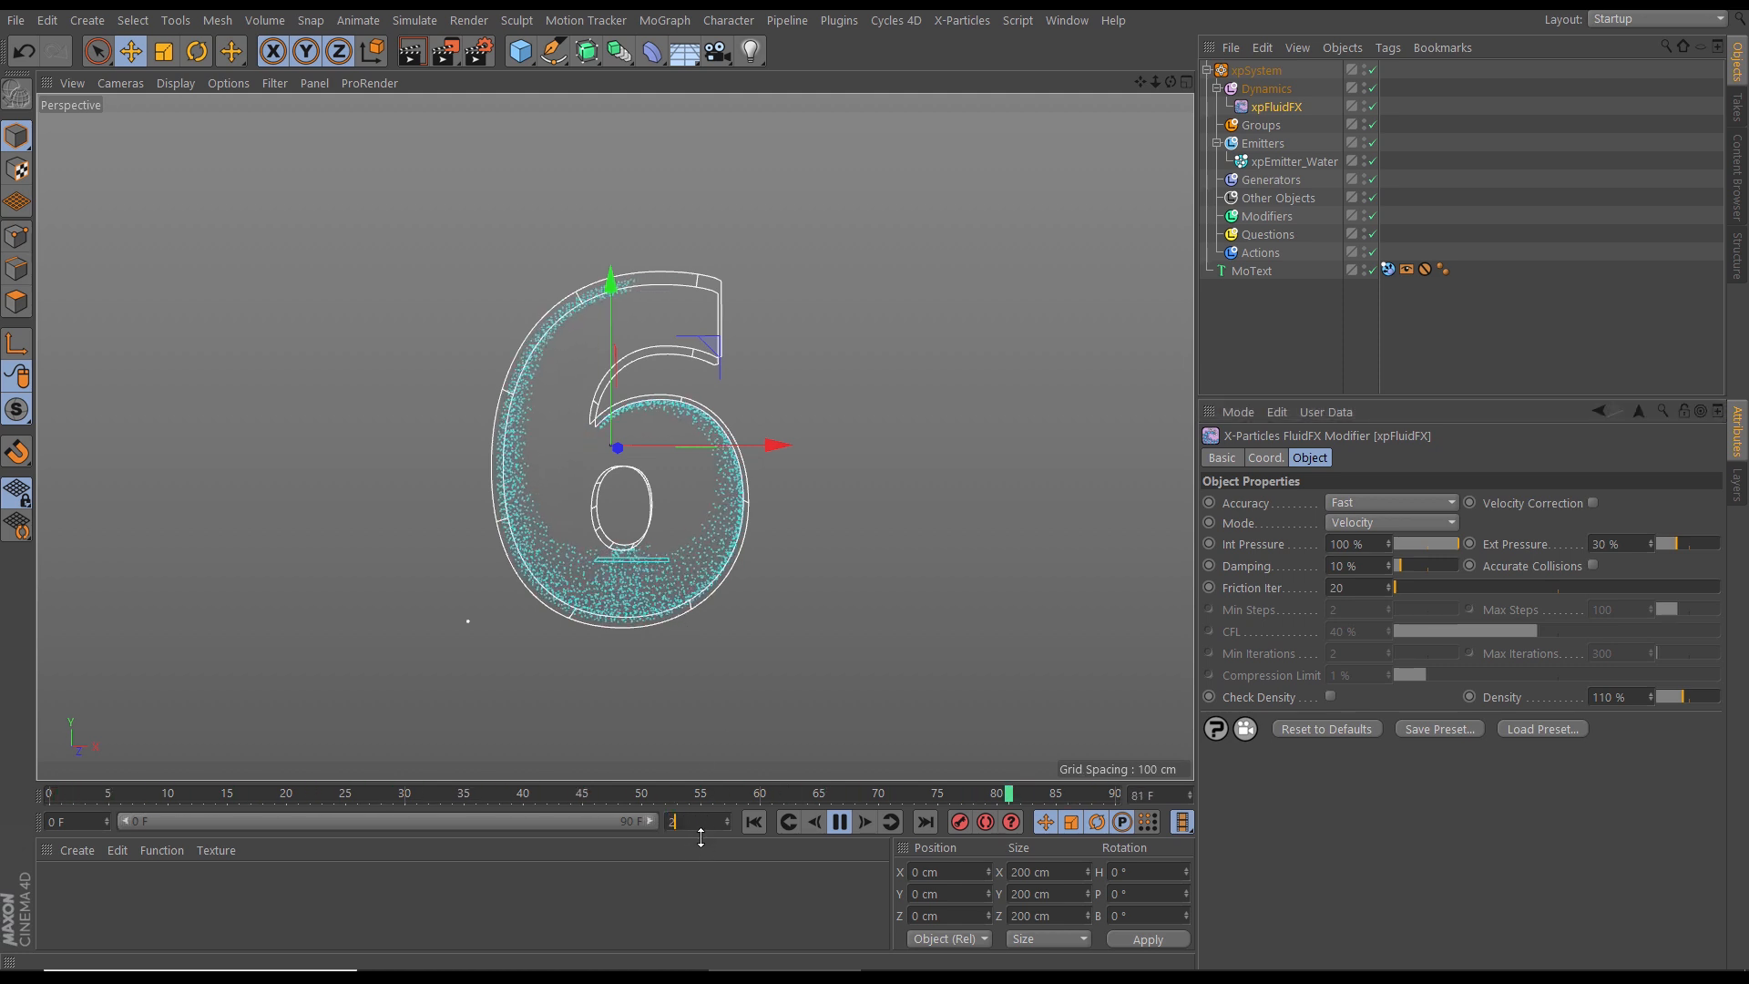
pyautogui.press('Return')
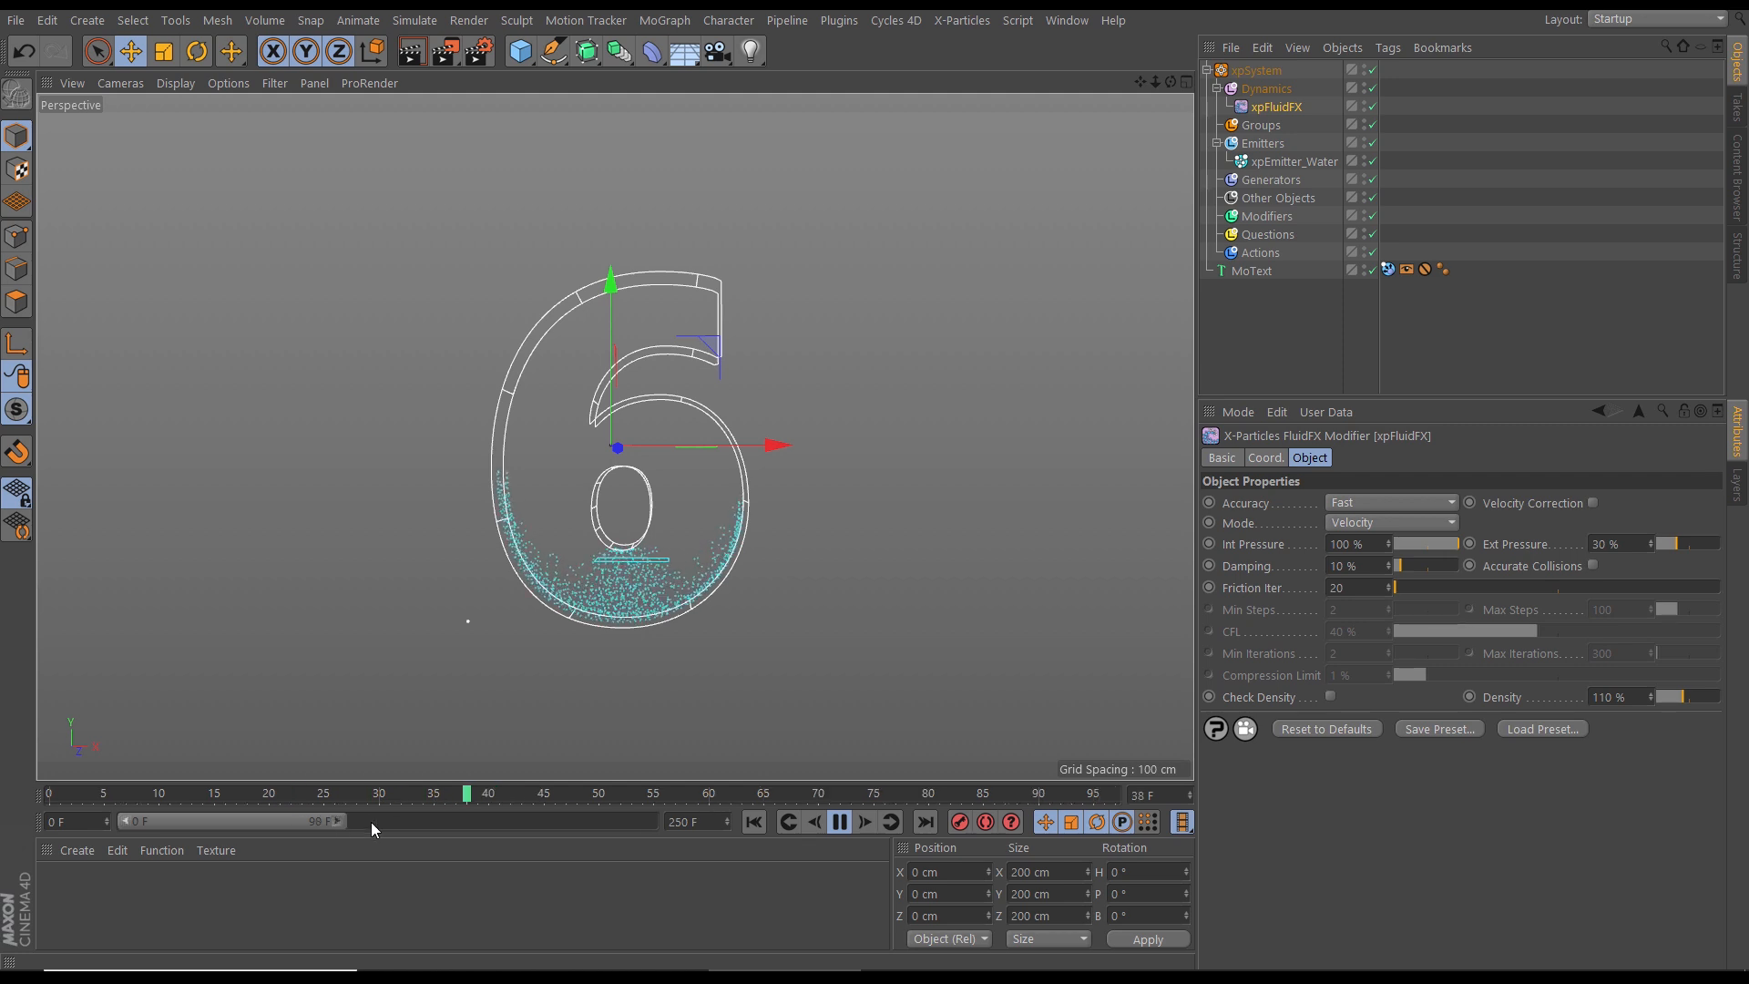
pyautogui.moveTo(342, 819); pyautogui.dragTo(656, 820)
pyautogui.scroll(-2, 686, 551)
pyautogui.scroll(-1, 686, 551)
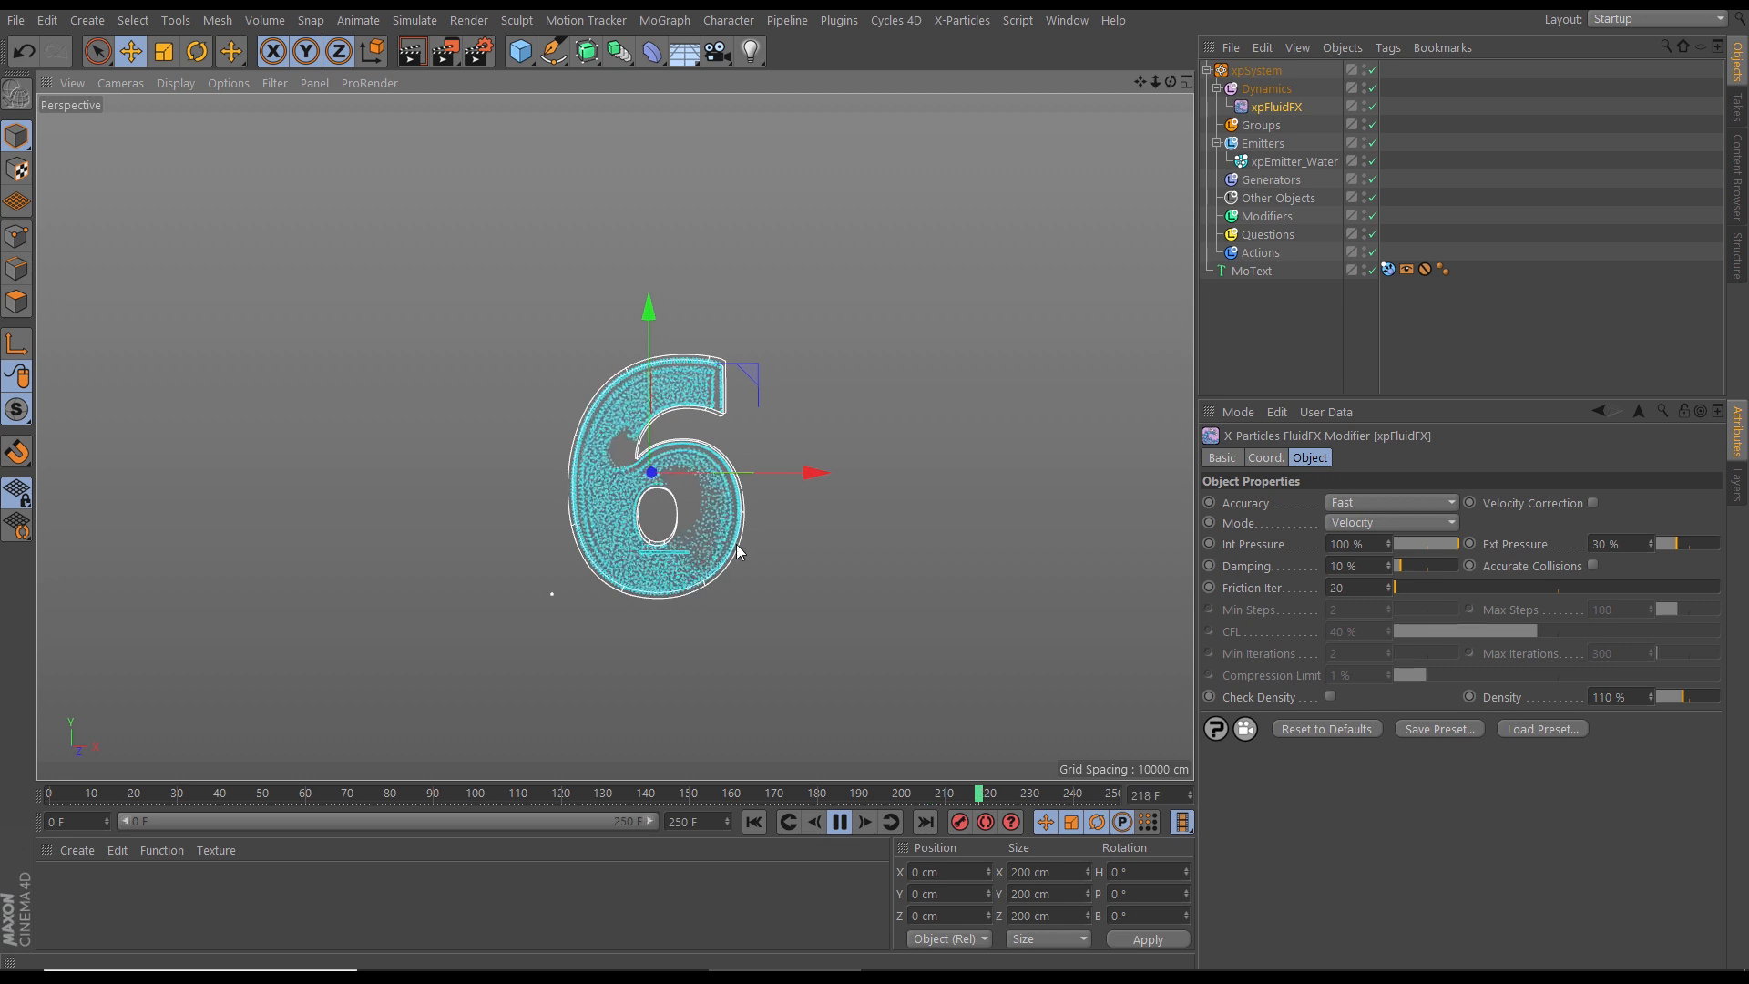
# Step: Add an xpGravity motion modifier to the Modifiers folder of the particle system
pyautogui.click(1268, 217)
pyautogui.click(1715, 565)
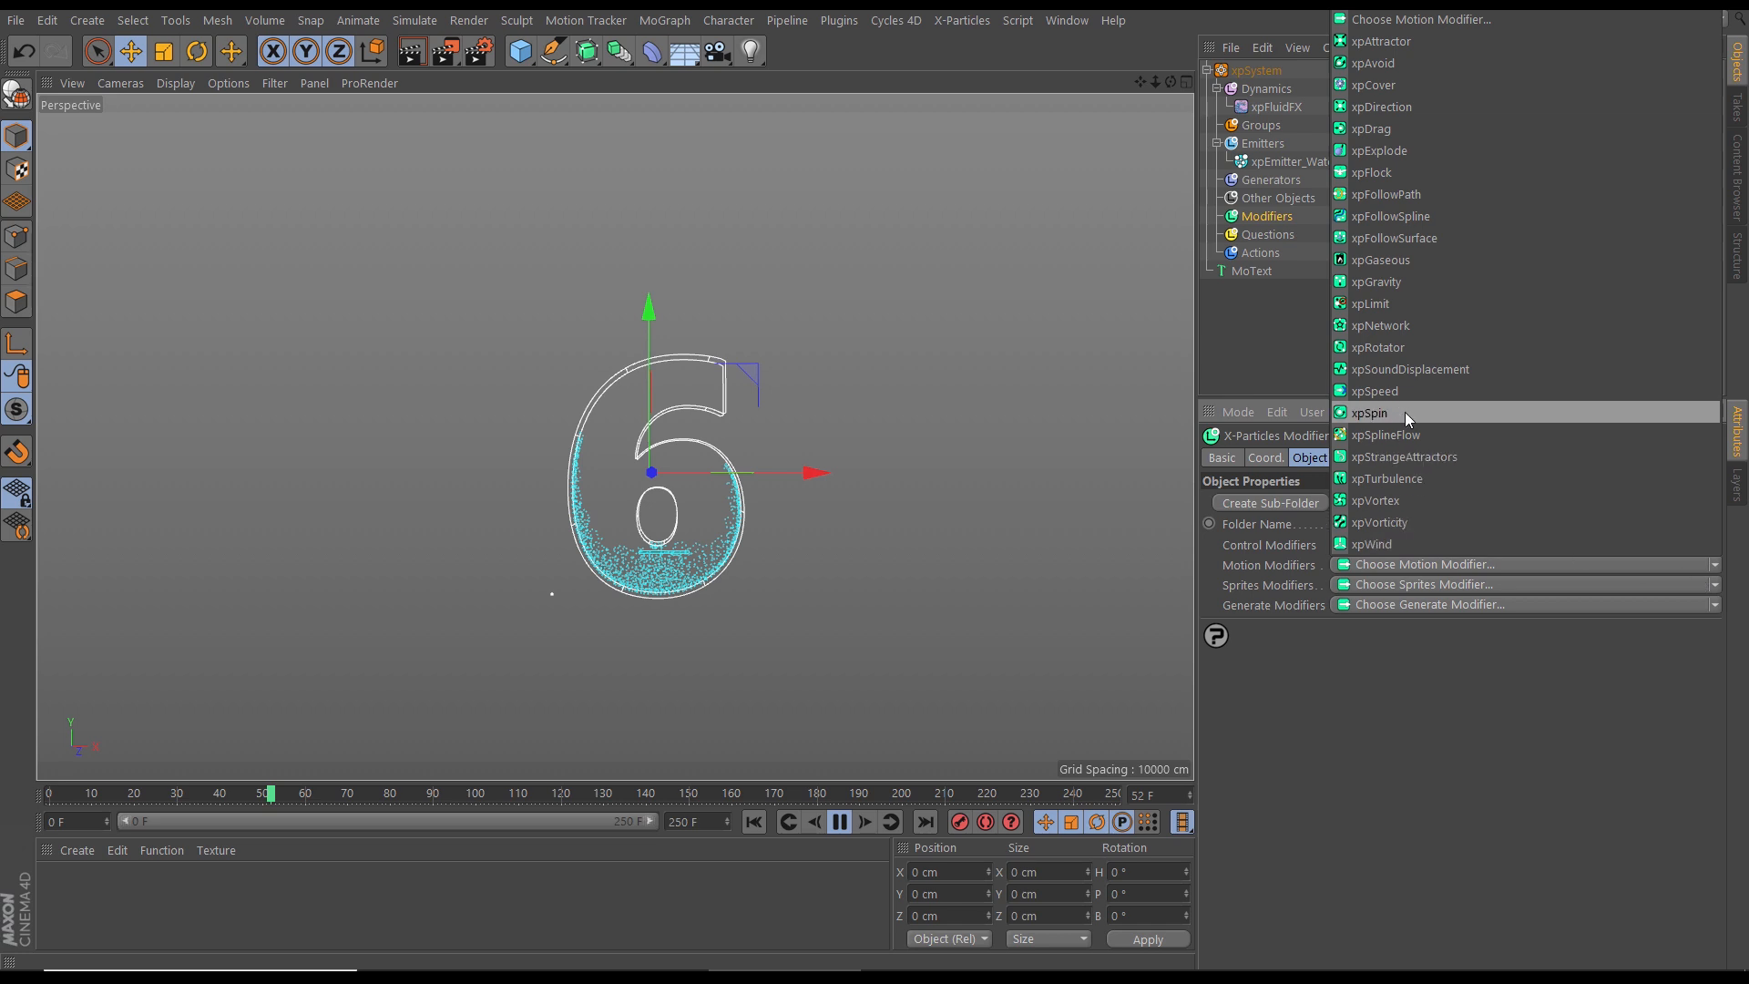
pyautogui.click(1397, 285)
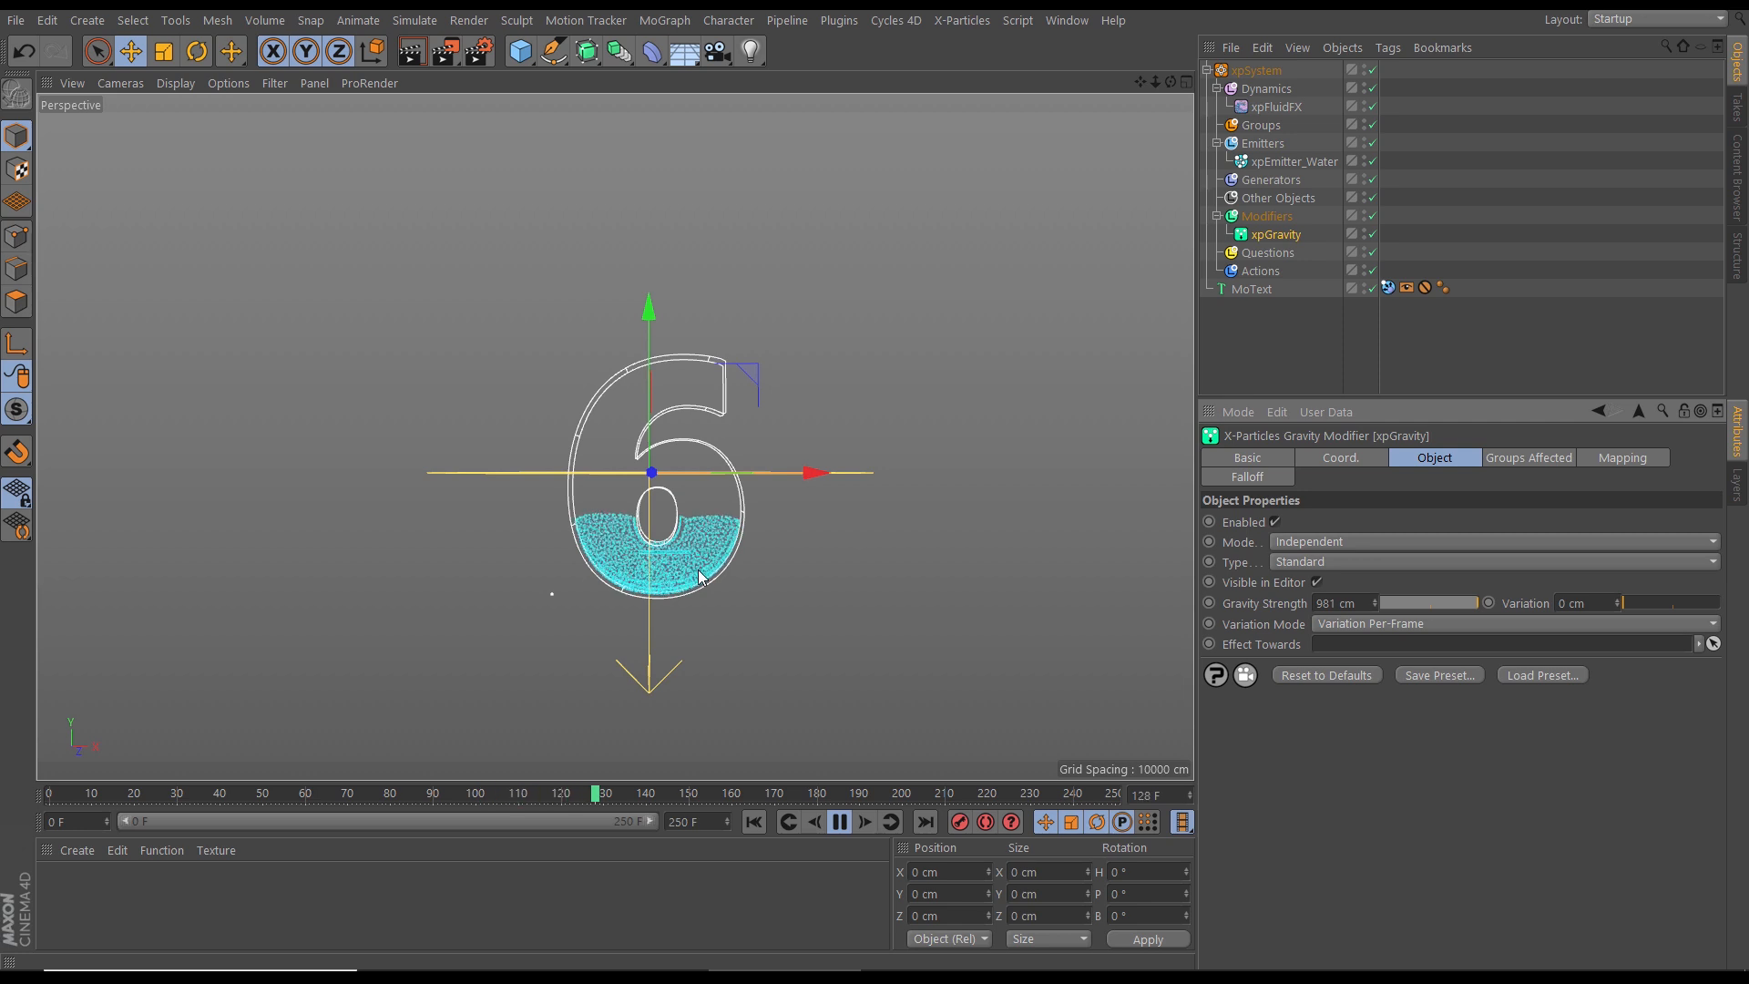
# Step: Set the water emitter's birthrate to 3000 and inspect the fluid filling the 6 from an angle
pyautogui.click(1282, 162)
pyautogui.click(1478, 457)
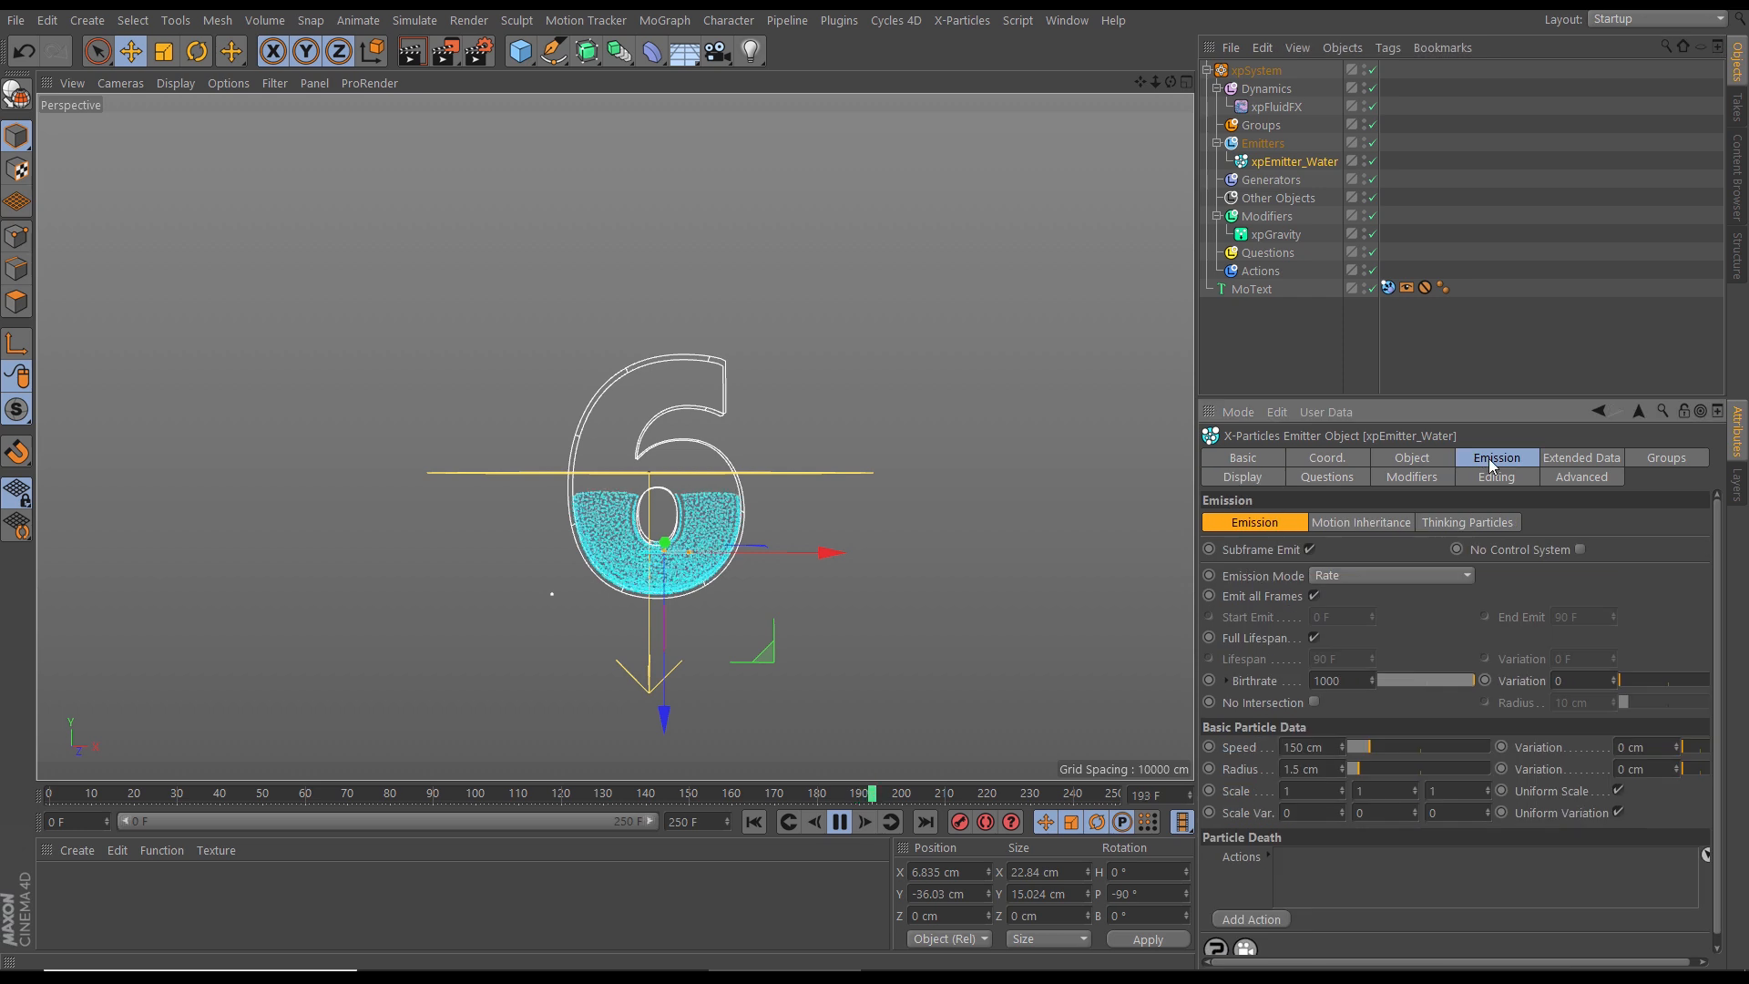
pyautogui.write('3000')
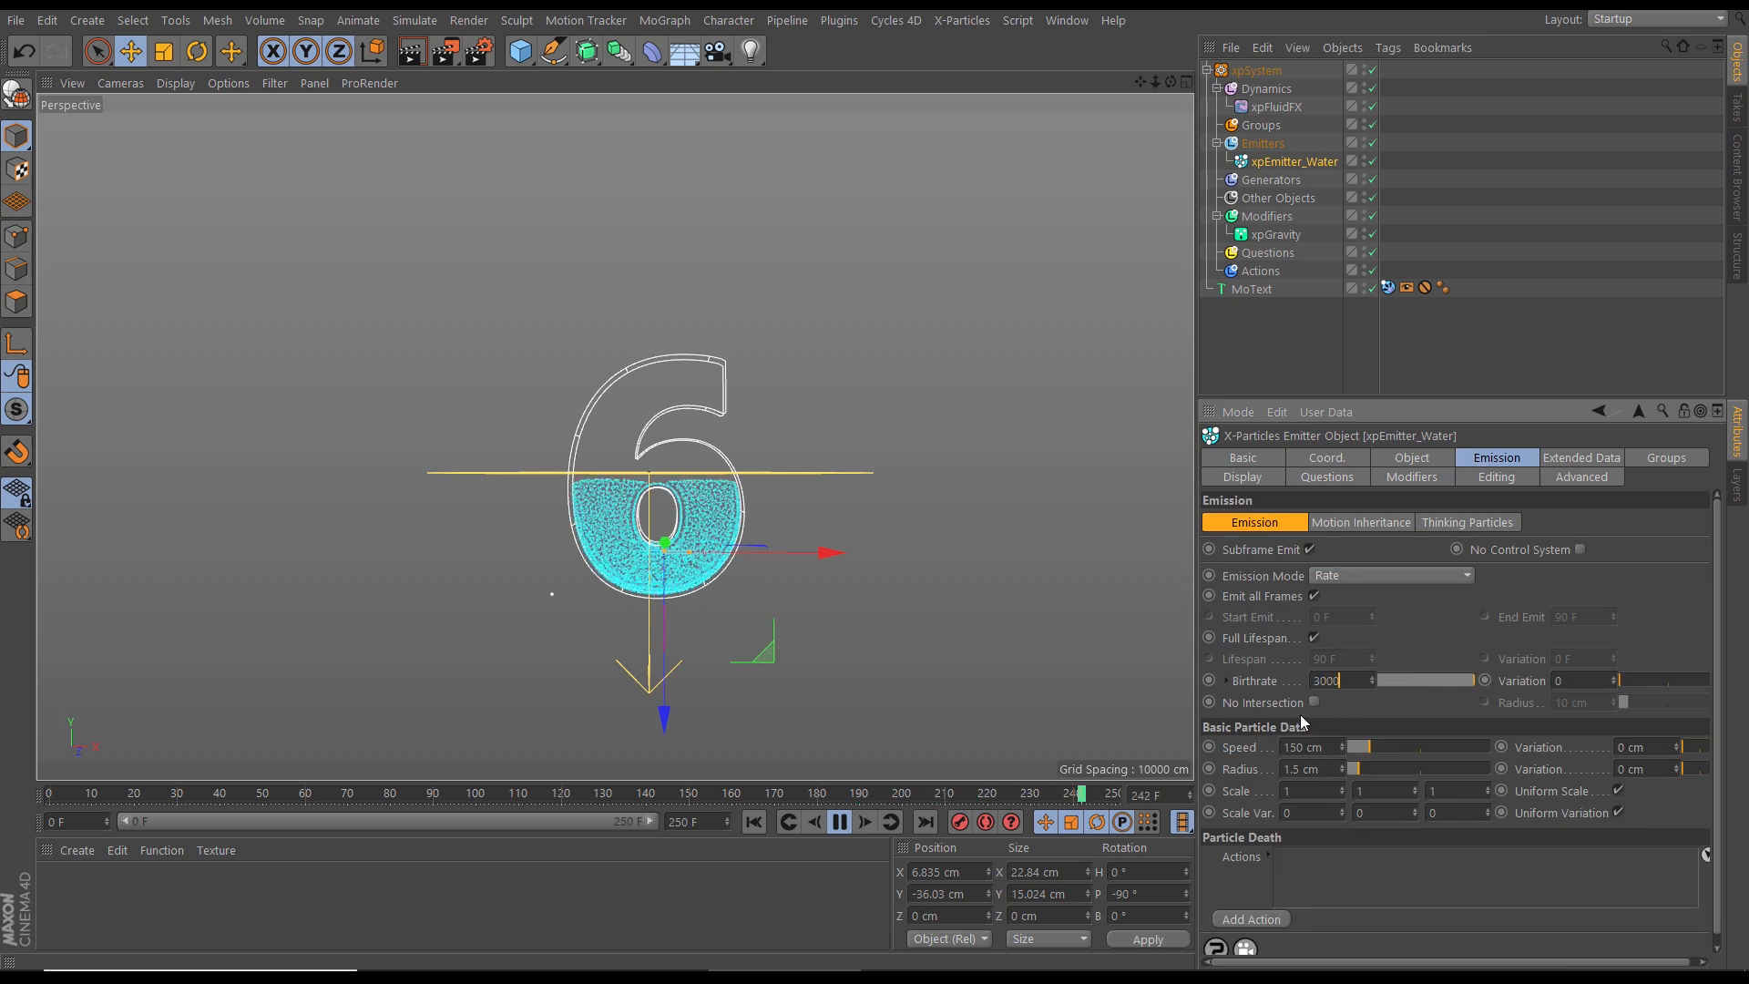
pyautogui.press('Return')
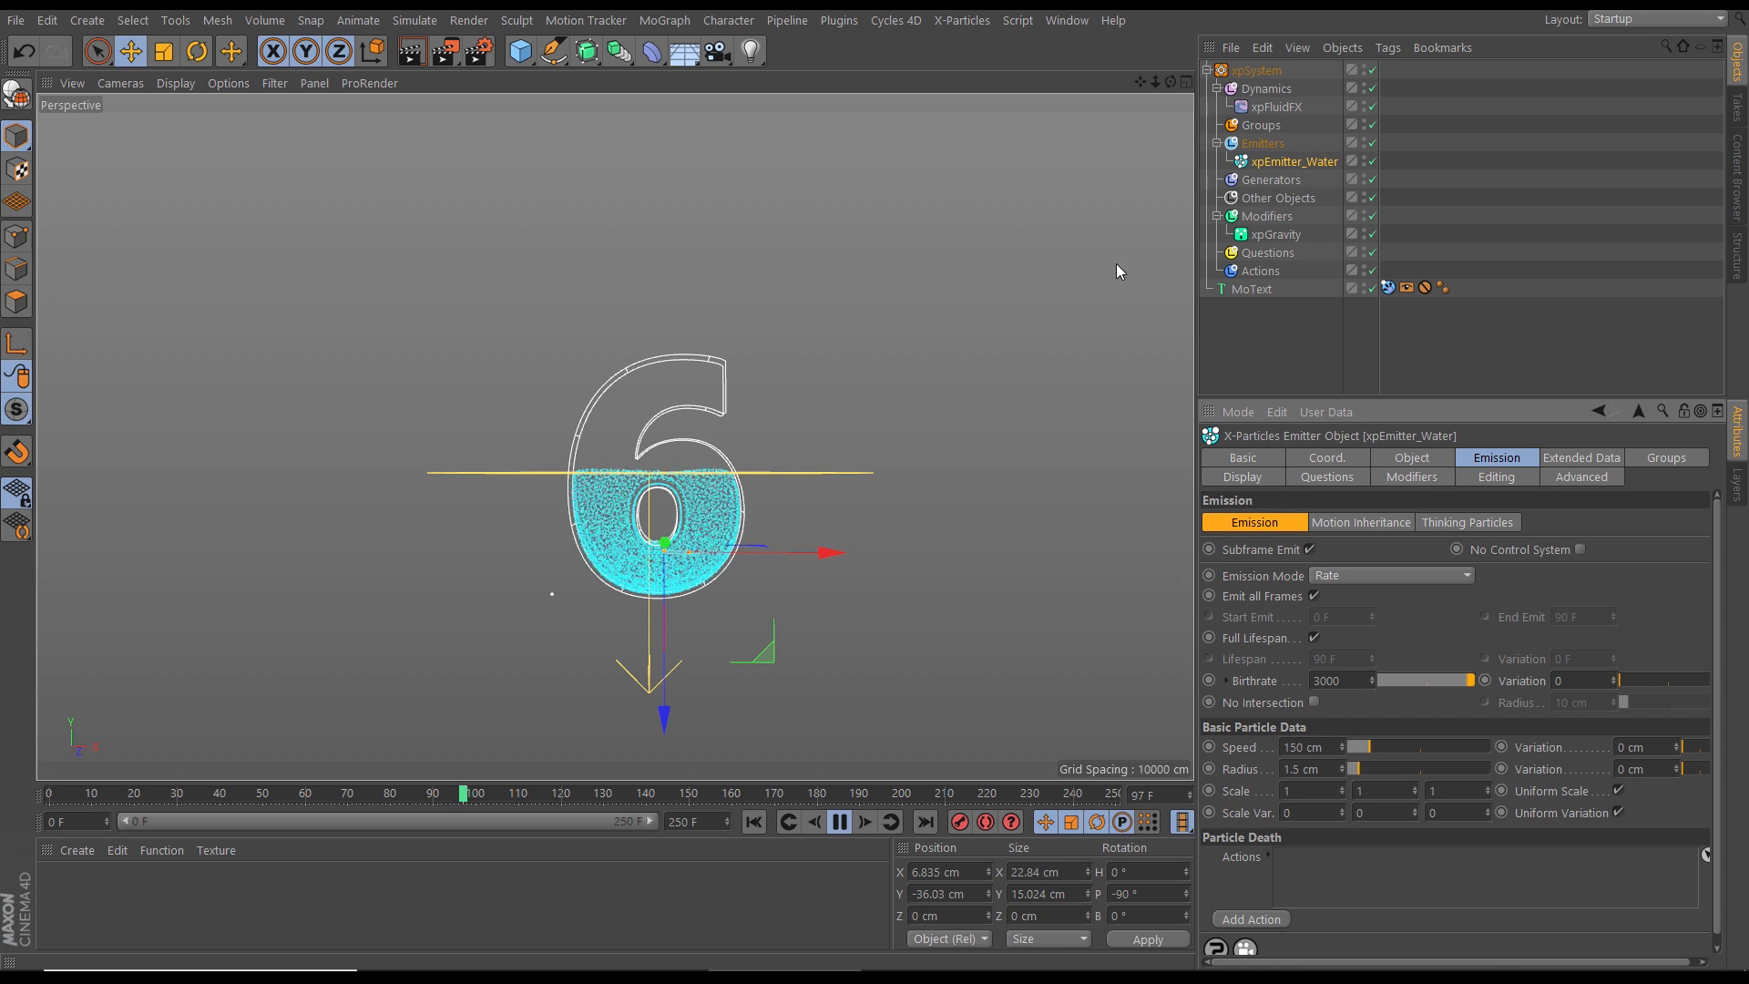
pyautogui.keyDown('alt'); pyautogui.moveTo(750, 517); pyautogui.dragTo(719, 530); pyautogui.keyUp('alt')
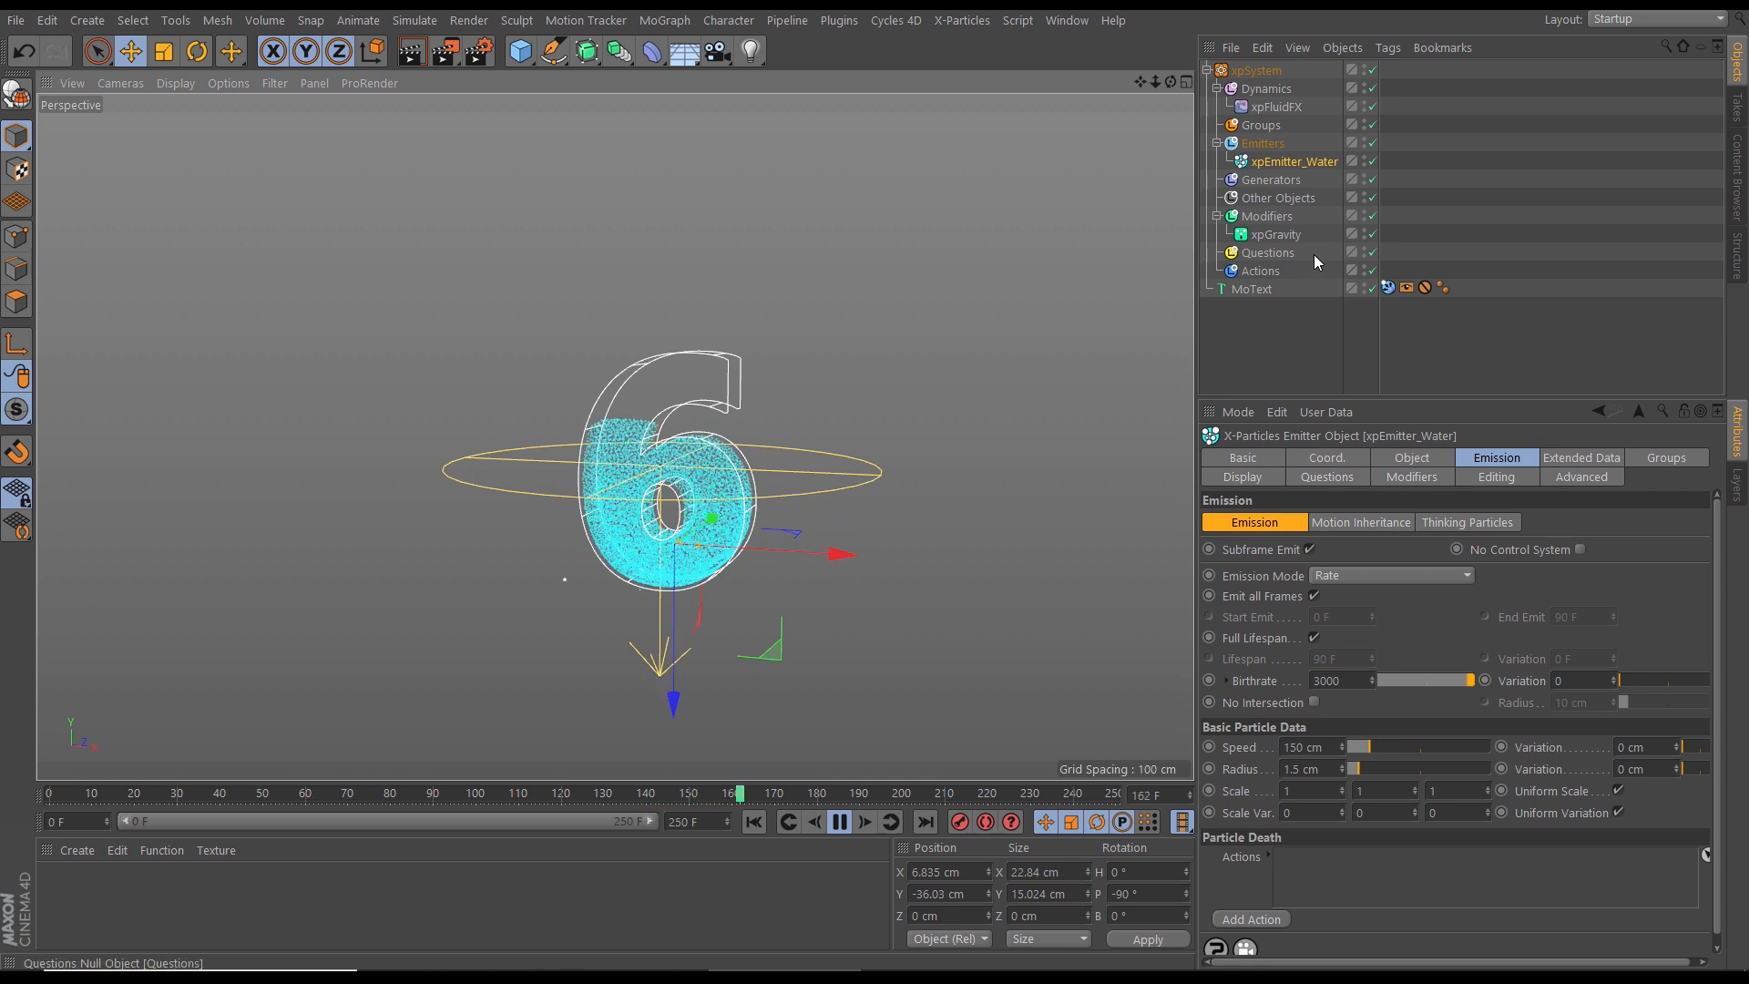
# Step: Hide the xpGravity modifier in the viewport, restart the simulation from the first frame and pause it partway through the fill
pyautogui.click(1371, 234)
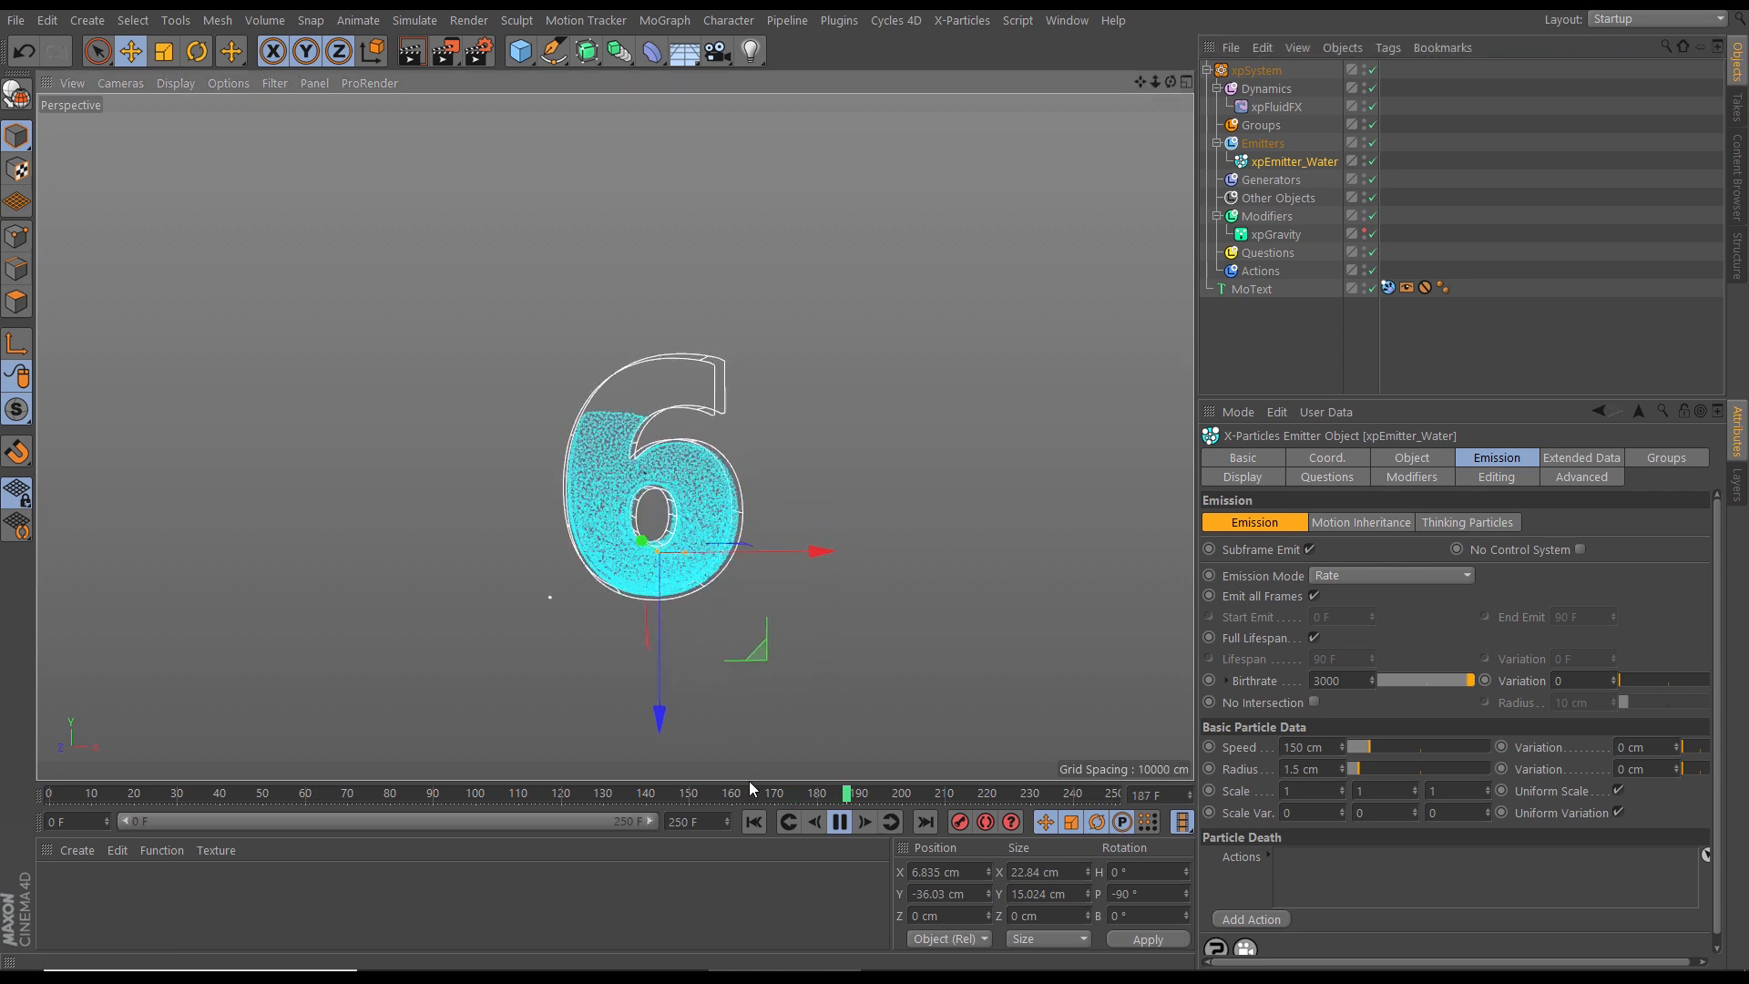
pyautogui.click(753, 823)
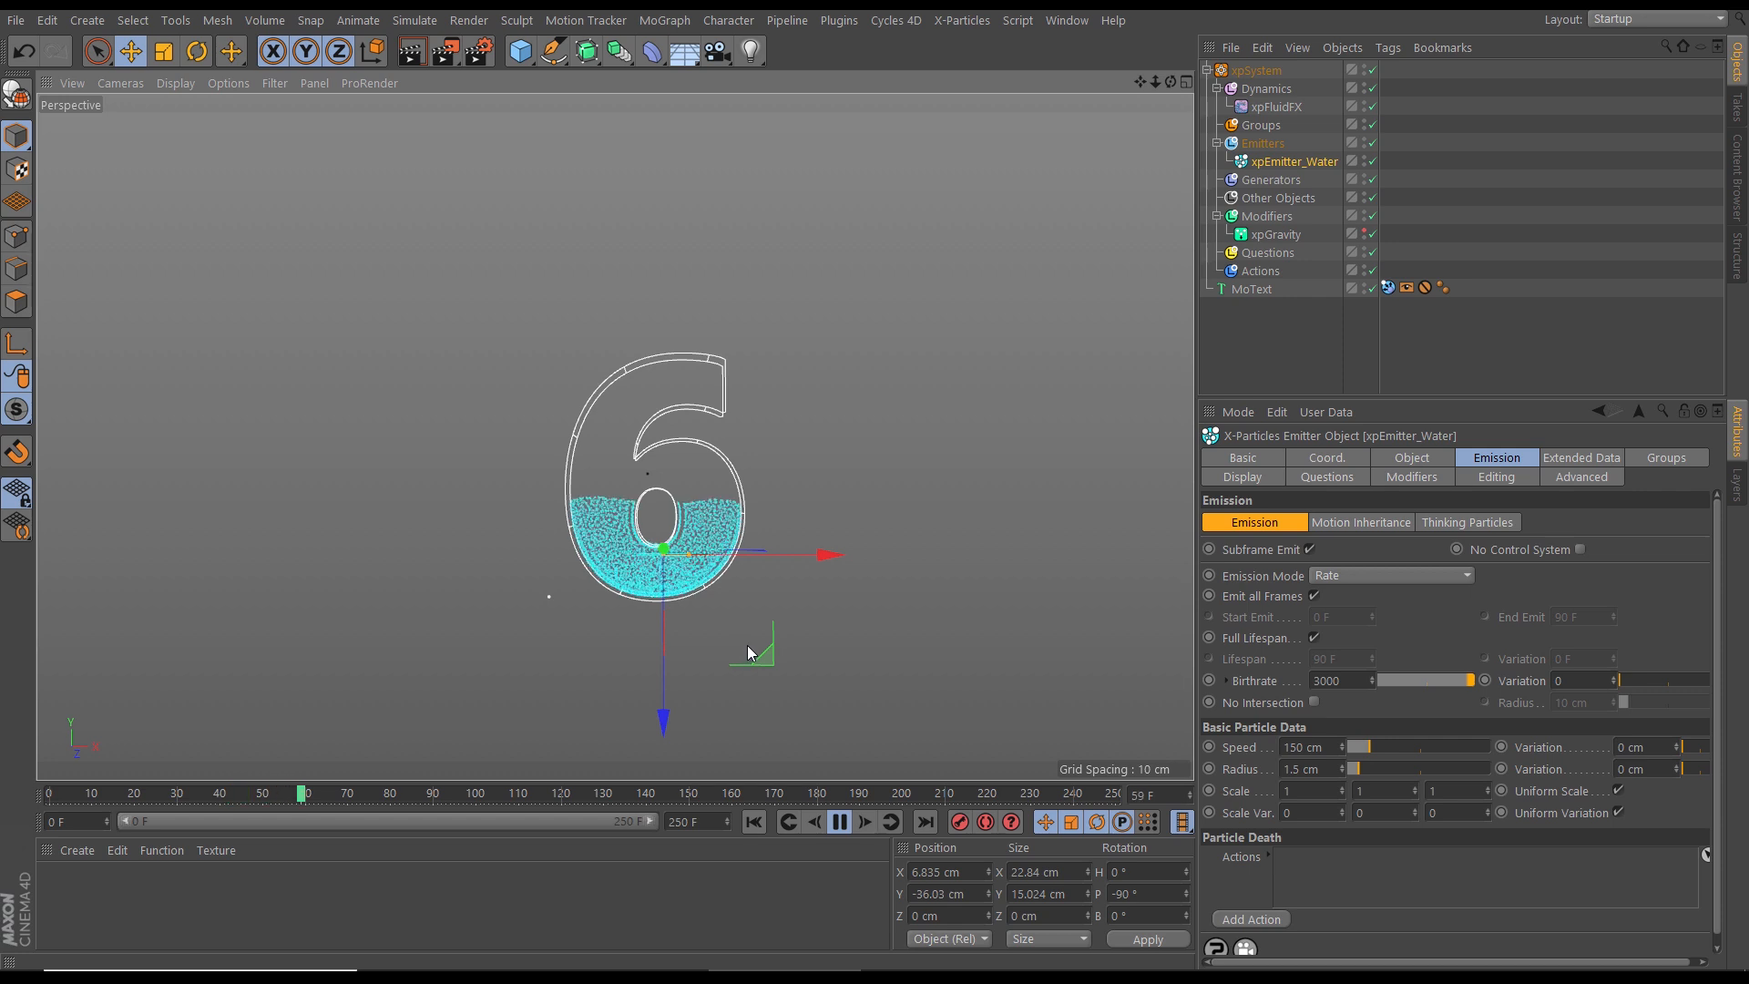
pyautogui.click(836, 823)
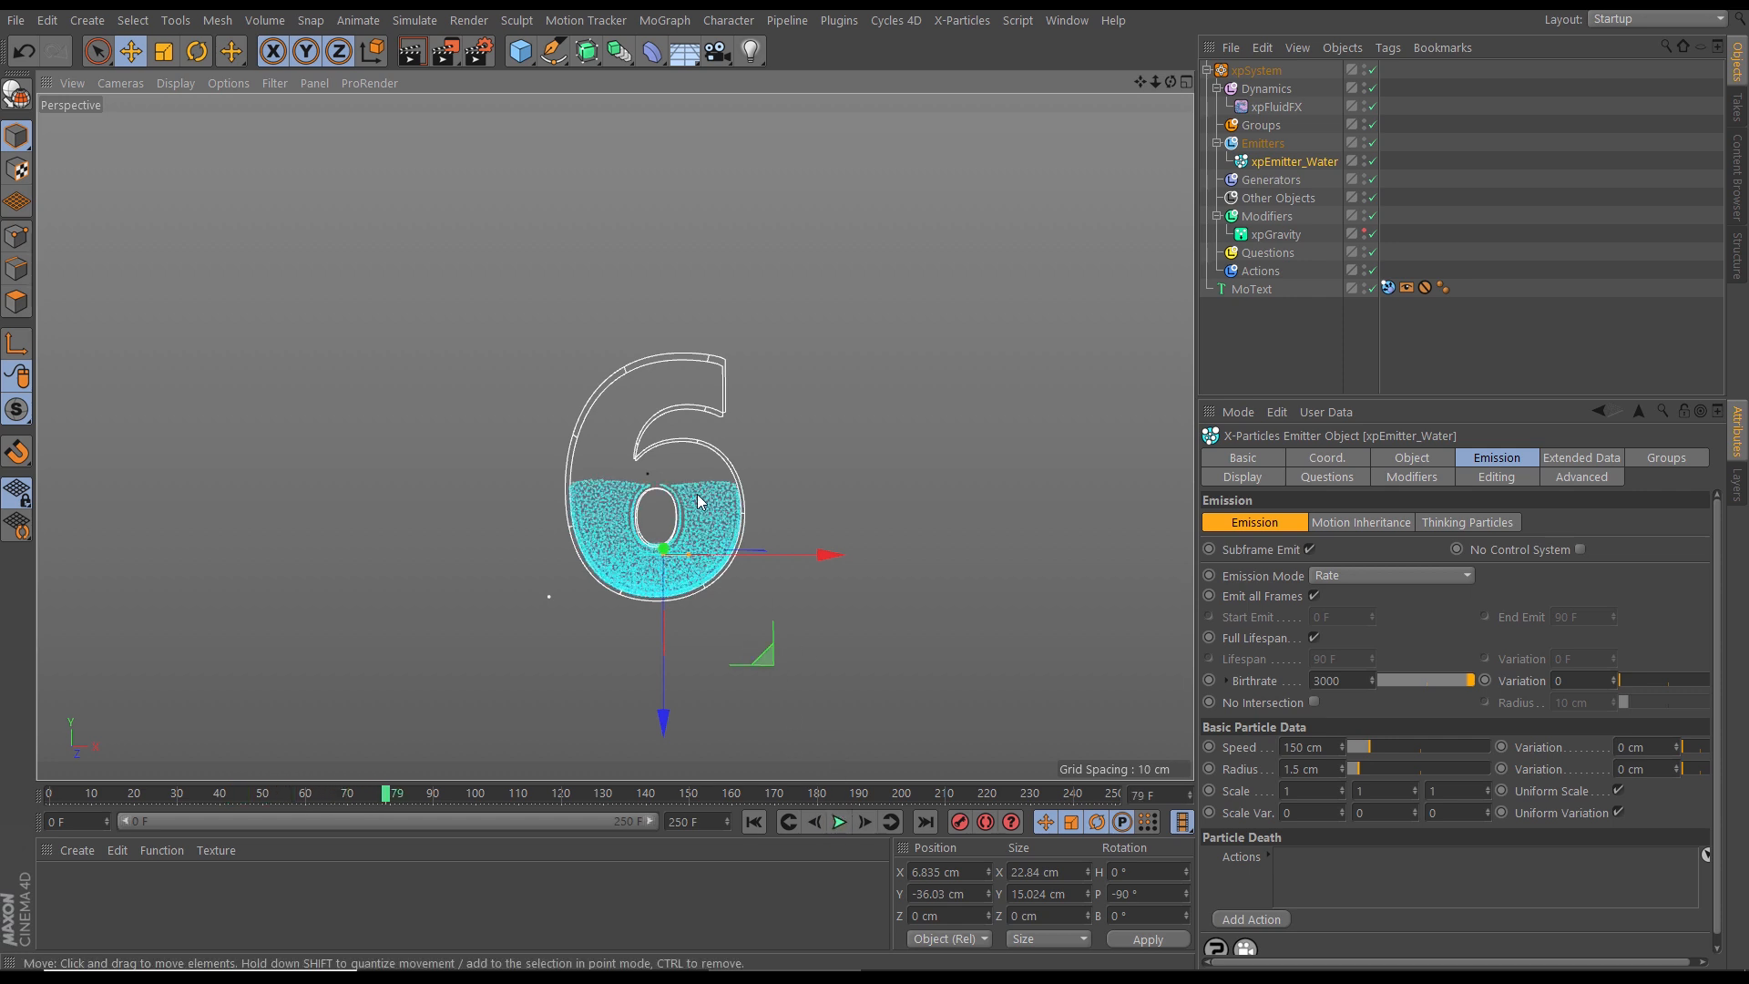
# Step: Replay the water simulation from the first frame and pause it partway through the fill
pyautogui.scroll(2, 701, 510)
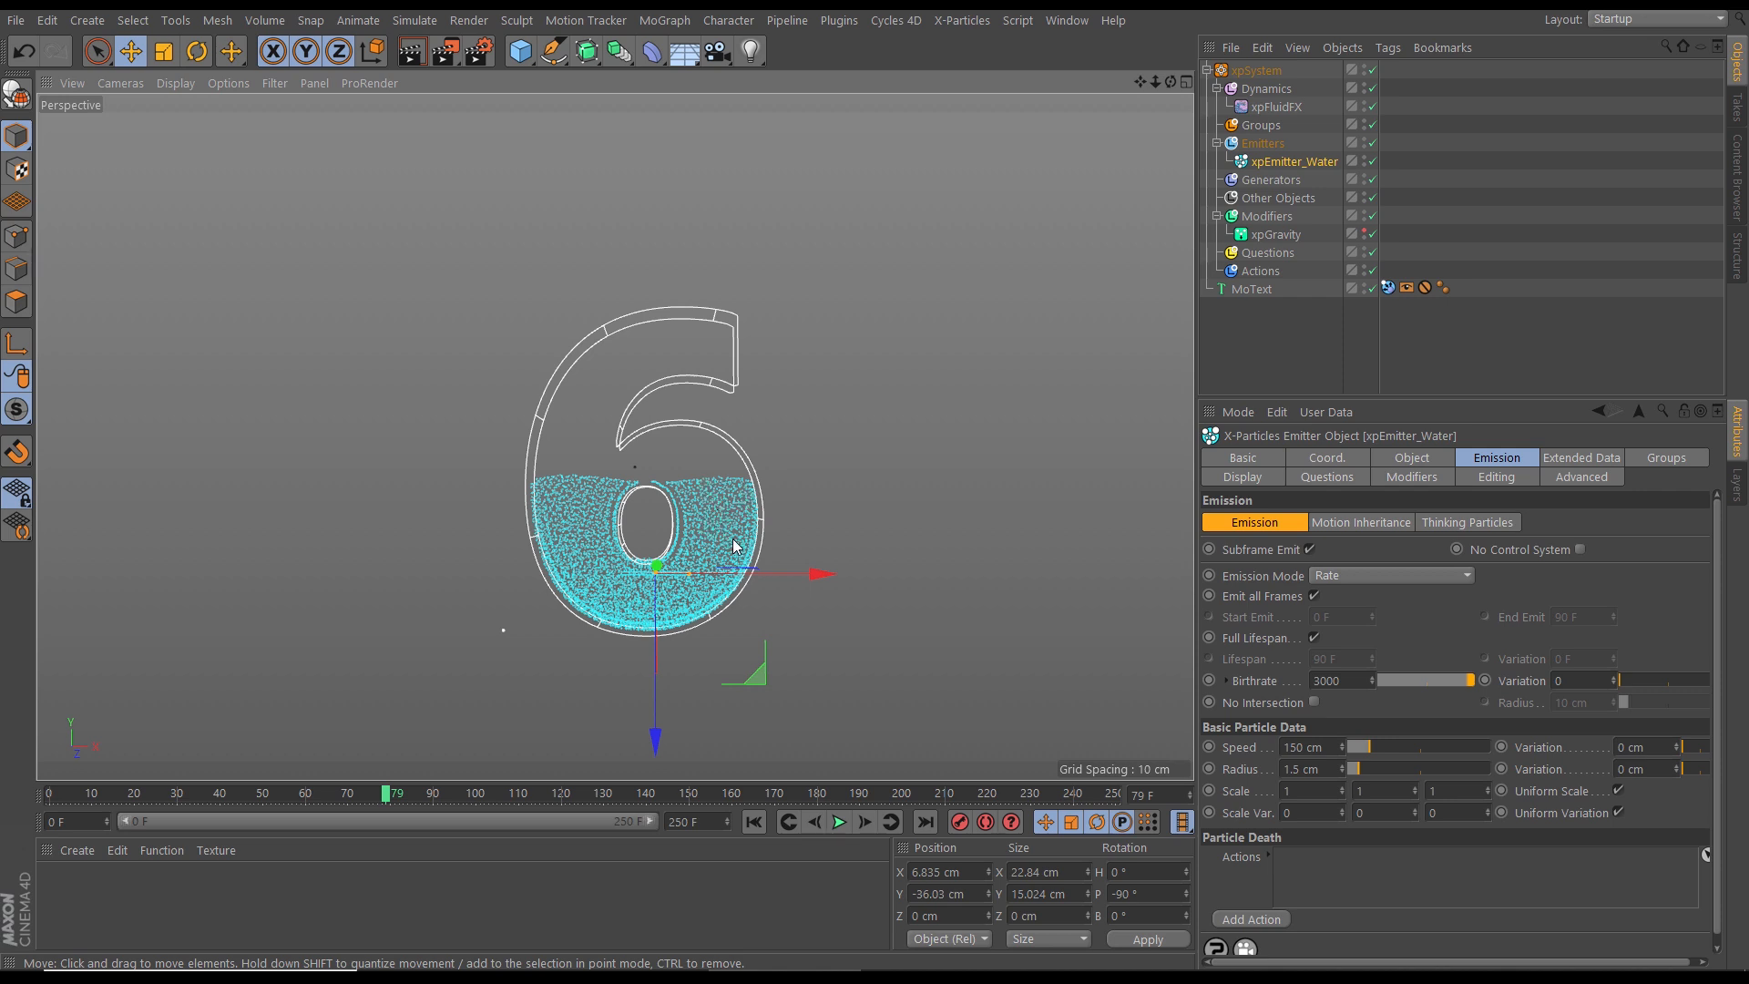
pyautogui.click(753, 821)
pyautogui.click(839, 822)
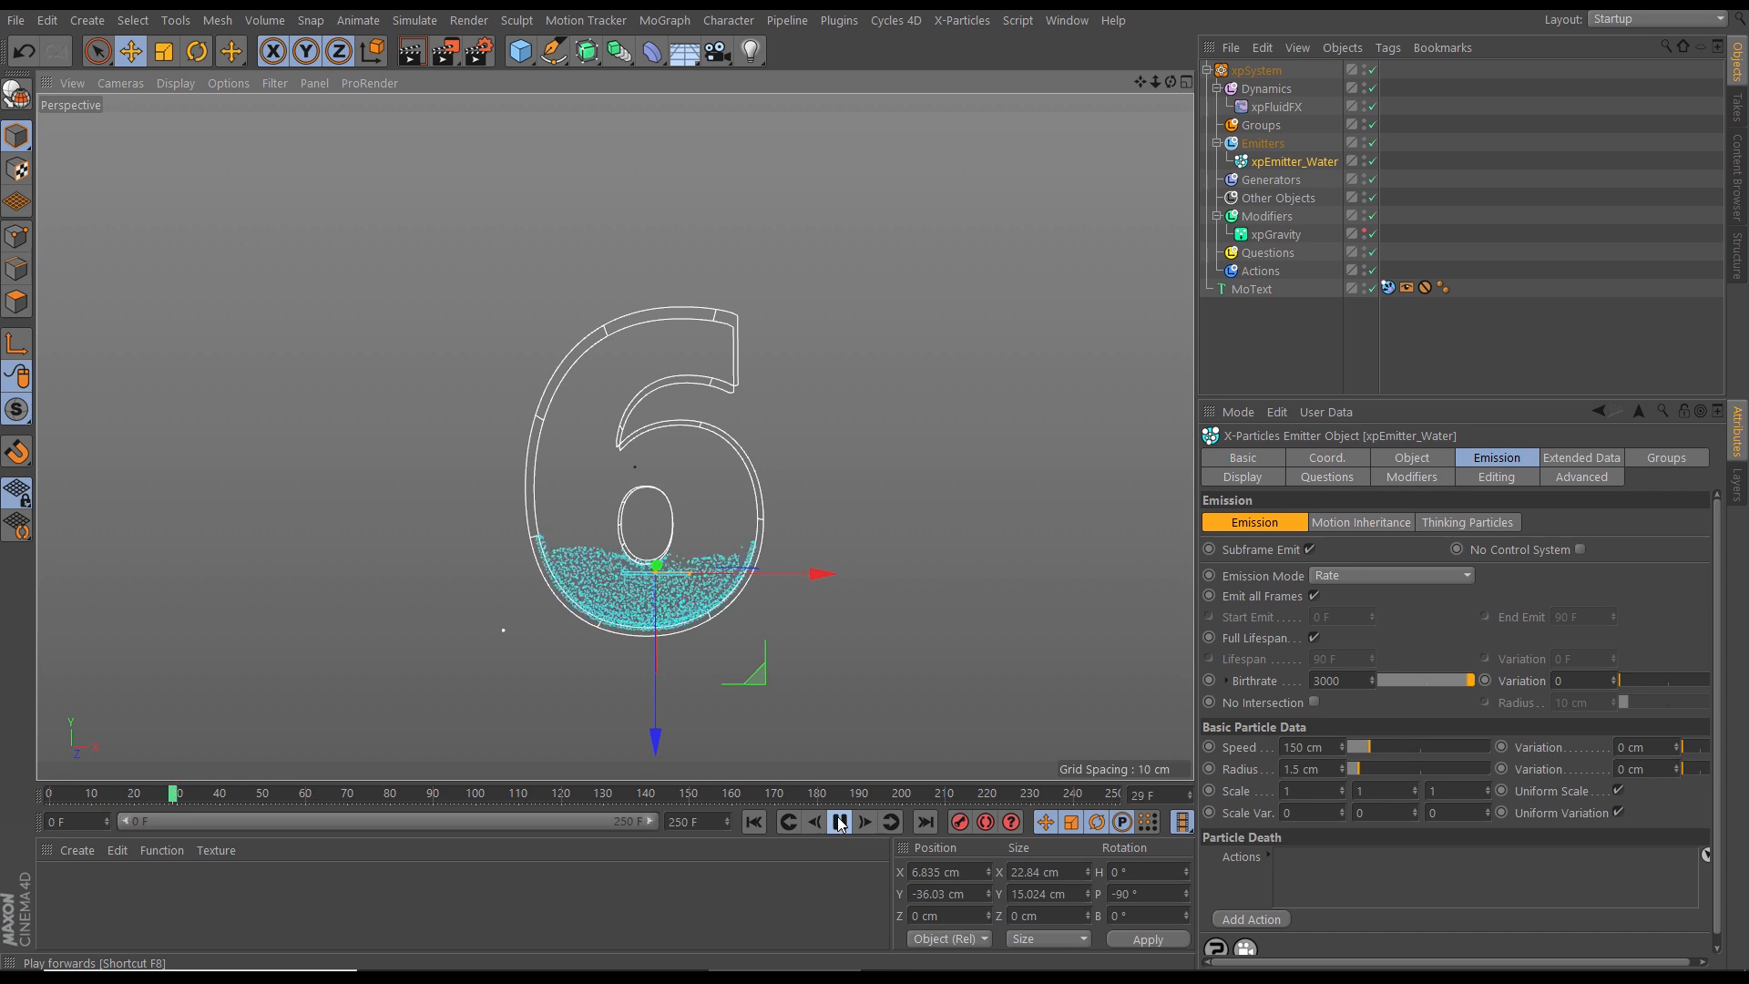
pyautogui.click(839, 822)
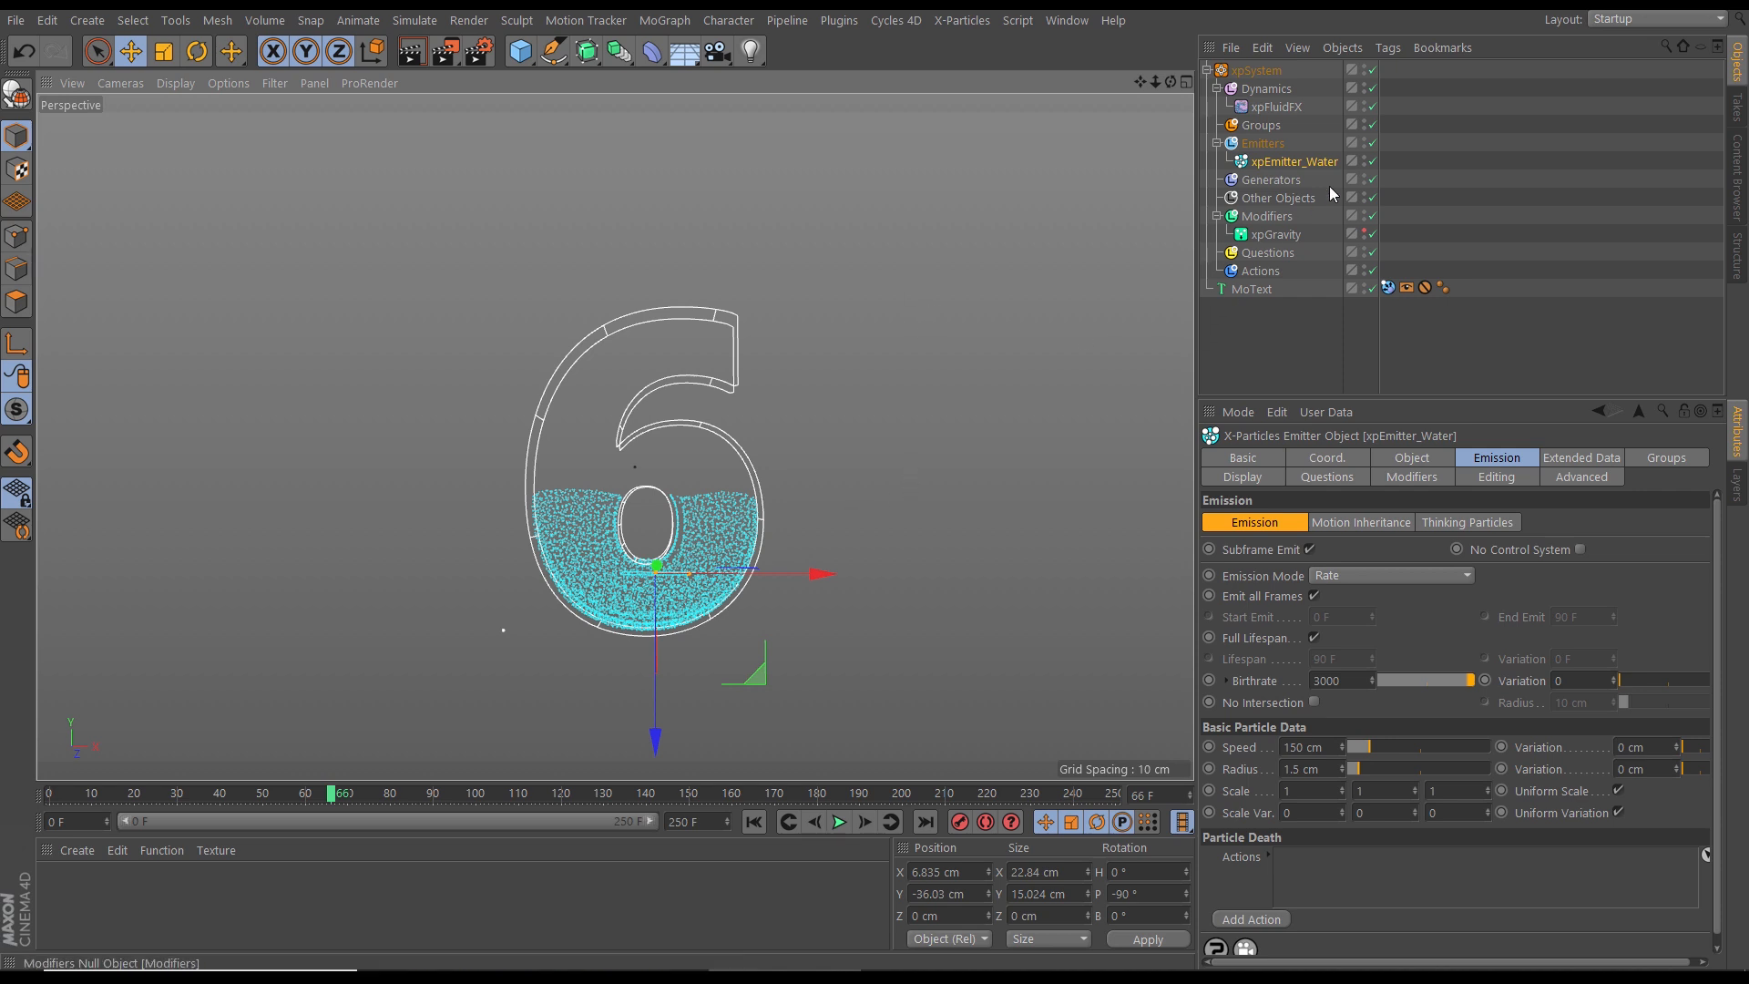
# Step: Set the water emitter's fluid viscosity to 10 and replay the simulation from the first frame
pyautogui.click(1565, 457)
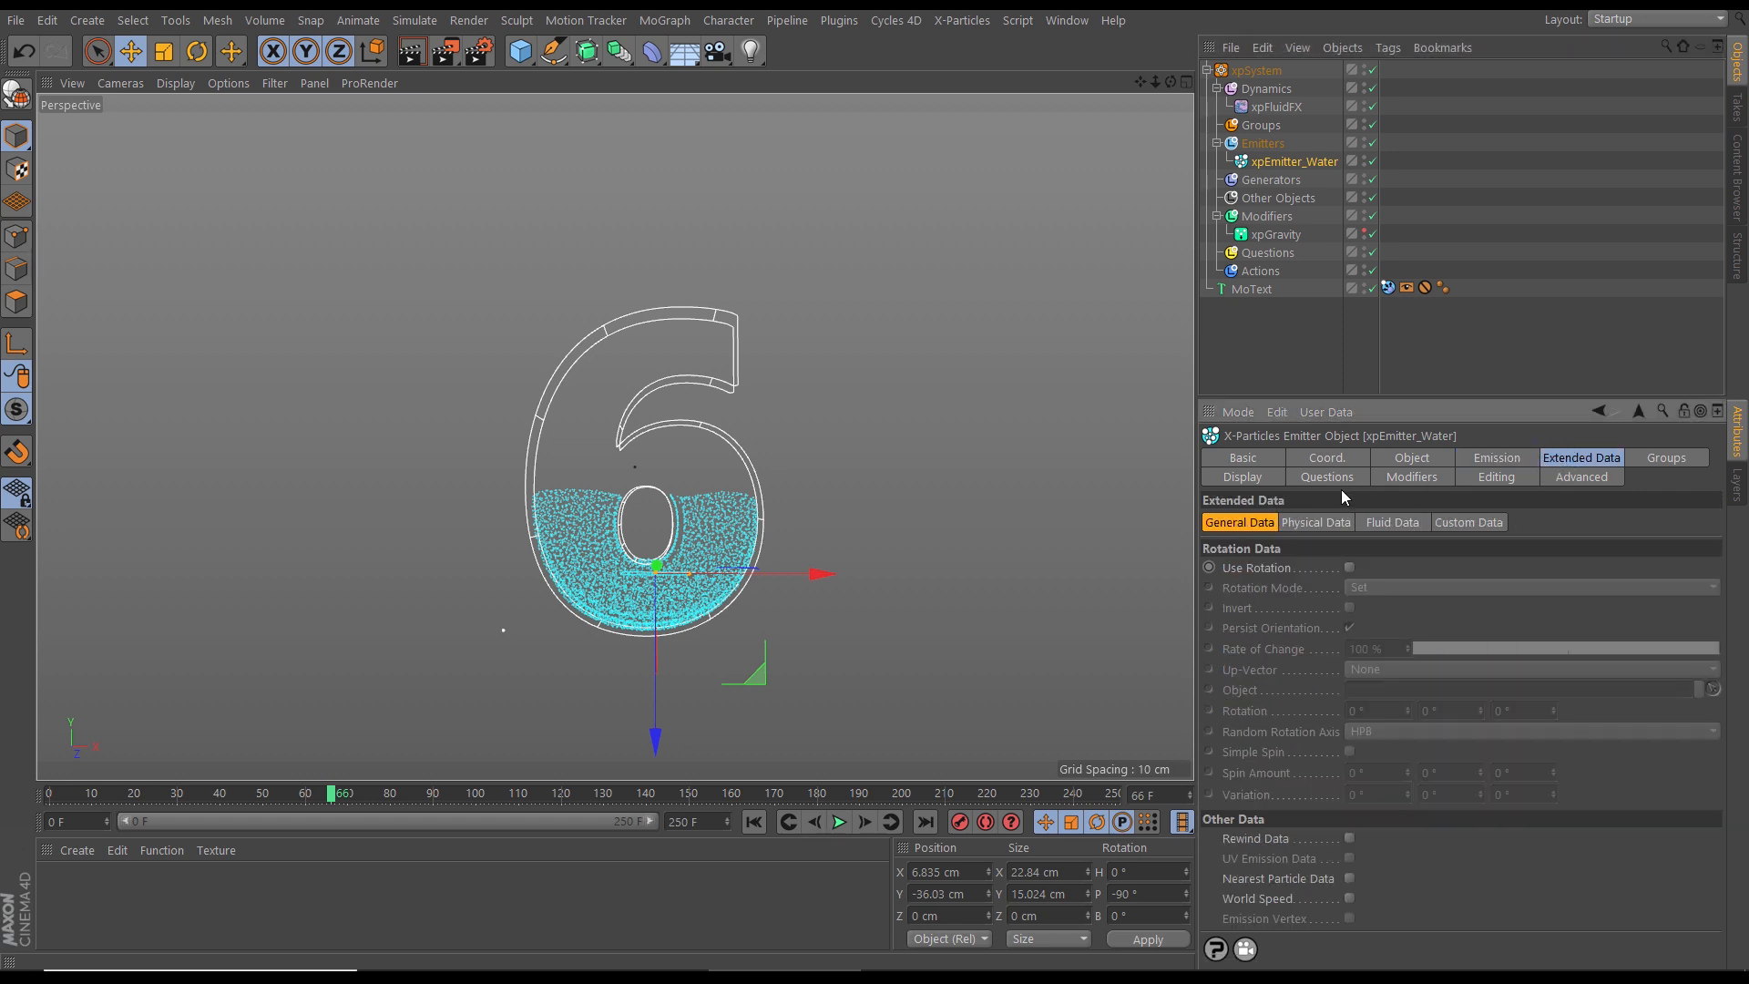
pyautogui.click(1379, 524)
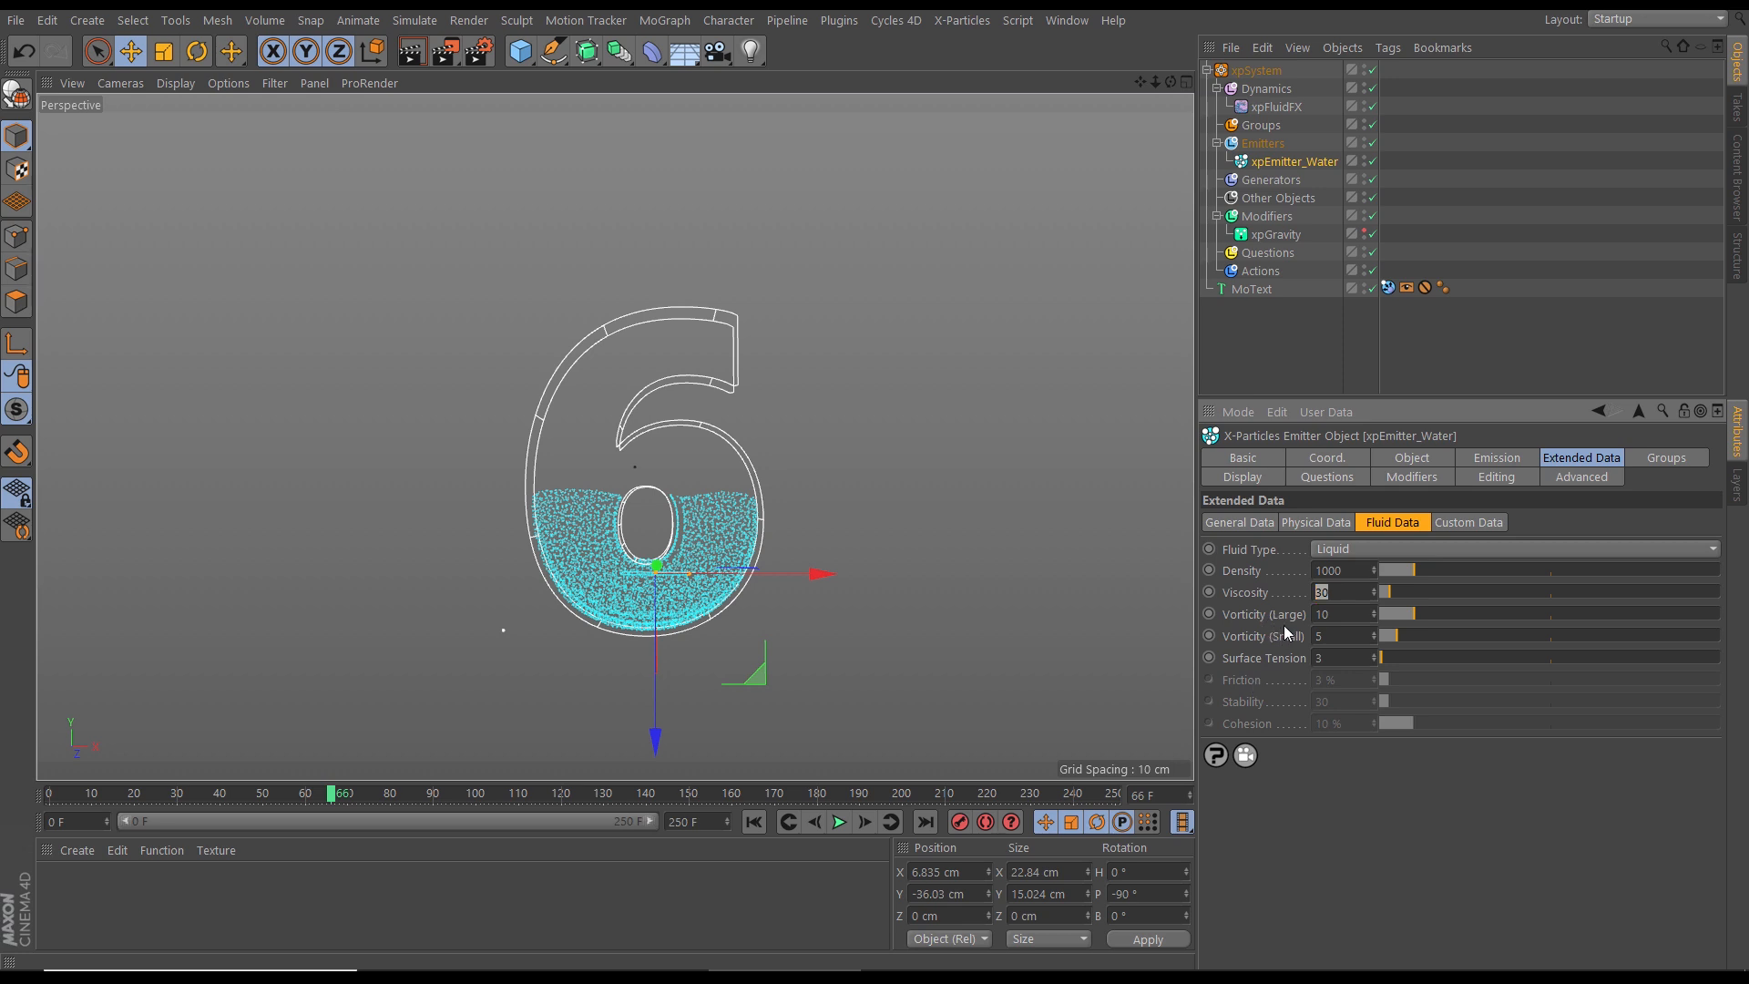
pyautogui.press('Return')
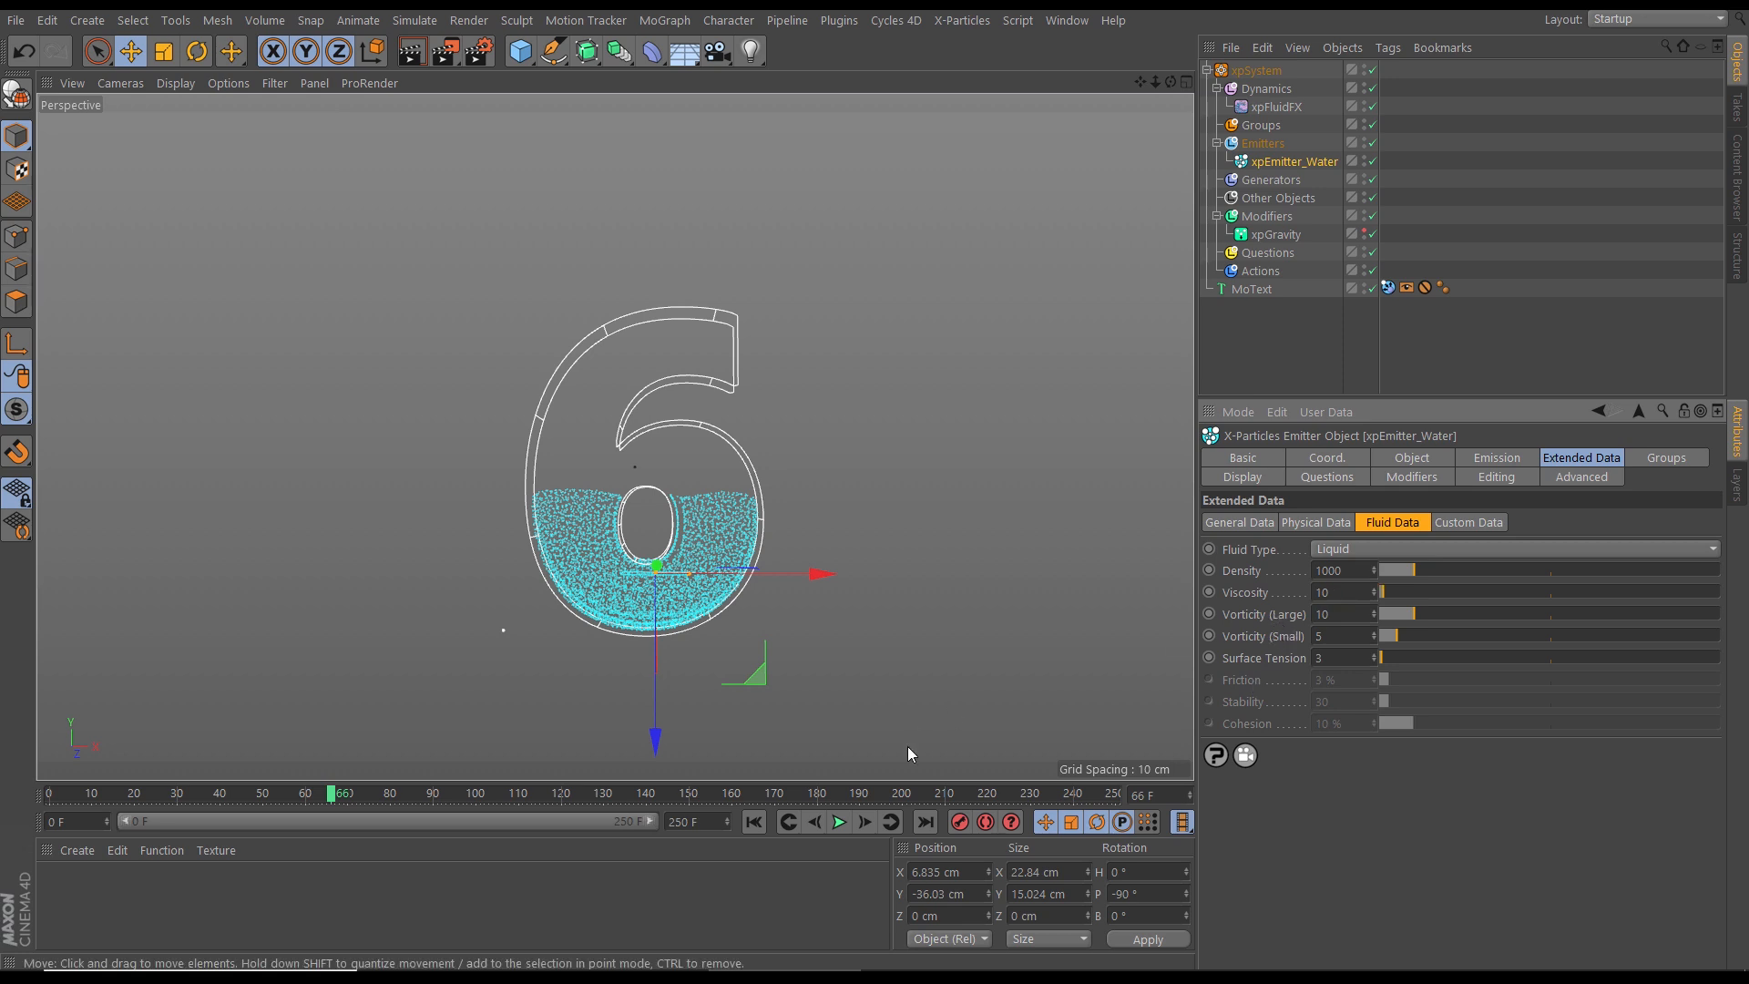
pyautogui.click(755, 822)
pyautogui.click(839, 823)
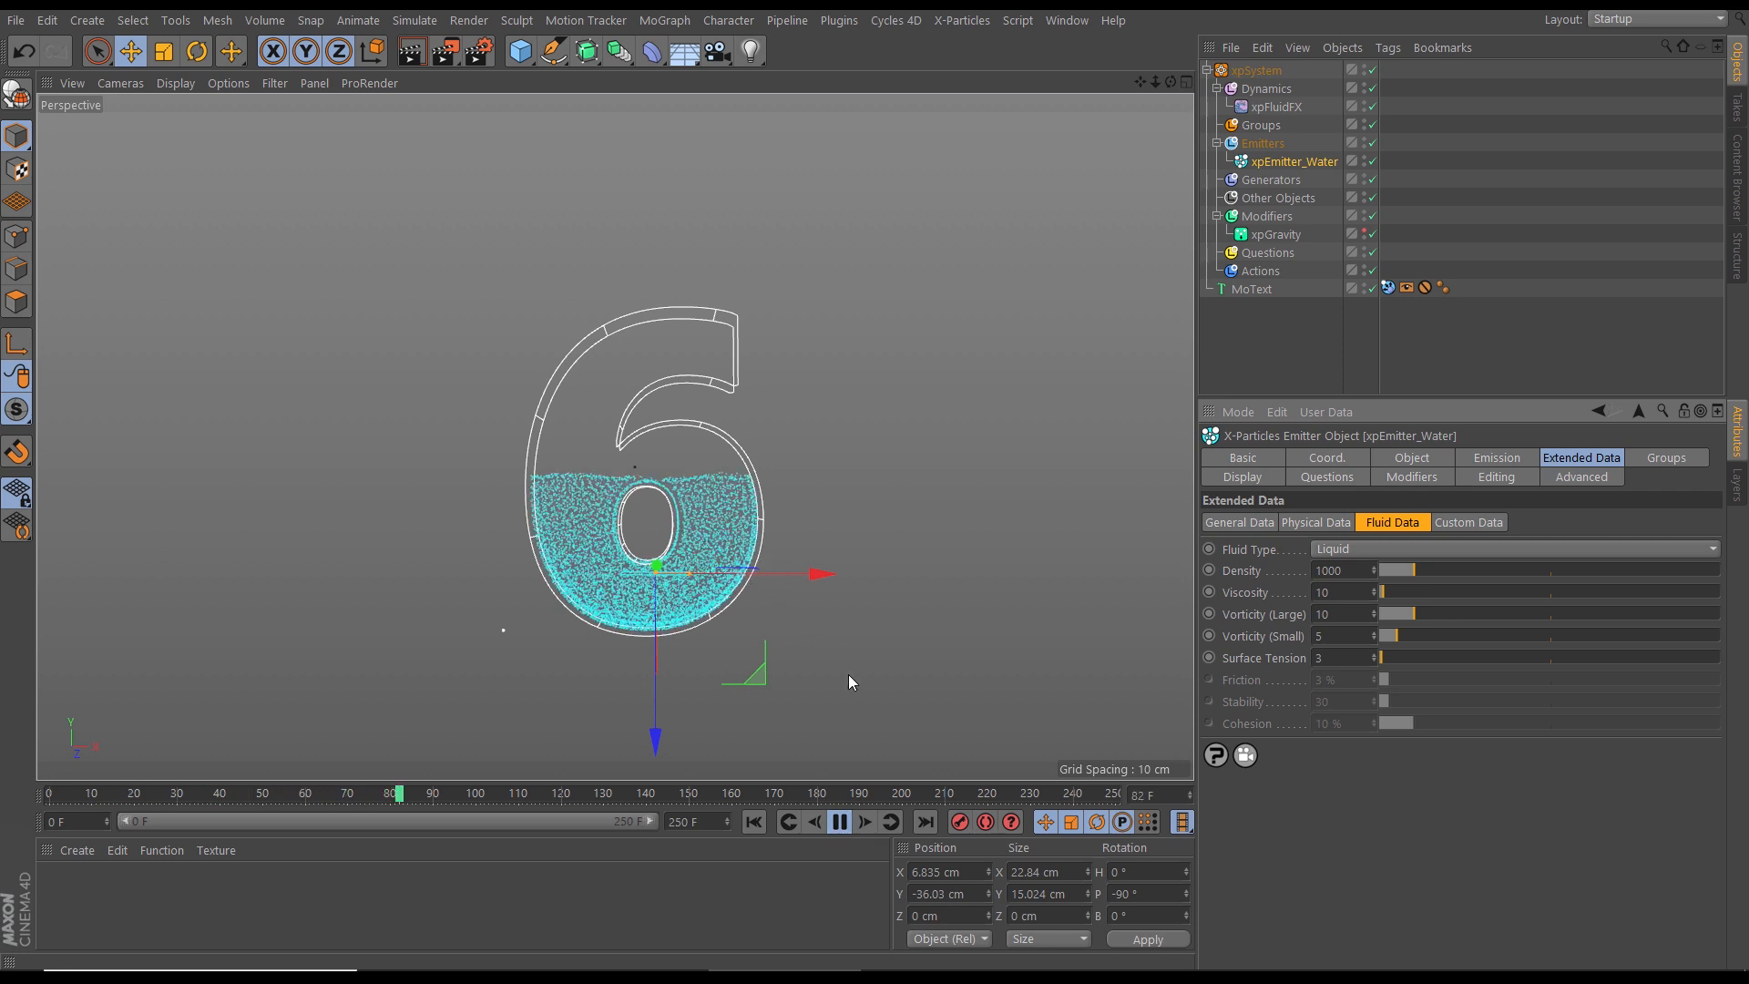
pyautogui.click(839, 823)
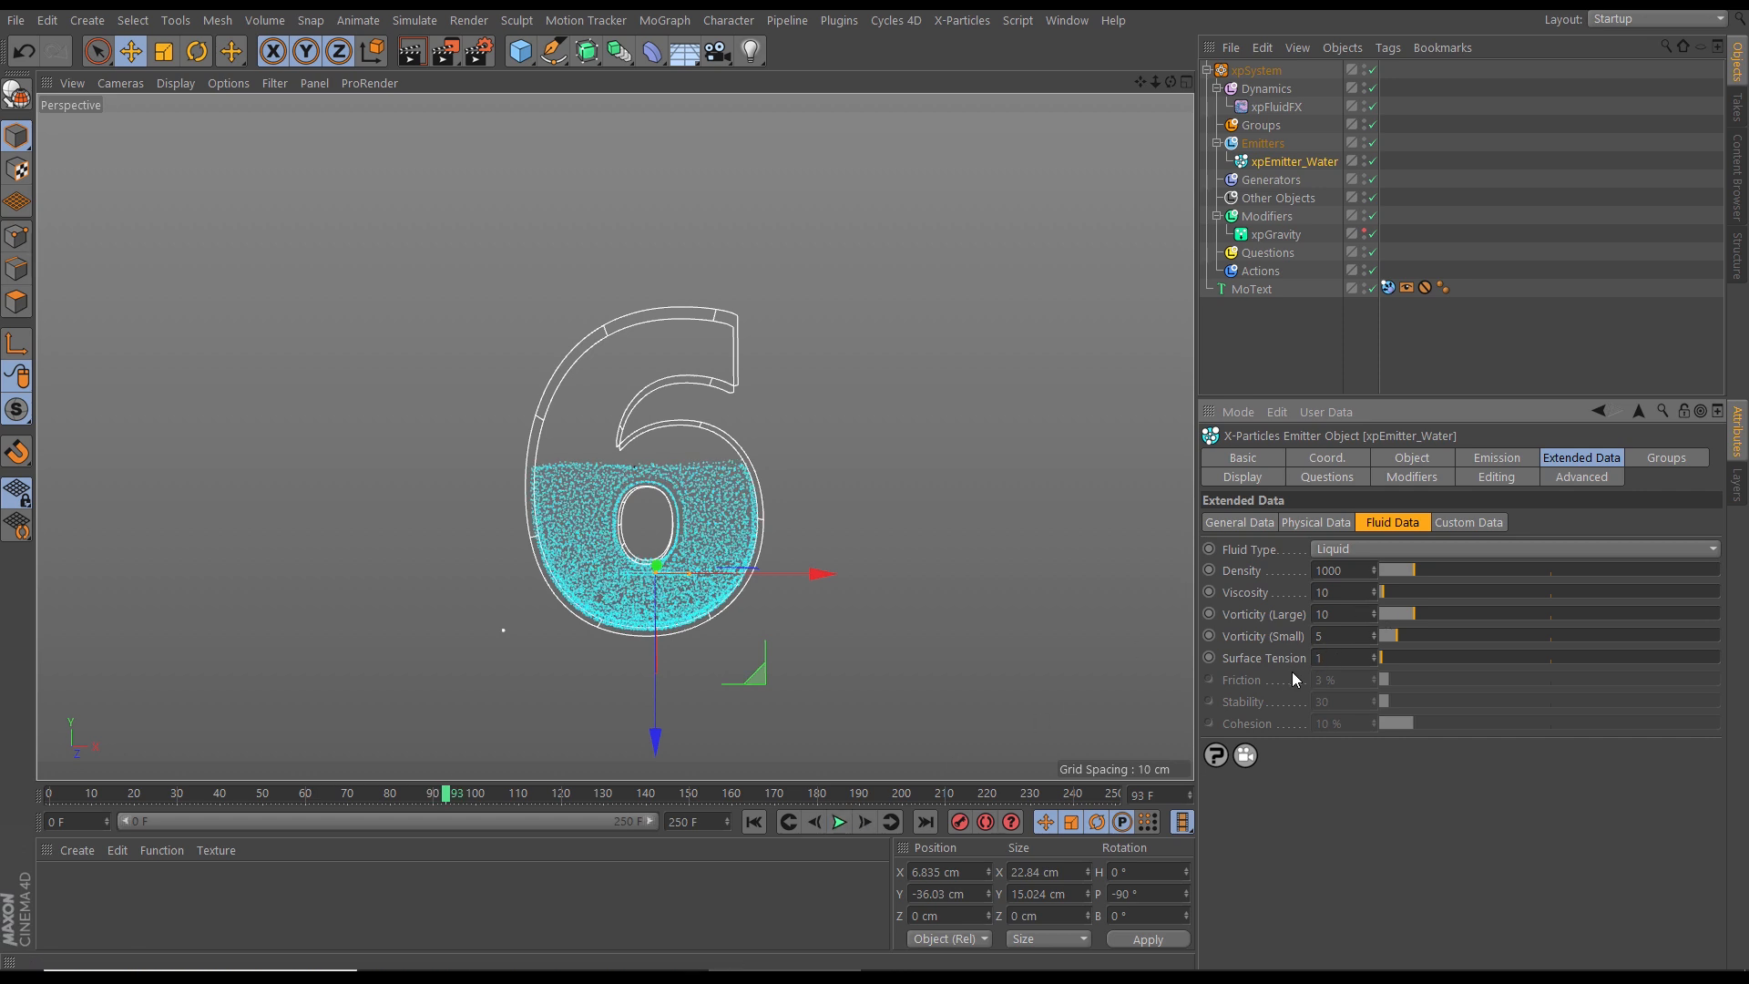
# Step: Set the water emitter's surface tension to 1 and test the fill from the first frame
pyautogui.click(758, 823)
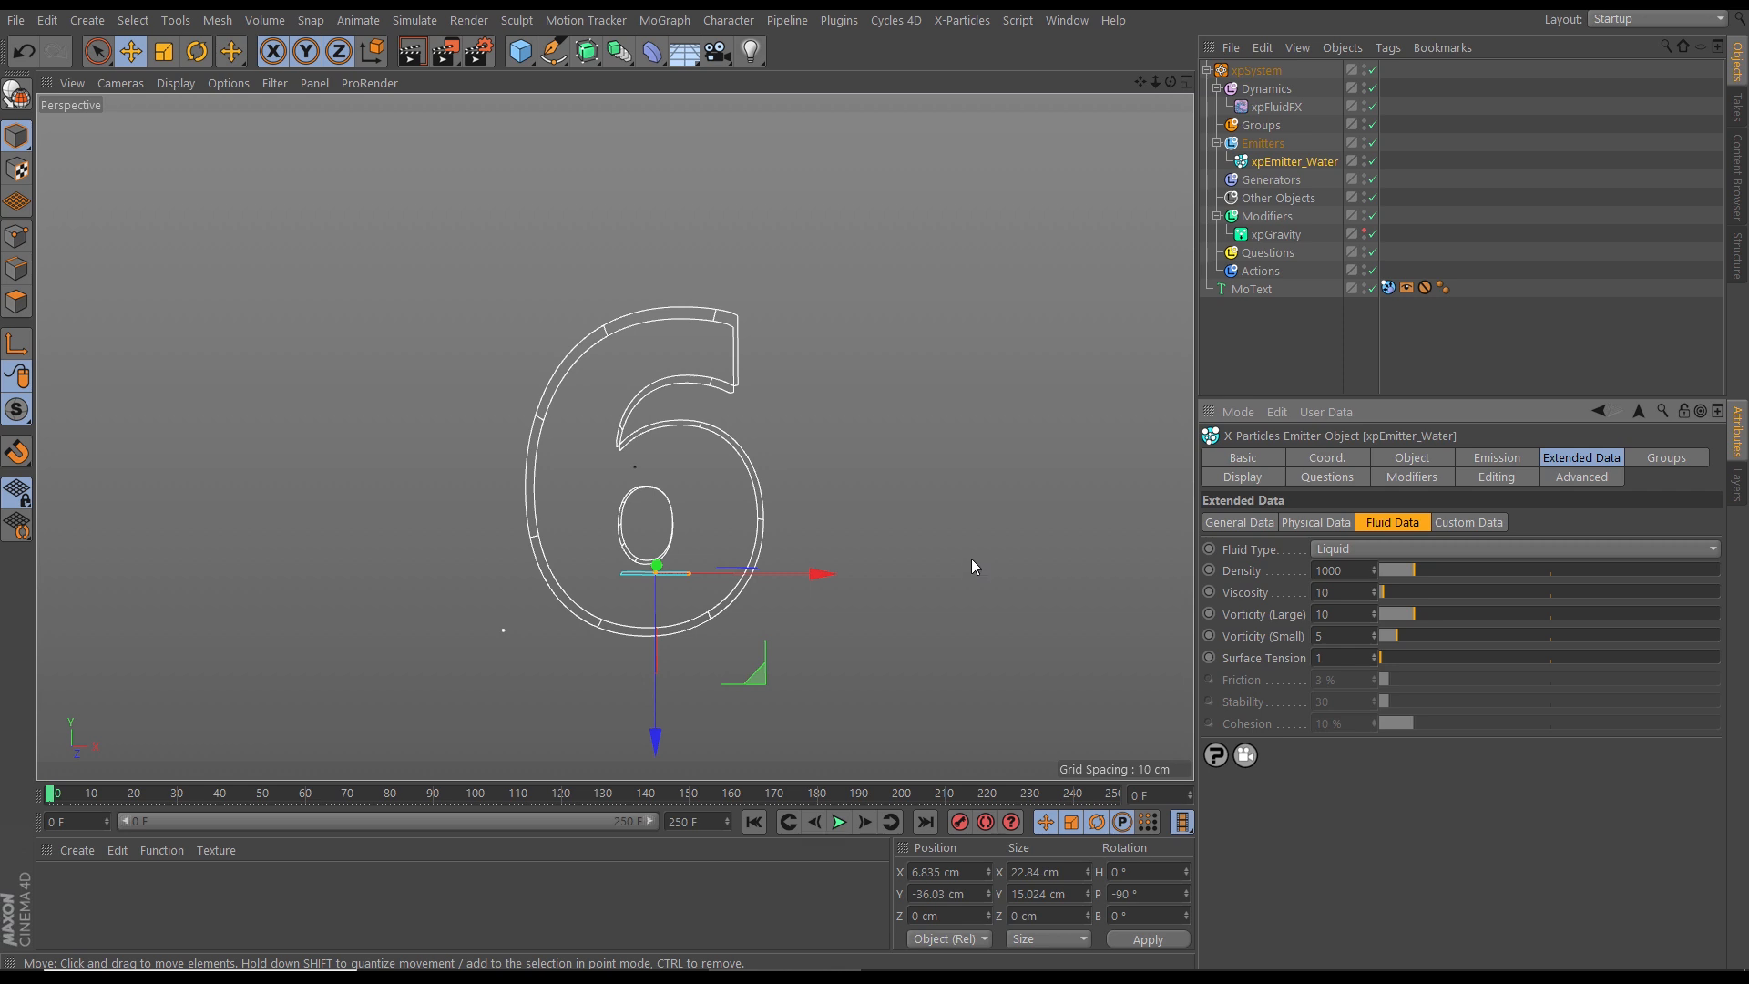
pyautogui.click(840, 824)
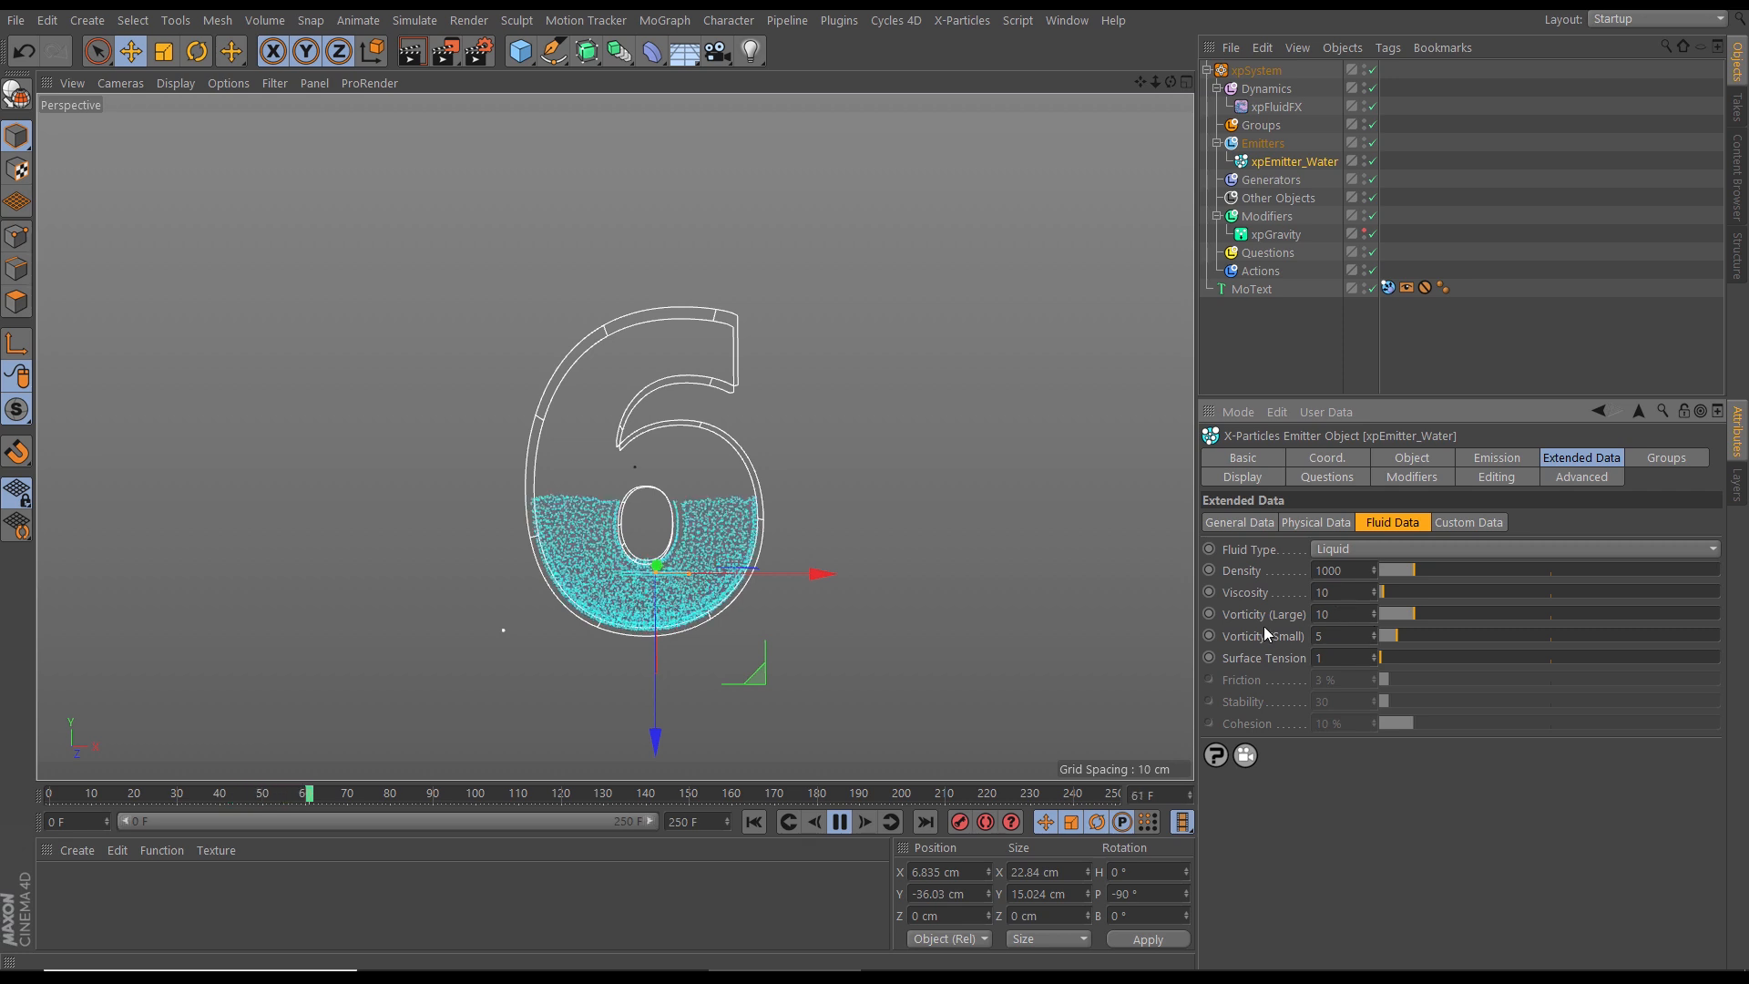
pyautogui.click(840, 824)
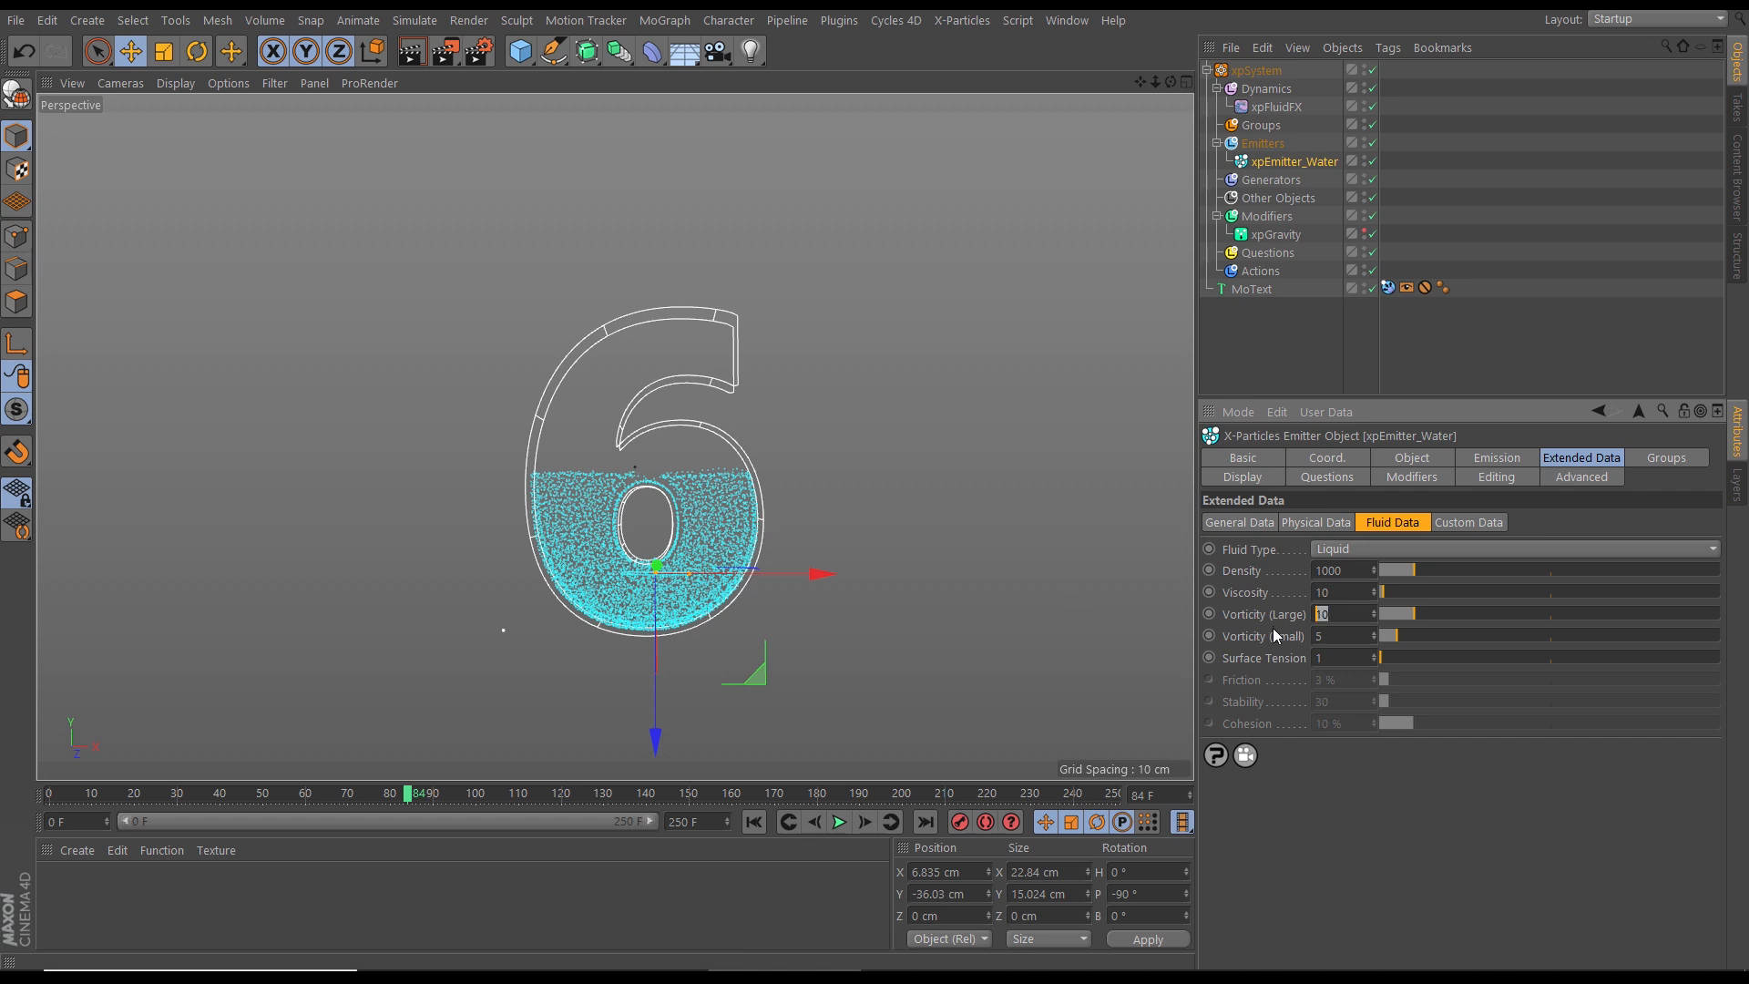
# Step: Set the emitter's large and small vorticity to 30 and replay the fill to check the fluid motion inside the 6
pyautogui.press('Tab')
pyautogui.write('30')
pyautogui.press('Return')
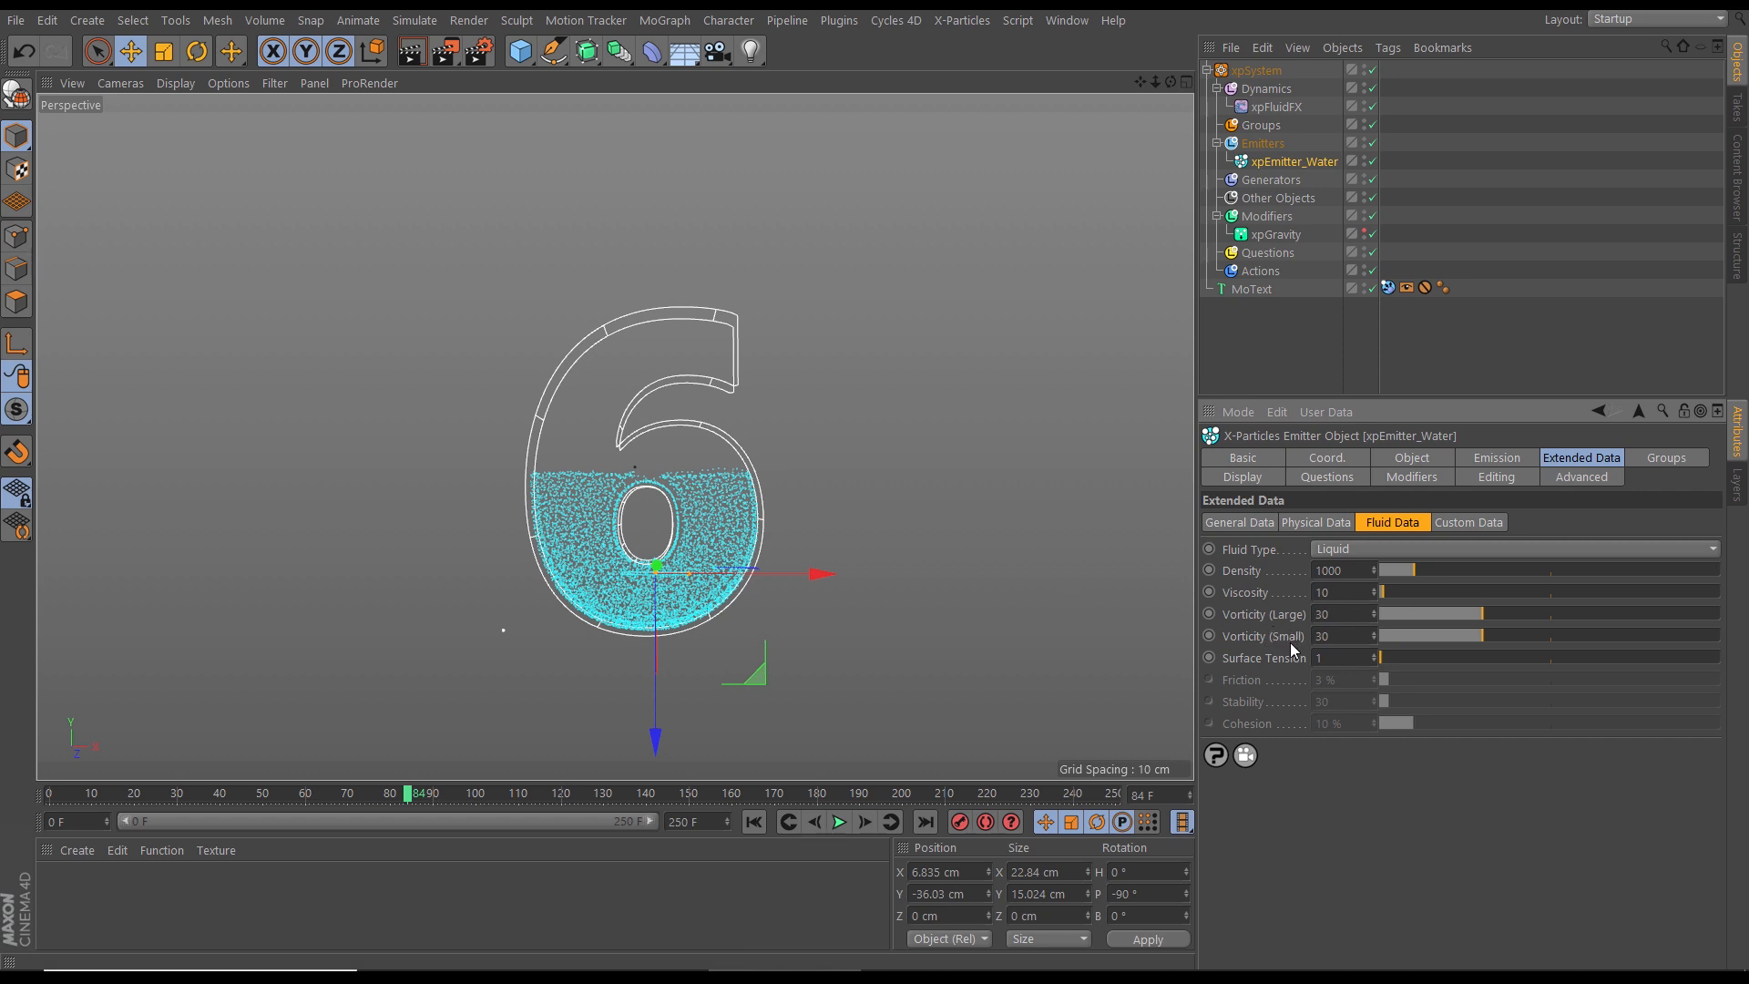
pyautogui.click(752, 822)
pyautogui.click(839, 822)
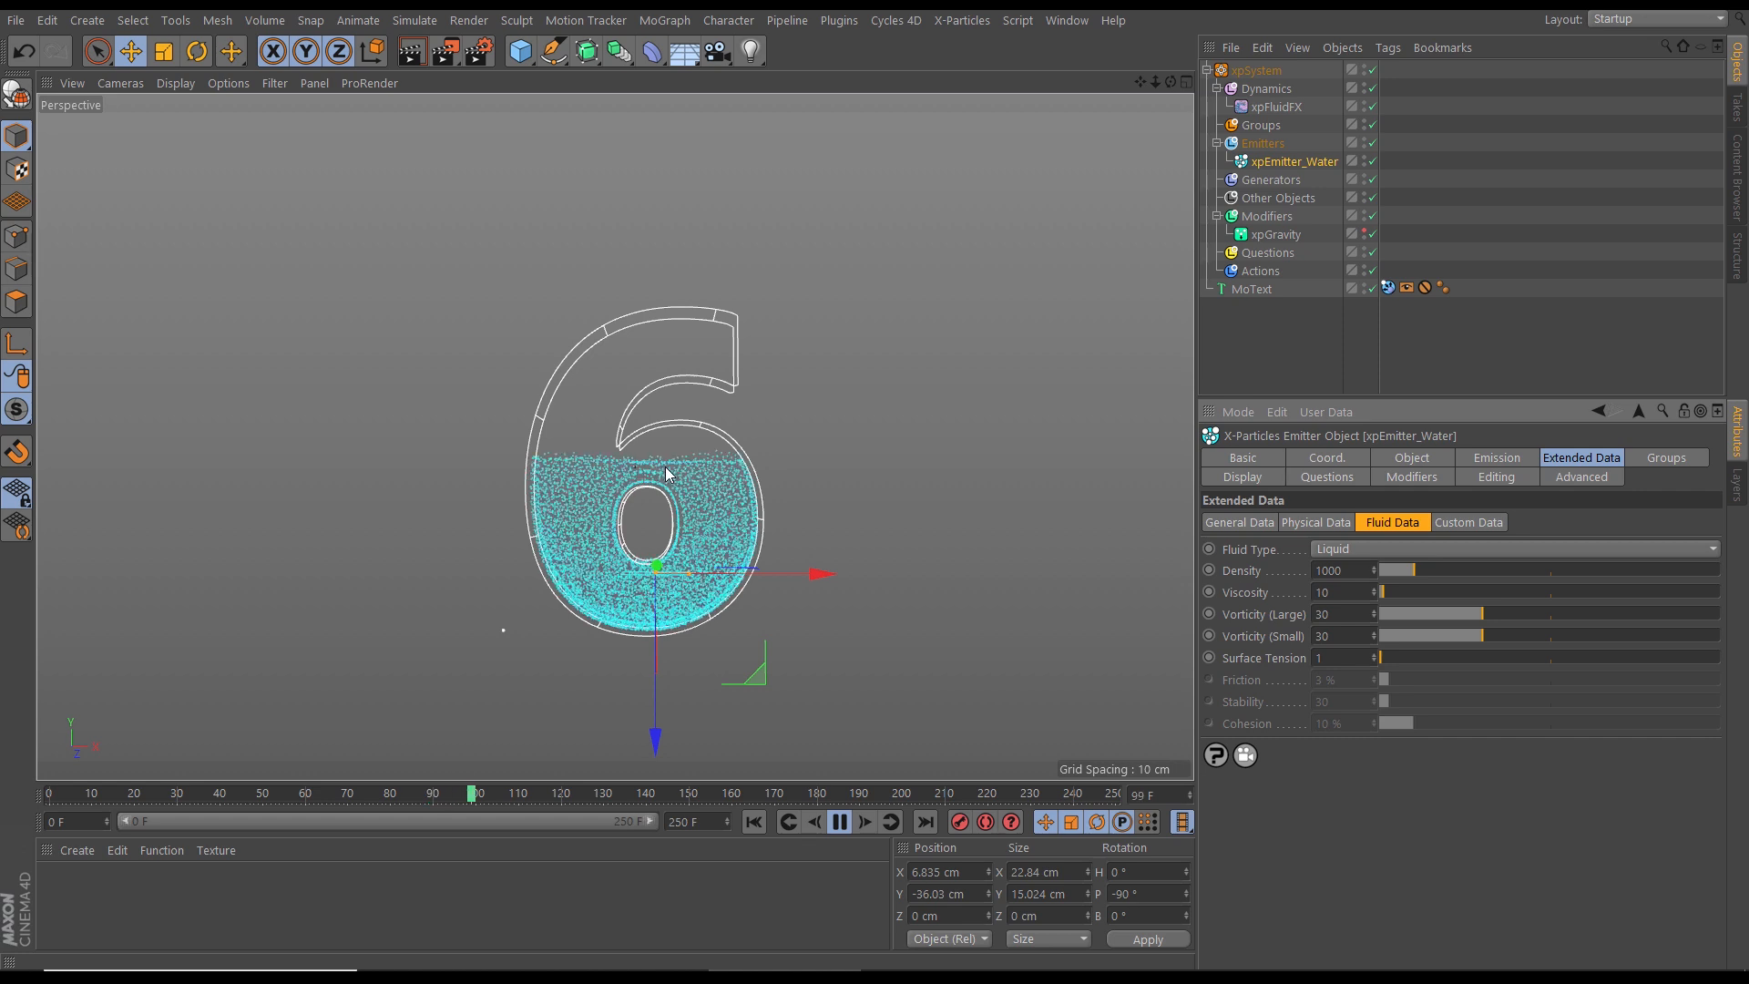
pyautogui.keyDown('alt'); pyautogui.moveTo(726, 477); pyautogui.dragTo(685, 492); pyautogui.keyUp('alt')
pyautogui.keyDown('alt'); pyautogui.moveTo(681, 493); pyautogui.dragTo(638, 497, button='right'); pyautogui.keyUp('alt')
pyautogui.keyDown('alt'); pyautogui.moveTo(722, 494); pyautogui.dragTo(697, 490, button='middle'); pyautogui.keyUp('alt')
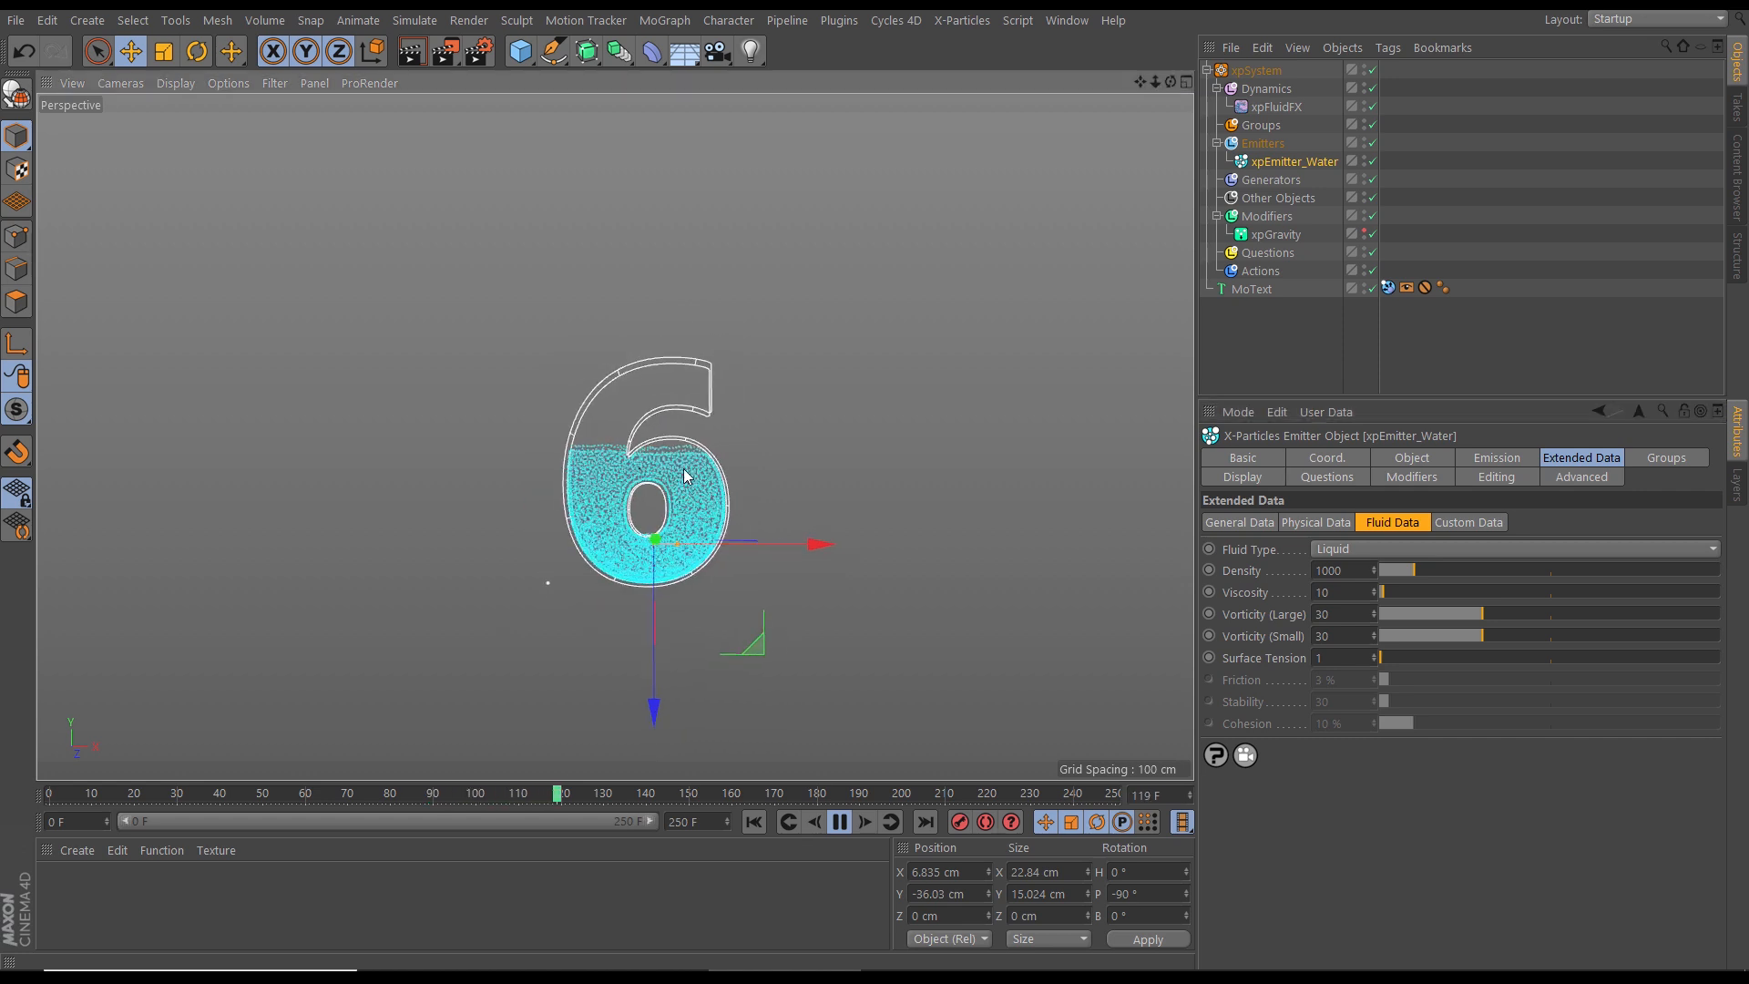
pyautogui.click(839, 823)
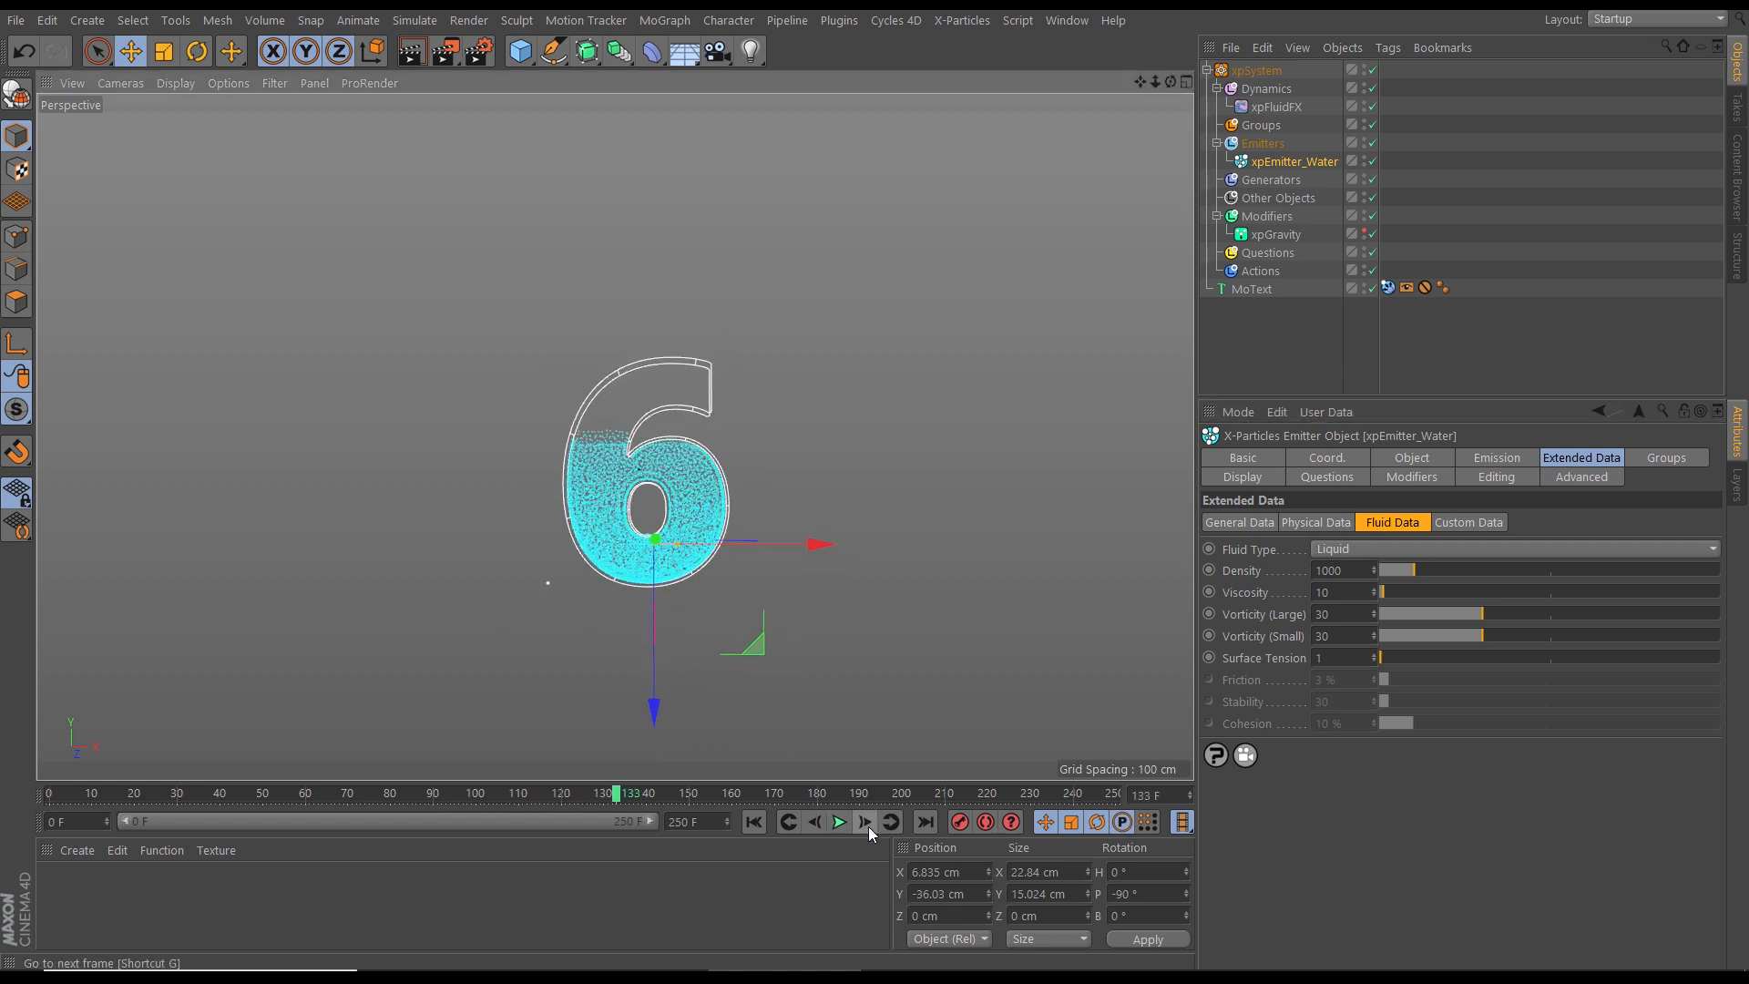
# Step: Add an xpTurbulence motion modifier to the Modifiers folder, raise its strength to 199 and play the simulation
pyautogui.click(1269, 219)
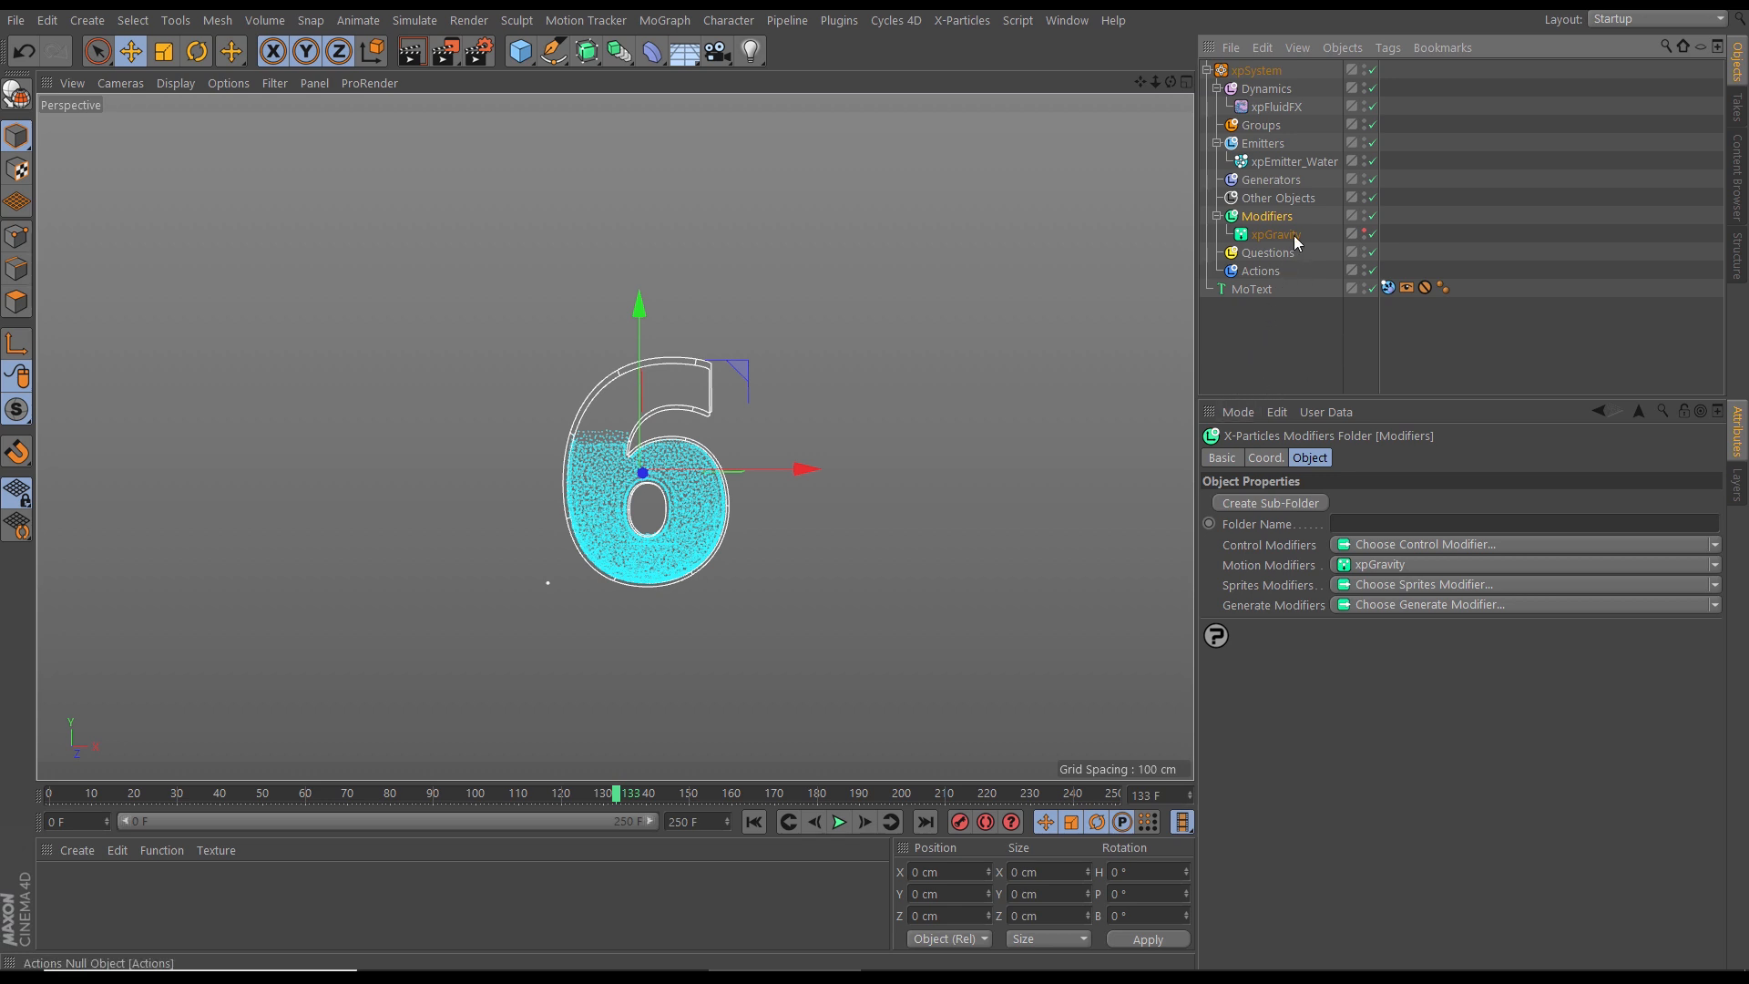
pyautogui.click(1714, 565)
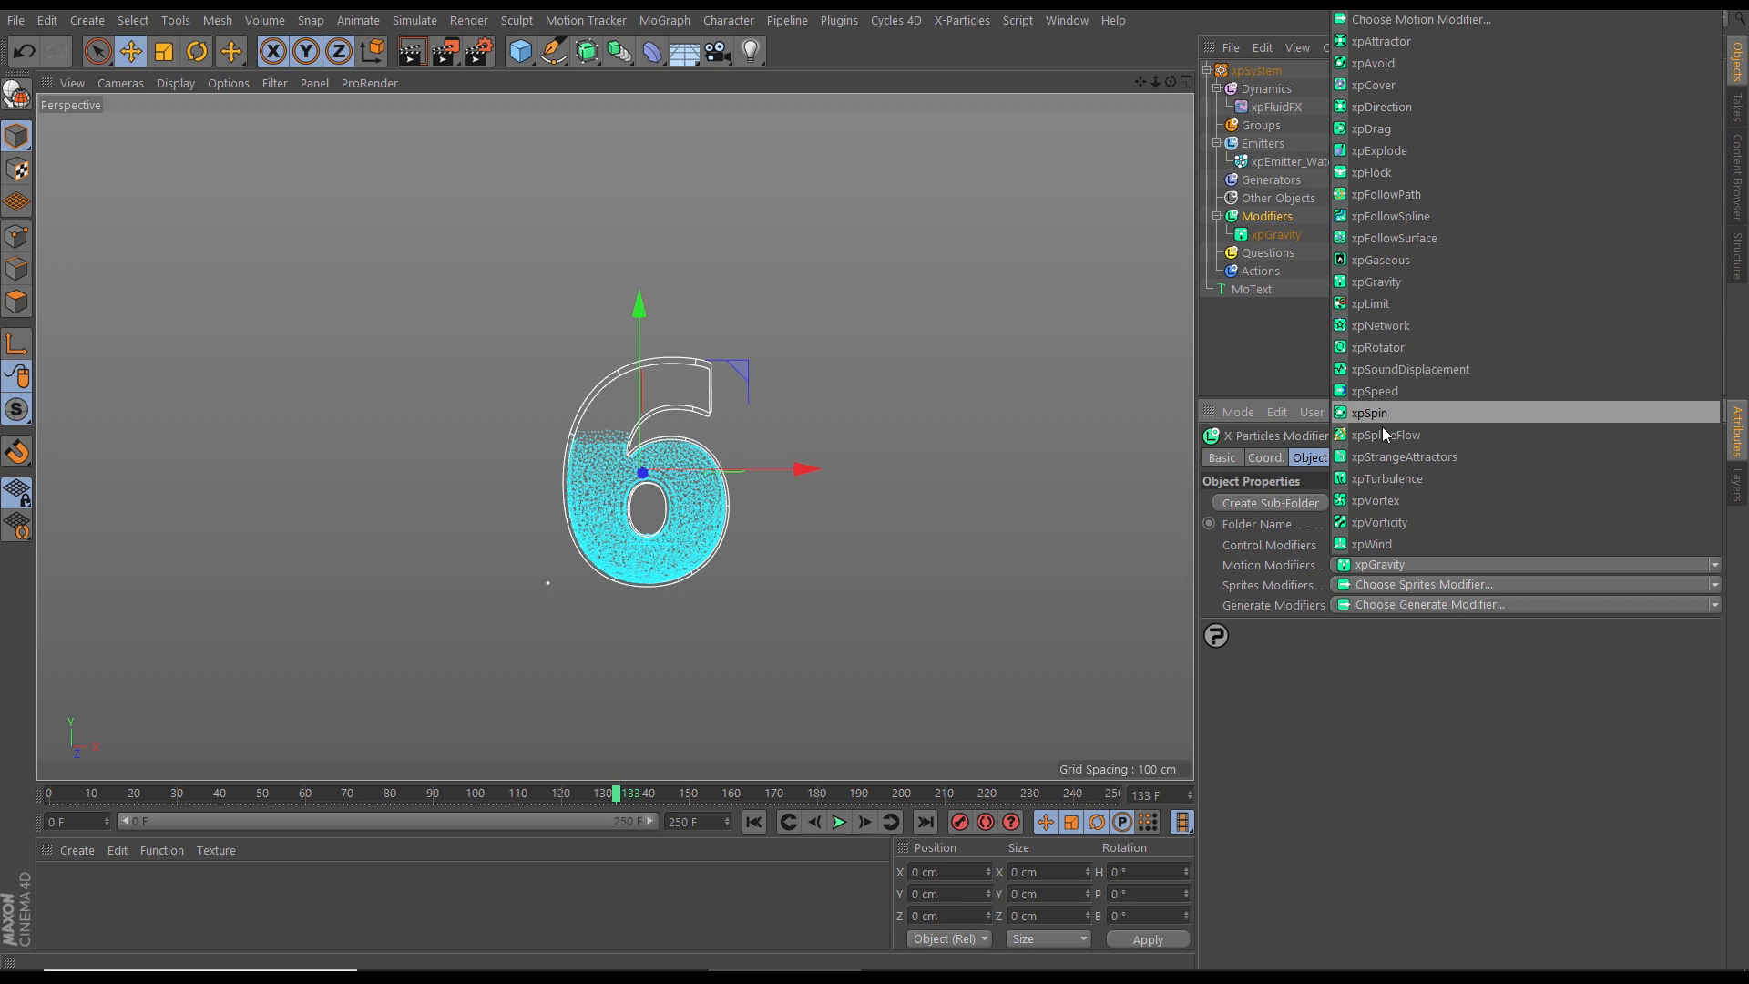
pyautogui.click(1377, 478)
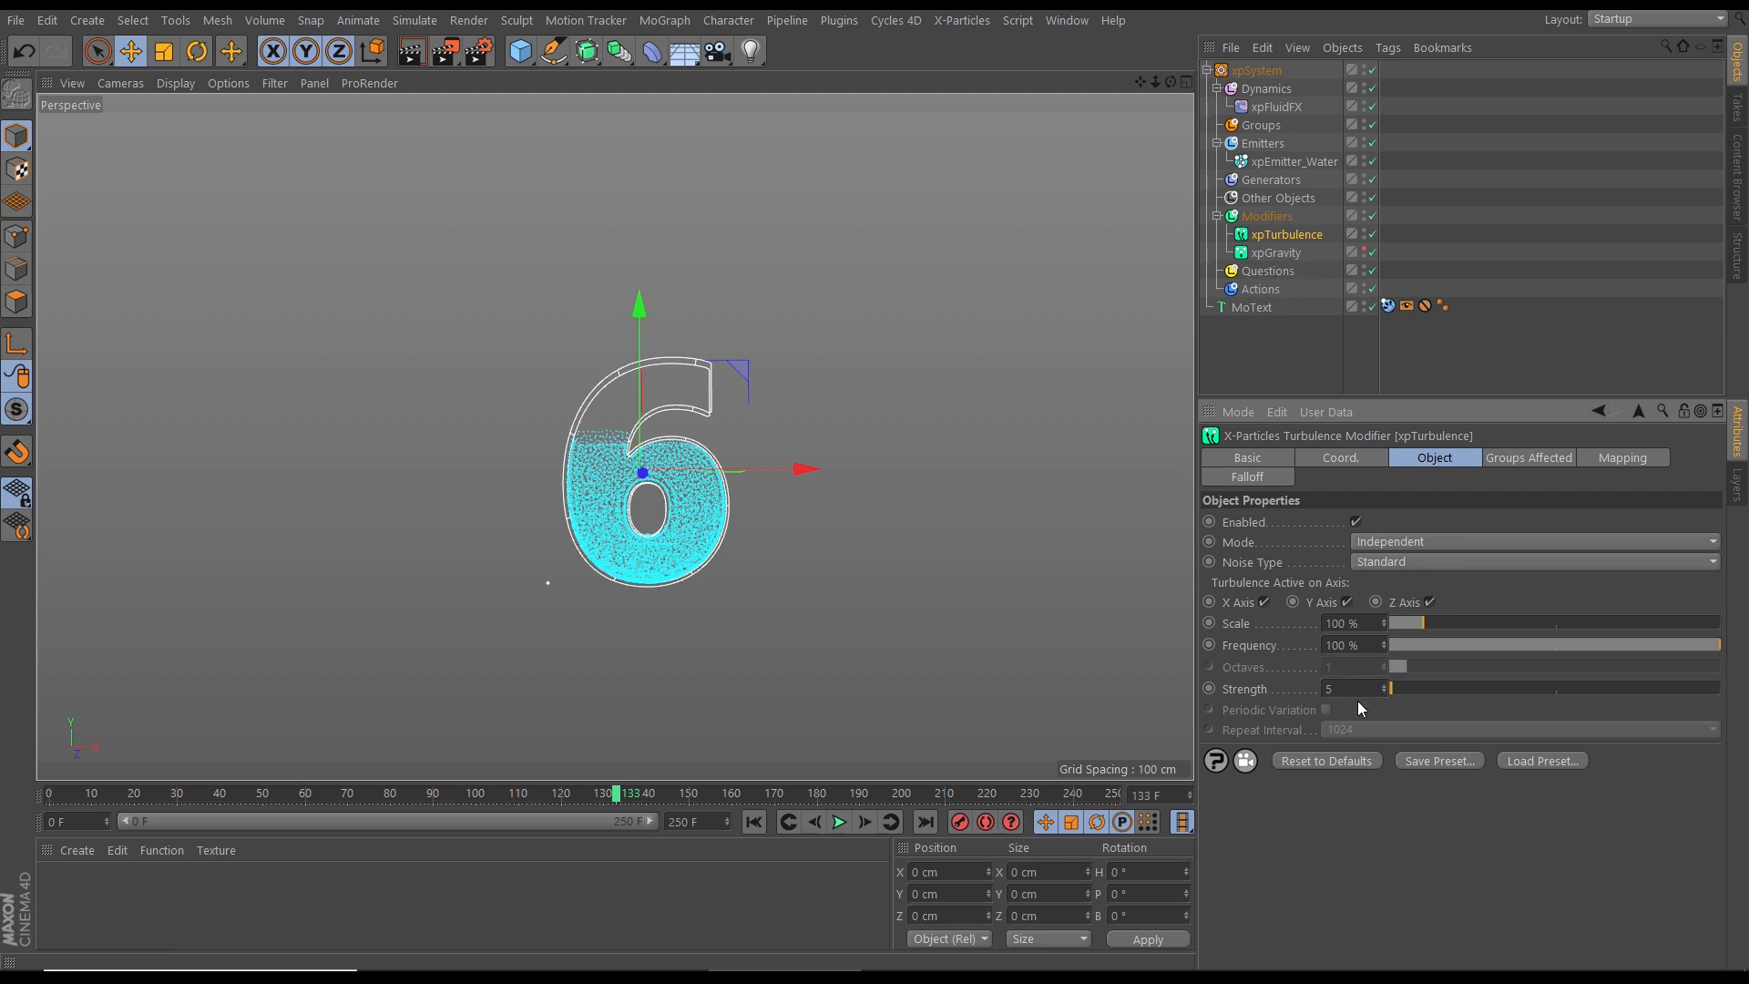
pyautogui.moveTo(1451, 696); pyautogui.dragTo(1452, 695)
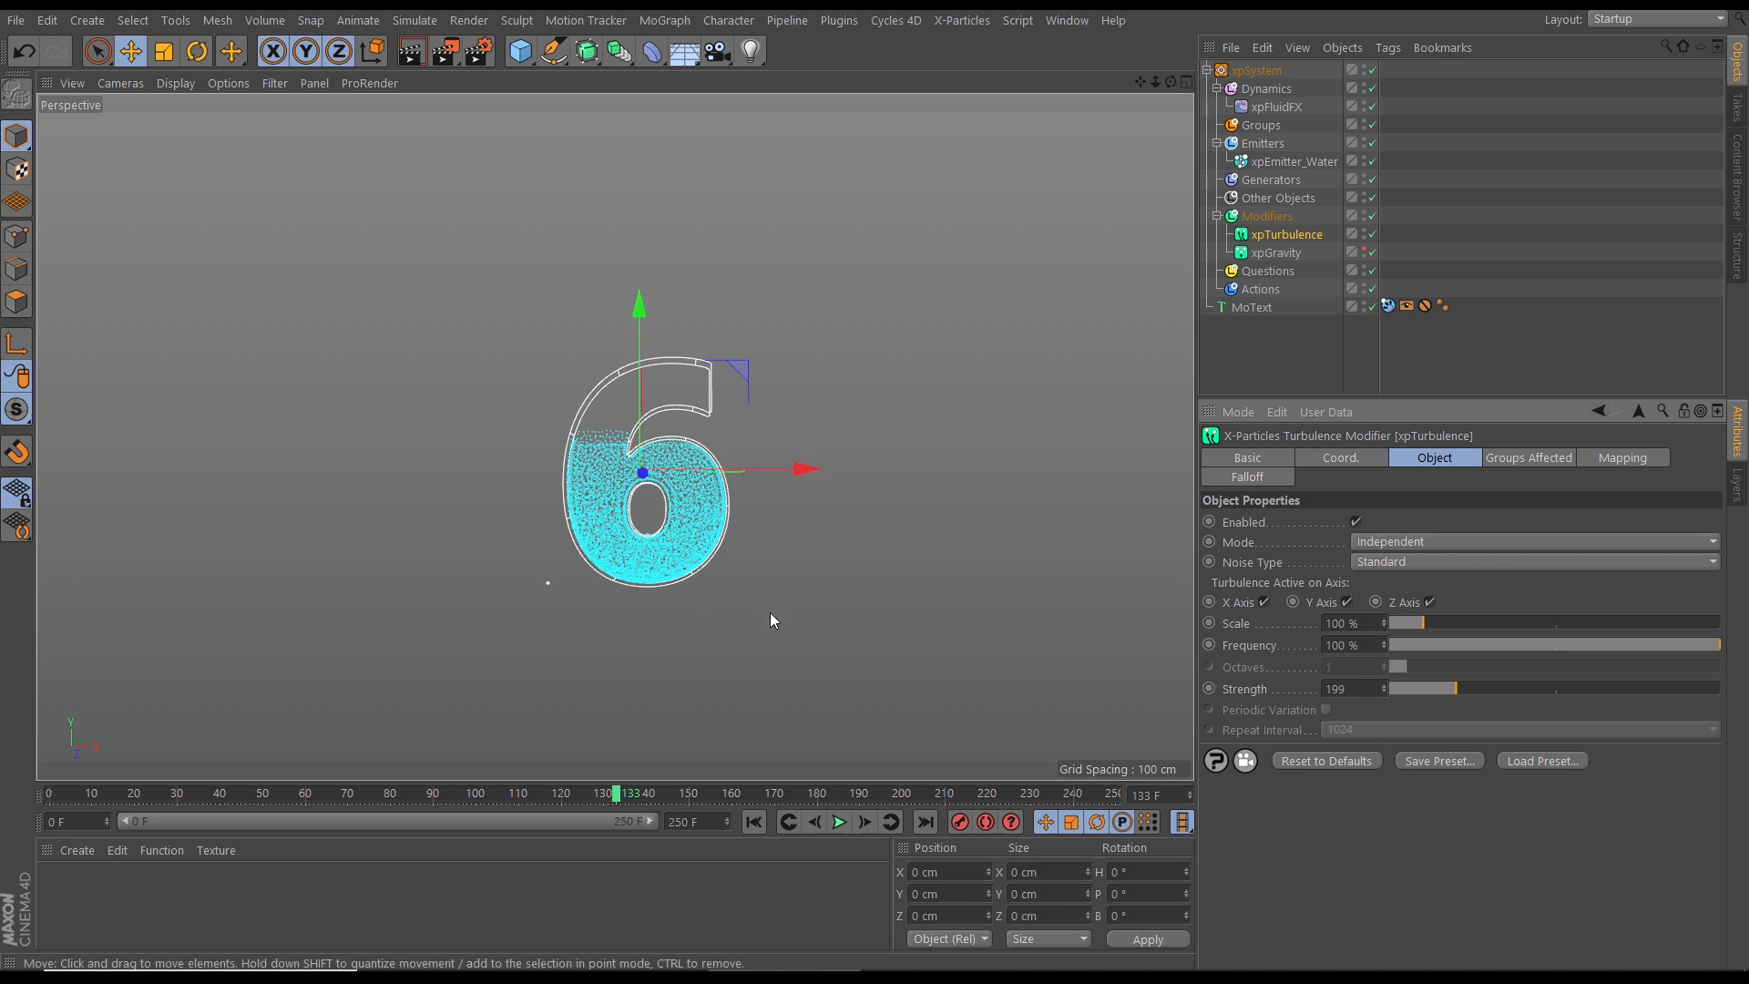
pyautogui.click(791, 825)
pyautogui.click(839, 821)
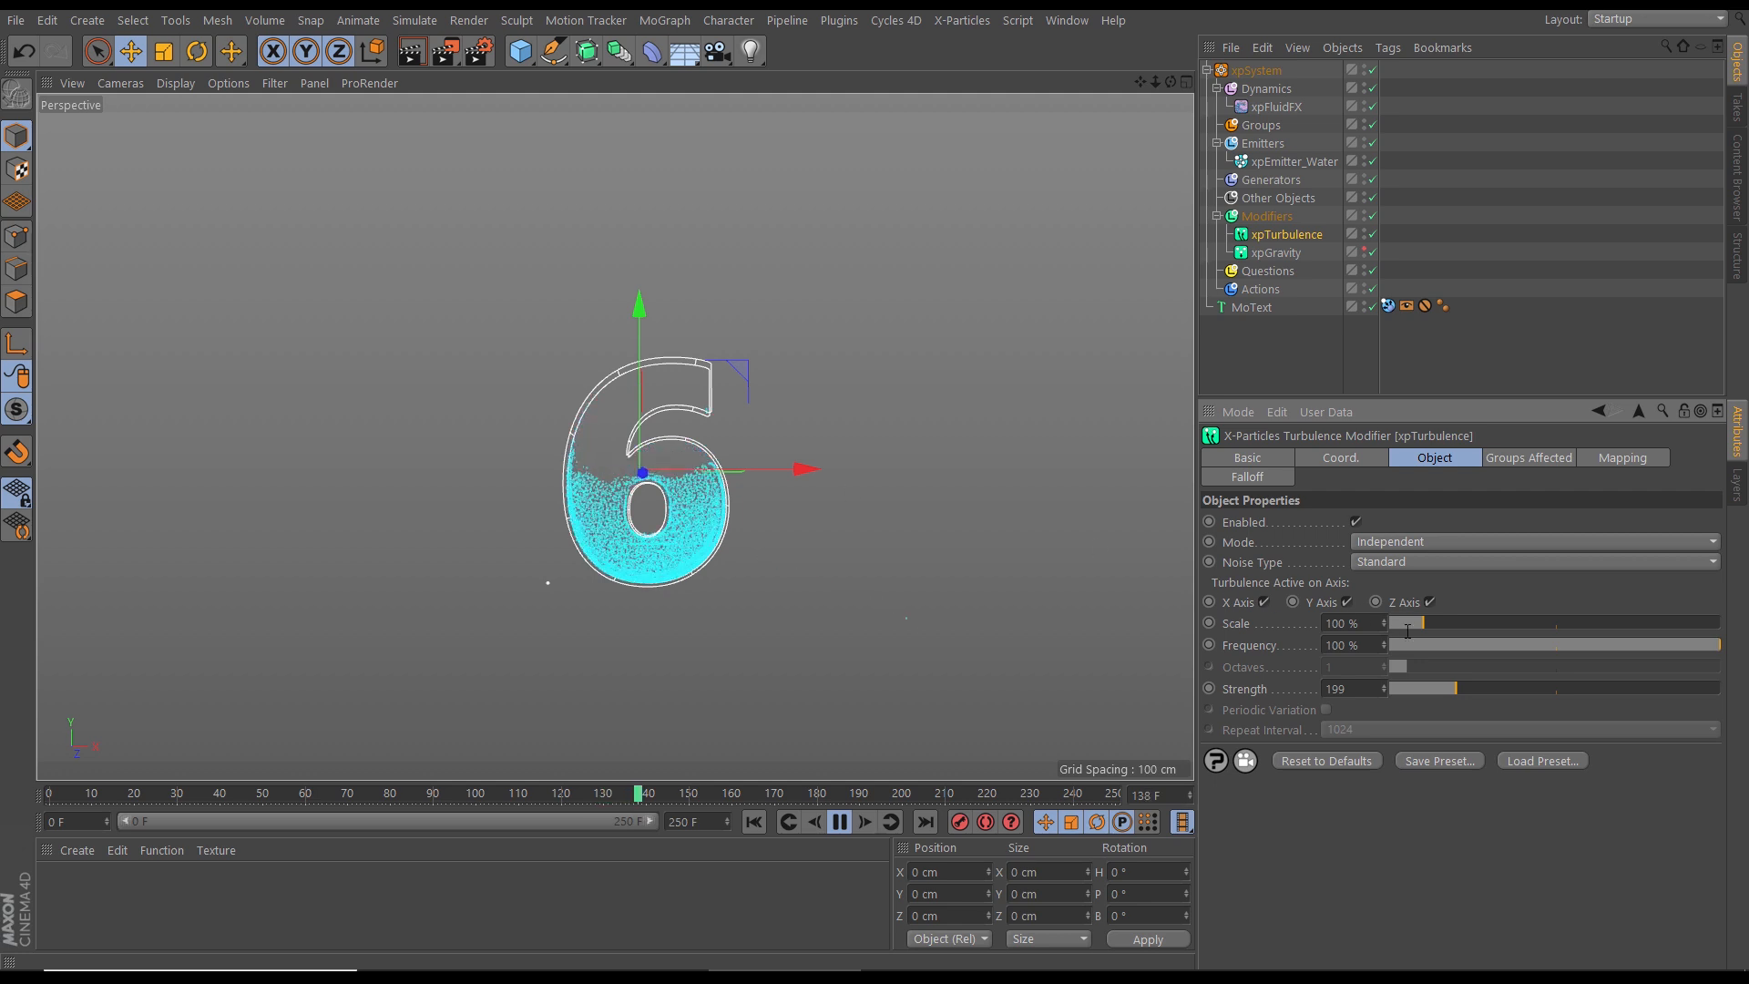
# Step: Set the turbulence scale to 21% and its strength to 40, rerunning the simulation to test the splashing
pyautogui.moveTo(1422, 623); pyautogui.dragTo(1401, 627)
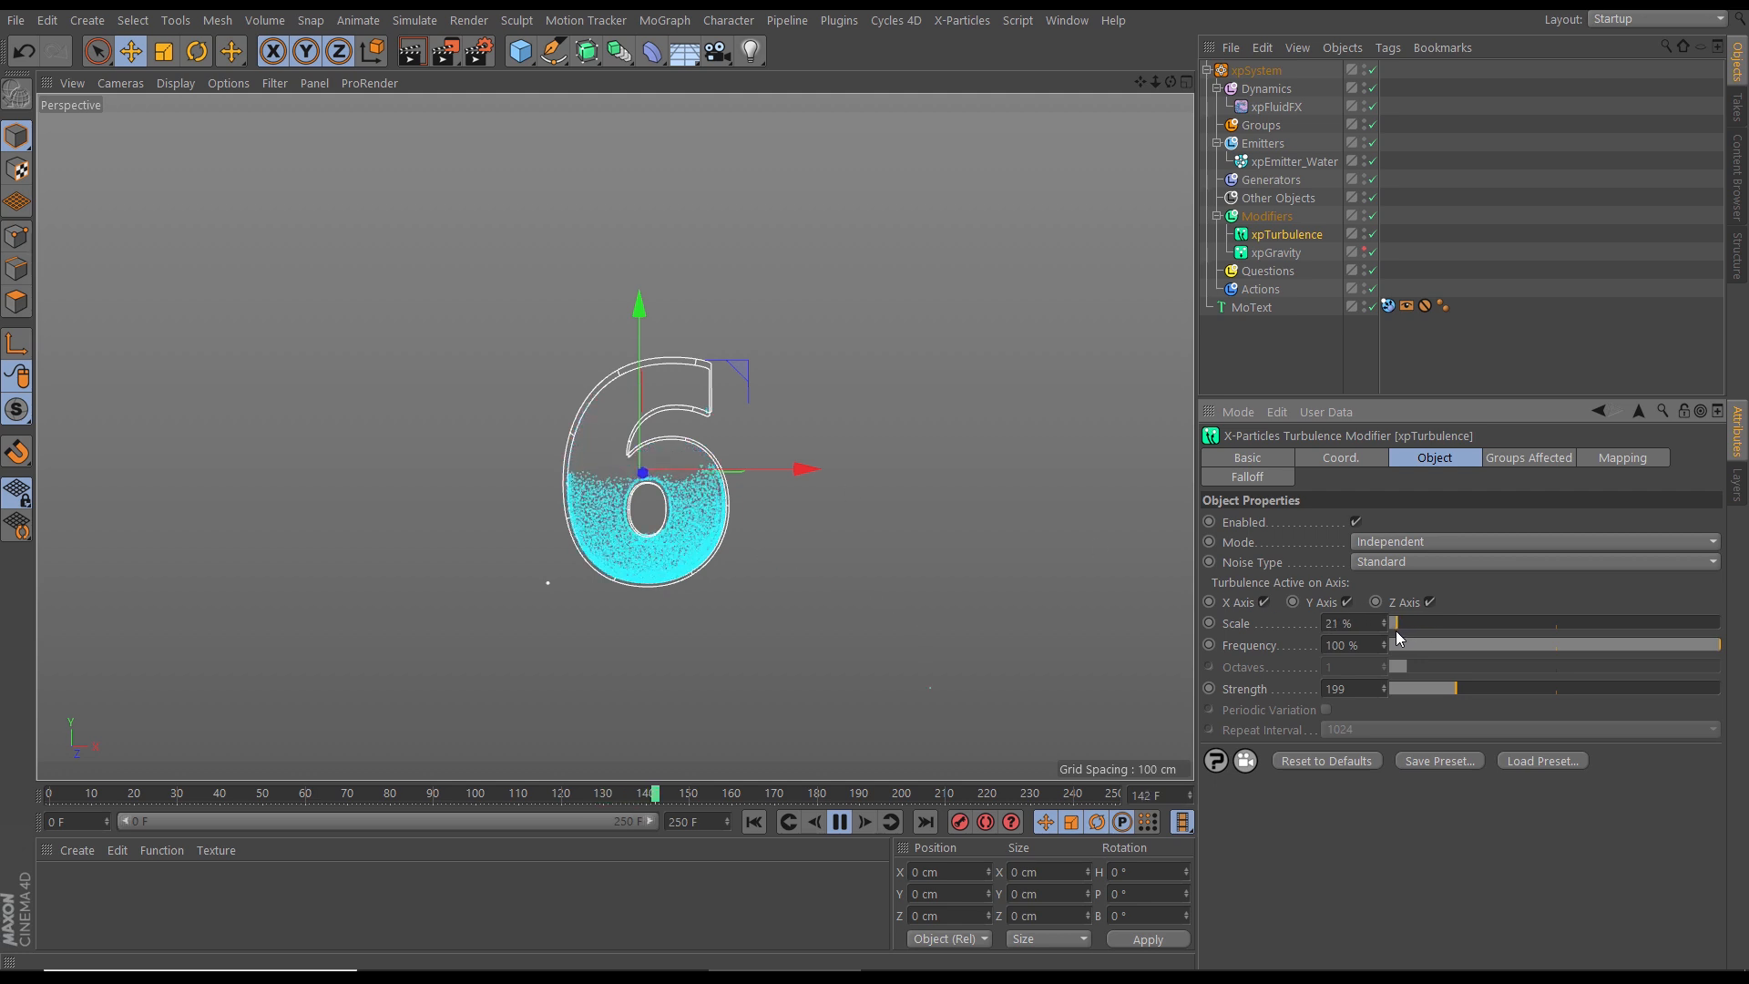
pyautogui.click(754, 822)
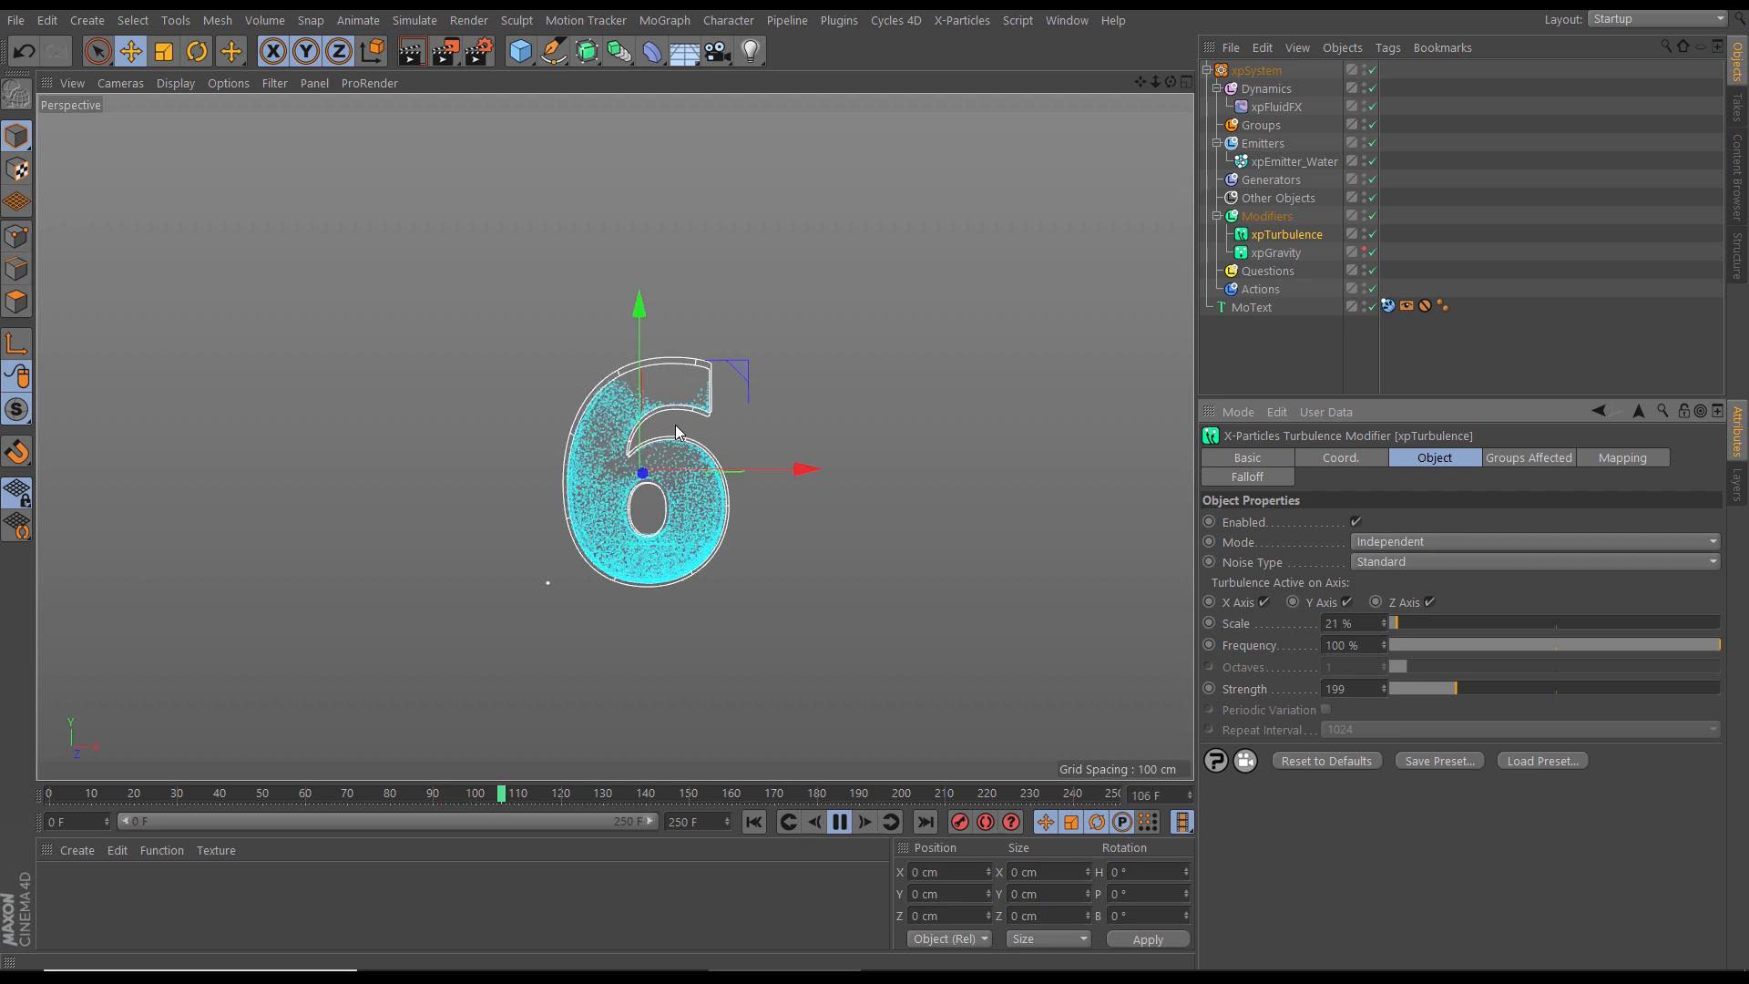
pyautogui.moveTo(1438, 691); pyautogui.dragTo(1412, 692)
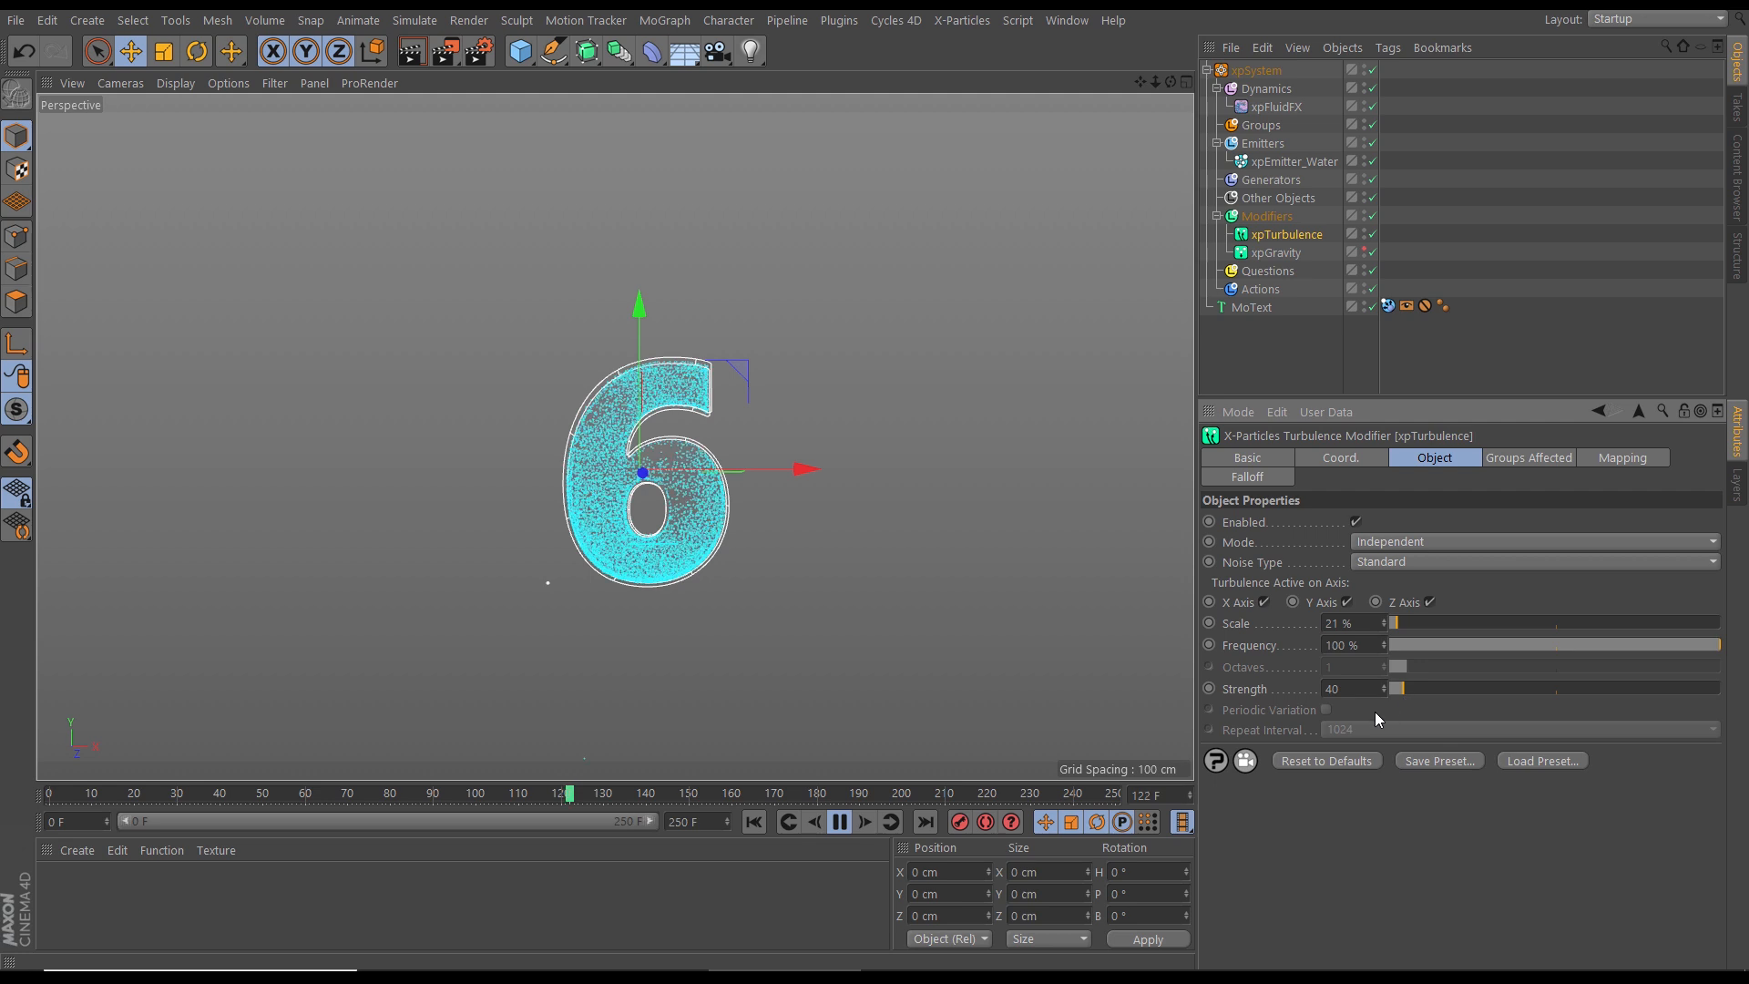
pyautogui.click(754, 821)
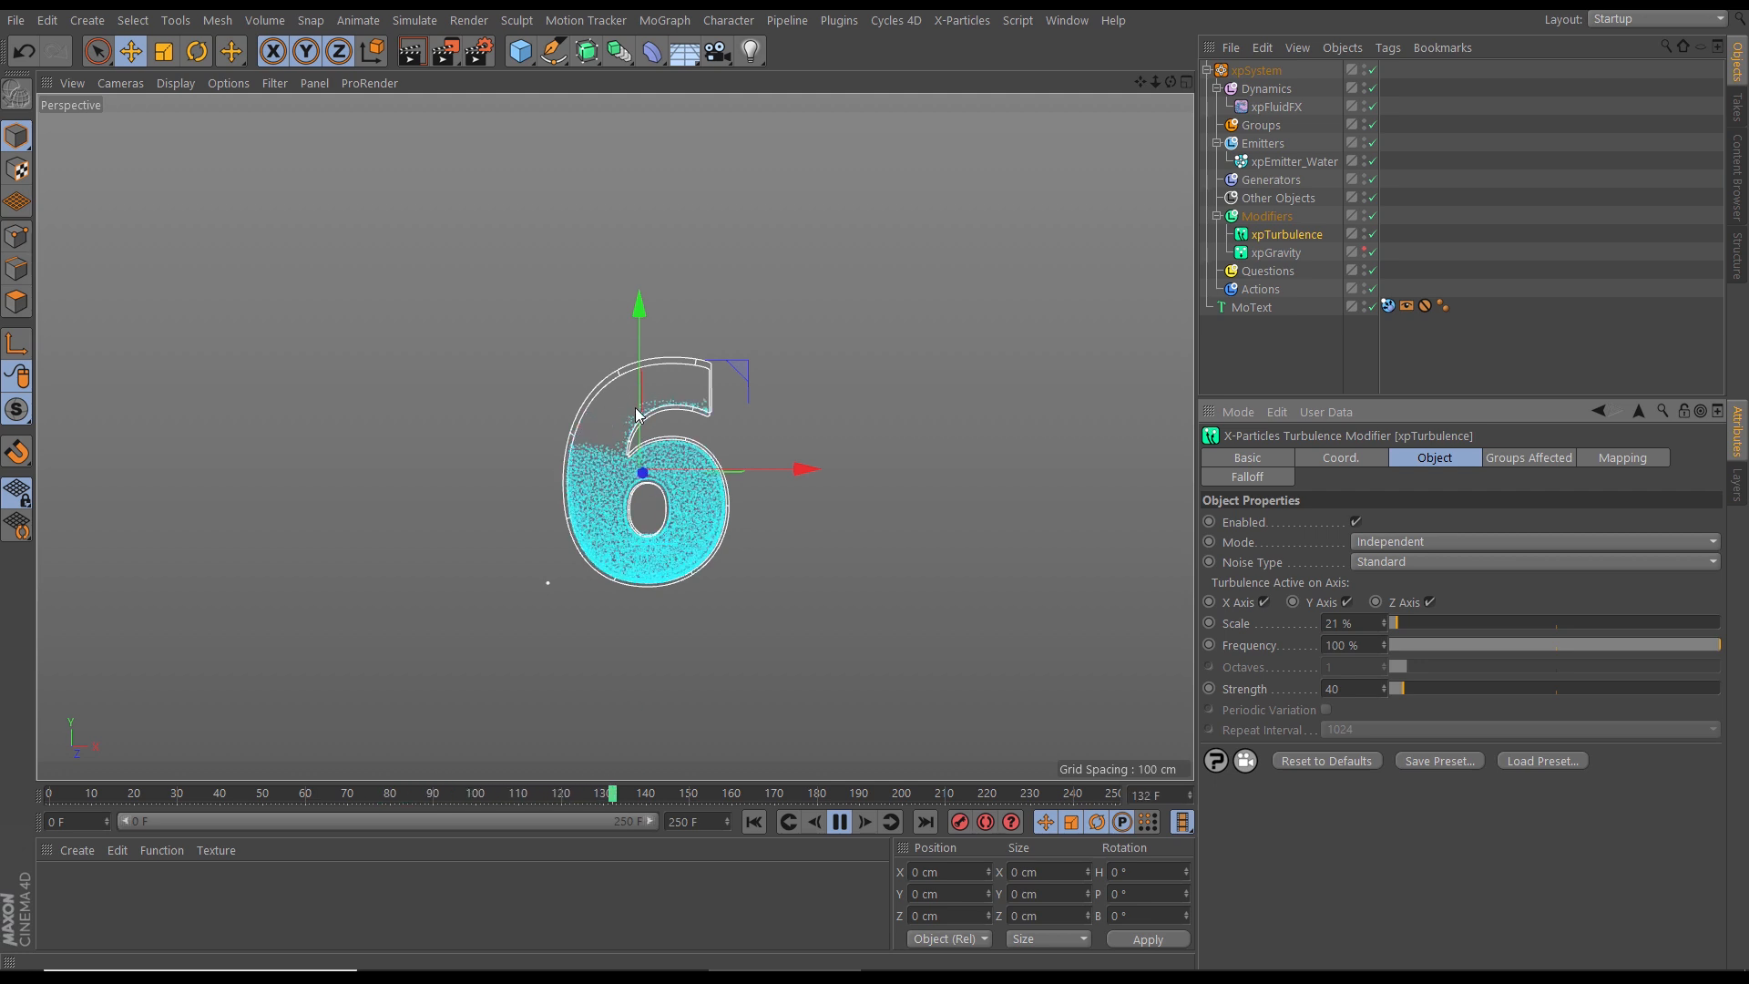
pyautogui.click(837, 821)
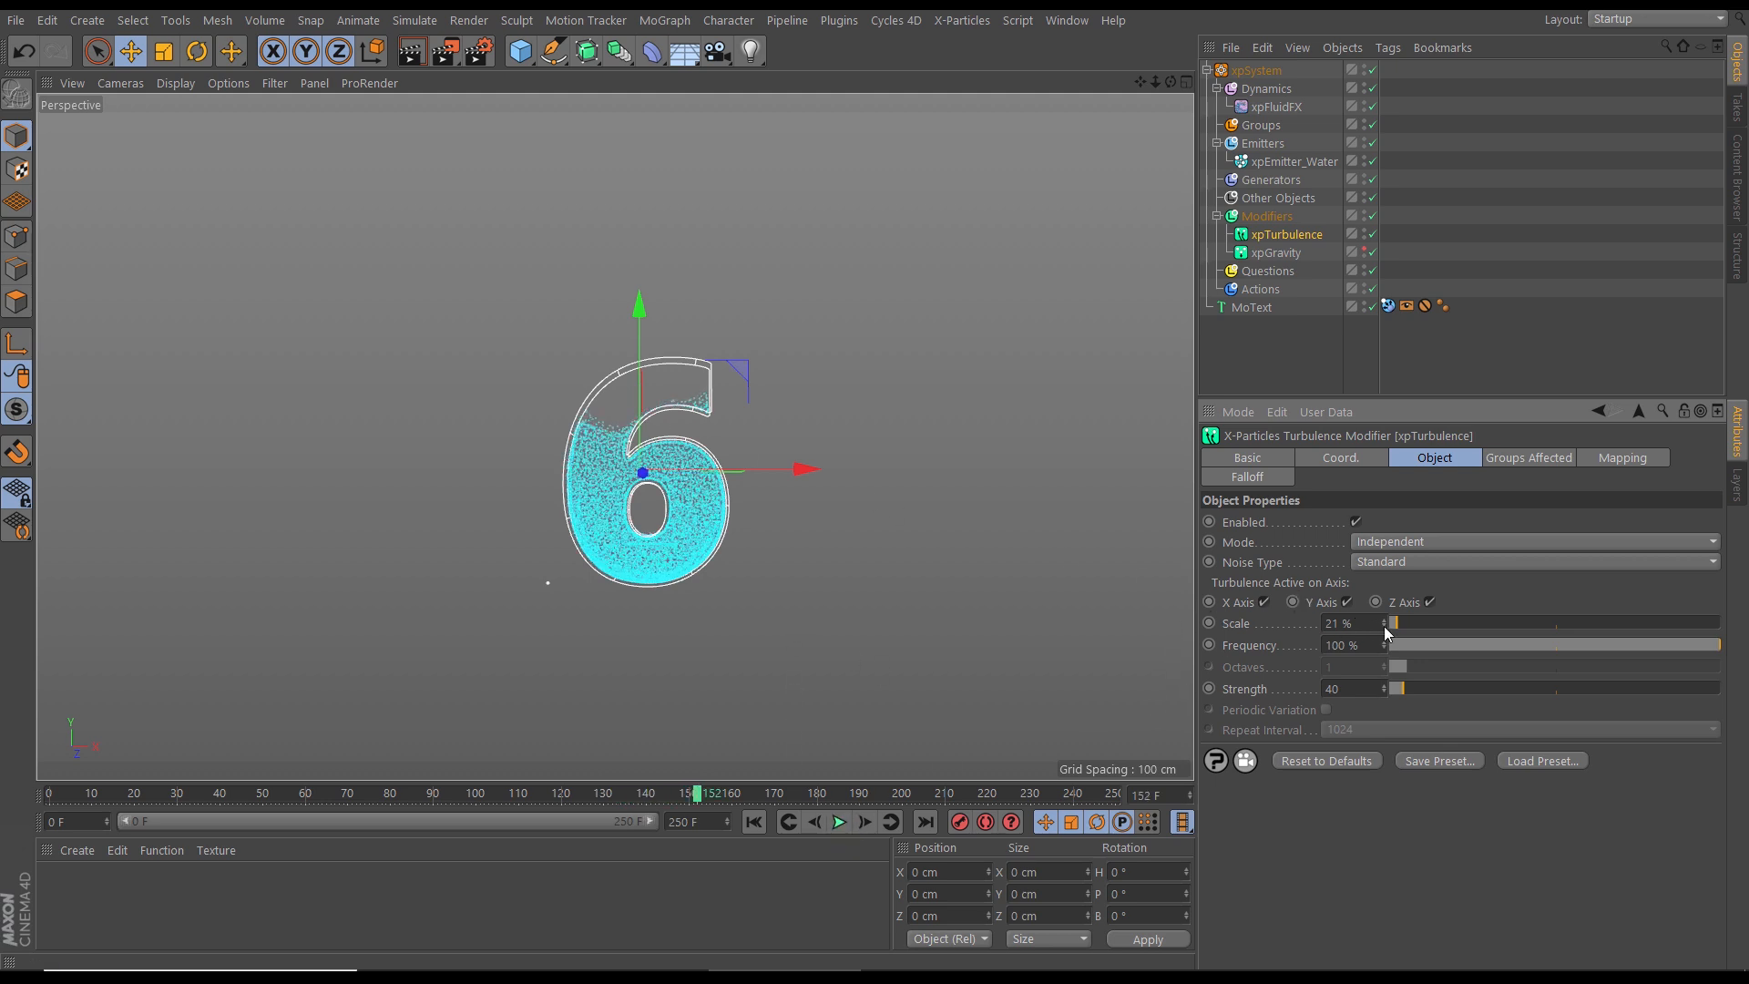
# Step: Reduce the turbulence scale to 17% and its strength to 30, and replay the fill from the first frame
pyautogui.click(1384, 692)
pyautogui.click(756, 822)
pyautogui.click(842, 823)
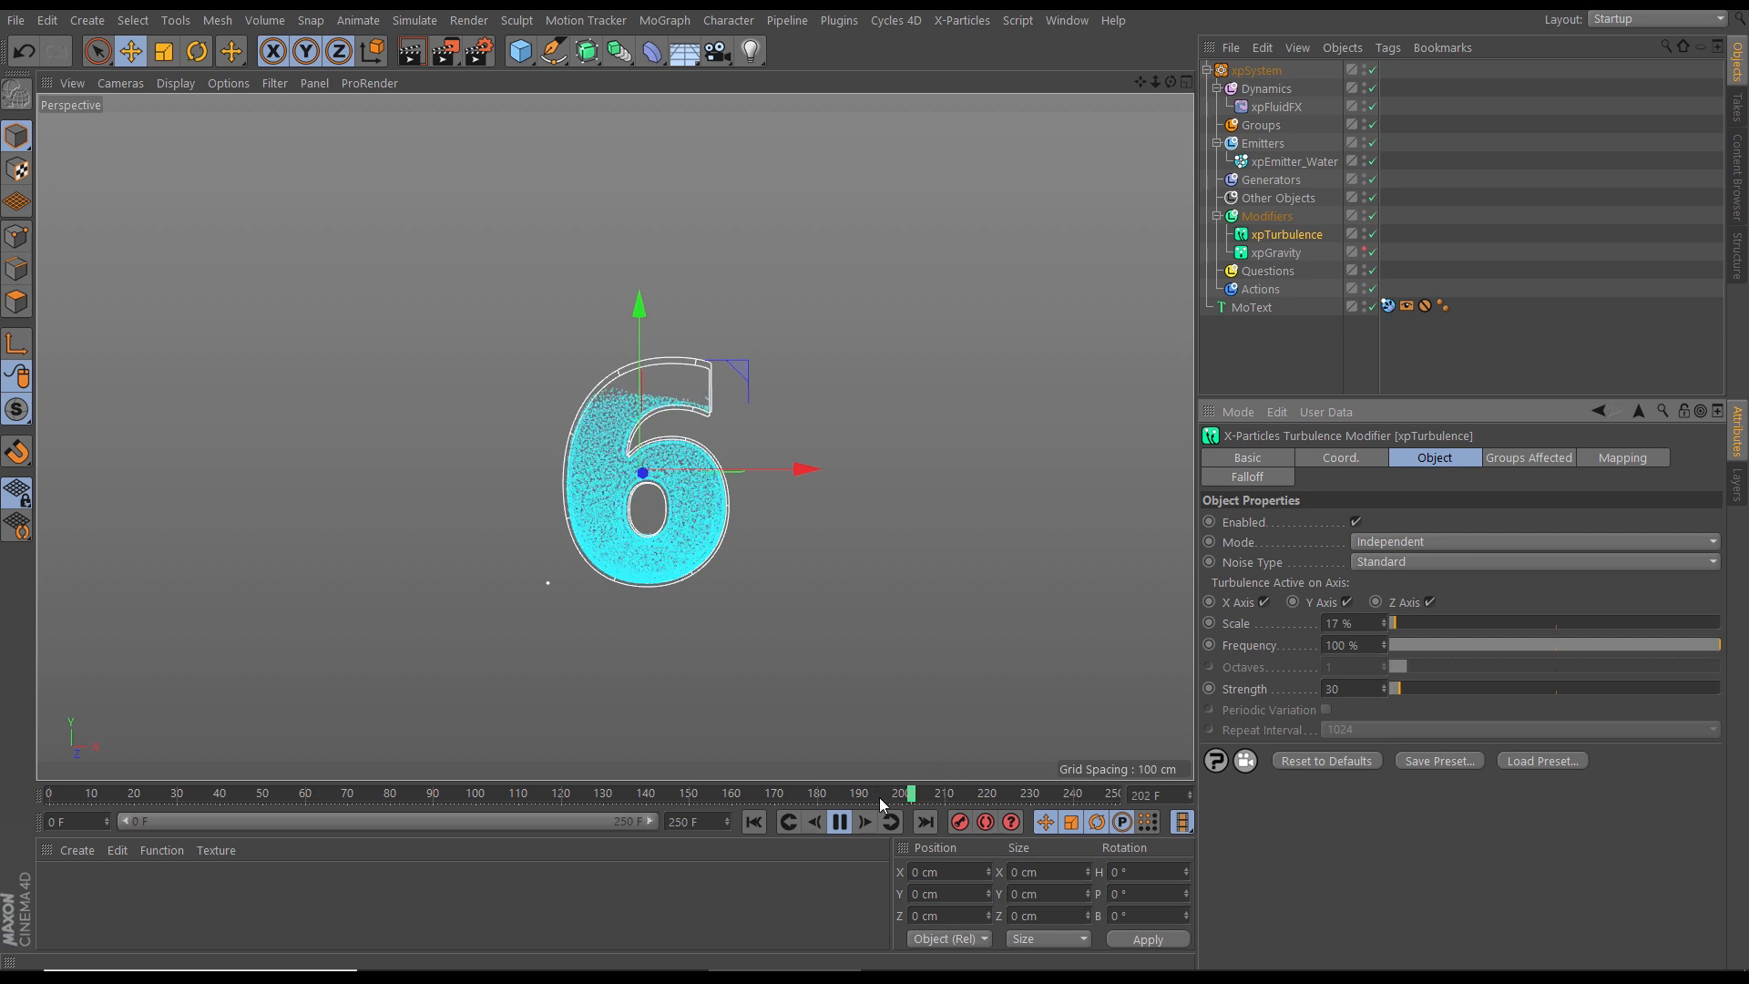
pyautogui.click(839, 823)
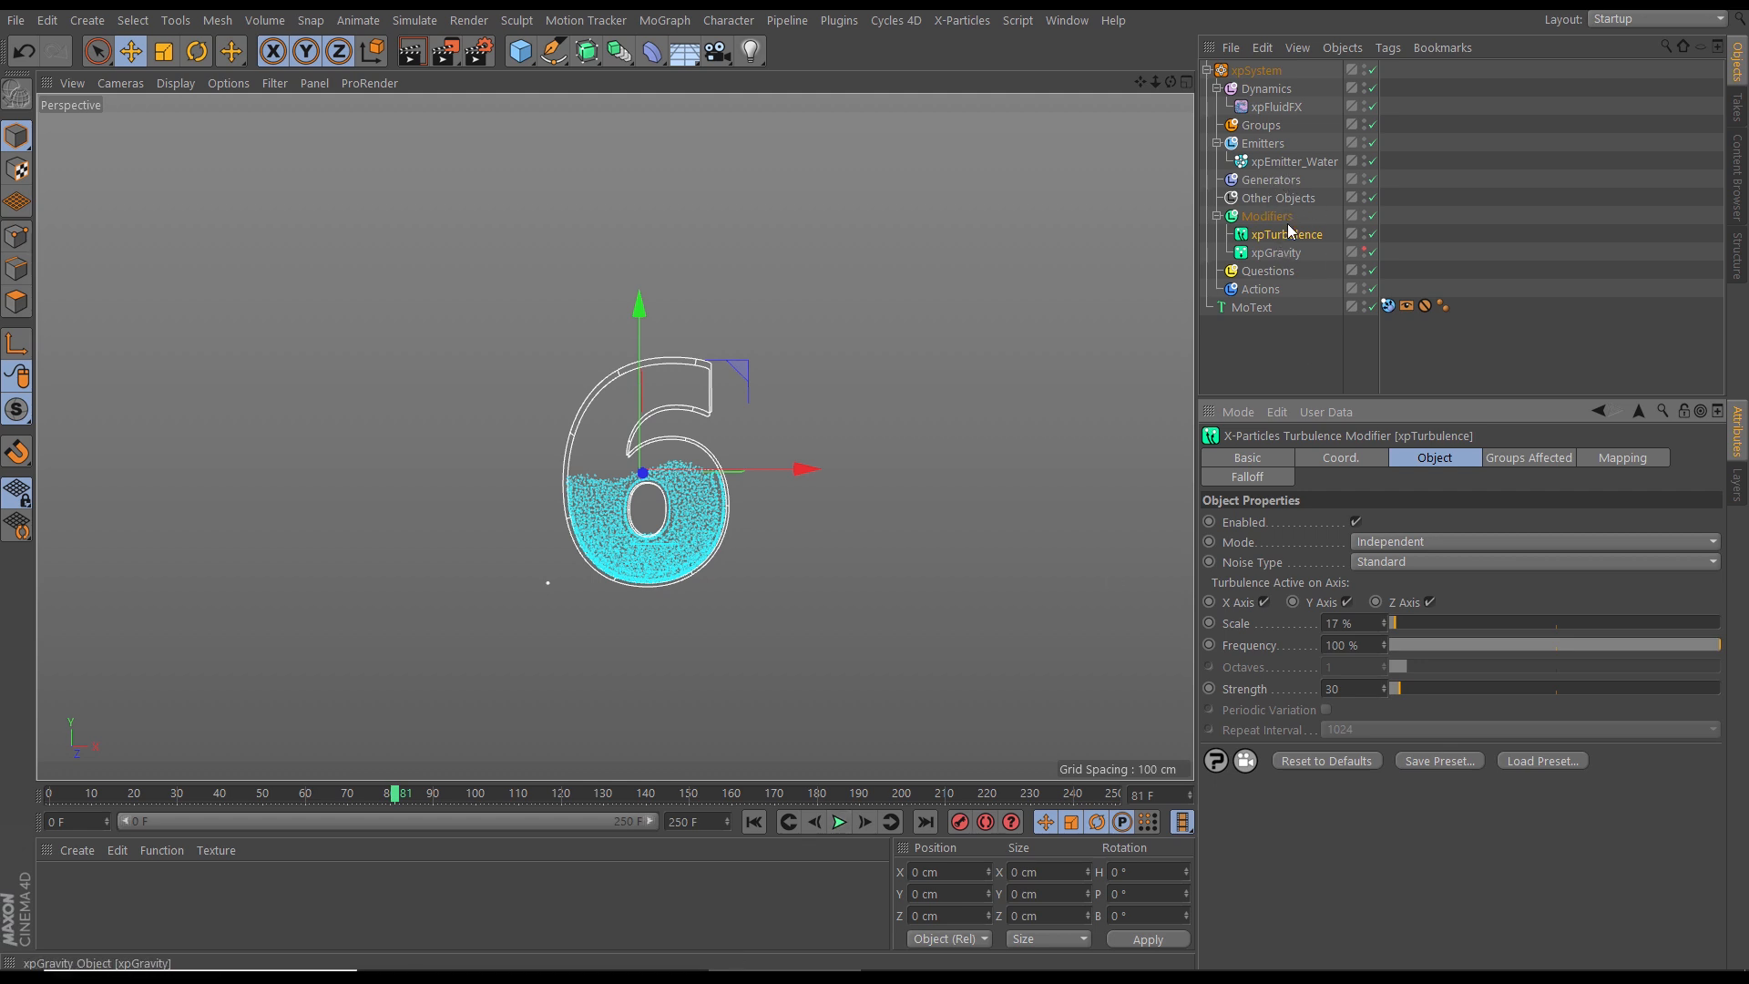
# Step: Set the water emitter's particle radius to 1.7 cm and replay the fill from the first frame
pyautogui.click(1276, 164)
pyautogui.click(1411, 465)
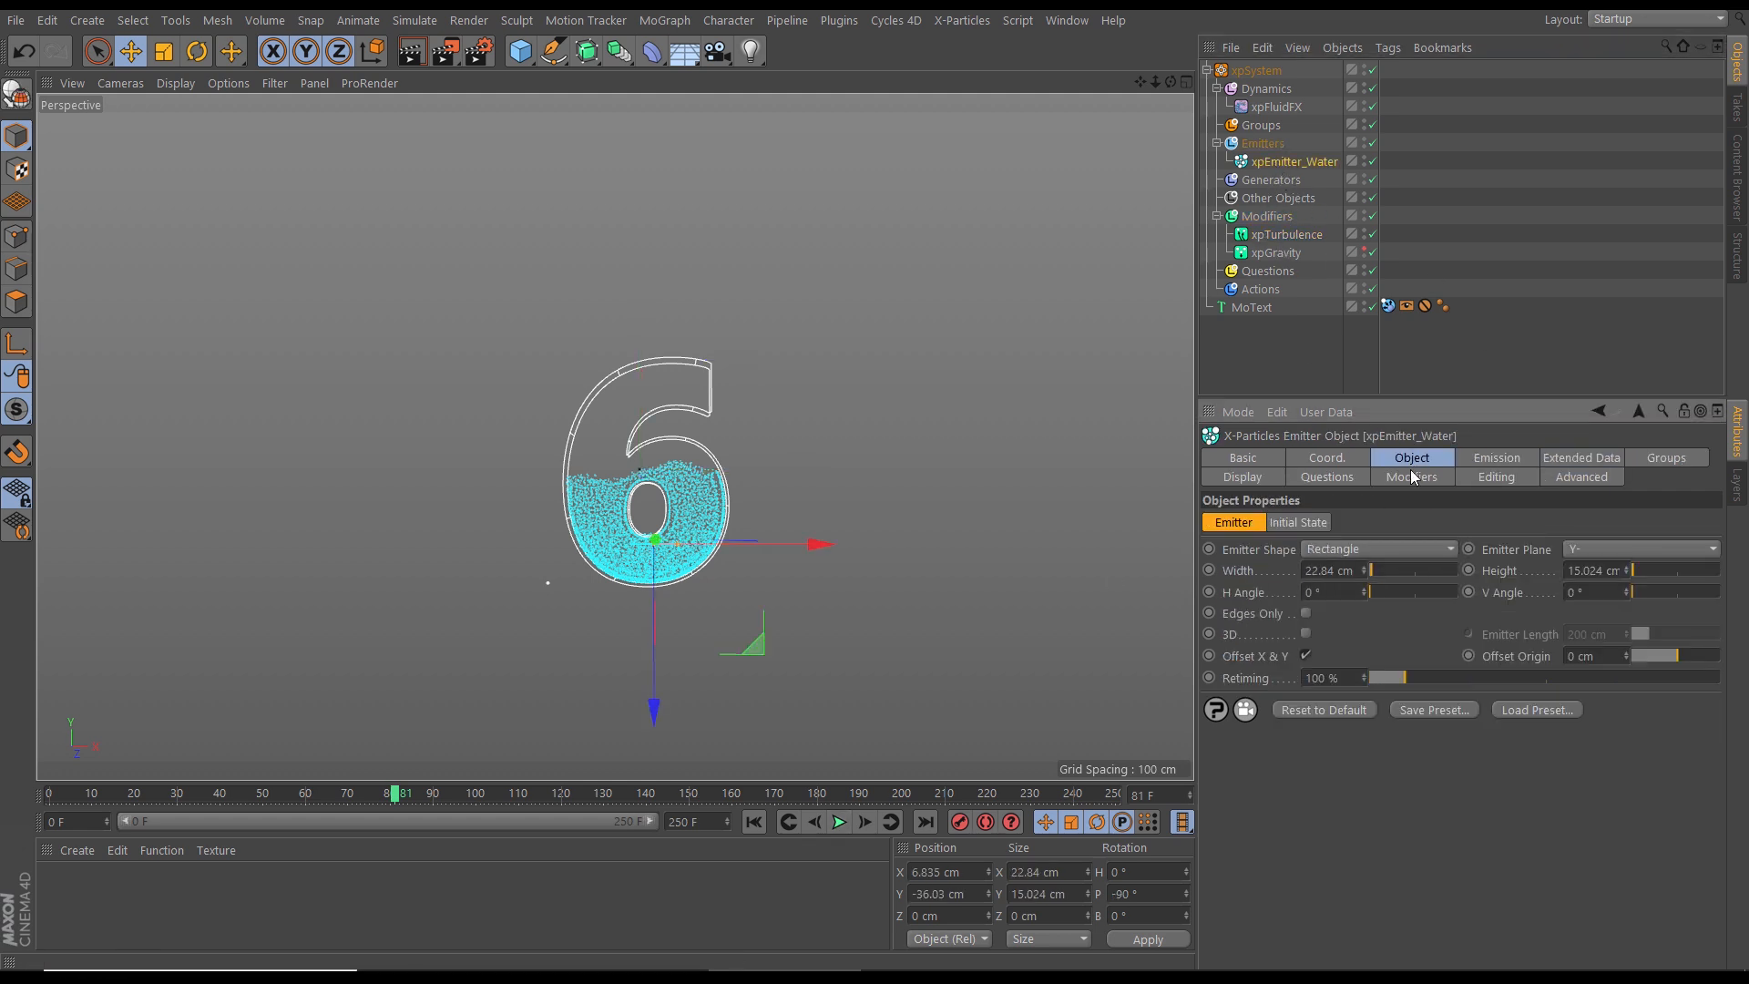
pyautogui.click(1481, 458)
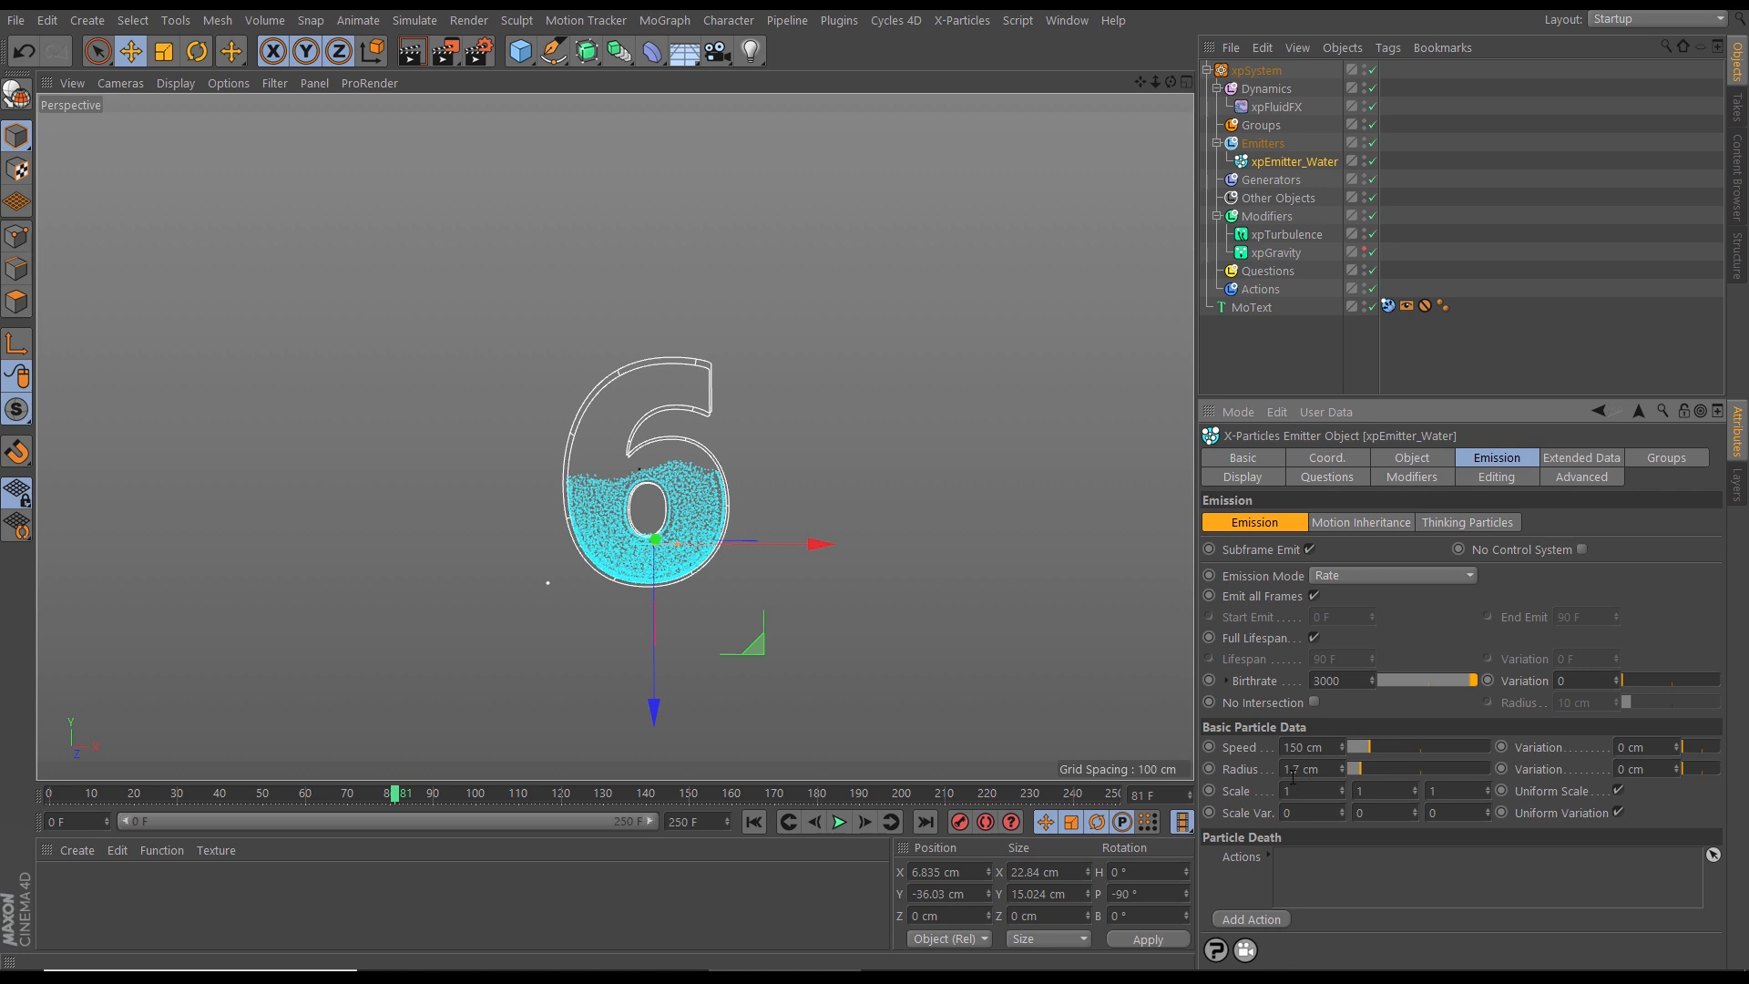
pyautogui.click(754, 823)
pyautogui.click(839, 823)
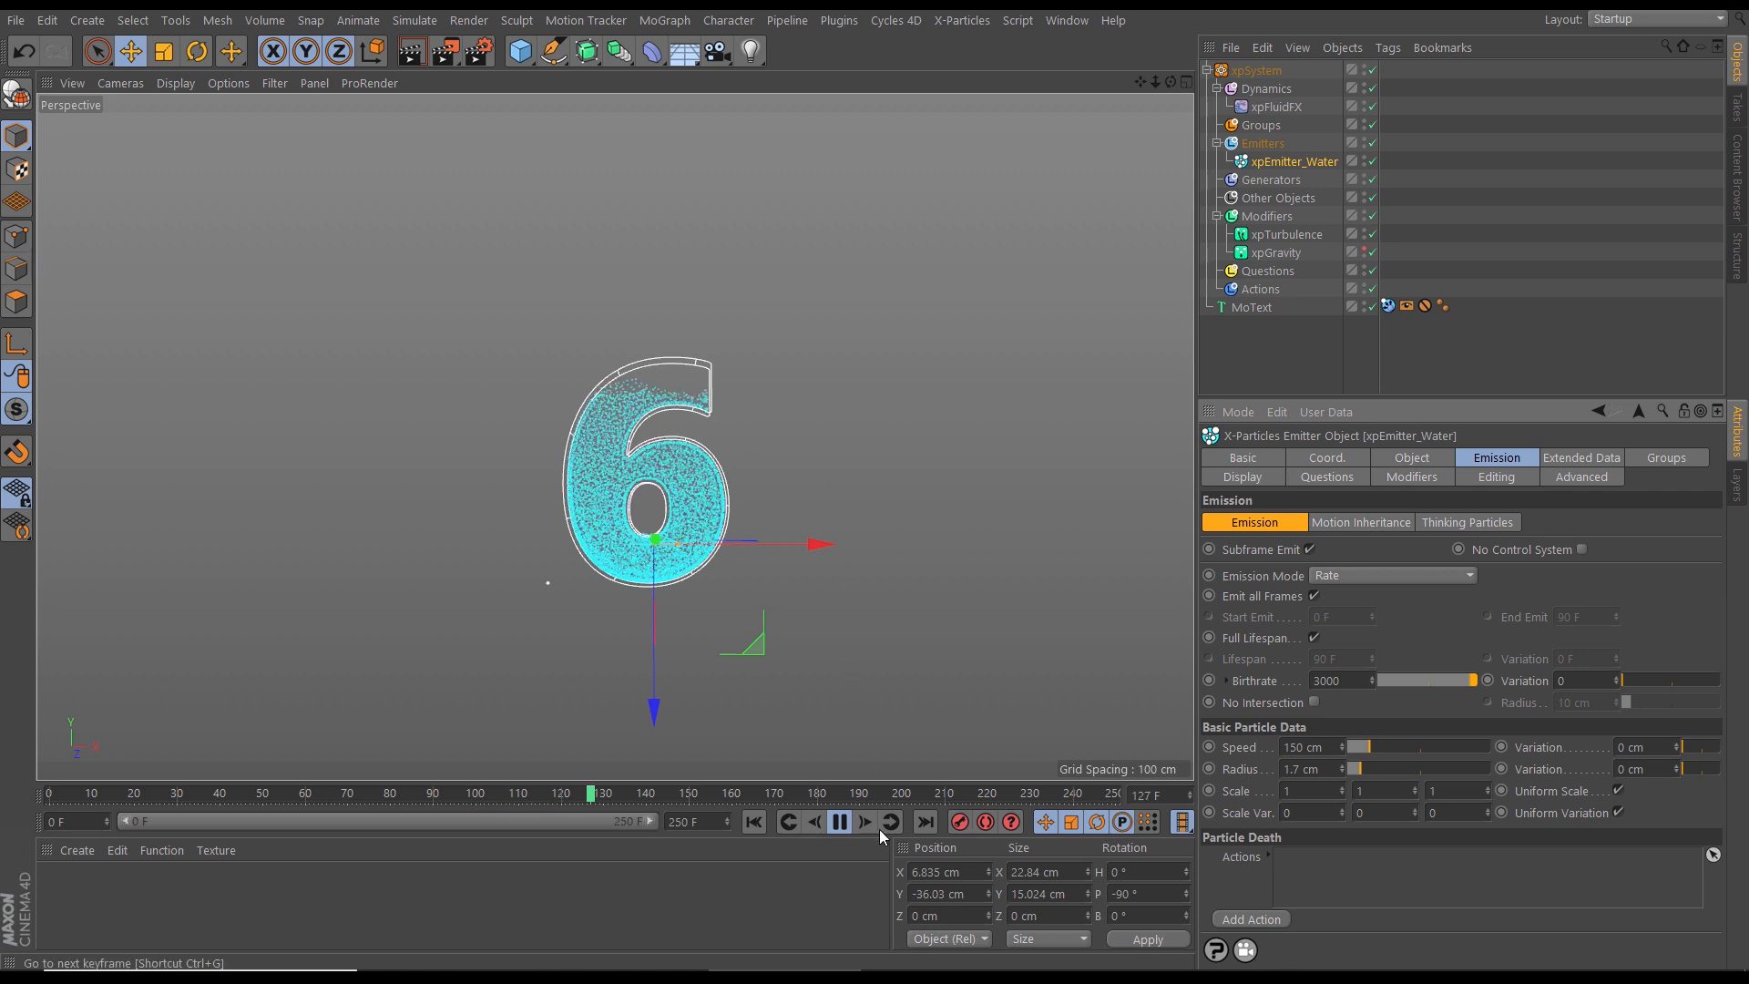
pyautogui.click(840, 827)
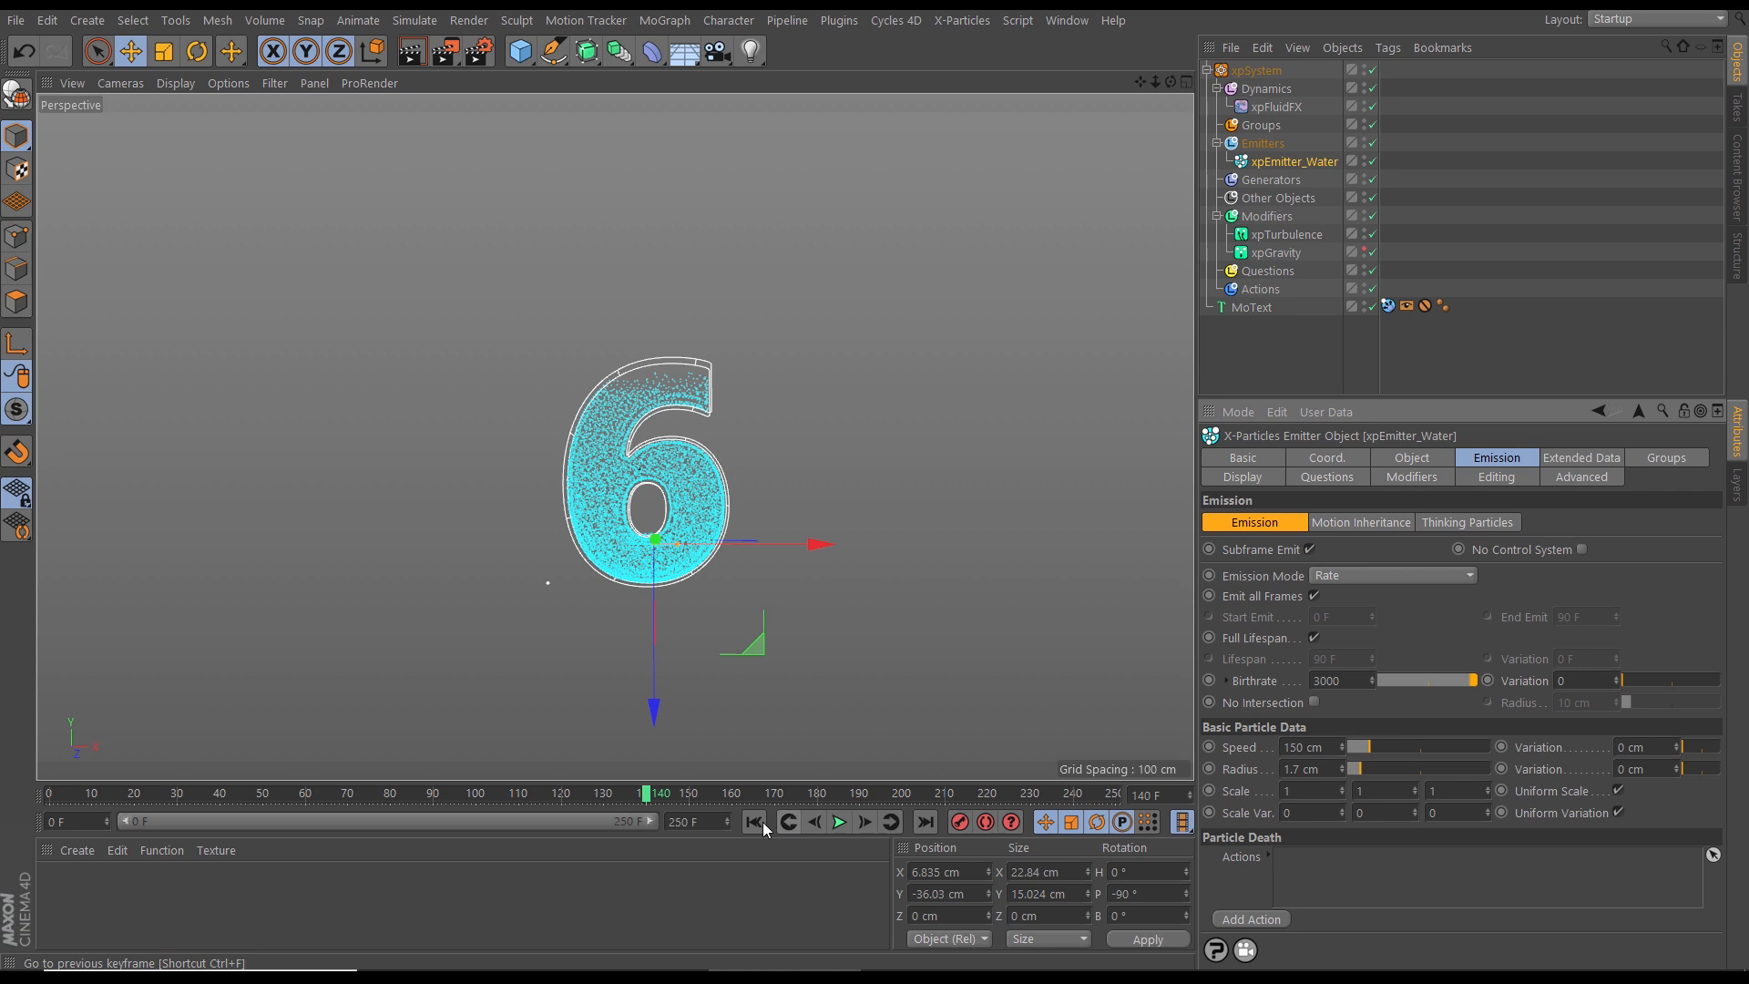
# Step: Set the water emitter's particle radius to 1.5 cm and birthrate to 5000, then play the fill and stop it partway
pyautogui.click(755, 822)
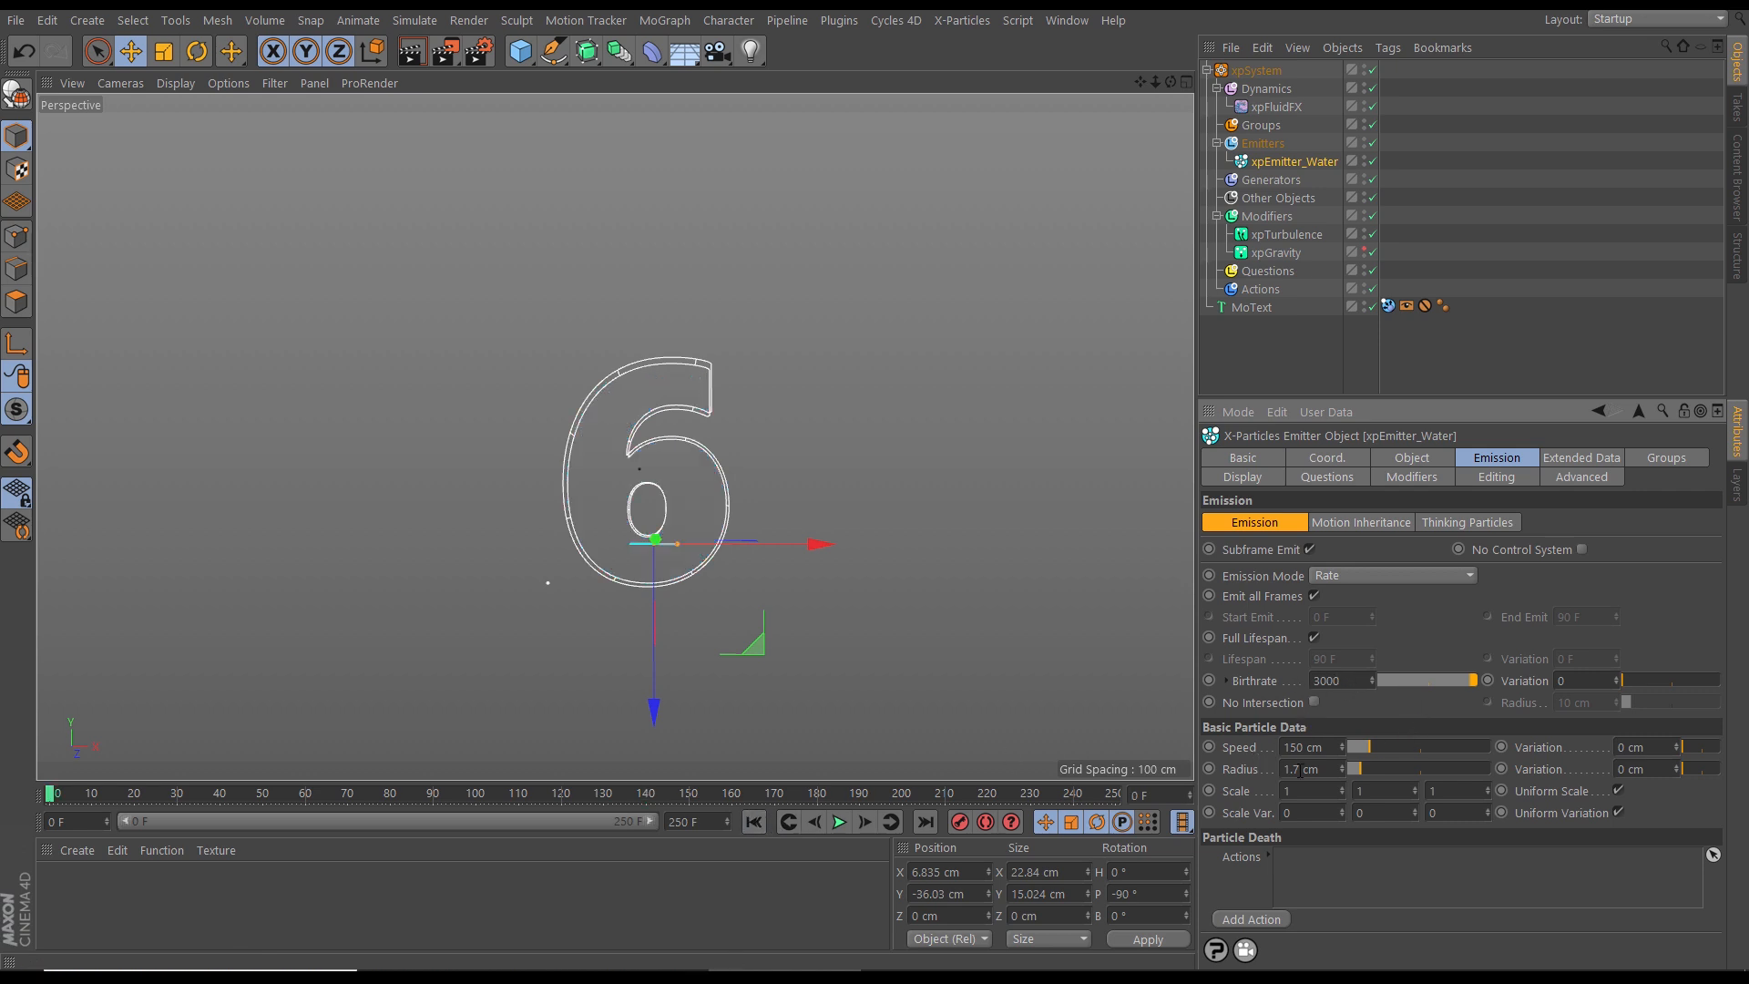
pyautogui.moveTo(1318, 769); pyautogui.dragTo(1283, 770)
pyautogui.write('1.5')
pyautogui.press('Return')
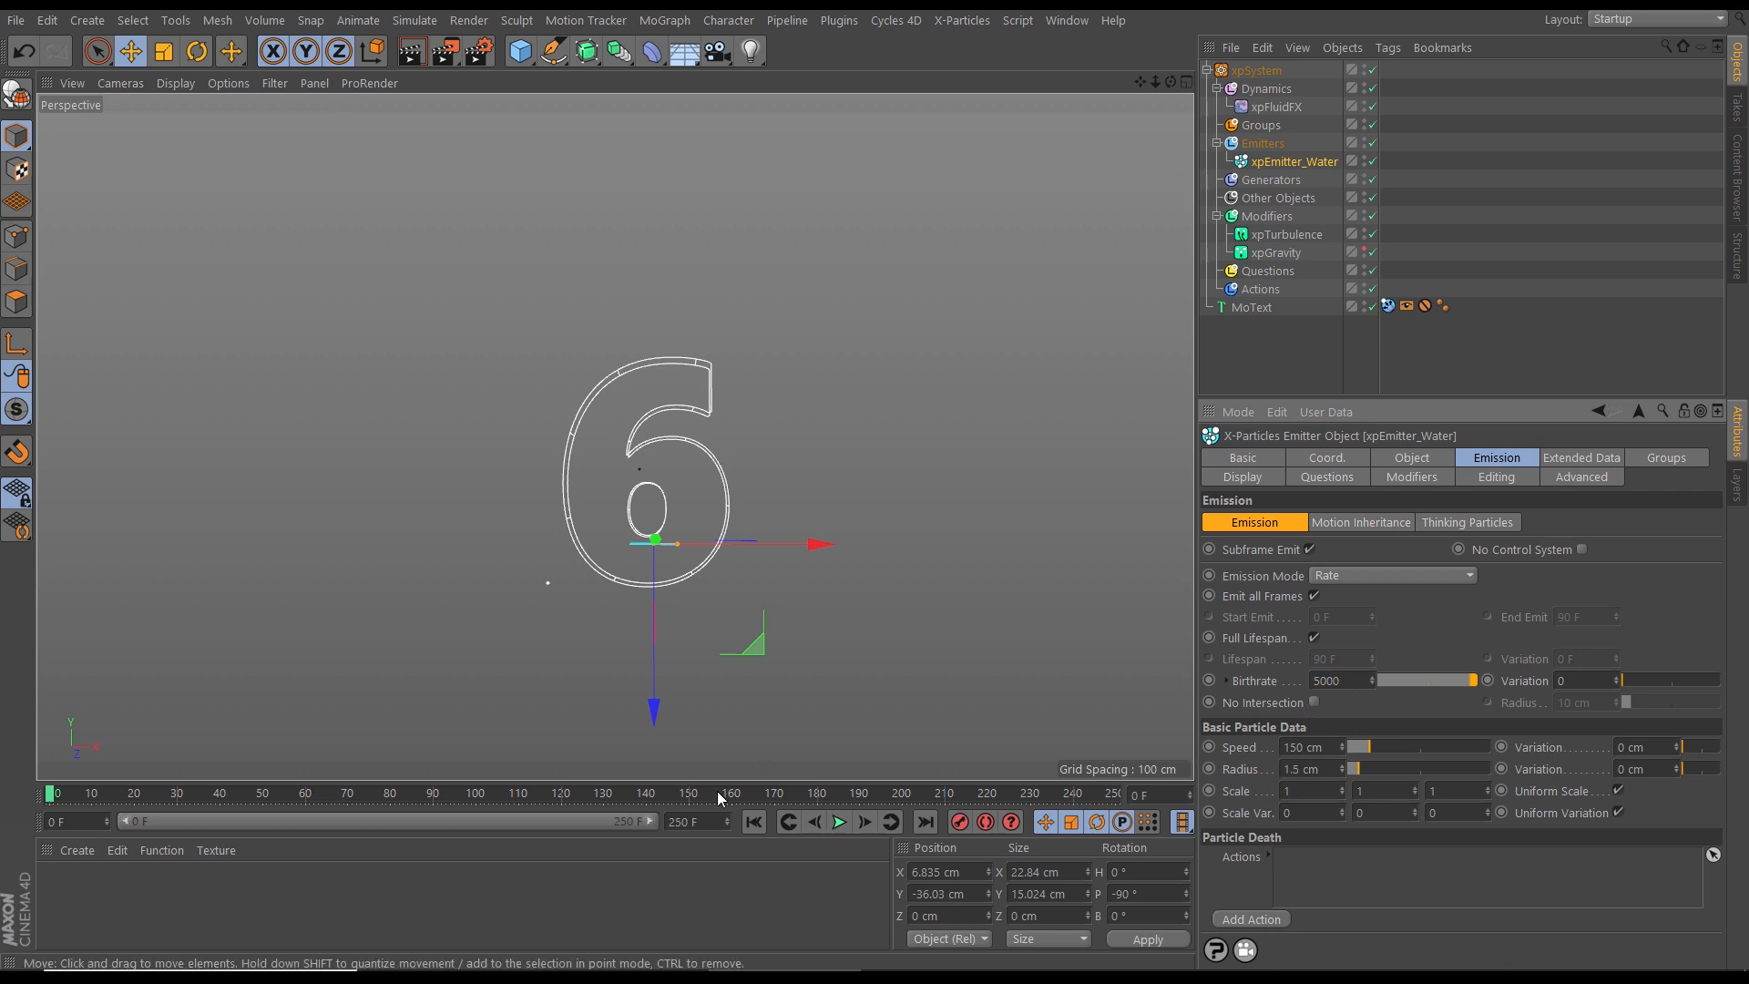
pyautogui.click(838, 822)
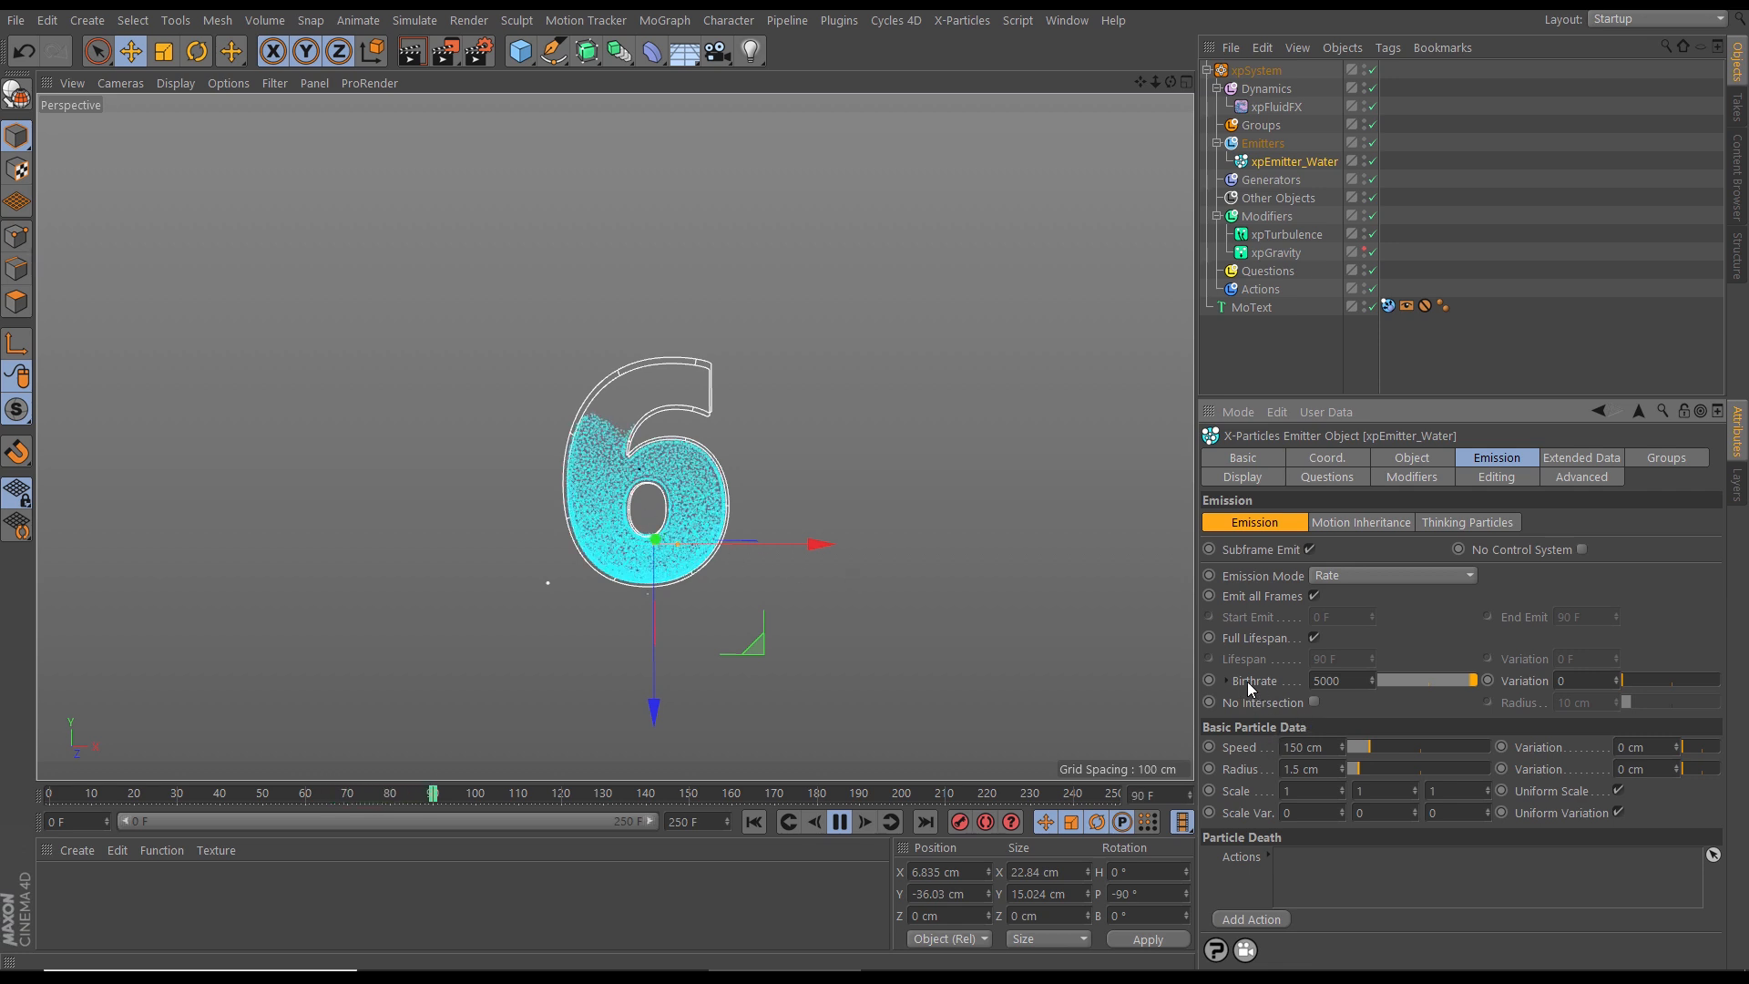
pyautogui.press('F7')
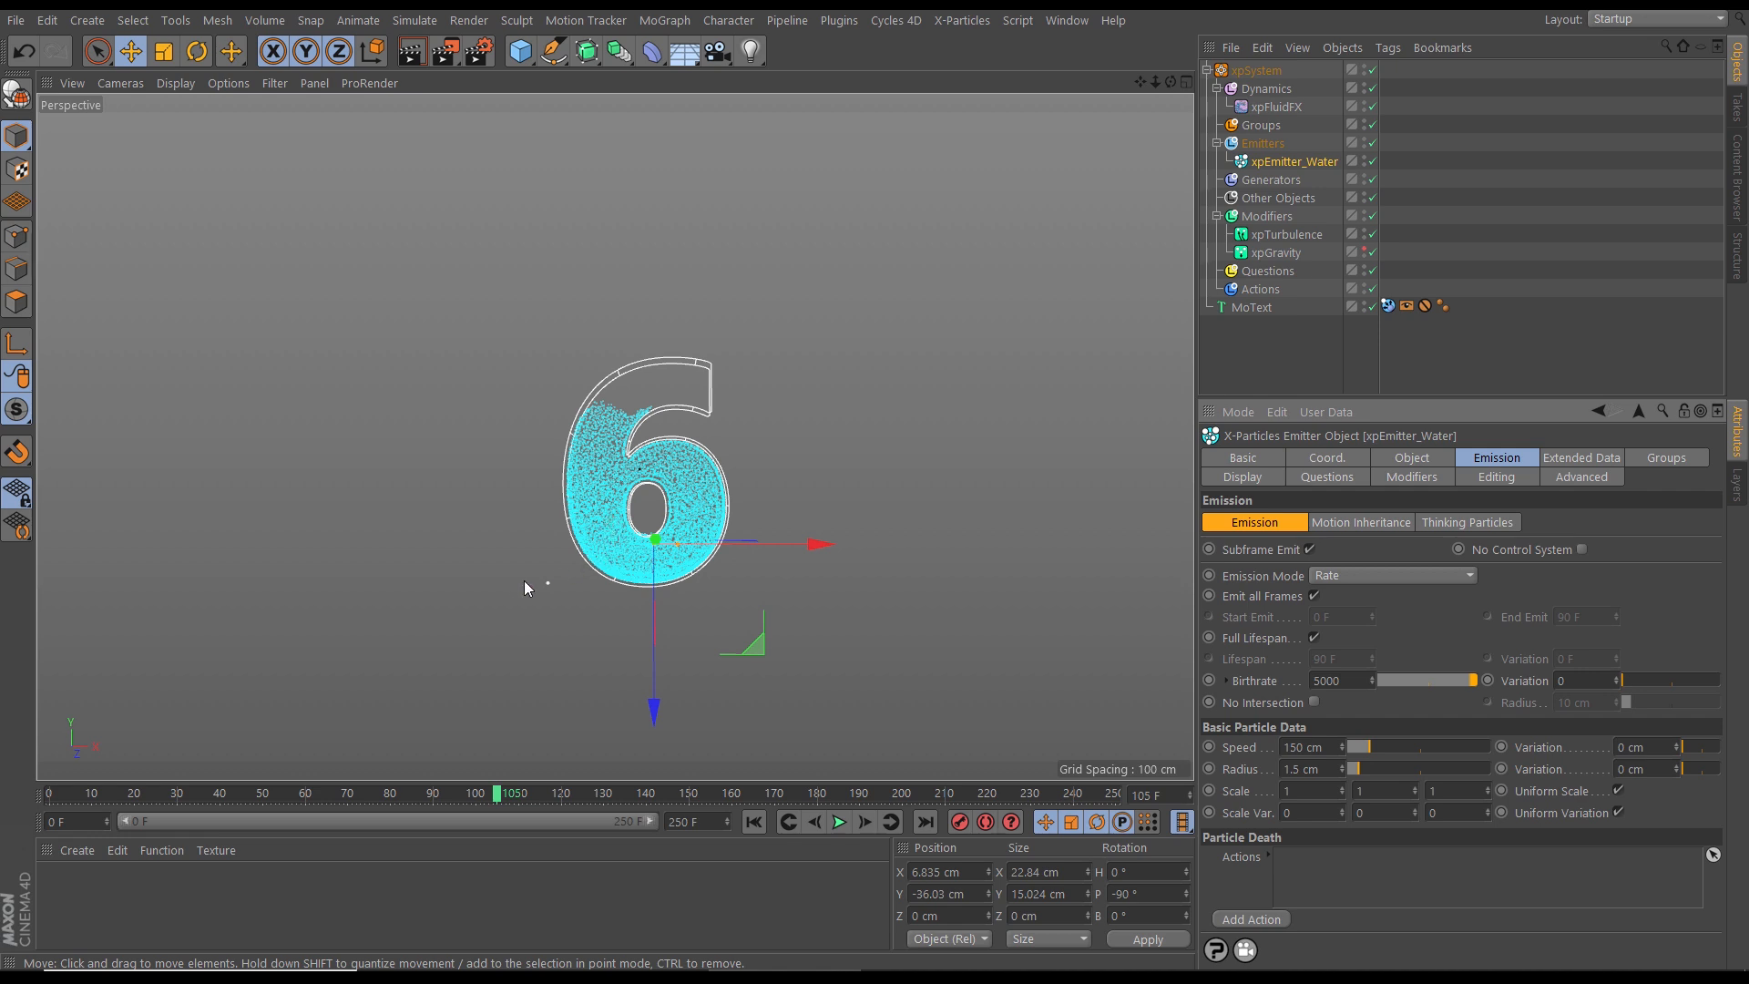
# Step: Set the water emitter's birthrate to 4000, replay the fill from the first frame and stop it partway
pyautogui.moveTo(1350, 689); pyautogui.dragTo(1263, 690)
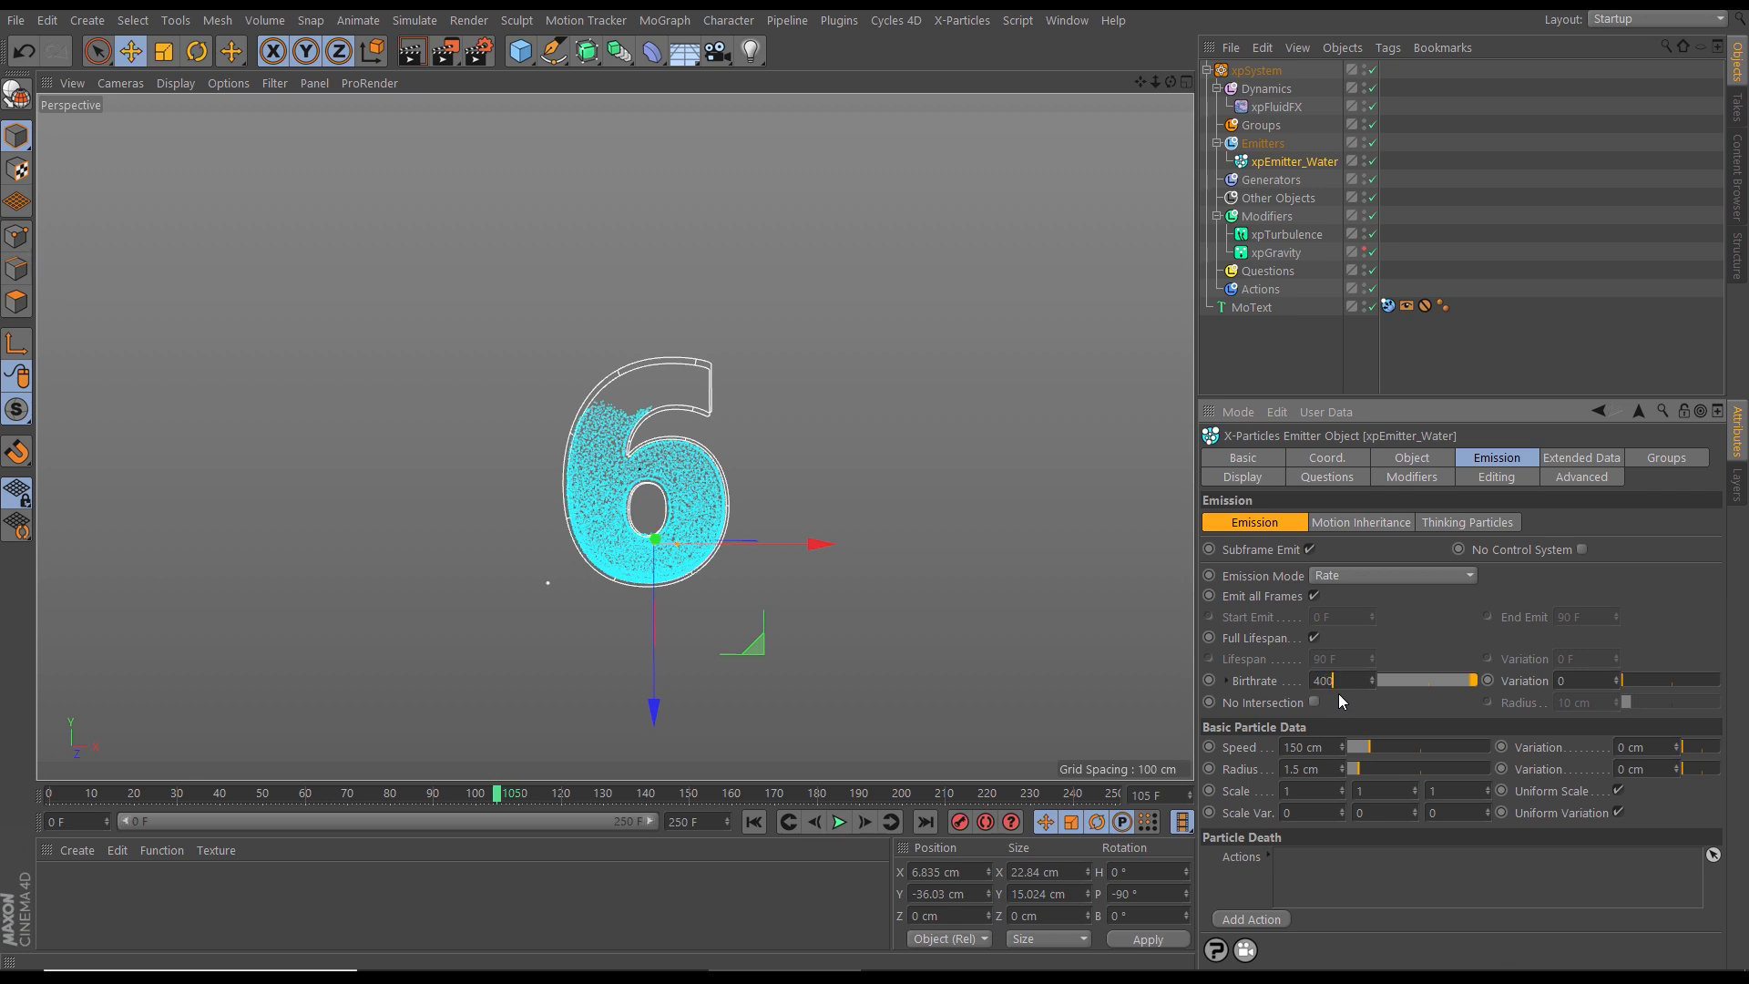
pyautogui.click(753, 822)
pyautogui.click(839, 821)
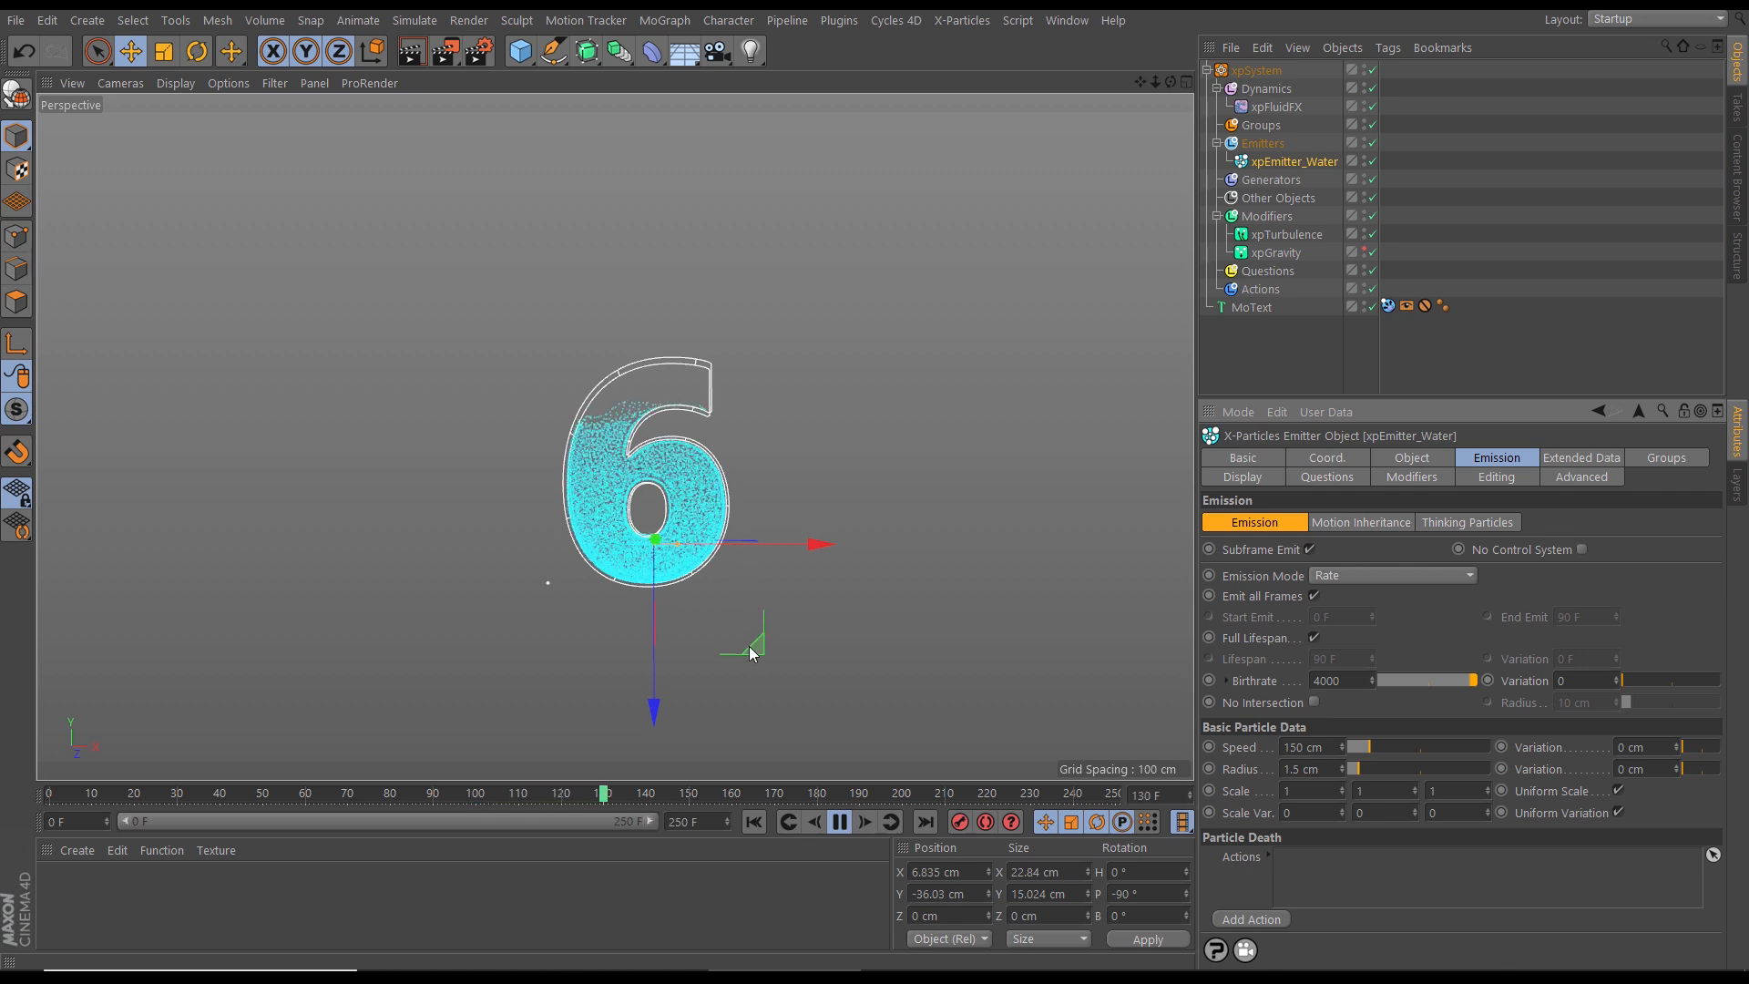
pyautogui.click(839, 822)
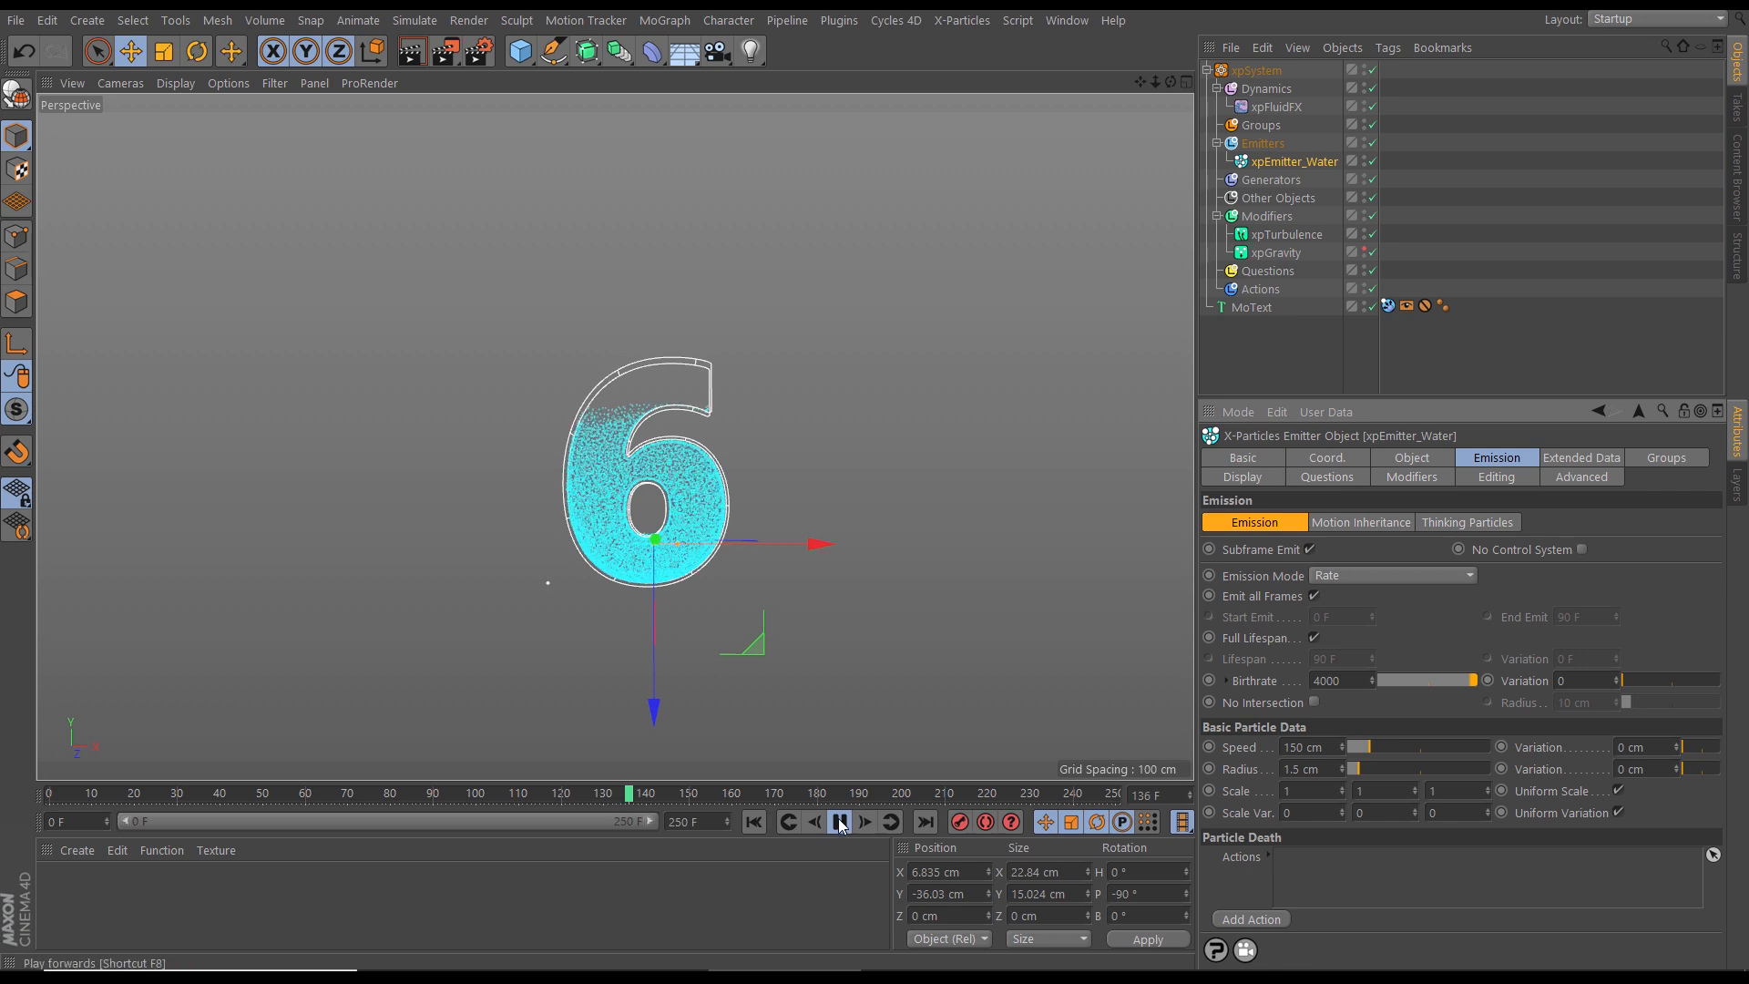
# Step: Set the water emitter's particle radius to 1.6 cm, then play the fill from the first frame until the 6 is full
pyautogui.click(754, 822)
pyautogui.click(1321, 771)
pyautogui.write('1.6')
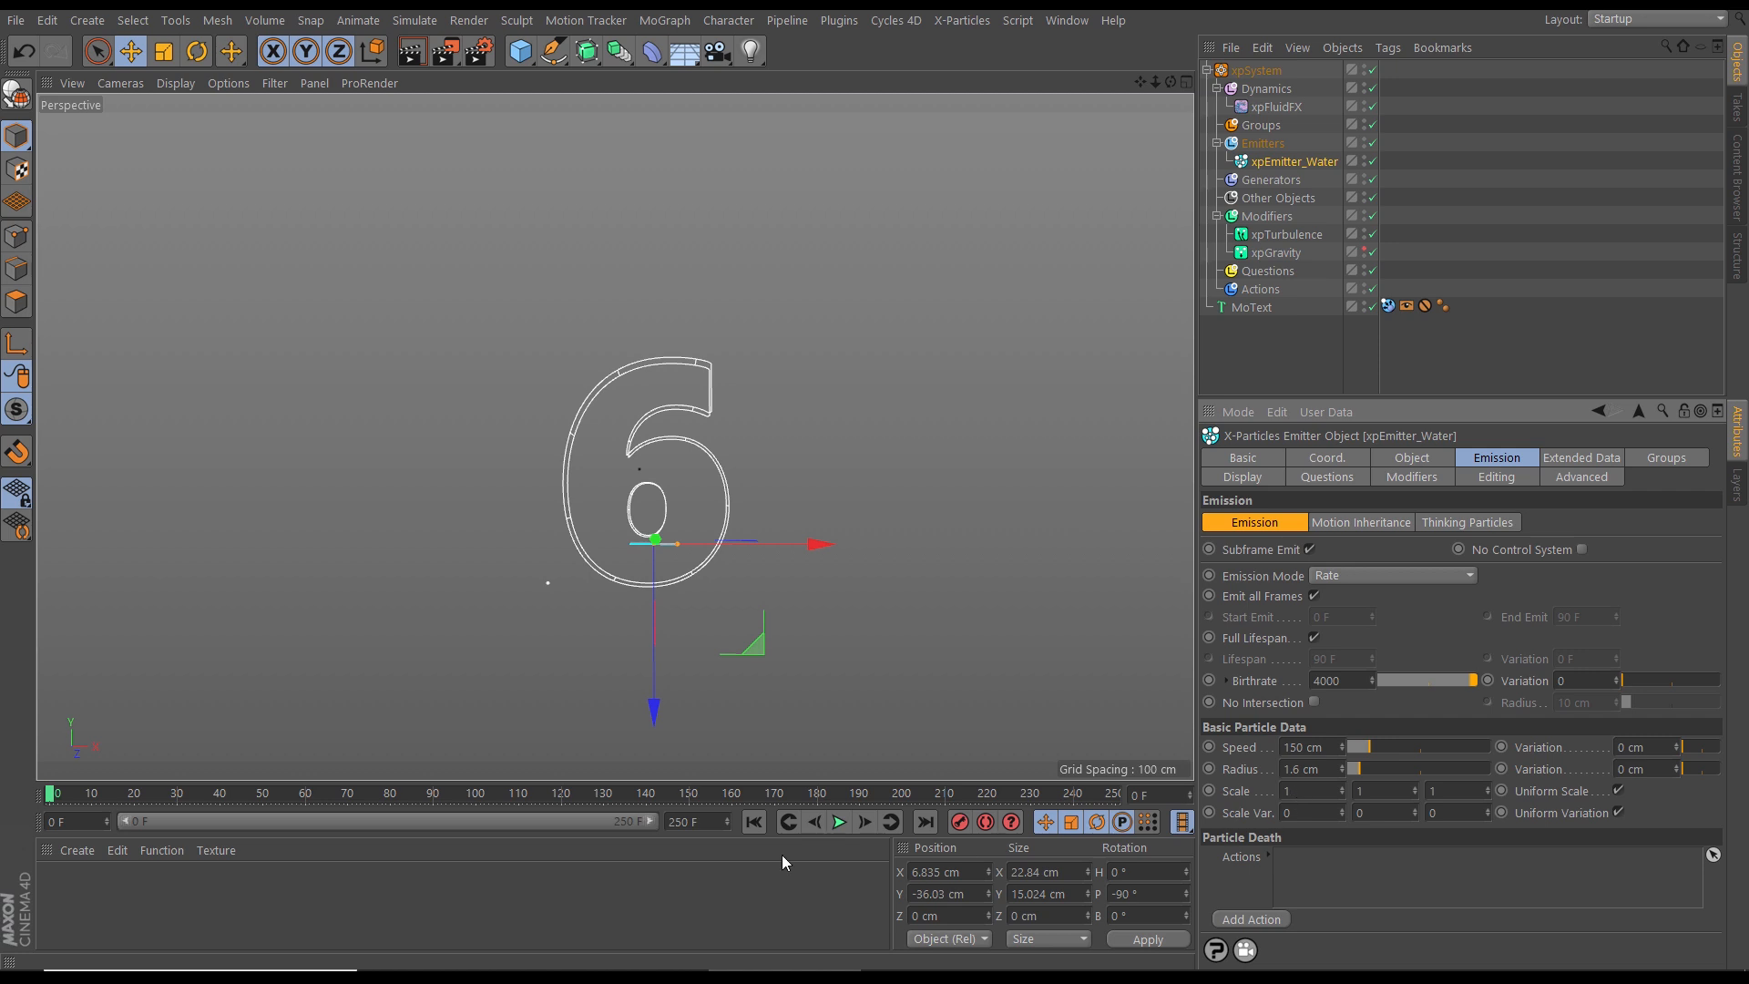
pyautogui.click(840, 821)
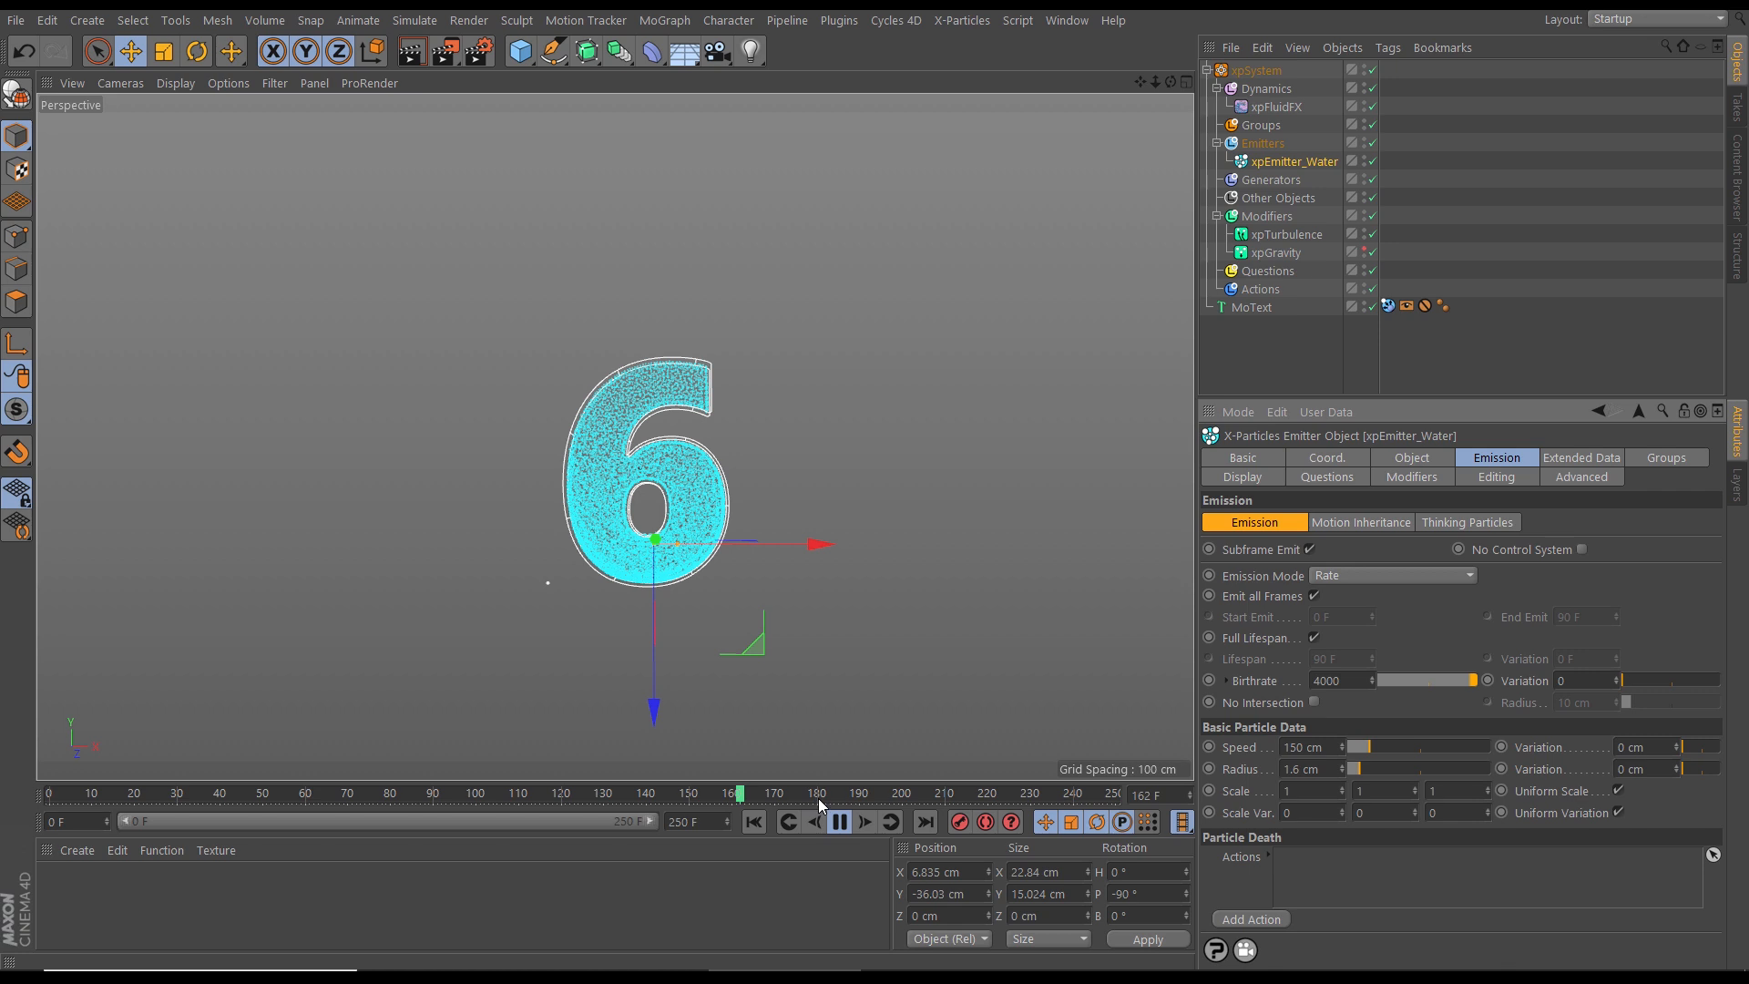
pyautogui.click(839, 822)
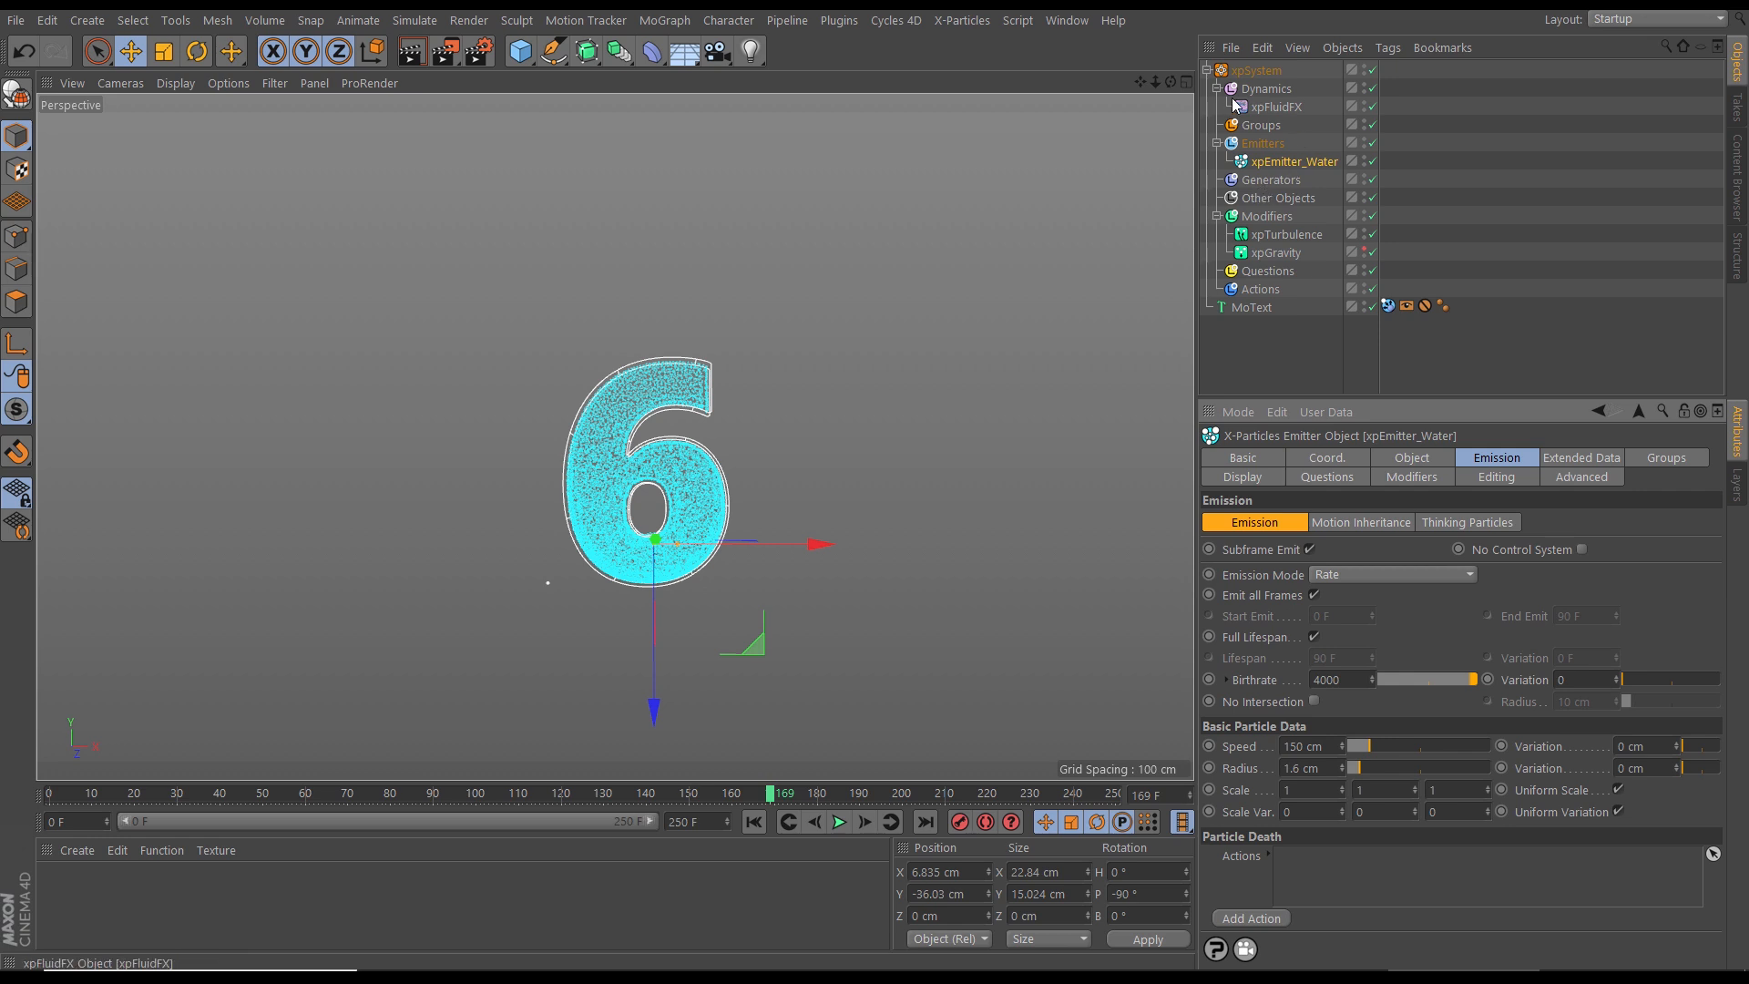
# Step: Add an xpFoam object to the Dynamics folder and create a new emitter for its foam particles
pyautogui.click(1267, 89)
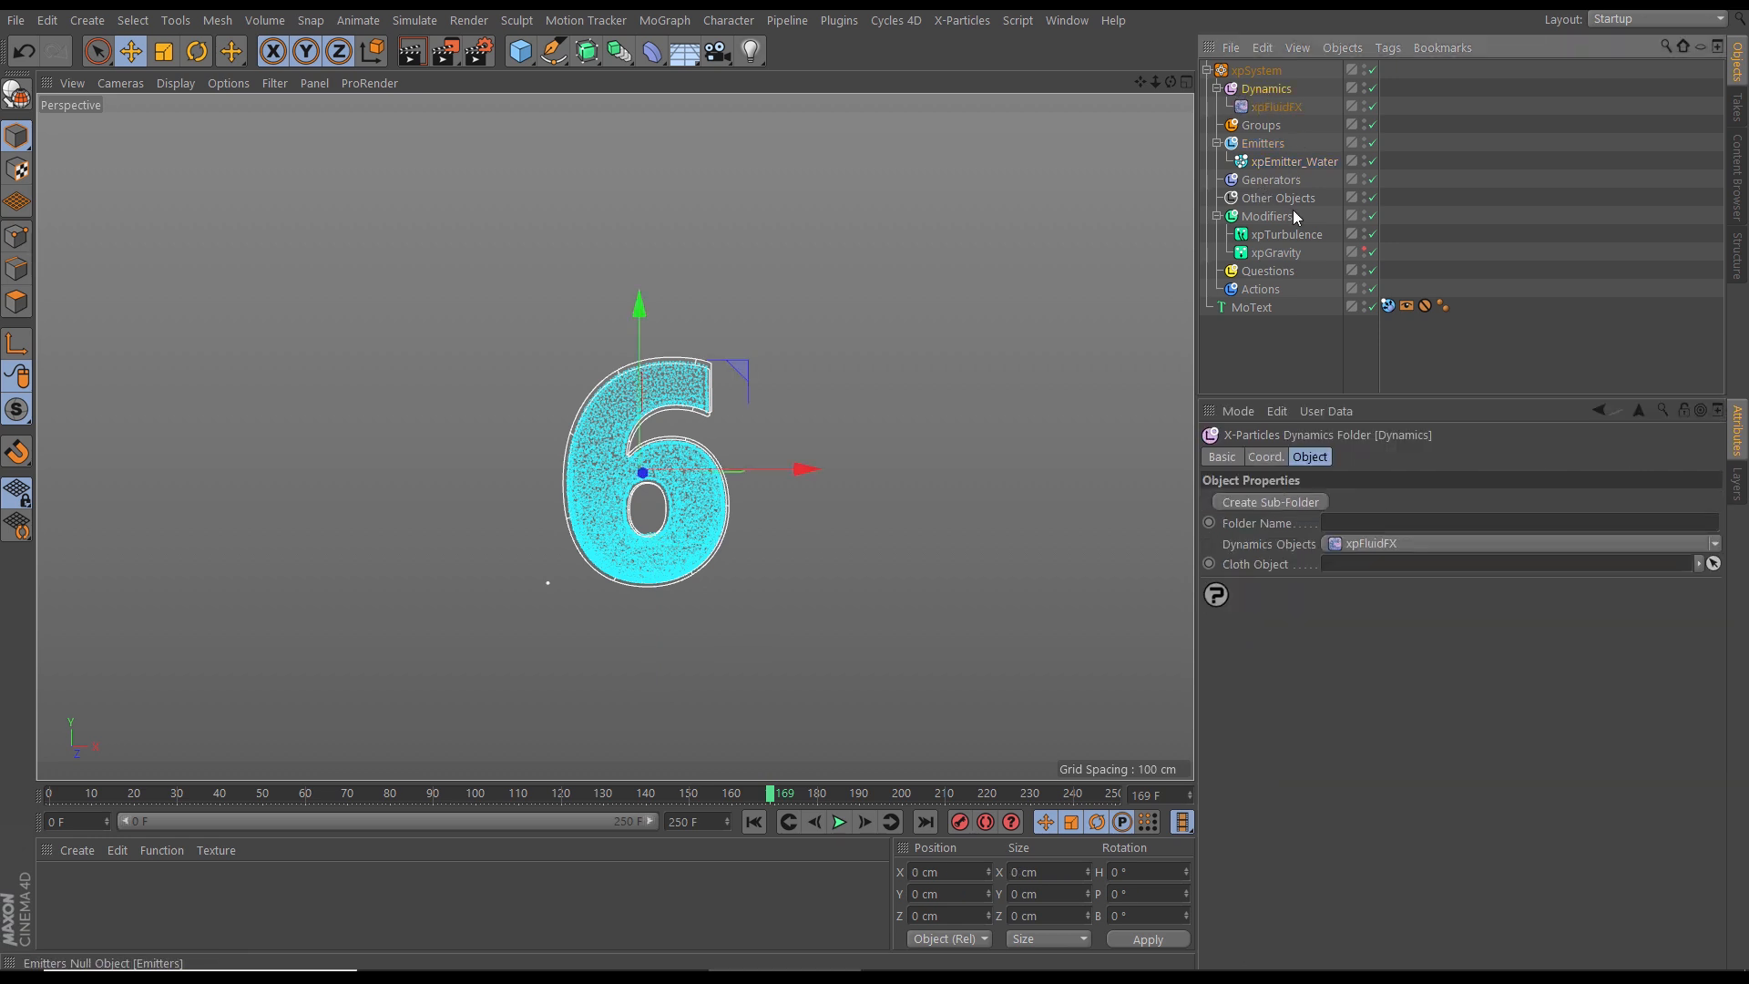
pyautogui.click(1716, 544)
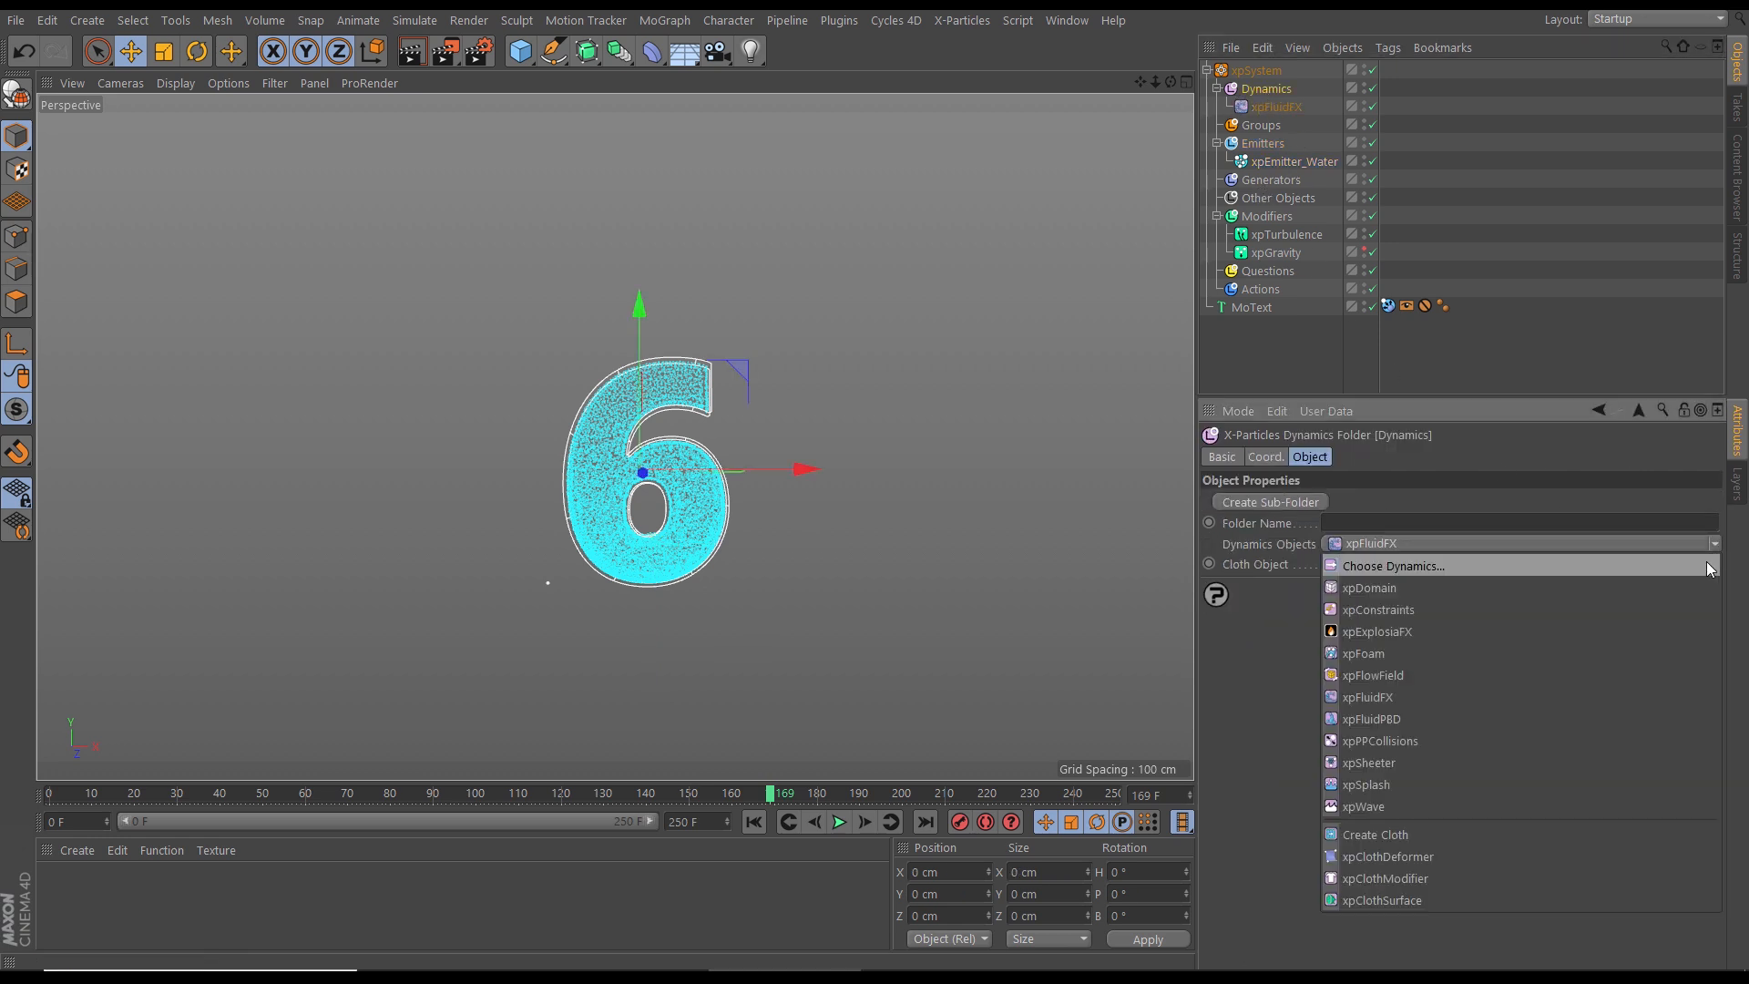
pyautogui.click(1364, 652)
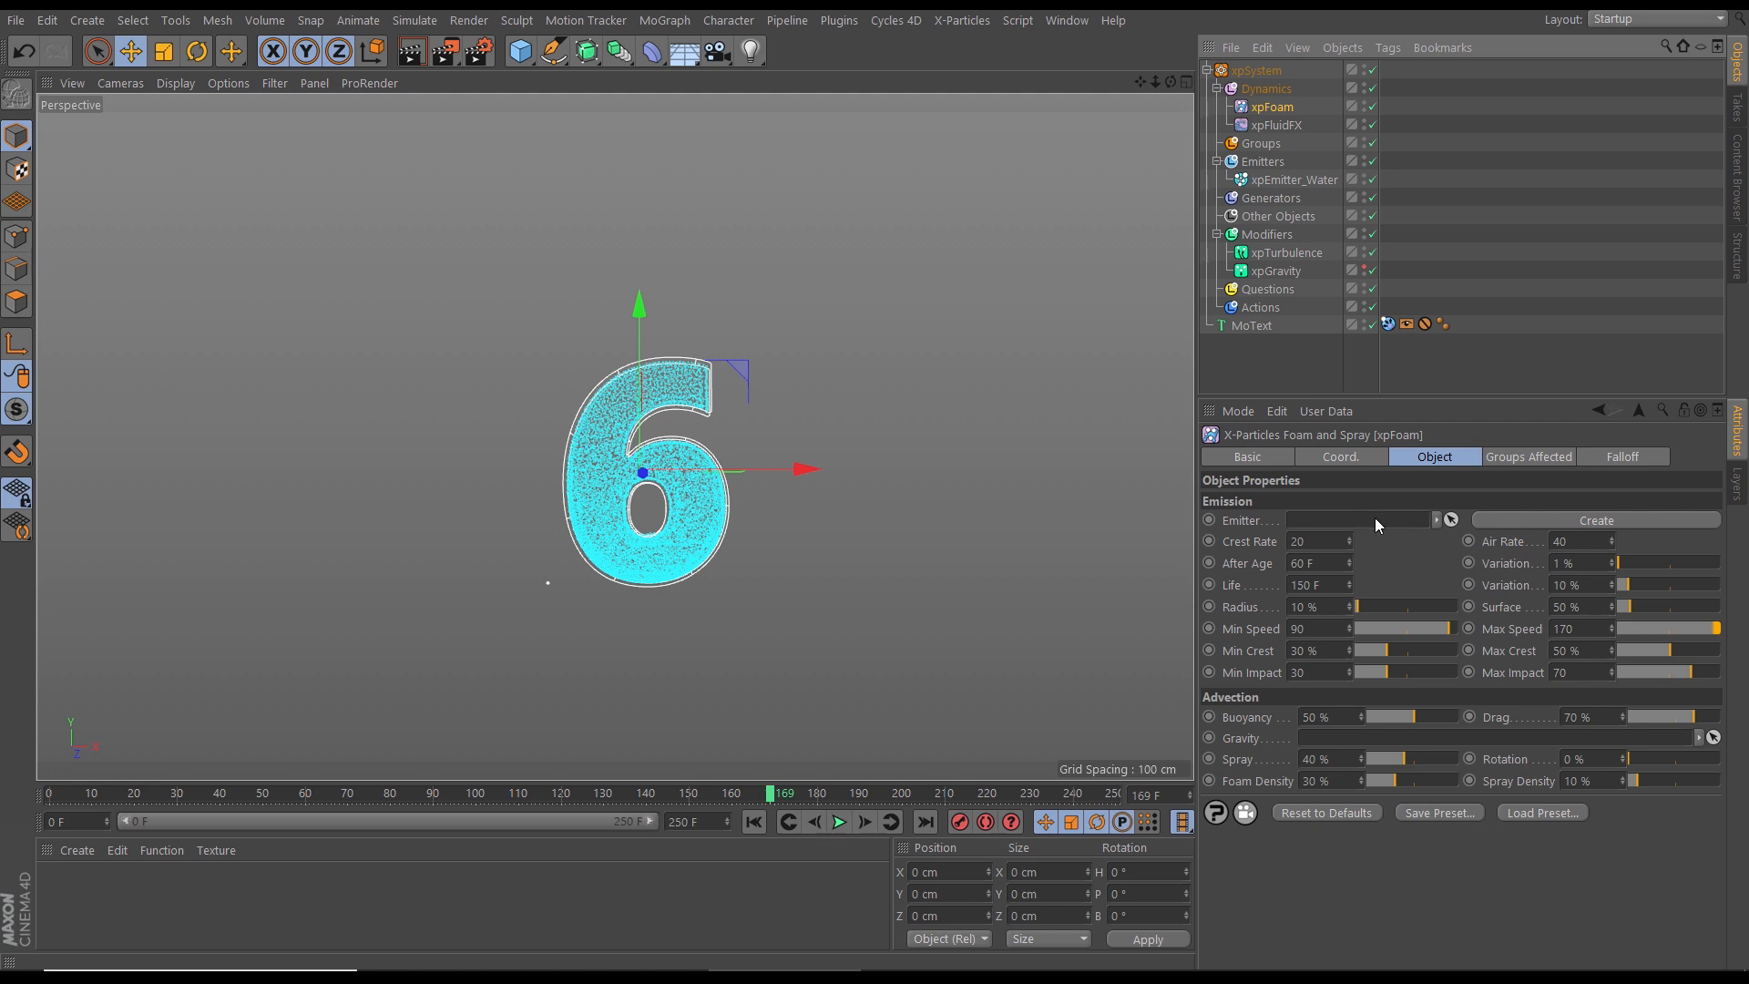
pyautogui.click(1496, 520)
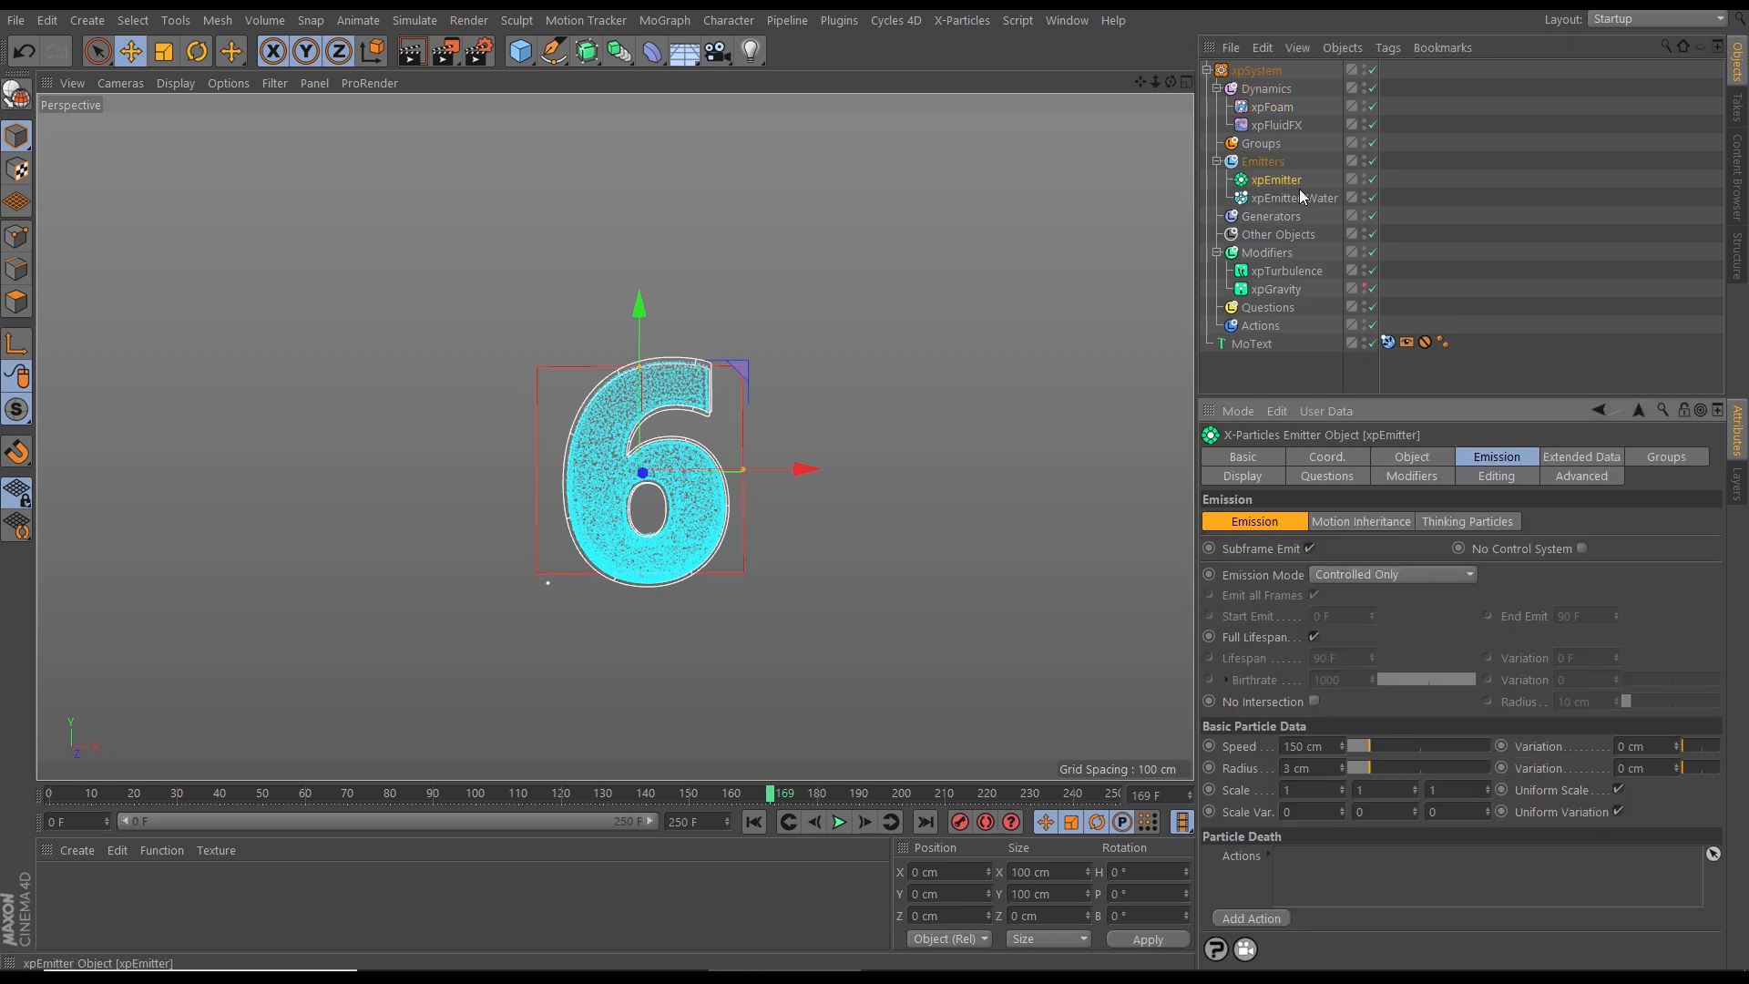
# Step: Rename the new emitter as xpEmitter_Foam and set its editor particle display to Squares
pyautogui.click(1245, 457)
pyautogui.click(1411, 521)
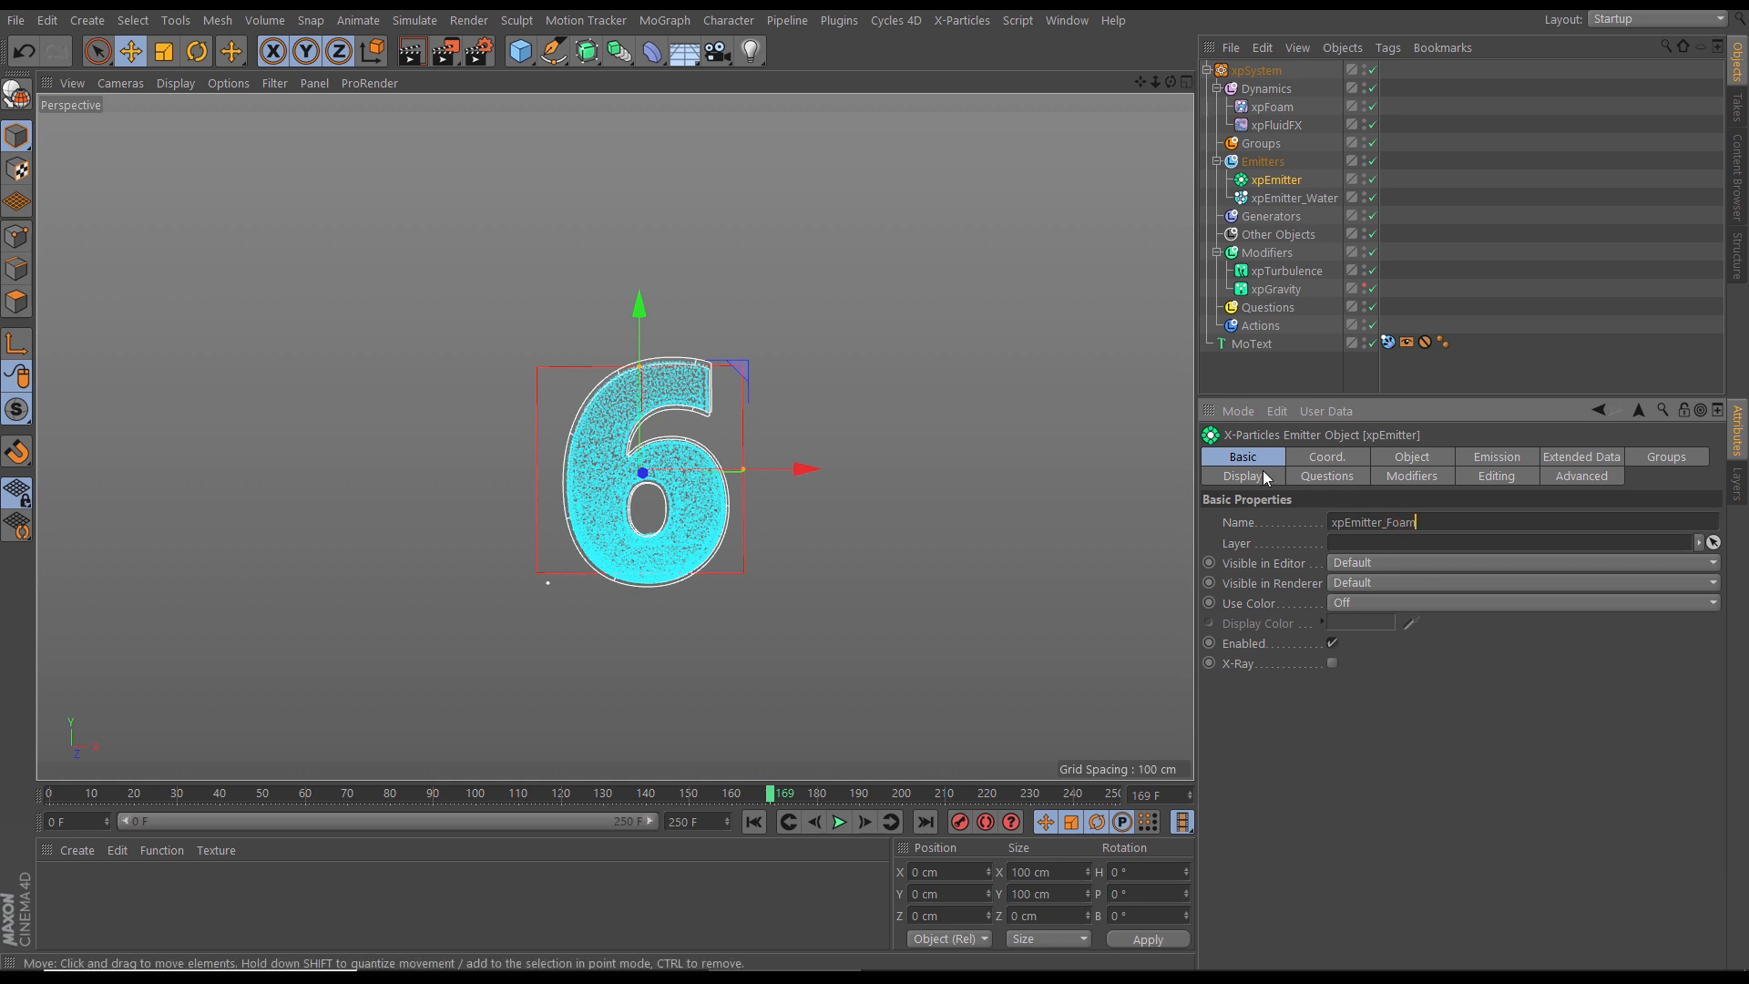
pyautogui.press('Return')
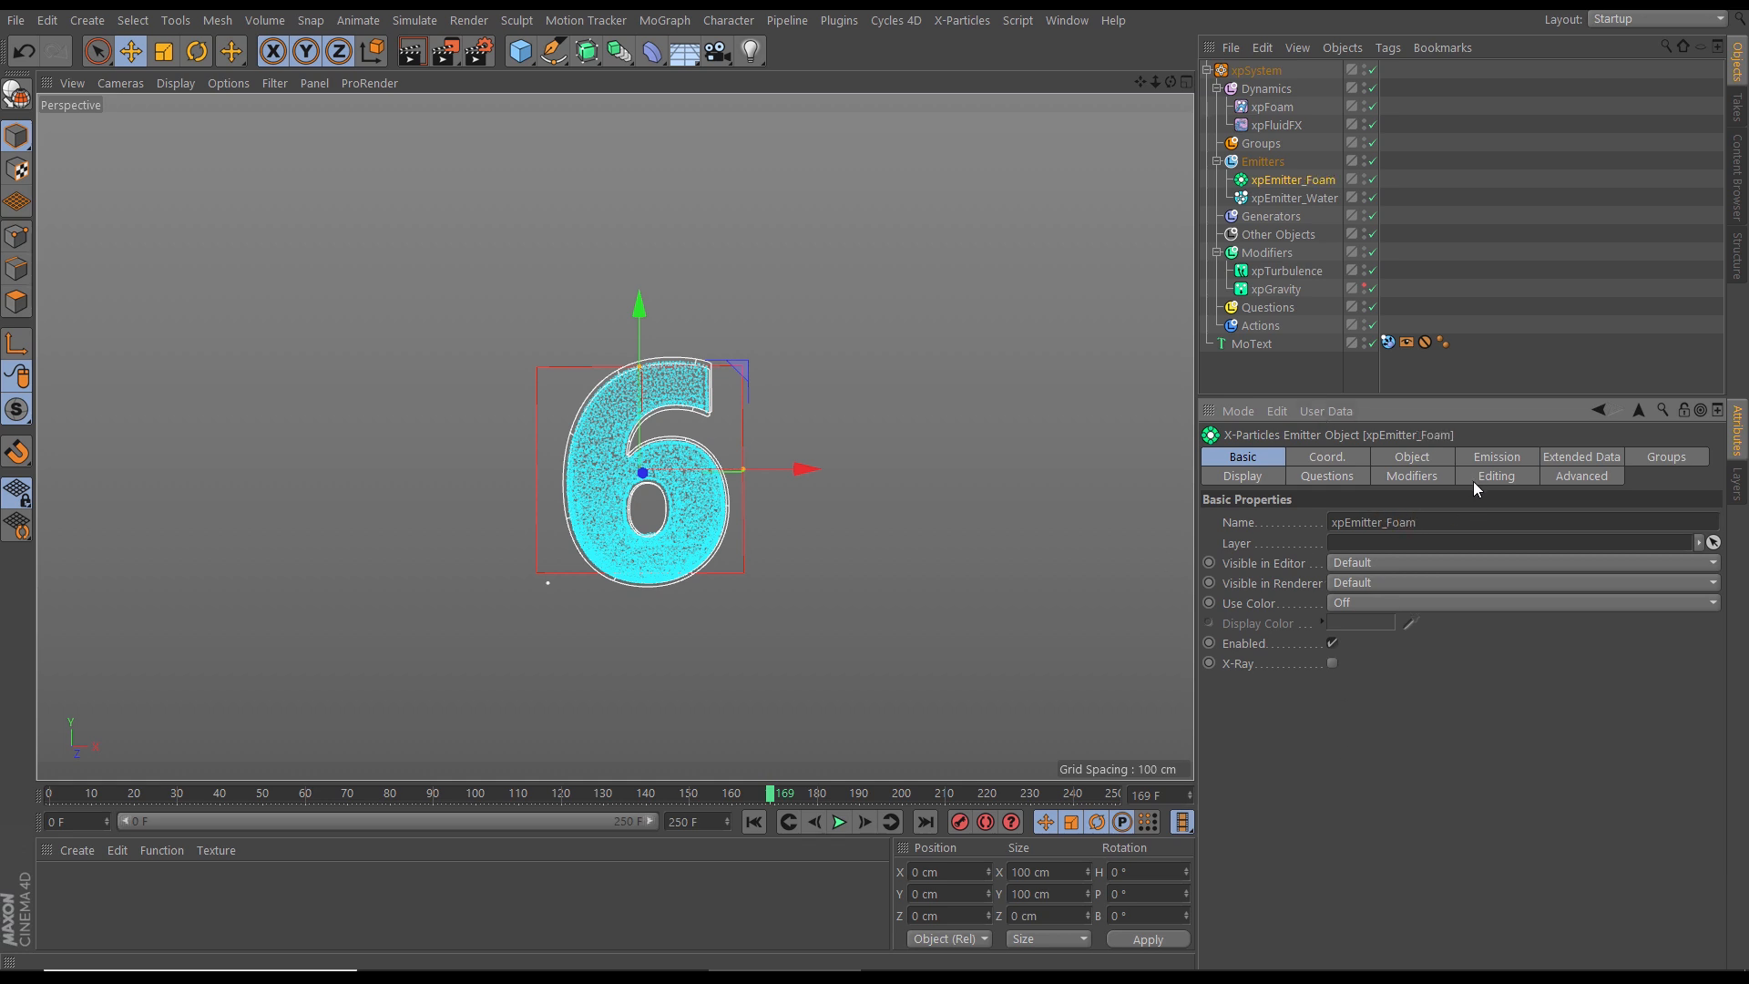
pyautogui.click(1250, 474)
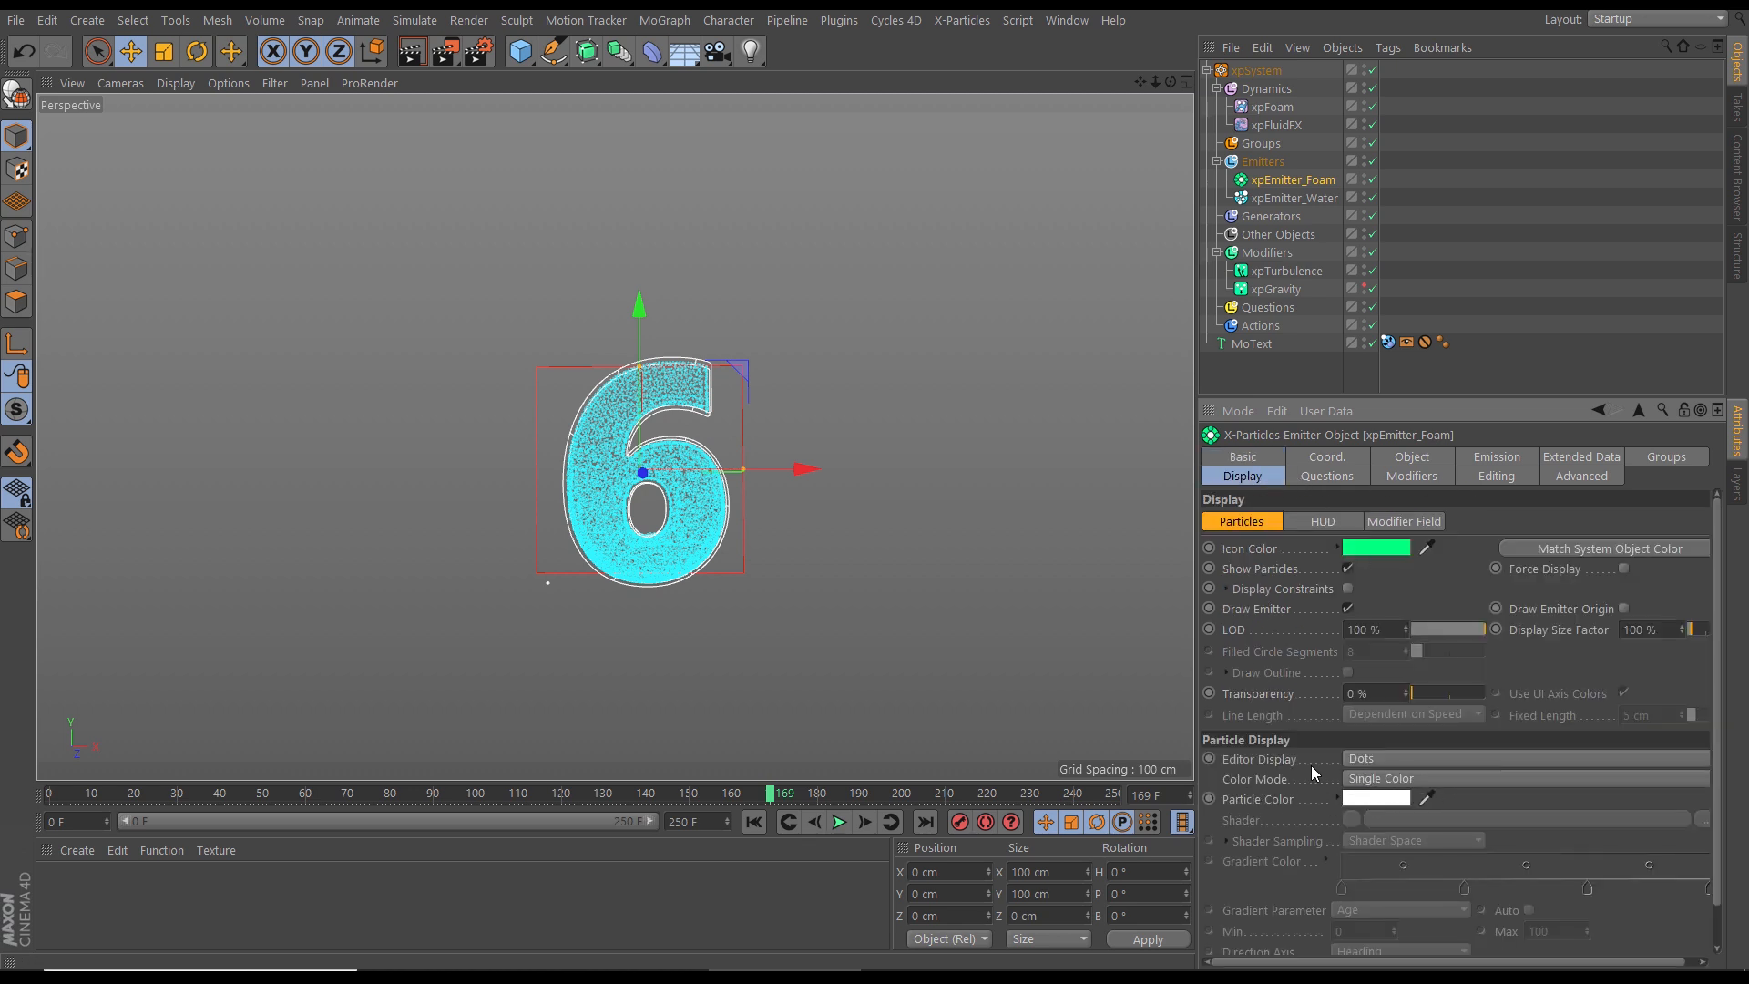
pyautogui.click(1368, 758)
pyautogui.click(1380, 457)
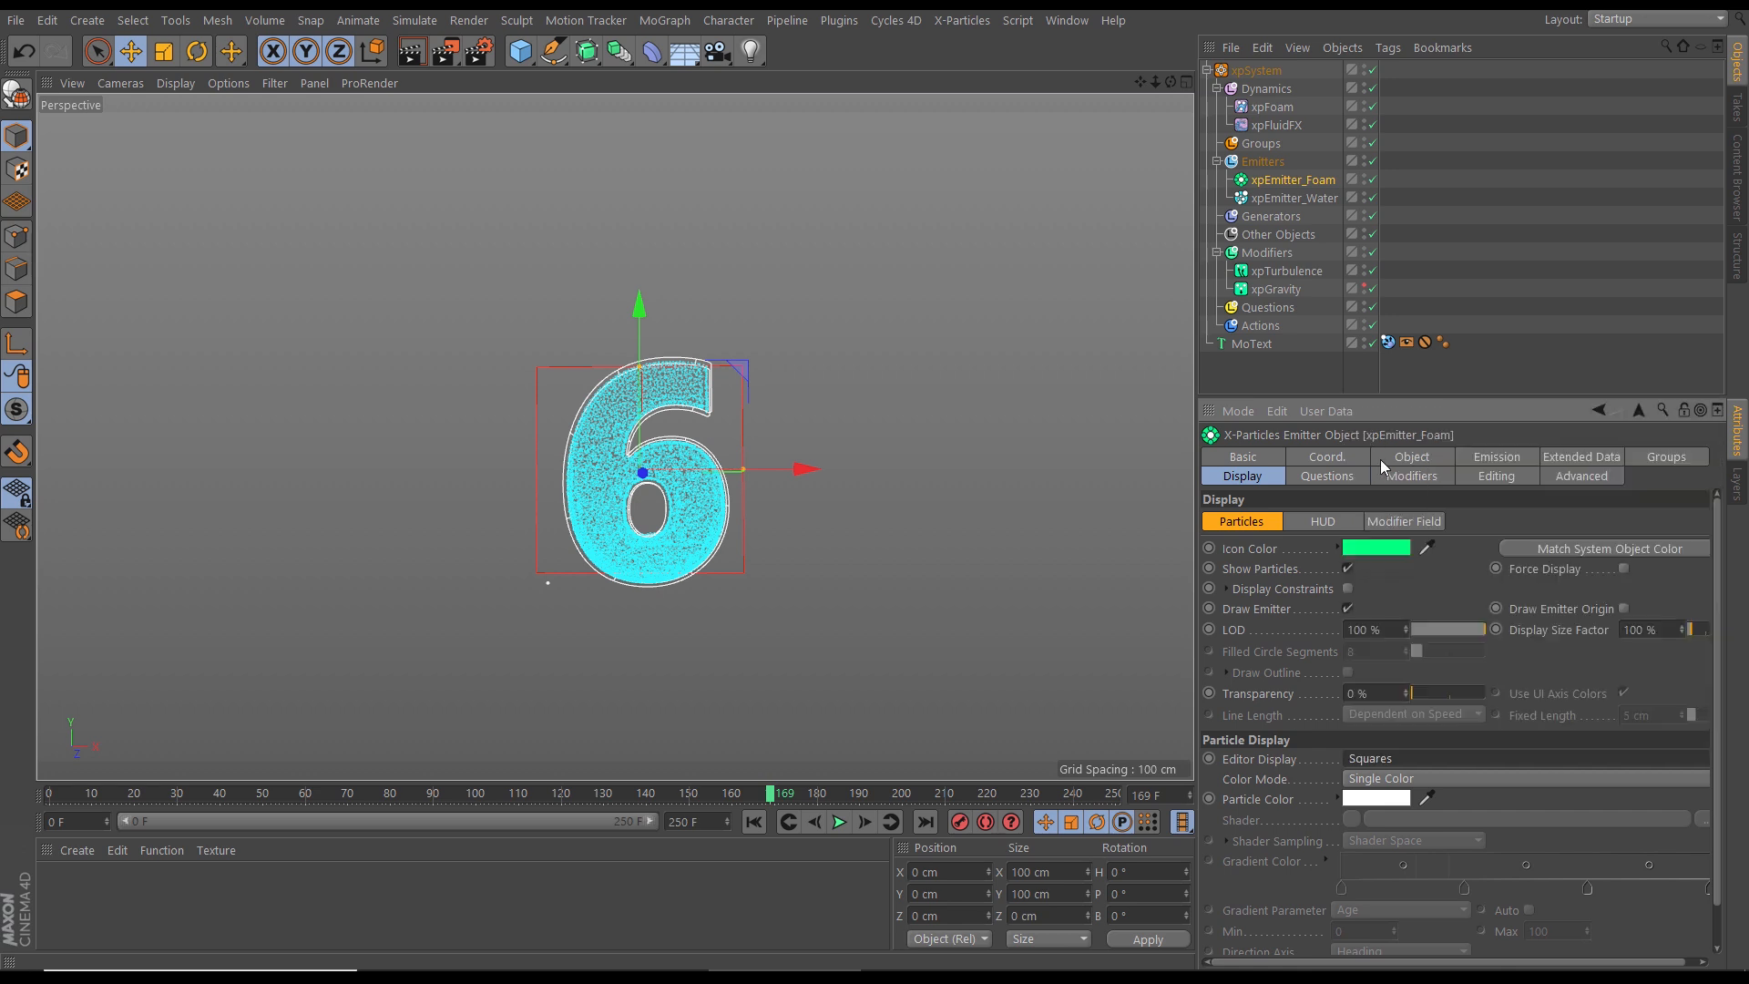
# Step: Select xpFoam, play the simulation from the first frame to preview the foam, and stop it partway
pyautogui.click(1273, 107)
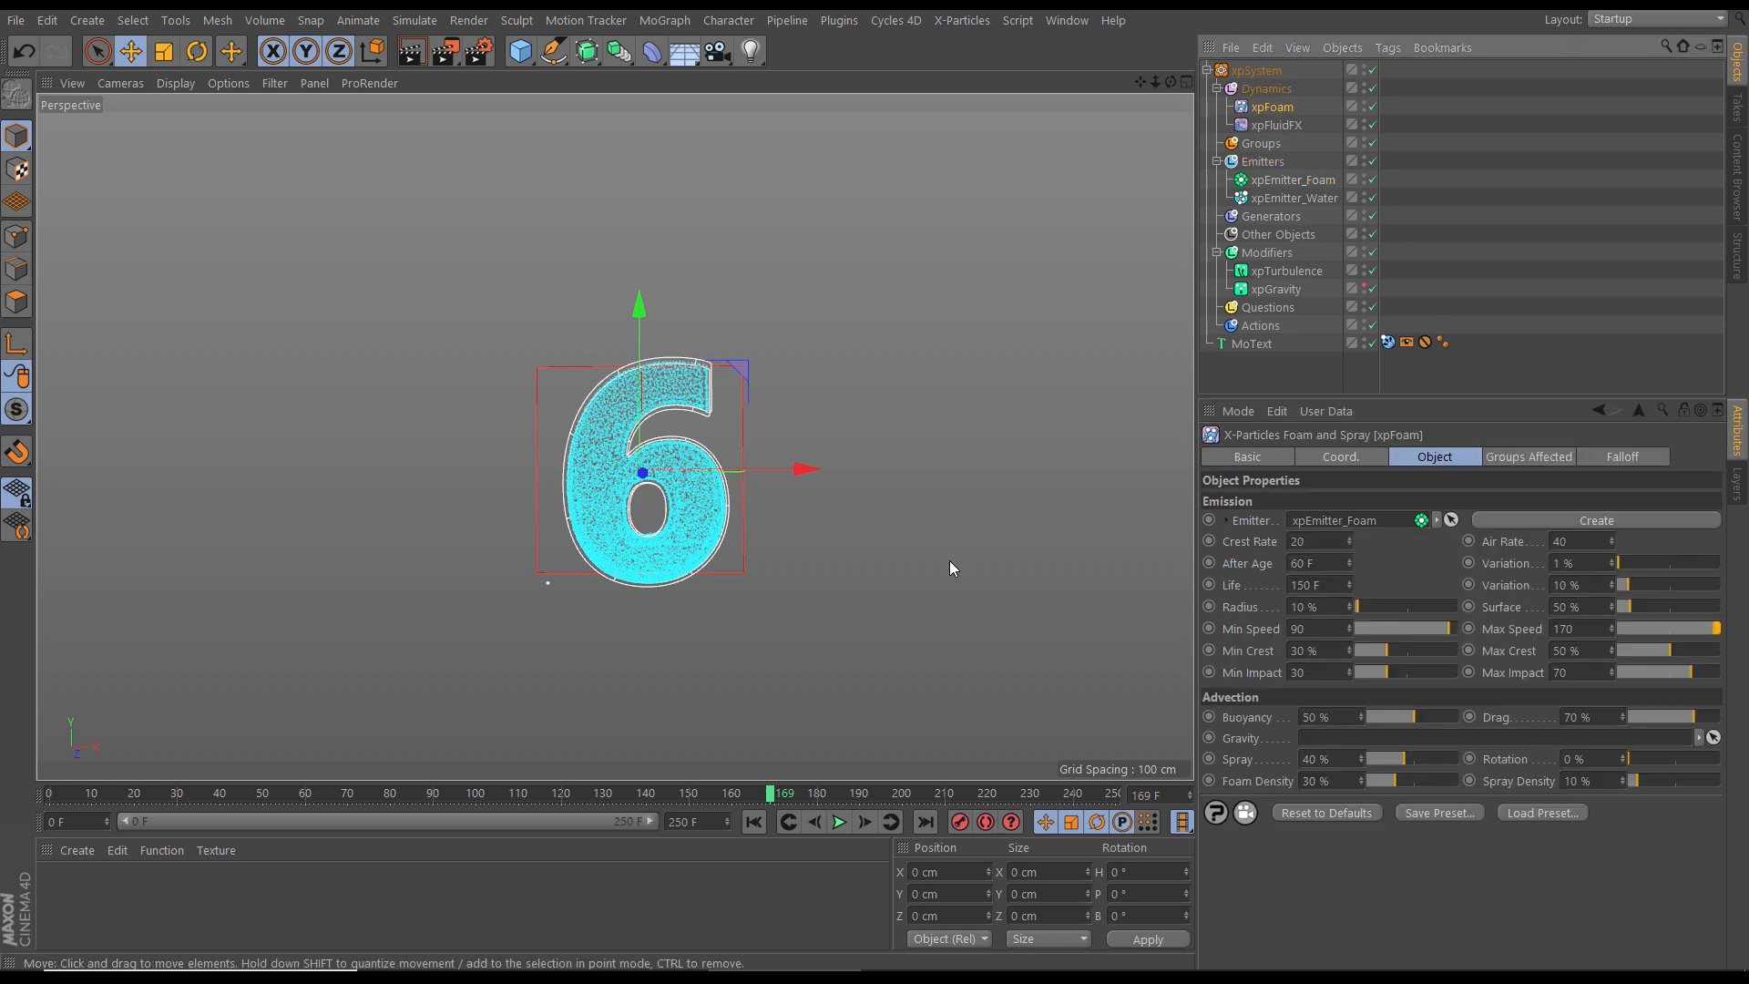
pyautogui.click(753, 823)
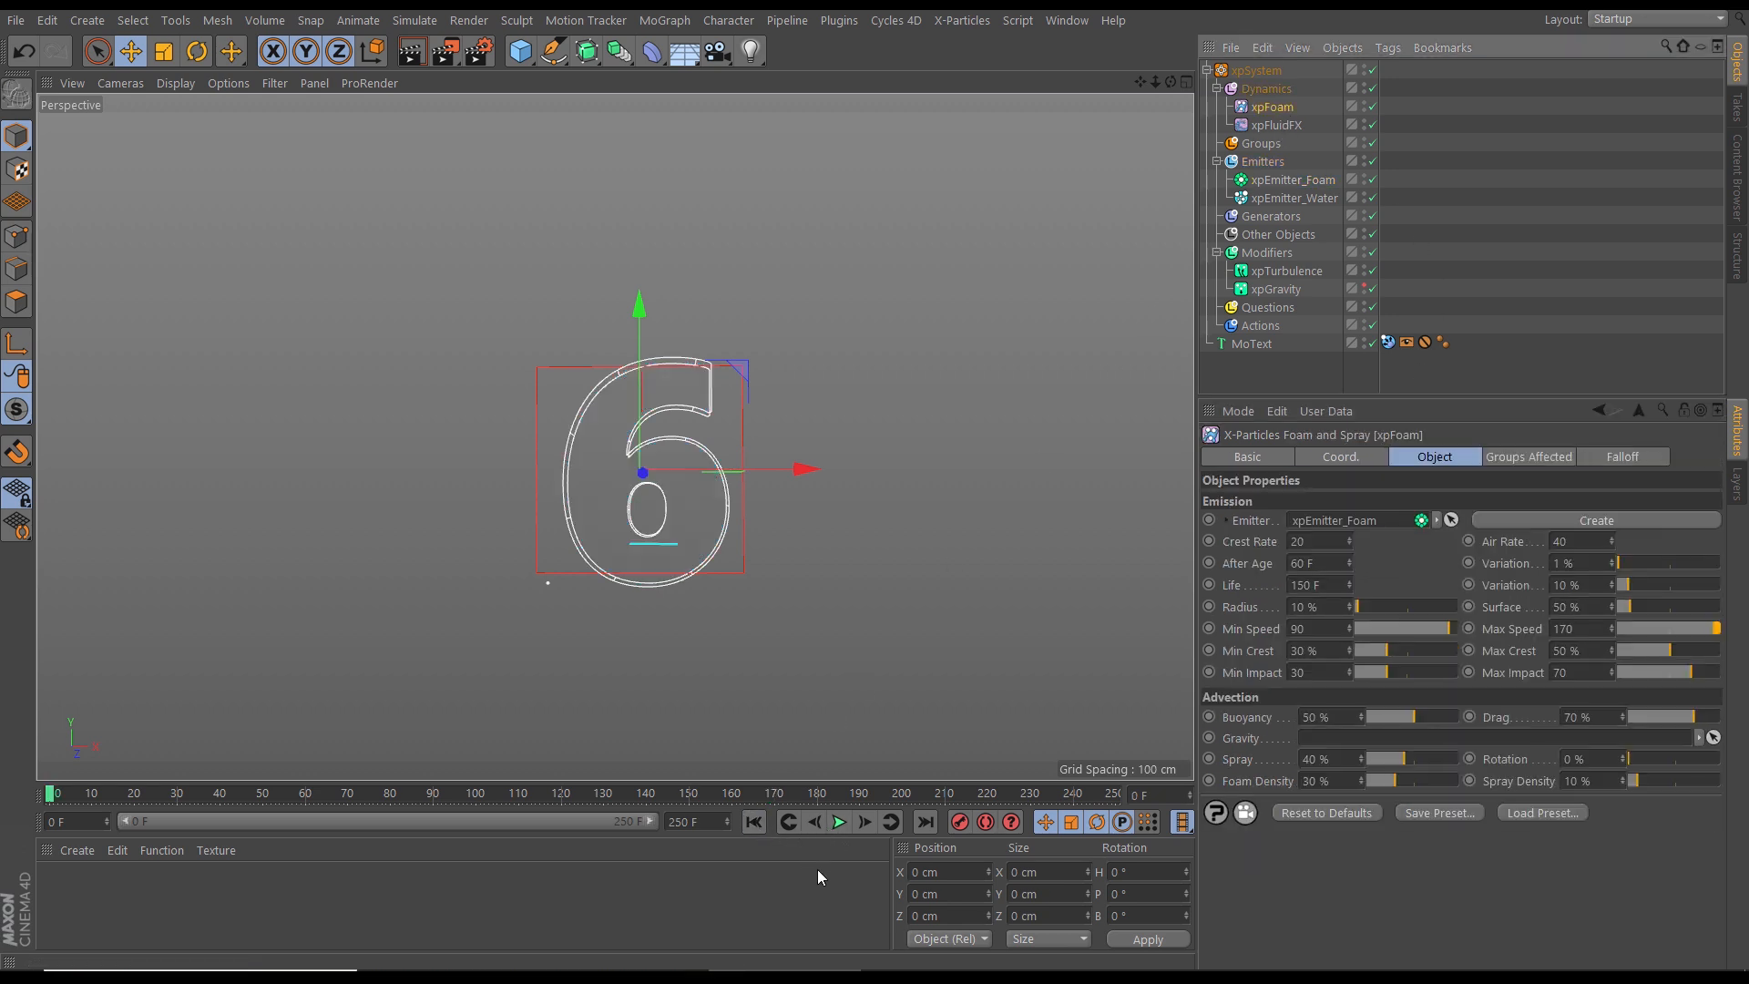
pyautogui.click(839, 822)
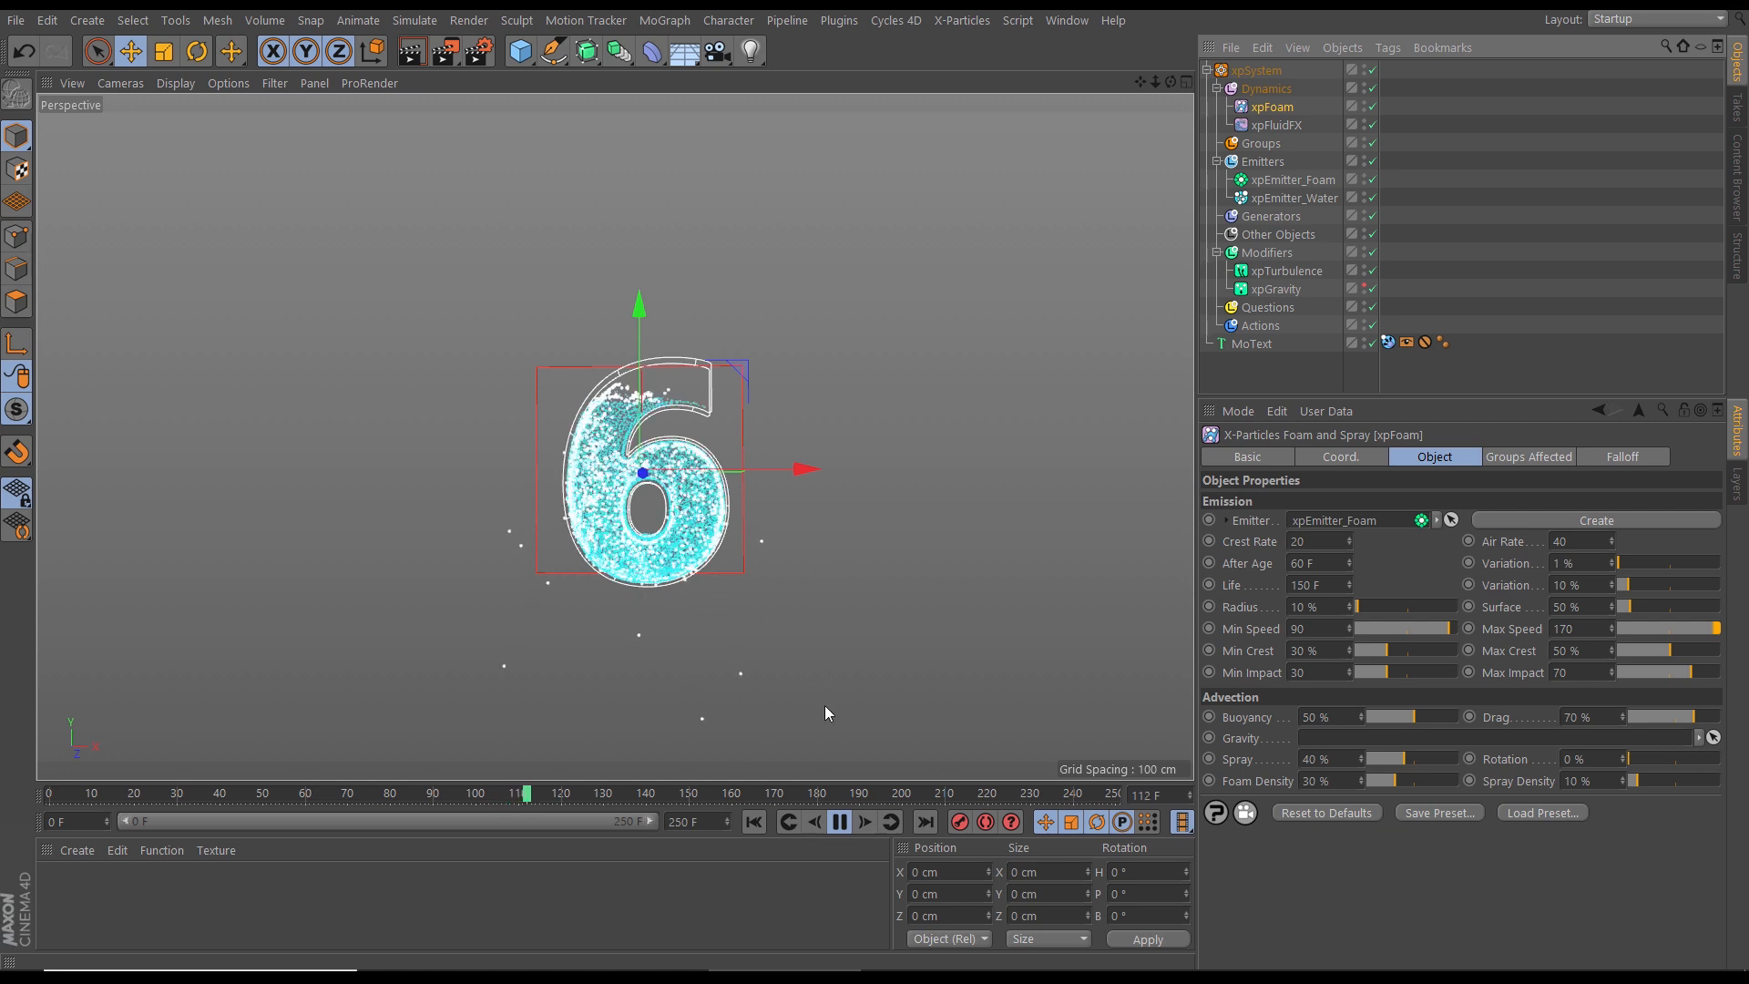
pyautogui.click(839, 822)
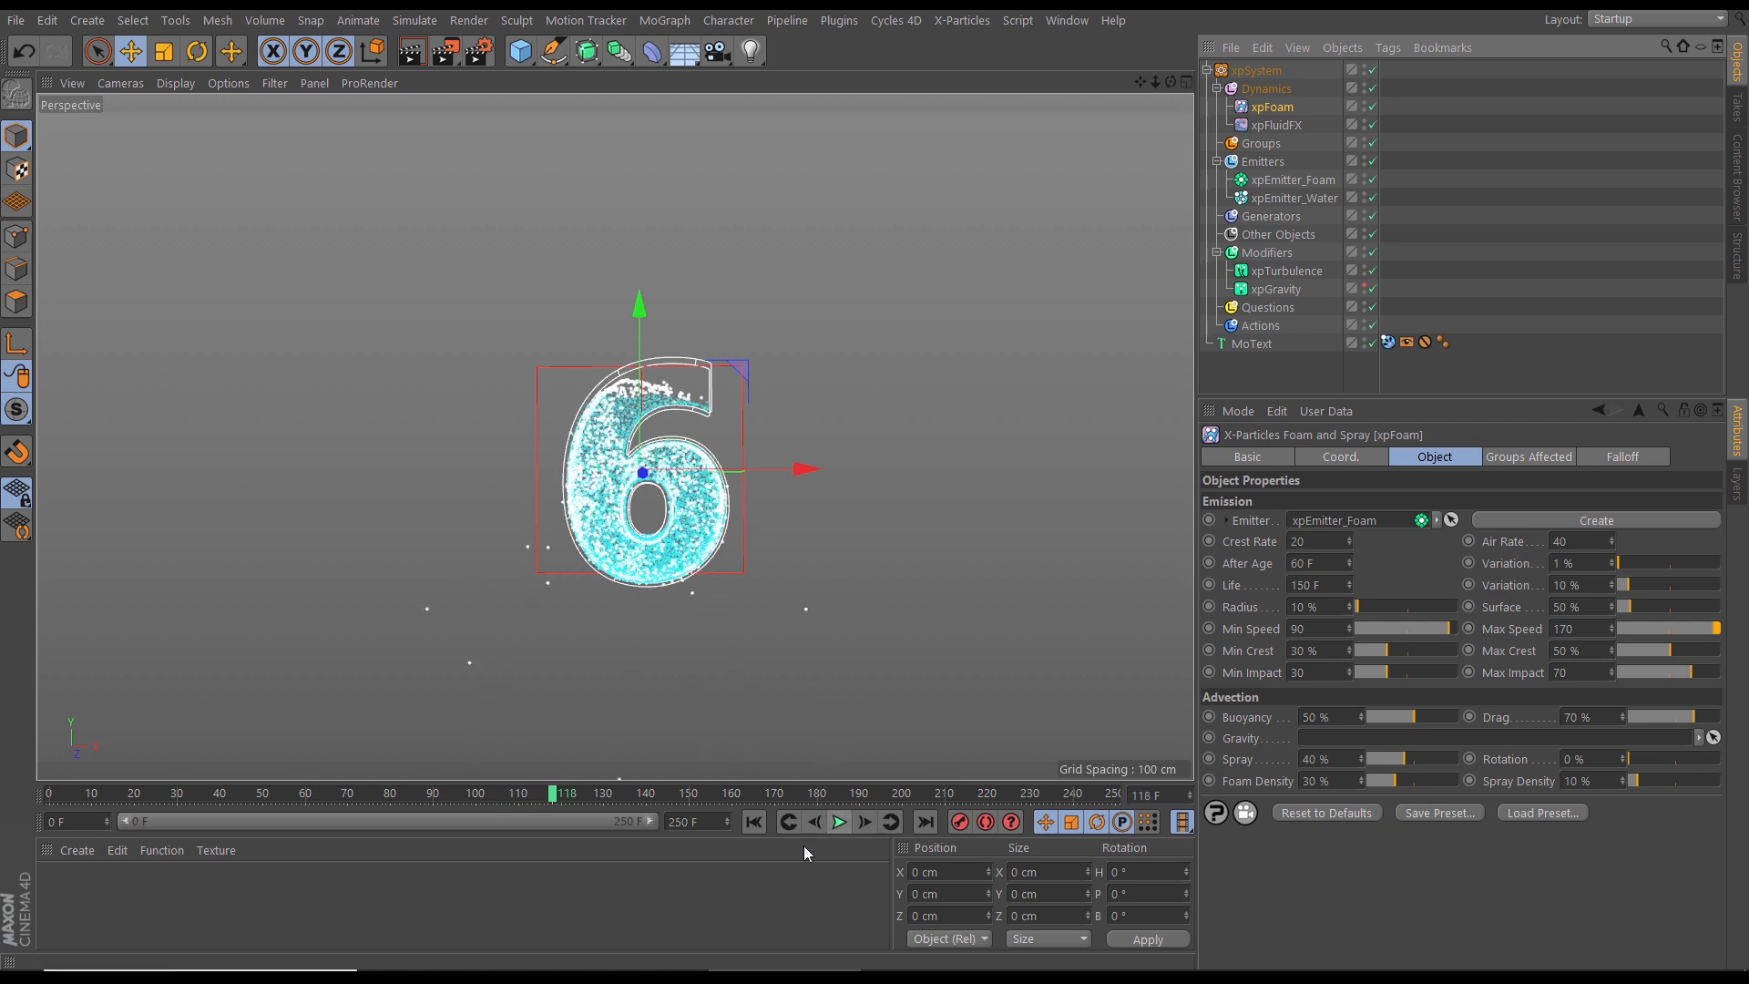
# Step: Set xpFoam's After Age to 0 F and replay the fill from the first frame
pyautogui.click(755, 822)
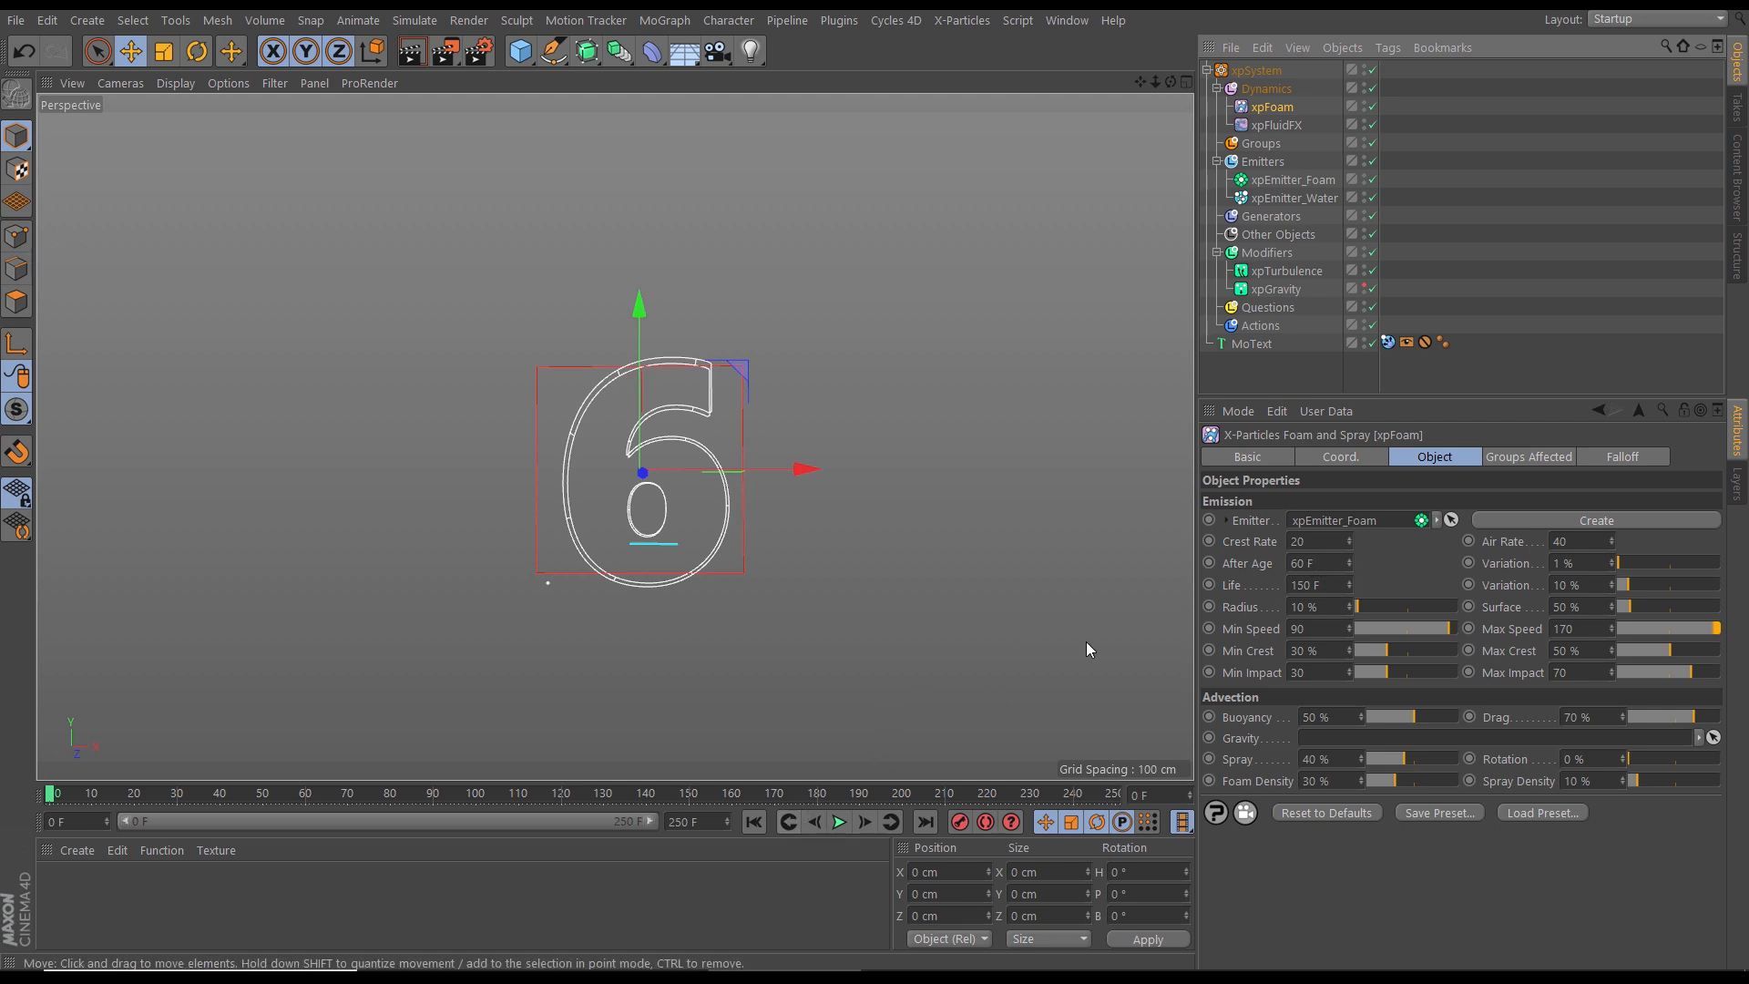
pyautogui.click(1307, 561)
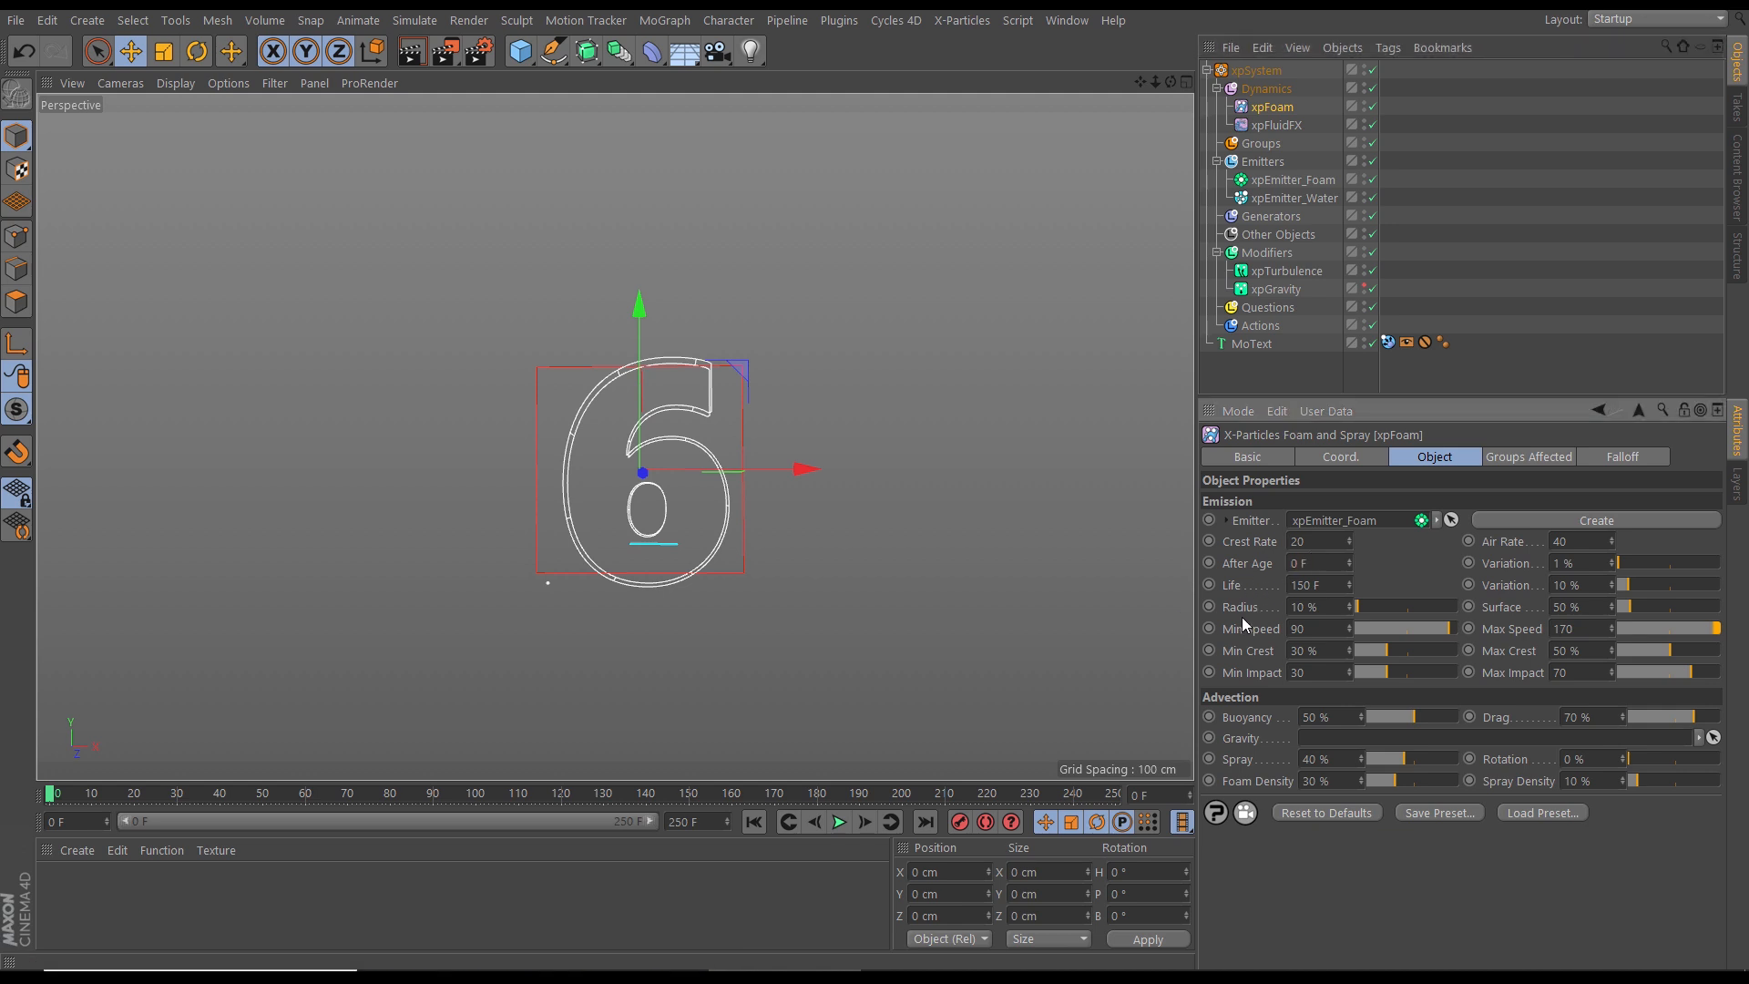
pyautogui.click(839, 824)
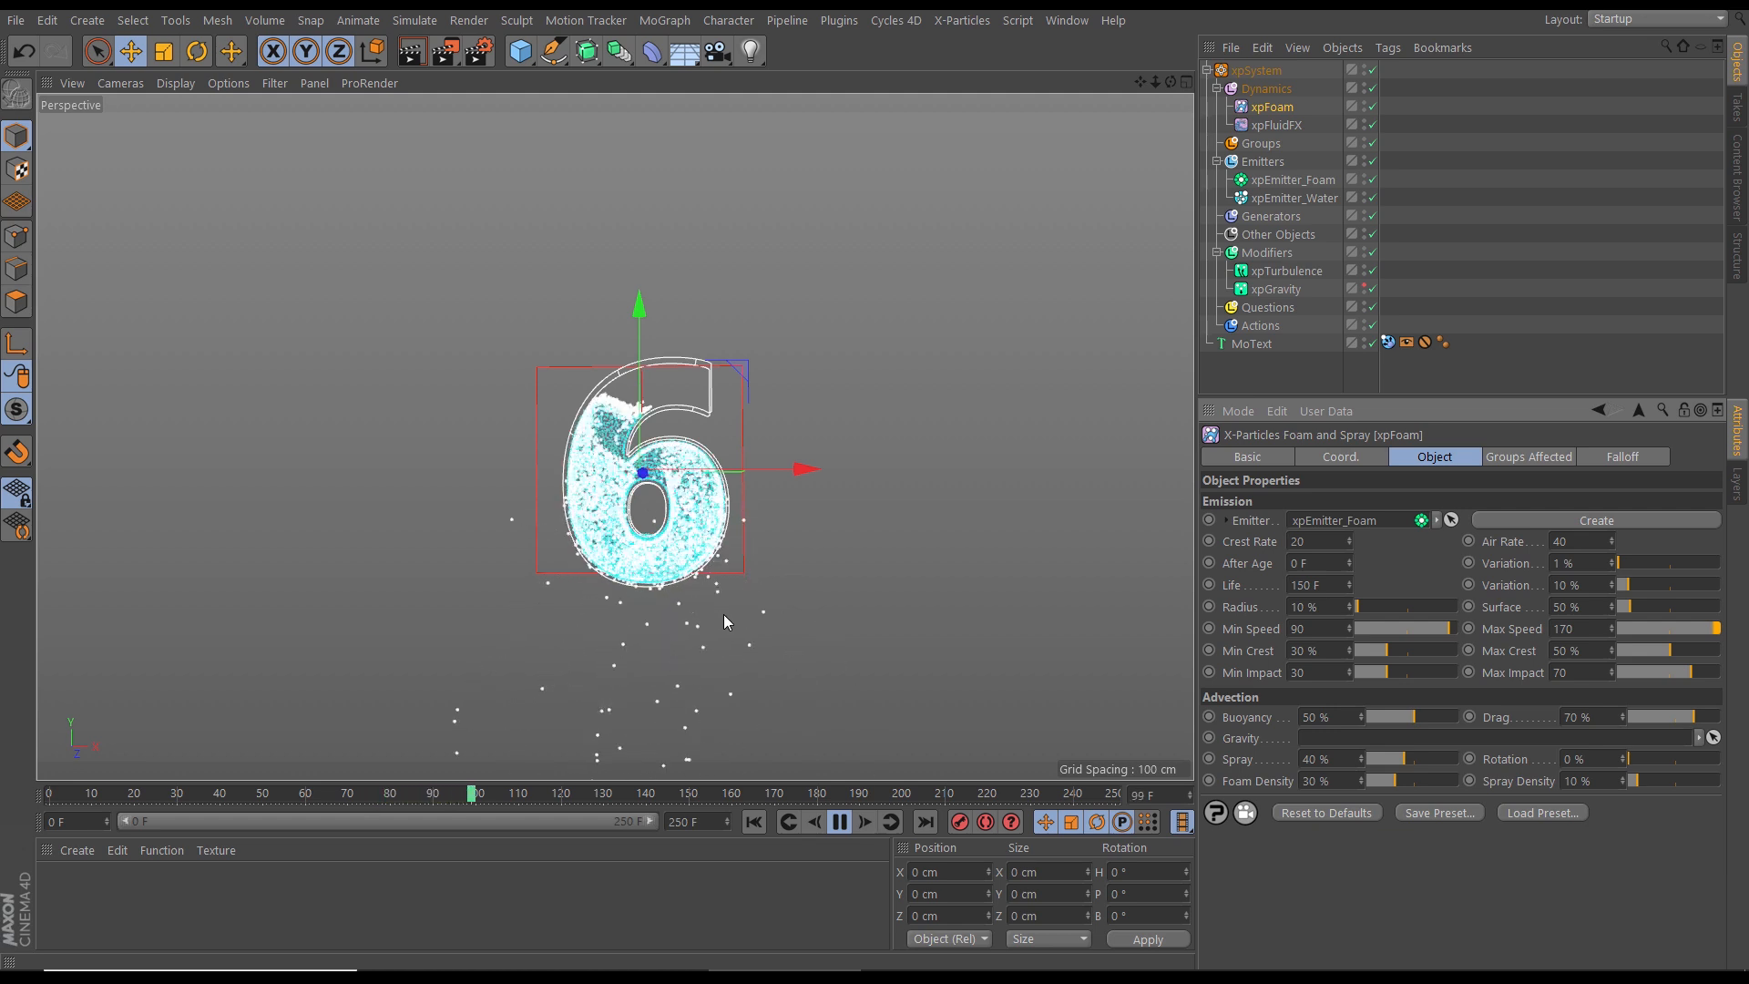
pyautogui.click(840, 823)
# Step: Replay the fill from the first frame, stop it at frame 51 and examine the stray foam particles around the 6's base
pyautogui.click(753, 823)
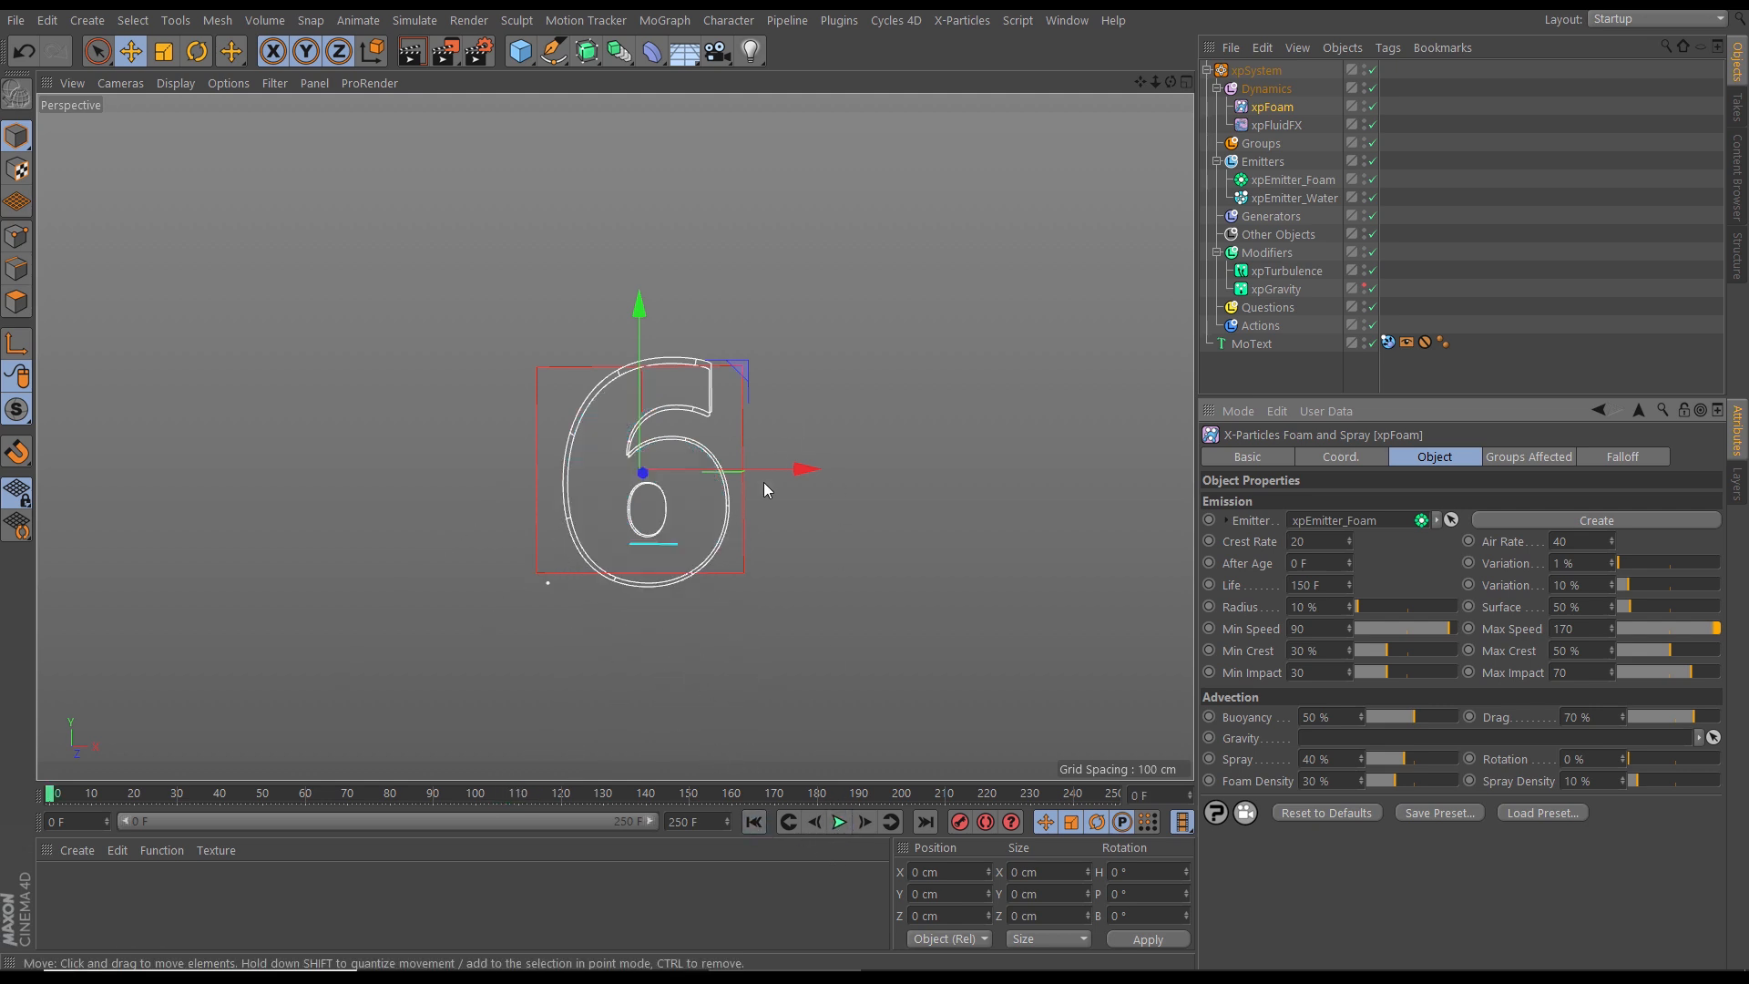
pyautogui.click(841, 825)
pyautogui.scroll(1, 674, 541)
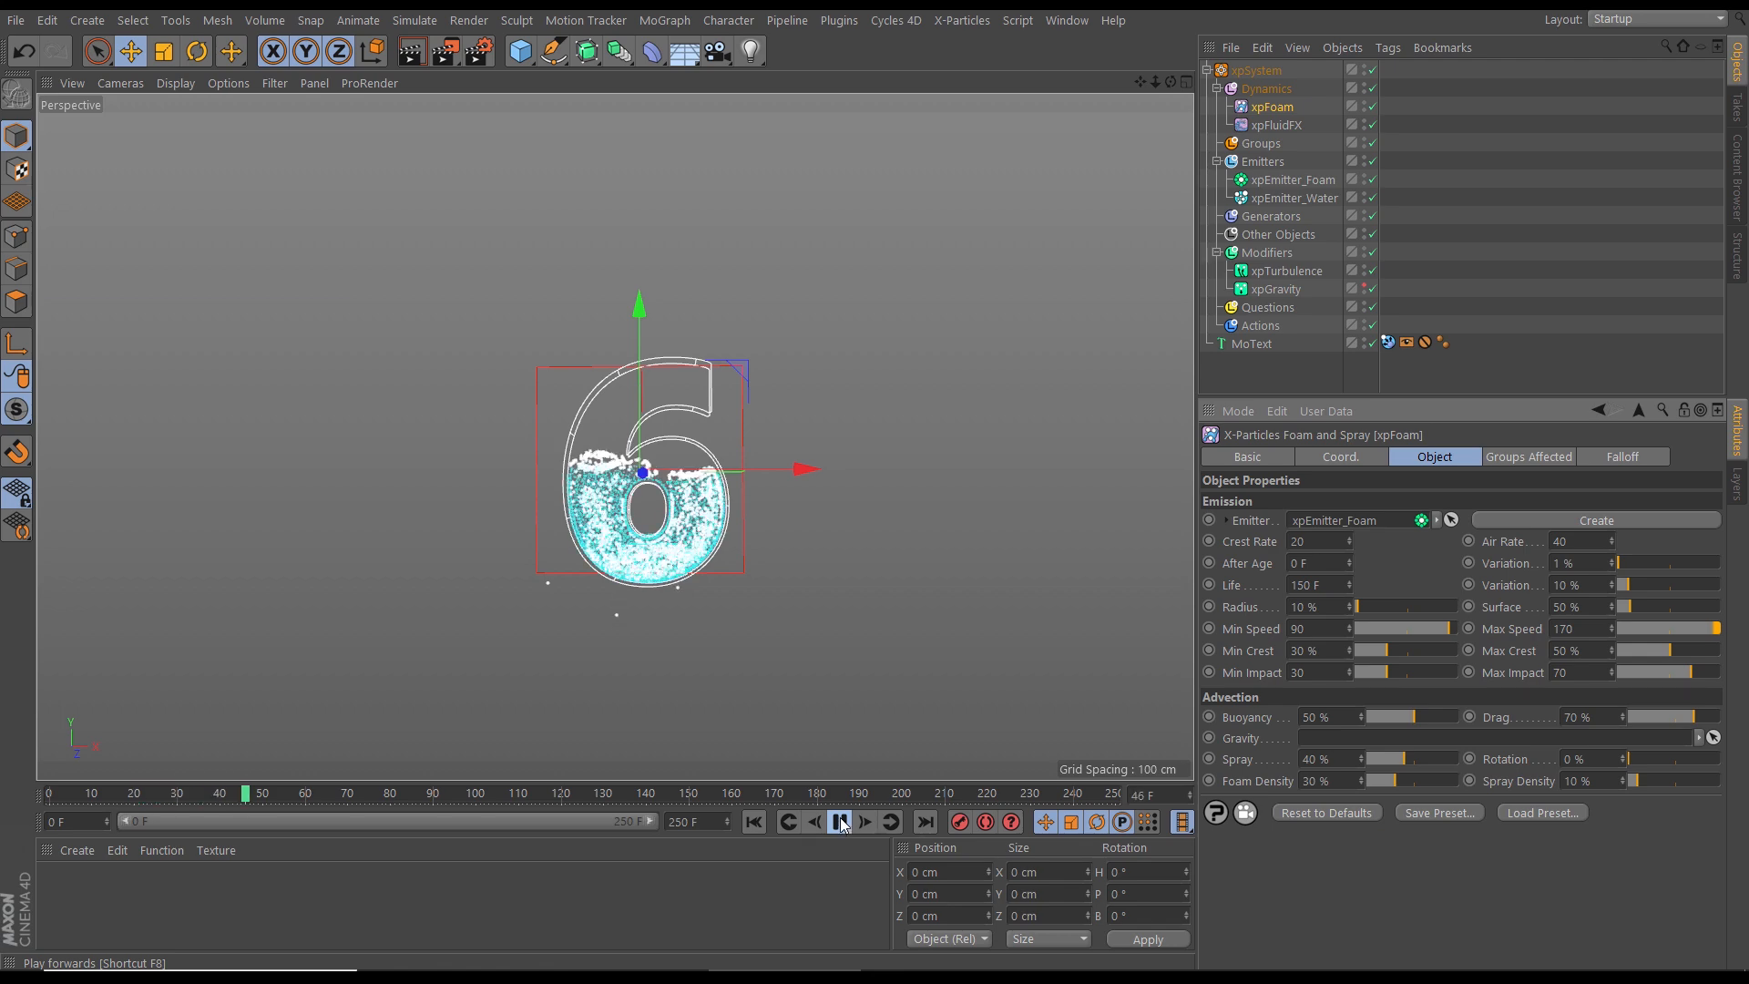
pyautogui.scroll(6, 675, 541)
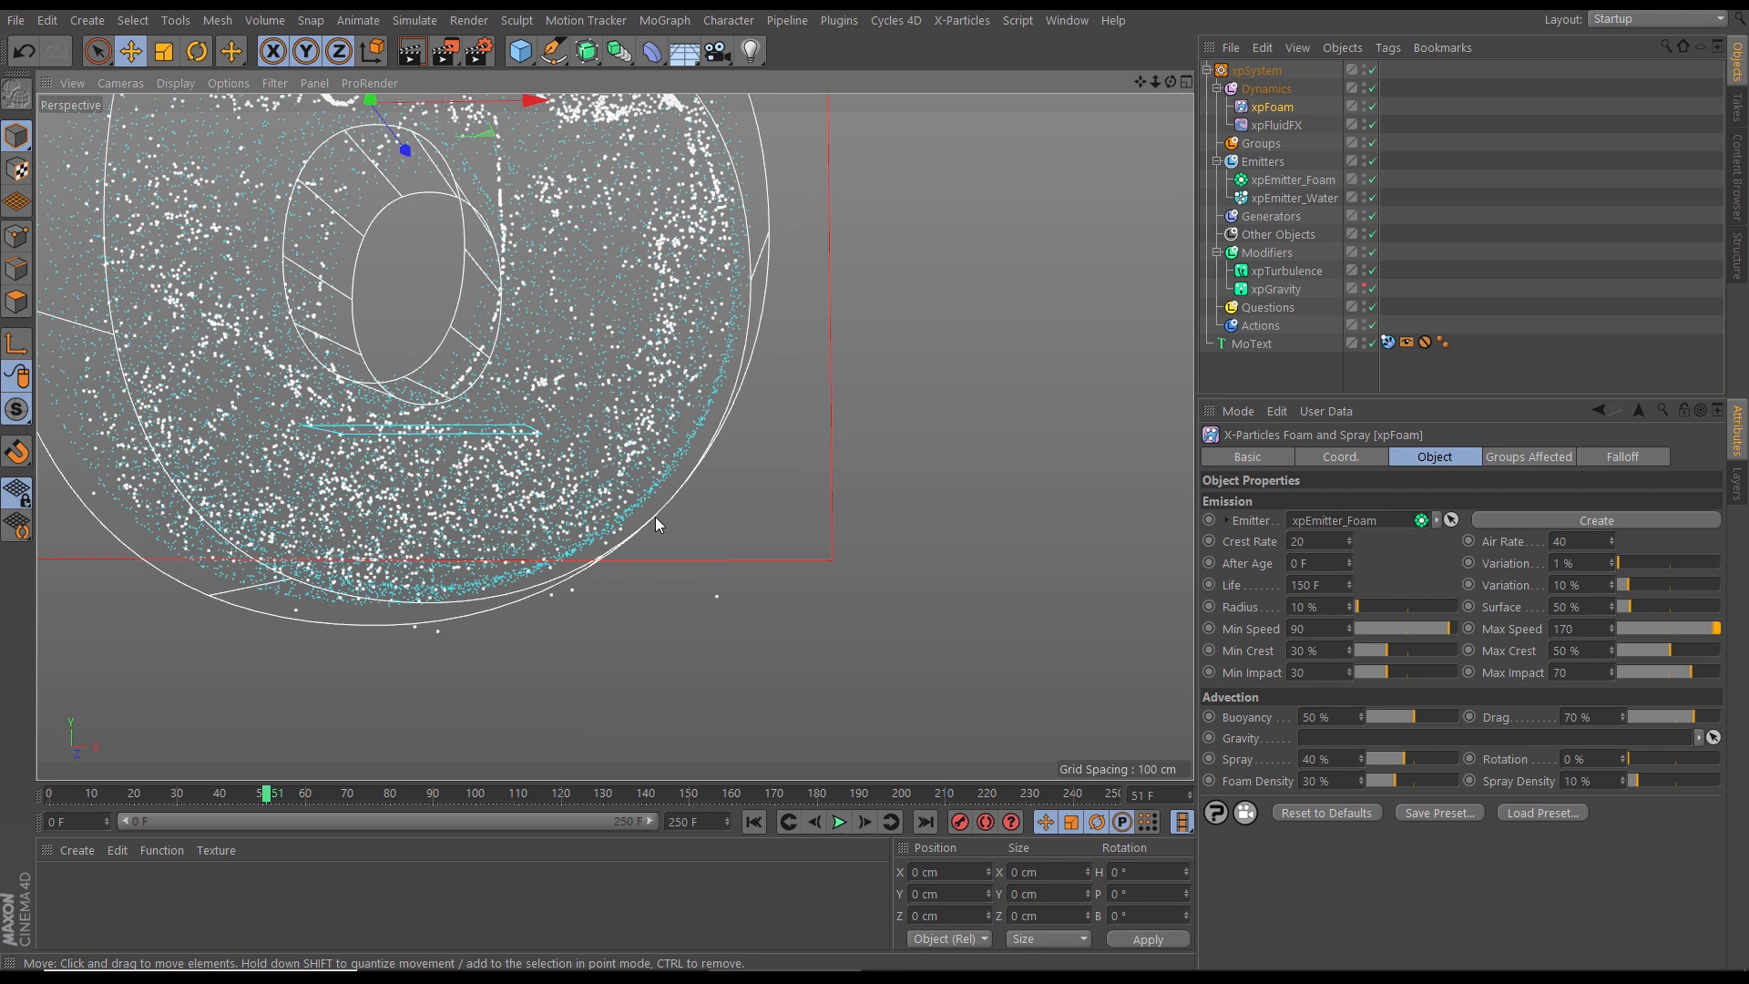
pyautogui.scroll(4, 674, 519)
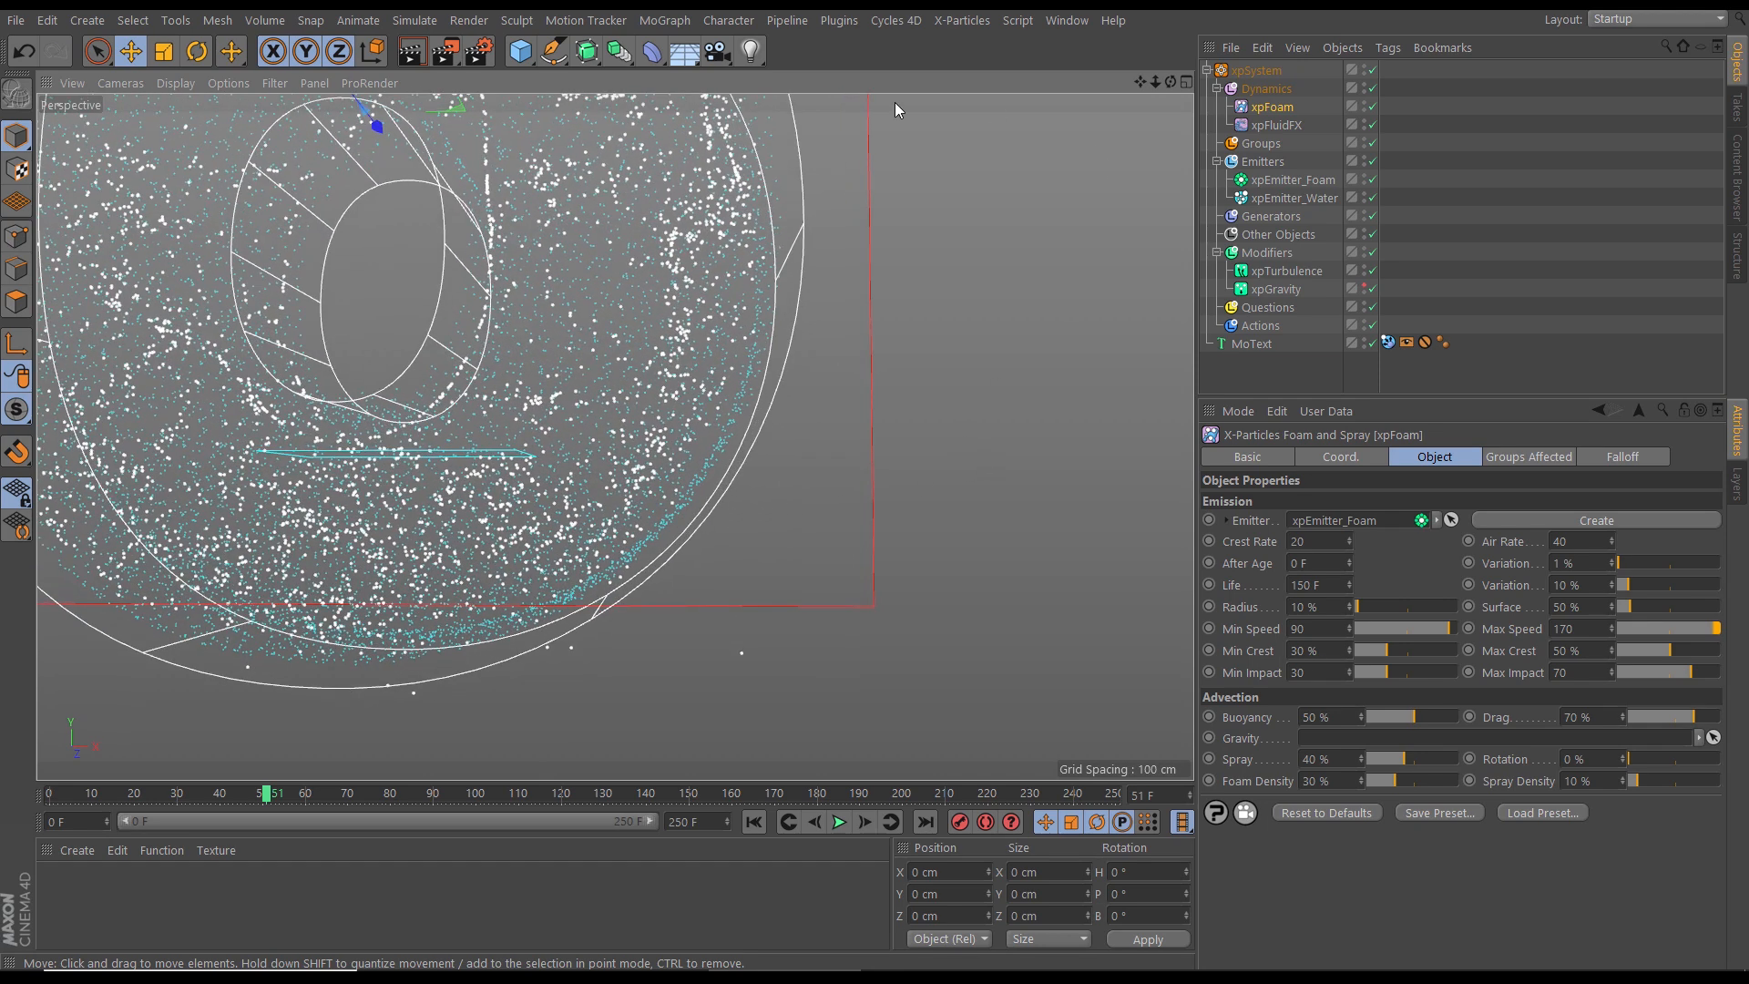
# Step: Use Doodle Paint in magenta with 309° hue and 100% saturation to circle the particles at the 6's lower right edge
pyautogui.hotkey('shift', 'c')
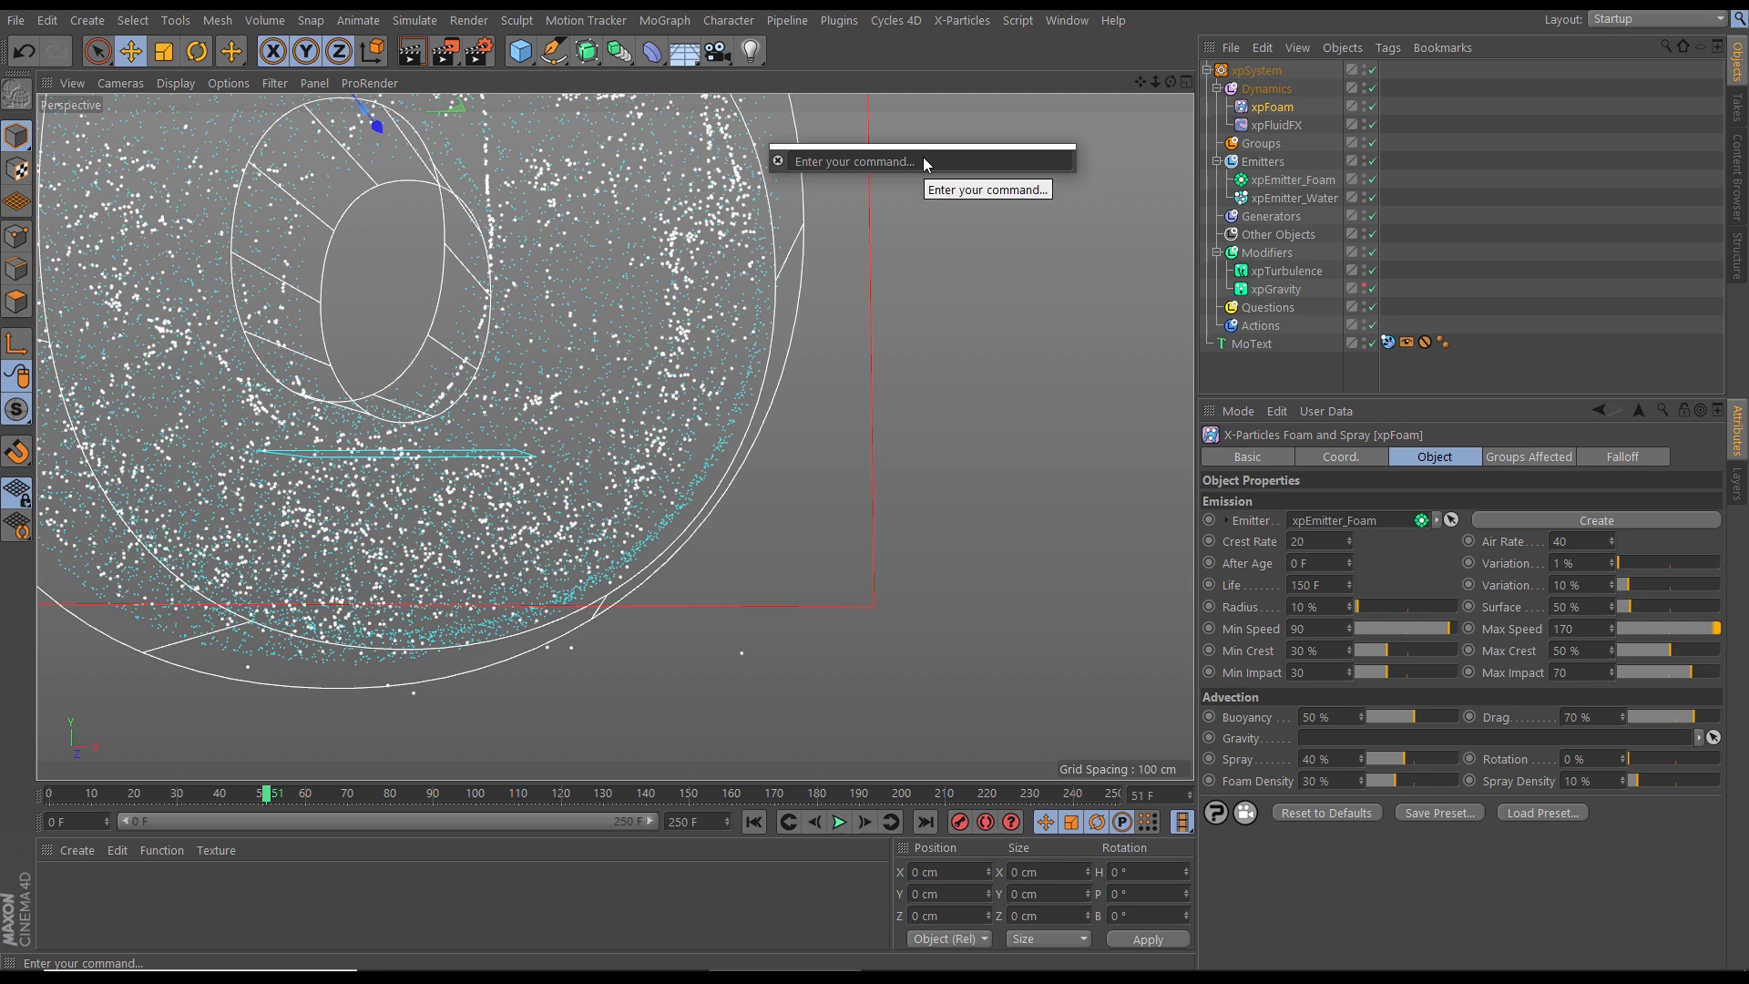
pyautogui.write('doo')
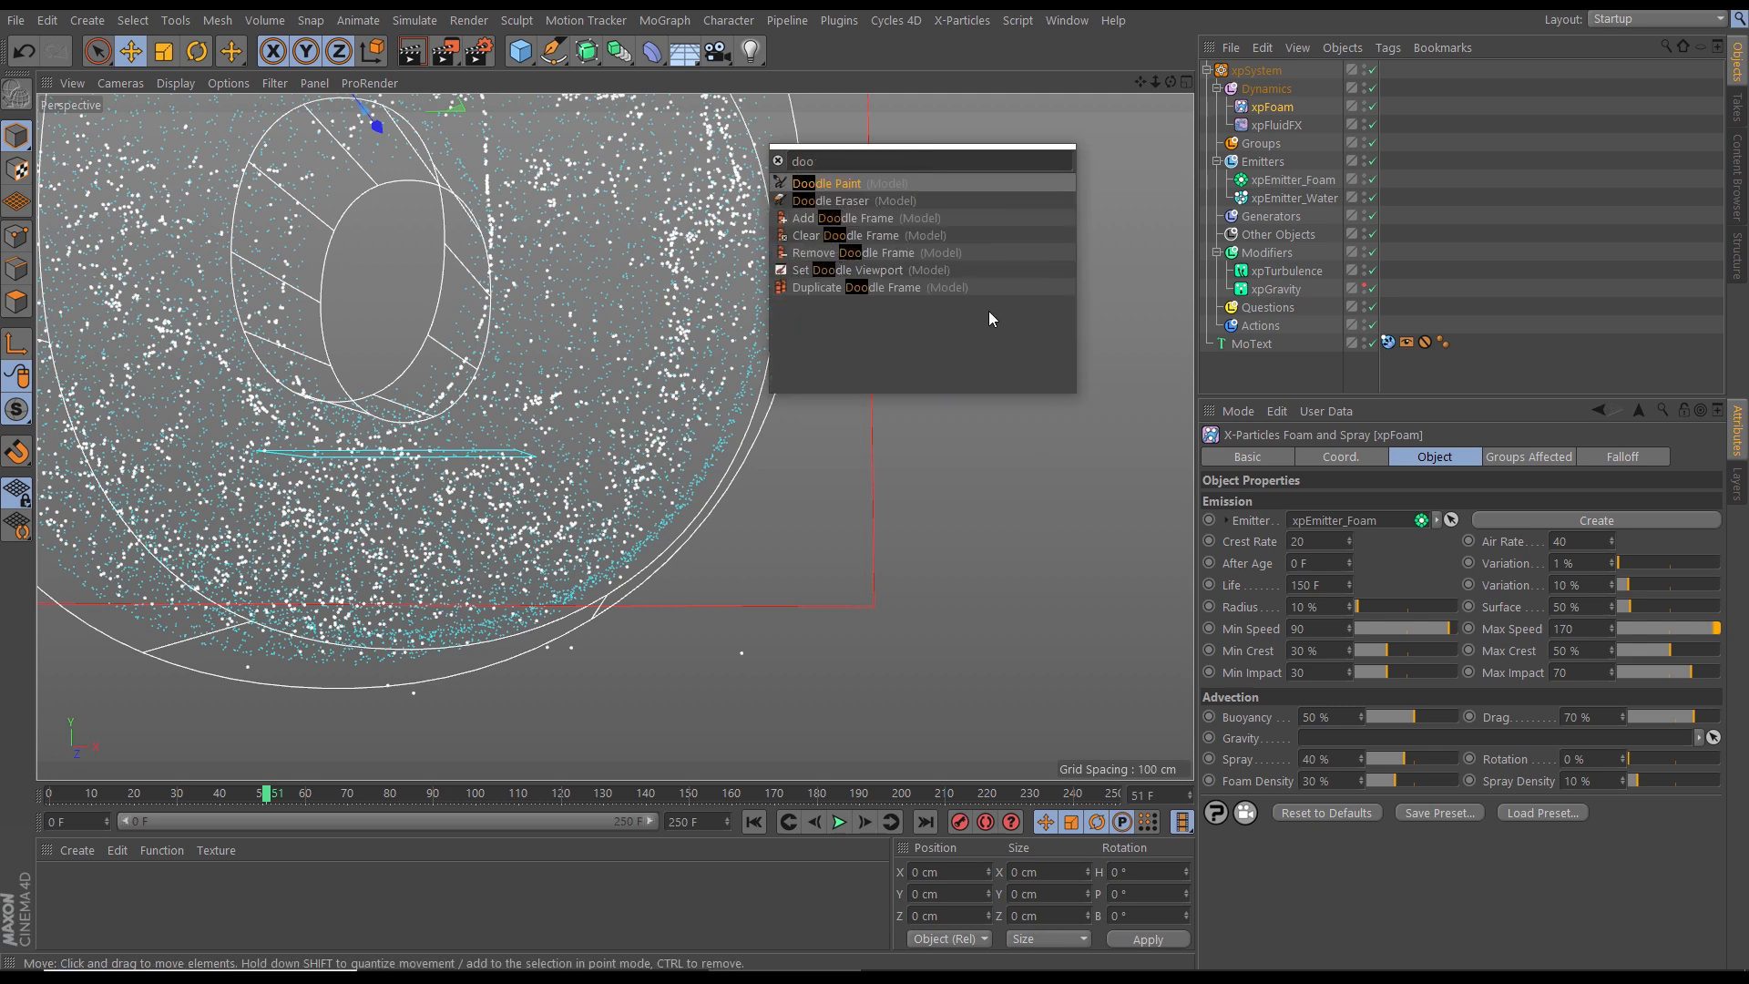
pyautogui.click(826, 183)
pyautogui.moveTo(1673, 549); pyautogui.dragTo(1719, 553)
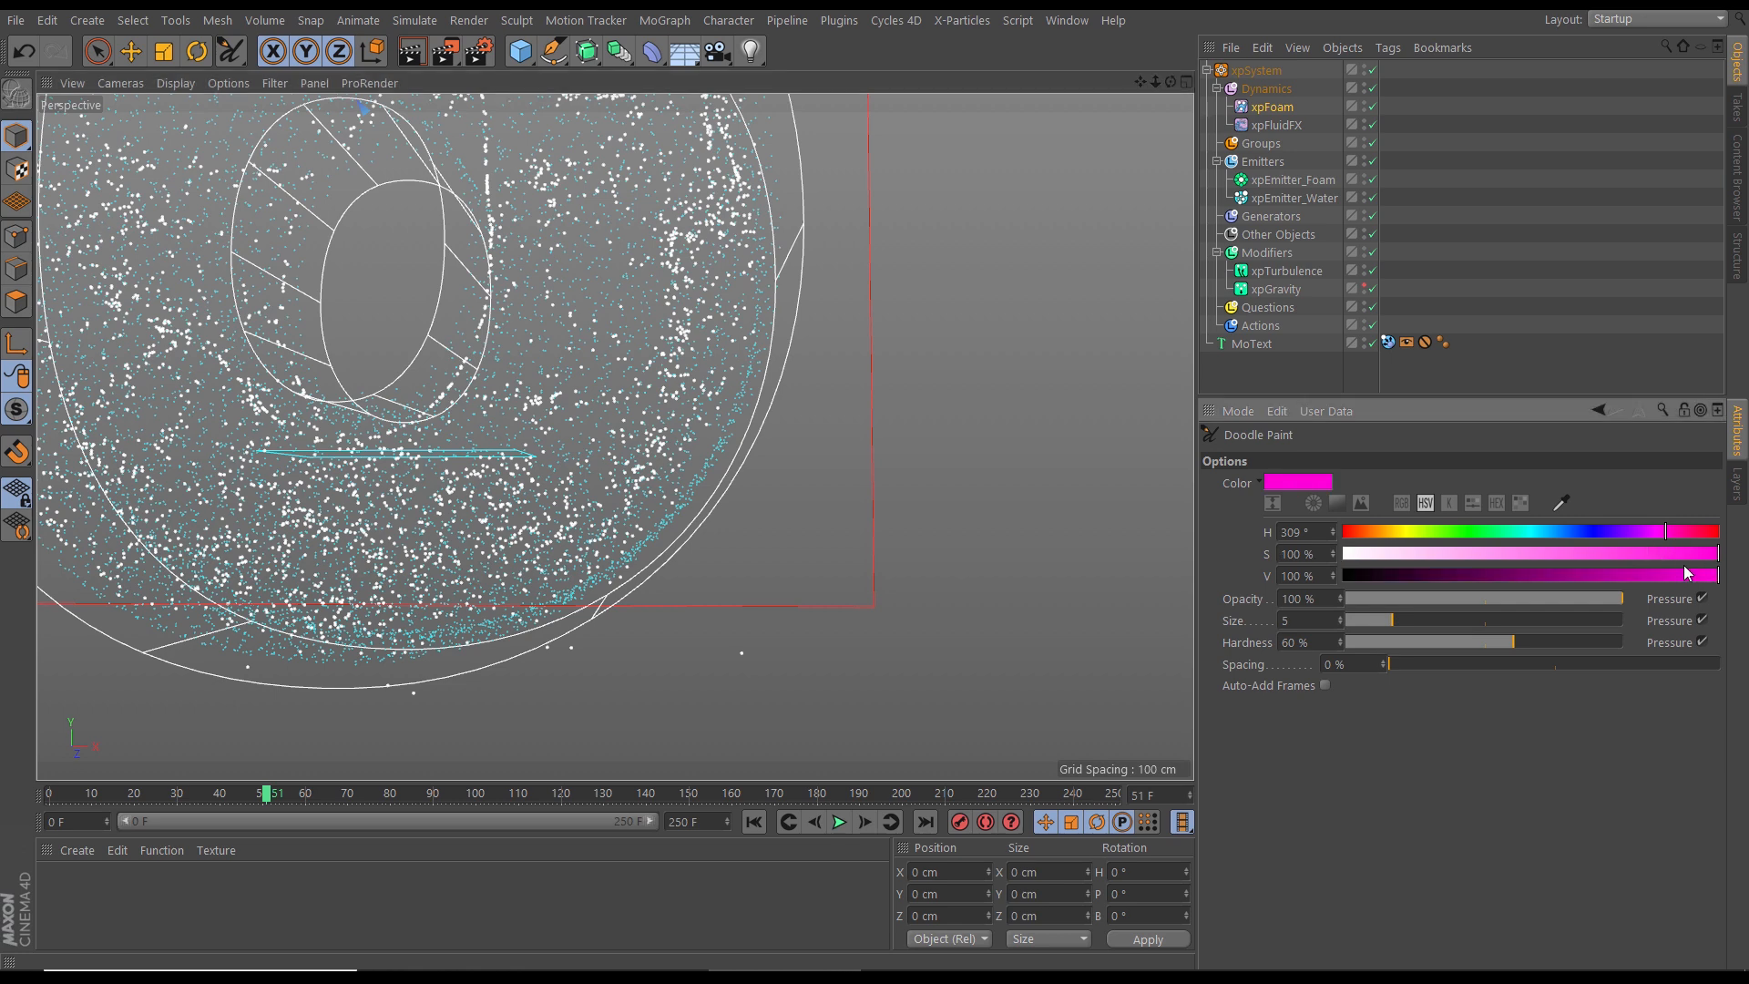
pyautogui.click(724, 445)
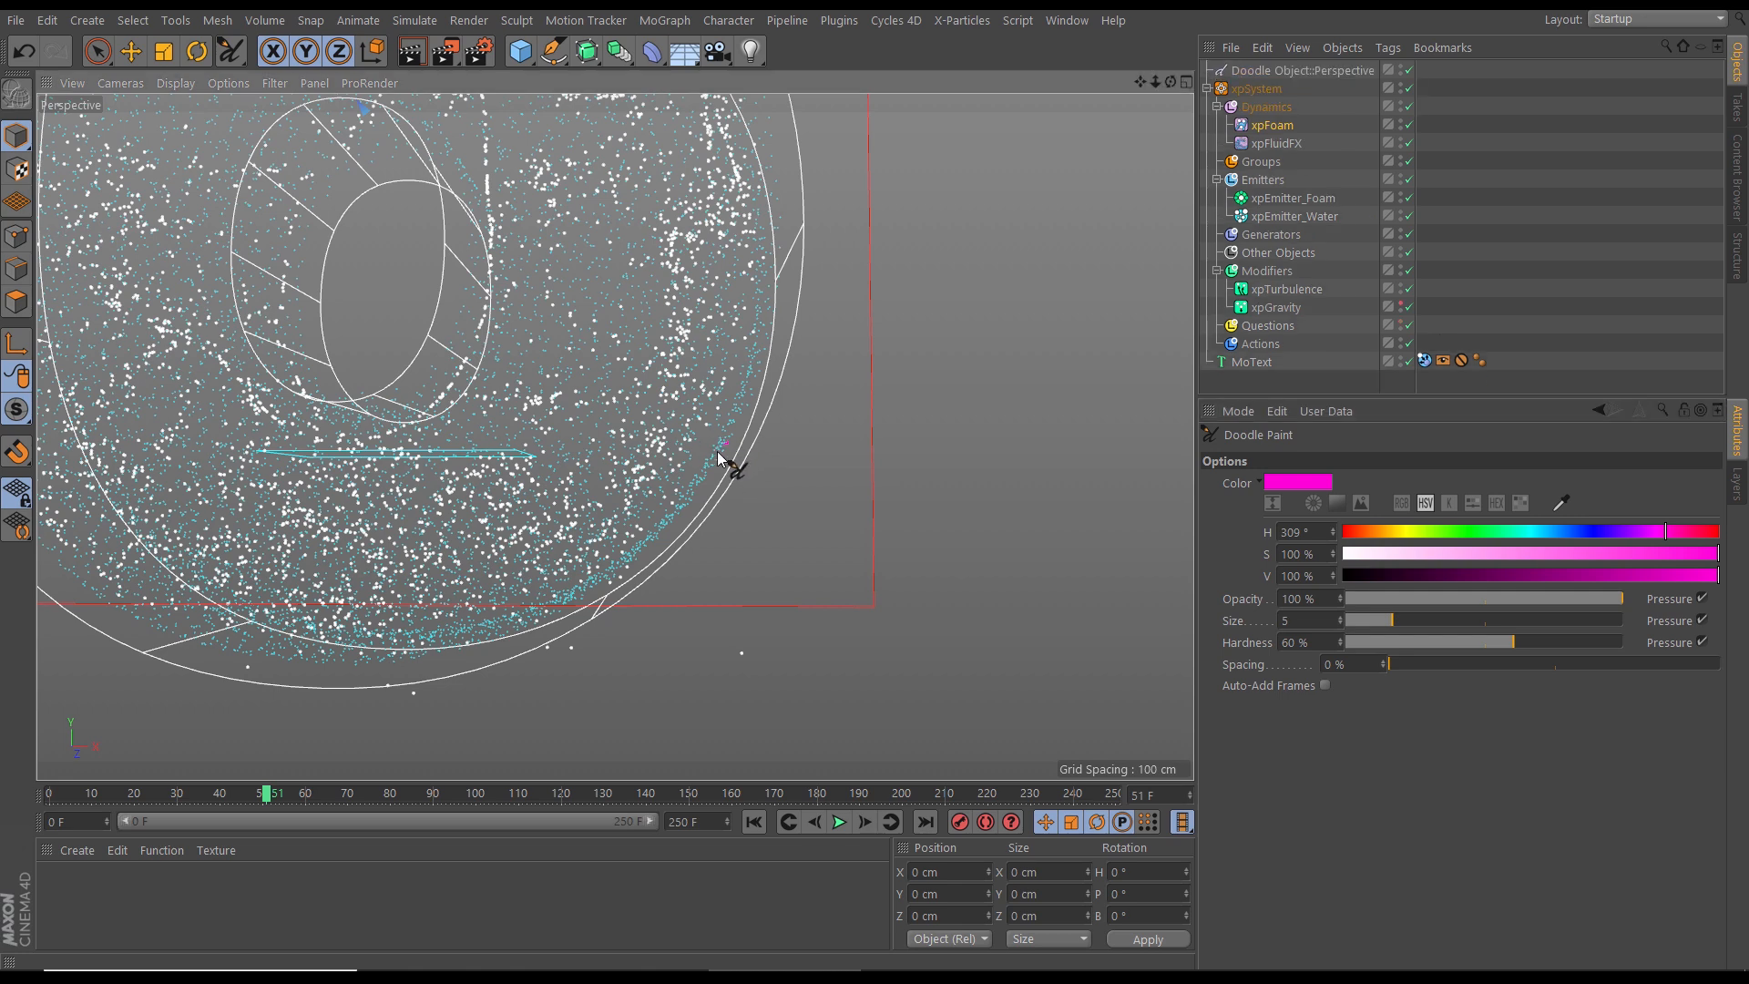
pyautogui.moveTo(756, 394)
pyautogui.mouseDown()
pyautogui.moveTo(706, 395)
pyautogui.moveTo(669, 478)
pyautogui.moveTo(797, 456)
pyautogui.mouseUp()
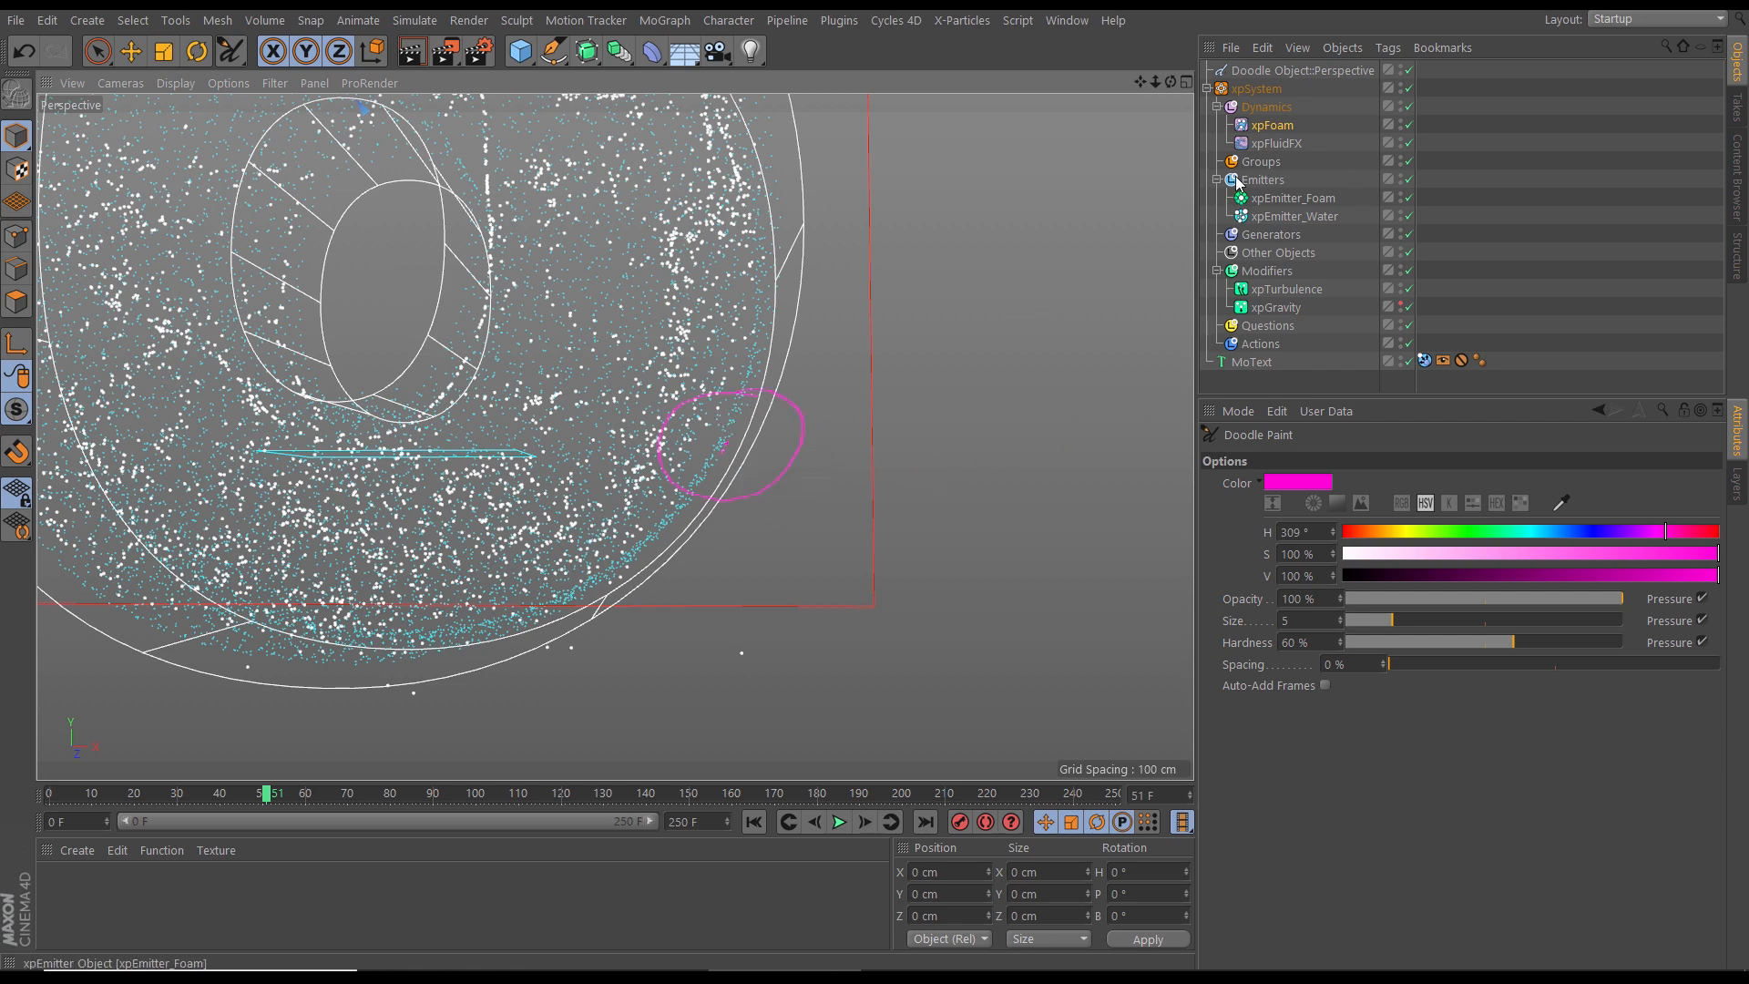
# Step: Select xpFoam and doodle particle dots, a downward arrow and a small square around the circled edge of the 6
pyautogui.click(1277, 124)
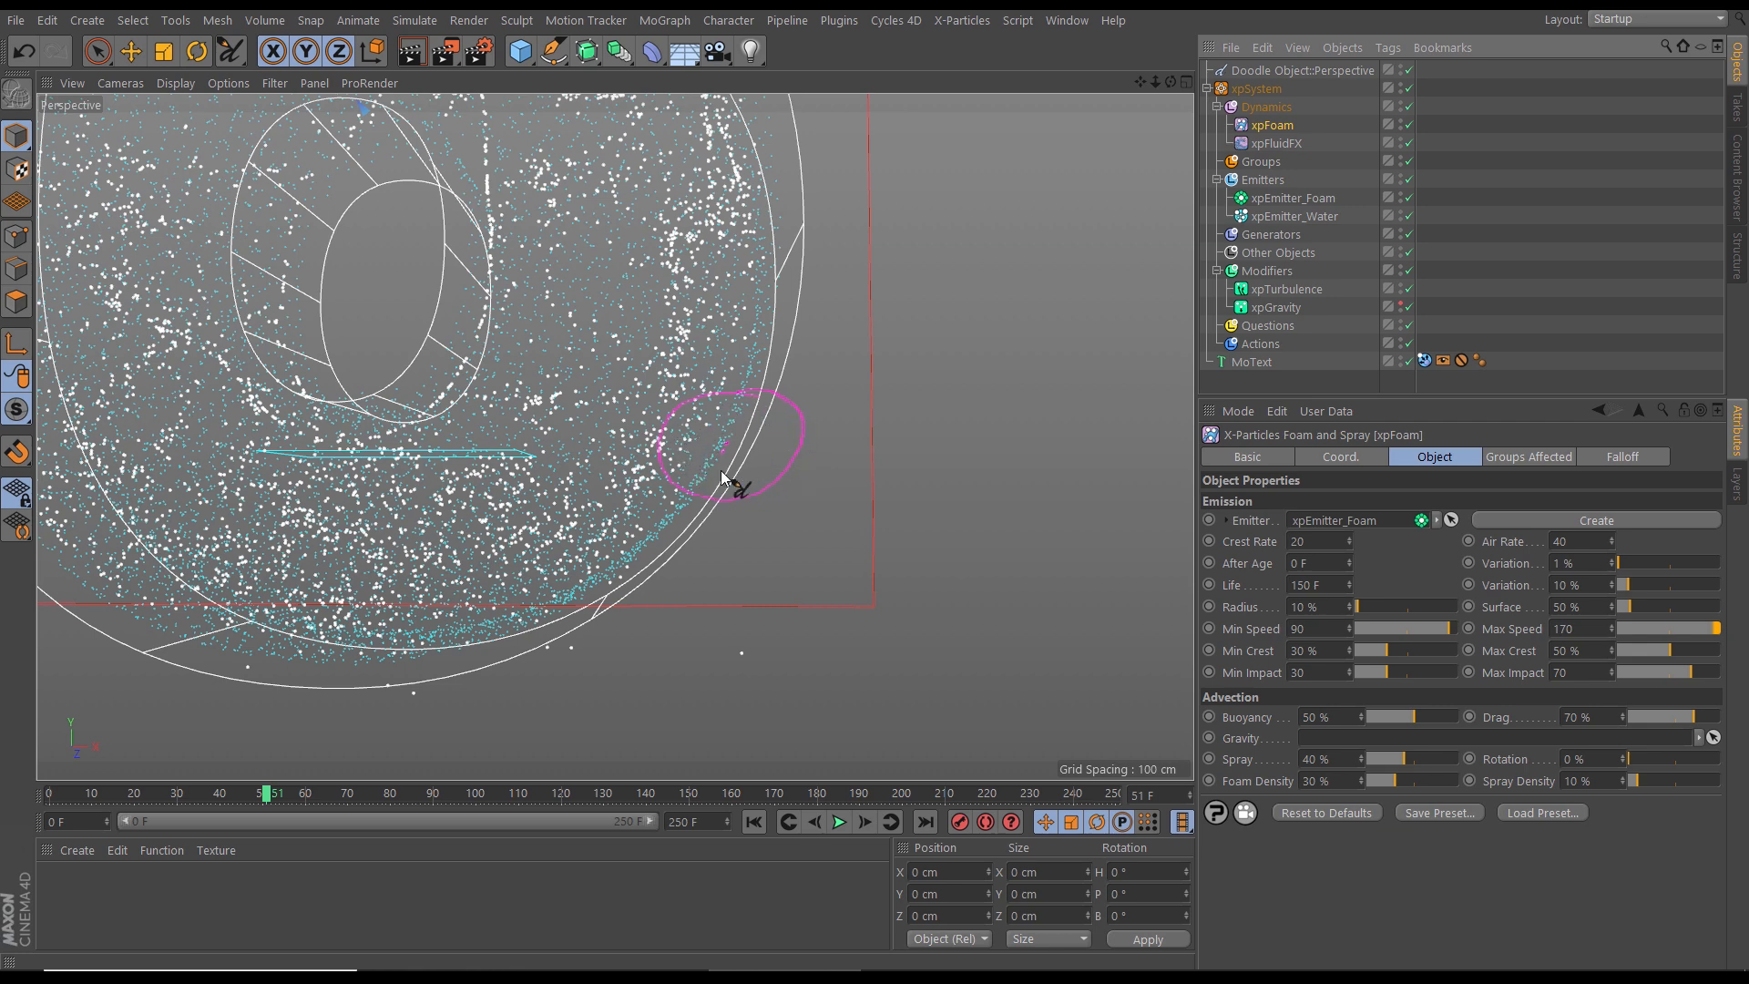
pyautogui.click(735, 421)
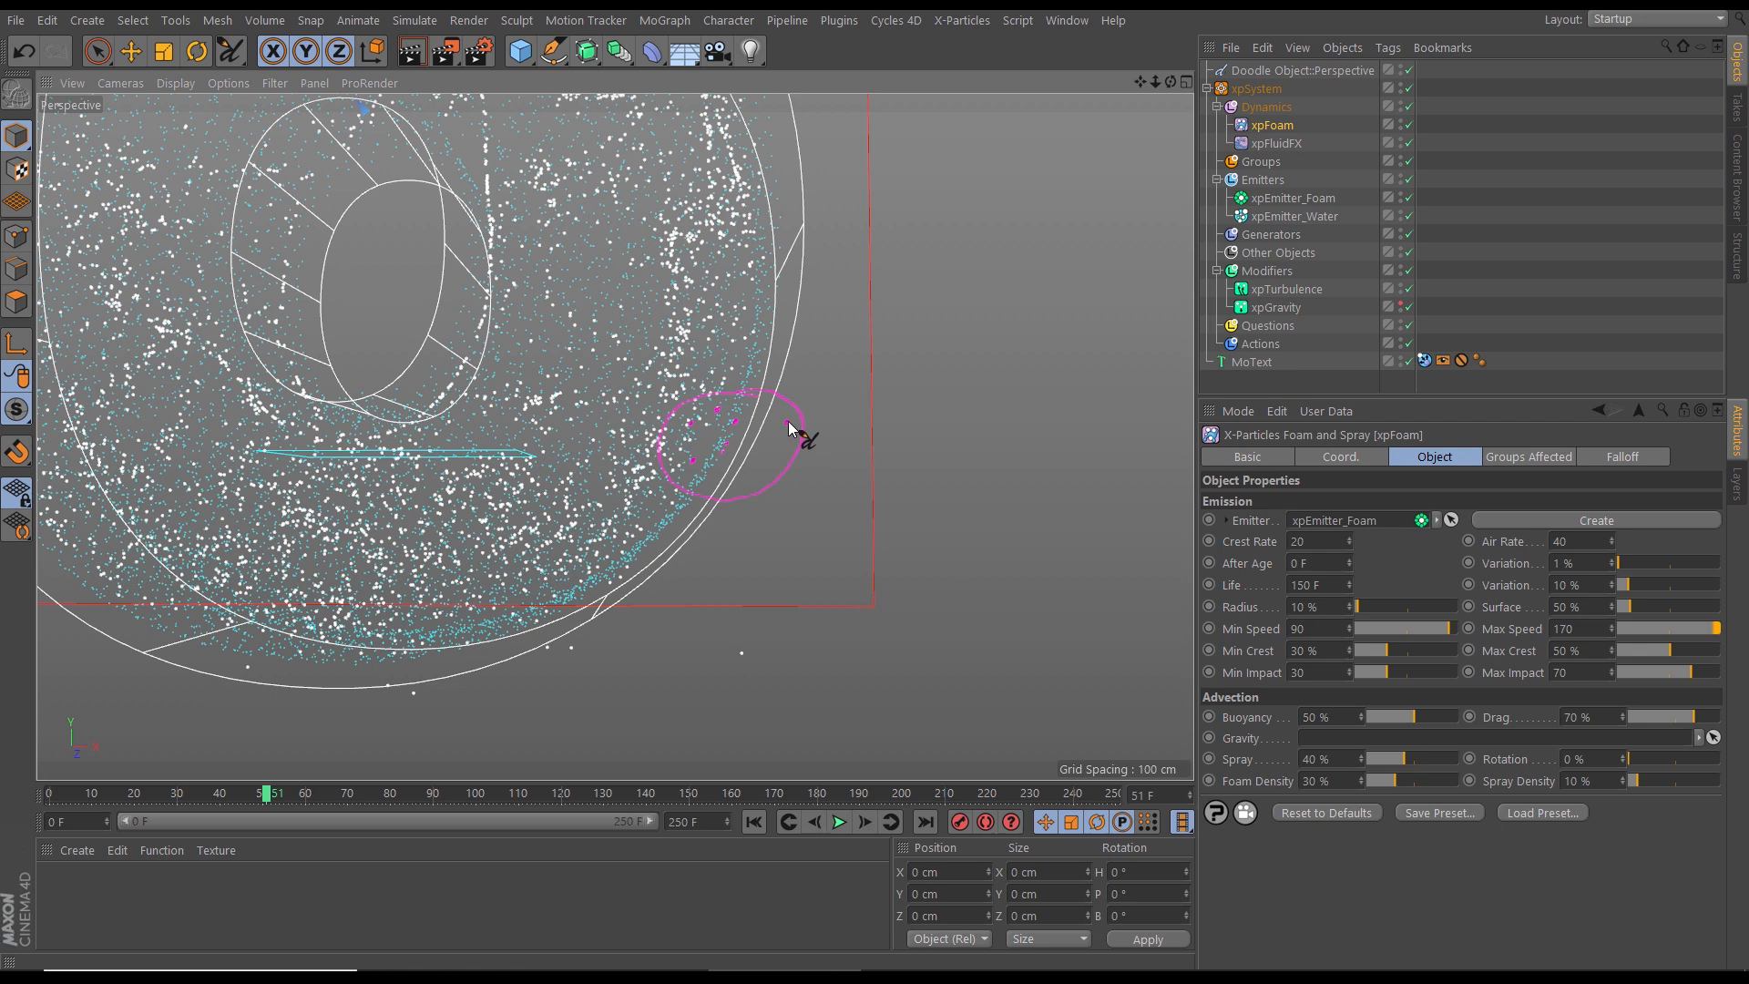
pyautogui.click(761, 470)
pyautogui.moveTo(782, 335); pyautogui.dragTo(781, 343)
# Step: Delete the Doodle Object to clear the annotations from the perspective view
pyautogui.scroll(-6, 592, 383)
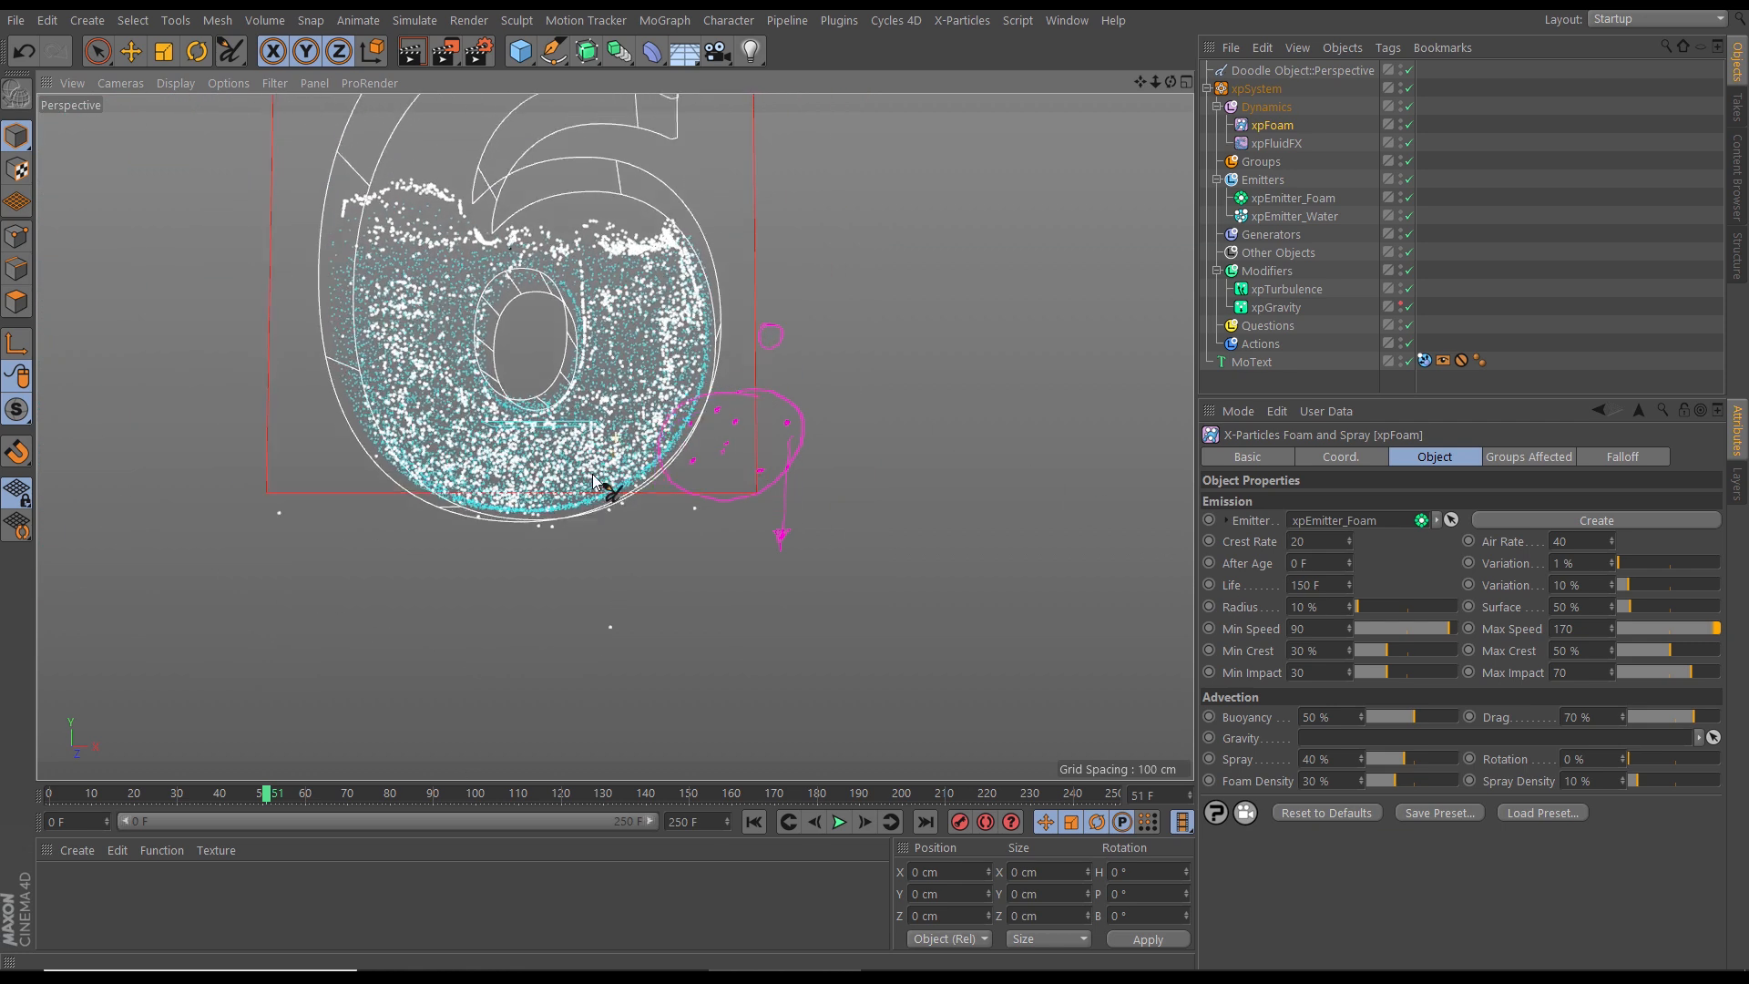
pyautogui.click(1317, 71)
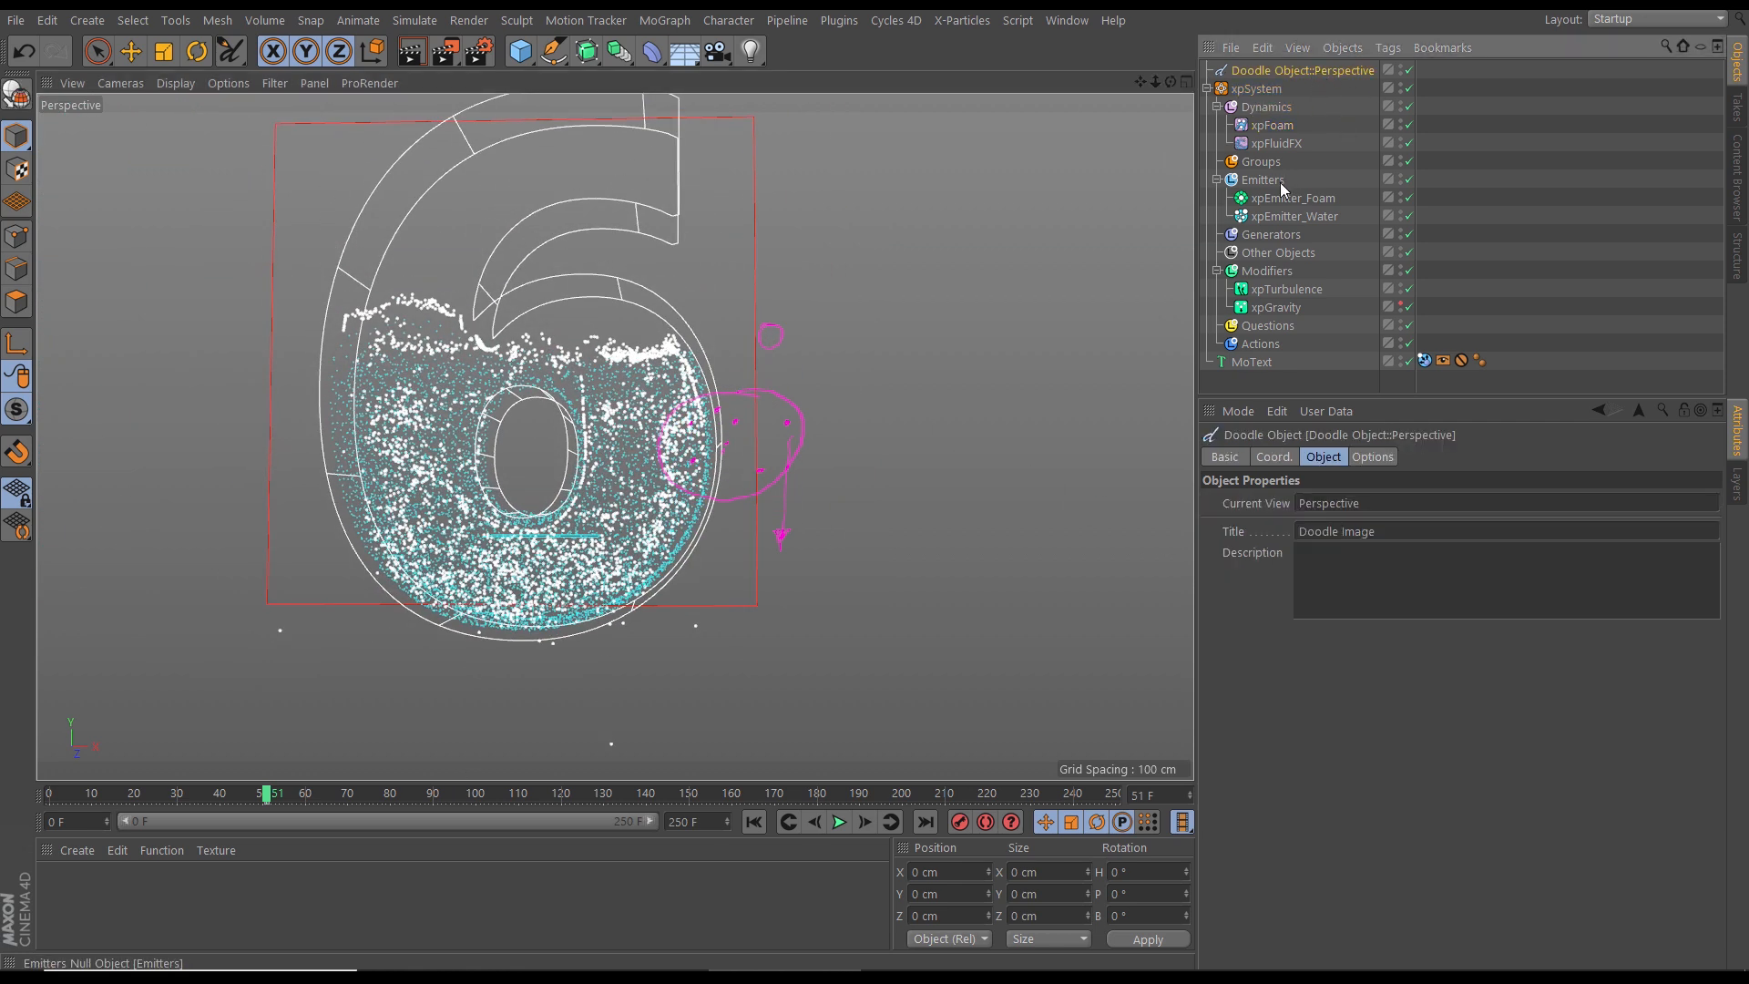
pyautogui.press('Delete')
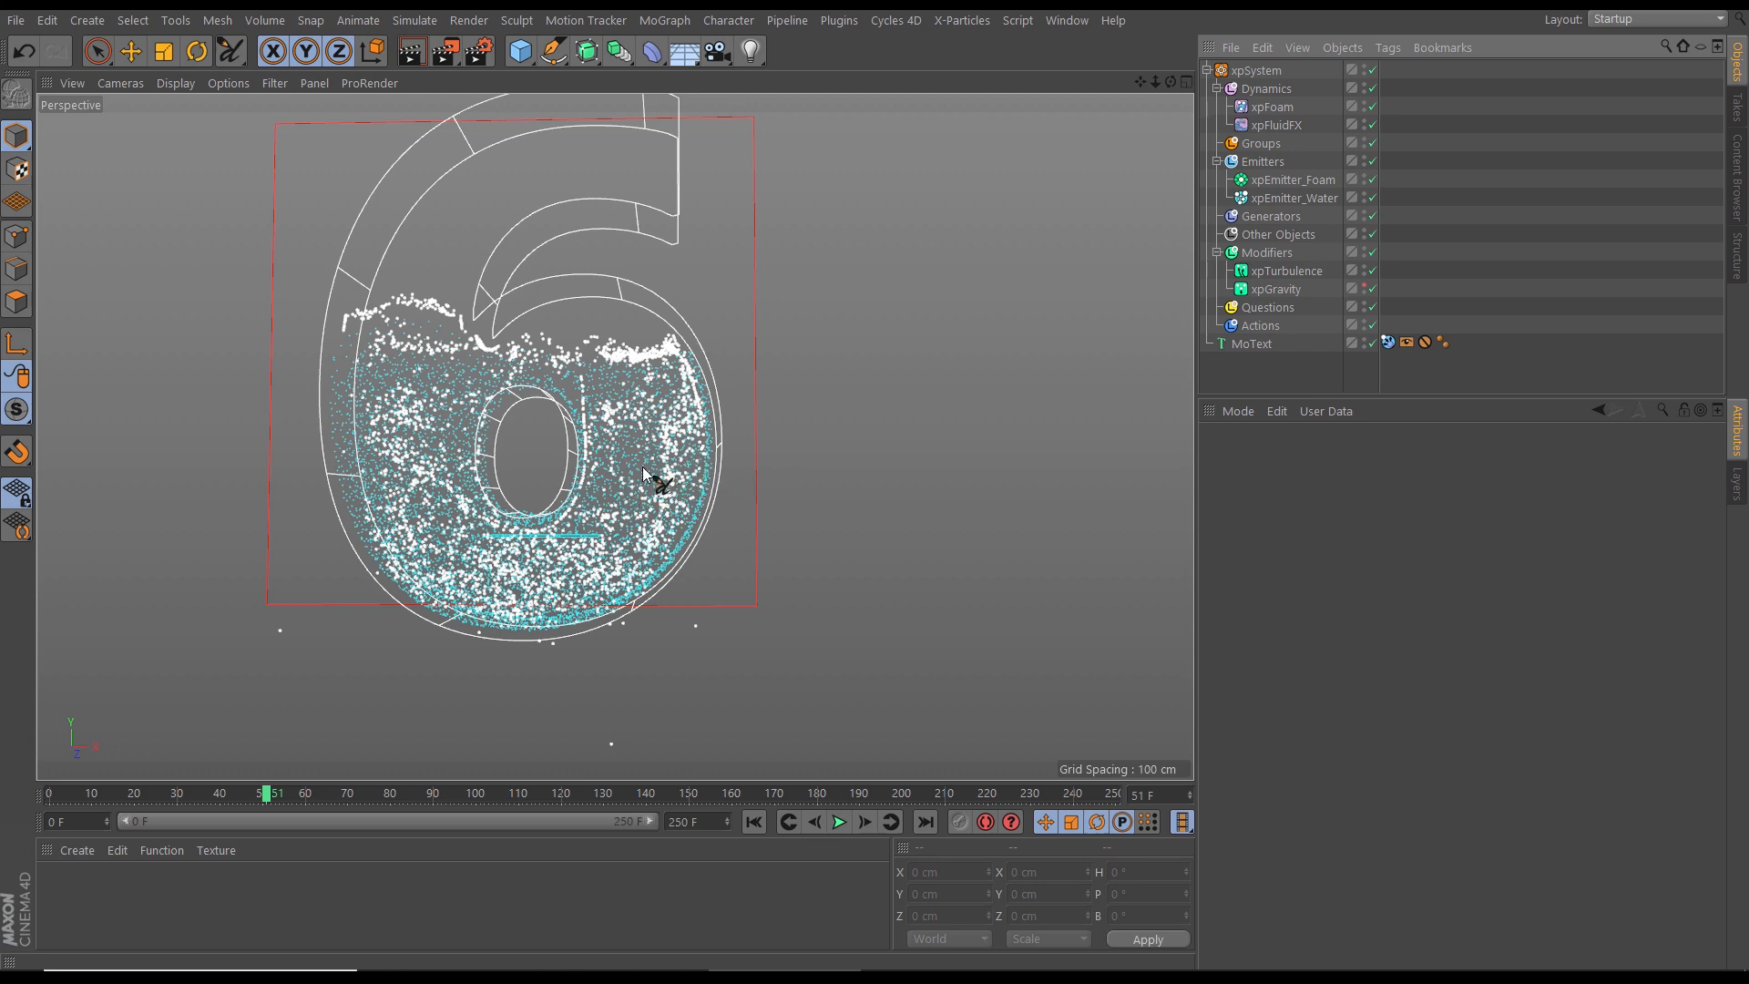
# Step: Duplicate the MoText object that forms the number 6 and select the copy
pyautogui.scroll(-2, 640, 470)
pyautogui.keyDown('alt'); pyautogui.moveTo(641, 470); pyautogui.dragTo(660, 533, button='middle'); pyautogui.keyUp('alt')
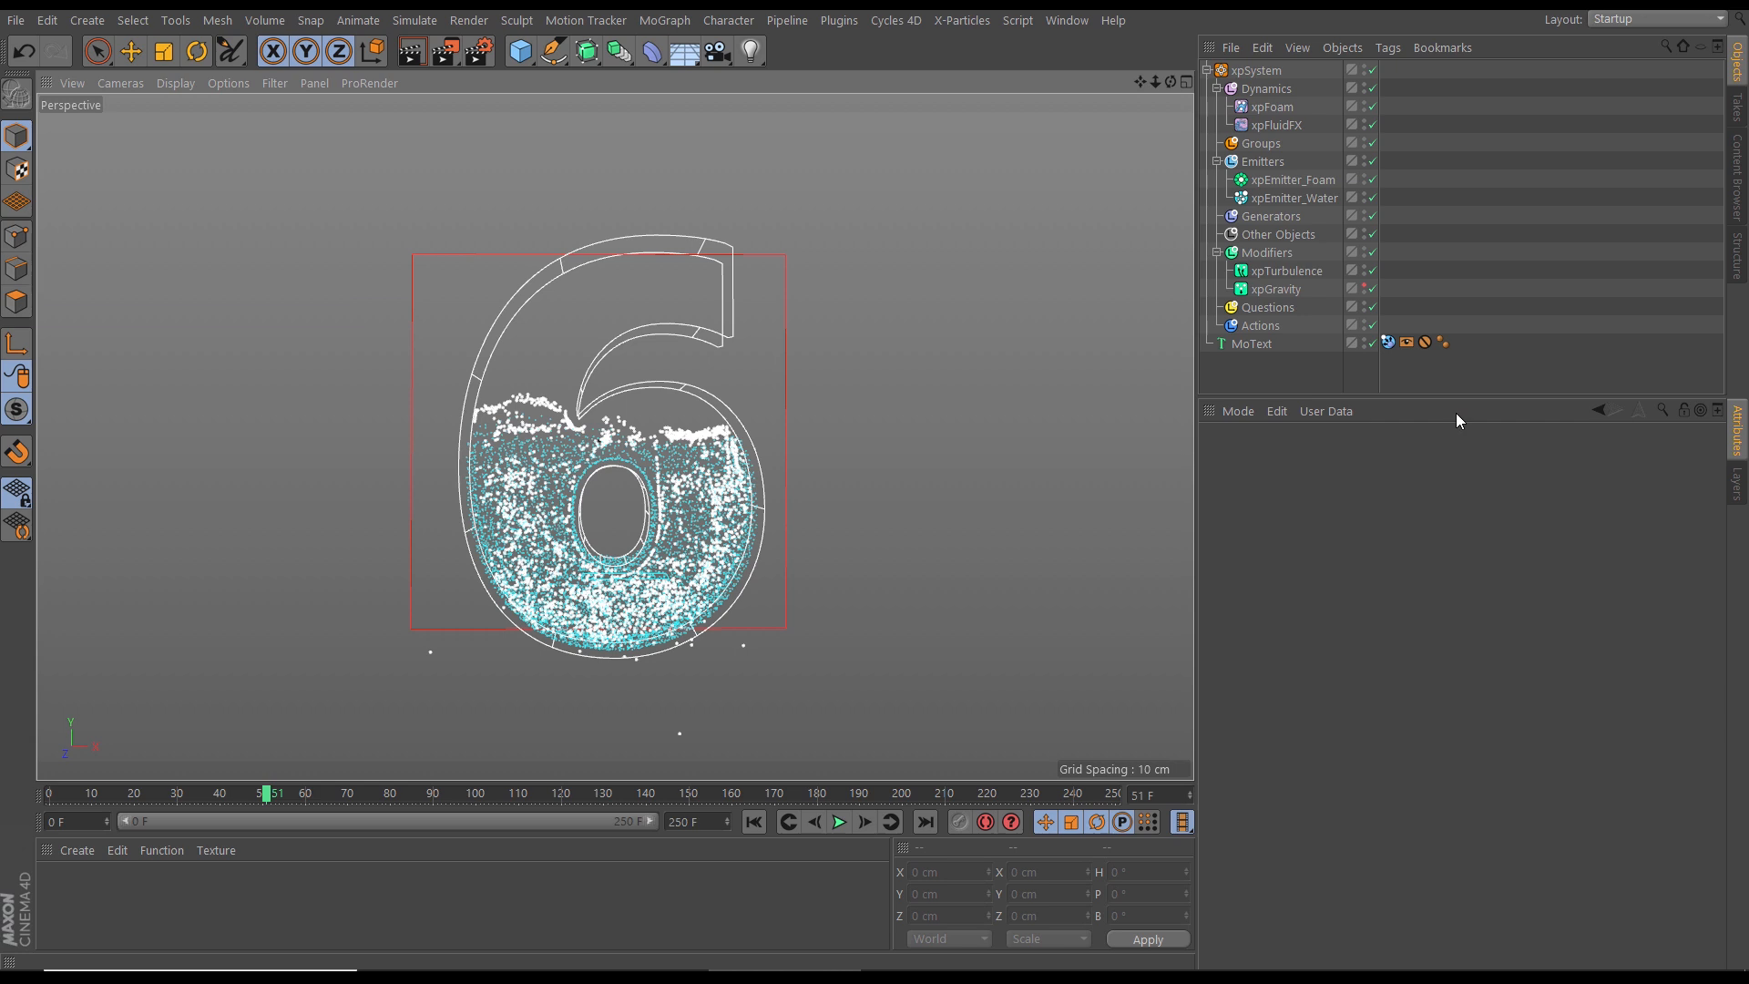
pyautogui.moveTo(1459, 397); pyautogui.dragTo(1460, 516)
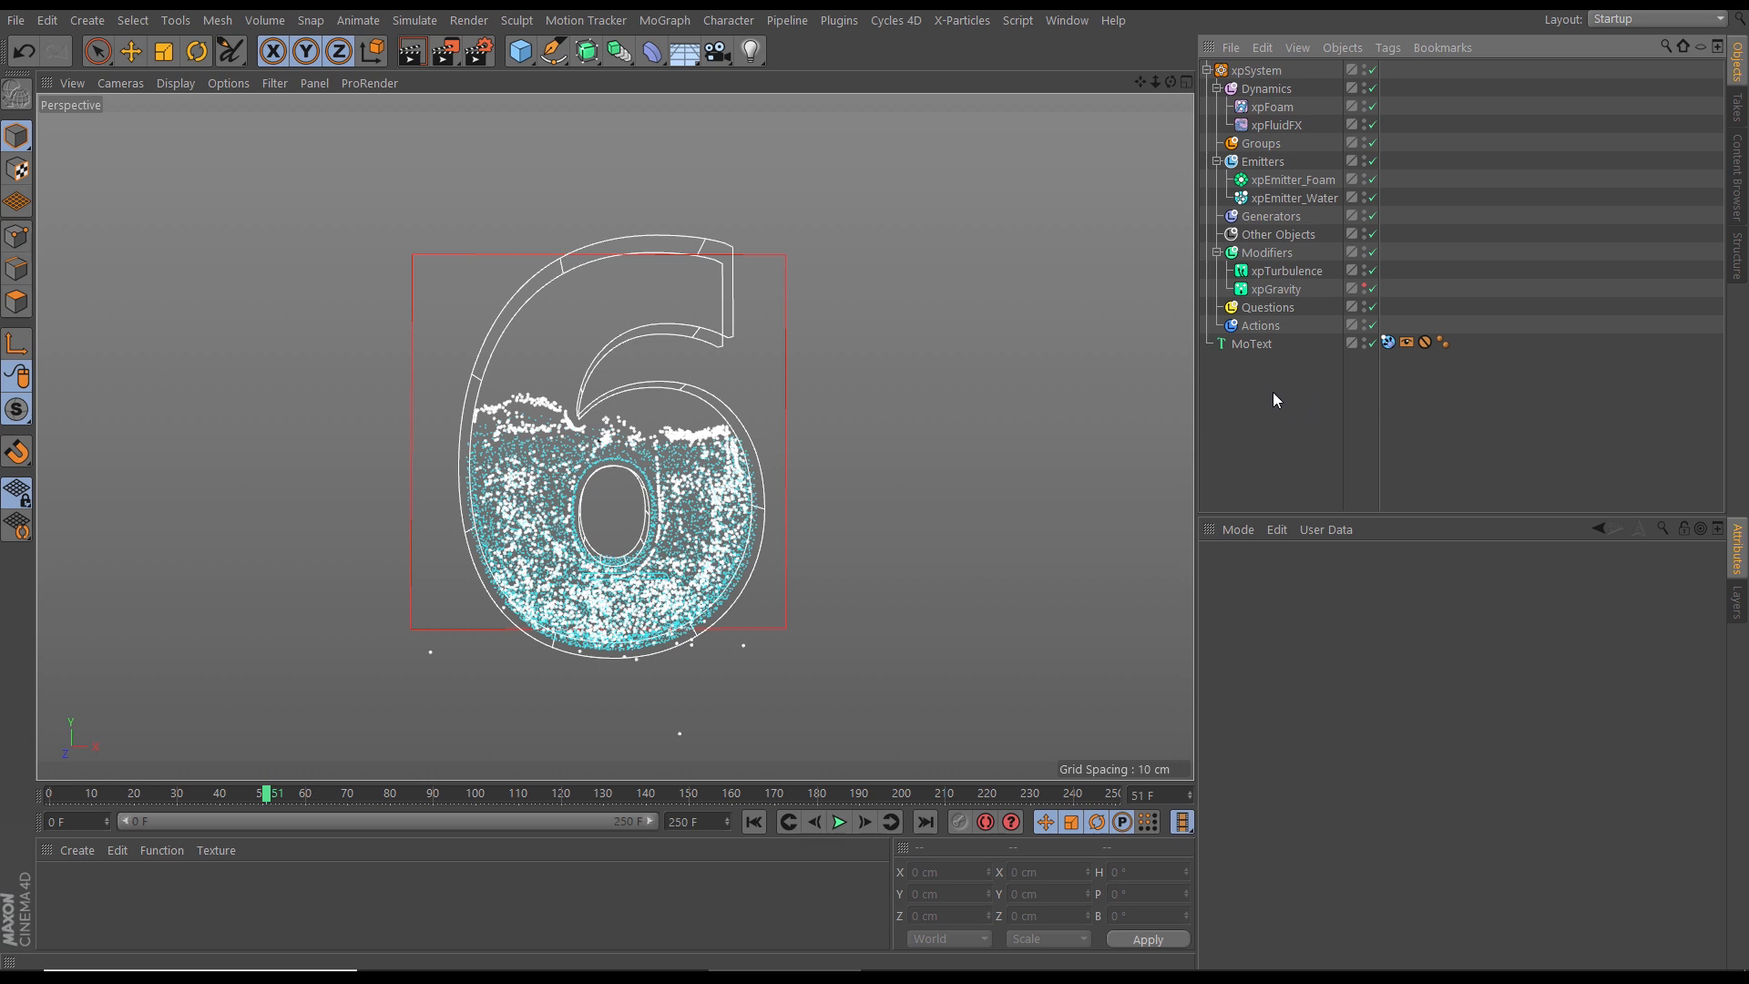
pyautogui.click(1255, 345)
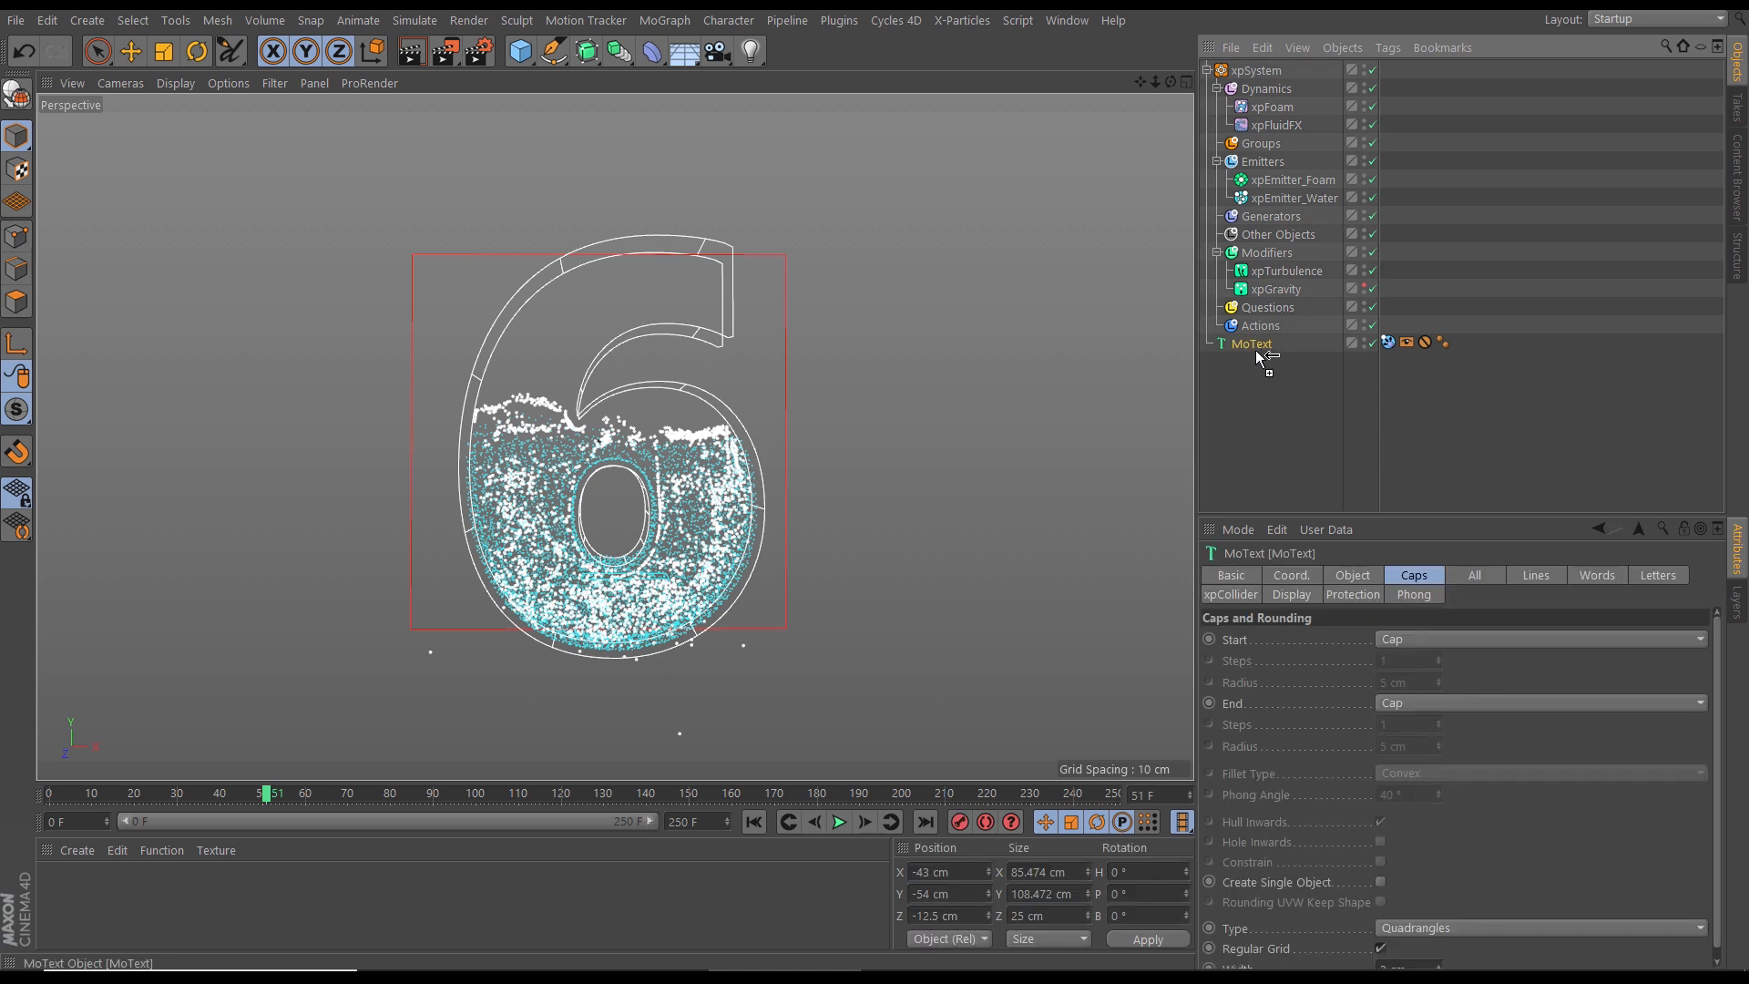
pyautogui.keyDown('ctrl'); pyautogui.moveTo(1255, 346); pyautogui.dragTo(1270, 400); pyautogui.keyUp('ctrl')
pyautogui.click(1262, 395)
pyautogui.click(1269, 365)
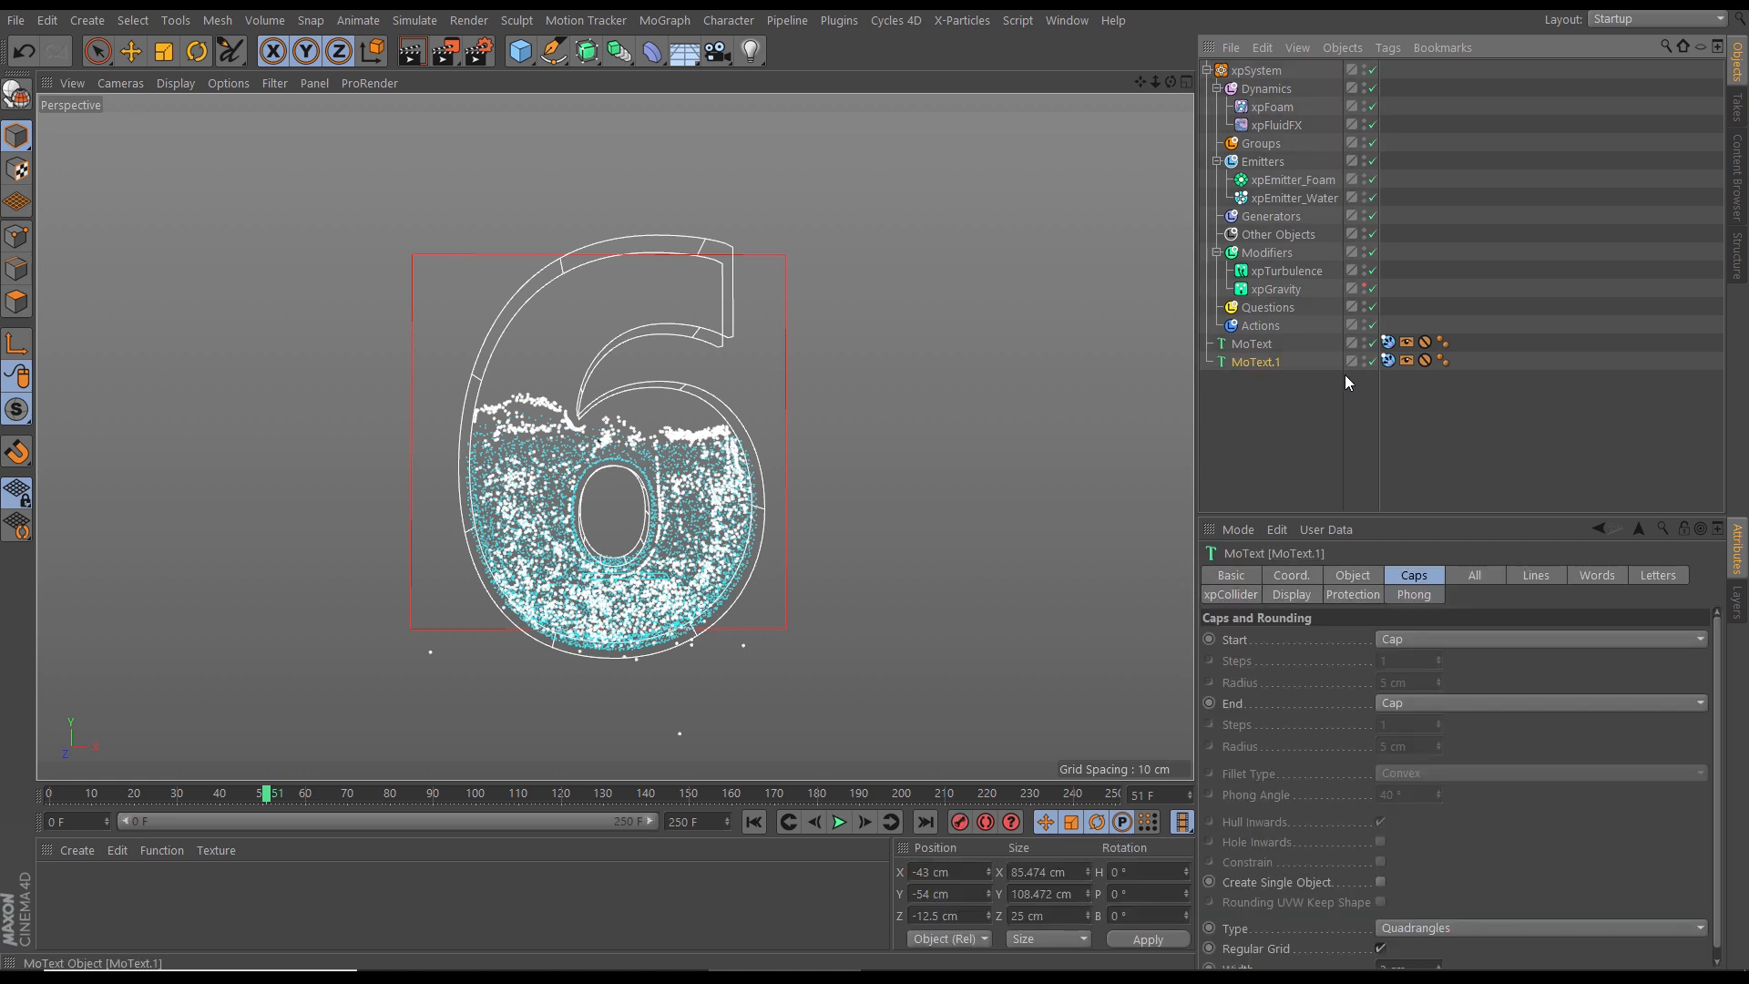
# Step: Delete the xpCollider tag from the duplicated text and rename the copy MoText_KILL
pyautogui.click(1389, 360)
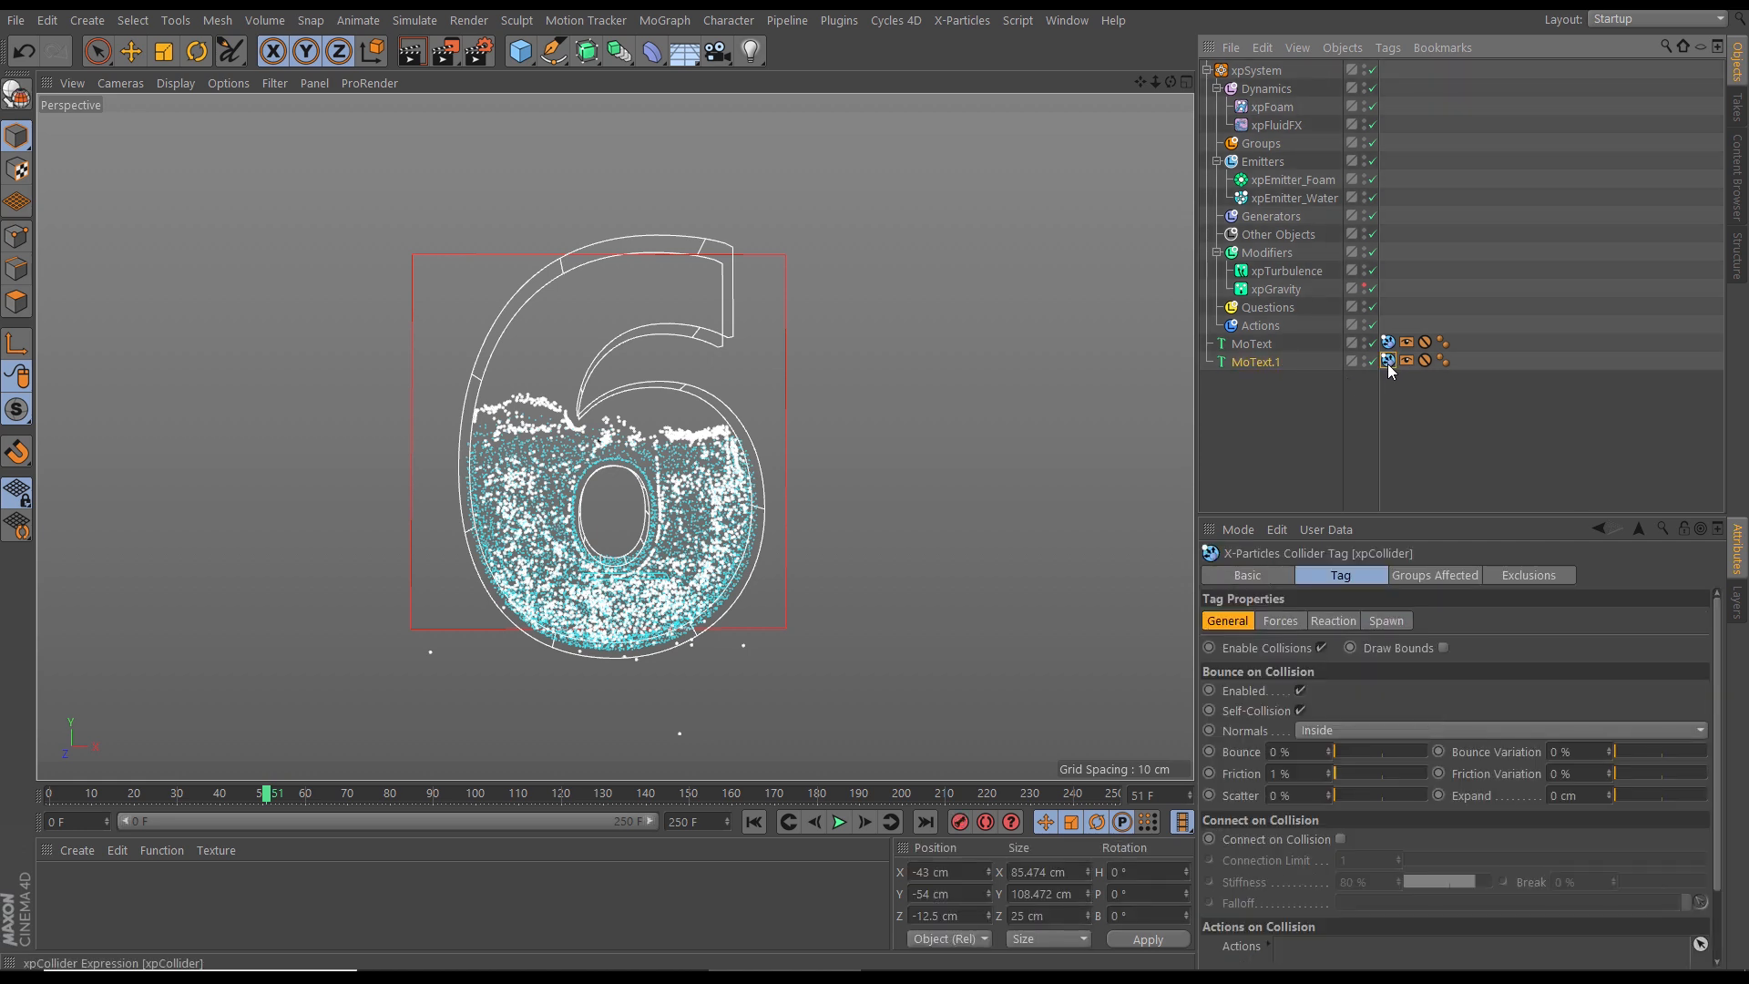
pyautogui.press('Delete')
pyautogui.click(1263, 363)
pyautogui.click(1390, 636)
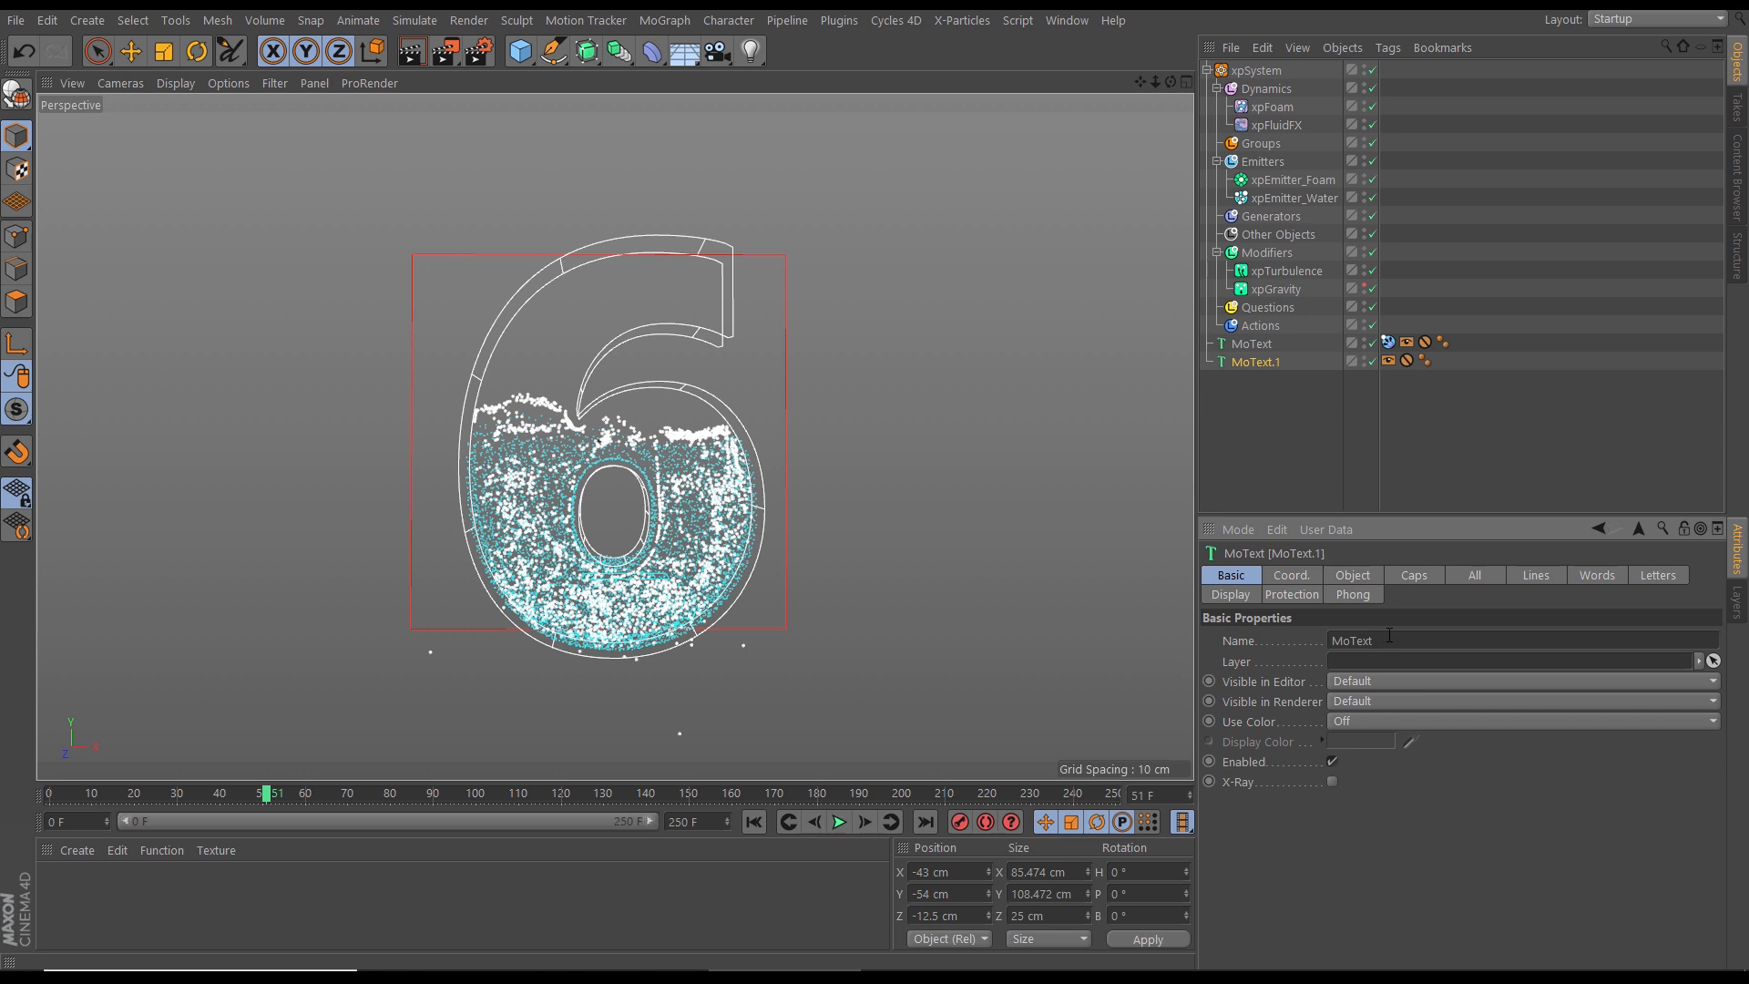
pyautogui.write('_KILL')
pyautogui.click(1230, 437)
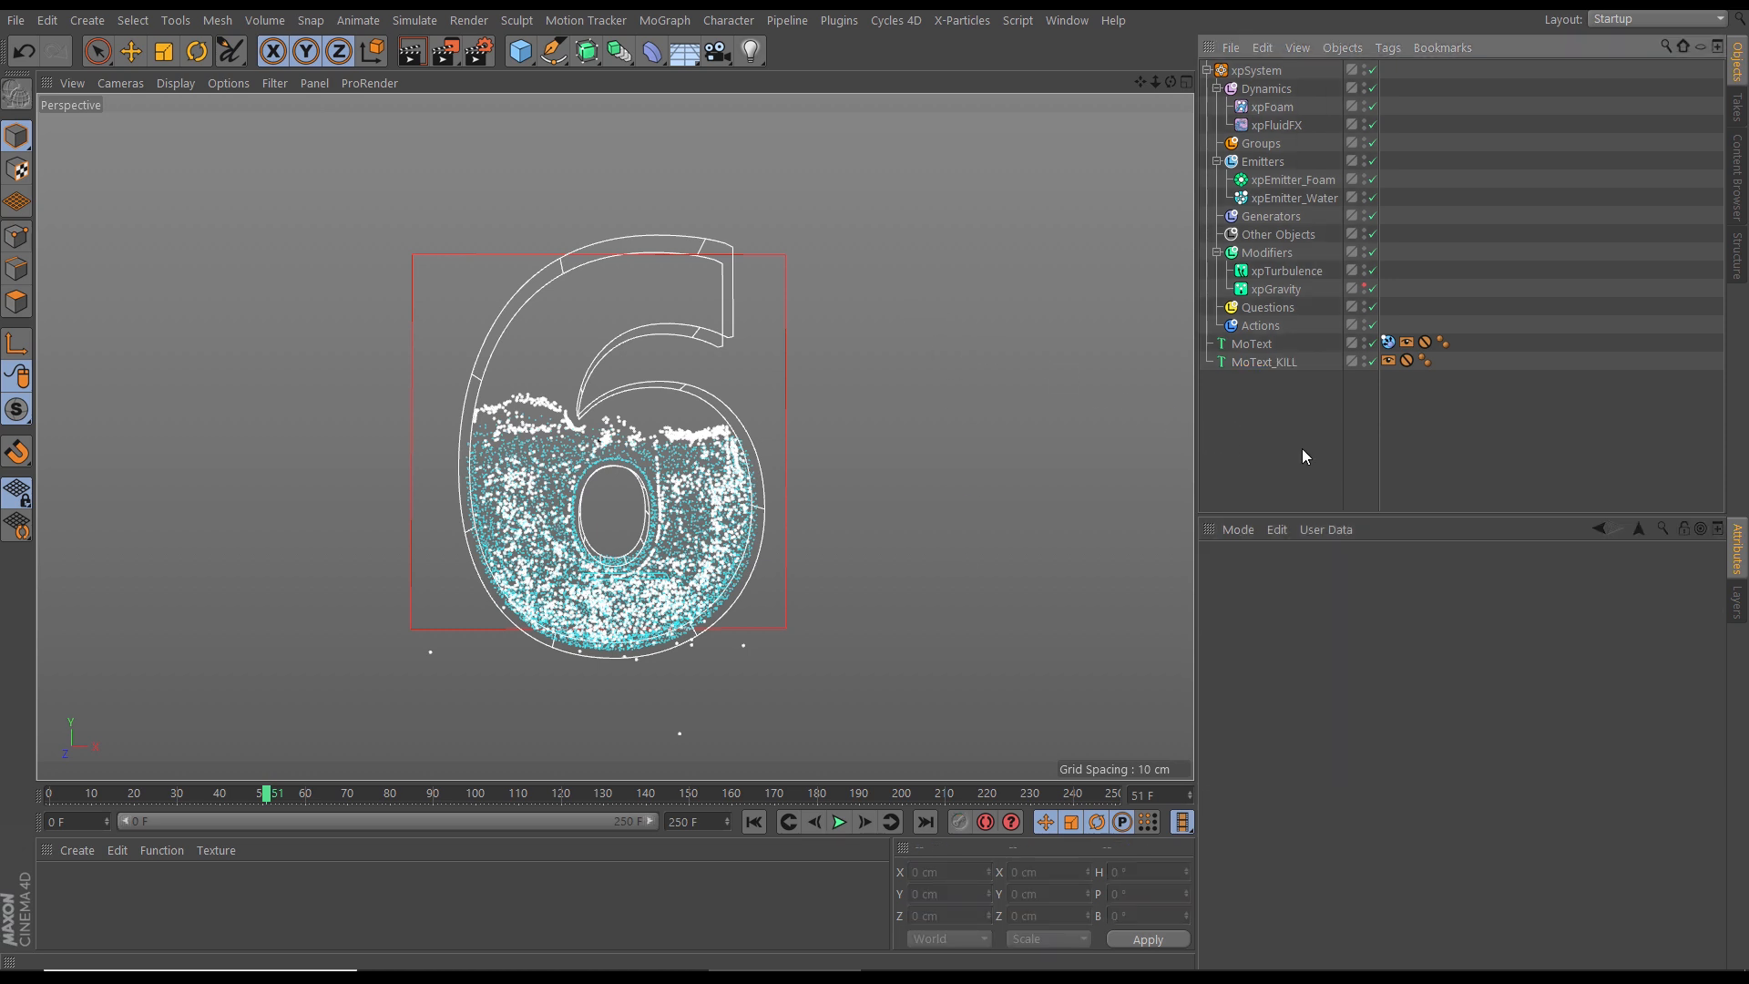
# Step: Place MoText_KILL inside a new Connect object and delete its Display tag
pyautogui.click(1258, 366)
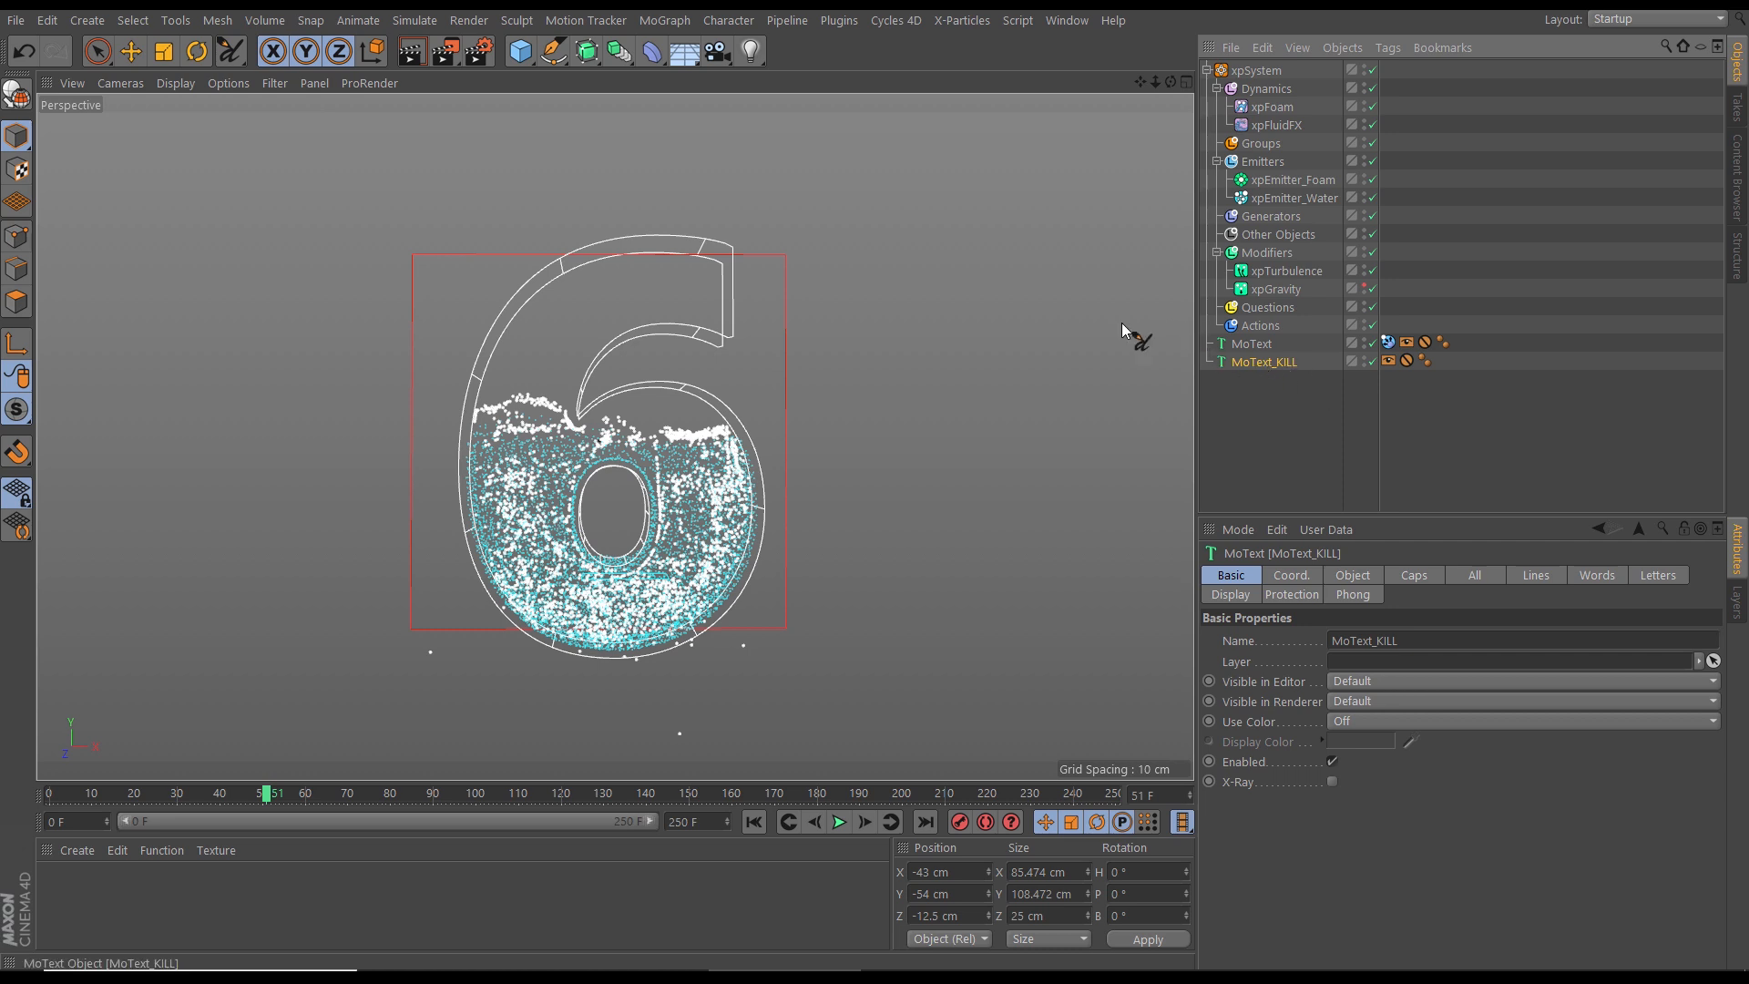
pyautogui.click(625, 60)
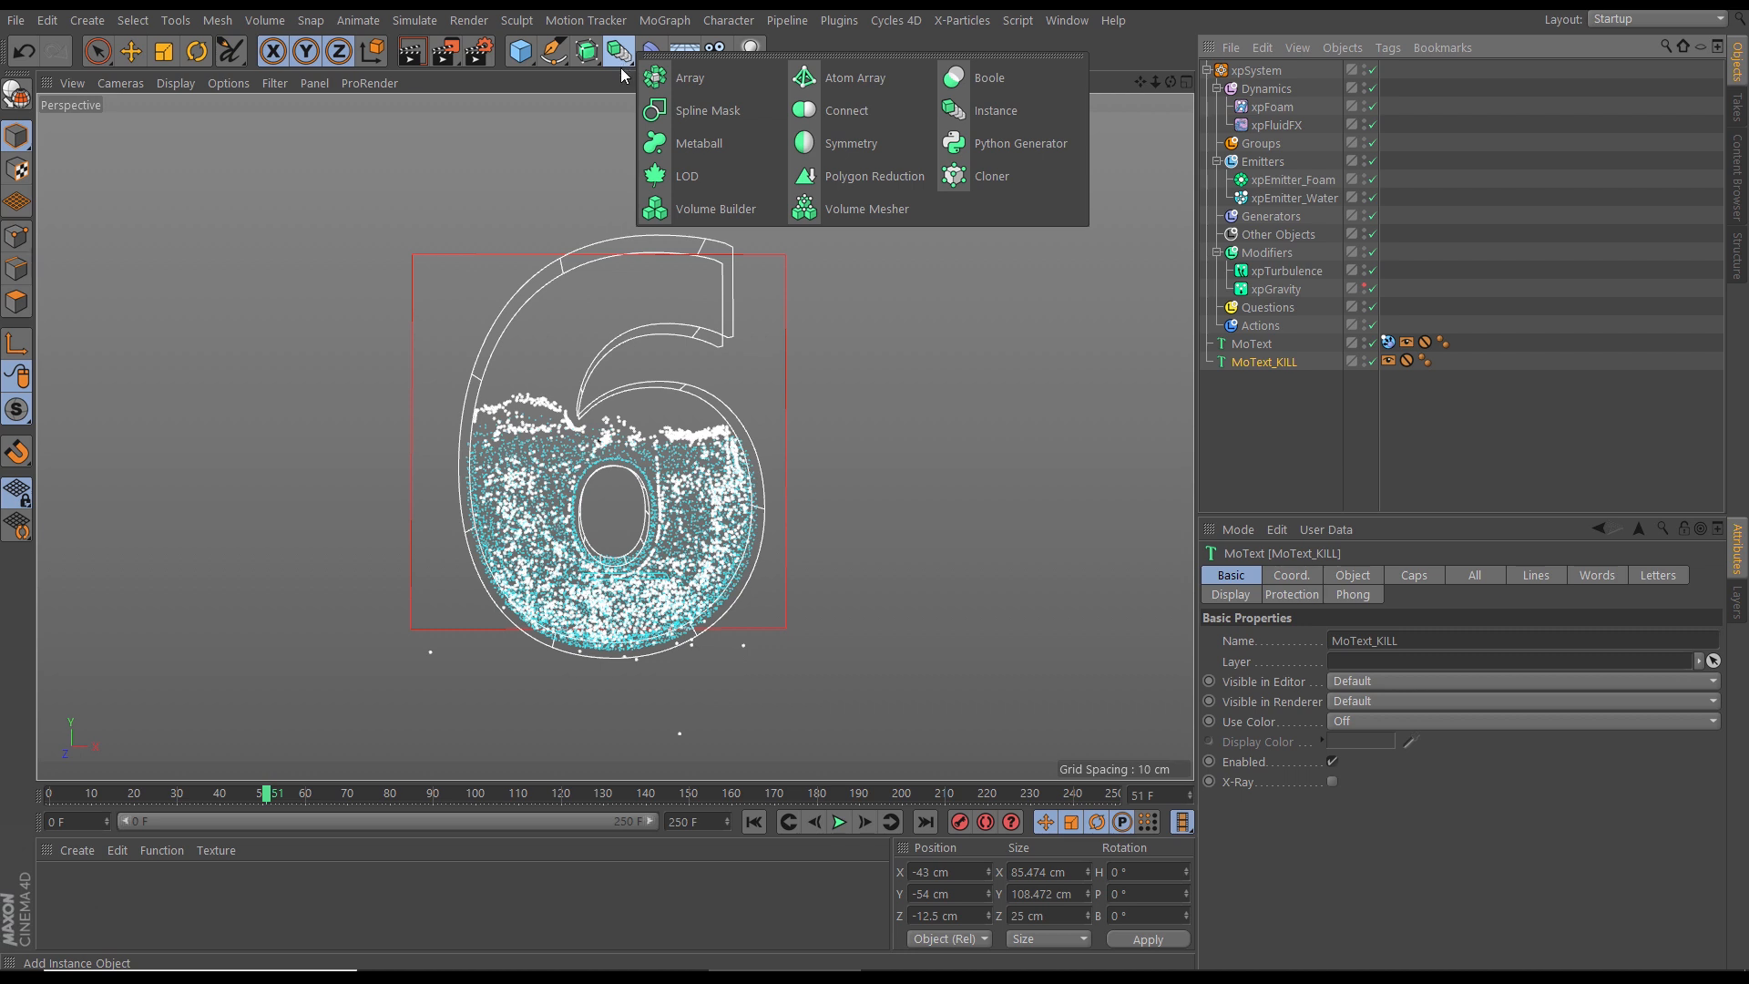
pyautogui.click(838, 117)
pyautogui.moveTo(1229, 415); pyautogui.dragTo(1262, 382)
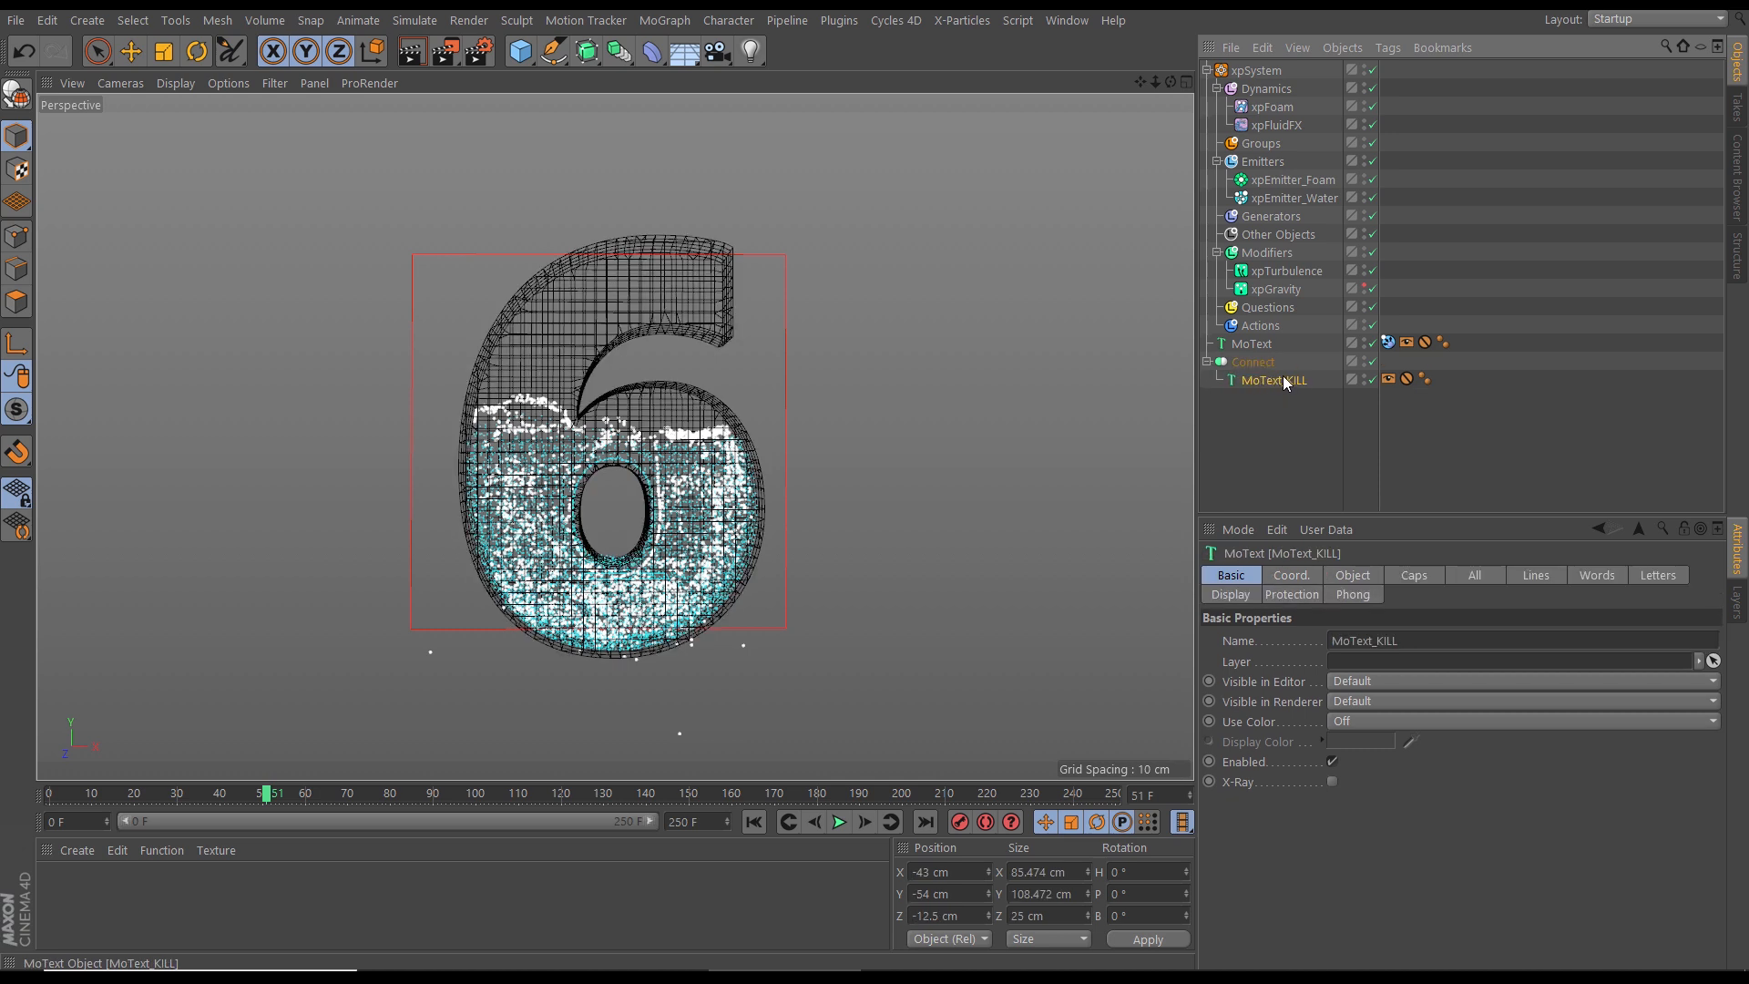
pyautogui.click(1389, 379)
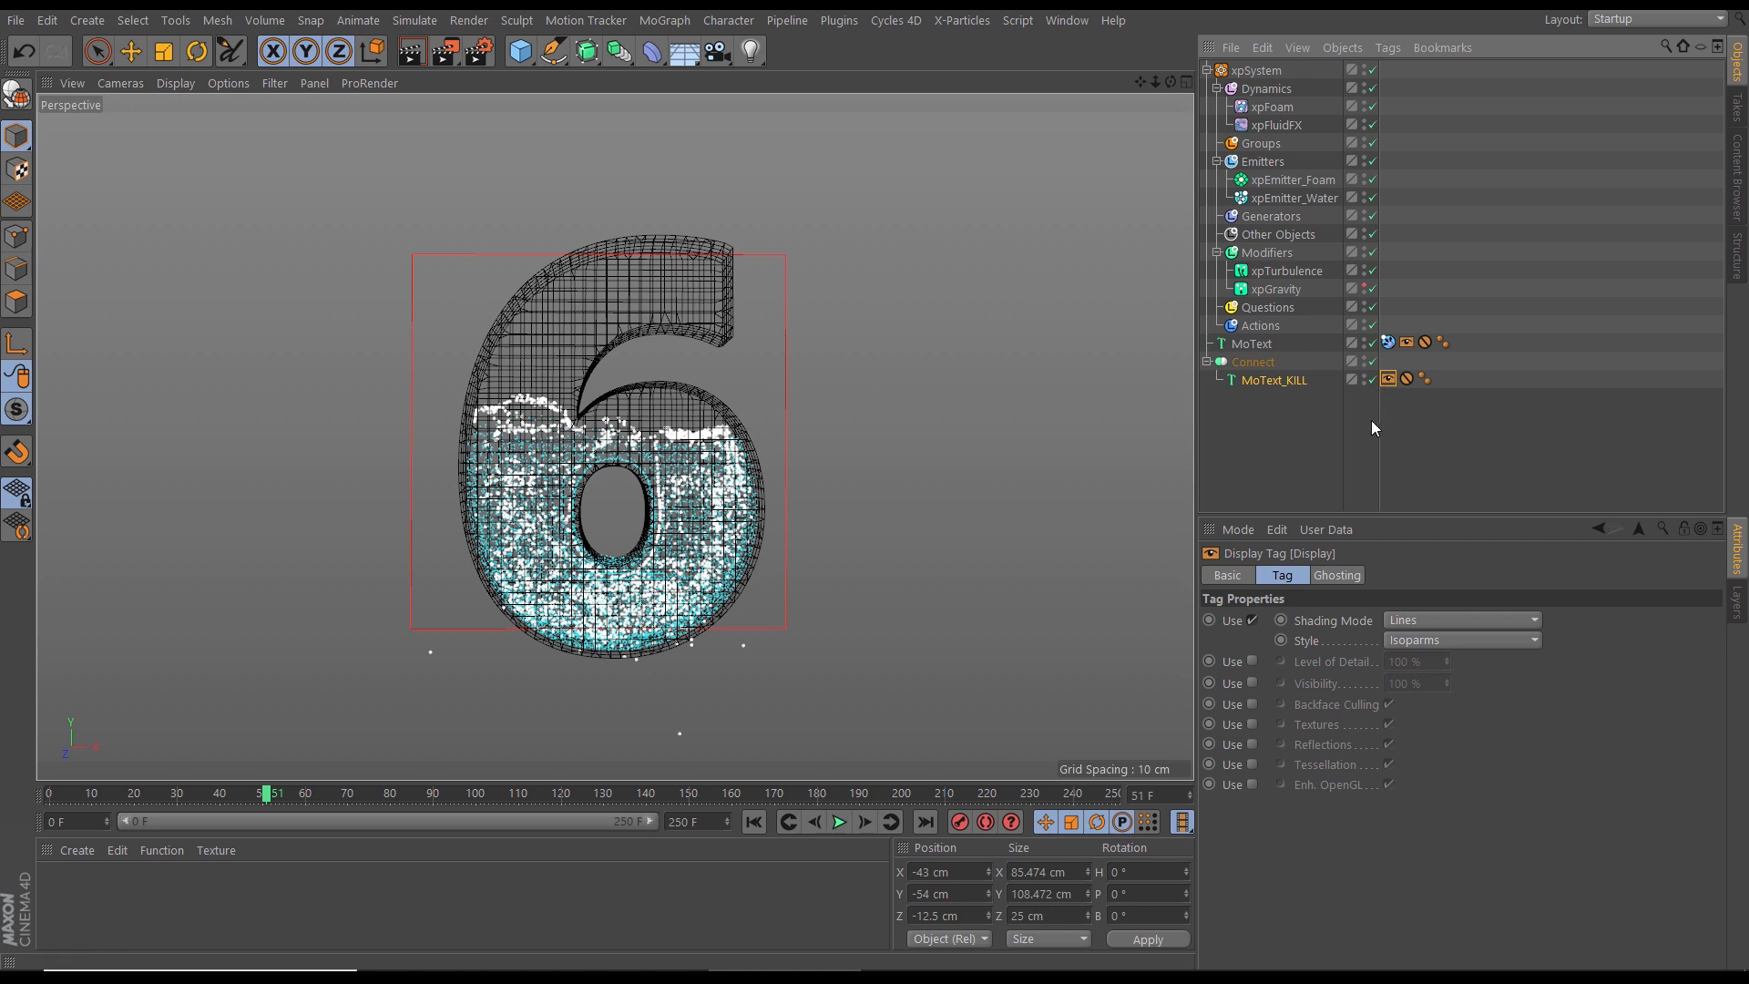
pyautogui.press('Delete')
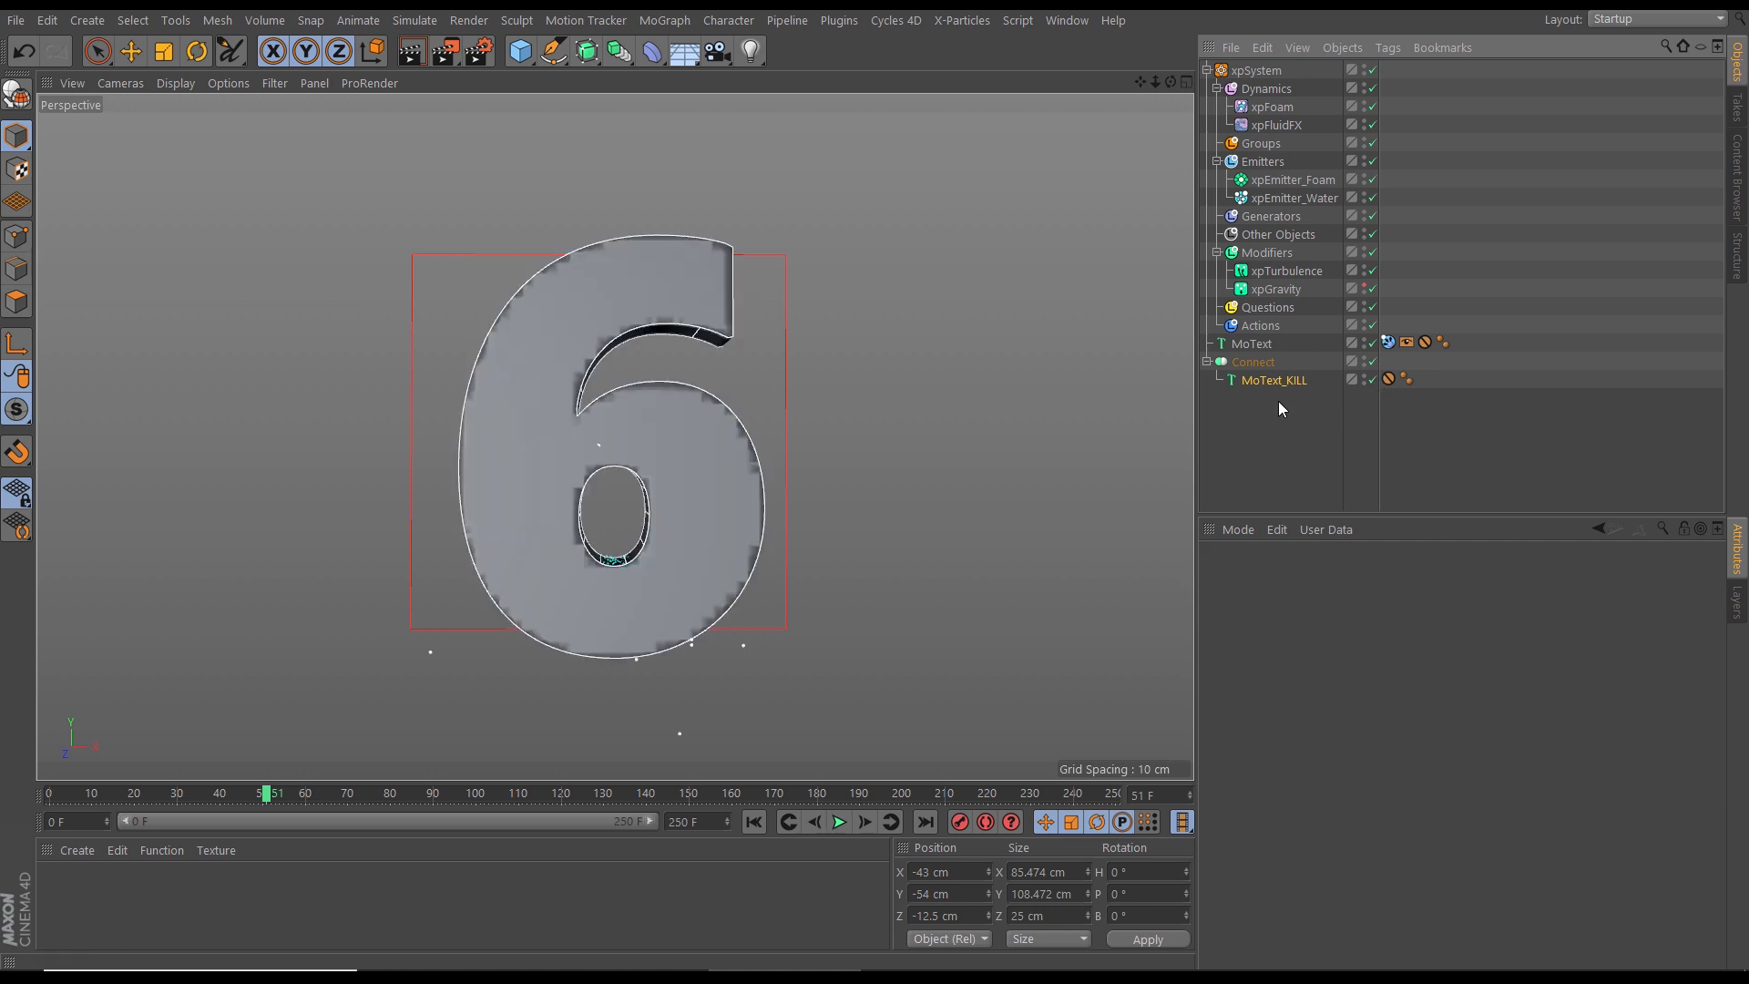
# Step: Collapse the Connect object and hide it in both the editor and the renderer
pyautogui.click(1258, 363)
pyautogui.click(1207, 363)
pyautogui.click(1364, 359)
pyautogui.click(1364, 364)
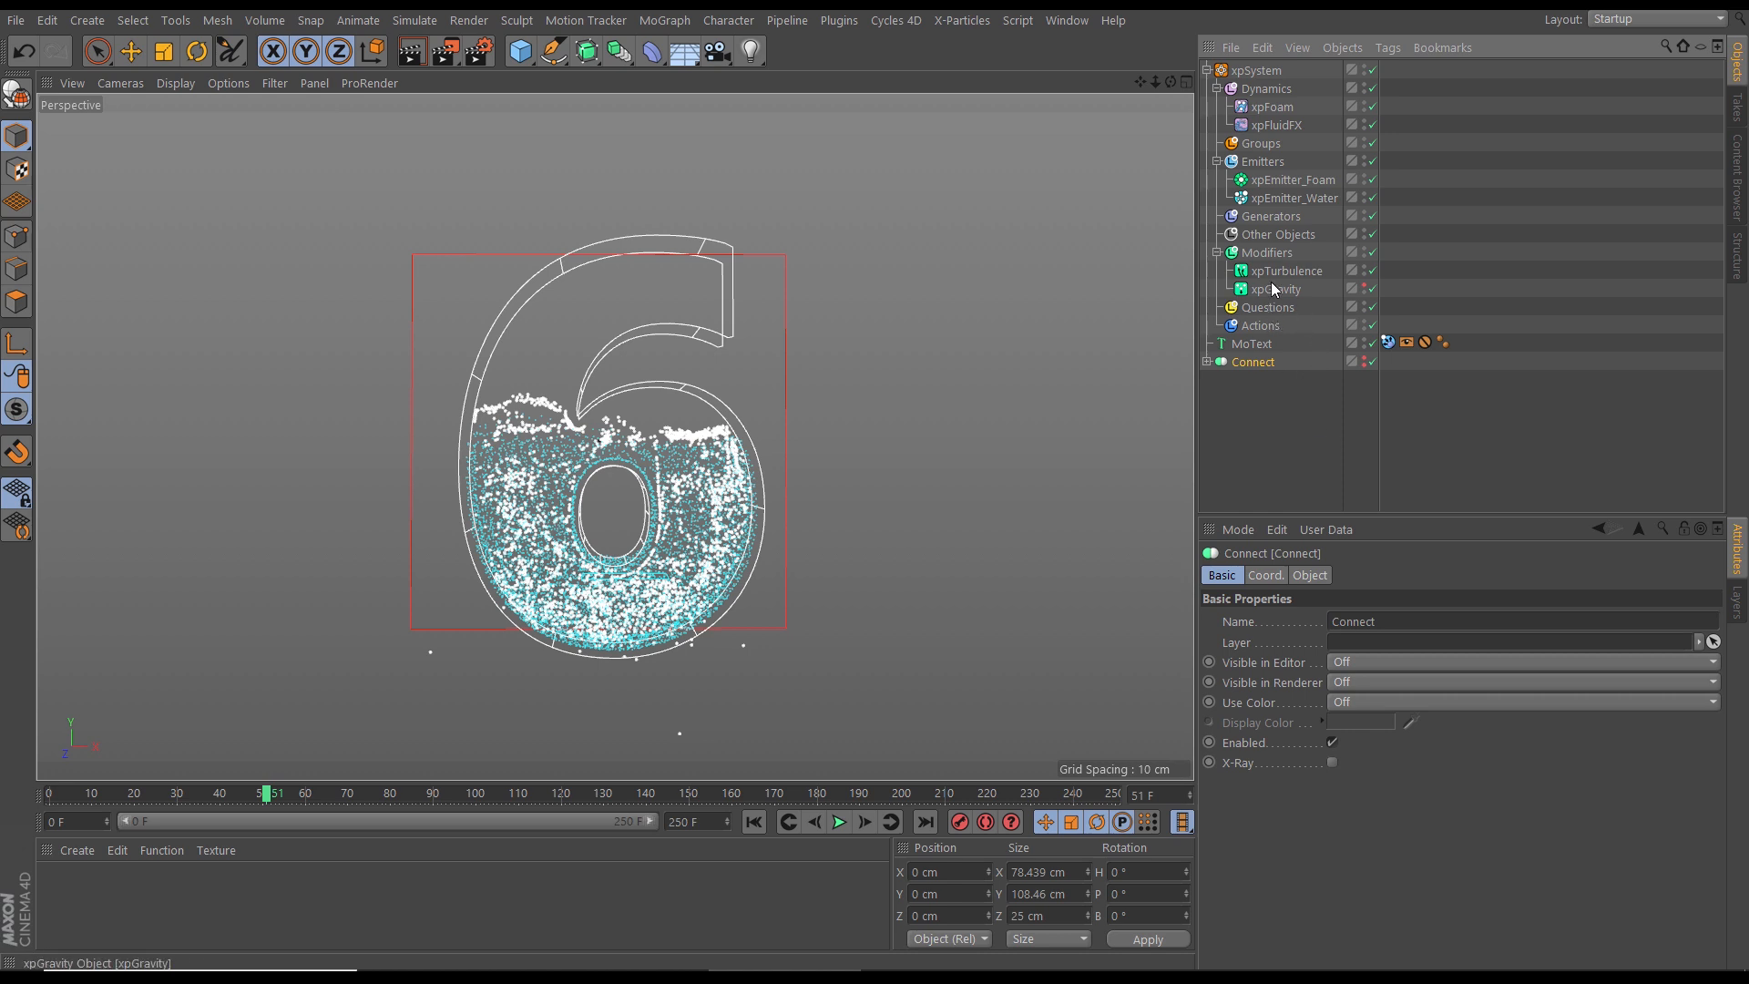
# Step: Add an xpKill control modifier from the Modifiers folder of the X-Particles system
pyautogui.click(1280, 255)
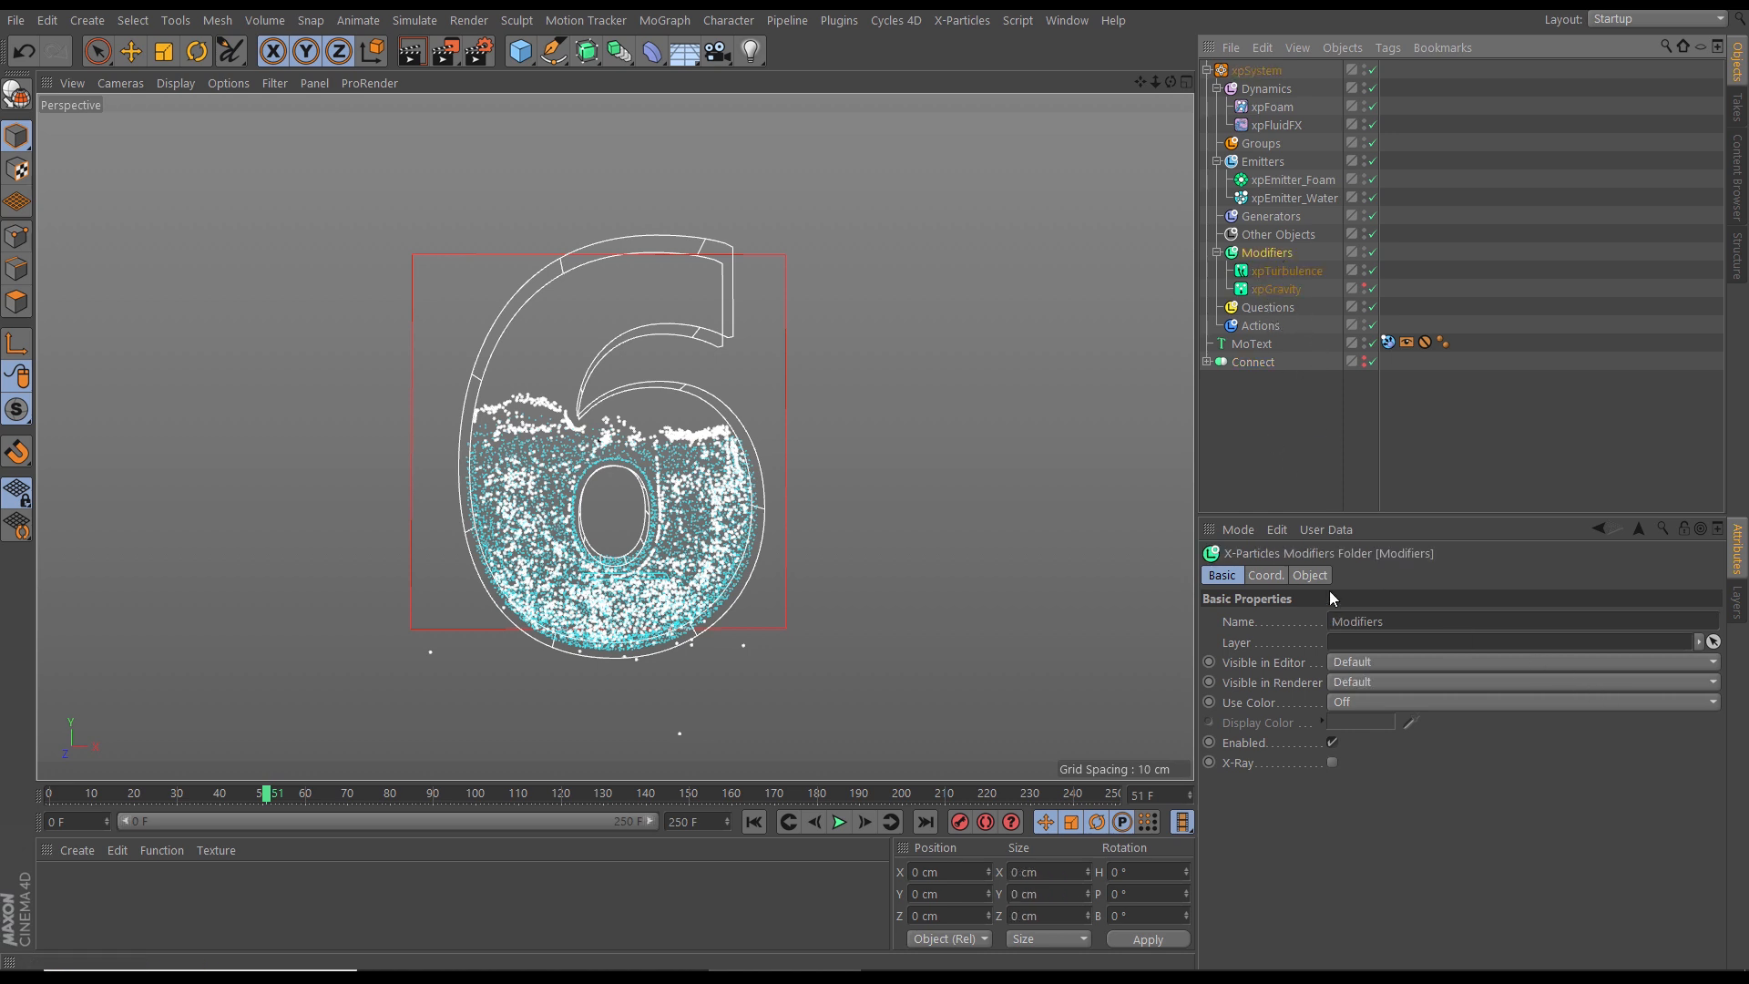
pyautogui.click(1308, 576)
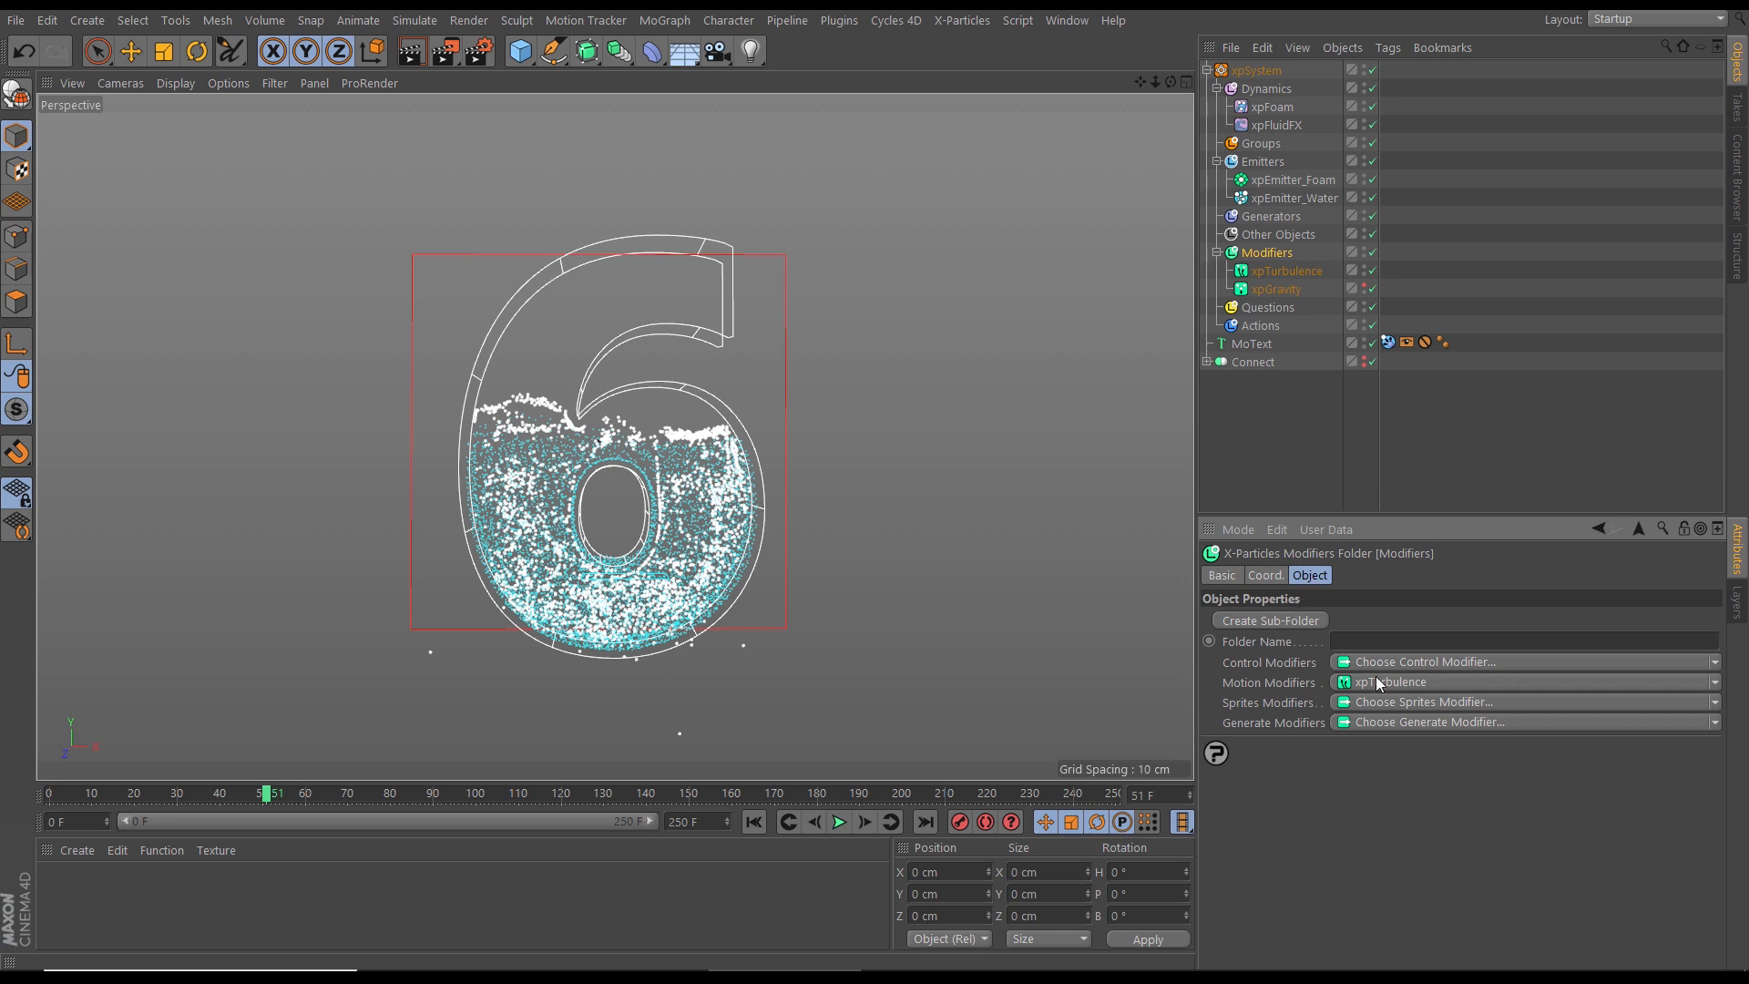
pyautogui.click(1715, 662)
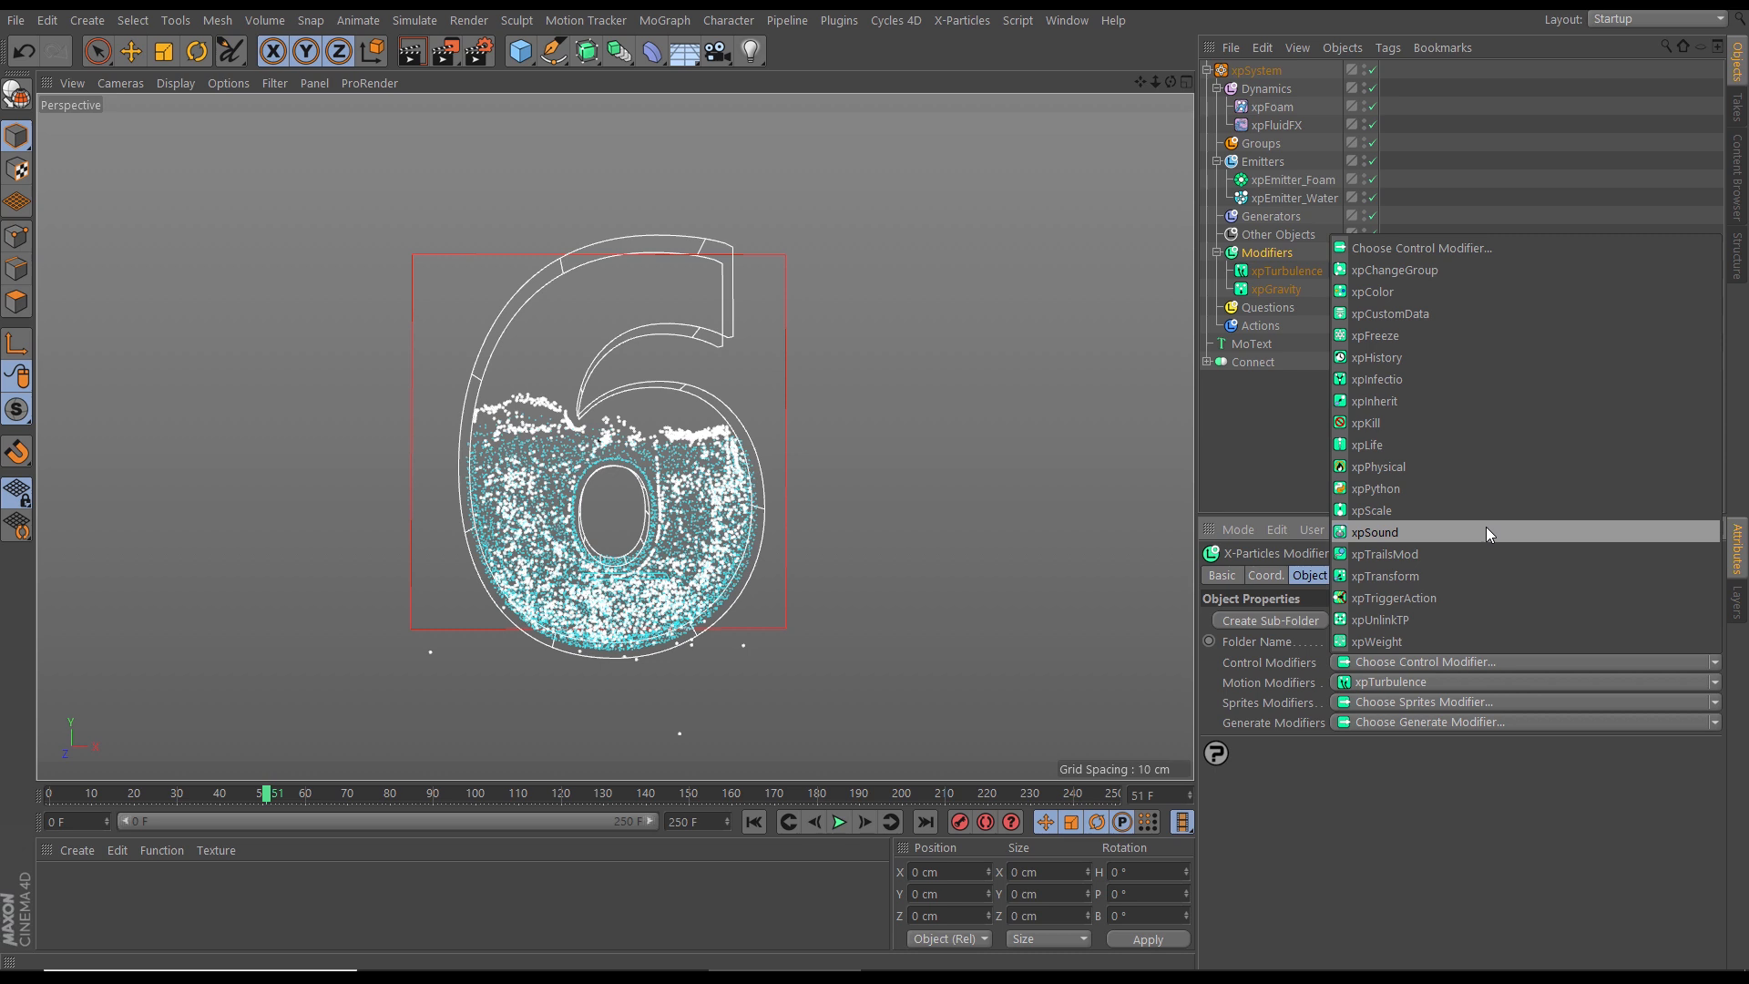
pyautogui.click(1365, 423)
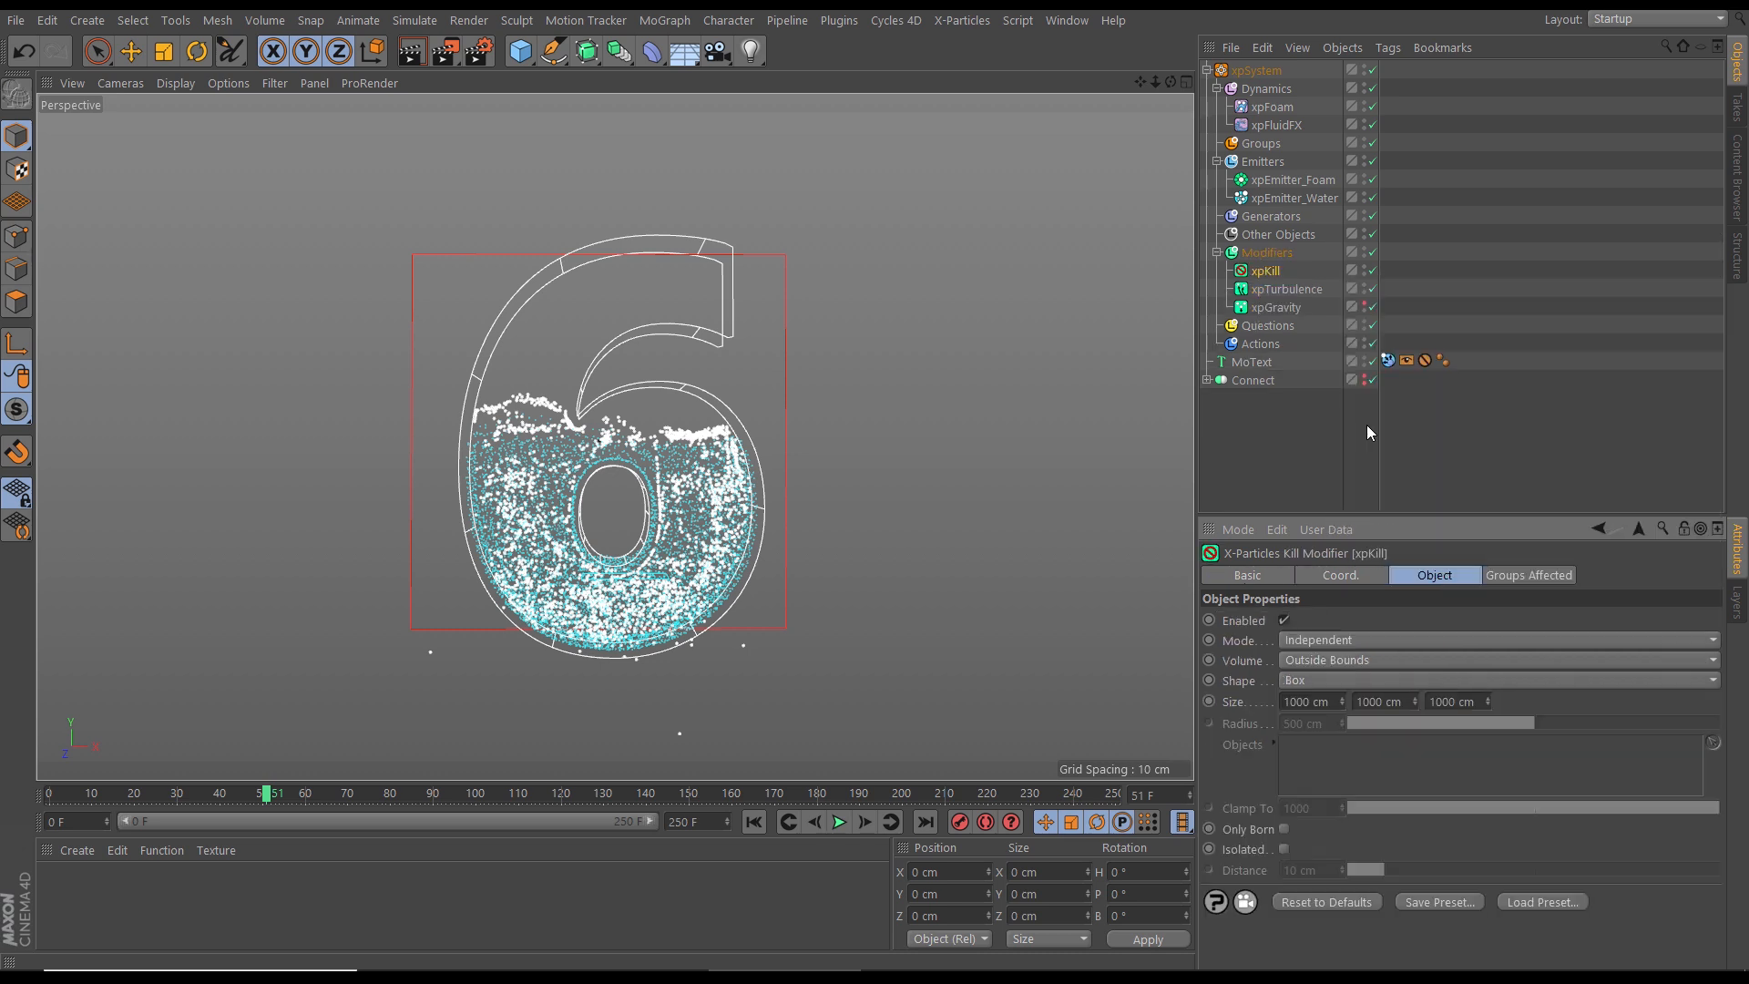
# Step: Play the simulation and examine the falling particles in relation to the kill modifier's box bounds
pyautogui.scroll(-10, 742, 451)
pyautogui.scroll(3, 700, 425)
pyautogui.keyDown('alt'); pyautogui.moveTo(698, 429); pyautogui.dragTo(764, 450); pyautogui.keyUp('alt')
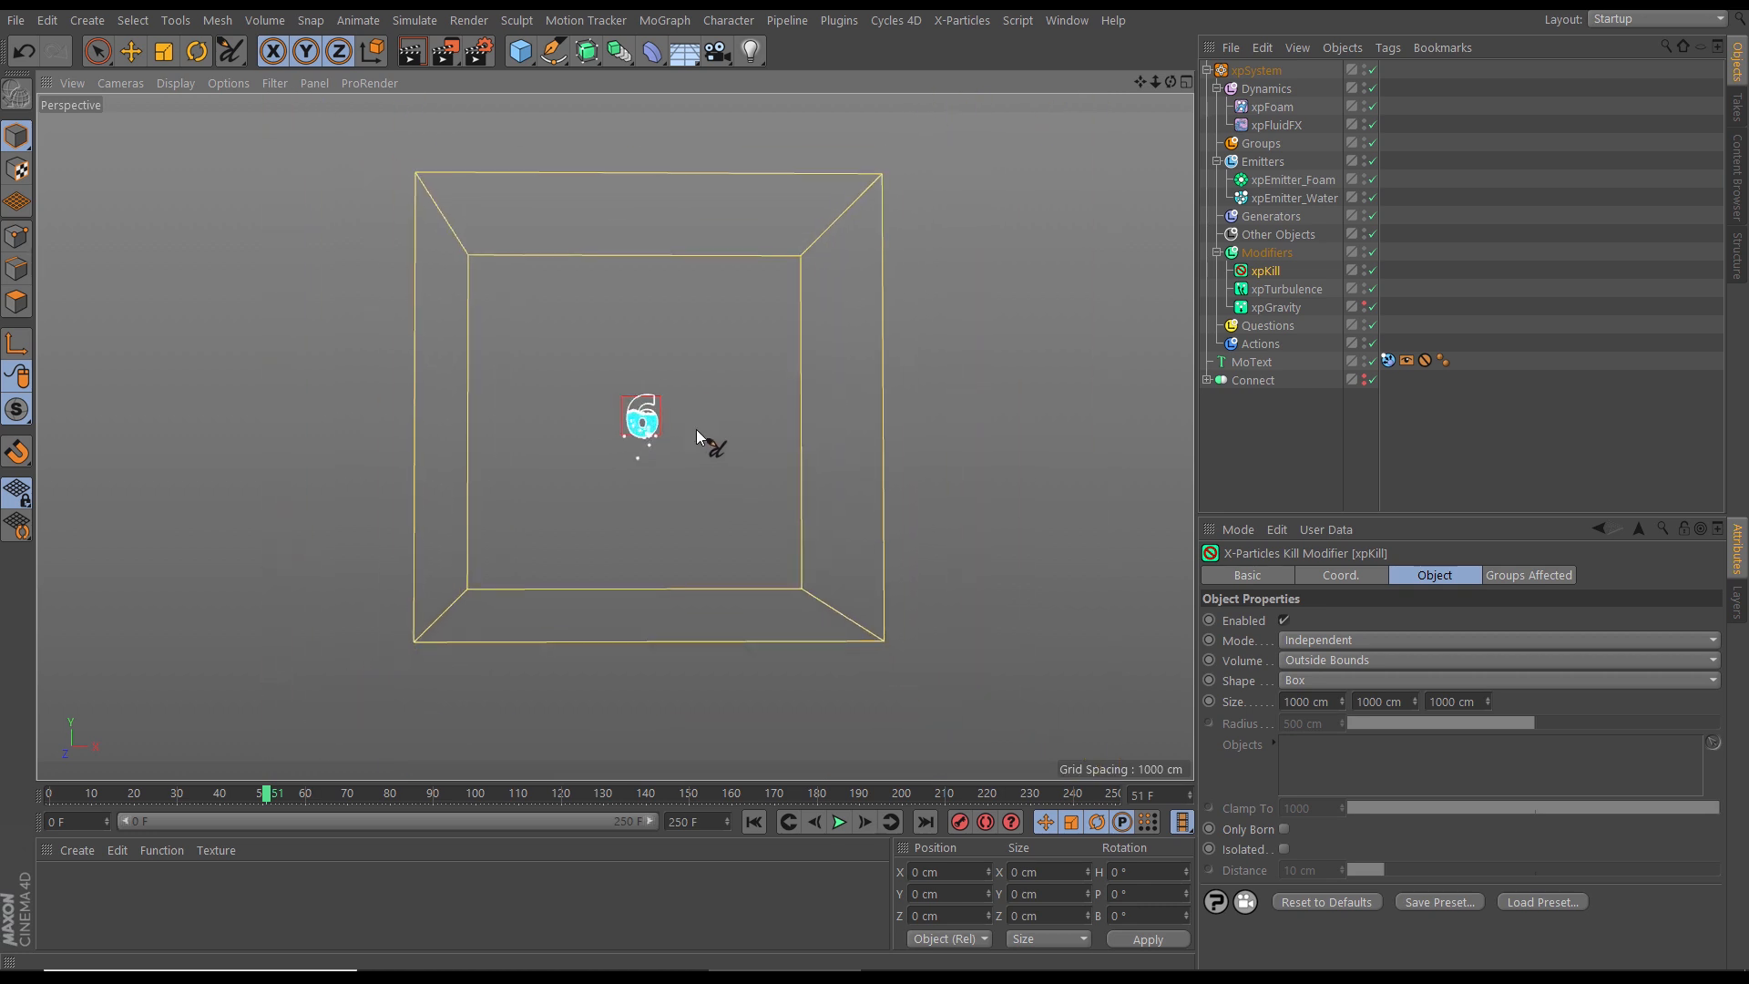
pyautogui.click(839, 822)
pyautogui.click(839, 822)
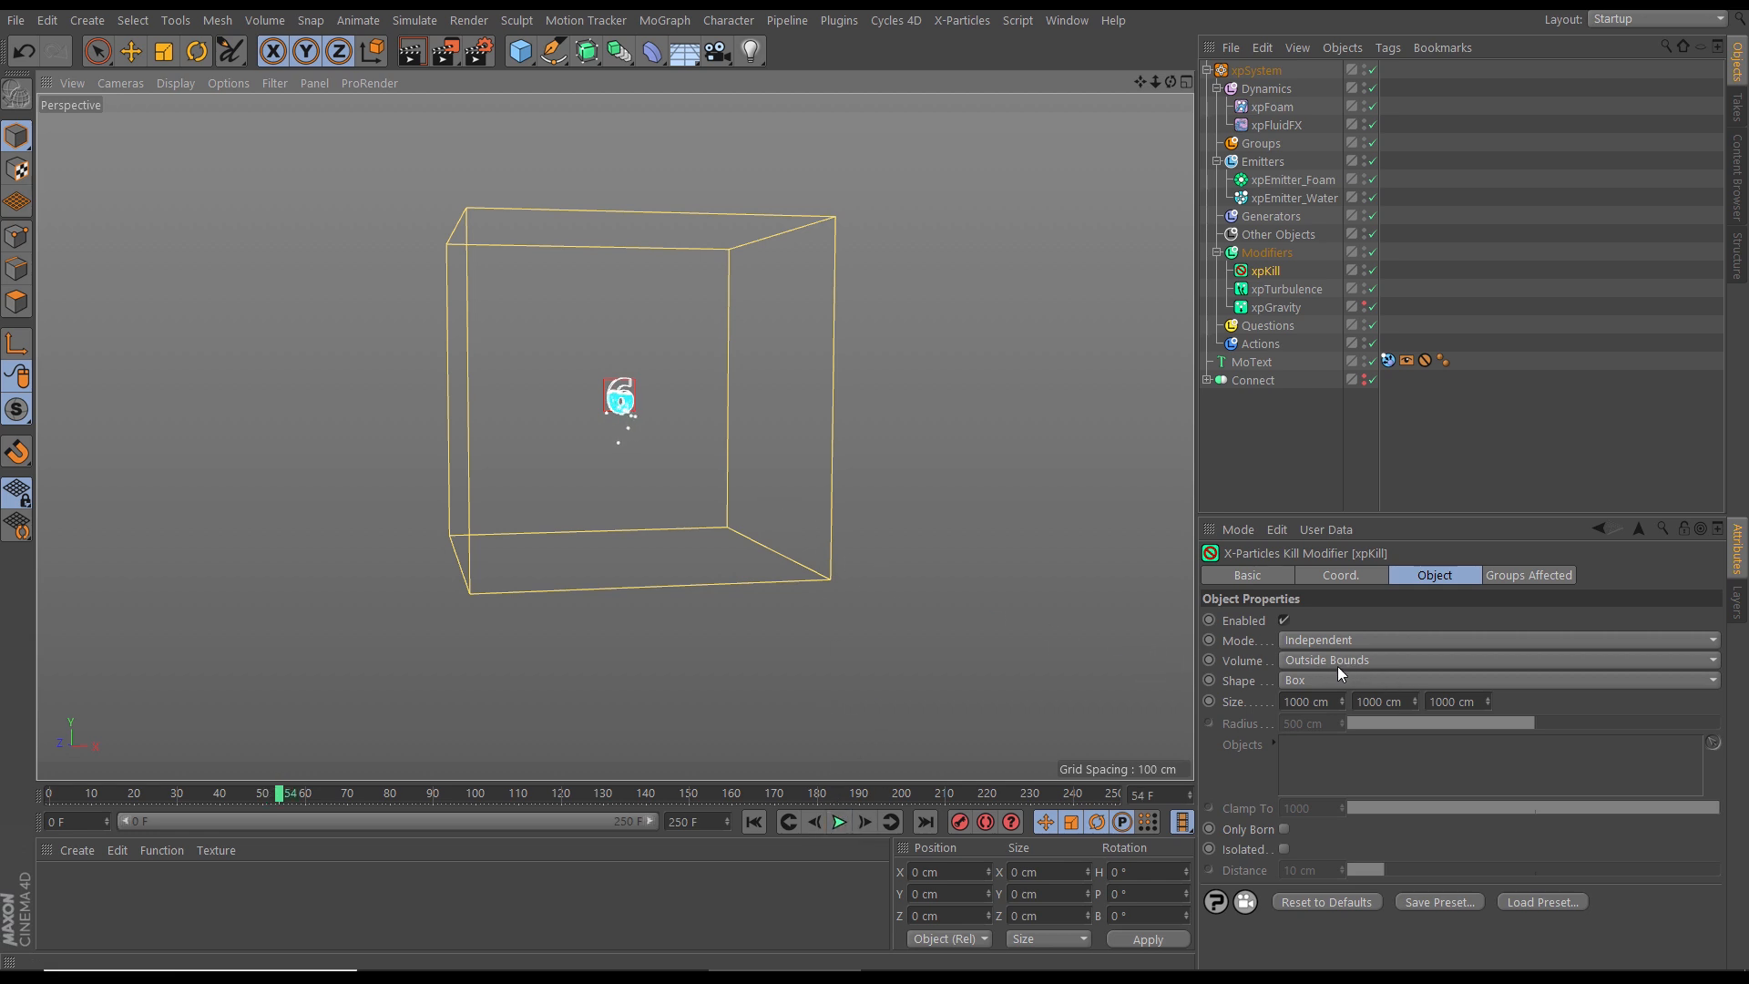
pyautogui.click(840, 822)
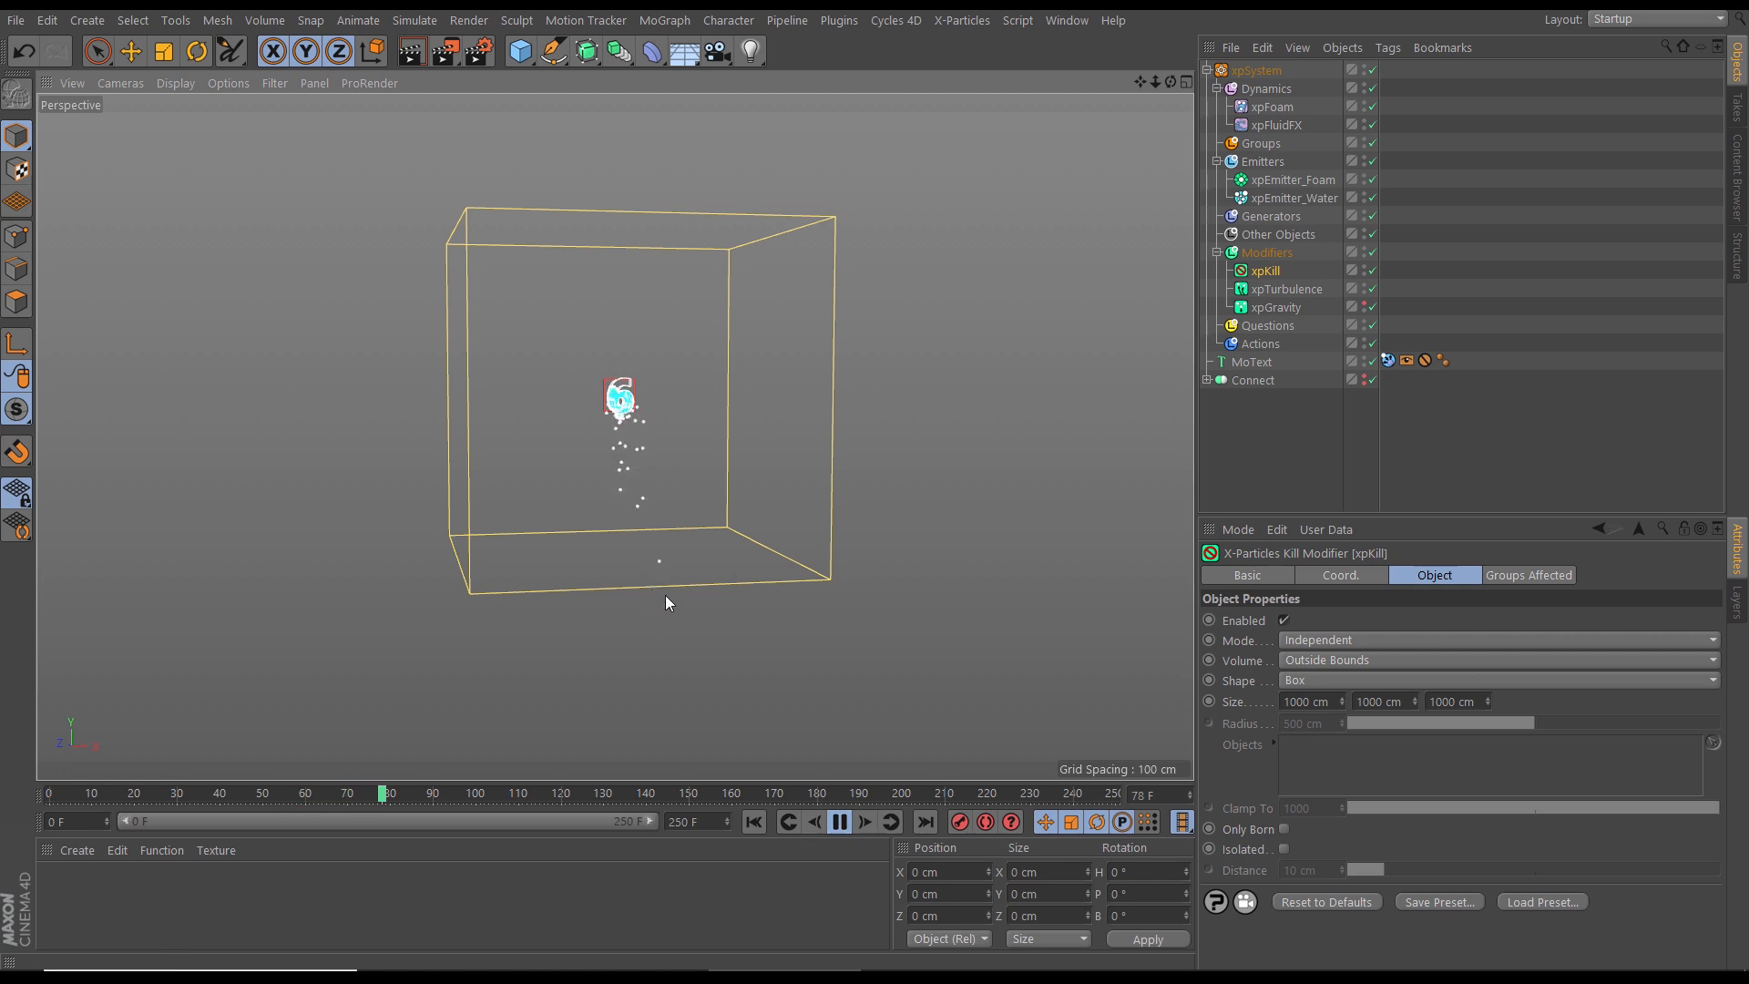
pyautogui.click(840, 823)
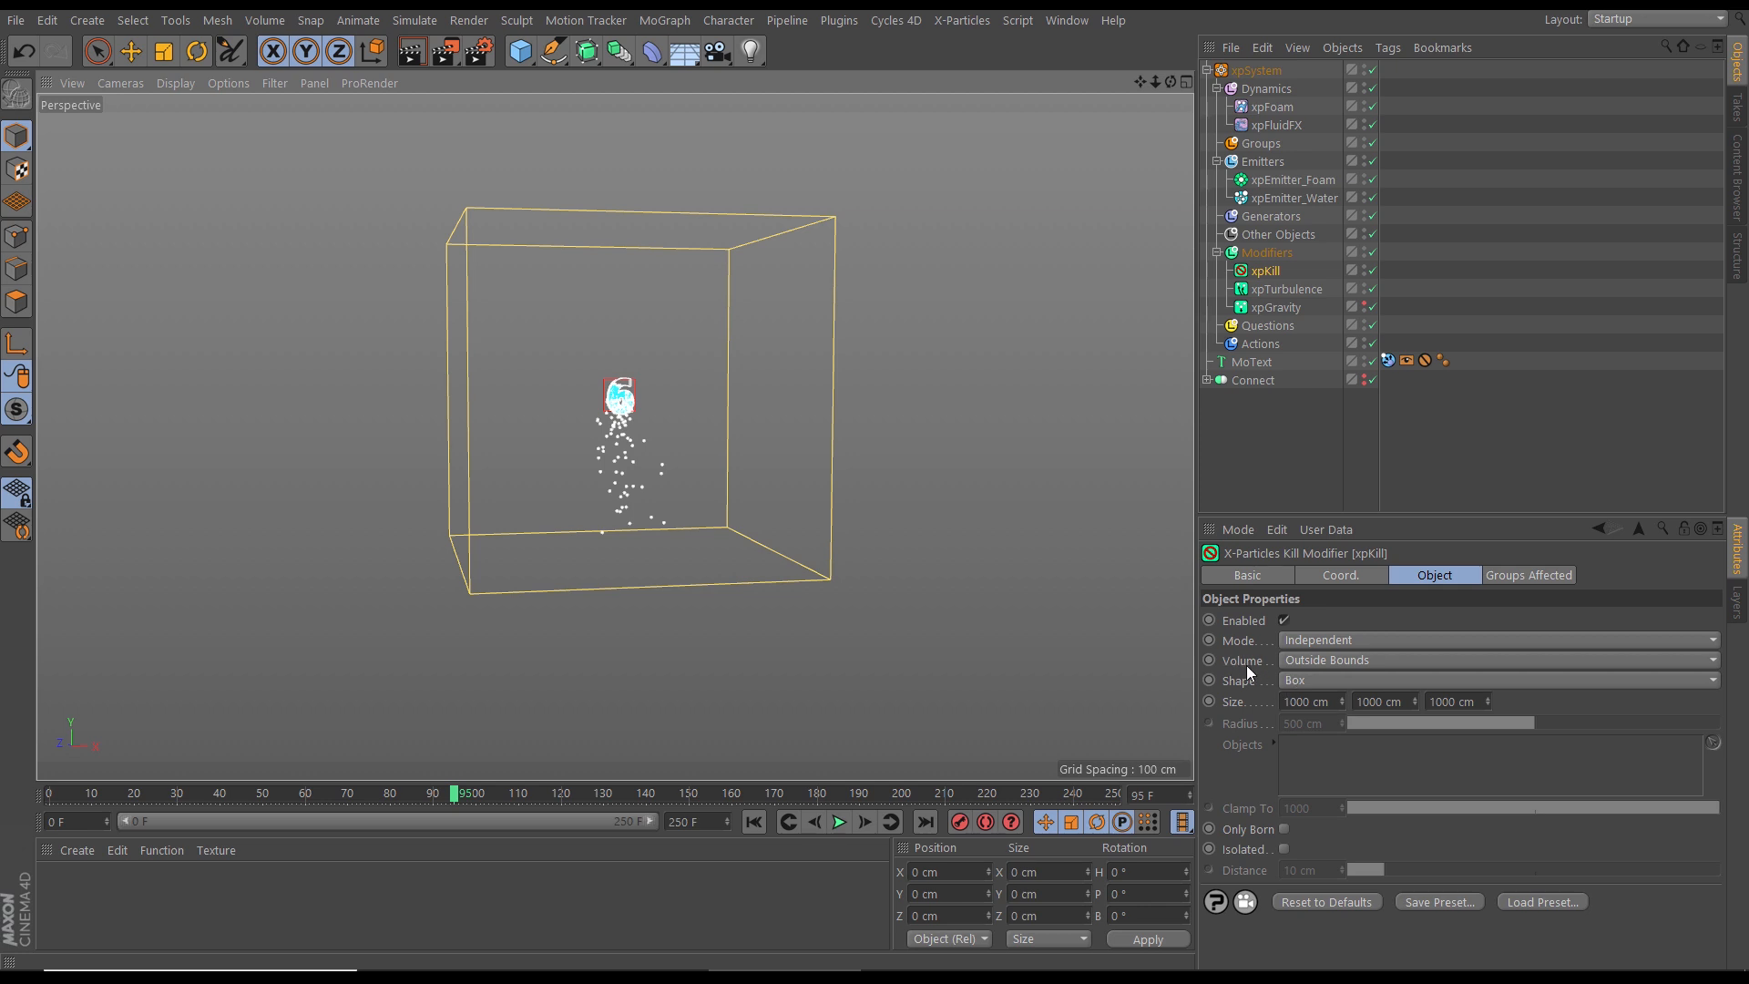
# Step: Set the xpKill volume to Objects and assign the Connect object to it
pyautogui.click(1319, 660)
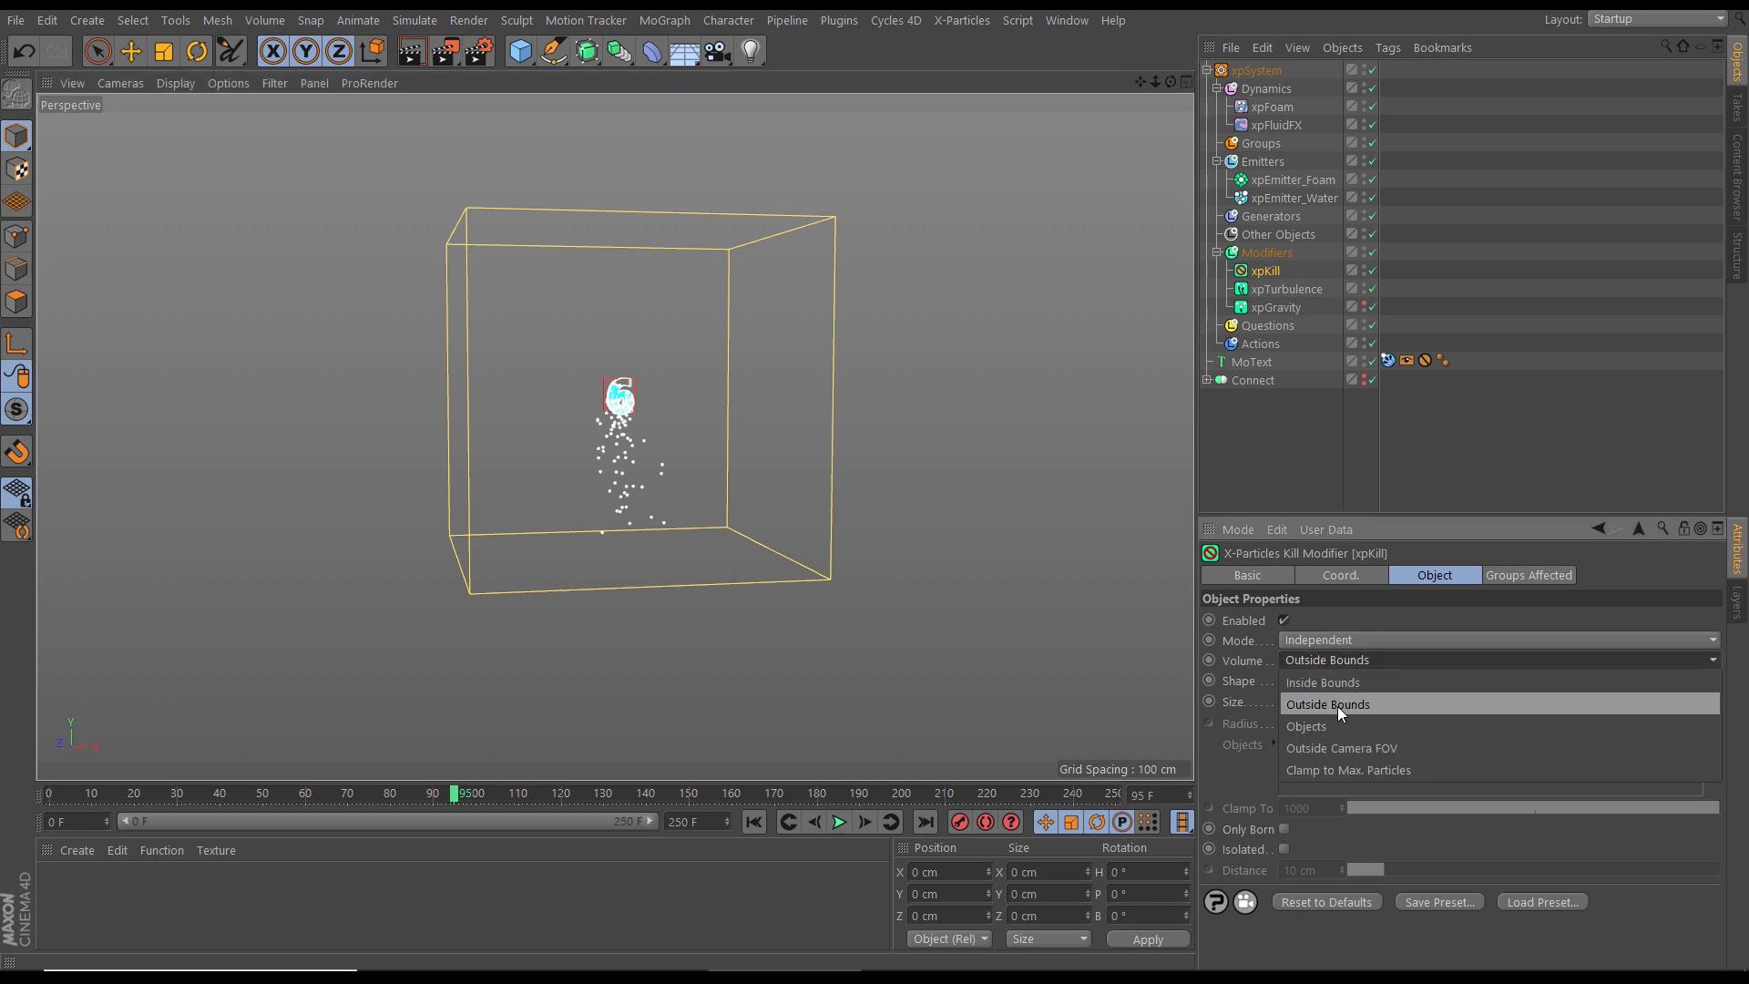
pyautogui.click(1320, 726)
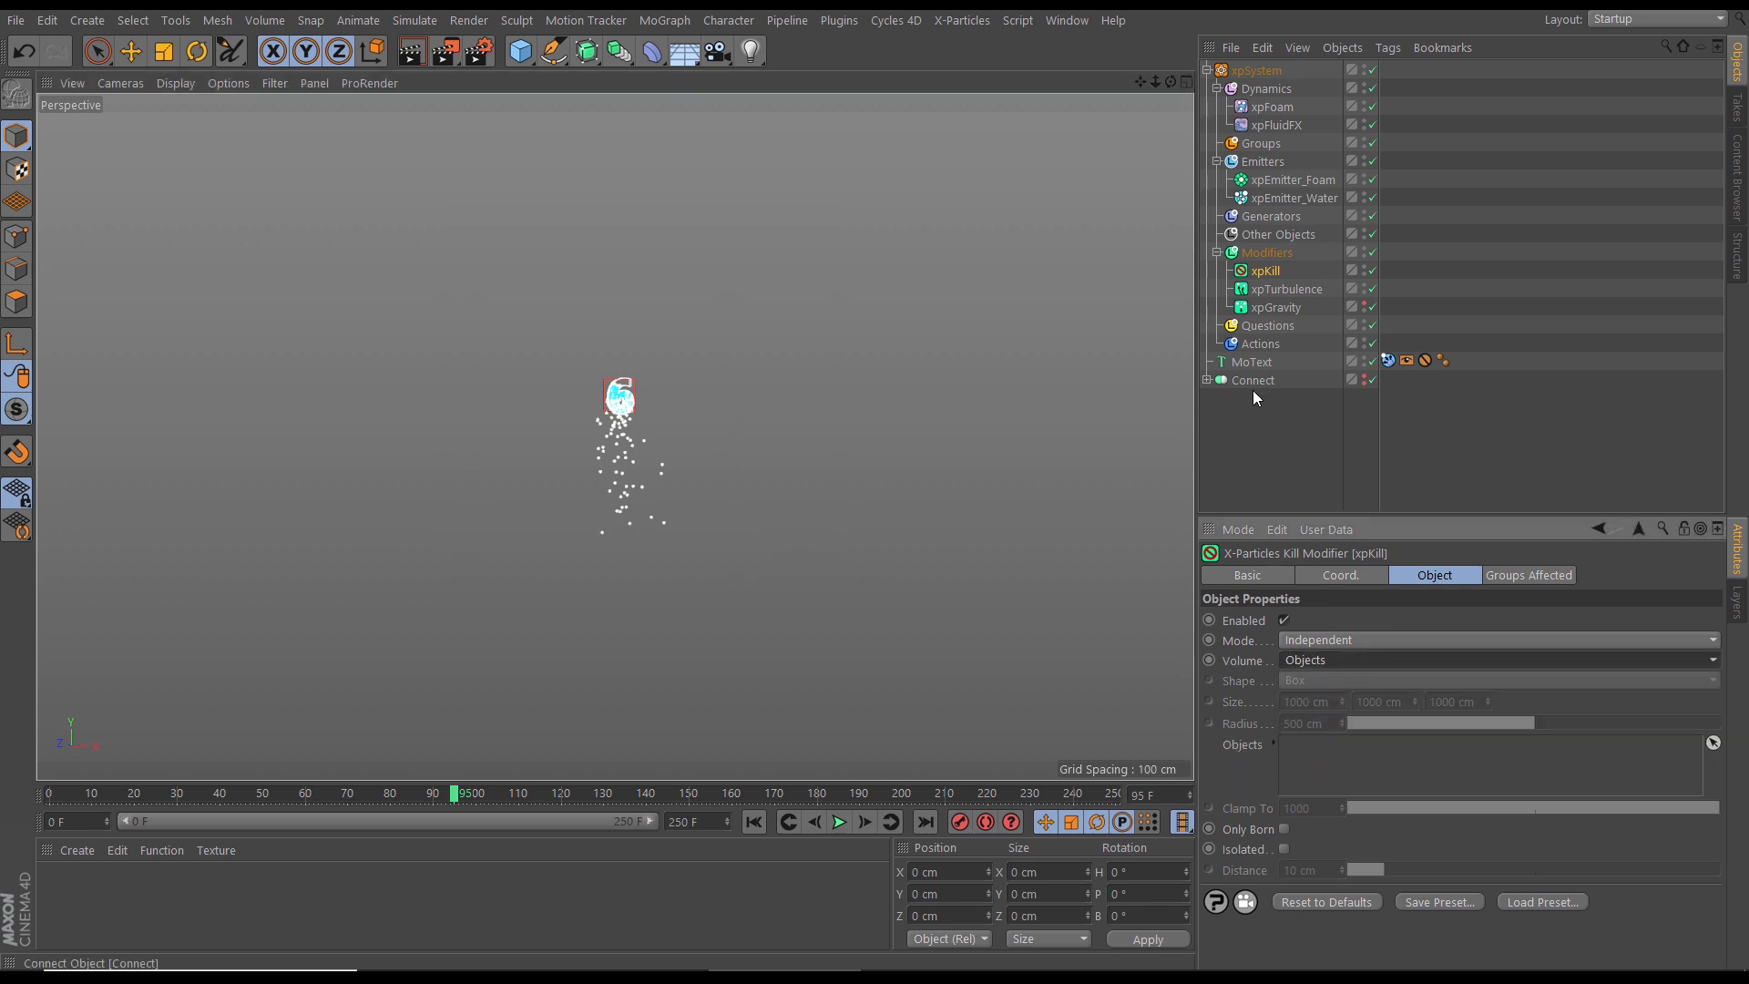
pyautogui.moveTo(1255, 381); pyautogui.dragTo(1305, 761)
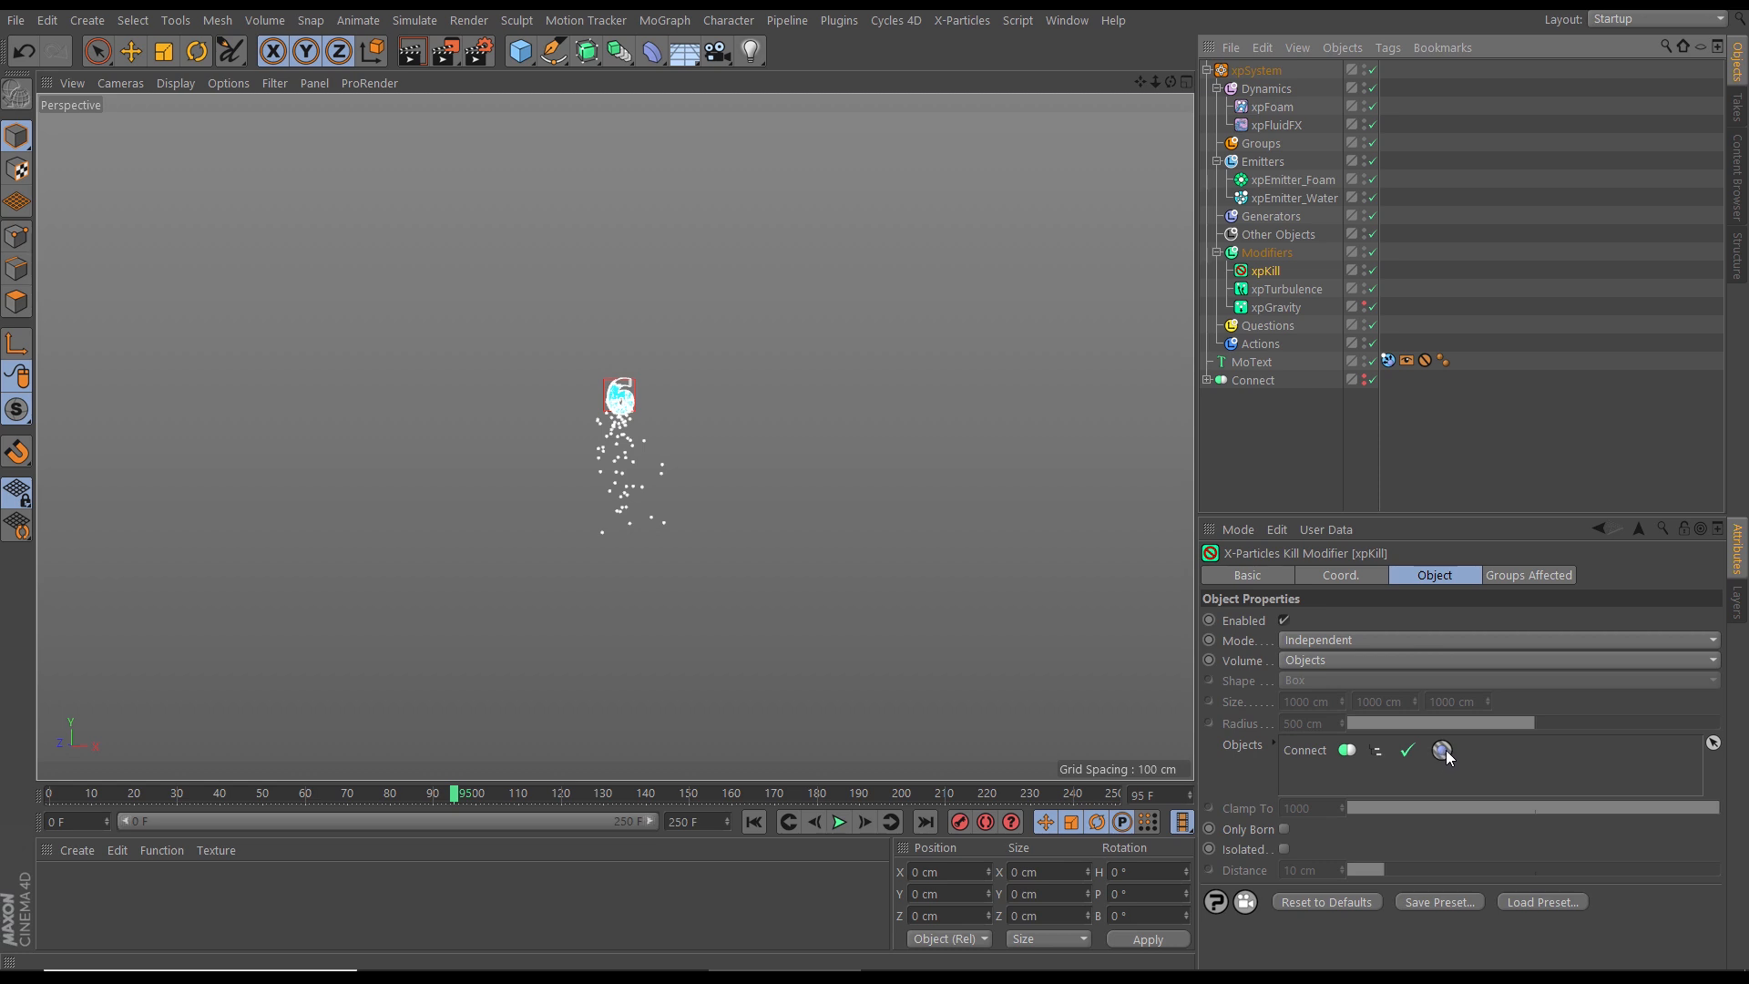
# Step: Play the simulation briefly and examine which particles the Connect kill volume removes
pyautogui.click(840, 822)
pyautogui.click(840, 822)
pyautogui.keyDown('alt'); pyautogui.moveTo(617, 390); pyautogui.dragTo(984, 387, button='right'); pyautogui.keyUp('alt')
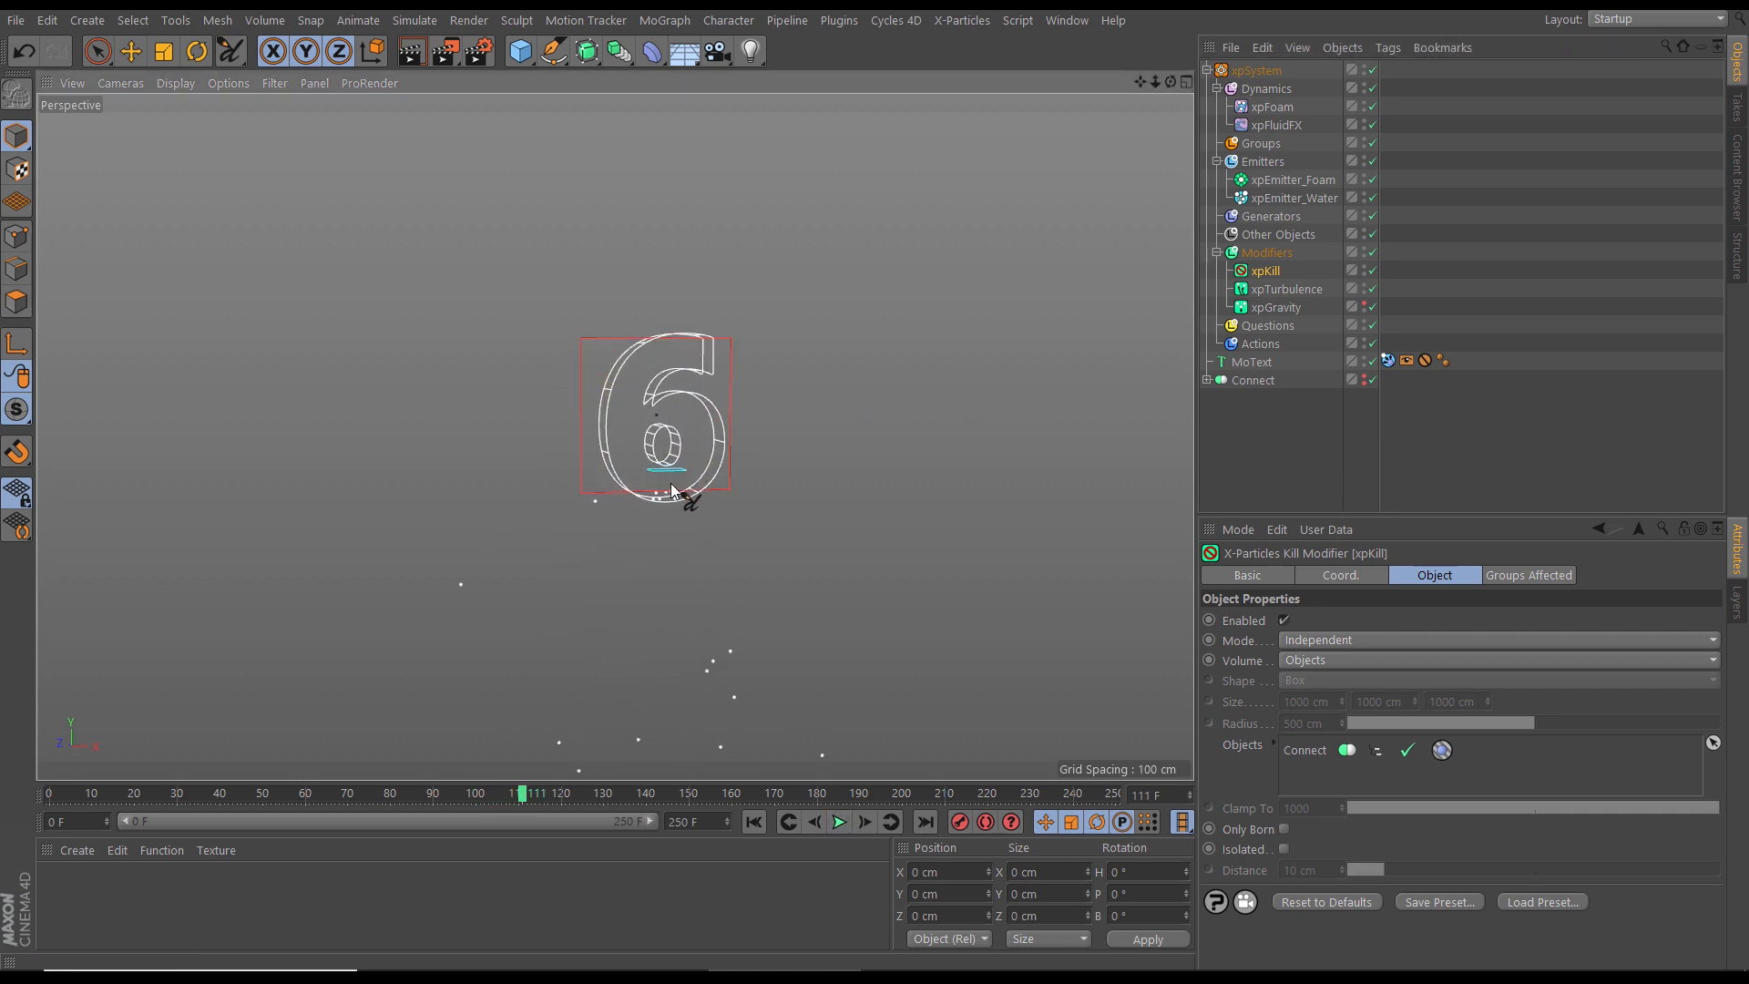
# Step: Switch the Connect entry in xpKill to kill particles outside the object, enable Only Born, and replay from the first frame
pyautogui.click(1443, 751)
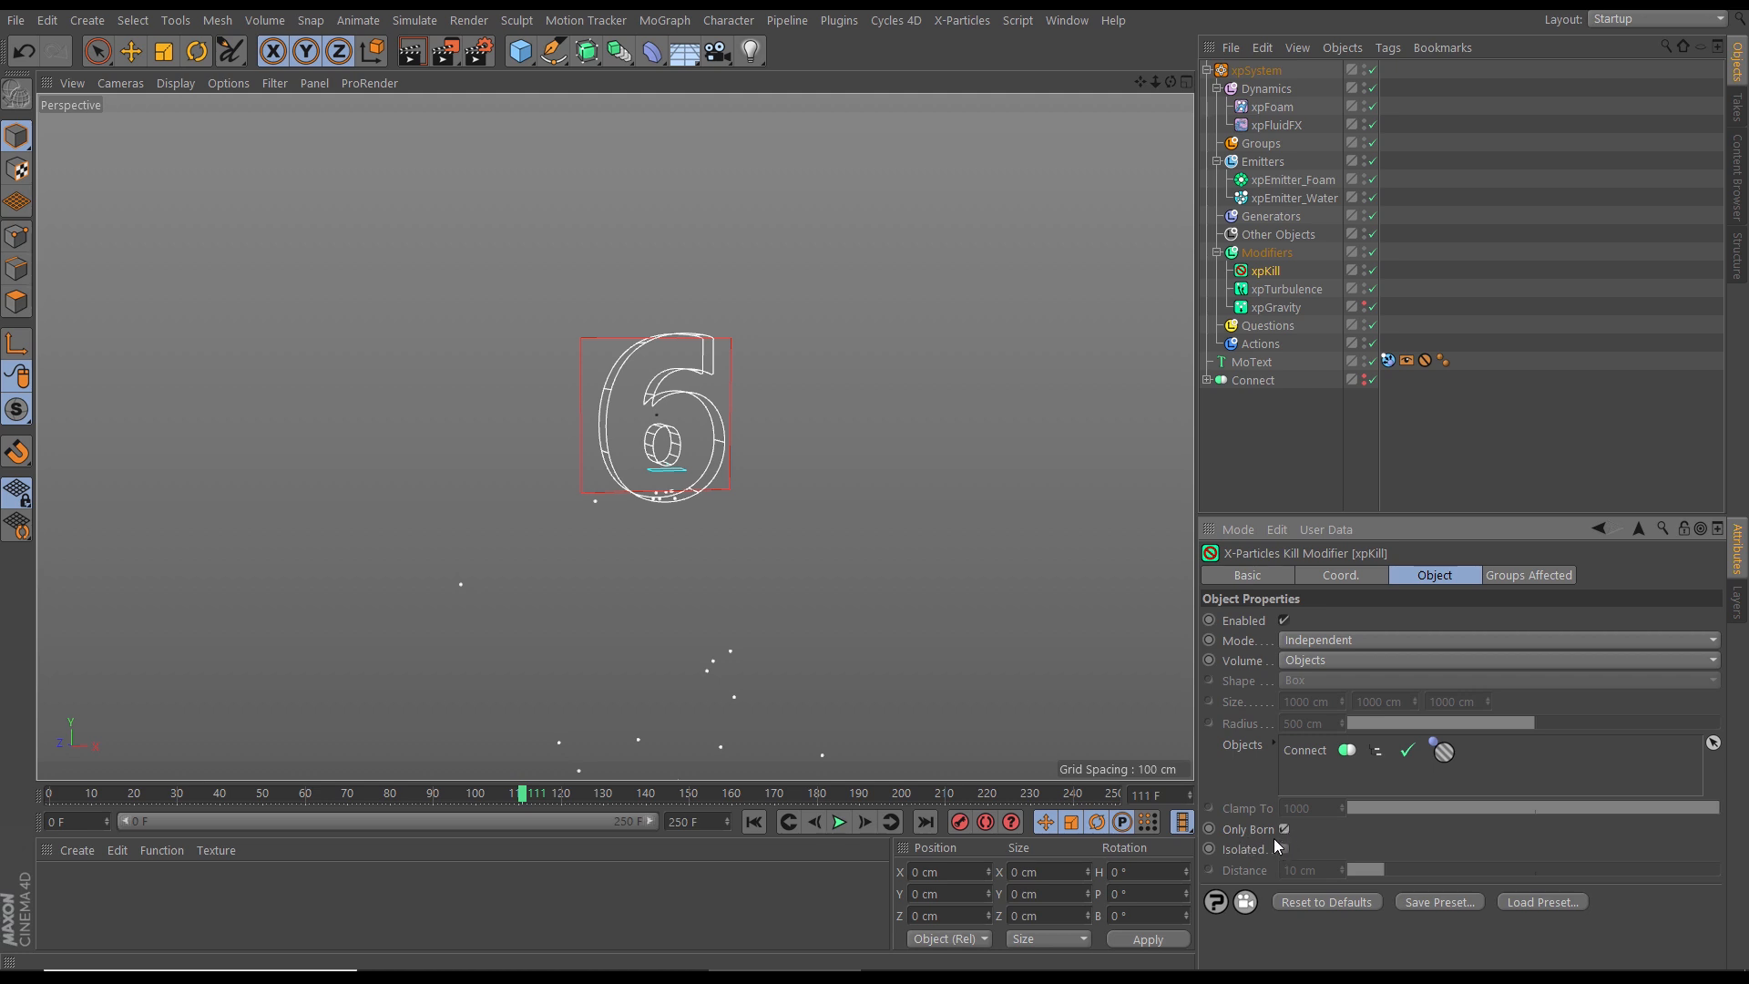
pyautogui.click(754, 823)
pyautogui.click(838, 822)
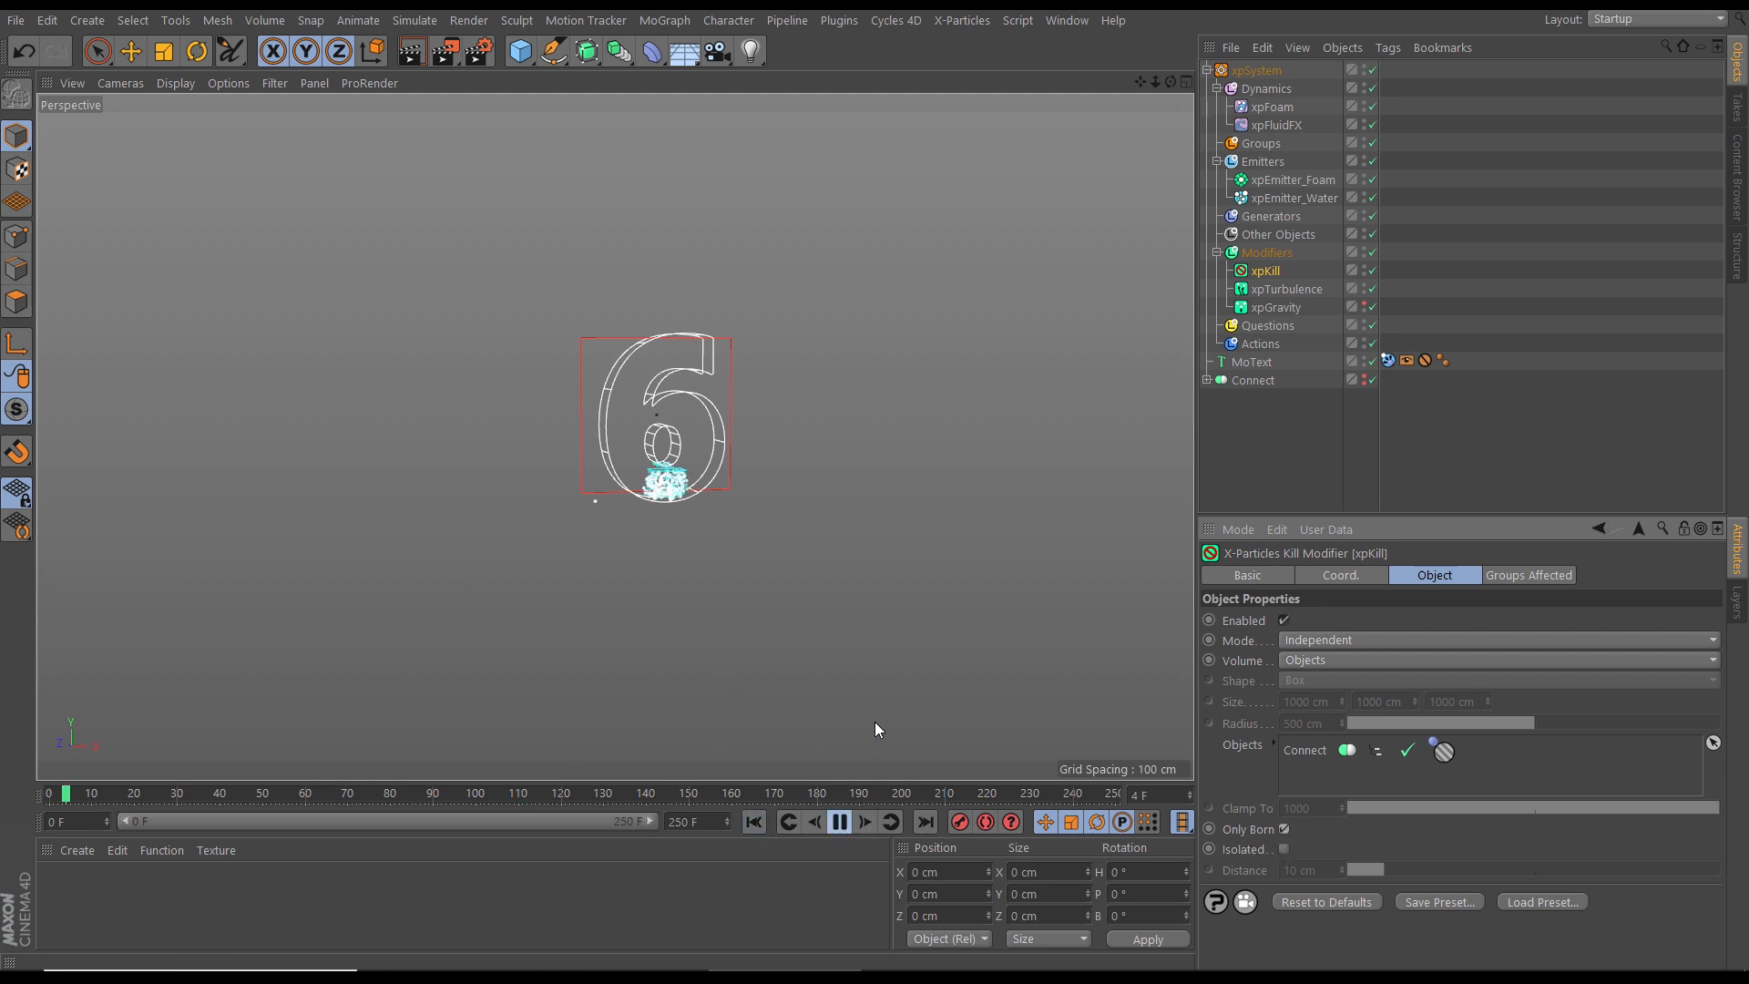
pyautogui.click(839, 822)
# Step: Replay the simulation from the start and examine how water and foam fill the number without stray particles
pyautogui.keyDown('alt'); pyautogui.moveTo(682, 478); pyautogui.dragTo(678, 499, button='middle'); pyautogui.keyUp('alt')
pyautogui.keyDown('alt'); pyautogui.moveTo(679, 499); pyautogui.dragTo(638, 485); pyautogui.keyUp('alt')
pyautogui.click(839, 822)
pyautogui.click(839, 822)
pyautogui.keyDown('alt'); pyautogui.moveTo(663, 476); pyautogui.dragTo(714, 520, button='right'); pyautogui.keyUp('alt')
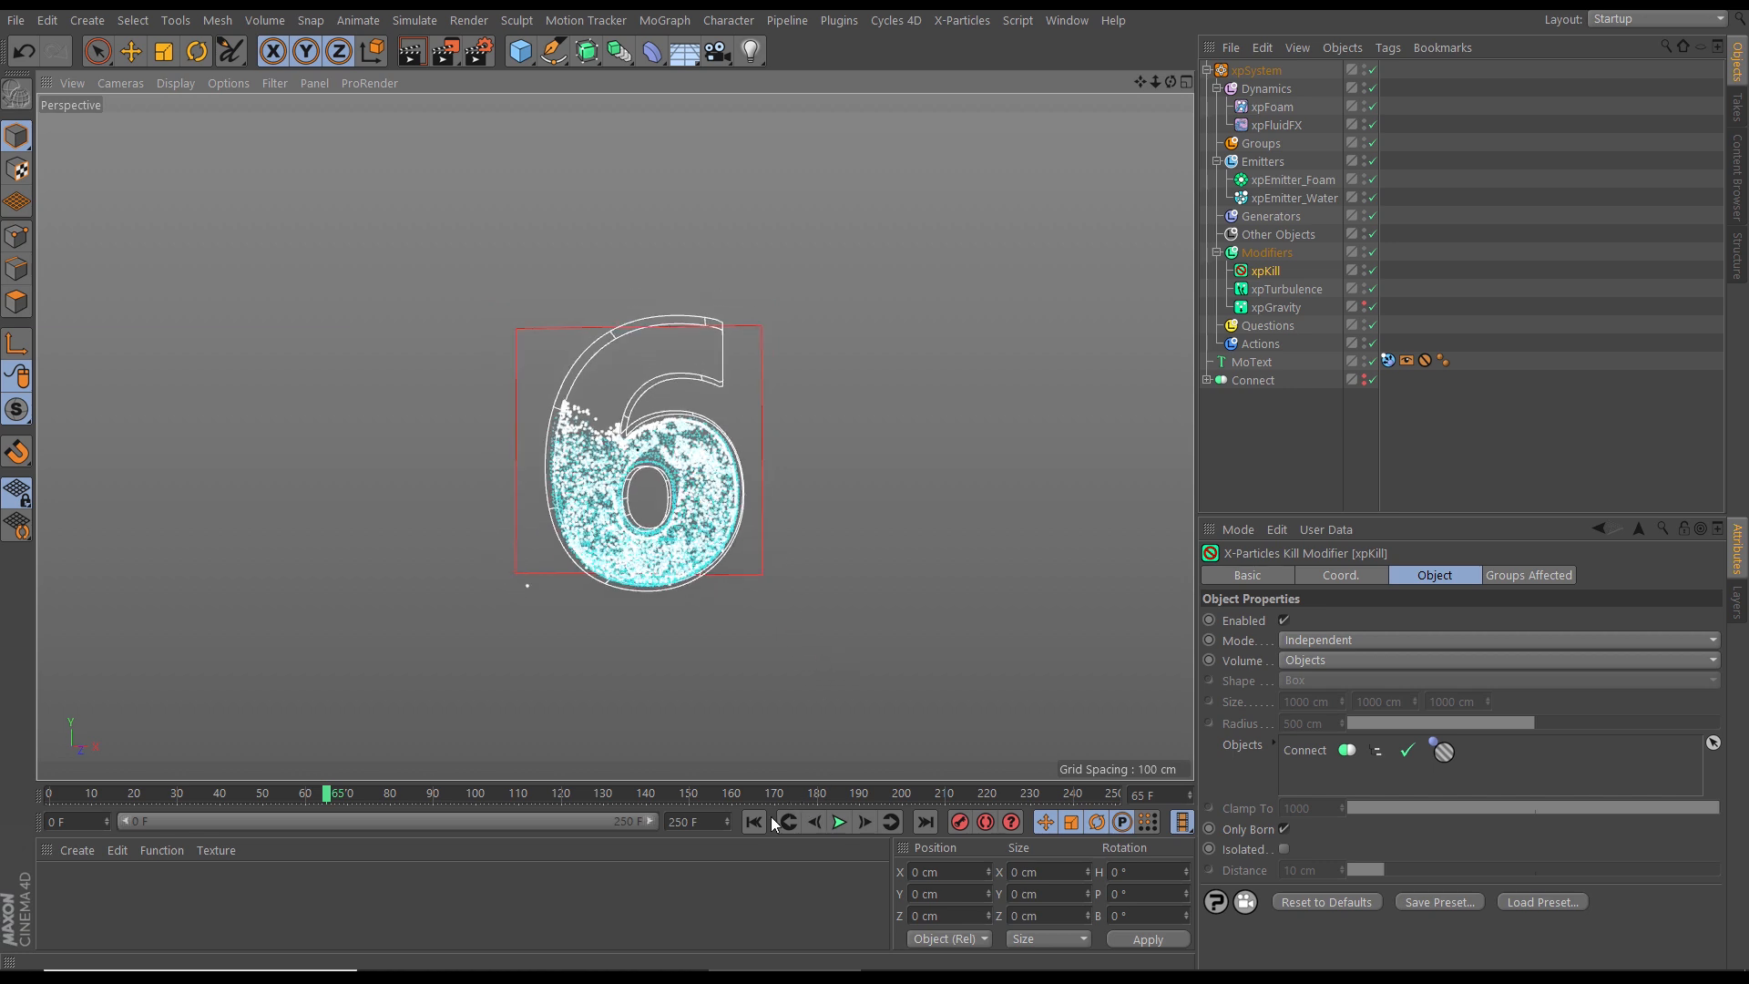
pyautogui.click(754, 822)
pyautogui.click(840, 822)
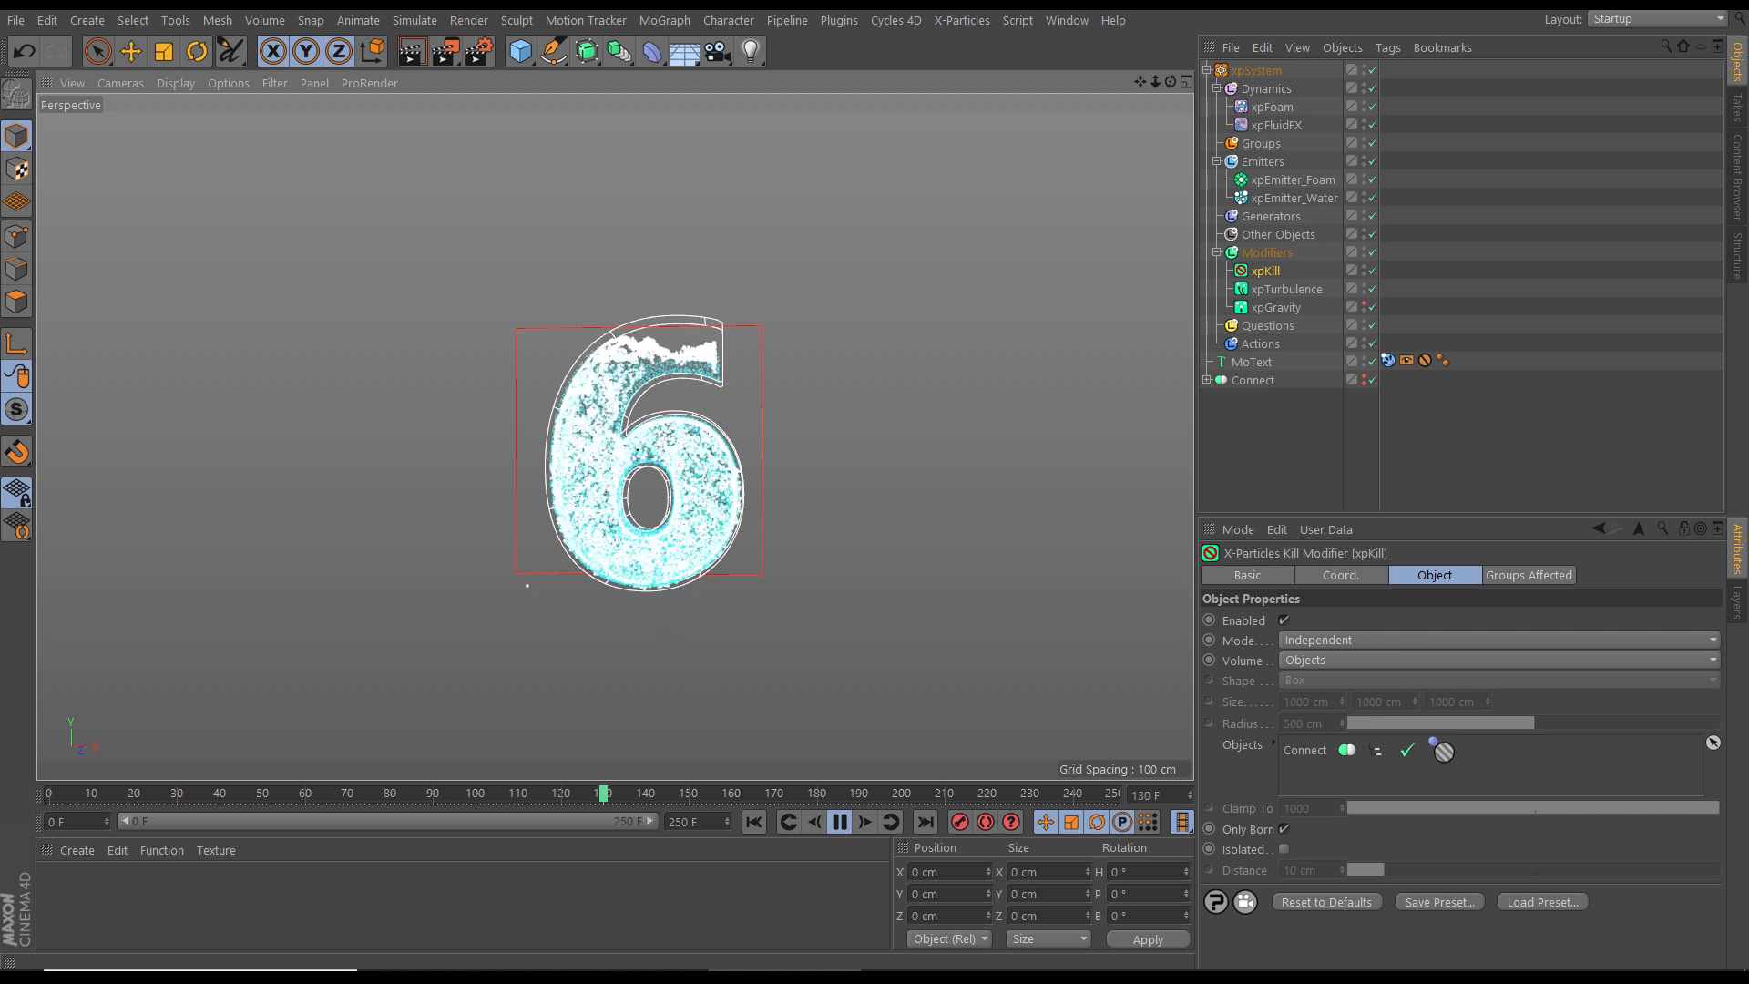
pyautogui.press('F8')
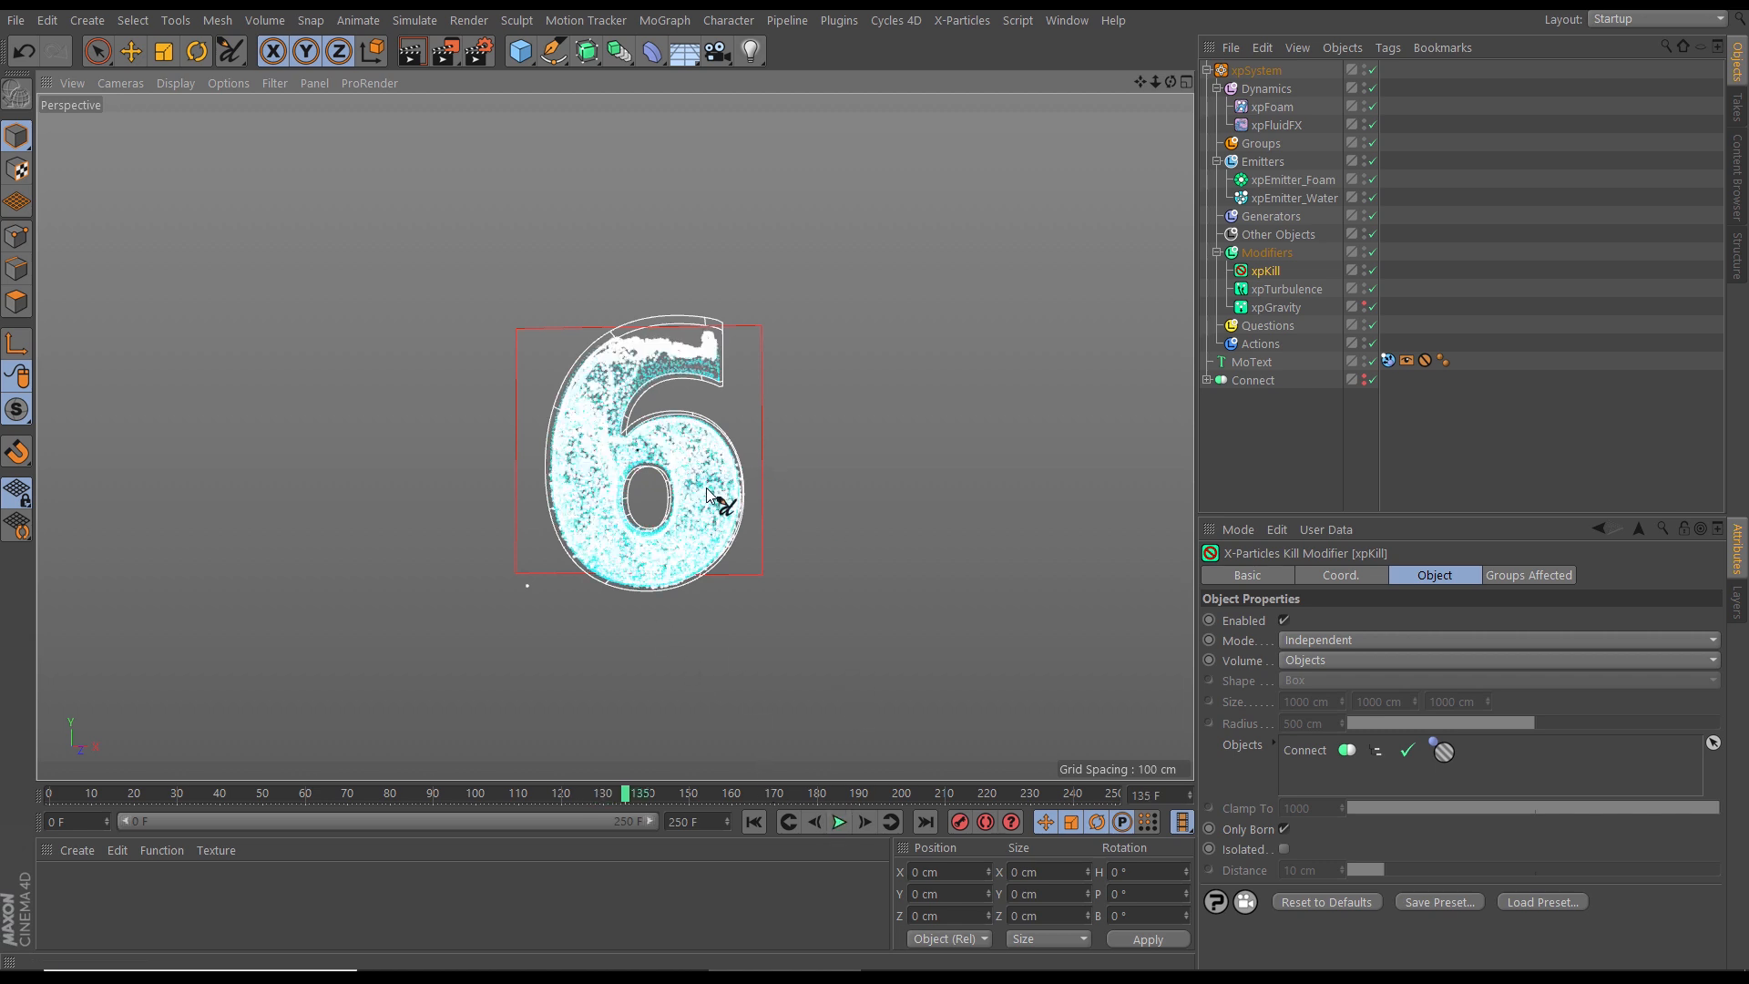
pyautogui.keyDown('alt'); pyautogui.moveTo(736, 488); pyautogui.dragTo(715, 516); pyautogui.keyUp('alt')
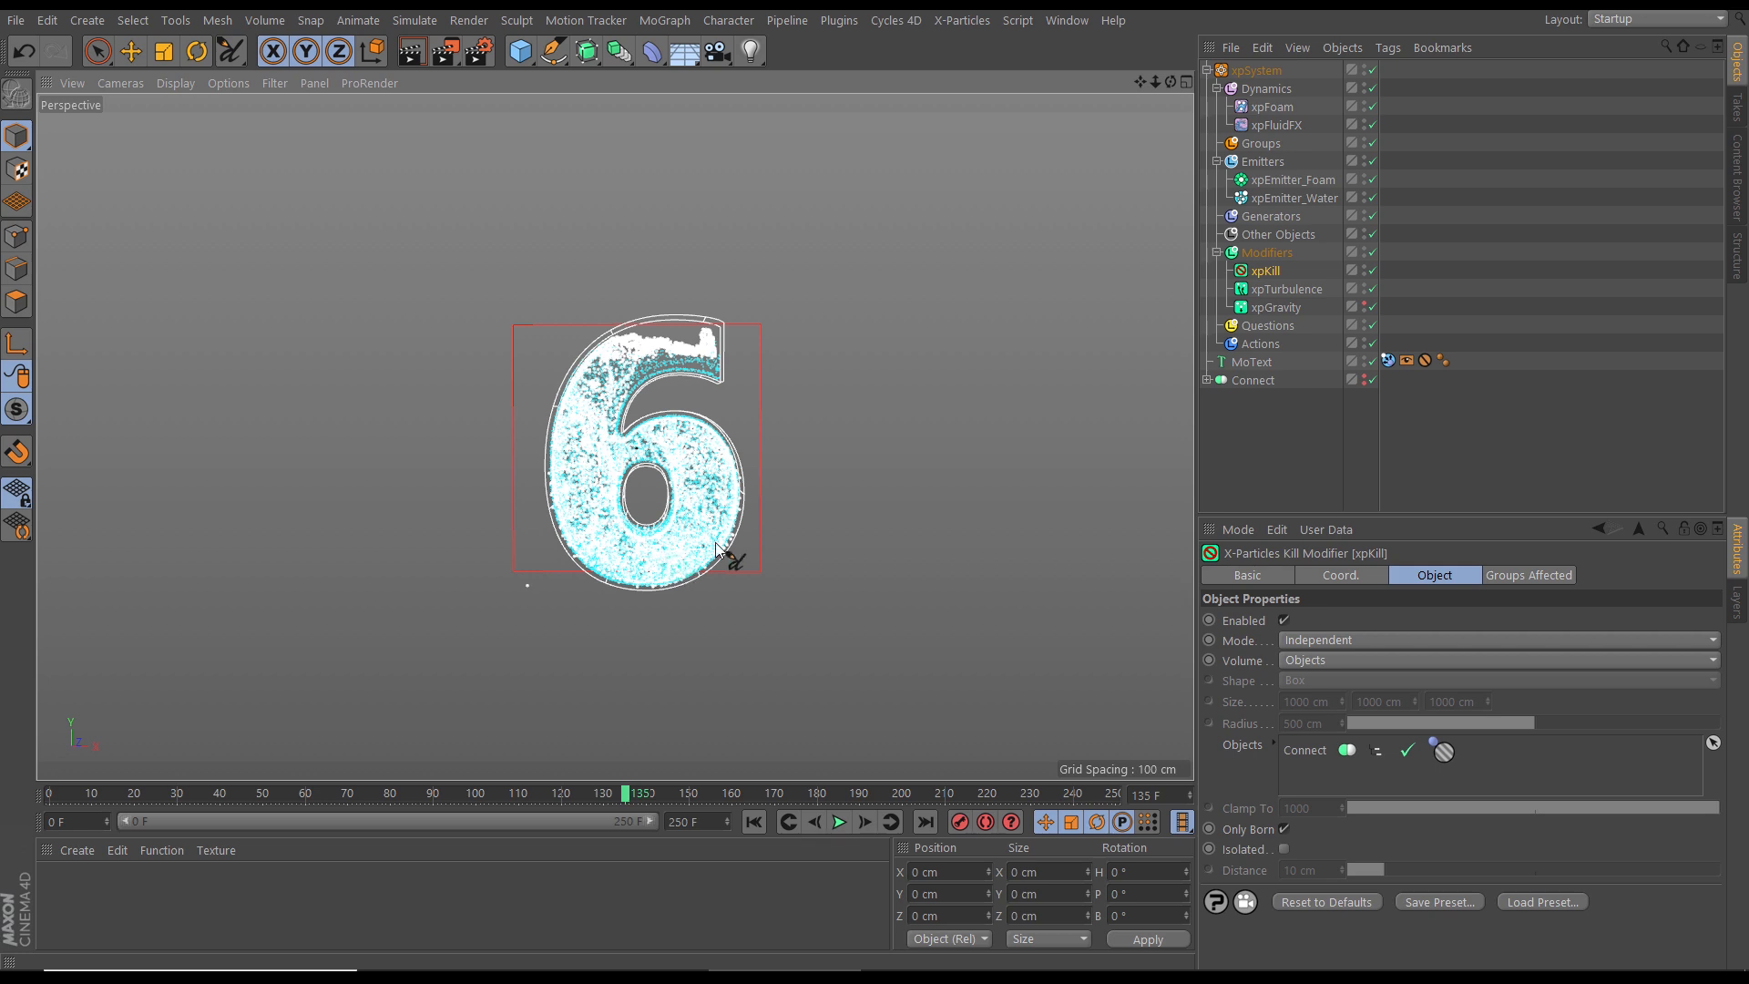
# Step: Set the xpFoam object's Air Rate to 0
pyautogui.press('9')
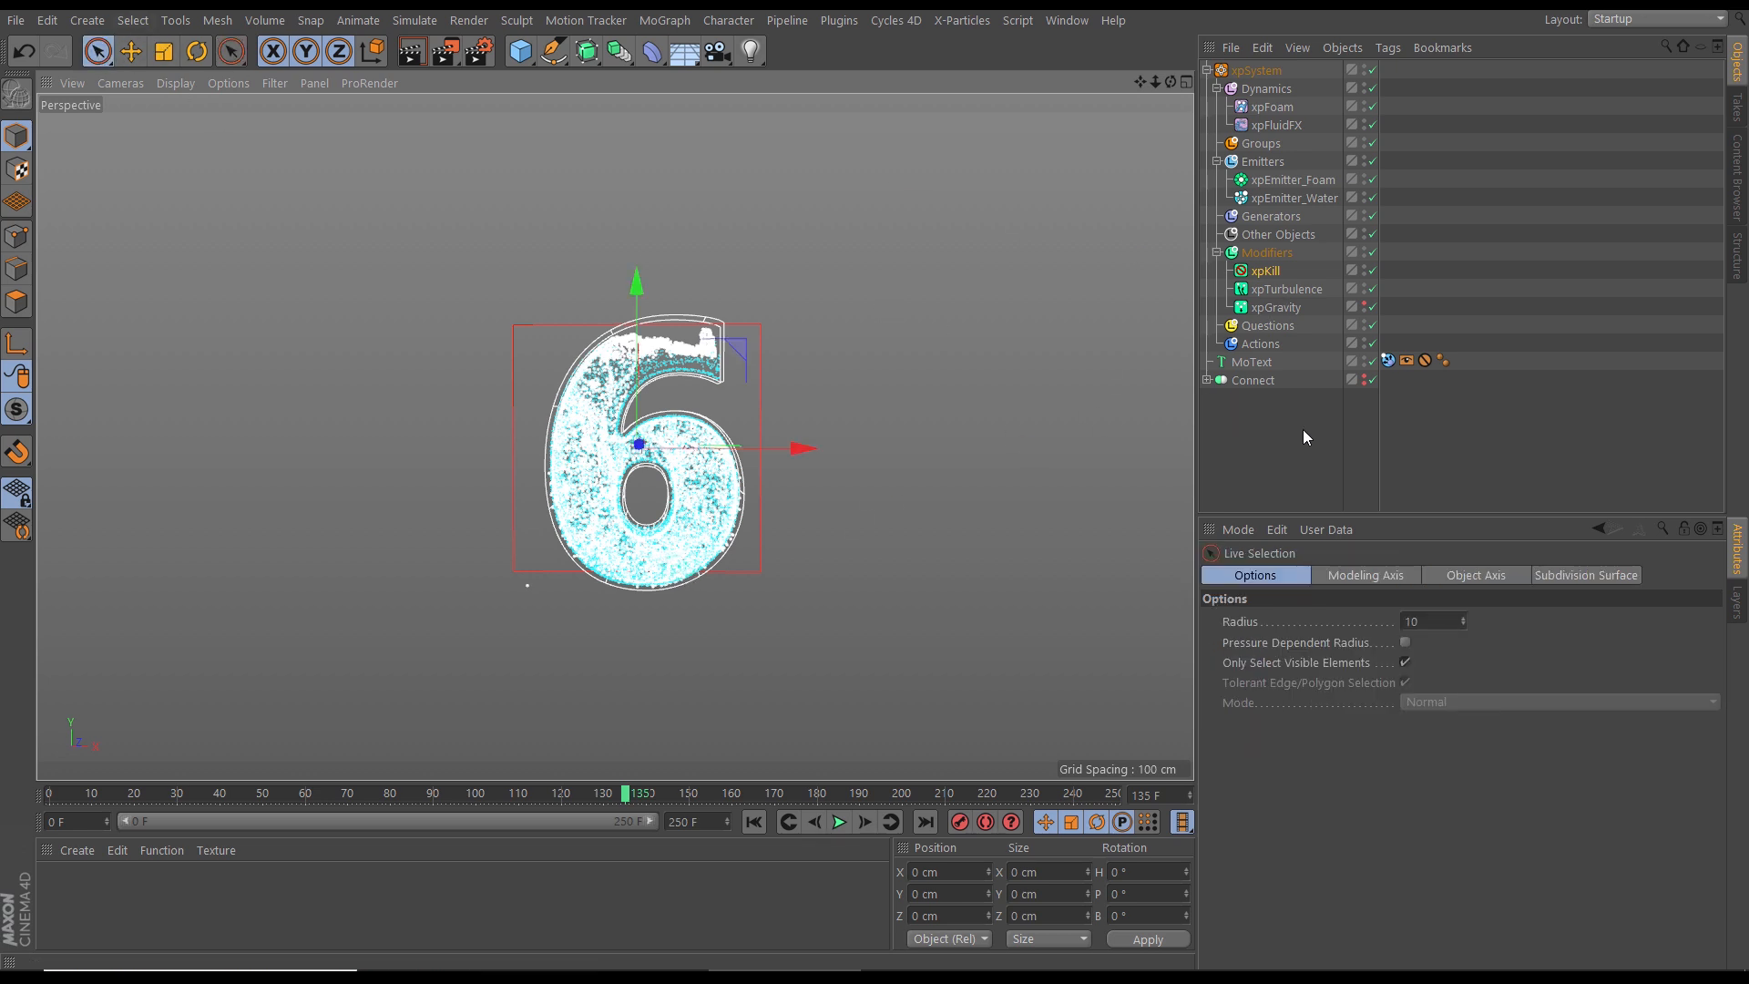
pyautogui.click(1273, 108)
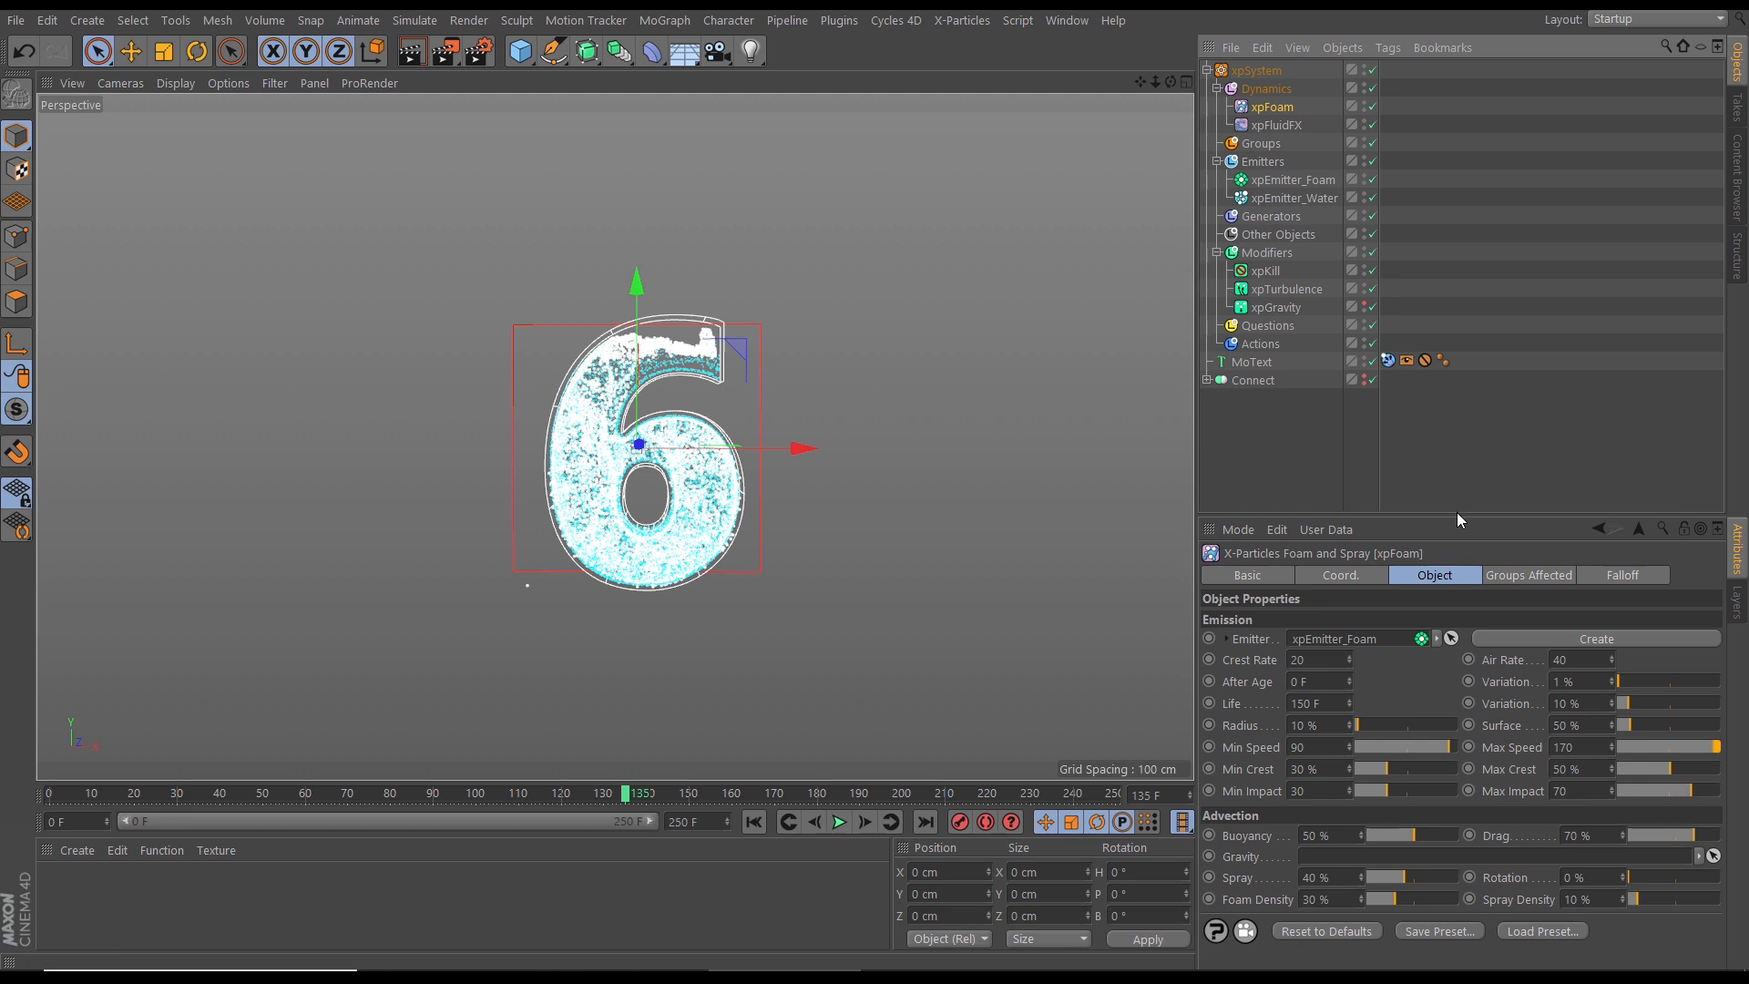
pyautogui.moveTo(1457, 515); pyautogui.dragTo(1321, 293)
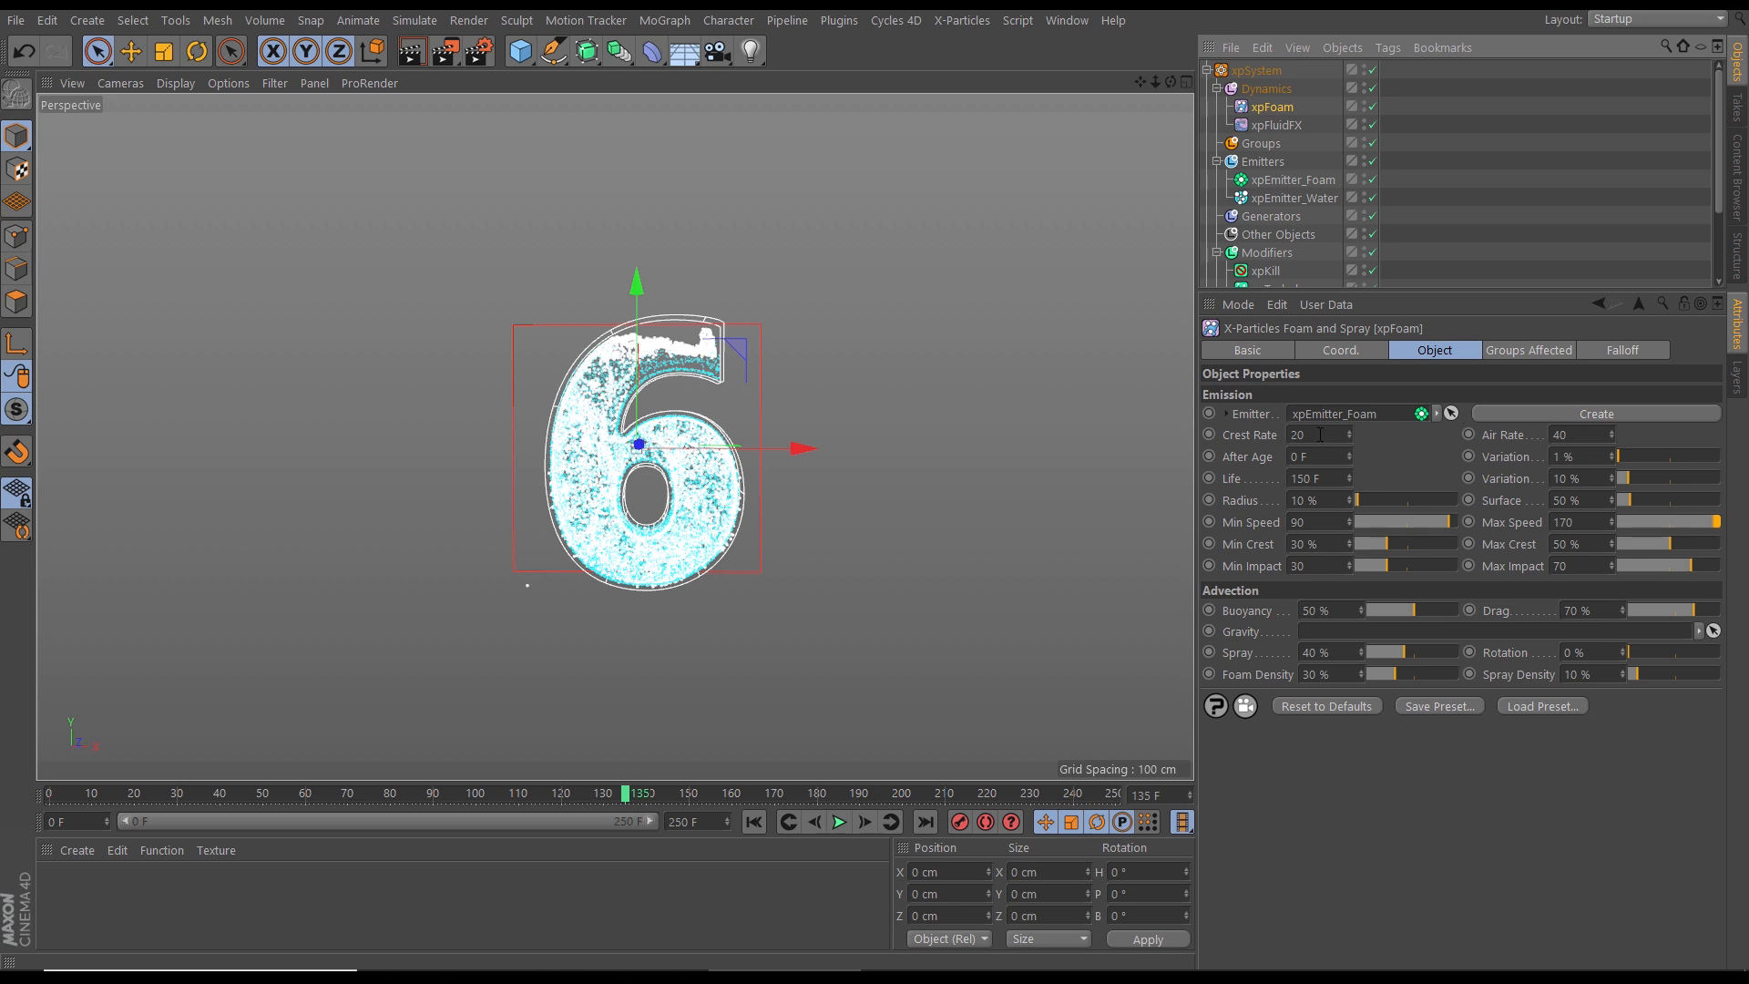
pyautogui.click(1572, 438)
pyautogui.write('0')
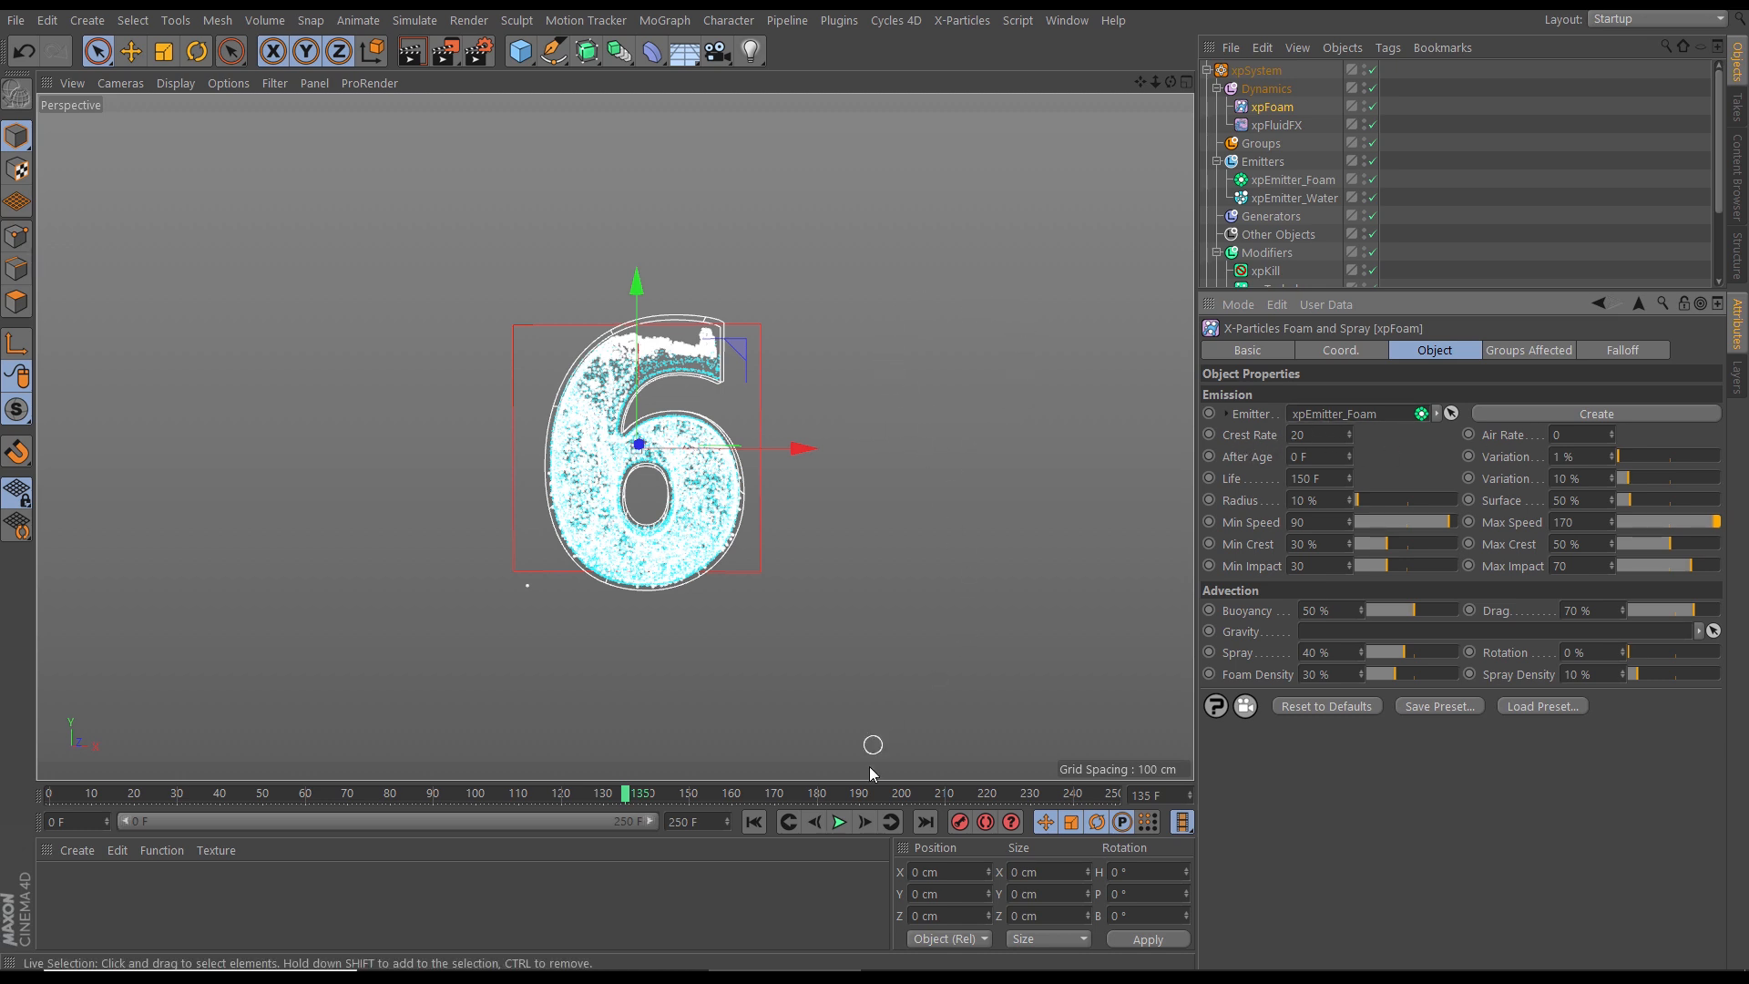
# Step: Replay the simulation from the first frame and examine how the foam forms with the new Air Rate
pyautogui.click(754, 821)
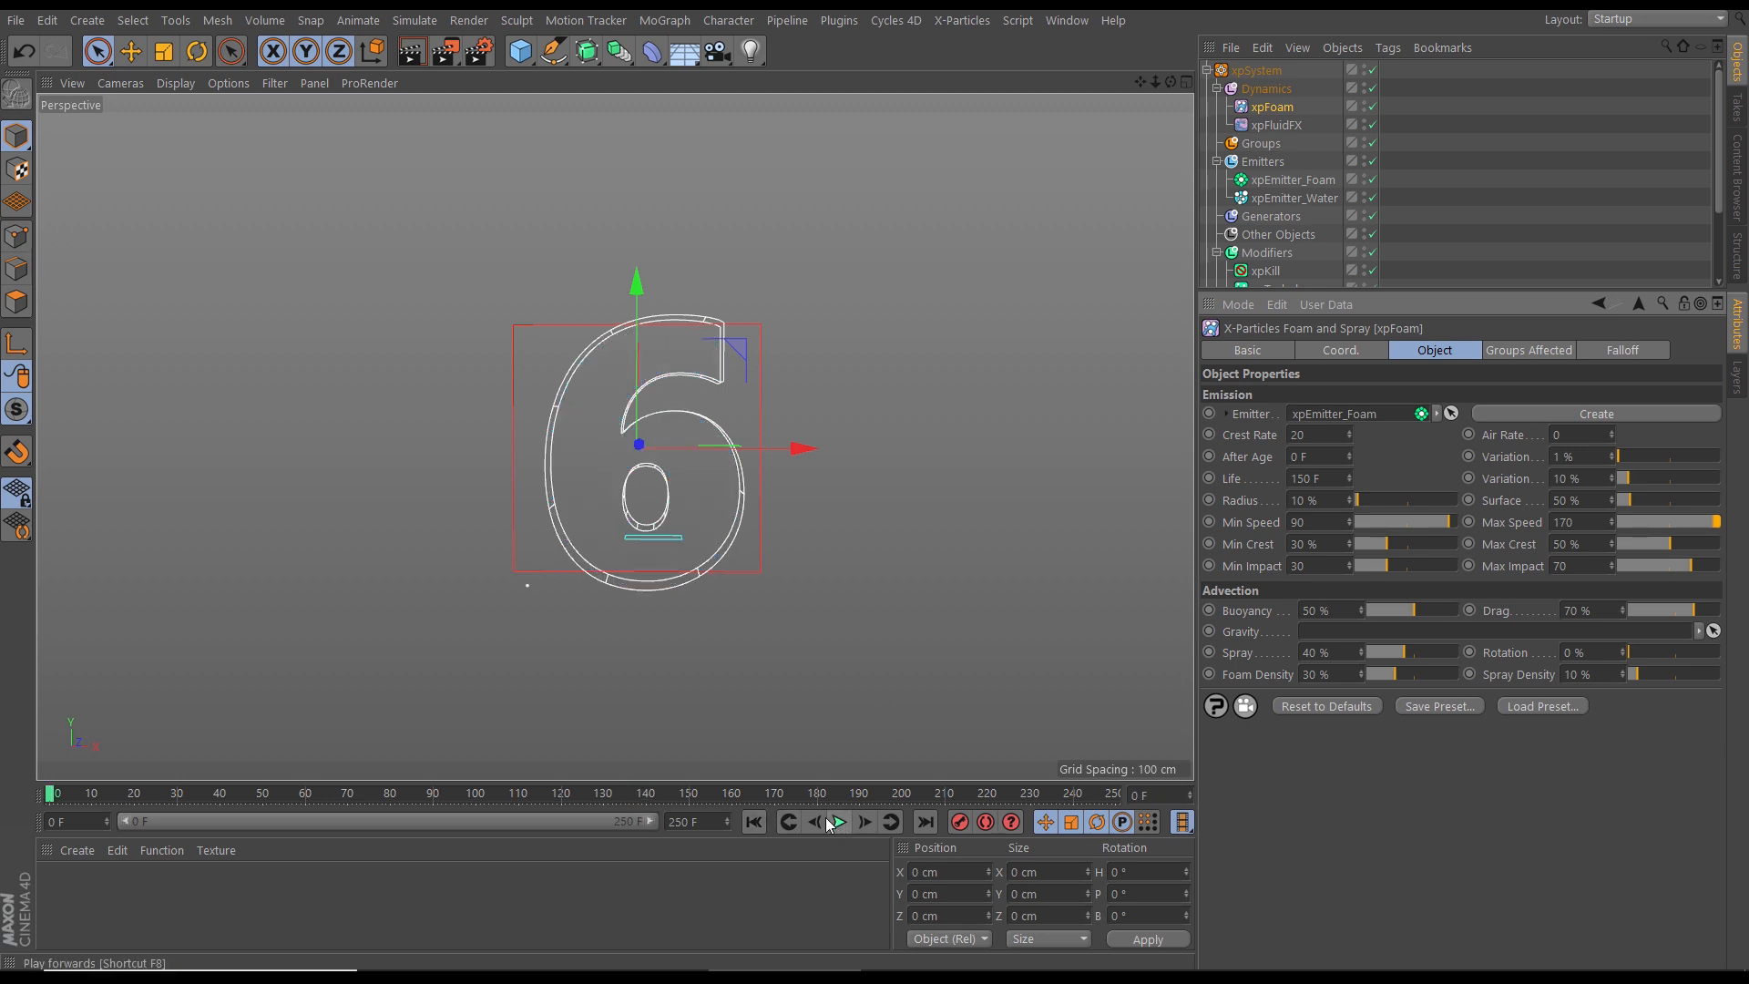
pyautogui.click(839, 822)
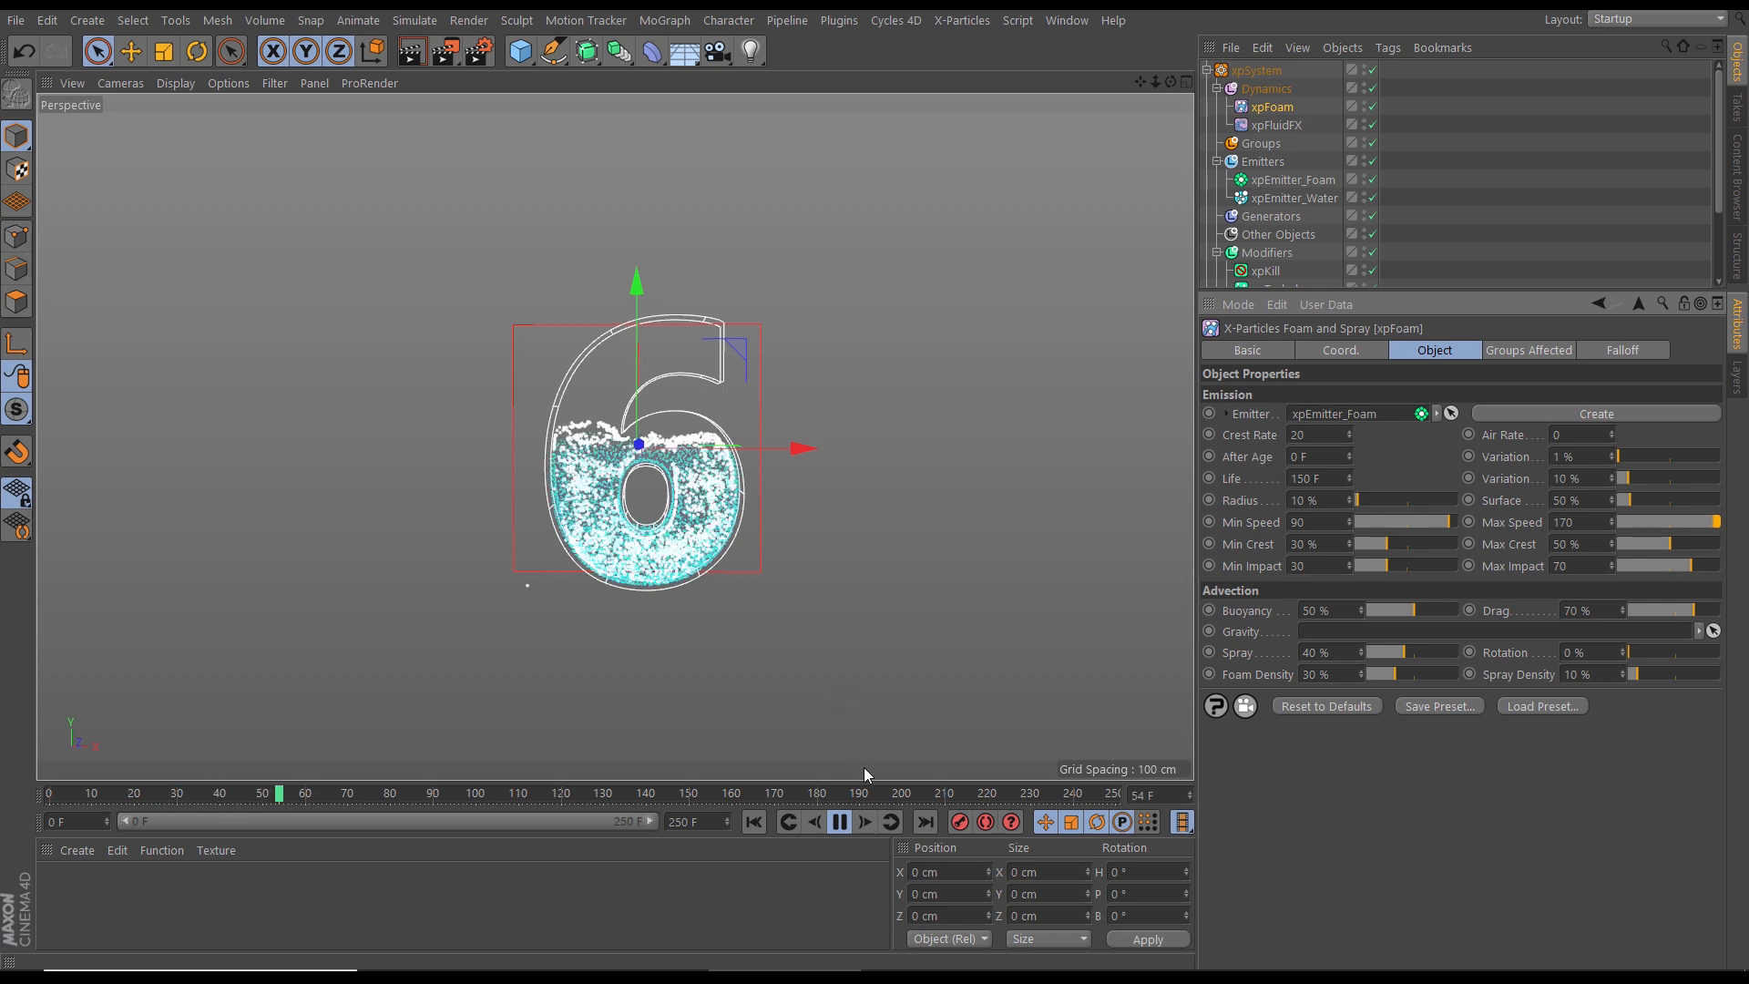
pyautogui.click(839, 823)
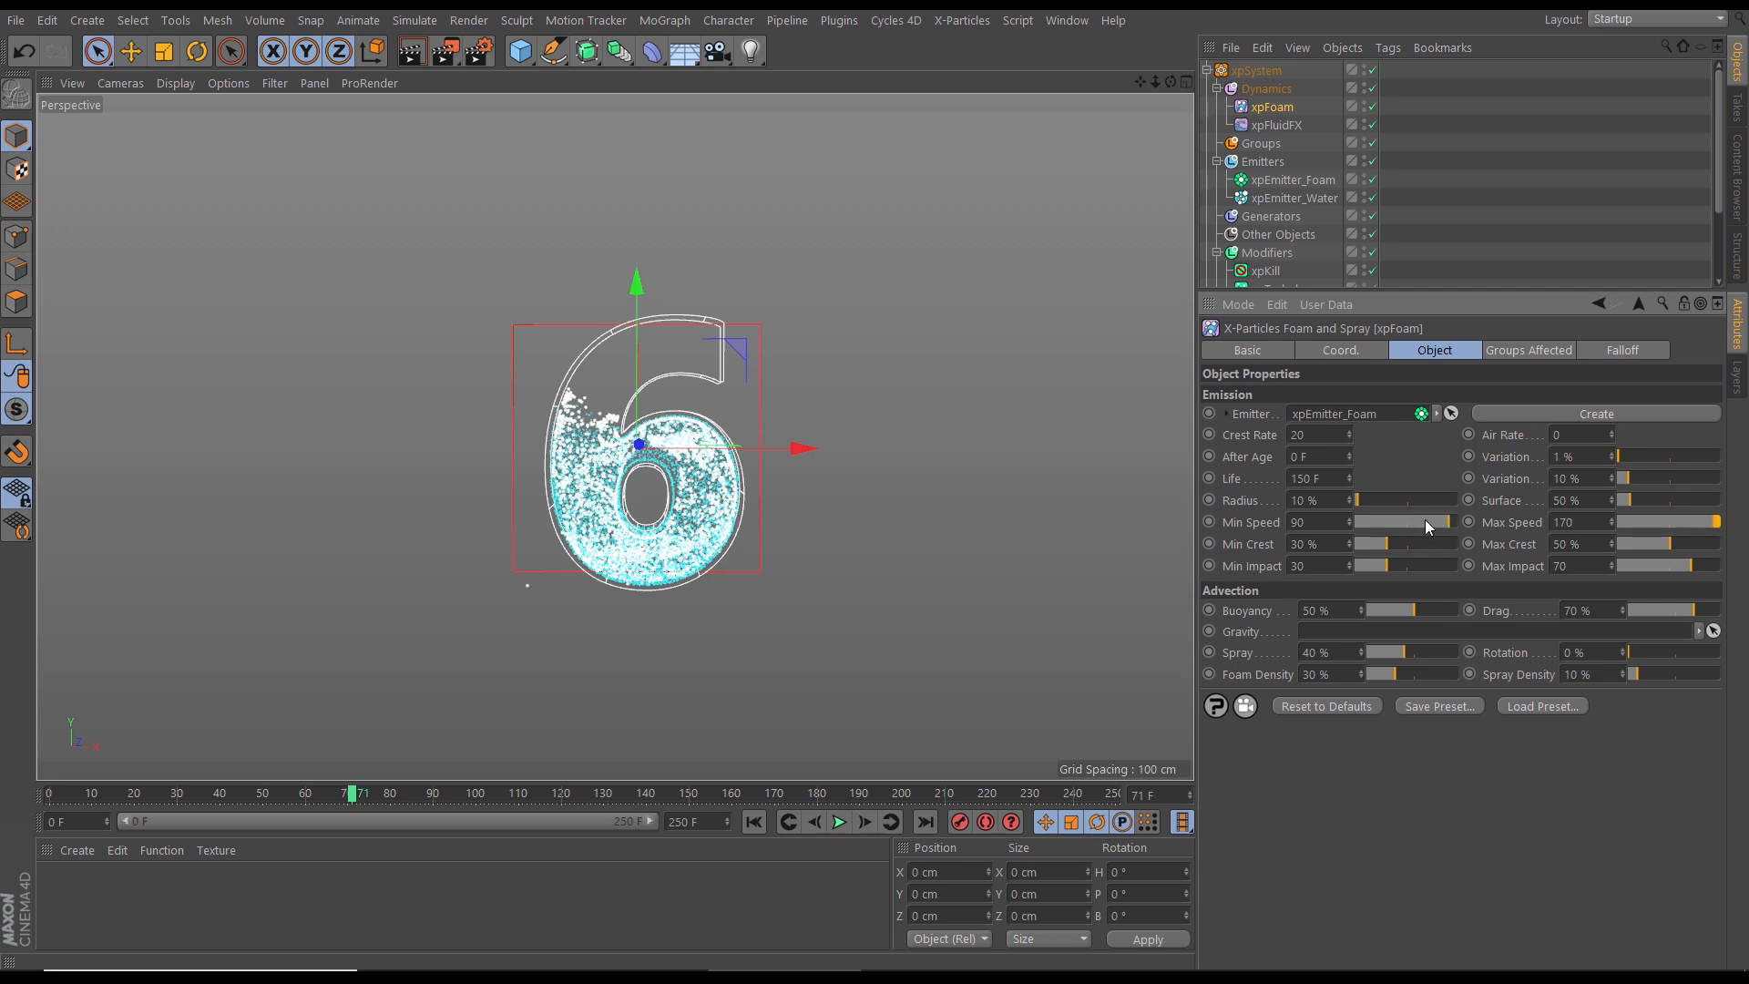
# Step: Set the xpFoam Min Speed to 0 and Max Speed to 13, and replay the simulation from the start to examine the foam
pyautogui.moveTo(1420, 521); pyautogui.dragTo(1319, 516)
pyautogui.click(1633, 523)
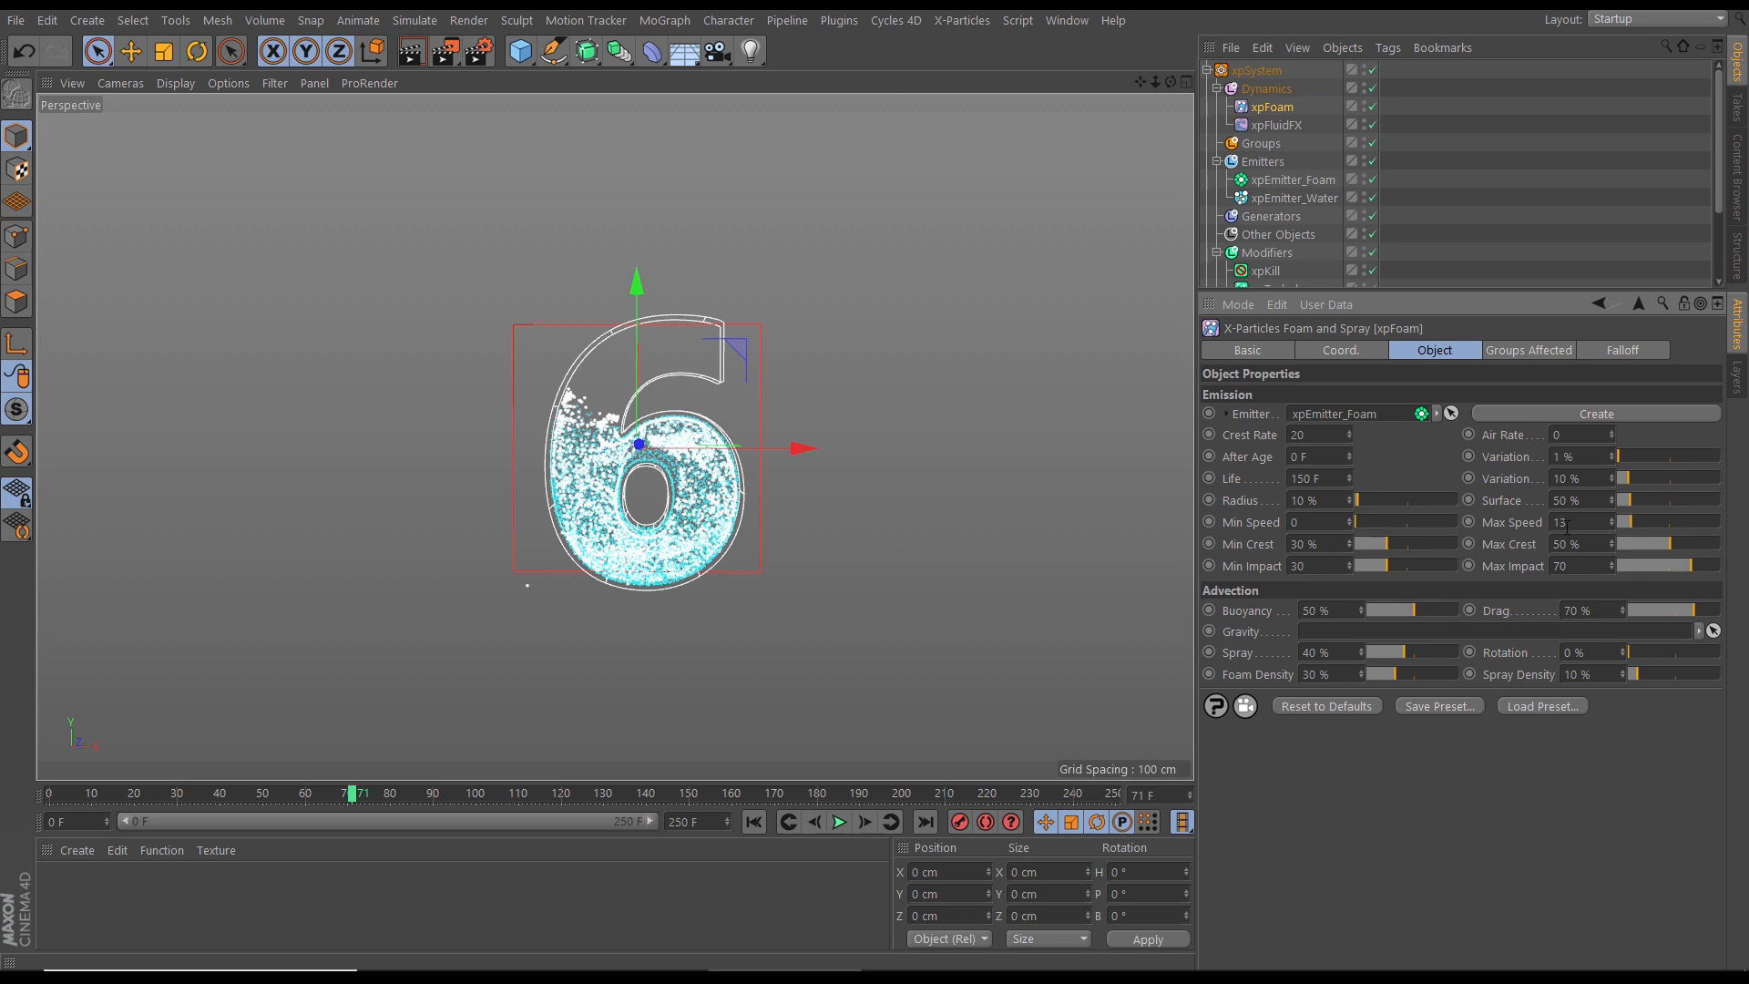
pyautogui.click(755, 822)
pyautogui.click(837, 822)
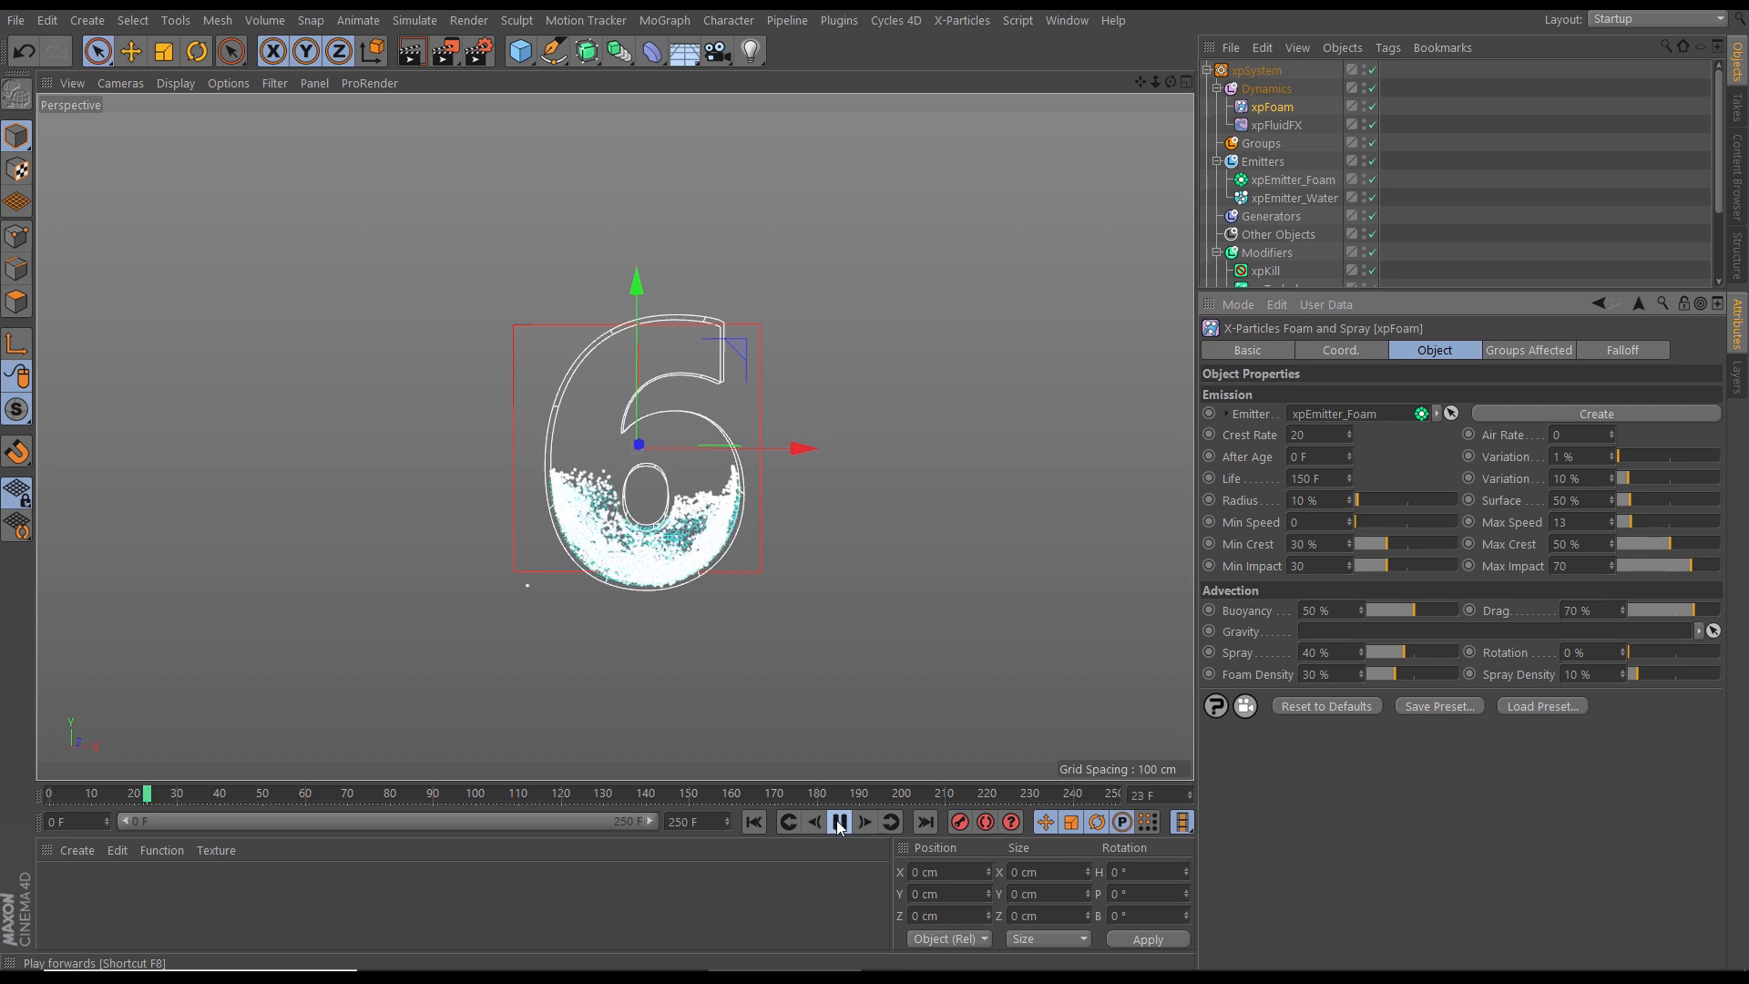
pyautogui.click(839, 823)
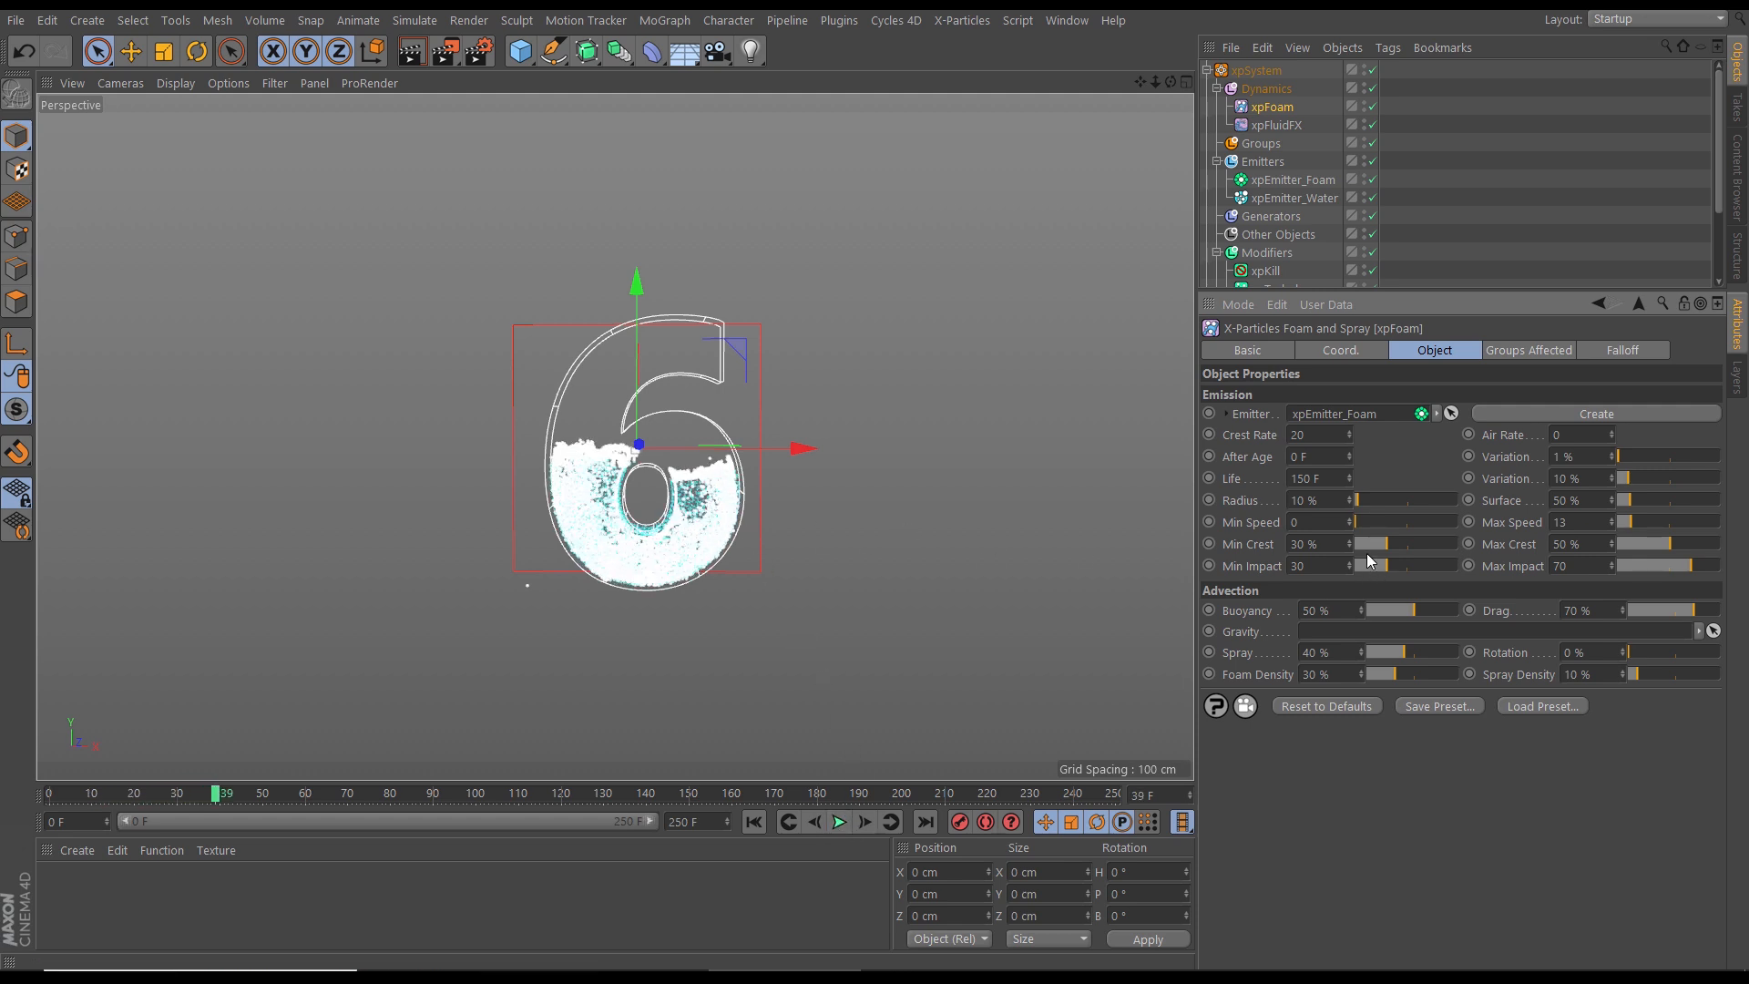
pyautogui.click(753, 822)
pyautogui.click(840, 822)
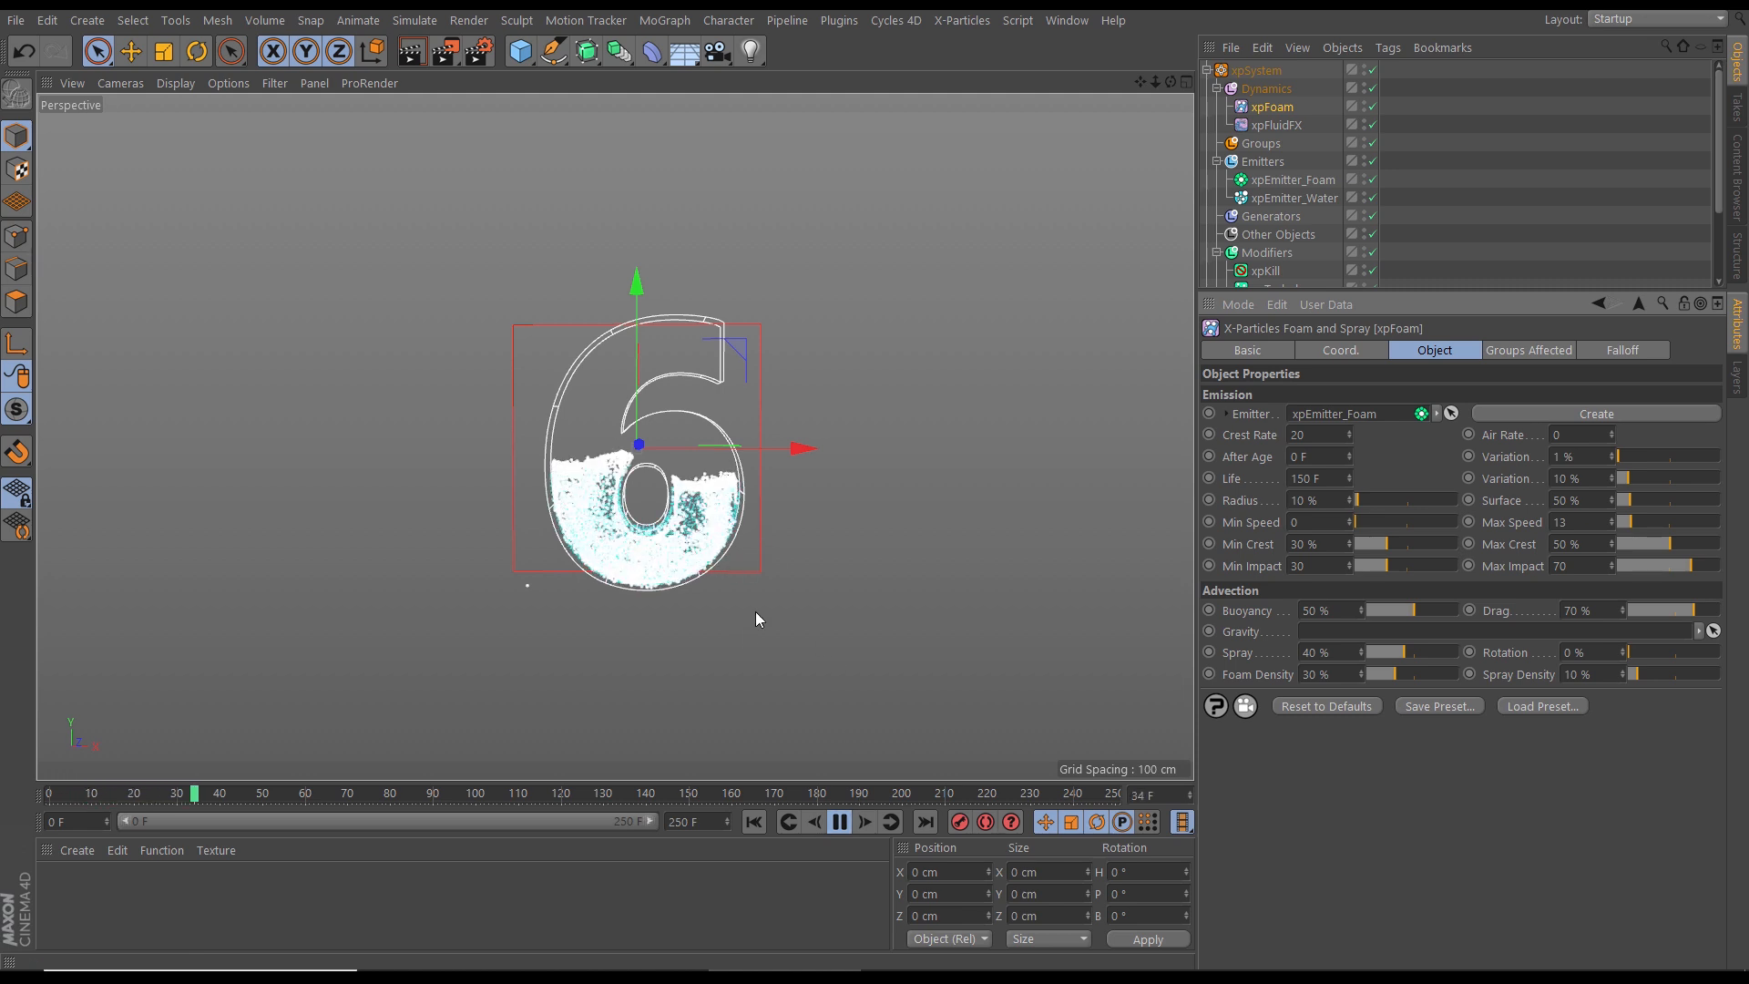
pyautogui.click(839, 823)
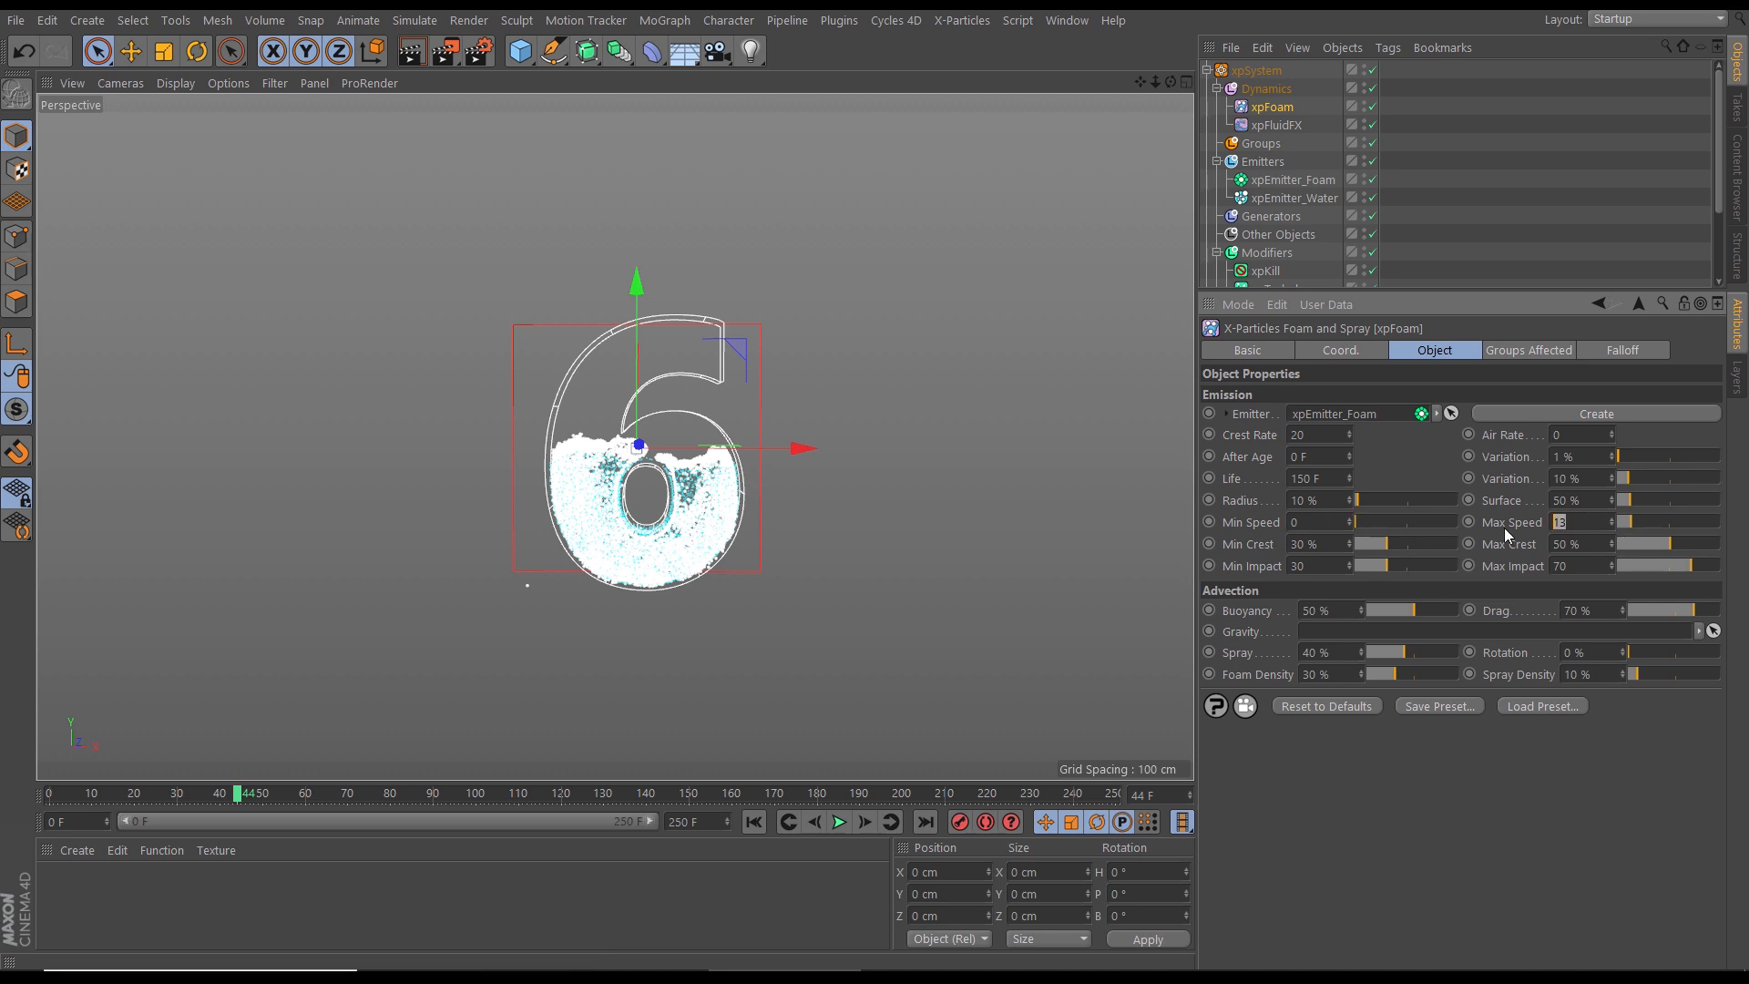
# Step: Set the xpFoam Max Speed to 1000 and replay the simulation from the first frame
pyautogui.write('1000')
pyautogui.press('Return')
pyautogui.click(754, 822)
pyautogui.click(840, 822)
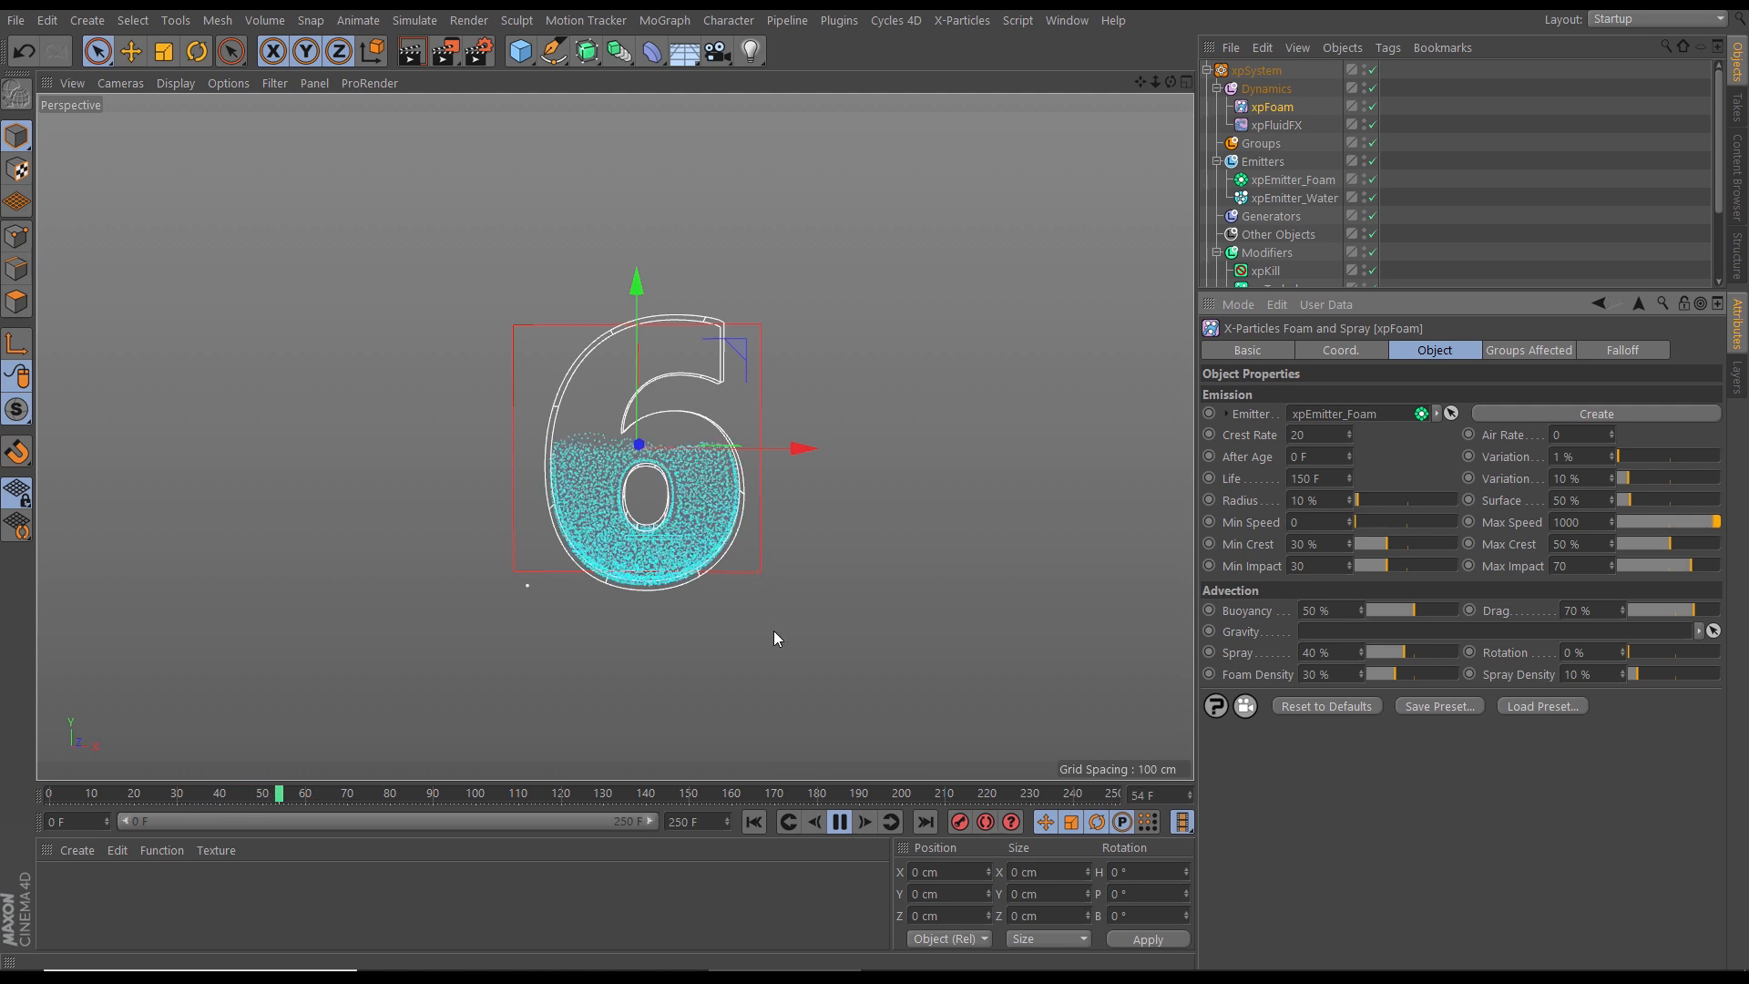
pyautogui.click(840, 822)
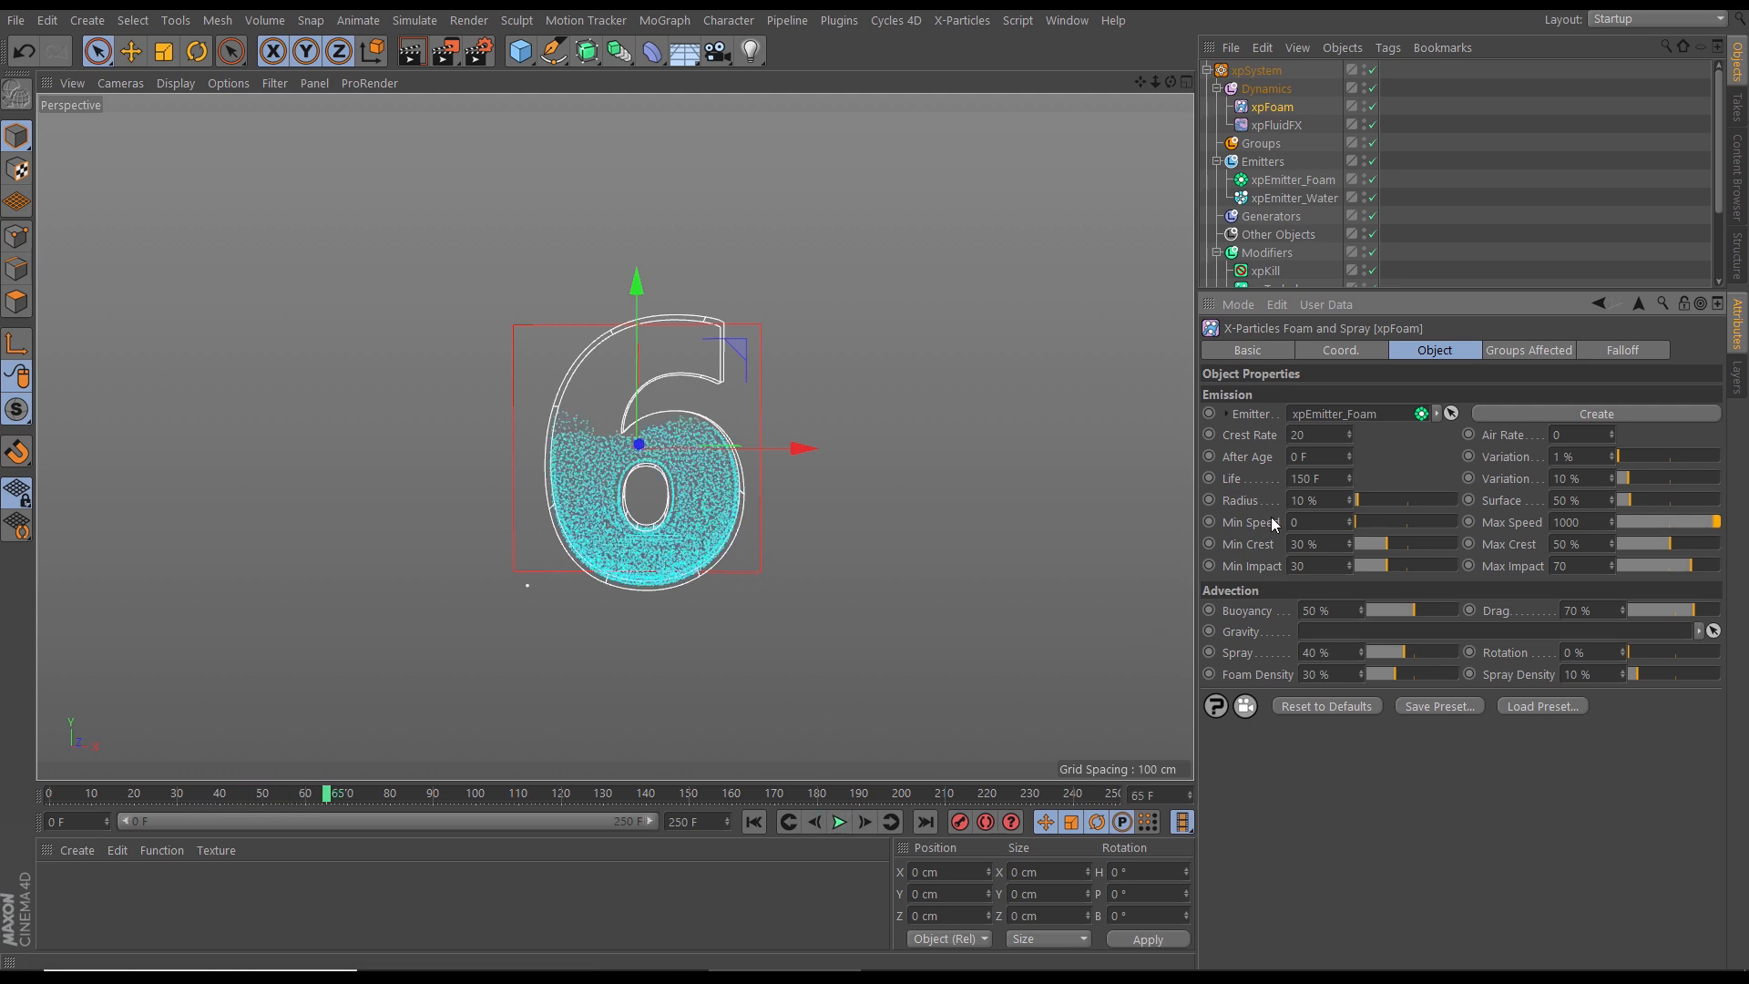
# Step: Reset the xpFoam Min Speed and Max Speed to their default values
pyautogui.rightClick(1271, 522)
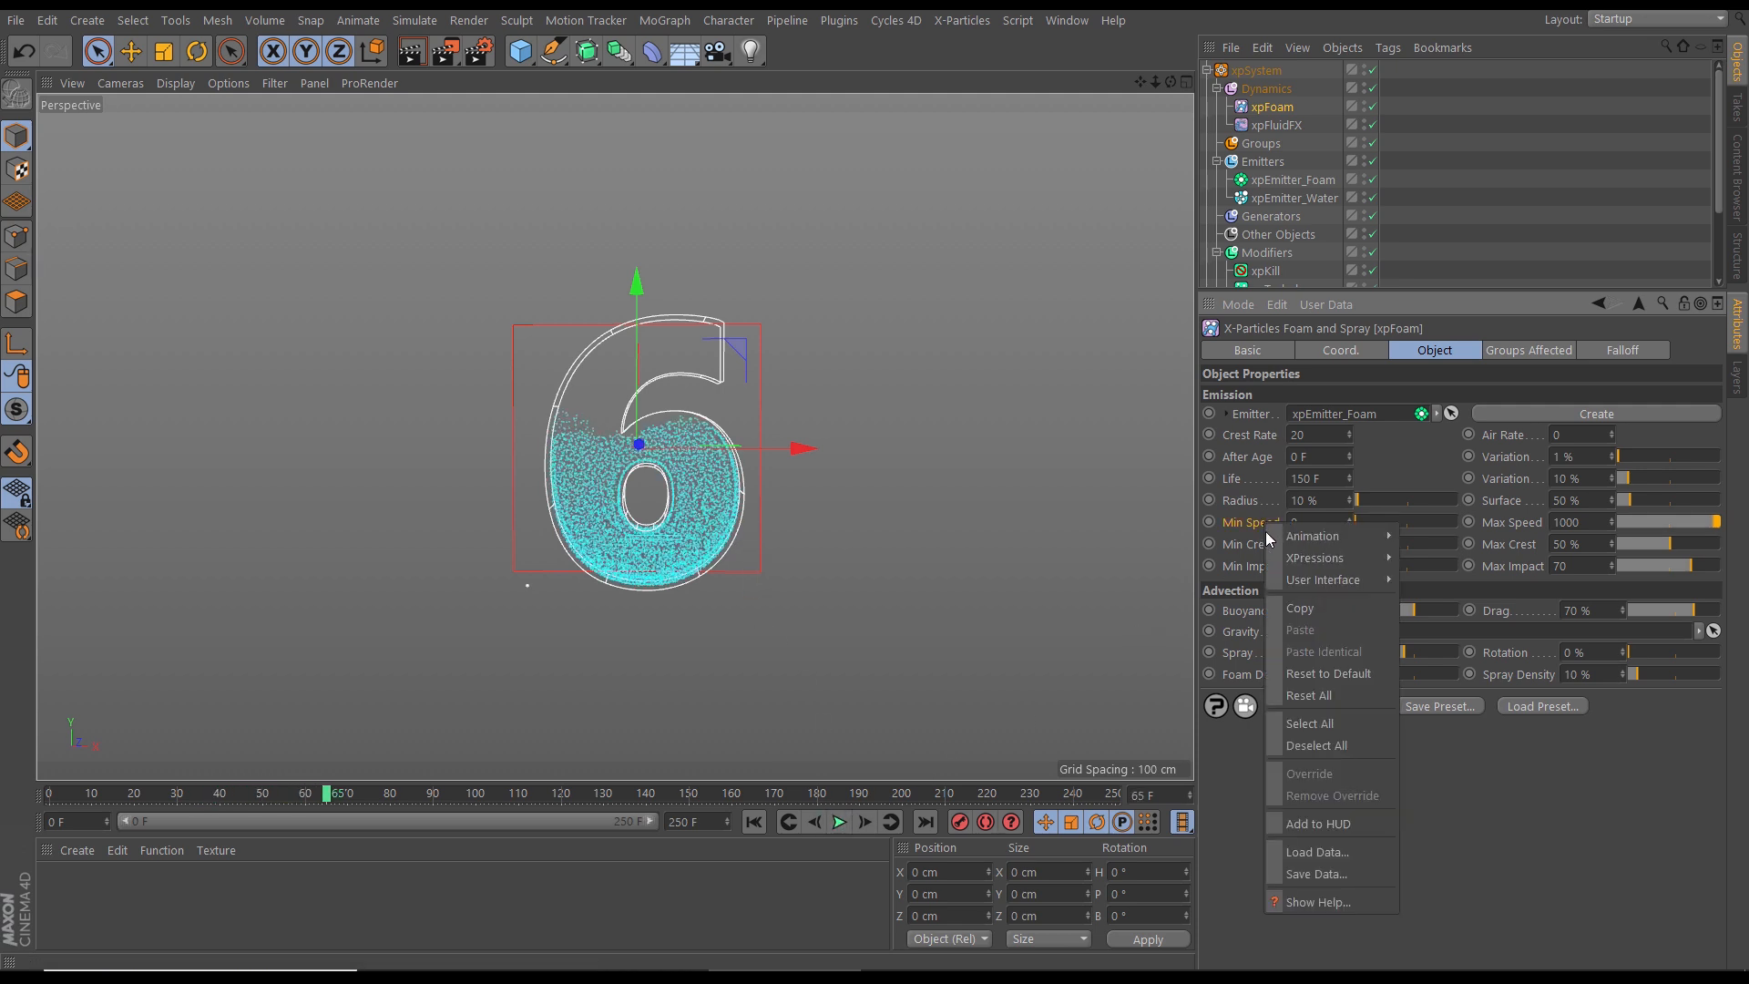
pyautogui.click(1310, 694)
pyautogui.rightClick(1525, 523)
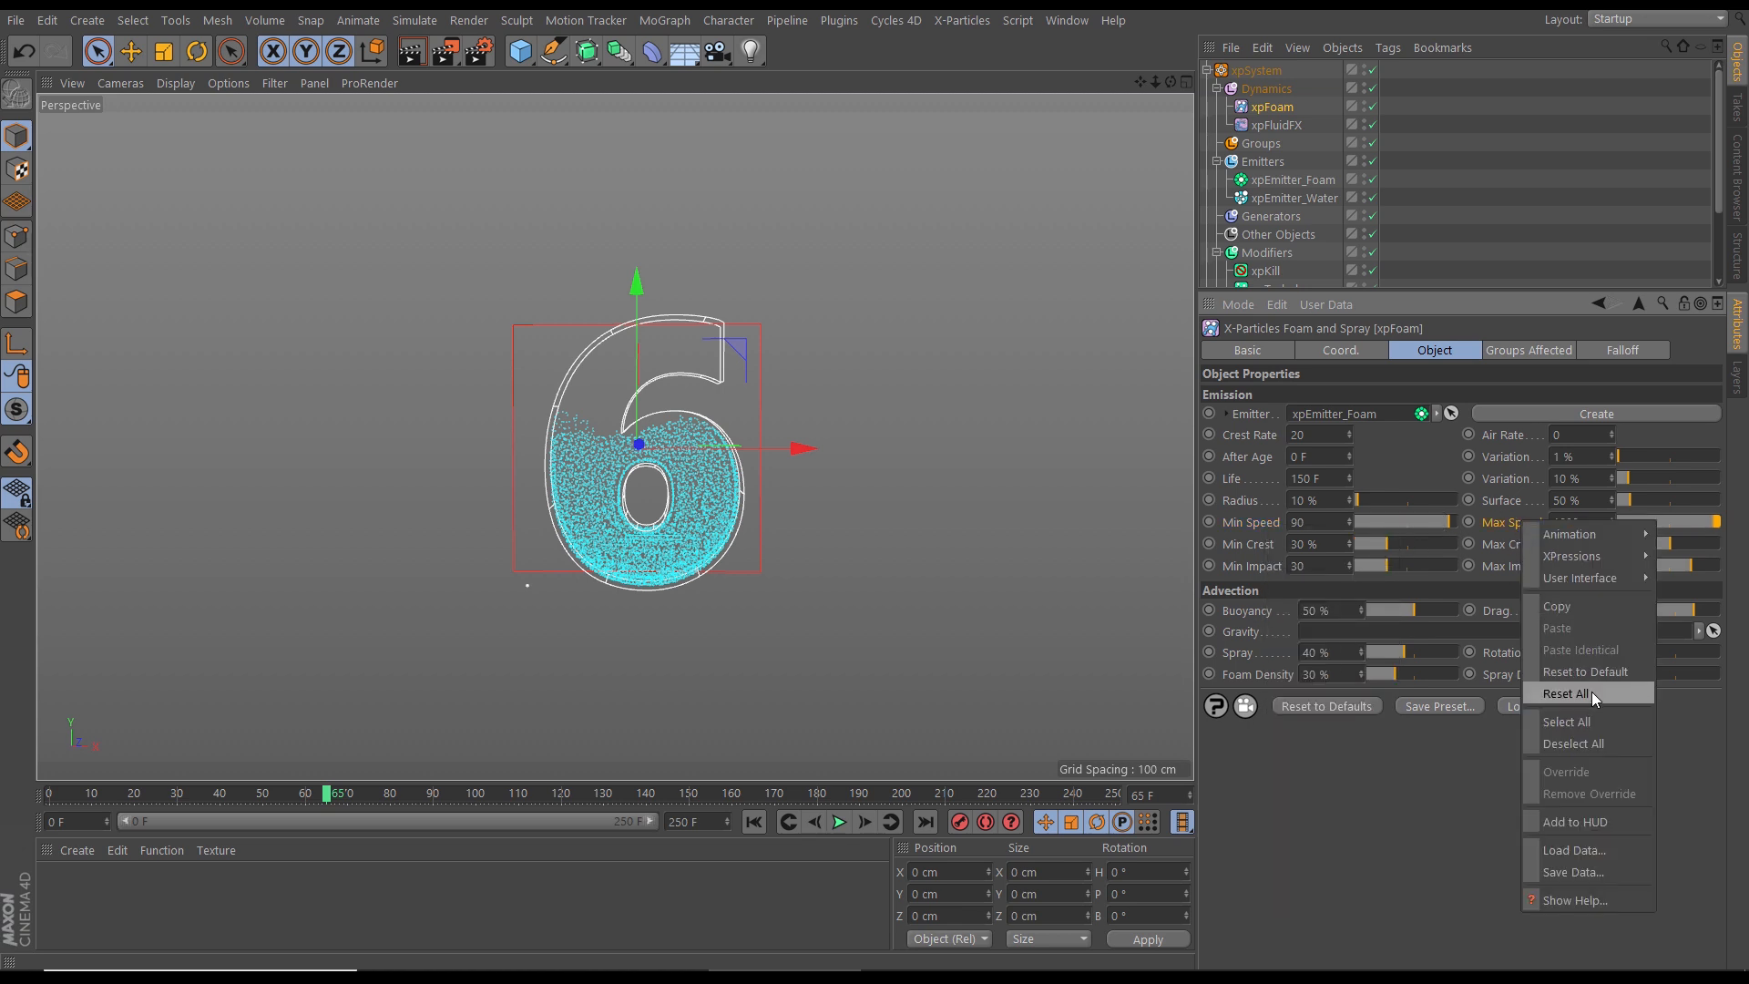
pyautogui.click(1598, 676)
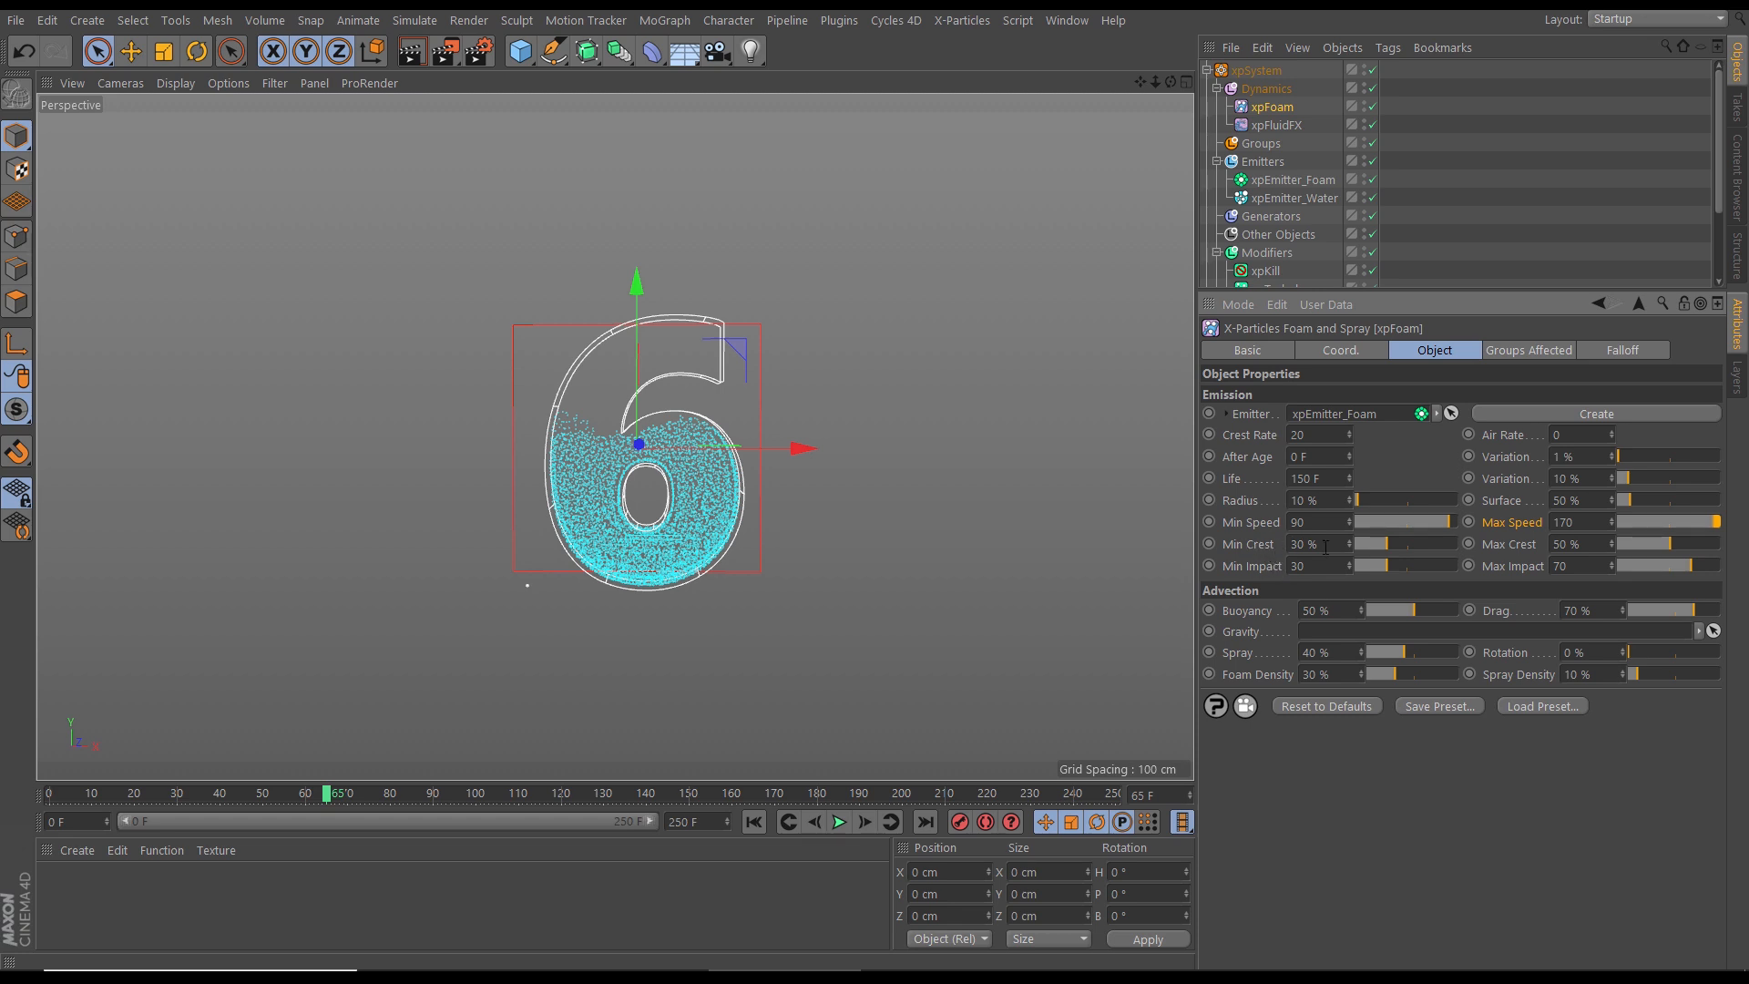
# Step: Sketch a low wave labelled 0% and 5% beside the number with Doodle Paint in light pink at 36% saturation, showing the xpFoam settings
pyautogui.keyDown('alt'); pyautogui.moveTo(699, 533); pyautogui.dragTo(395, 529, button='middle'); pyautogui.keyUp('alt')
pyautogui.keyDown('alt'); pyautogui.moveTo(394, 530); pyautogui.dragTo(416, 526); pyautogui.keyUp('alt')
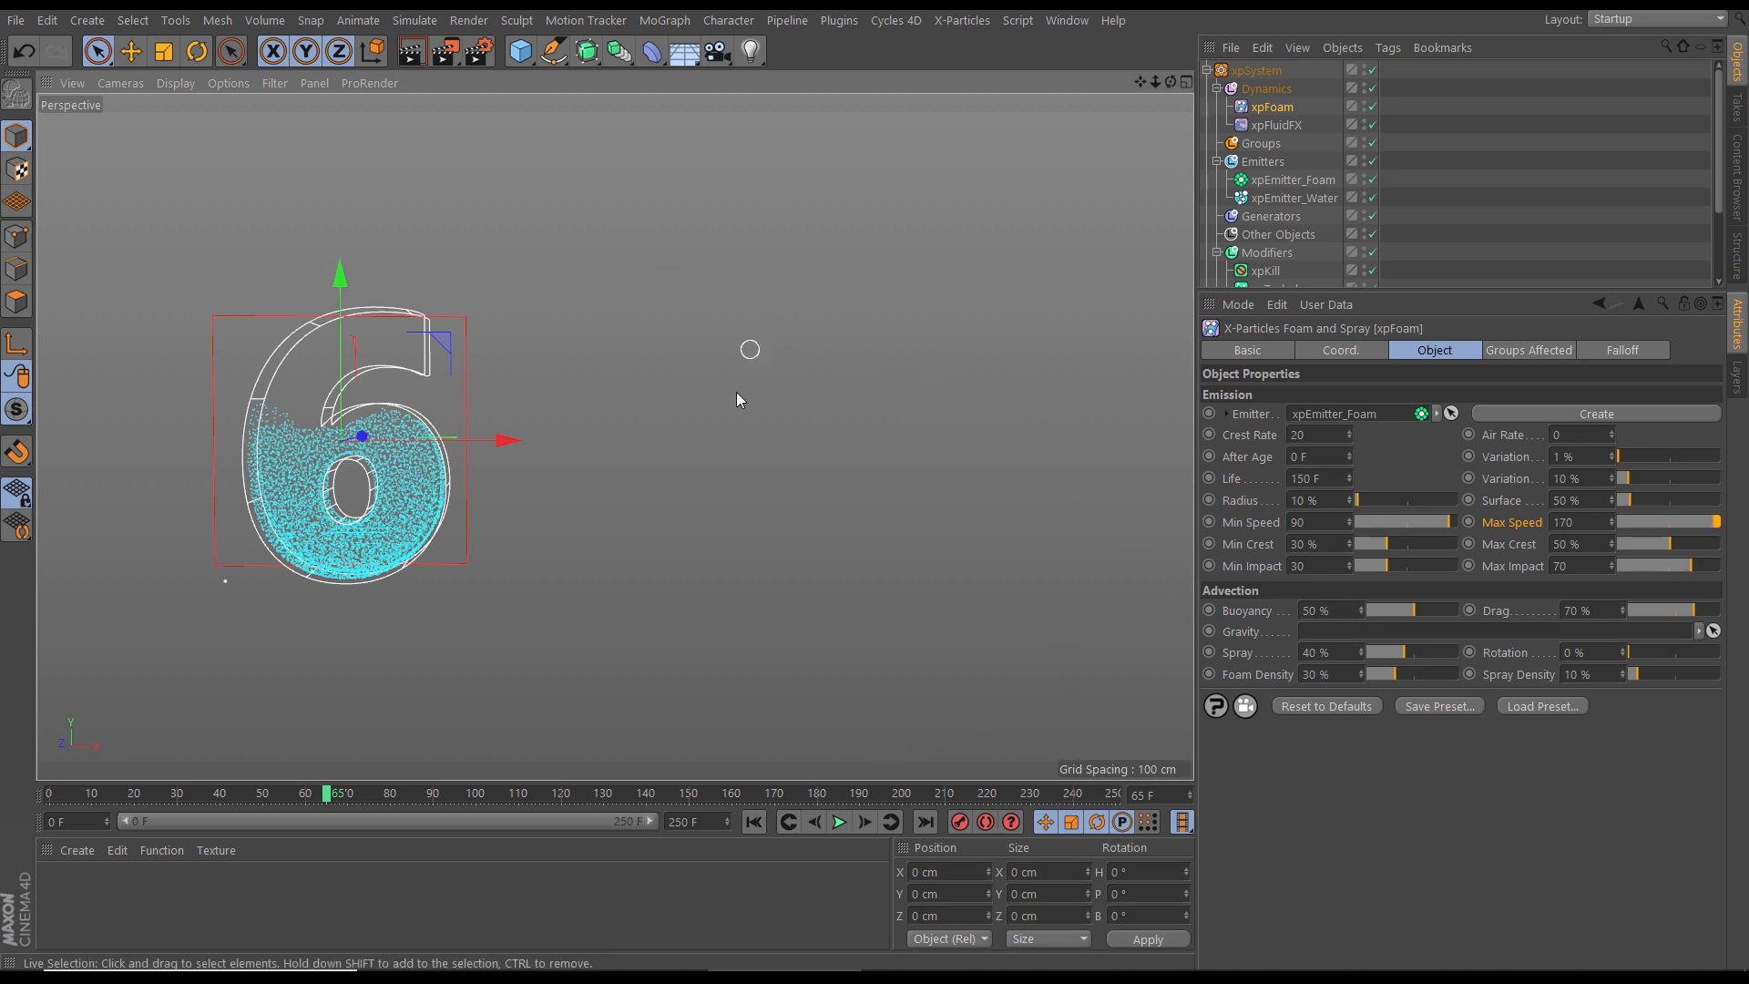
pyautogui.hotkey('shift', 'c')
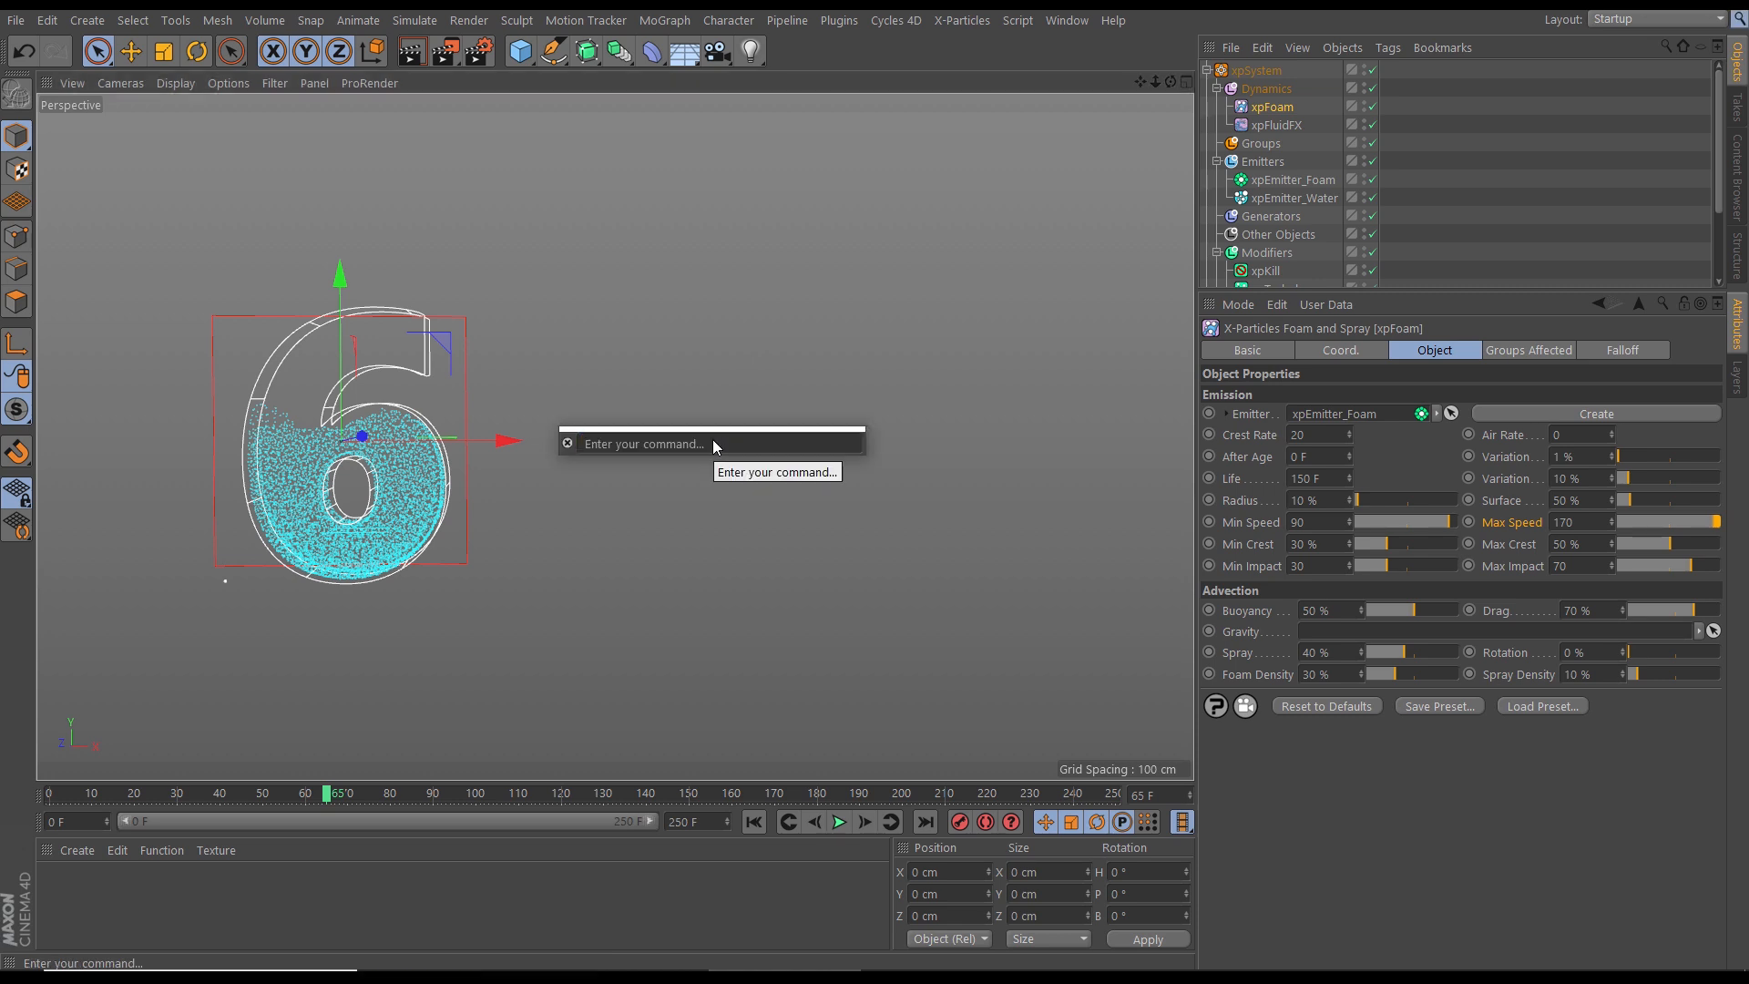
pyautogui.write('doo')
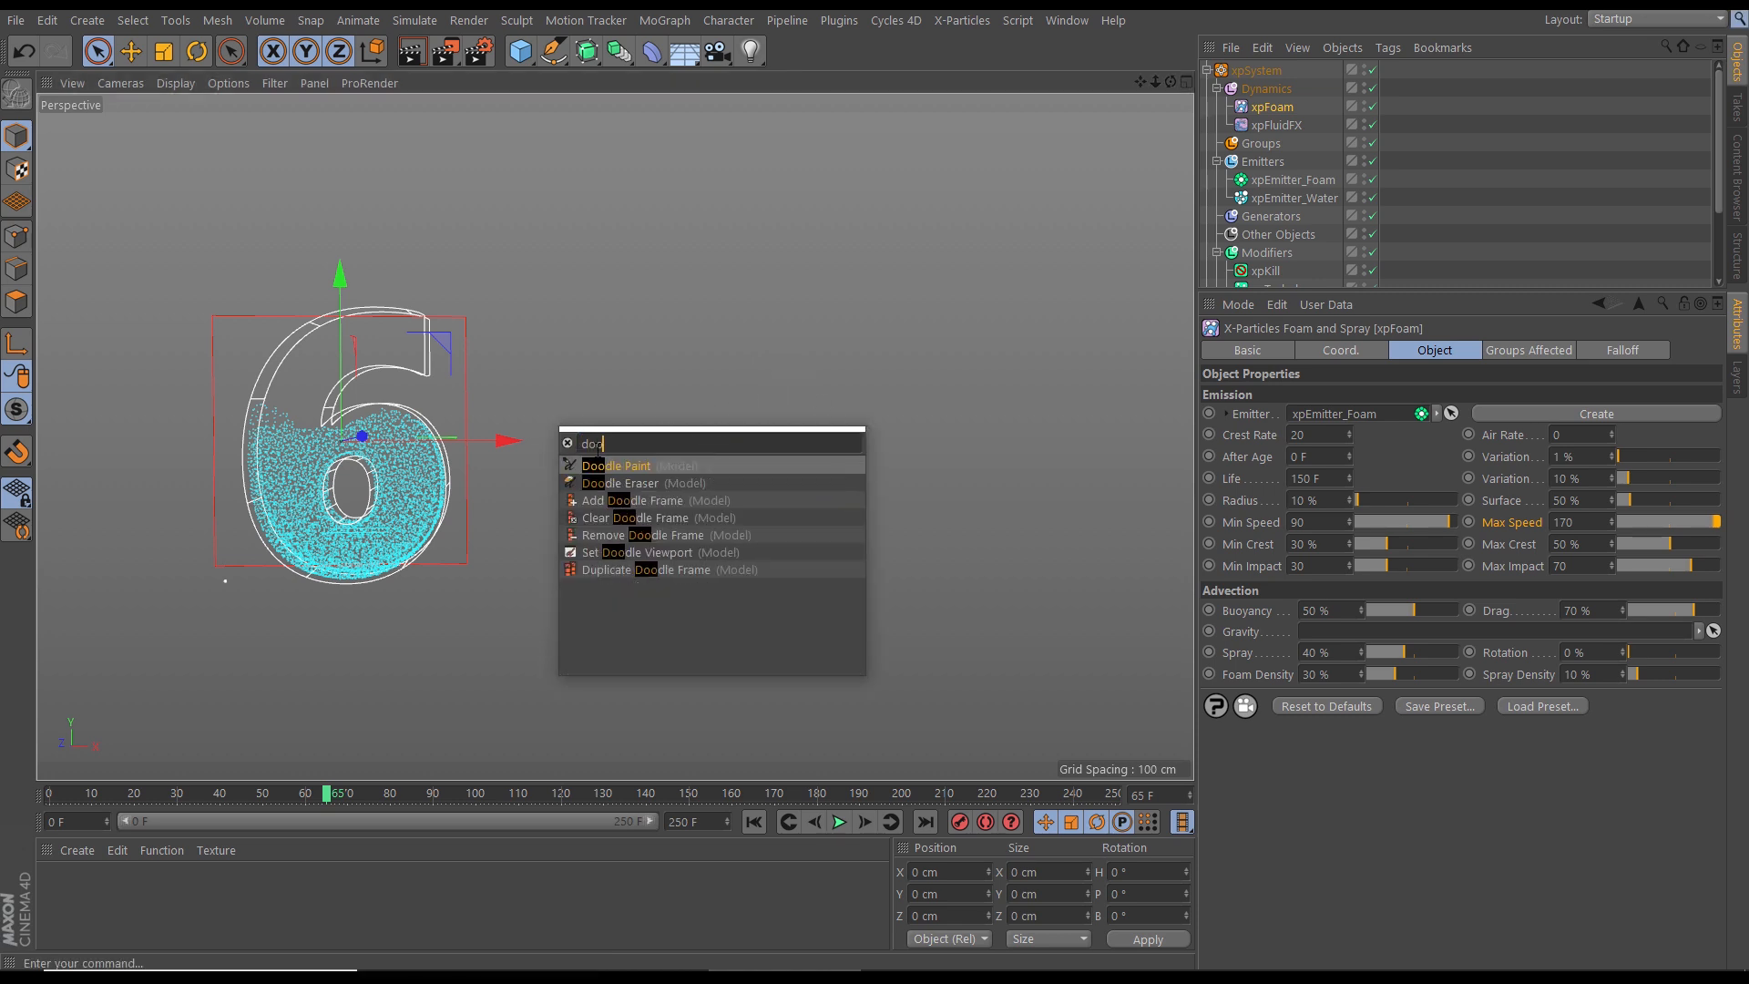
pyautogui.click(590, 466)
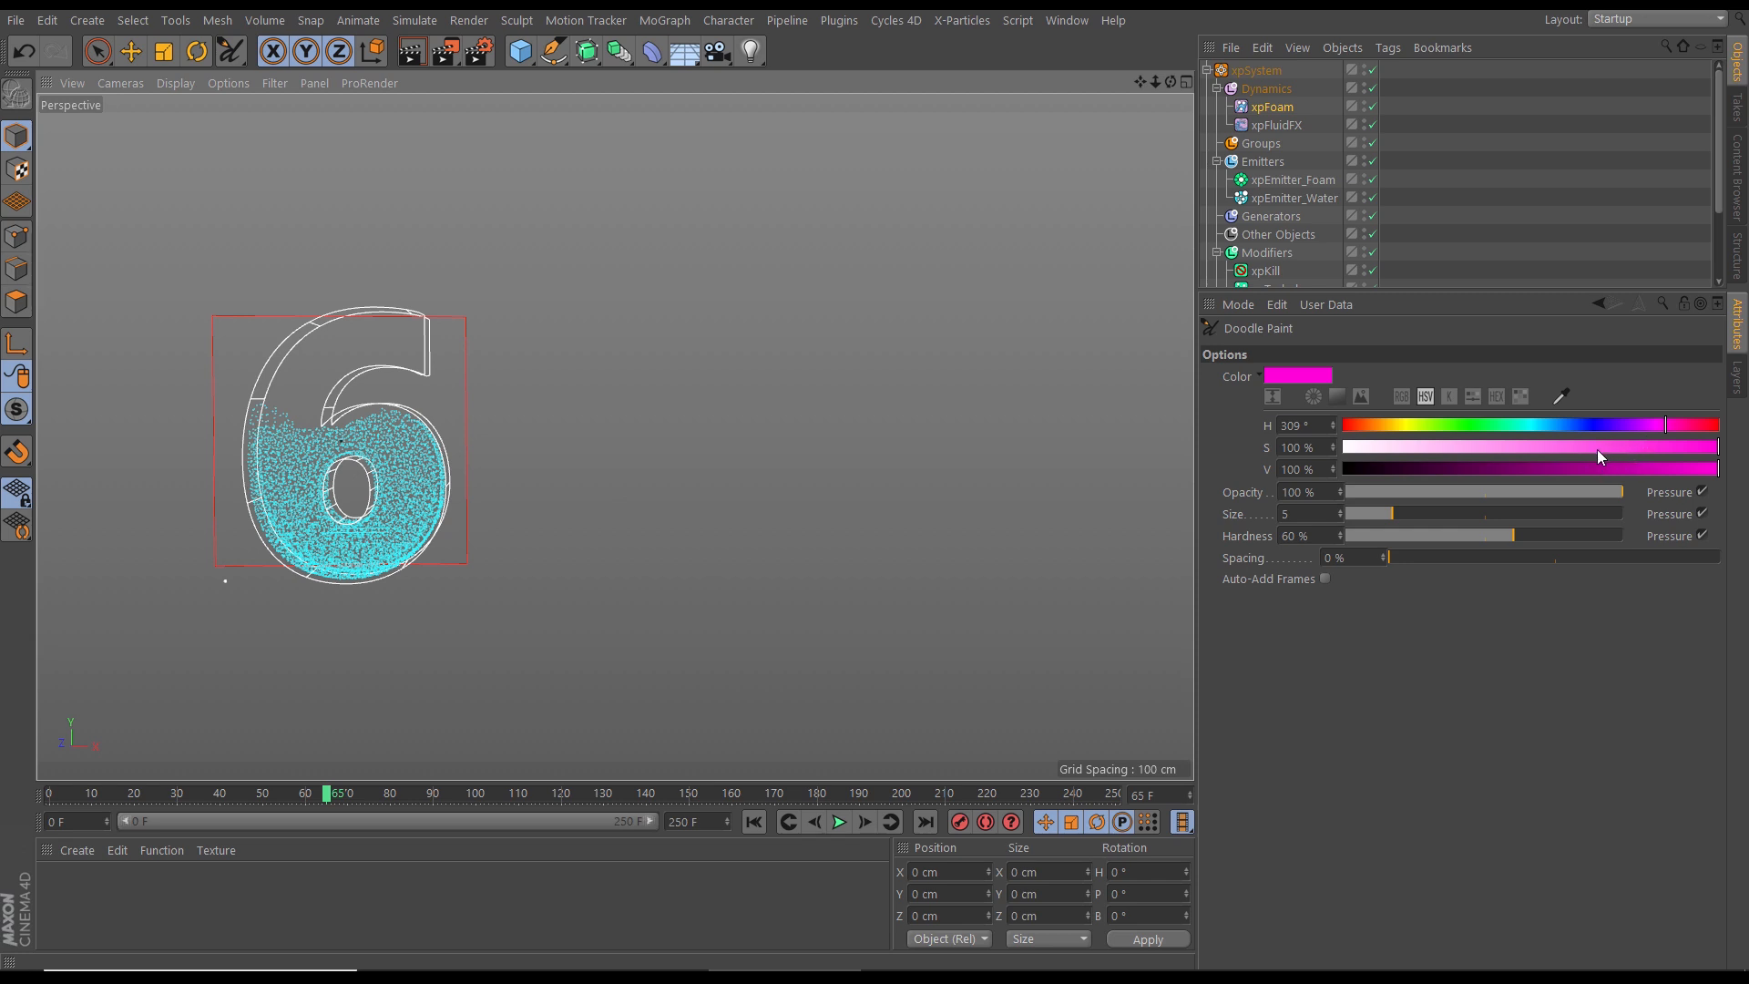
pyautogui.moveTo(1523, 448); pyautogui.dragTo(1478, 448)
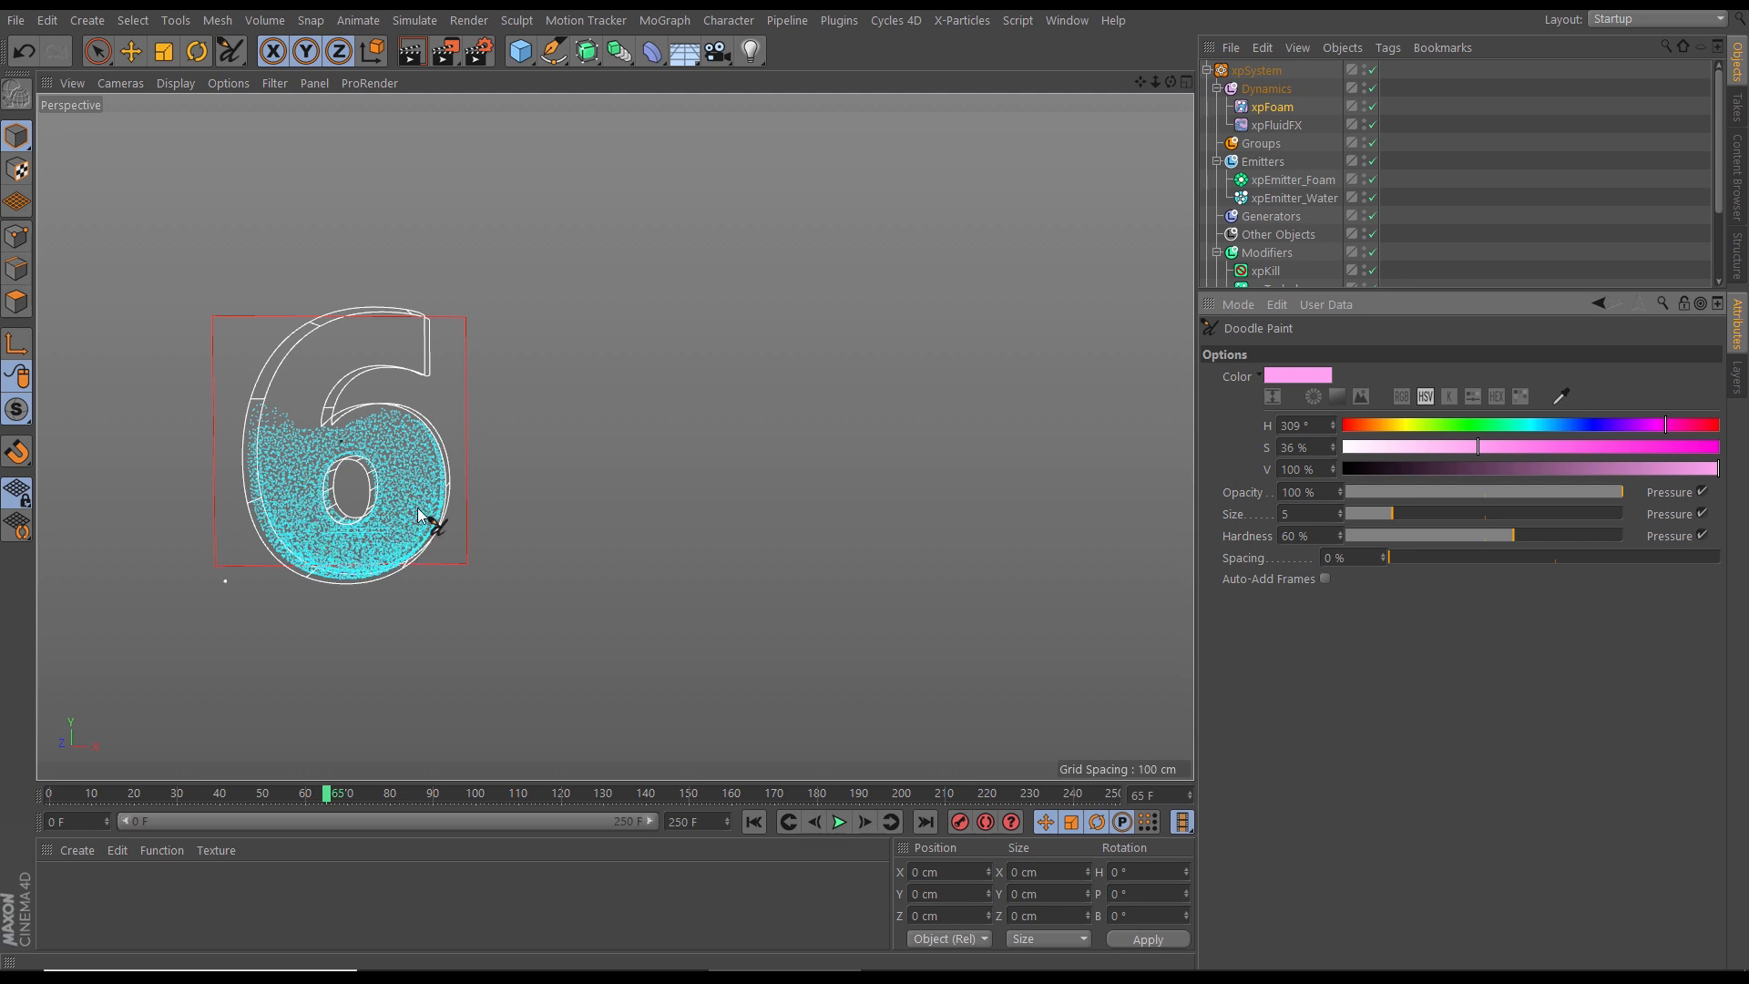
pyautogui.click(1272, 107)
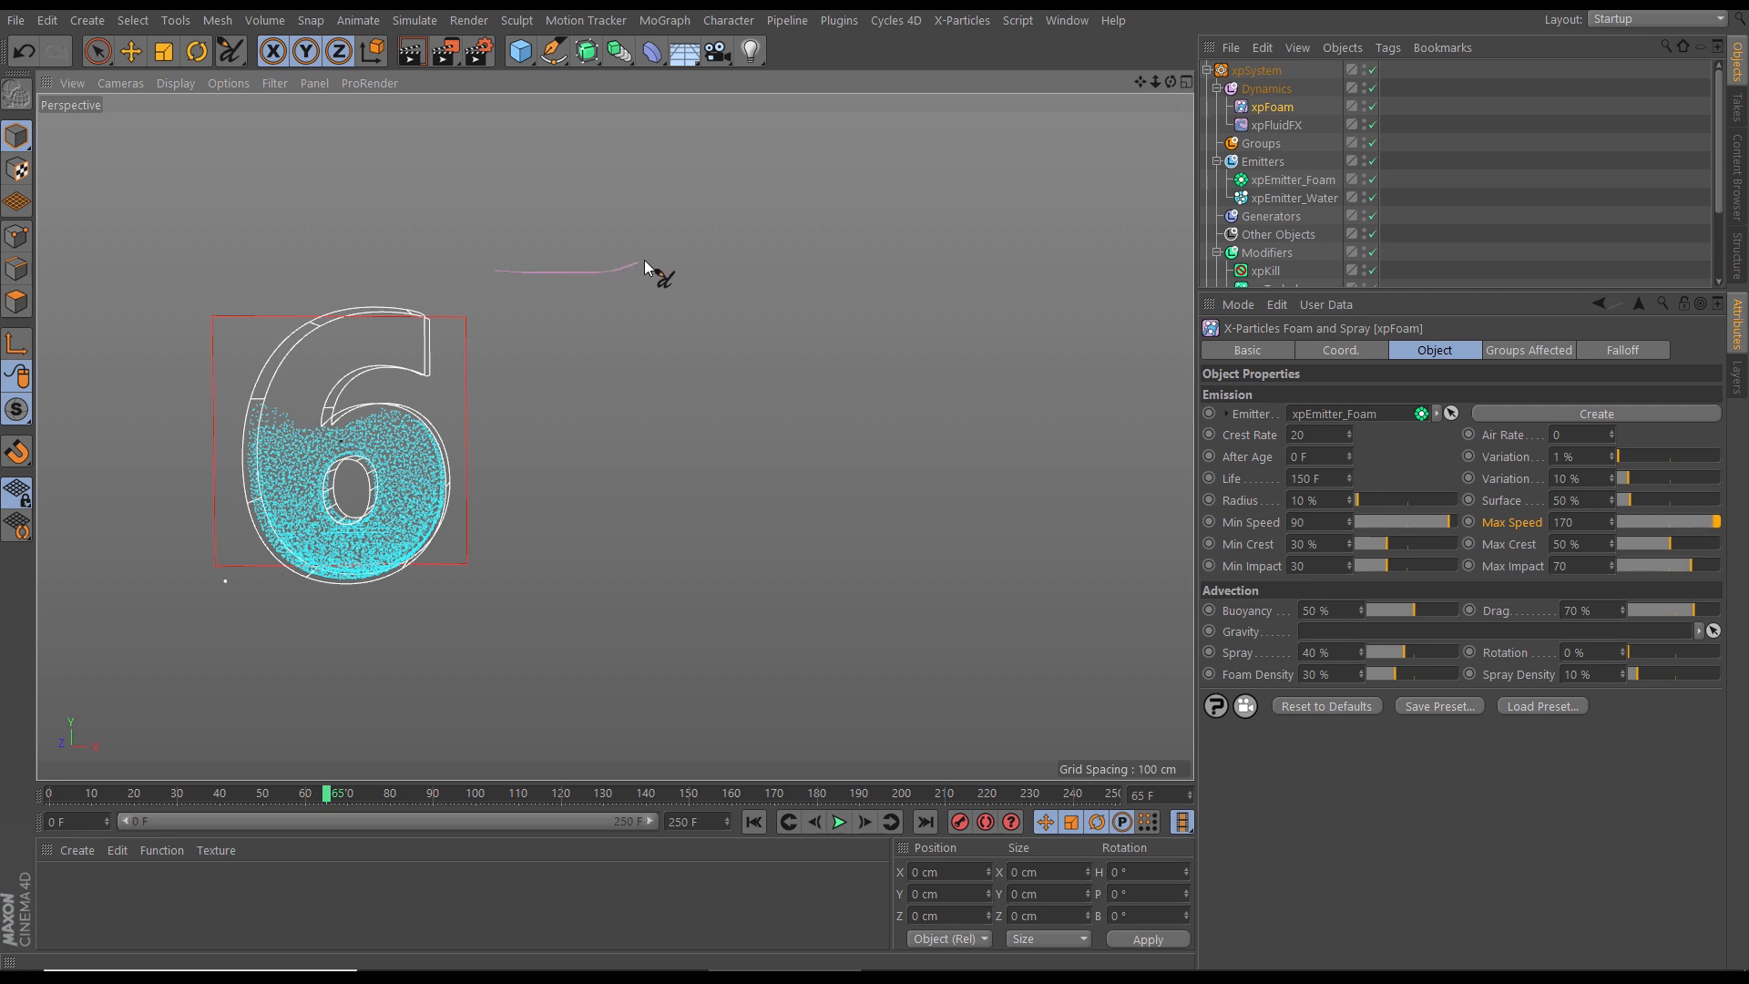
pyautogui.moveTo(651, 257); pyautogui.dragTo(750, 267)
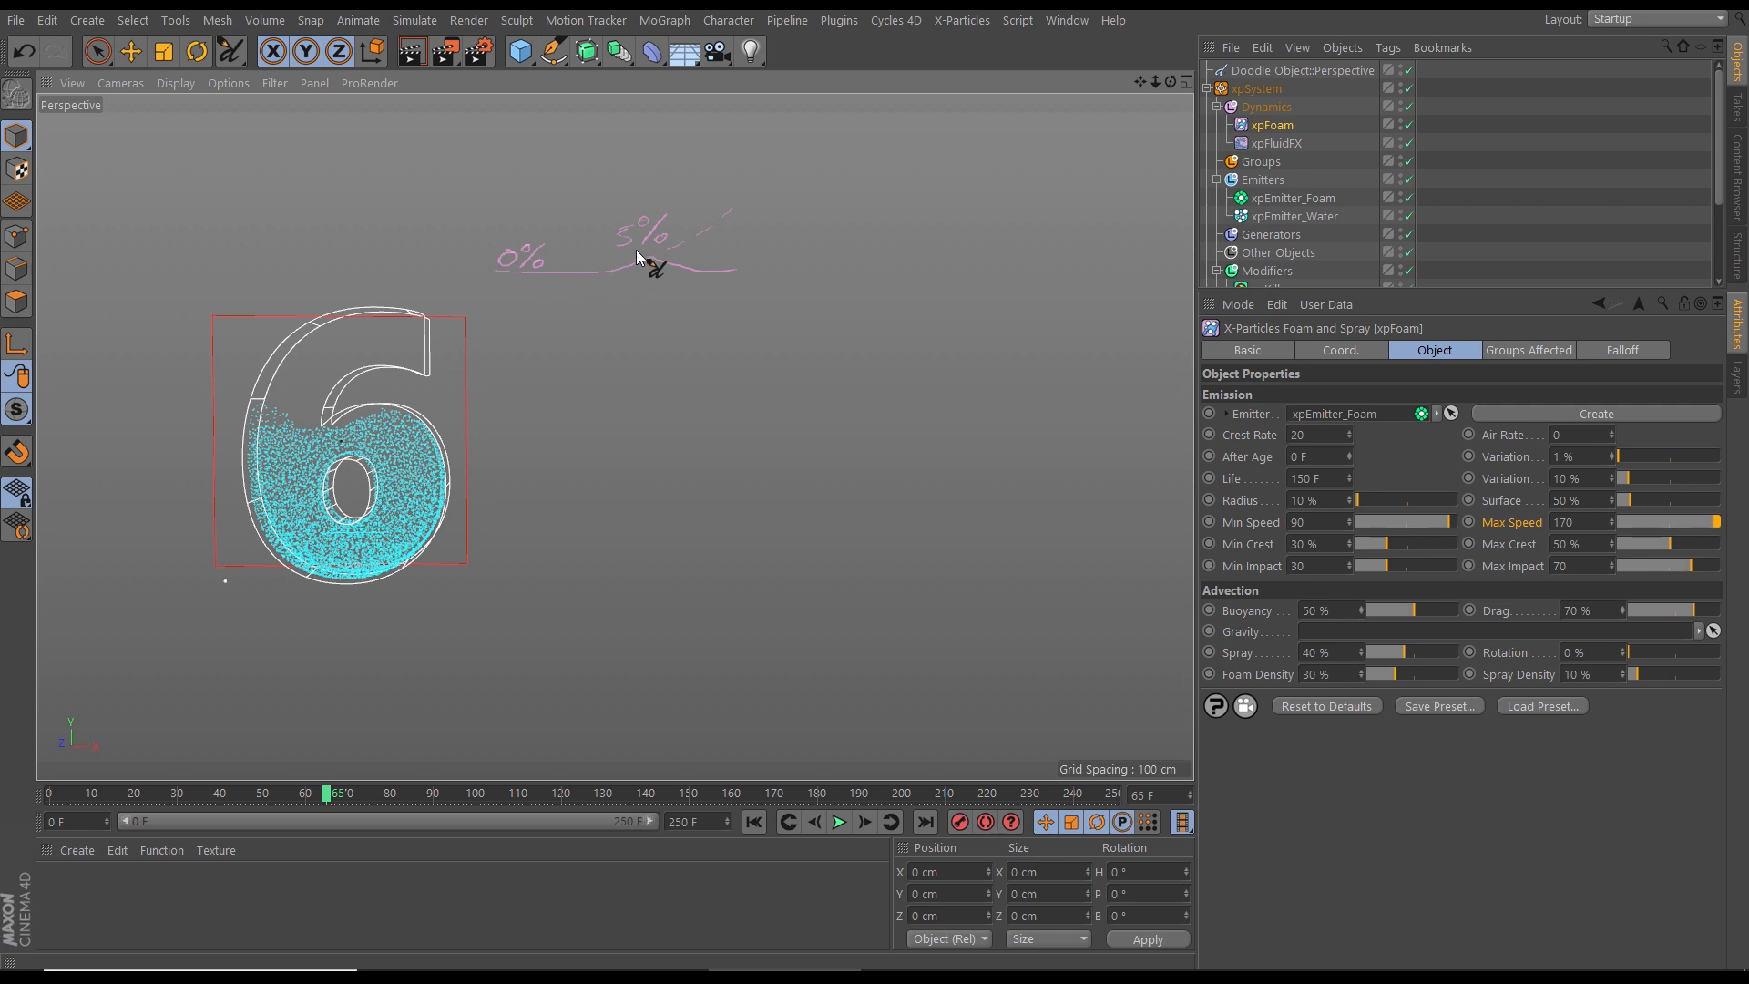
# Step: Set the xpFoam Min Crest to 0% and Max Crest to 5%, and replay the simulation from the first frame
pyautogui.click(754, 822)
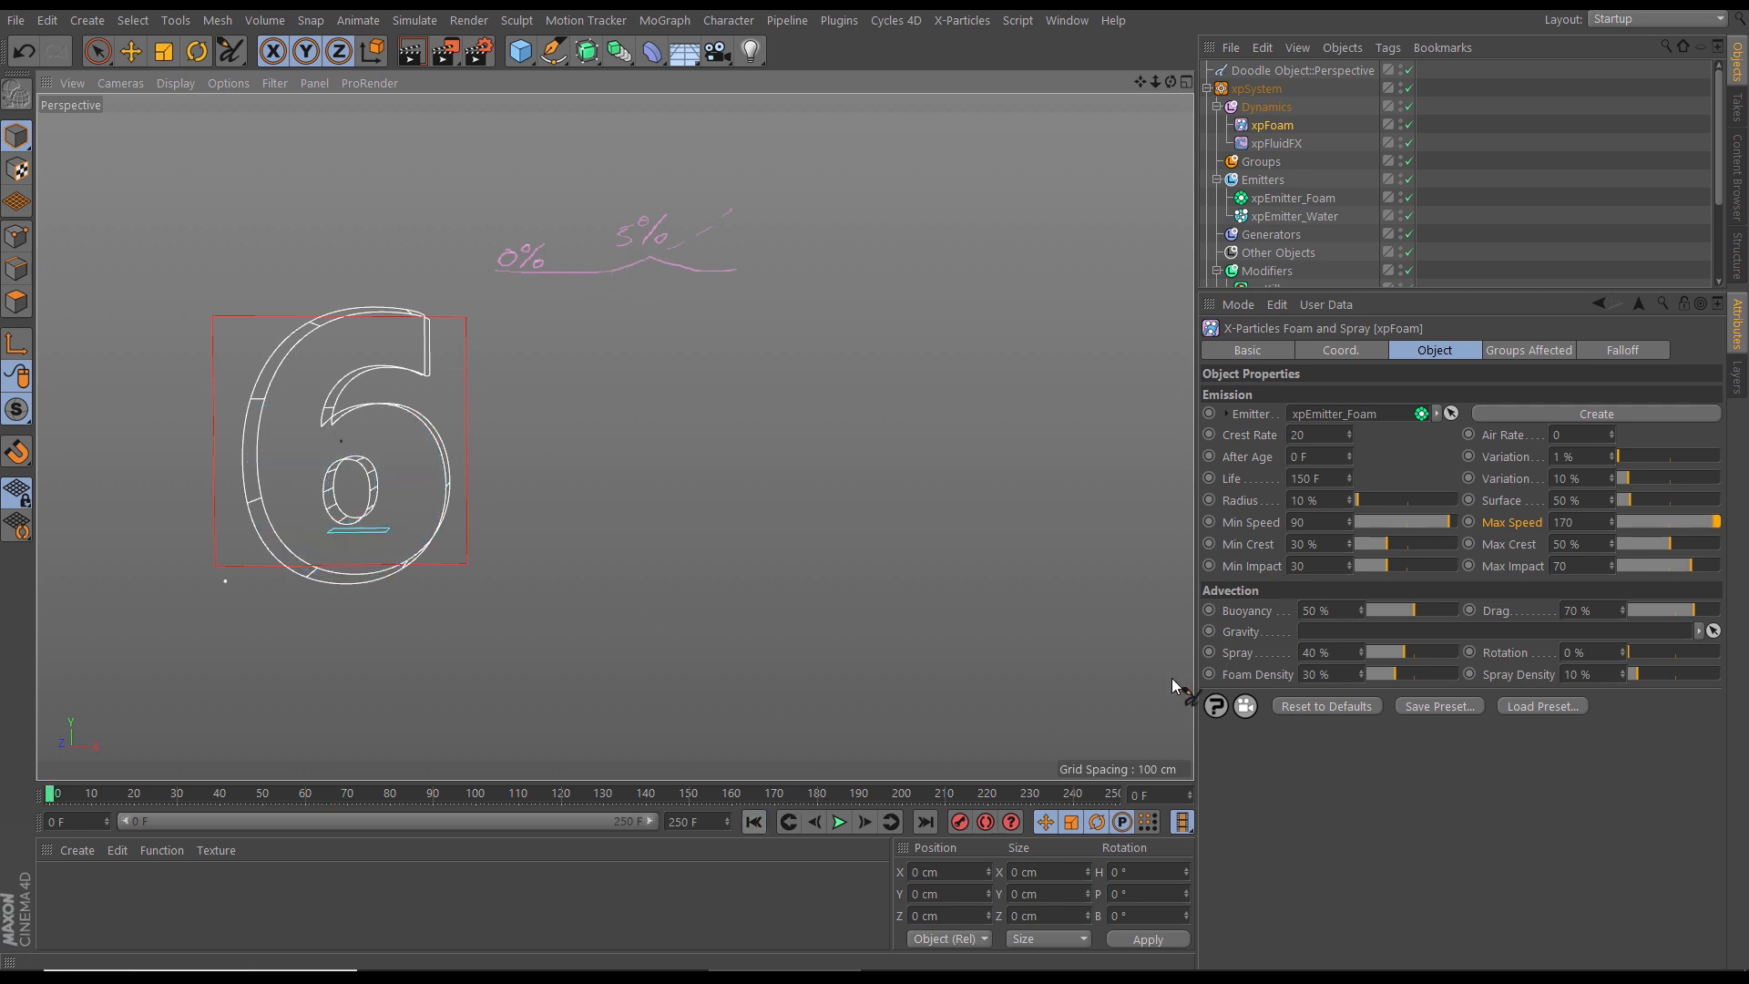
pyautogui.click(1291, 545)
pyautogui.write('0')
pyautogui.press('Tab')
pyautogui.write('5')
pyautogui.press('Return')
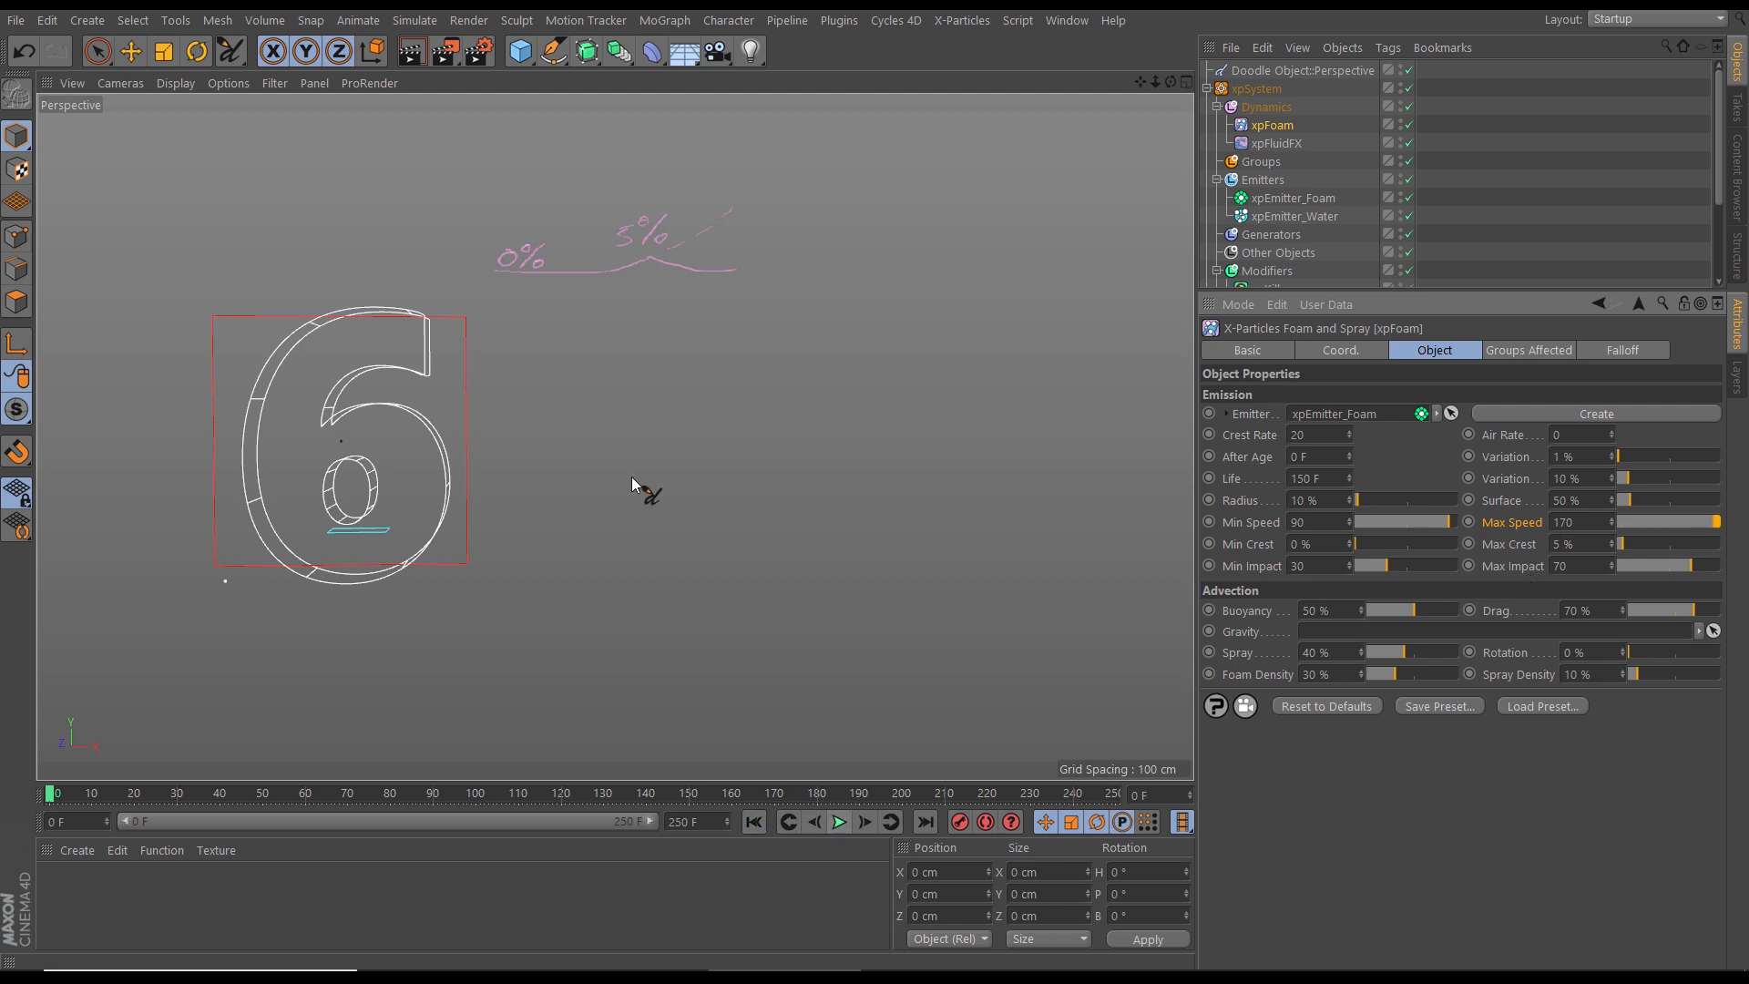
pyautogui.click(840, 824)
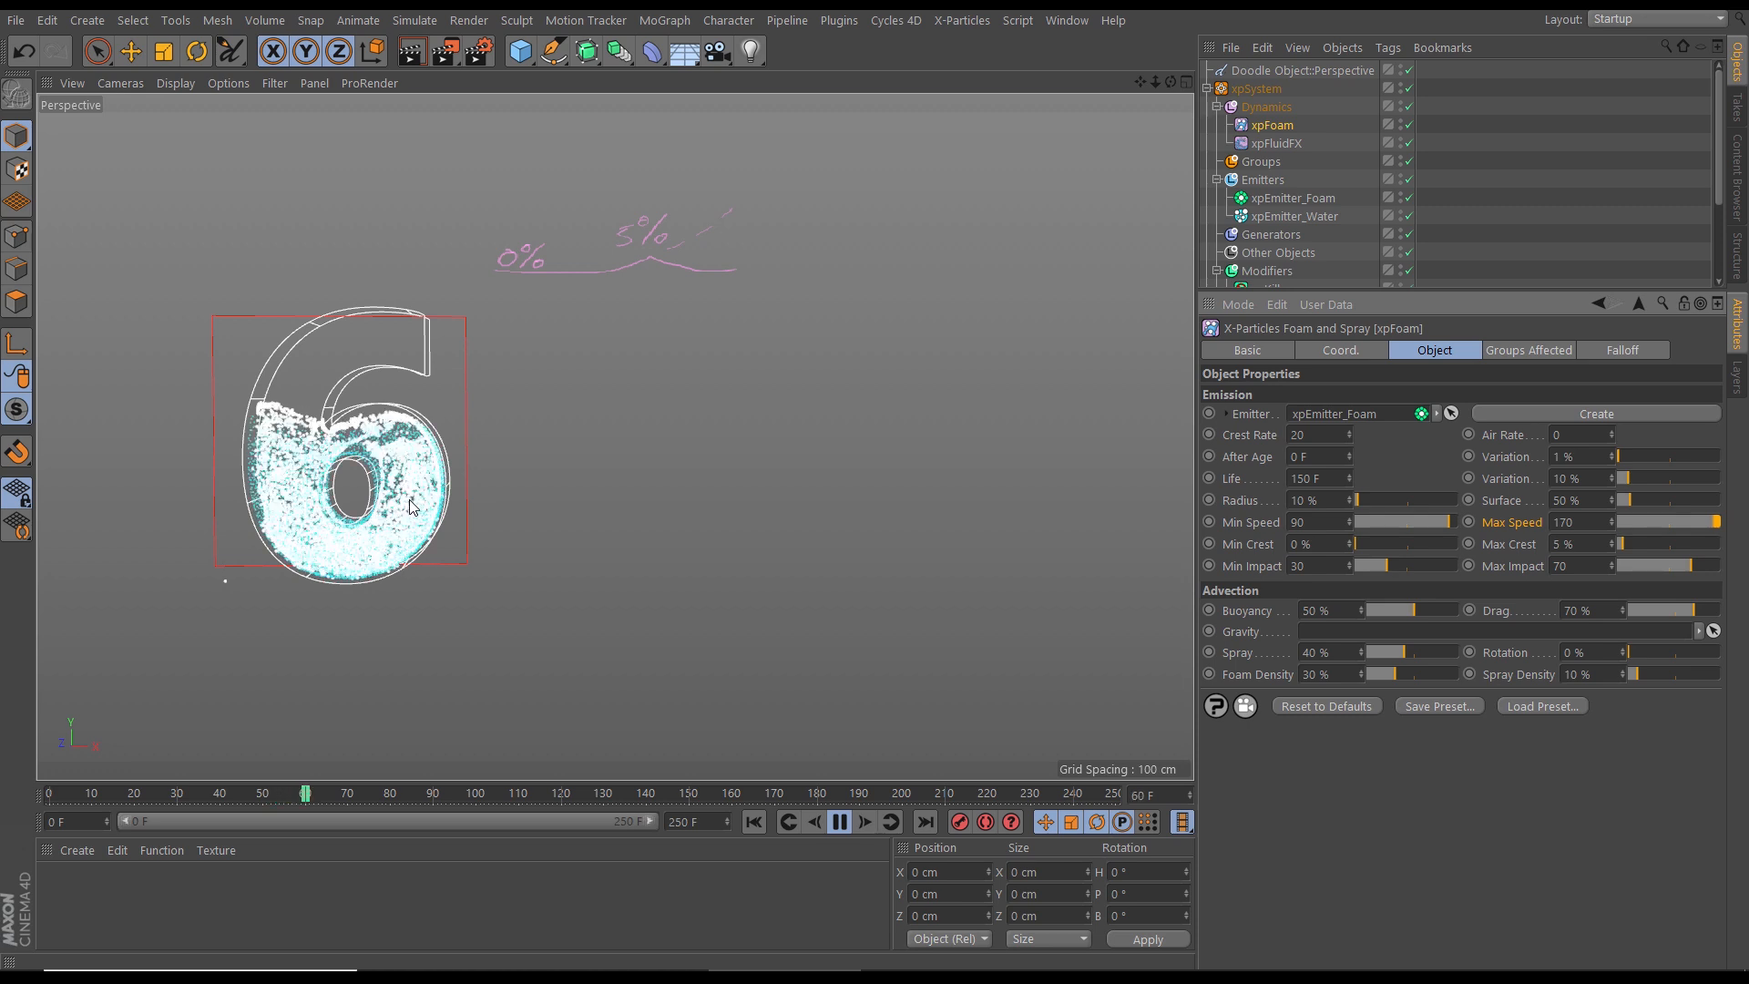
pyautogui.click(840, 823)
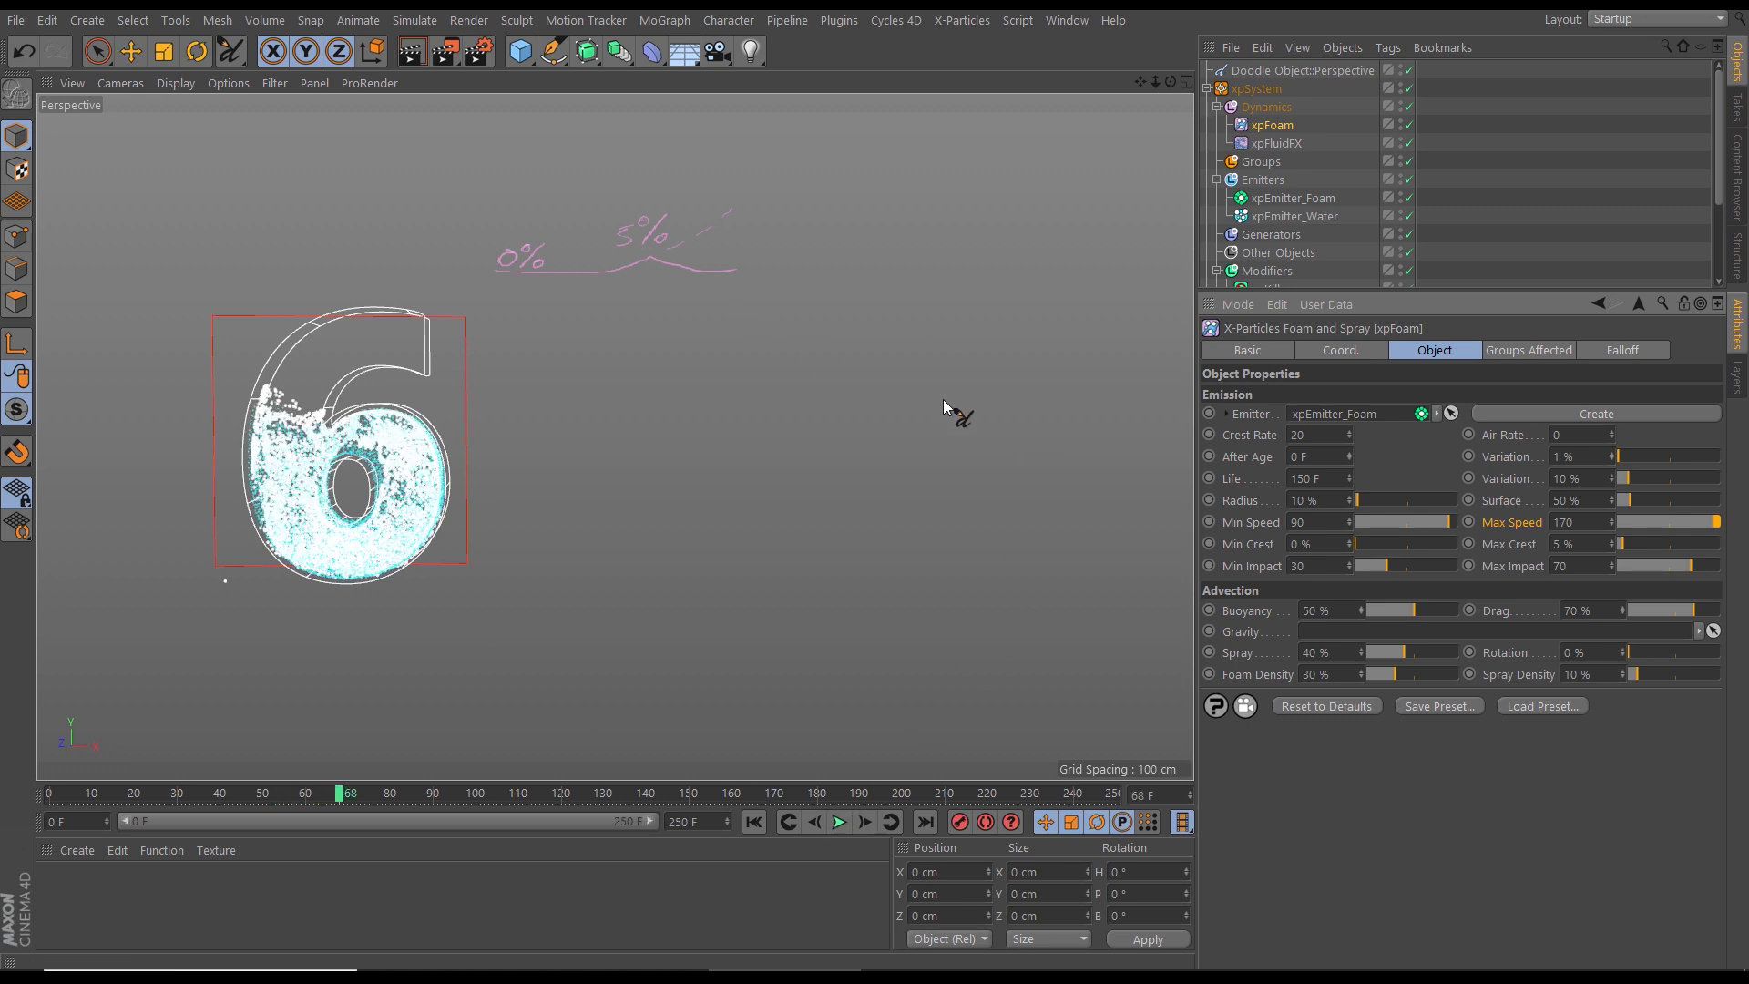
# Step: Sketch a taller wave labelled 0% and 60% below the first one, and set the xpFoam Max Crest to 60%
pyautogui.moveTo(558, 468); pyautogui.dragTo(595, 472)
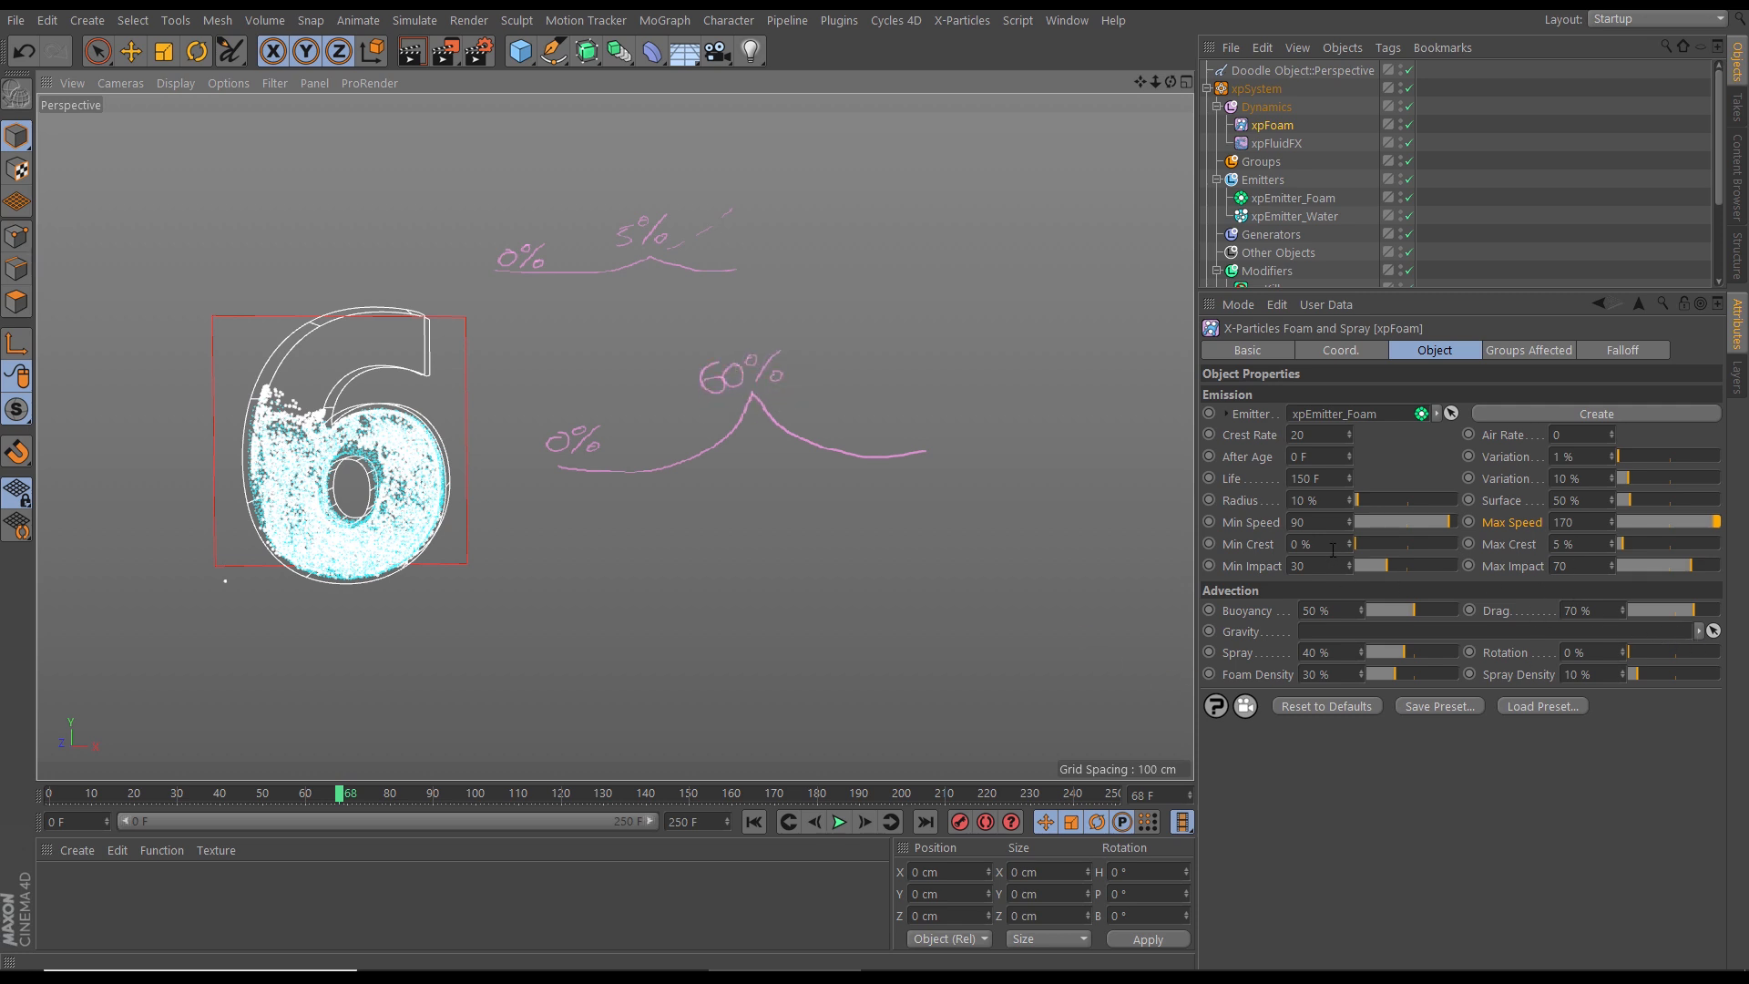
pyautogui.click(1591, 543)
pyautogui.write('60')
pyautogui.press('Return')
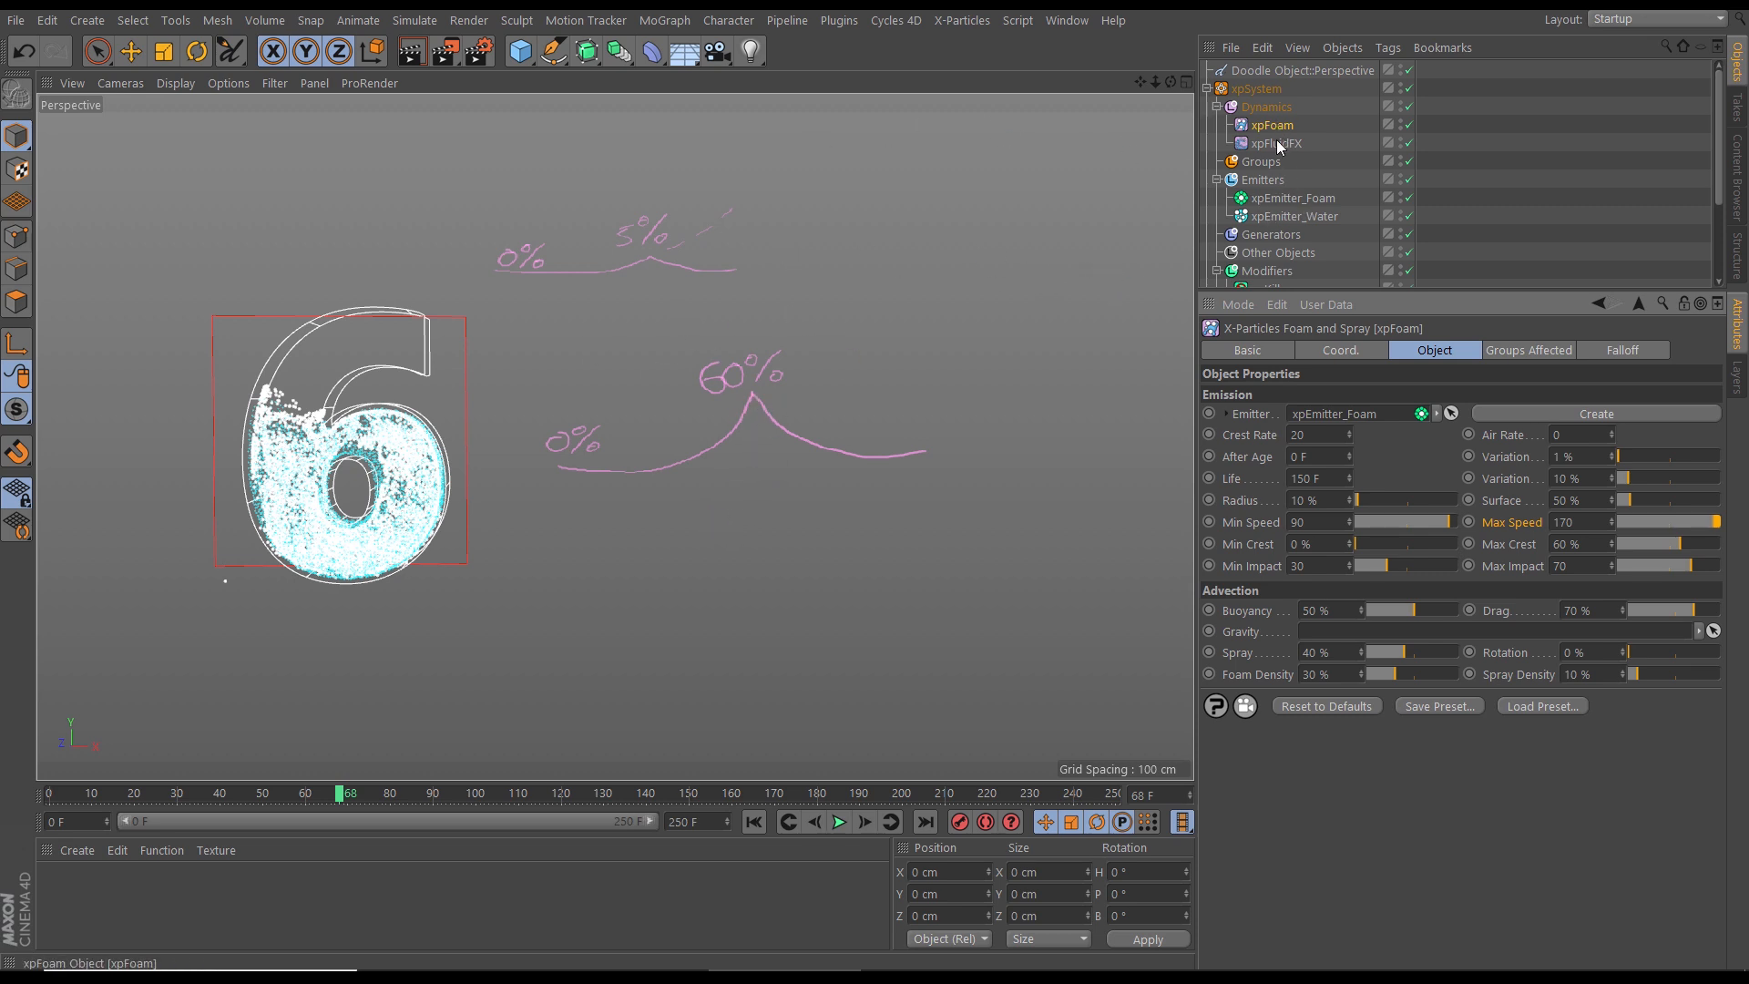
# Step: Enable Show HUD in the display settings of xpEmitter_Foam
pyautogui.click(1285, 198)
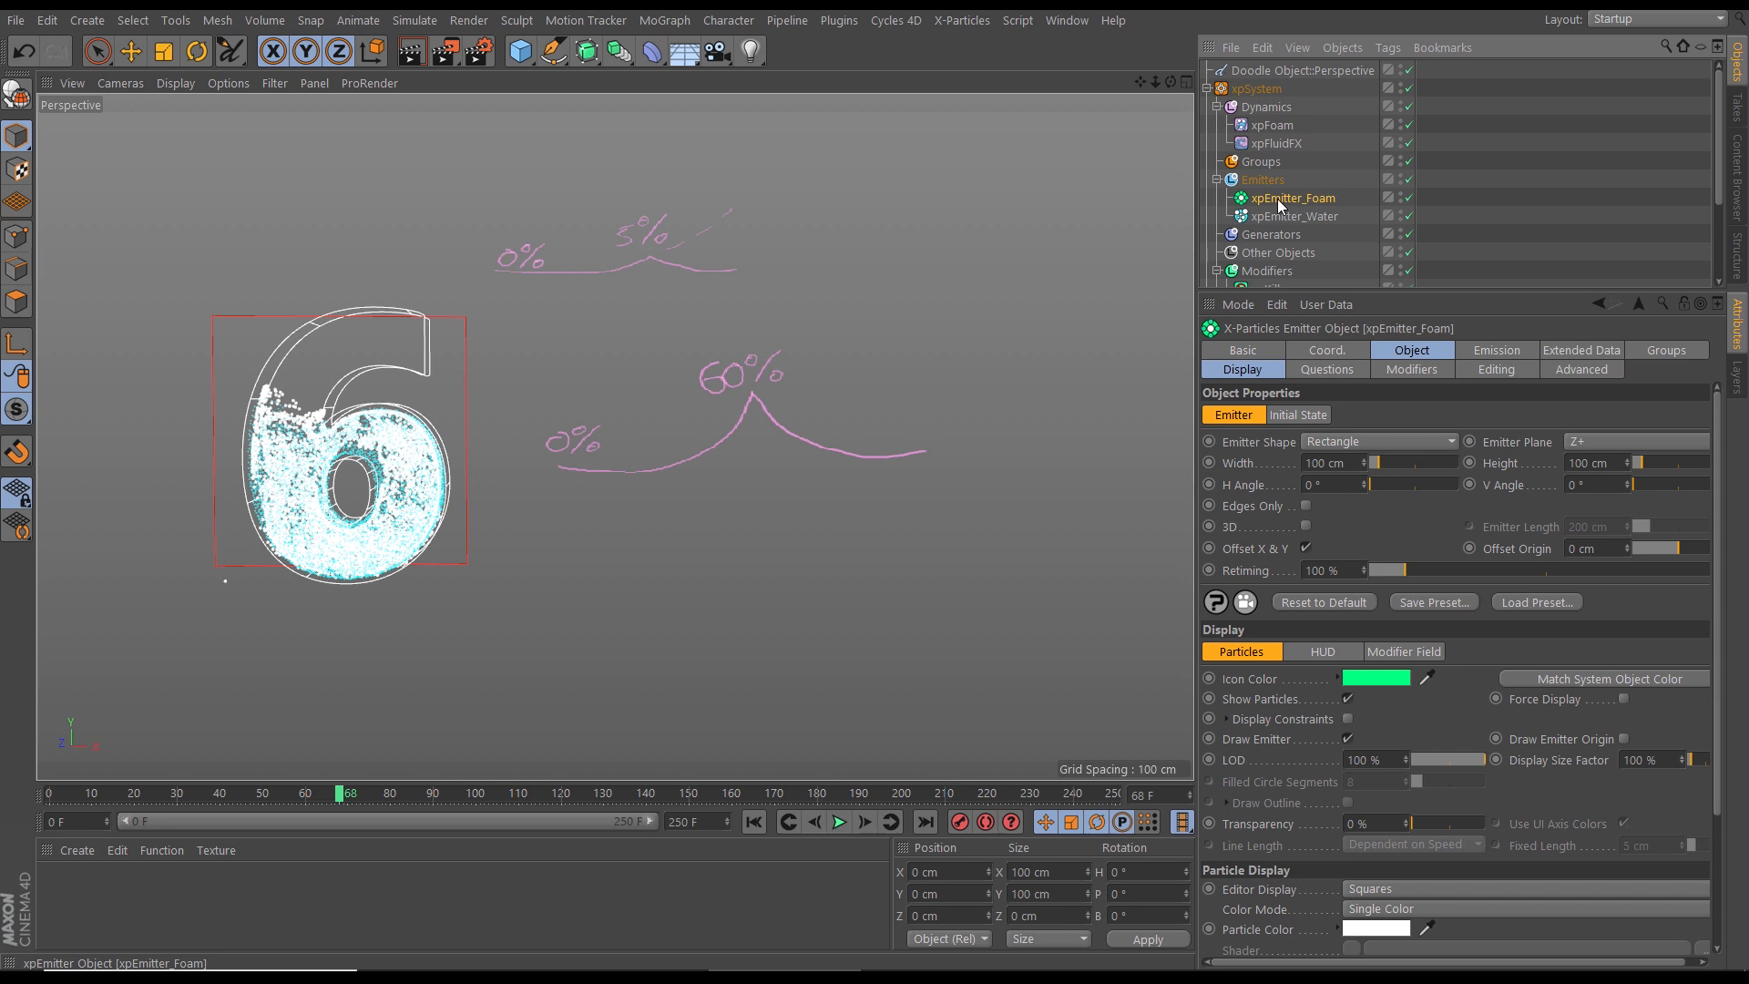
pyautogui.click(1281, 377)
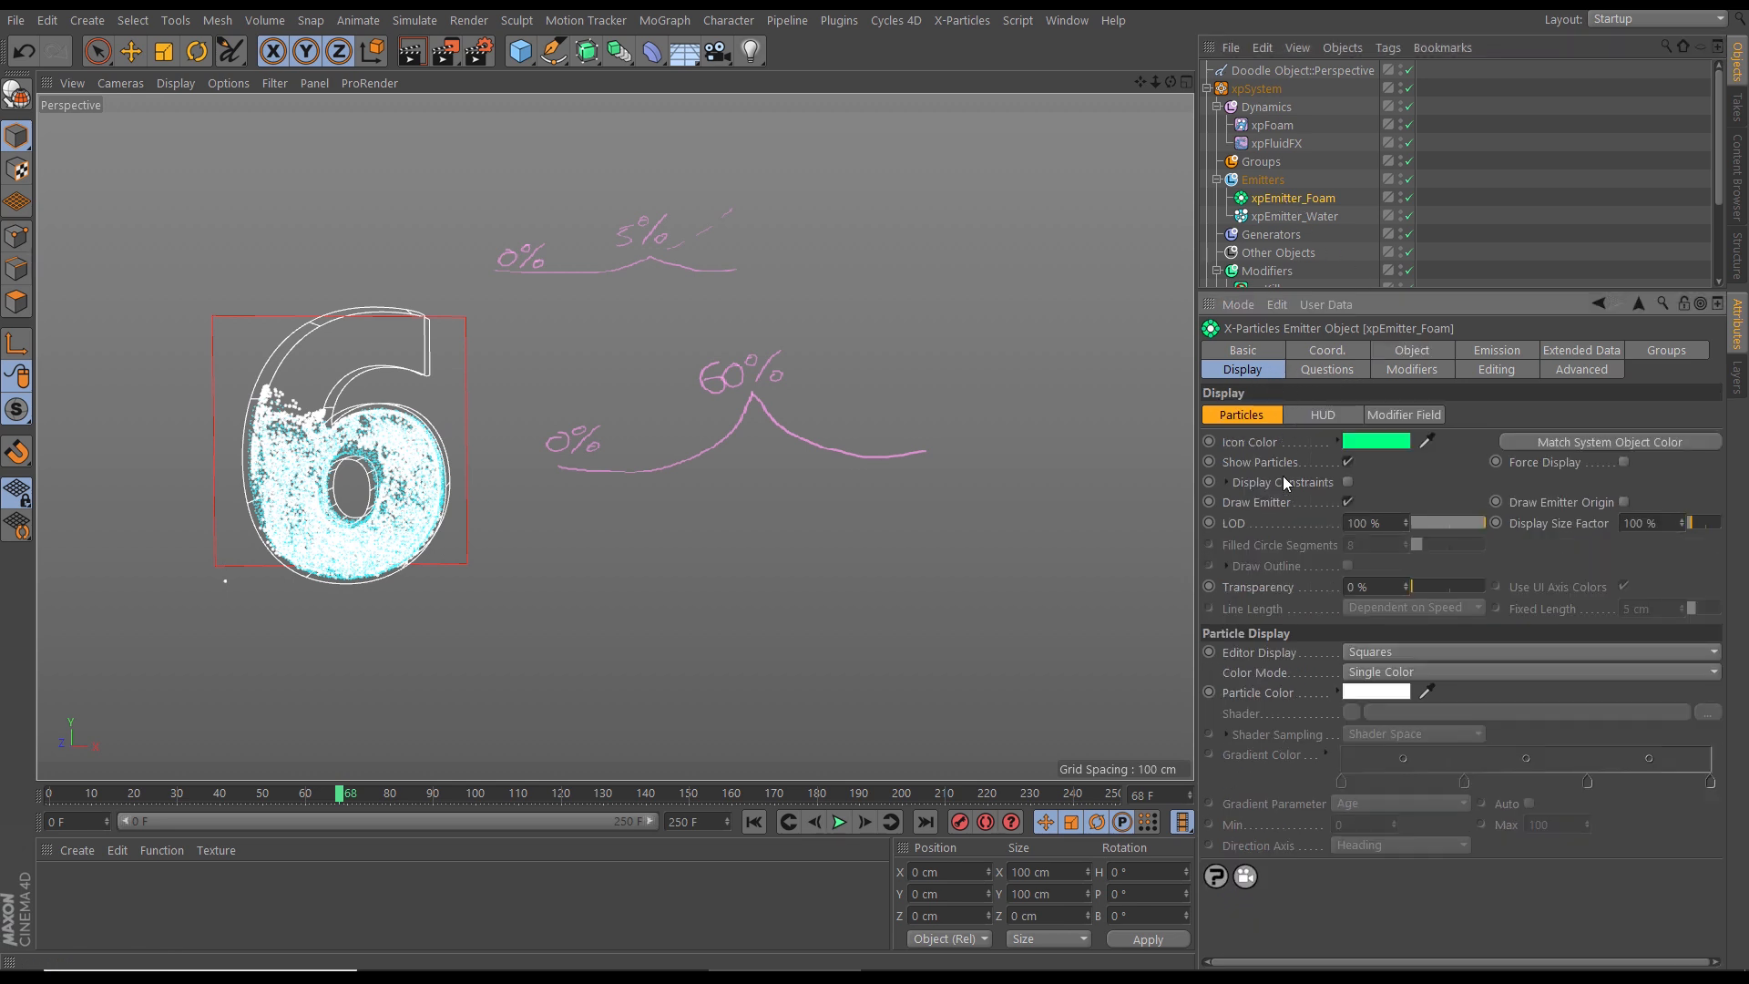
pyautogui.click(1322, 418)
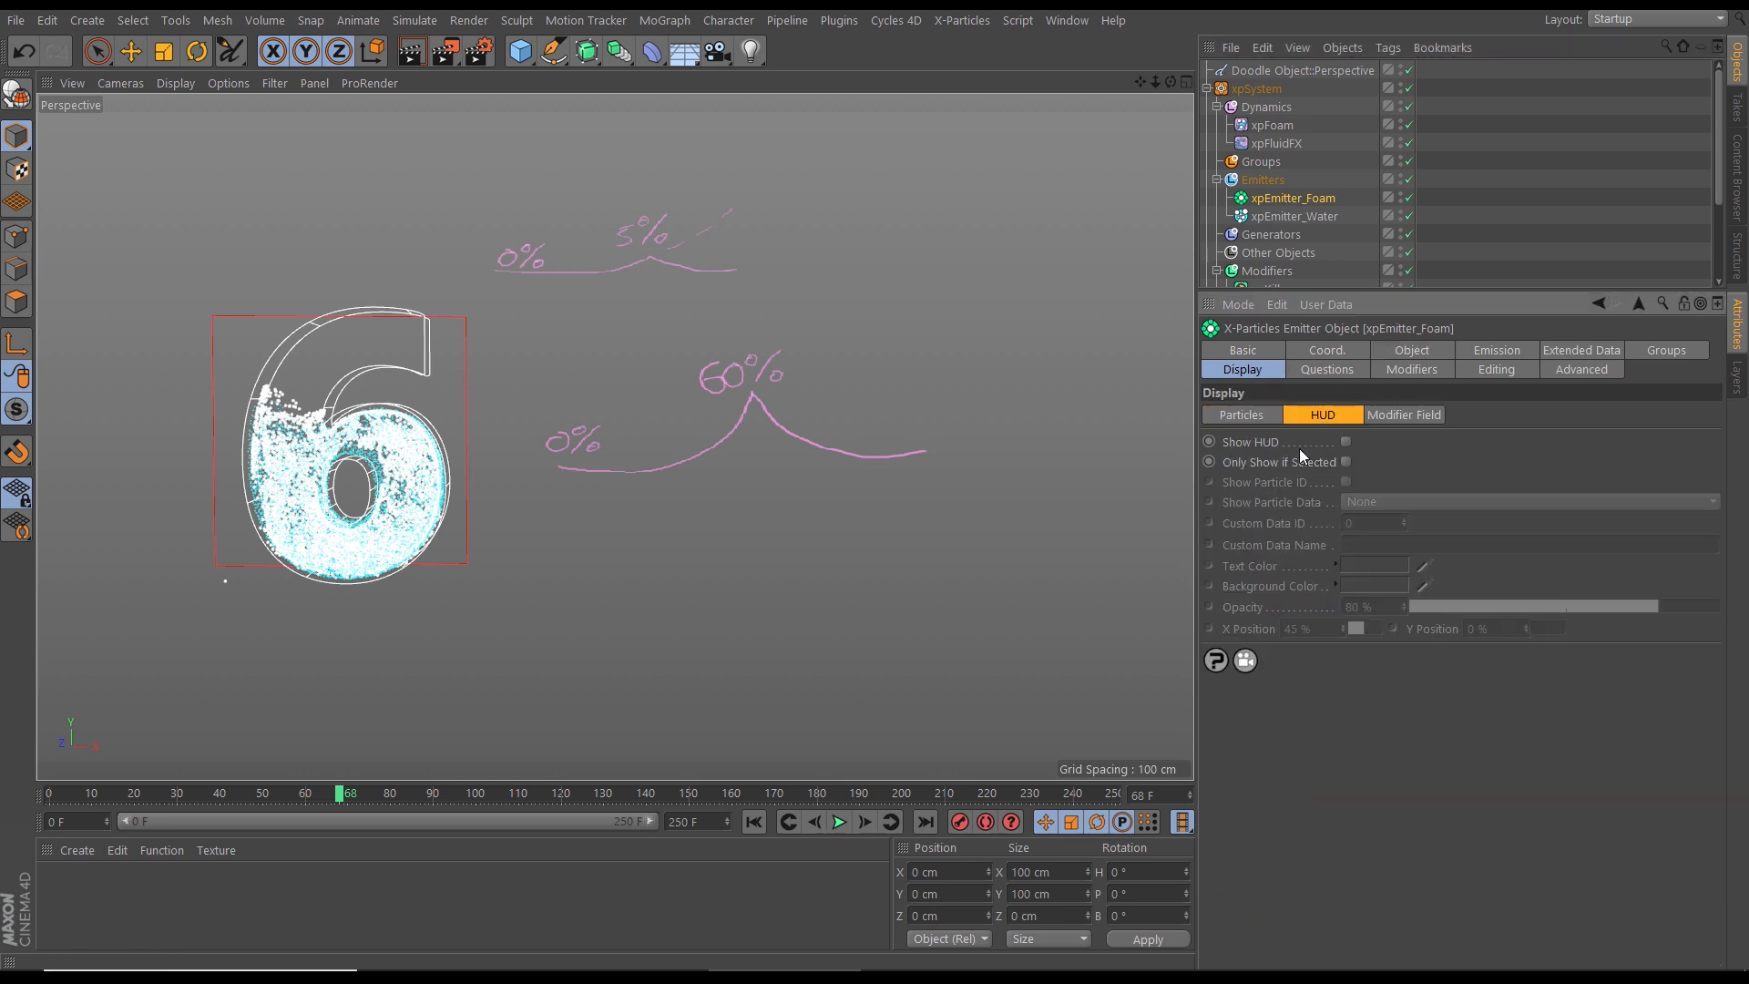
pyautogui.click(1345, 442)
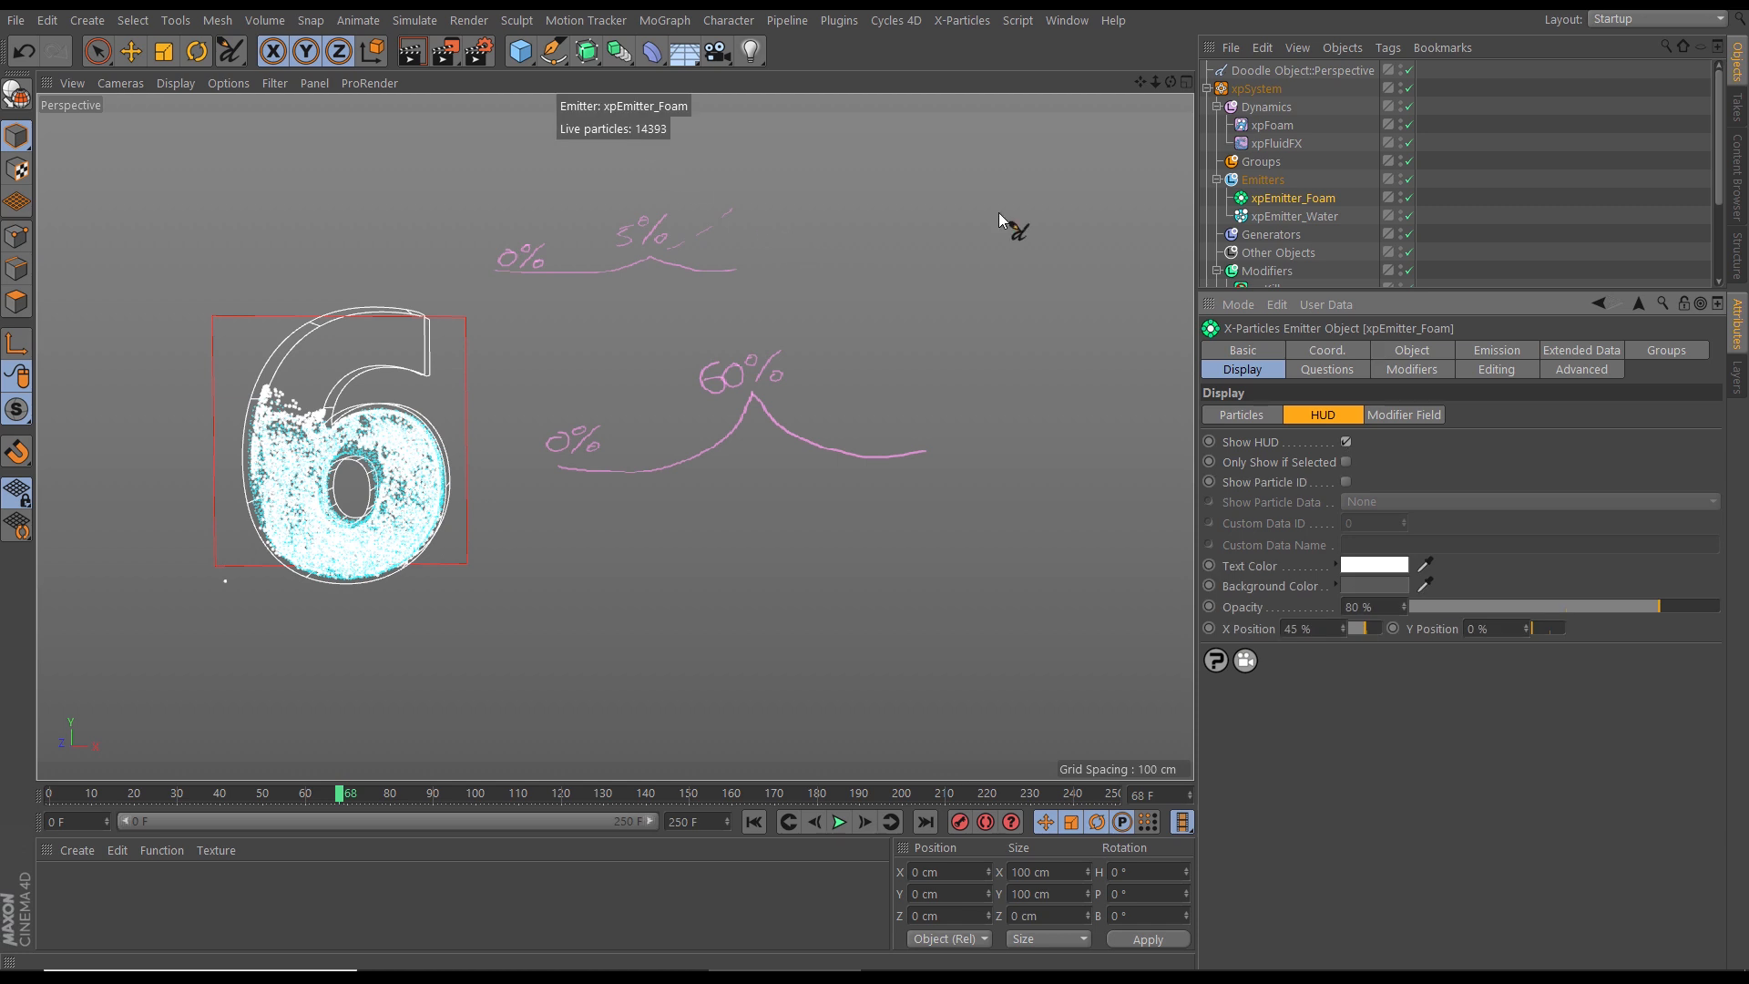
# Step: Set the timeline's end to frame 50 and switch the animation play mode to Simple
pyautogui.click(672, 823)
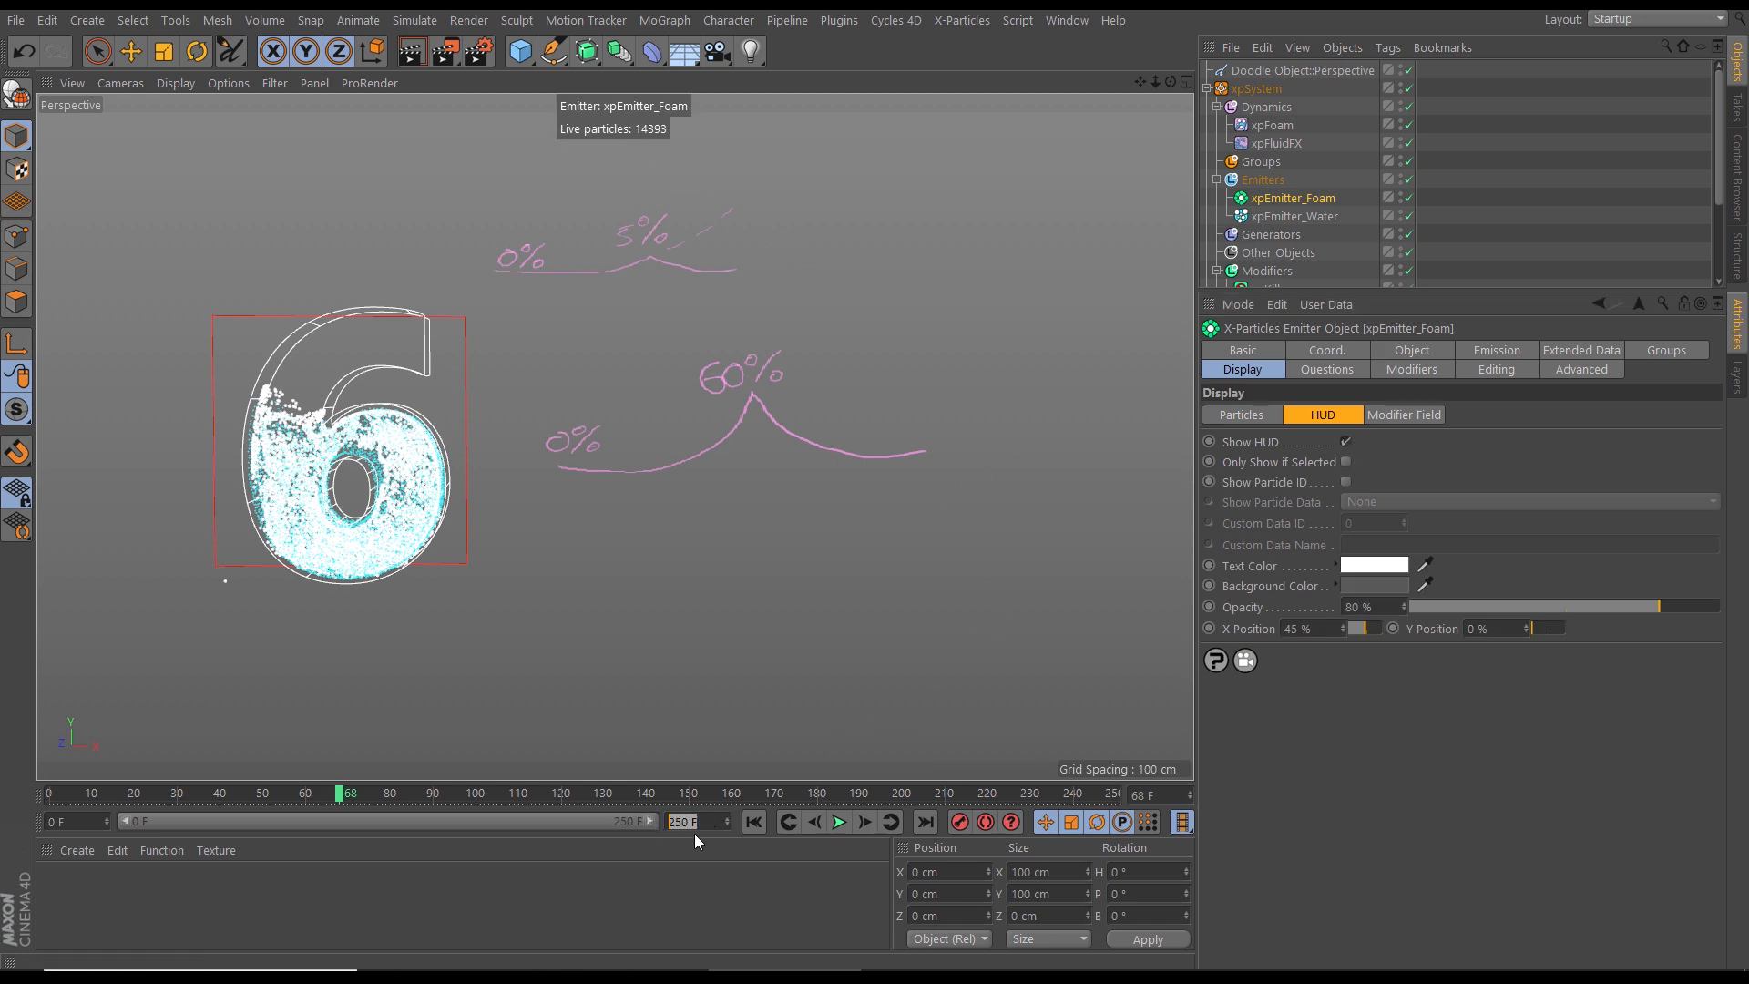
pyautogui.write('50')
pyautogui.press('Return')
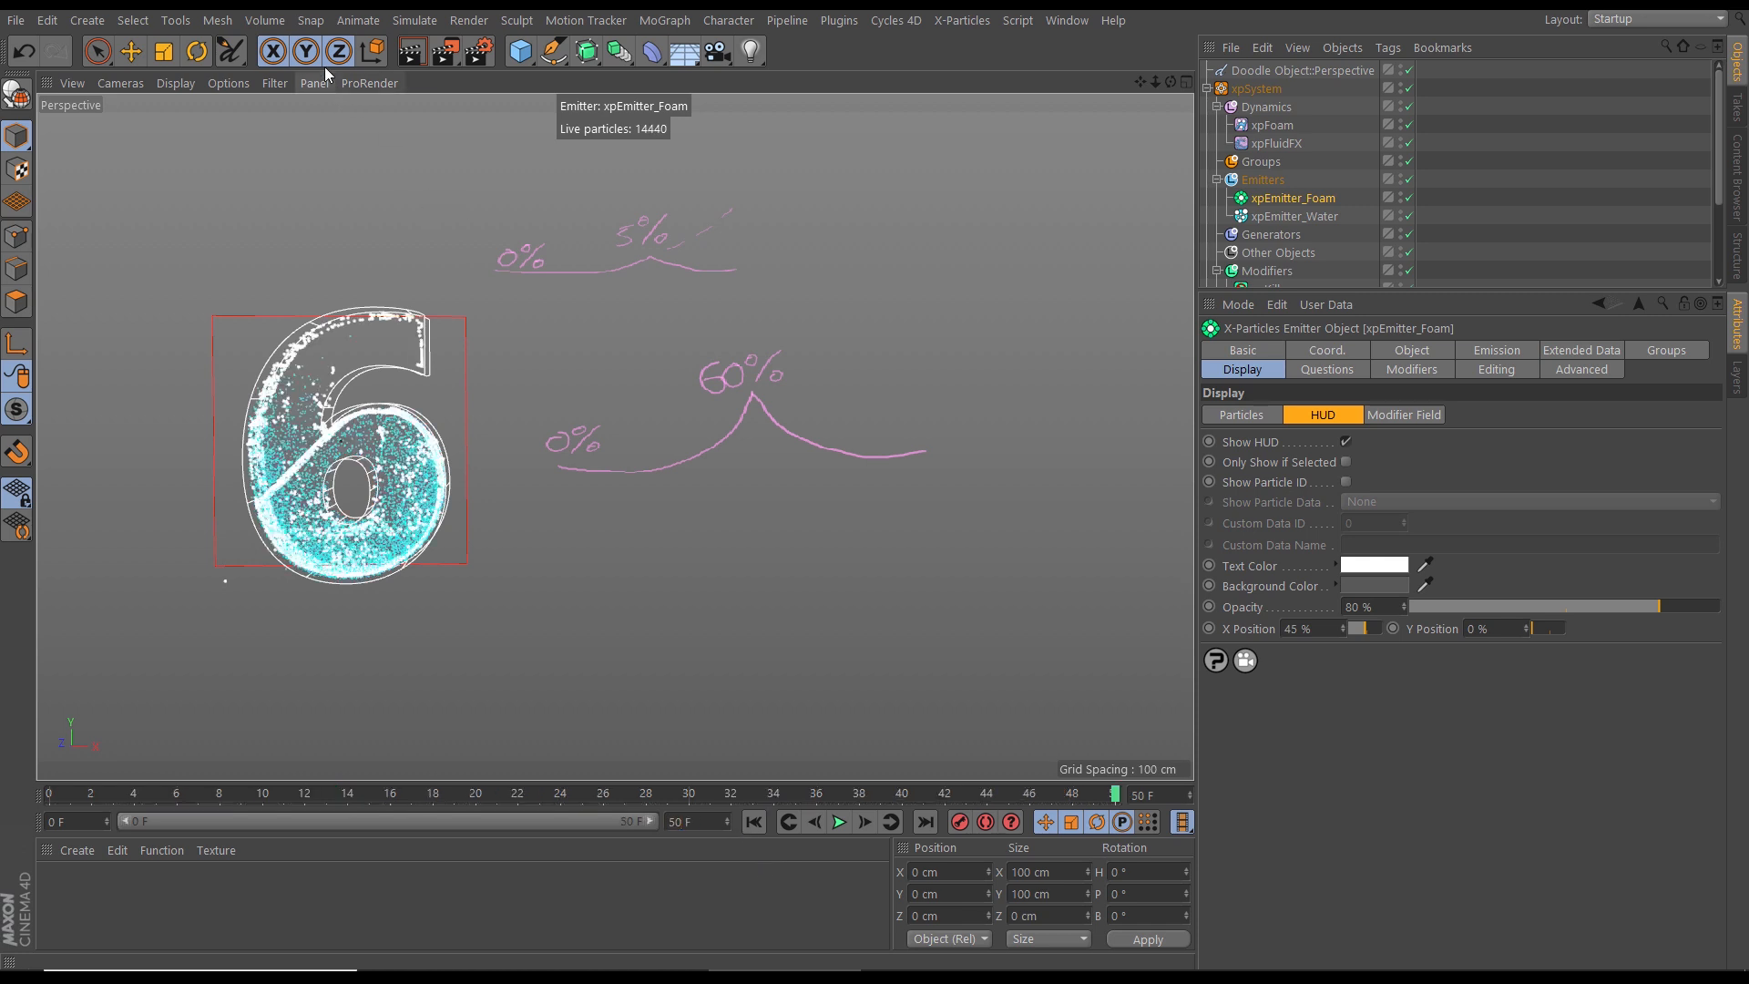
pyautogui.click(358, 20)
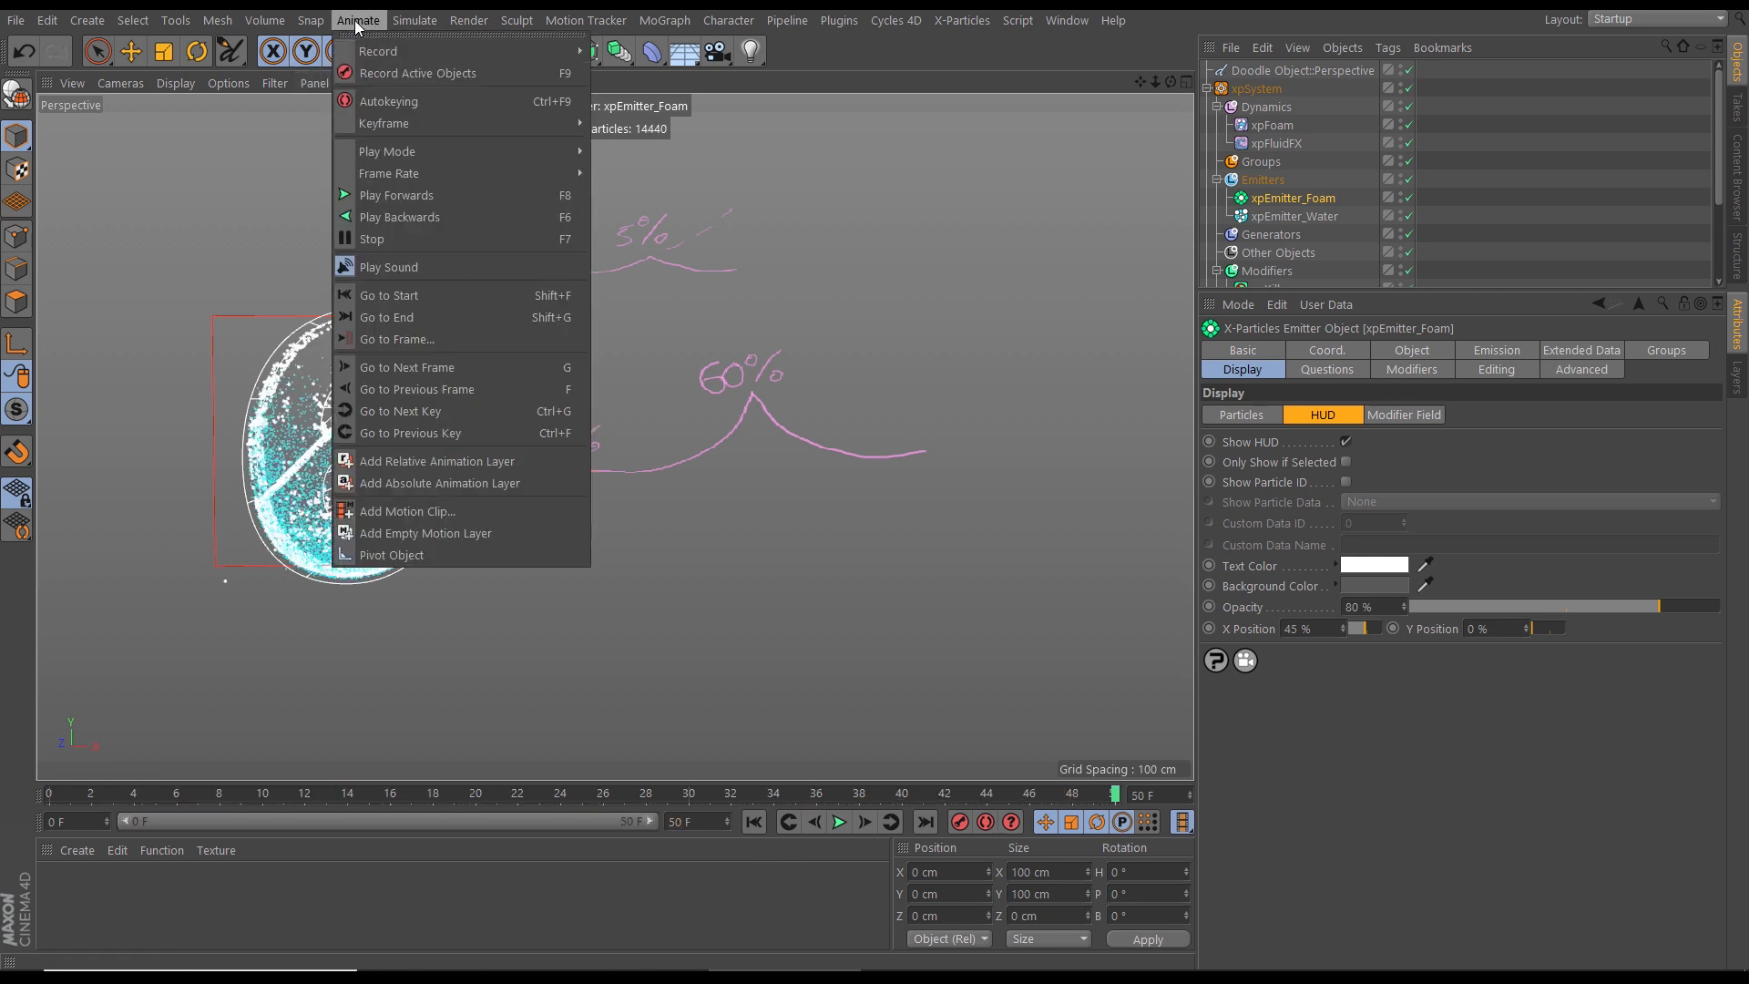
pyautogui.moveTo(492, 152)
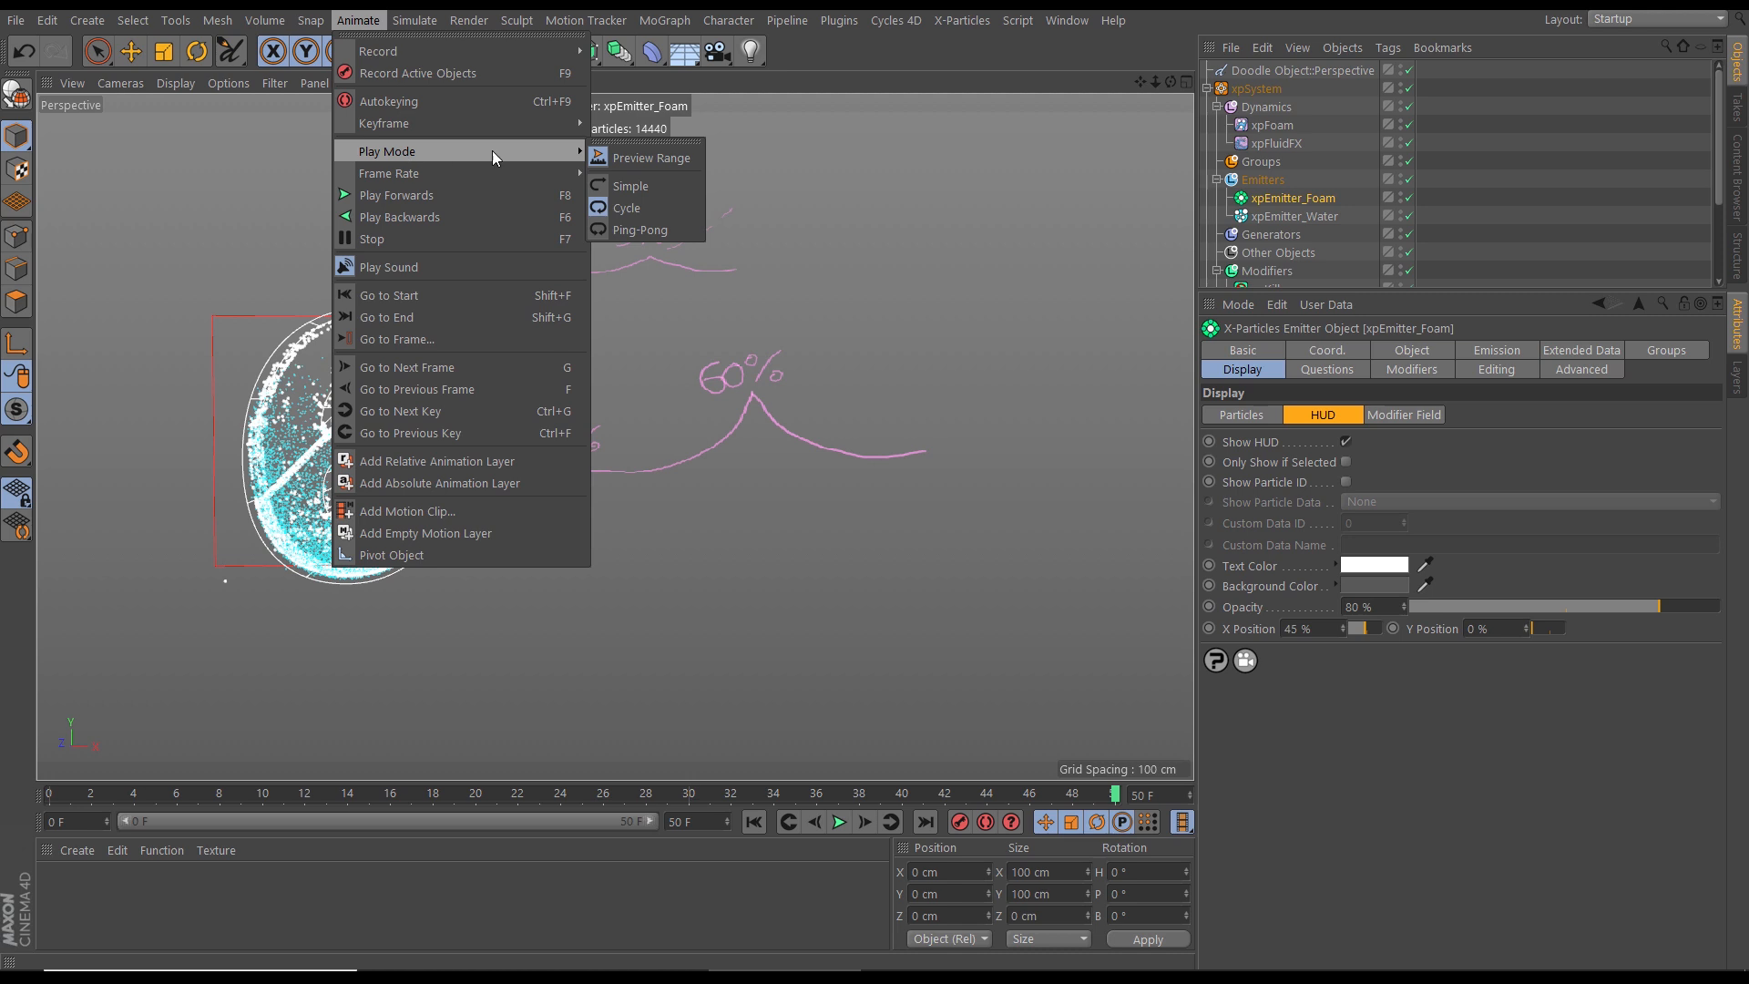
pyautogui.click(627, 185)
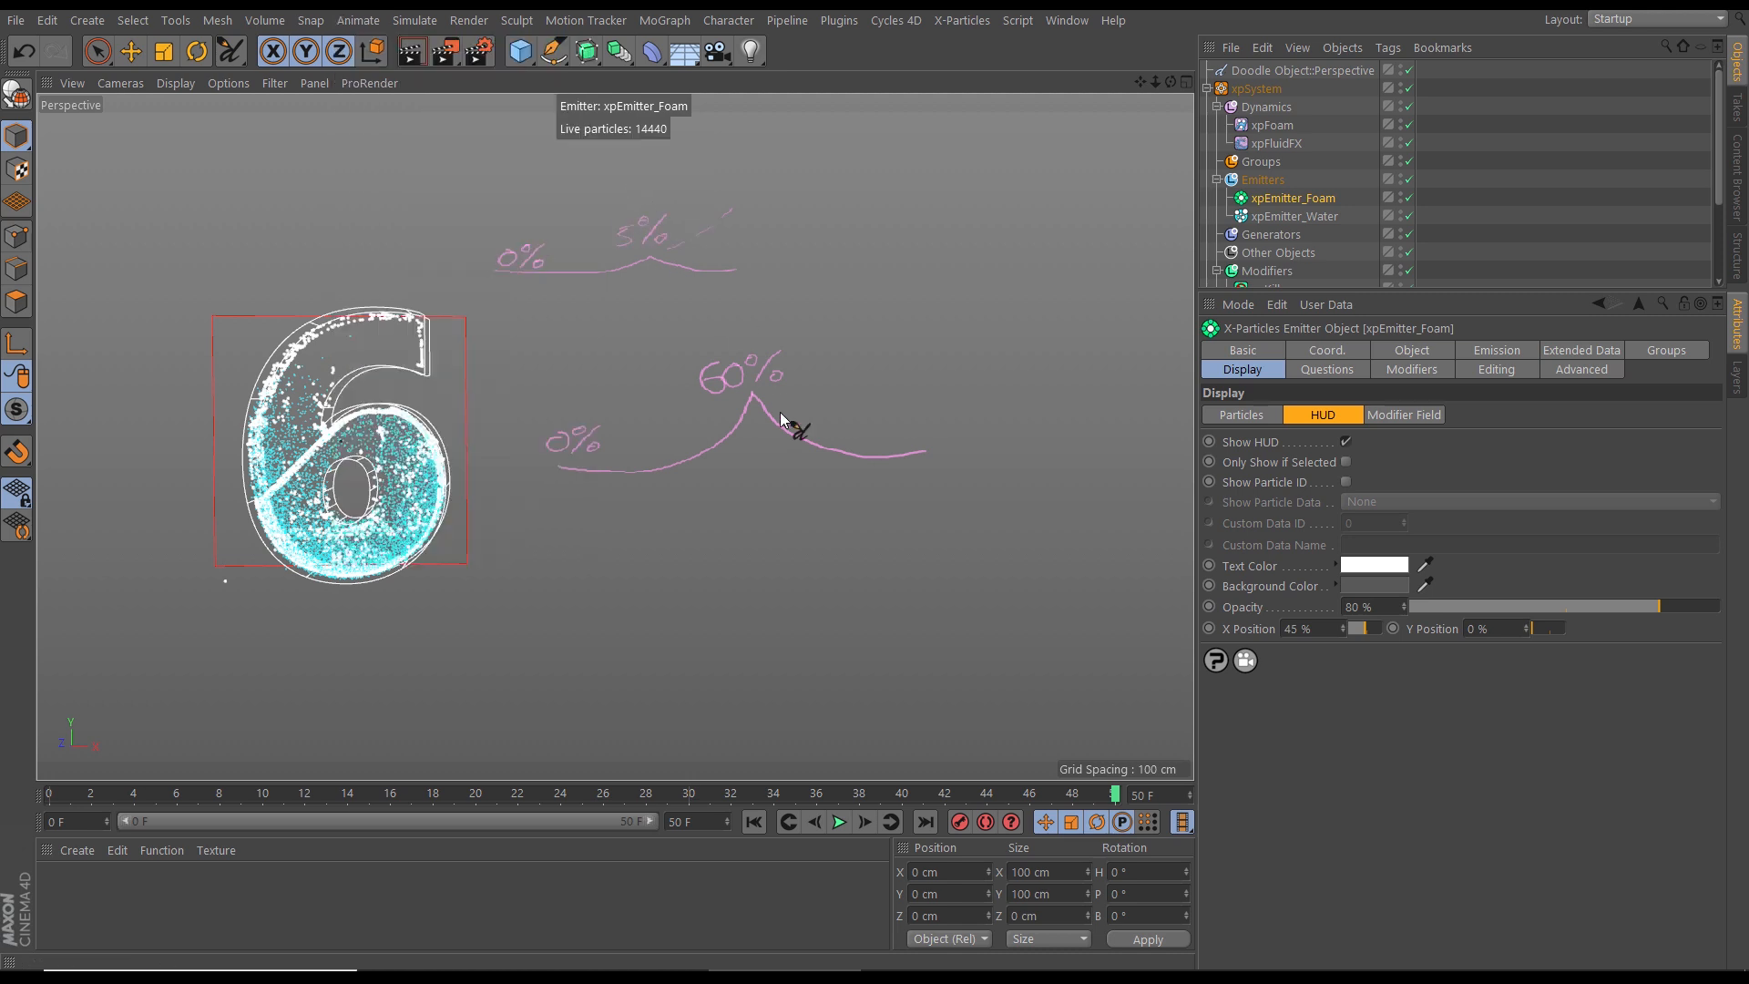
# Step: Rerun the simulation to frame 50 with the xpFoam Max Crest at 5%, and write 7634 above the first sketched wave
pyautogui.click(755, 822)
pyautogui.click(1290, 126)
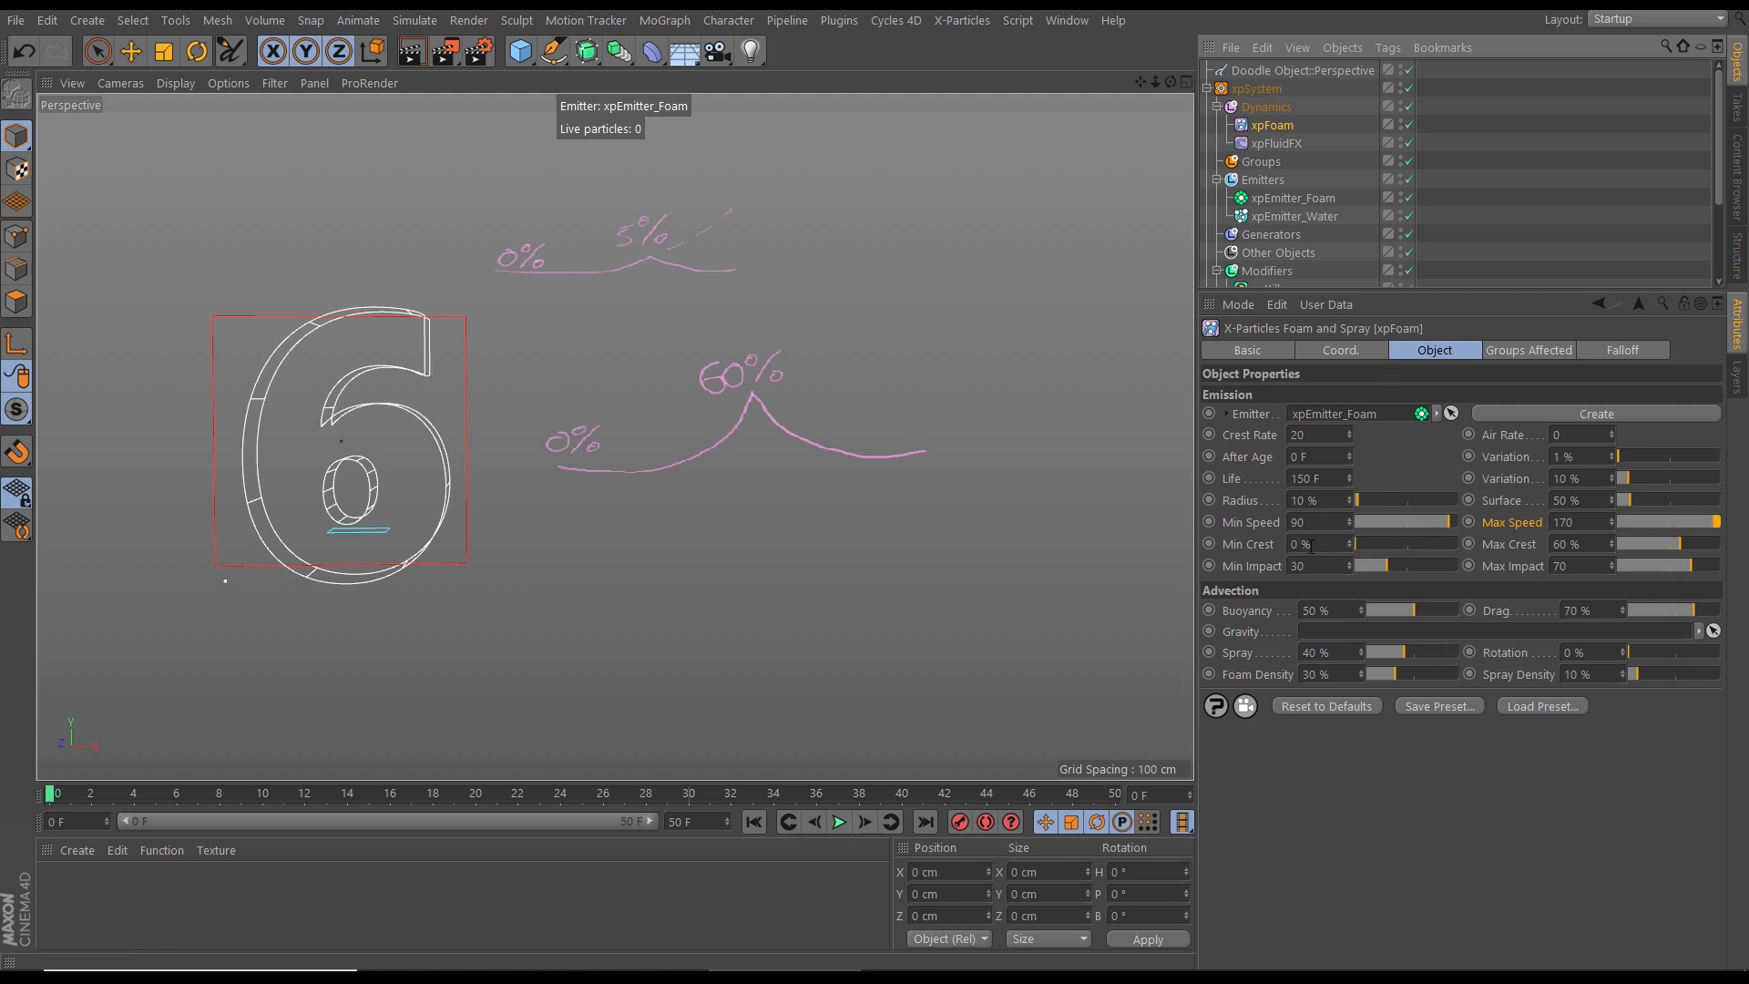
pyautogui.click(1593, 545)
pyautogui.write('5')
pyautogui.press('Return')
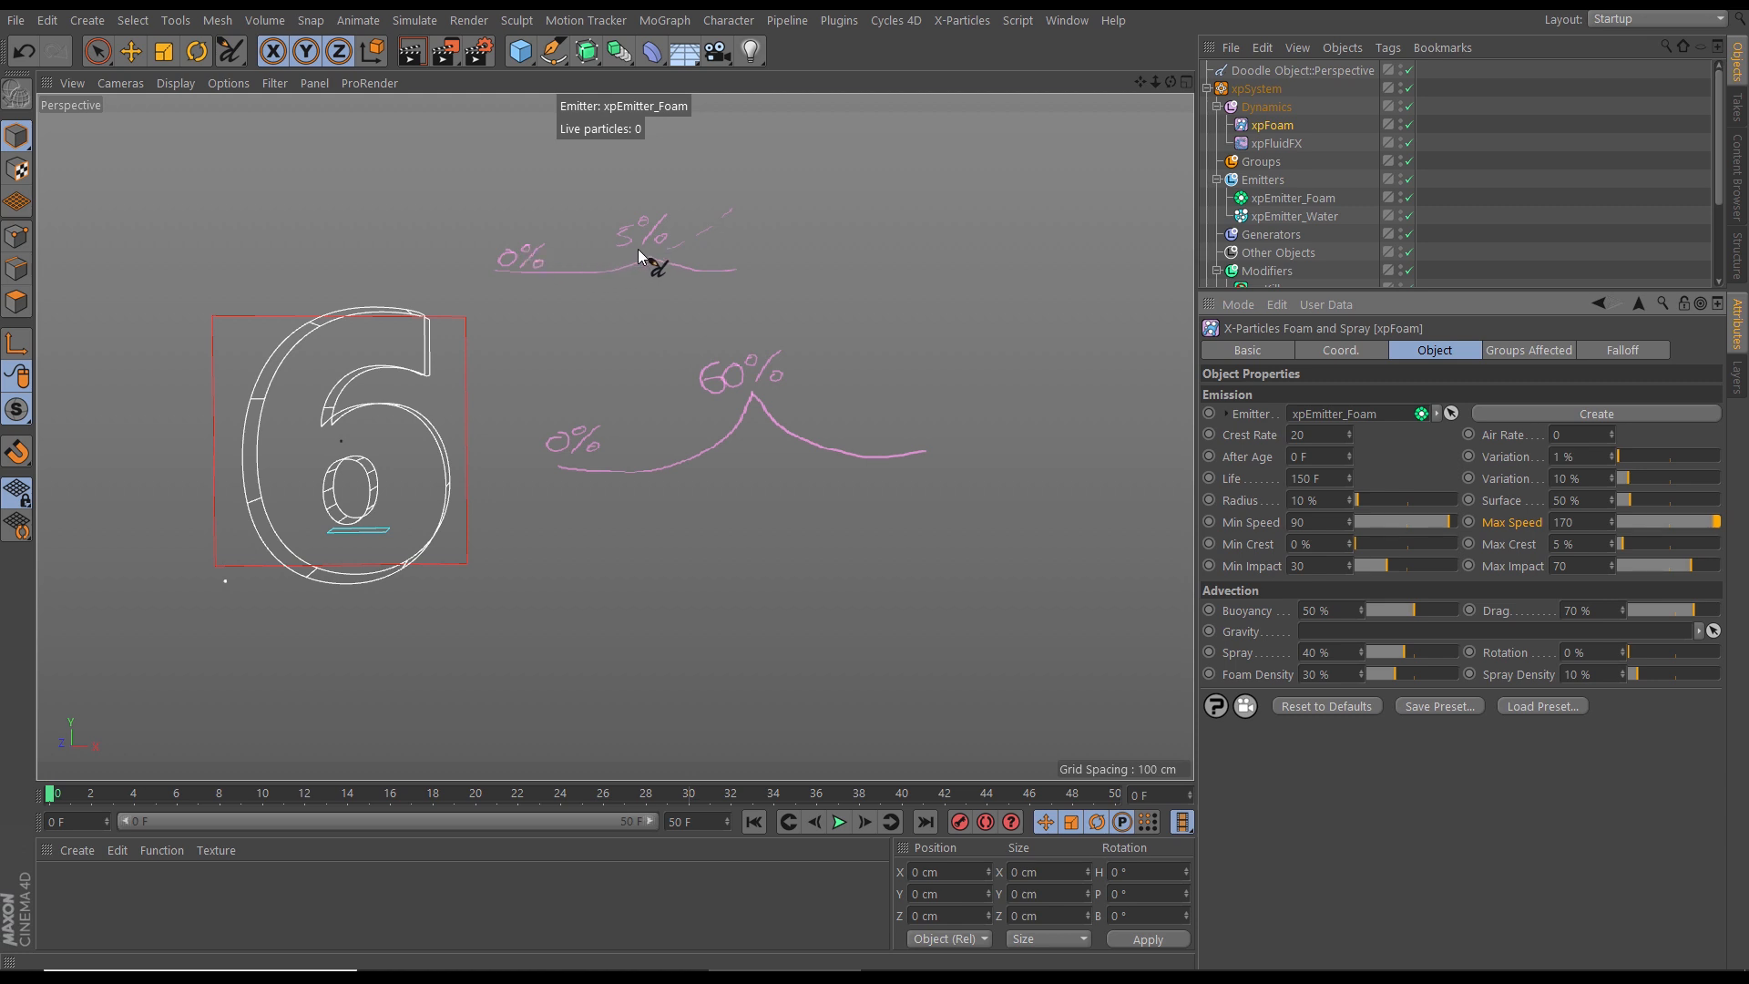
pyautogui.click(839, 823)
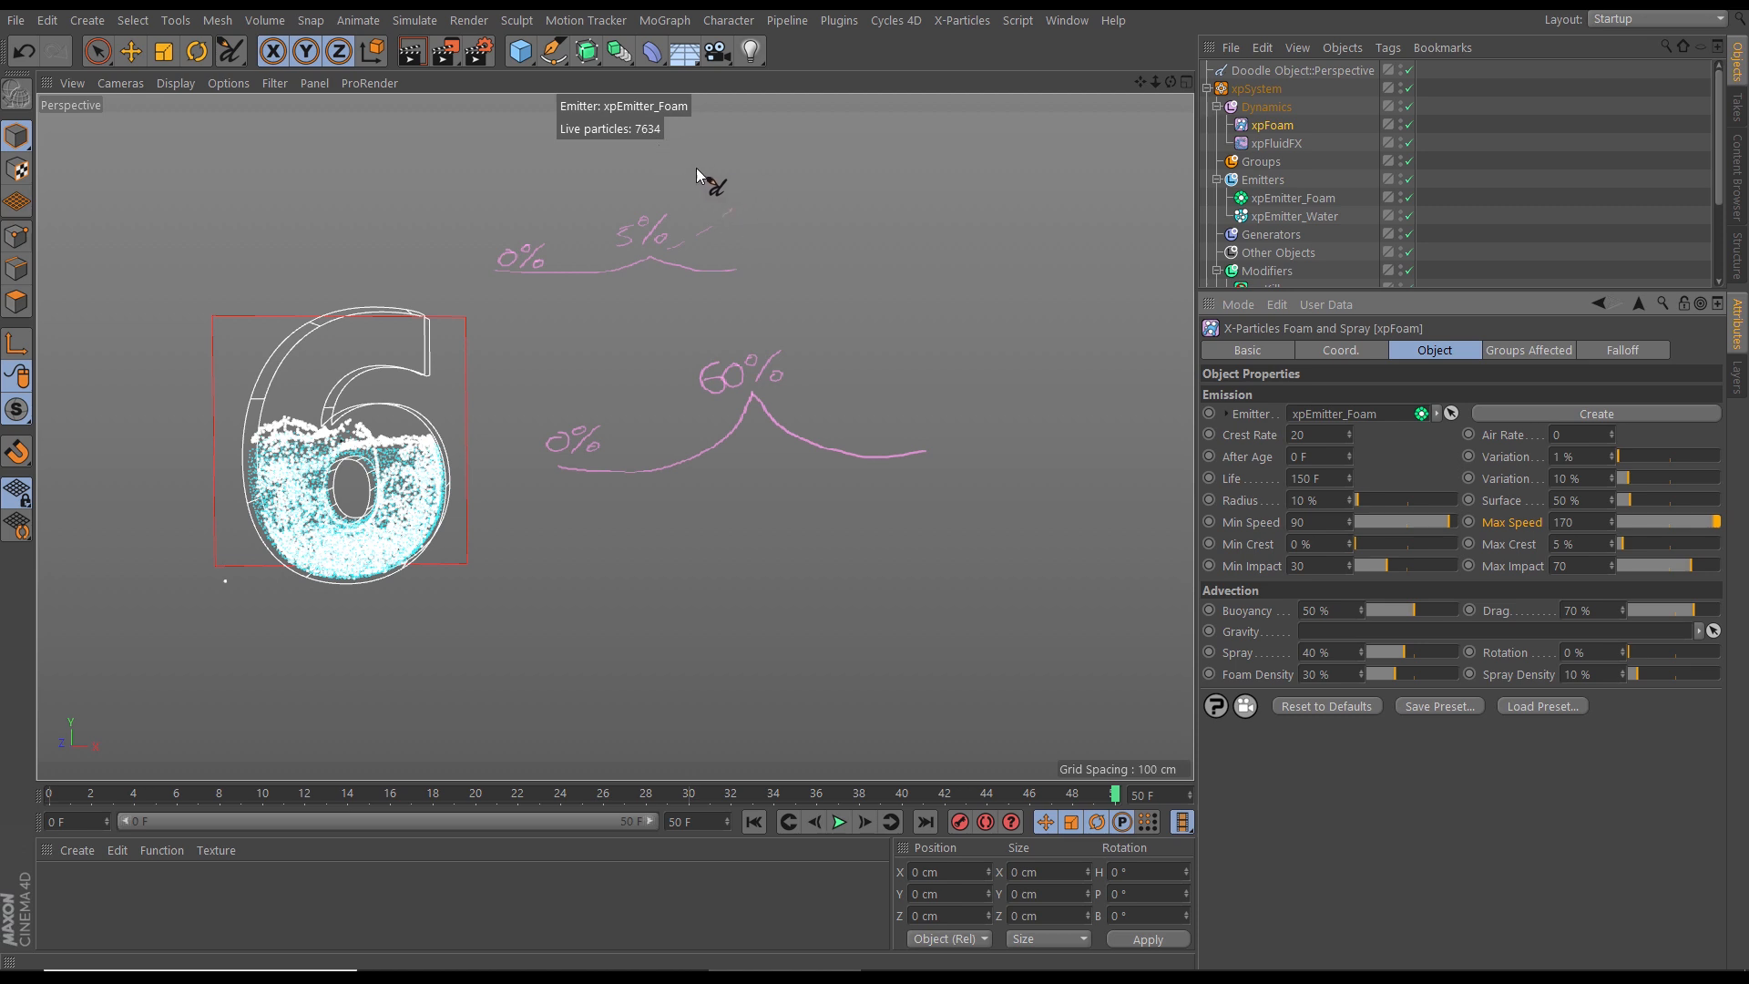
pyautogui.moveTo(698, 168); pyautogui.dragTo(720, 167)
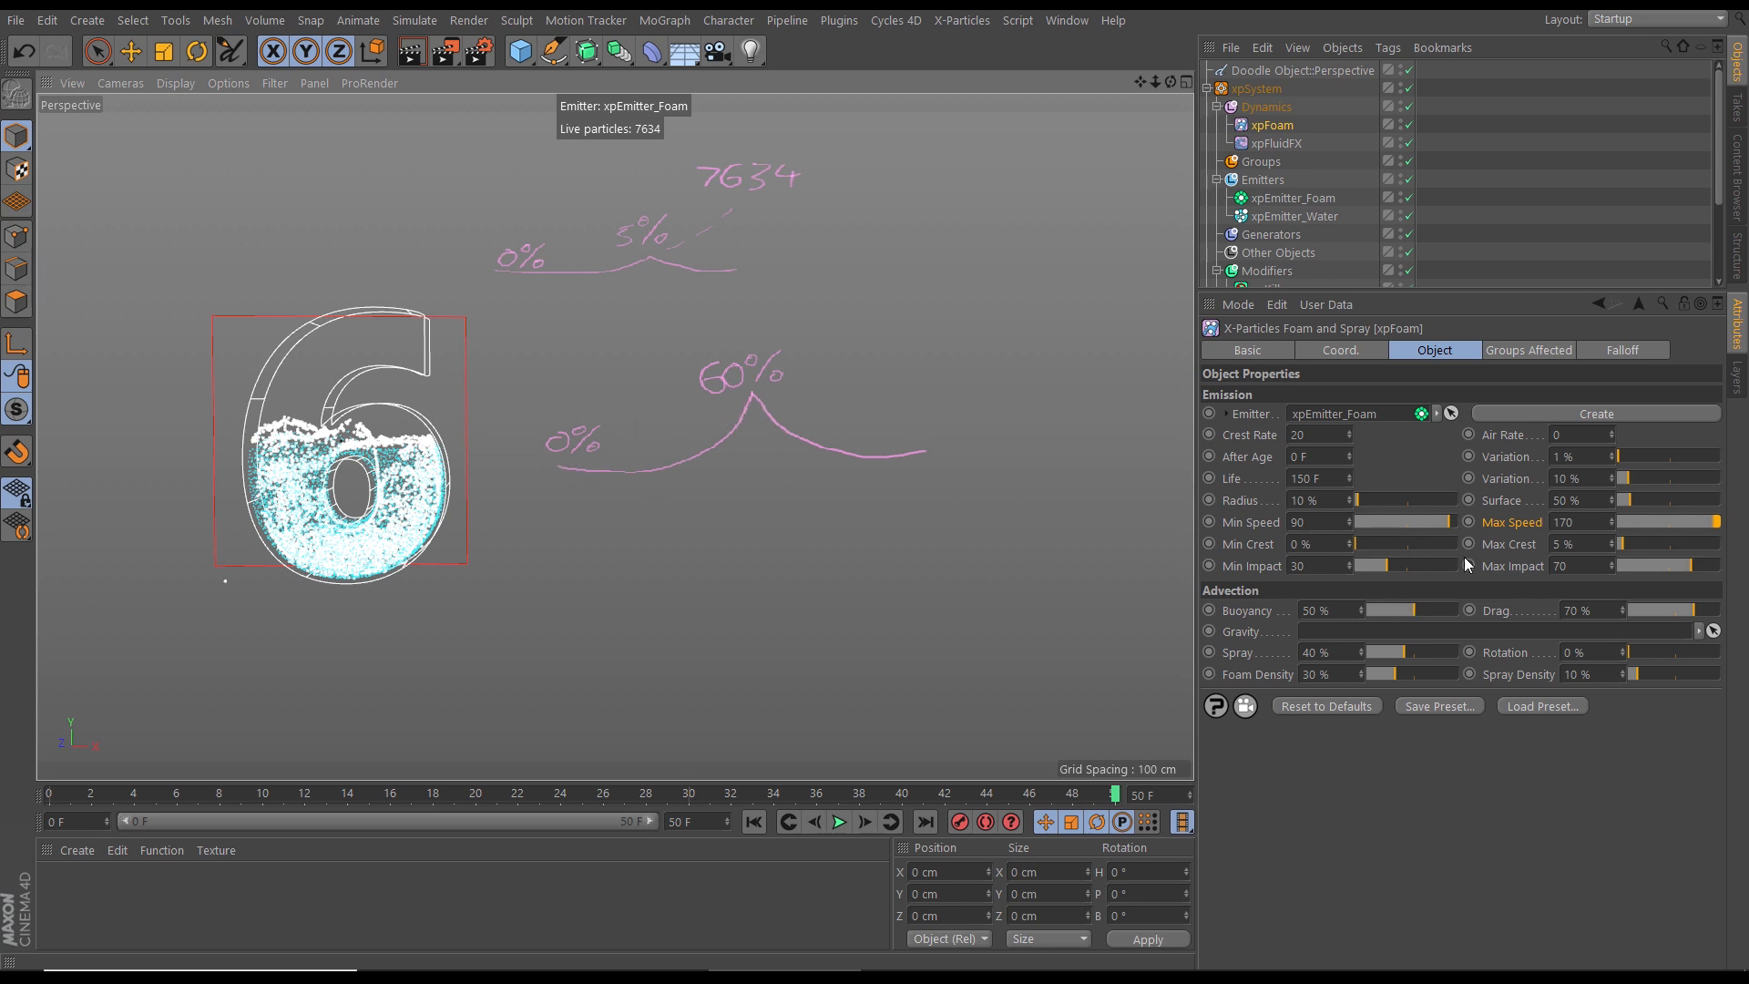
# Step: Rerun the simulation with the xpFoam Max Crest at 60%, and write 2927 beside the second sketched wave
pyautogui.doubleClick(1556, 543)
pyautogui.write('60')
pyautogui.press('Return')
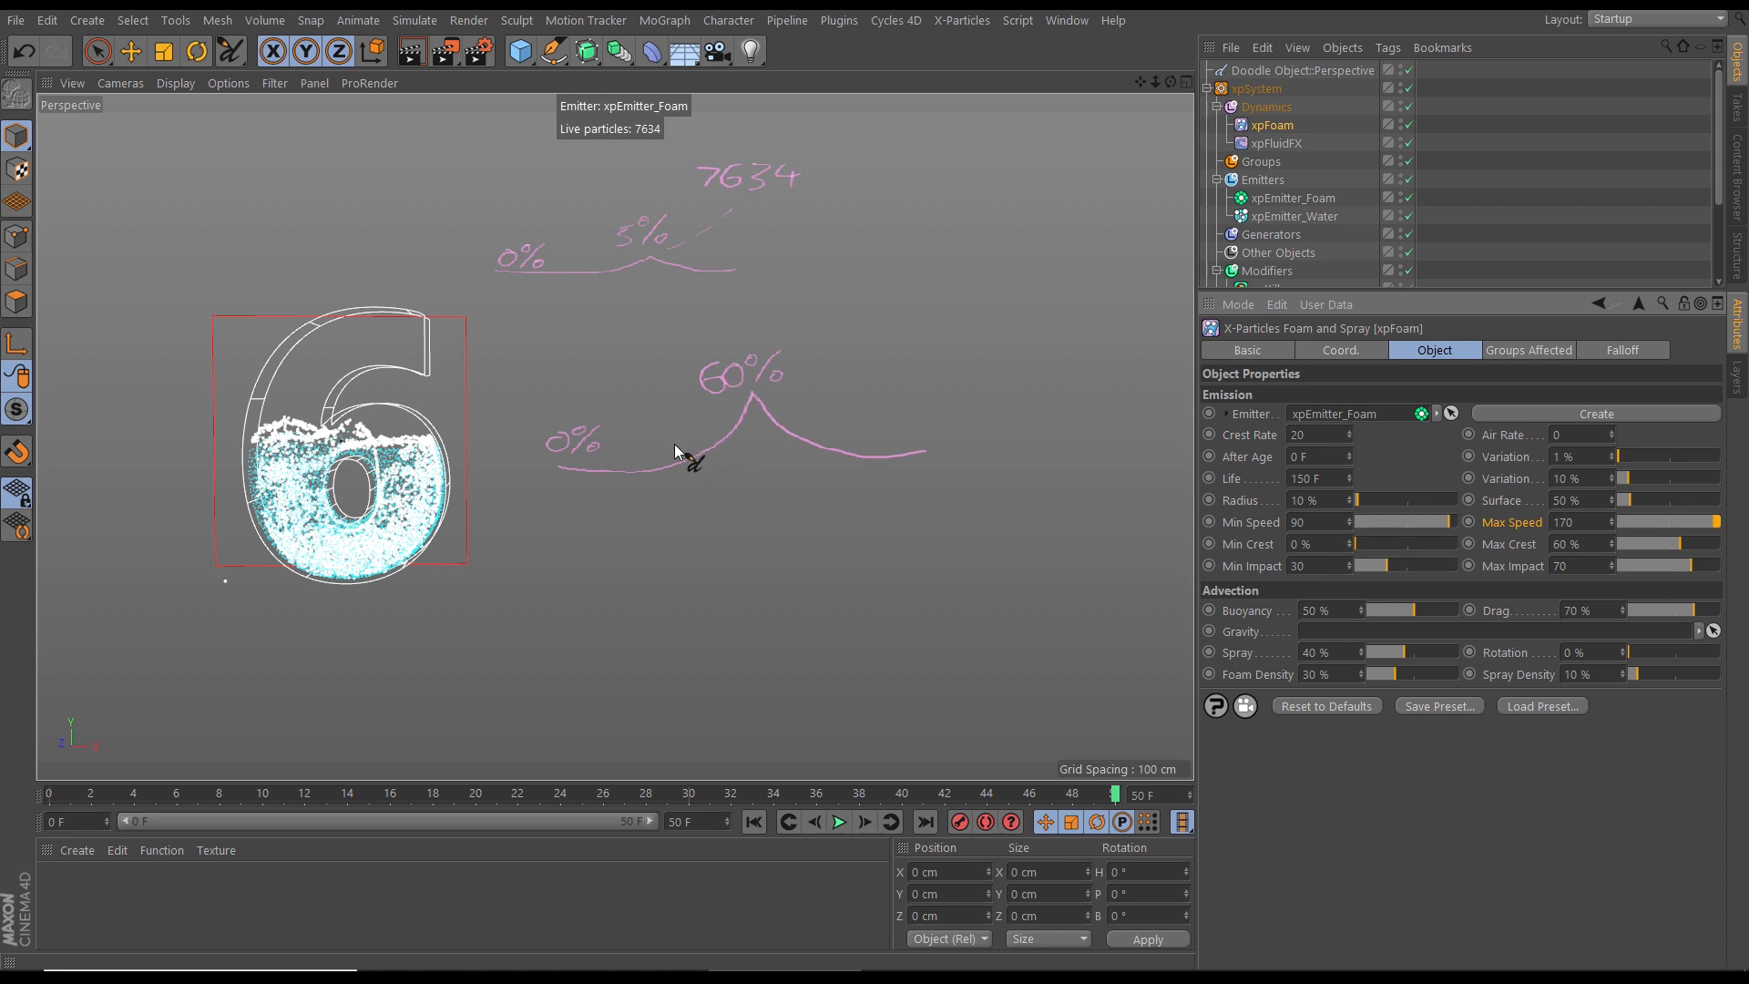
pyautogui.click(754, 821)
pyautogui.click(839, 822)
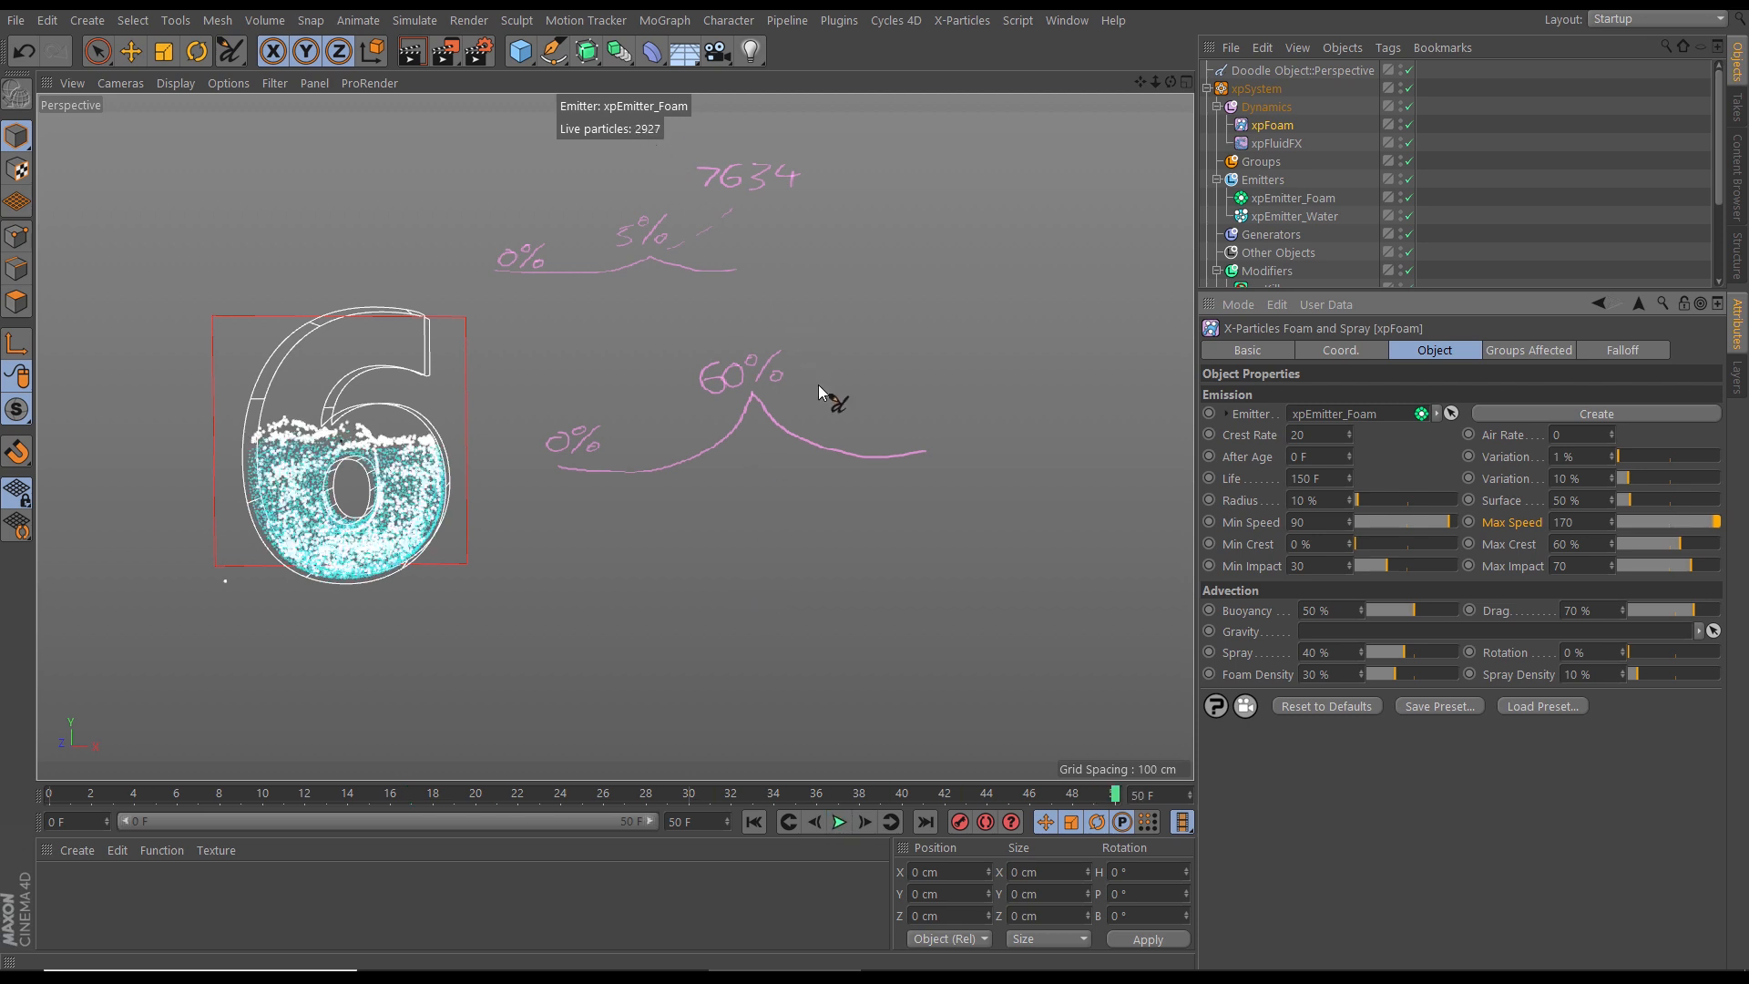
pyautogui.moveTo(820, 385); pyautogui.dragTo(845, 382)
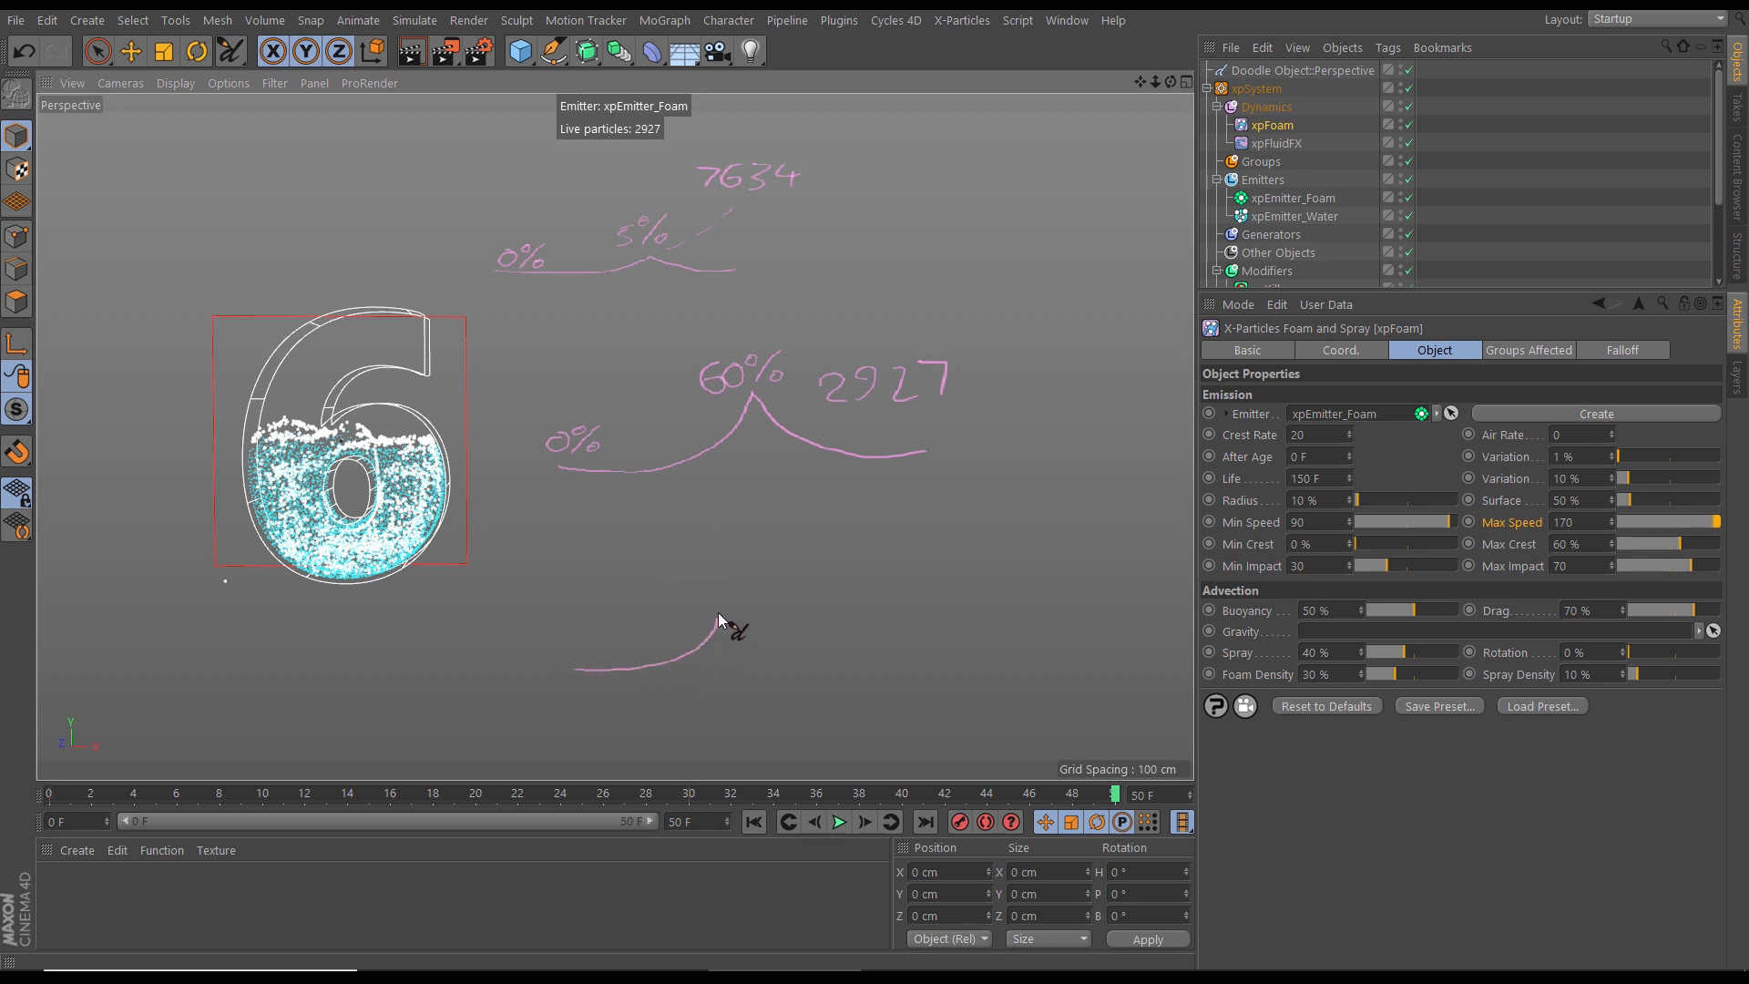
# Step: Sketch a curling wave labelled 0% and 90% below the other two, and set the xpFoam Max Crest to 90%
pyautogui.moveTo(742, 545)
pyautogui.mouseDown()
pyautogui.moveTo(785, 625)
pyautogui.moveTo(855, 648)
pyautogui.mouseUp()
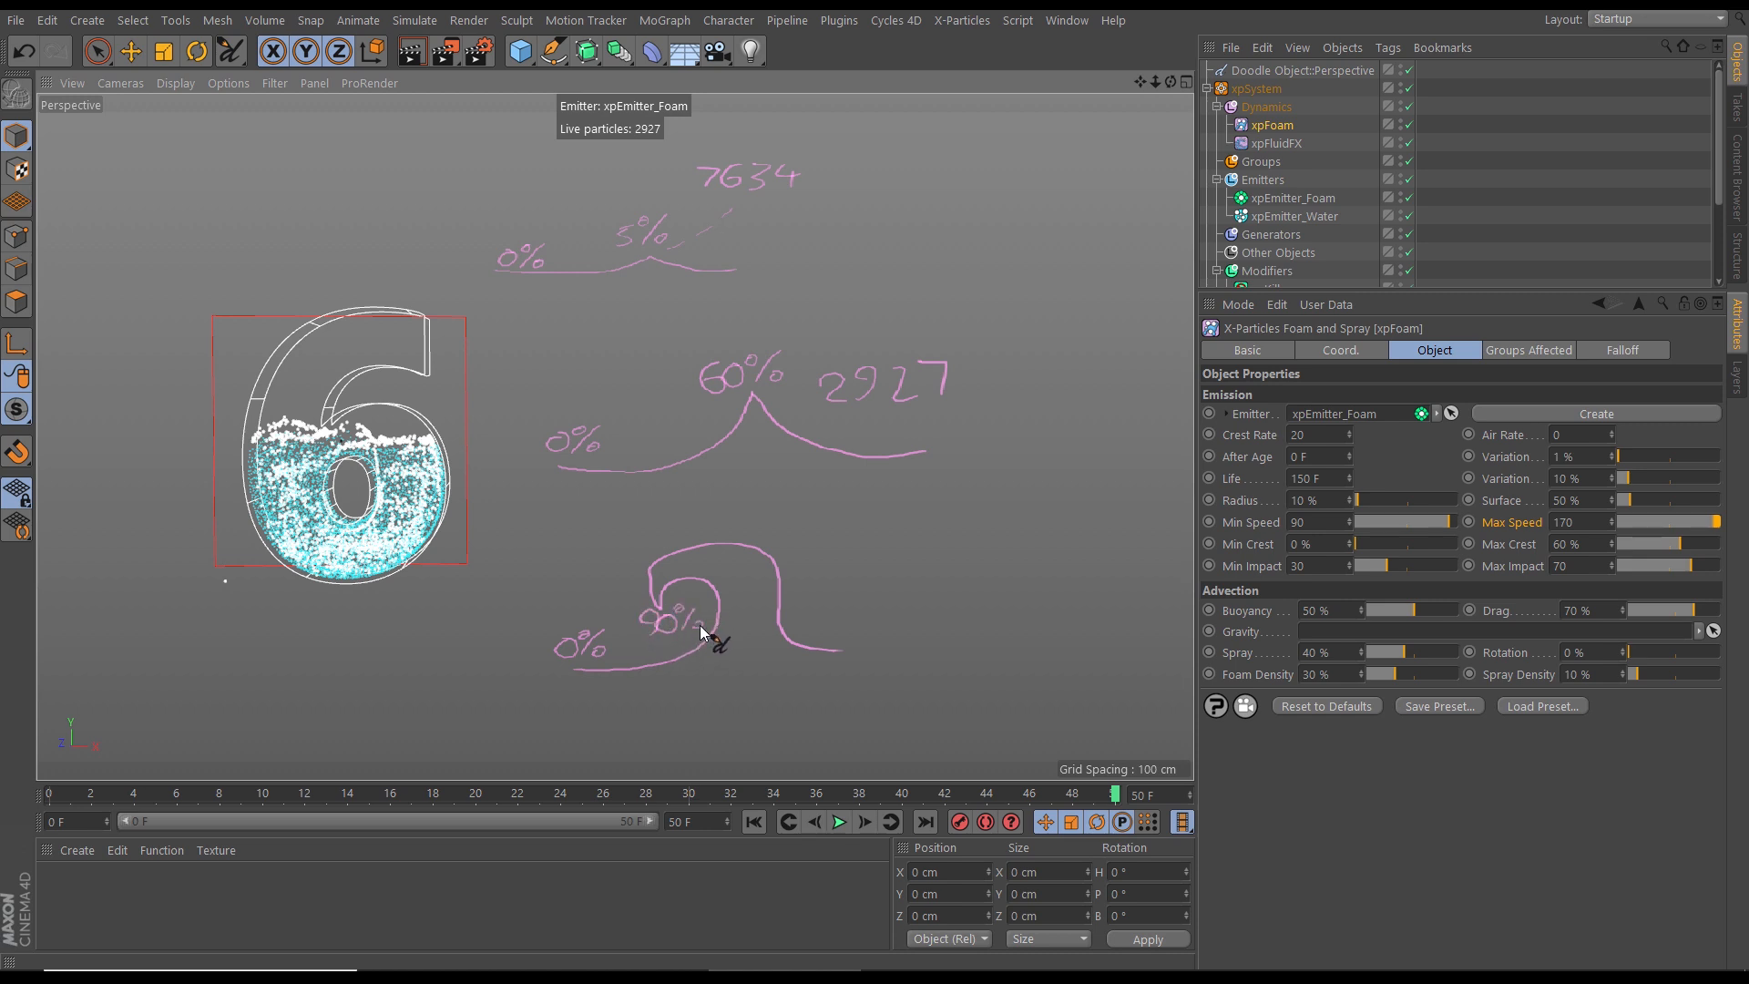
pyautogui.click(1561, 544)
pyautogui.write('90')
pyautogui.press('Return')
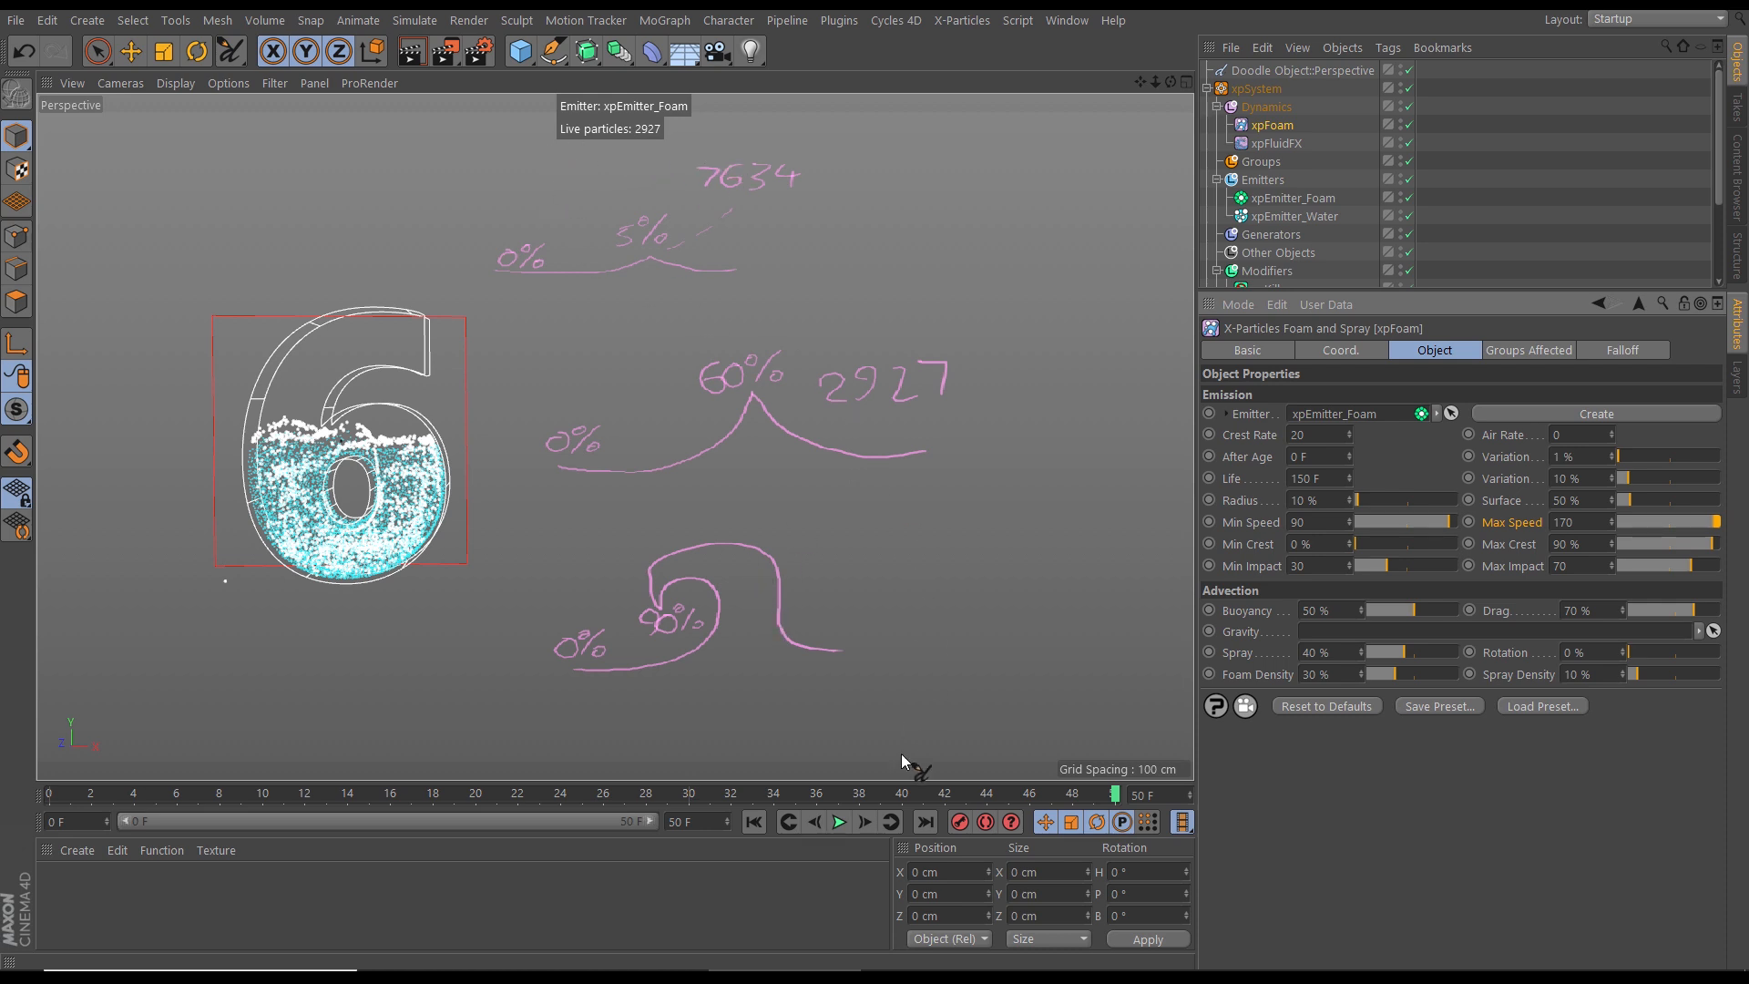
# Step: Run the simulation again and write 501 beside the curling wave
pyautogui.click(839, 822)
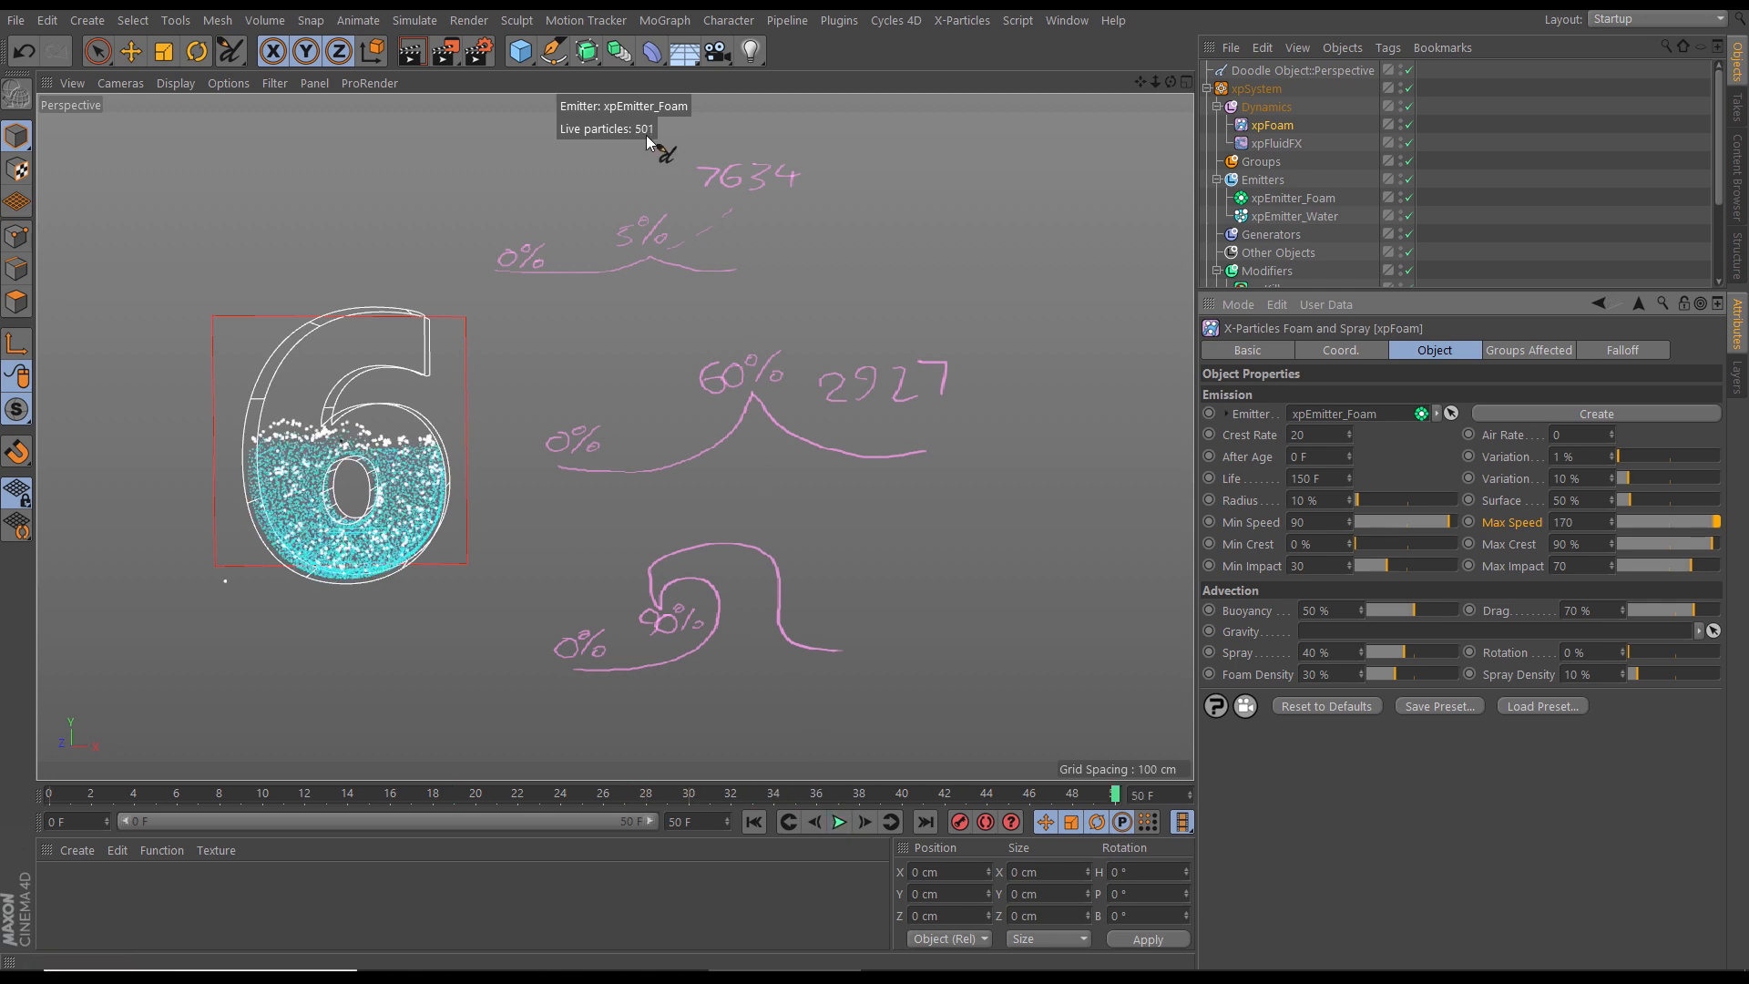
pyautogui.moveTo(801, 564); pyautogui.dragTo(812, 554)
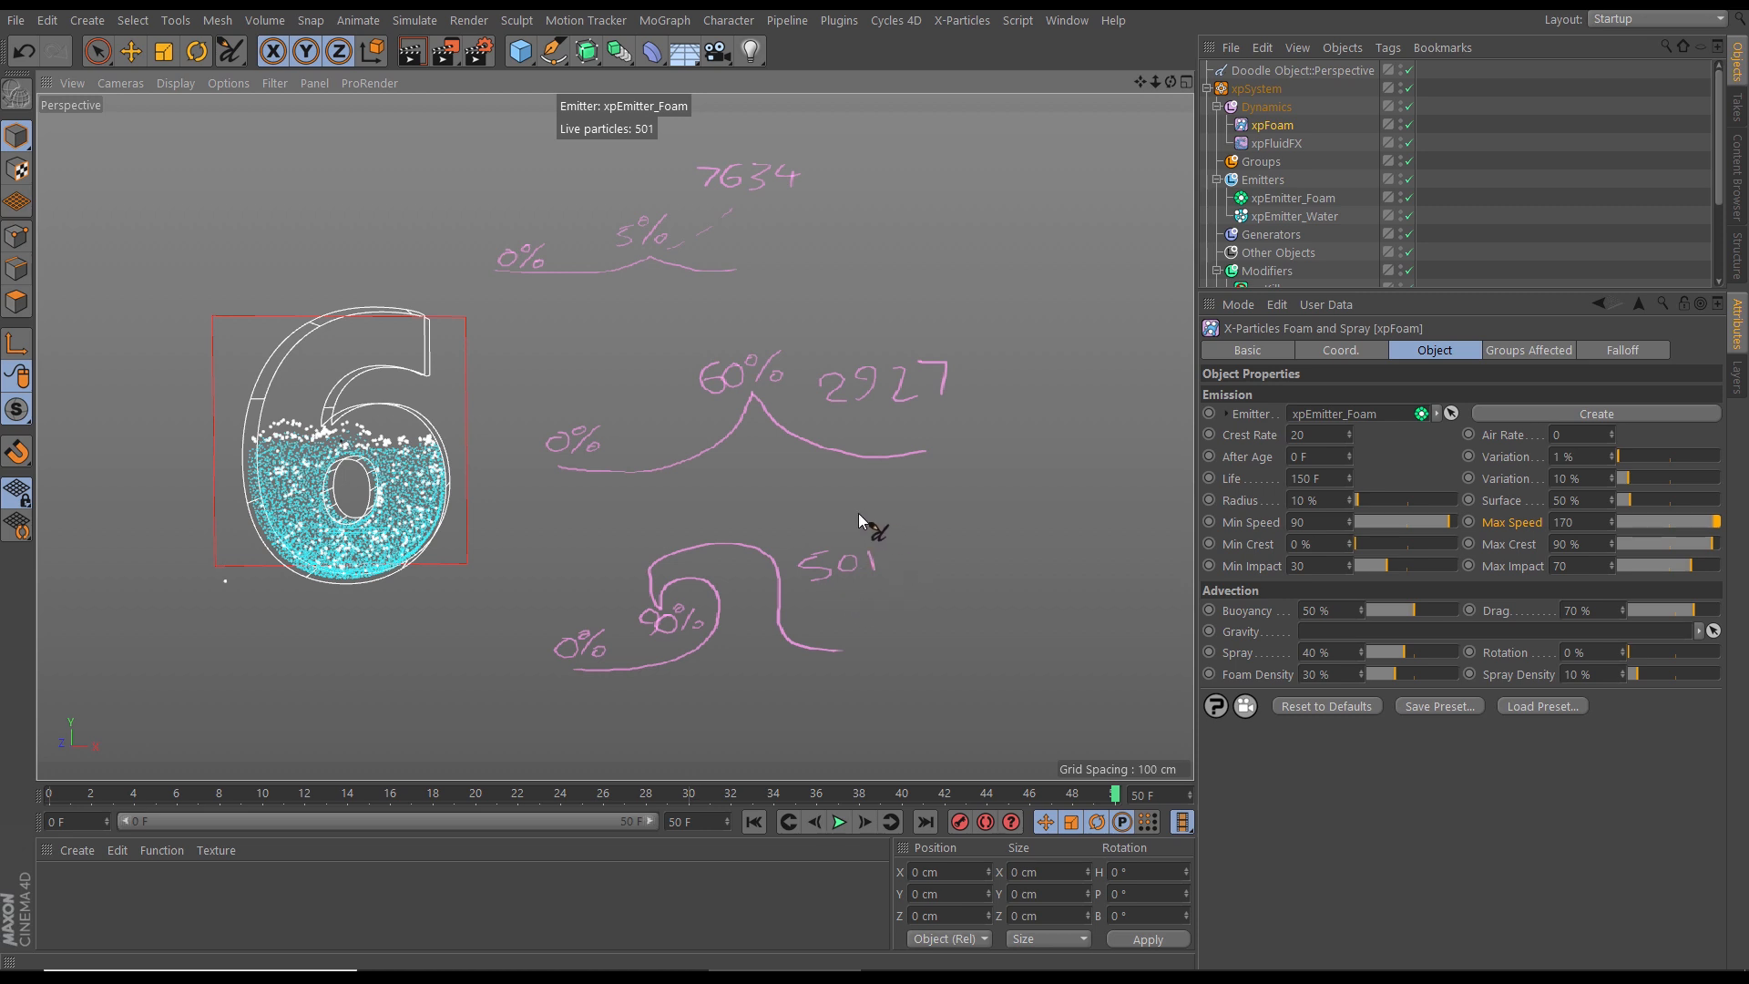
# Step: Delete the Doodle Object holding the sketched notes and reselect xpFoam
pyautogui.click(1276, 69)
pyautogui.press('Delete')
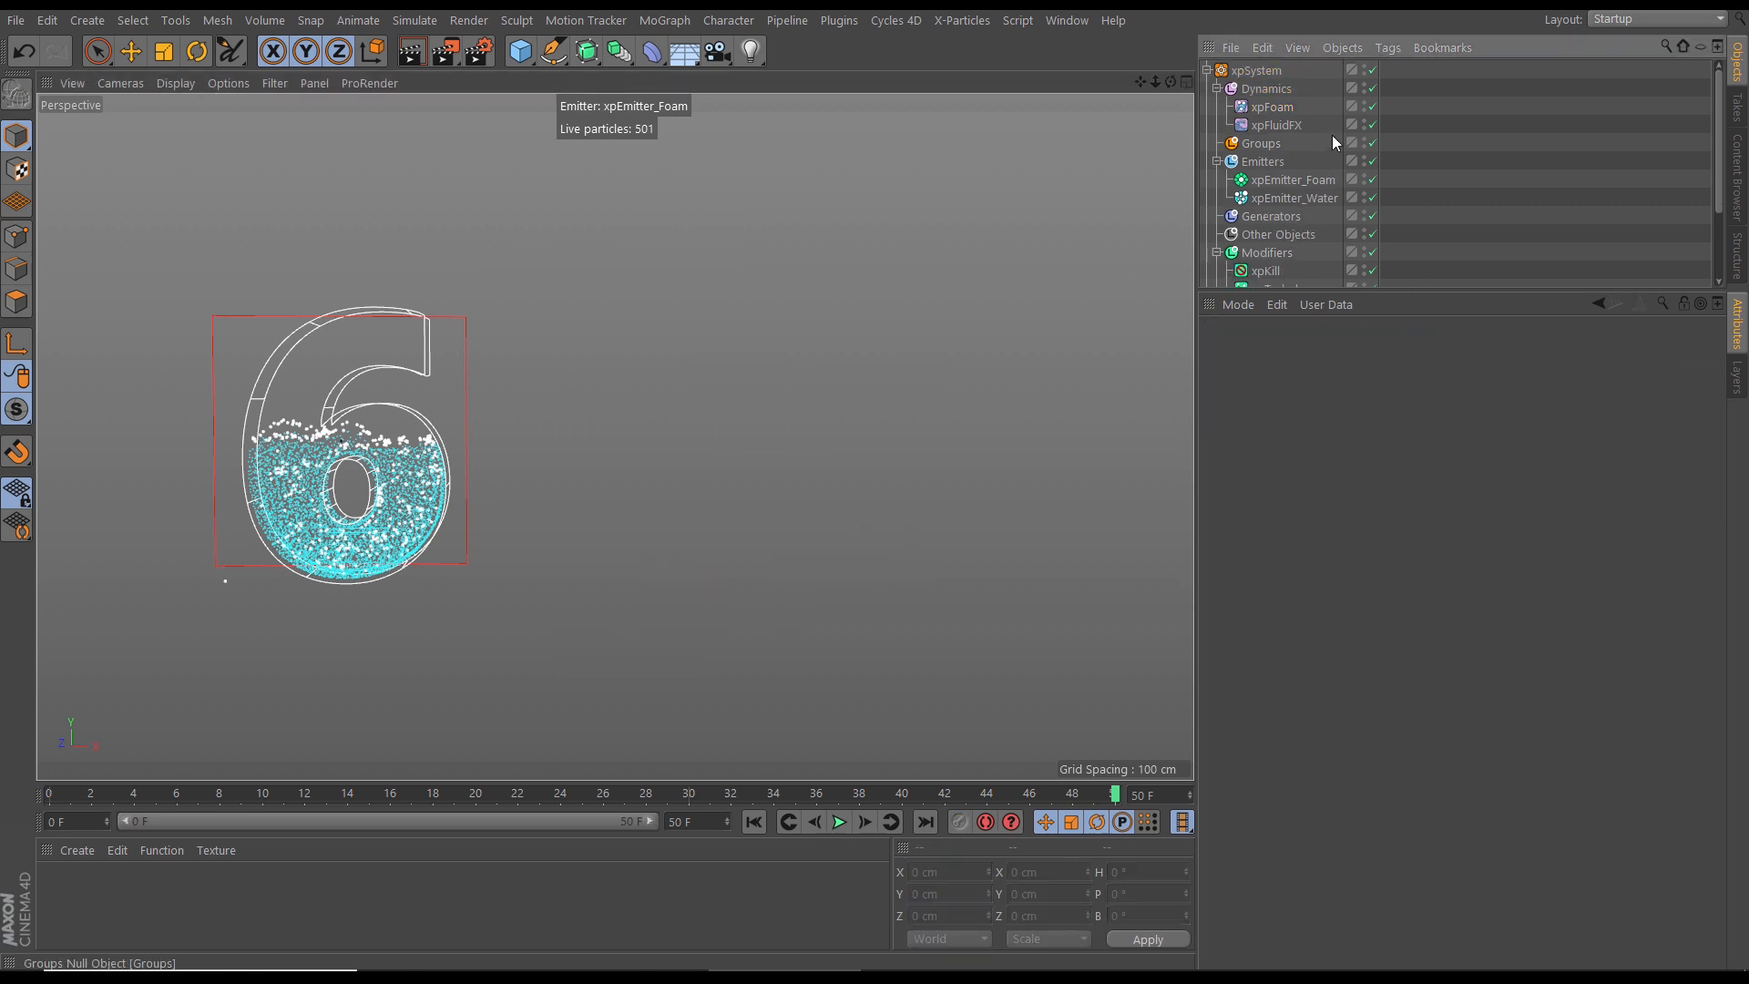
pyautogui.click(1282, 108)
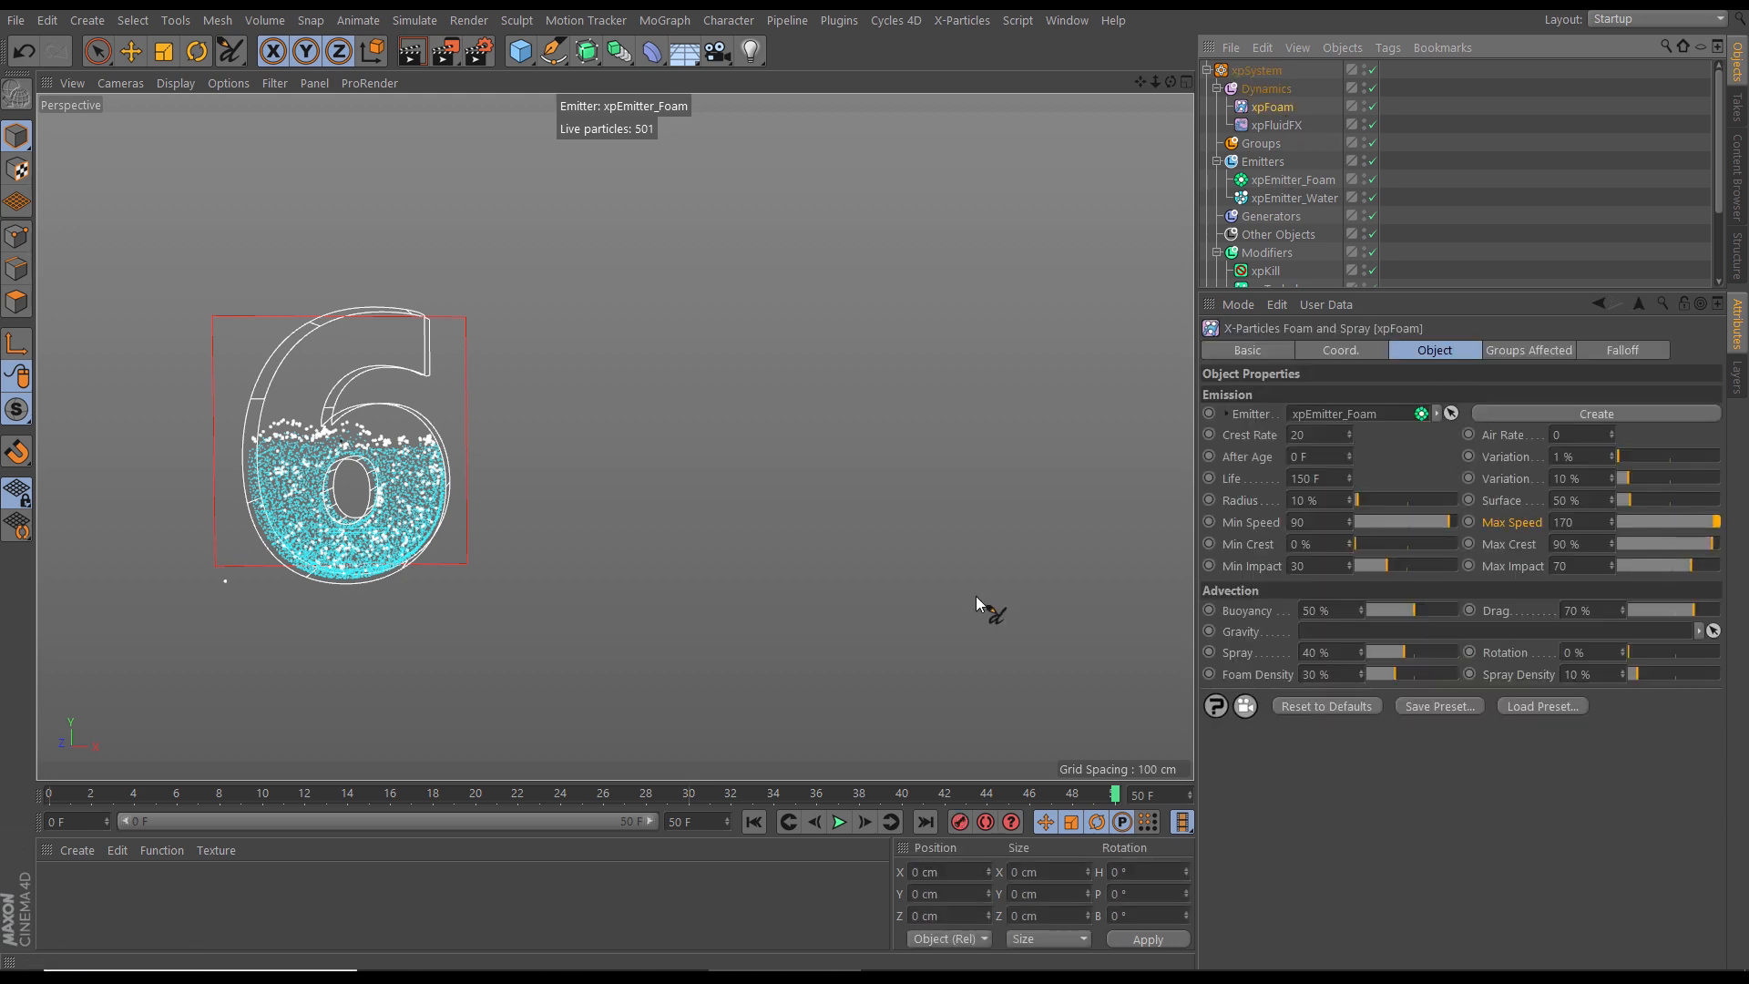
# Step: Set the timeline's end to frame 250 with the preview range covering it all, and play the simulation from the first frame
pyautogui.click(754, 822)
pyautogui.click(839, 822)
pyautogui.click(683, 826)
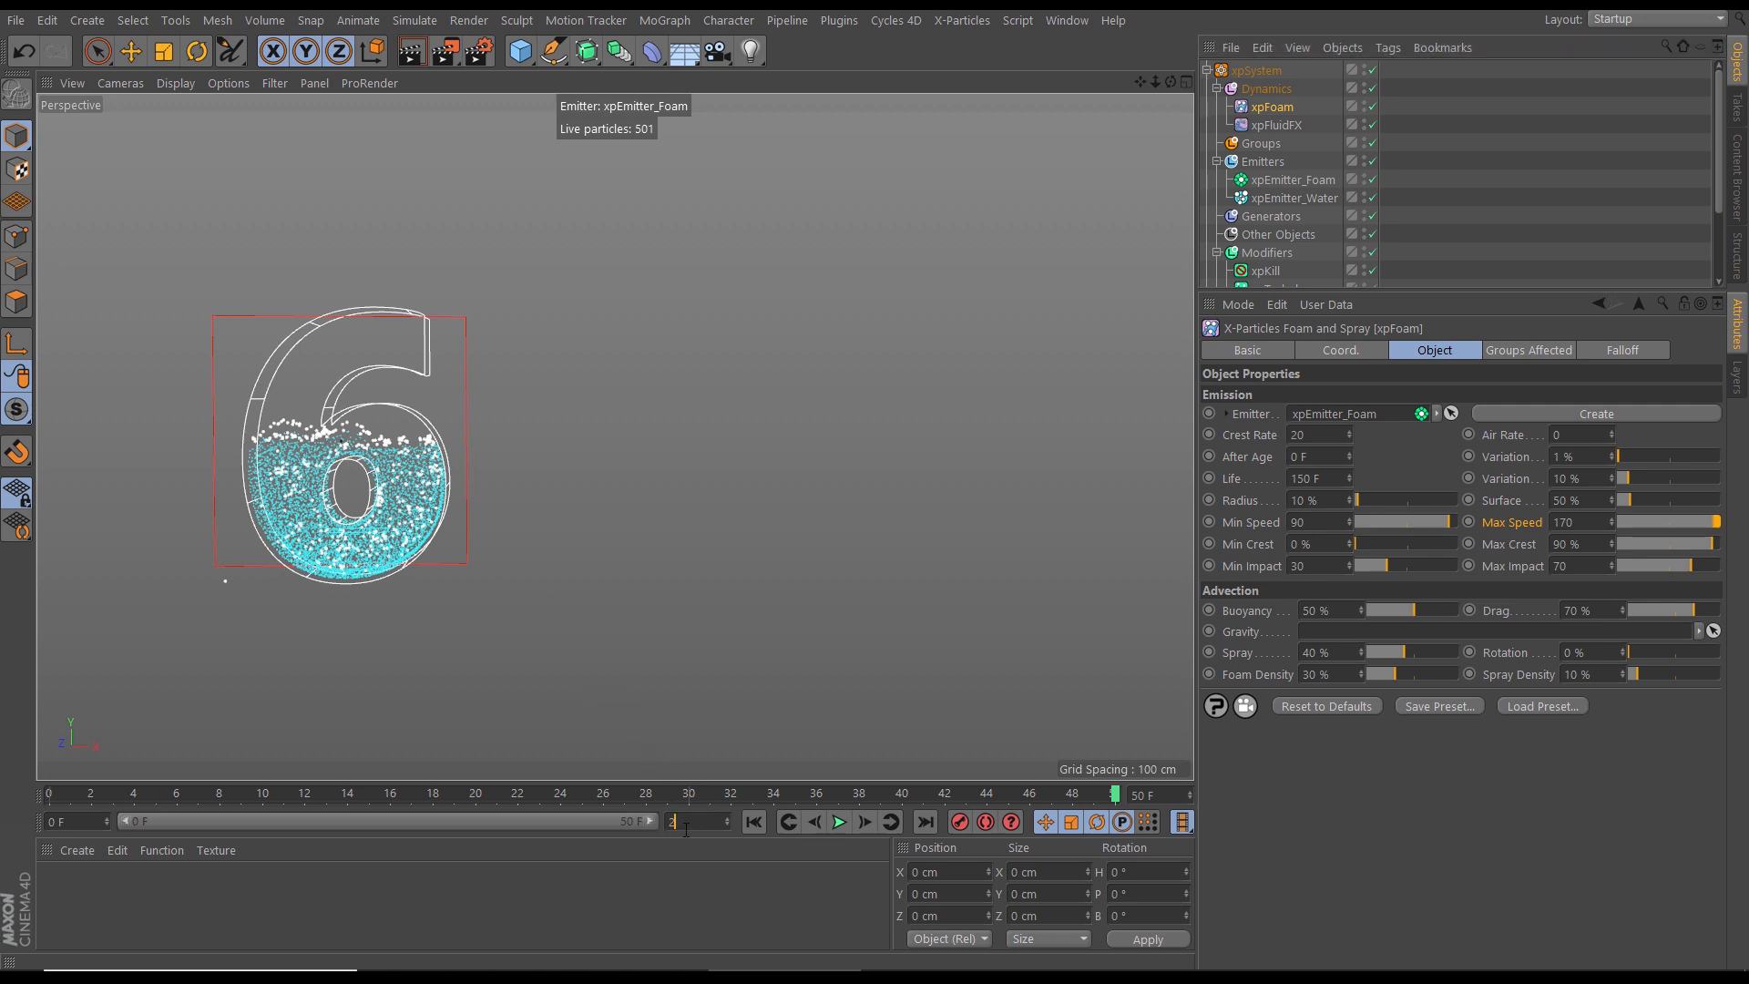
pyautogui.write('250')
pyautogui.press('Return')
pyautogui.moveTo(246, 823); pyautogui.dragTo(652, 823)
pyautogui.click(754, 821)
pyautogui.click(839, 822)
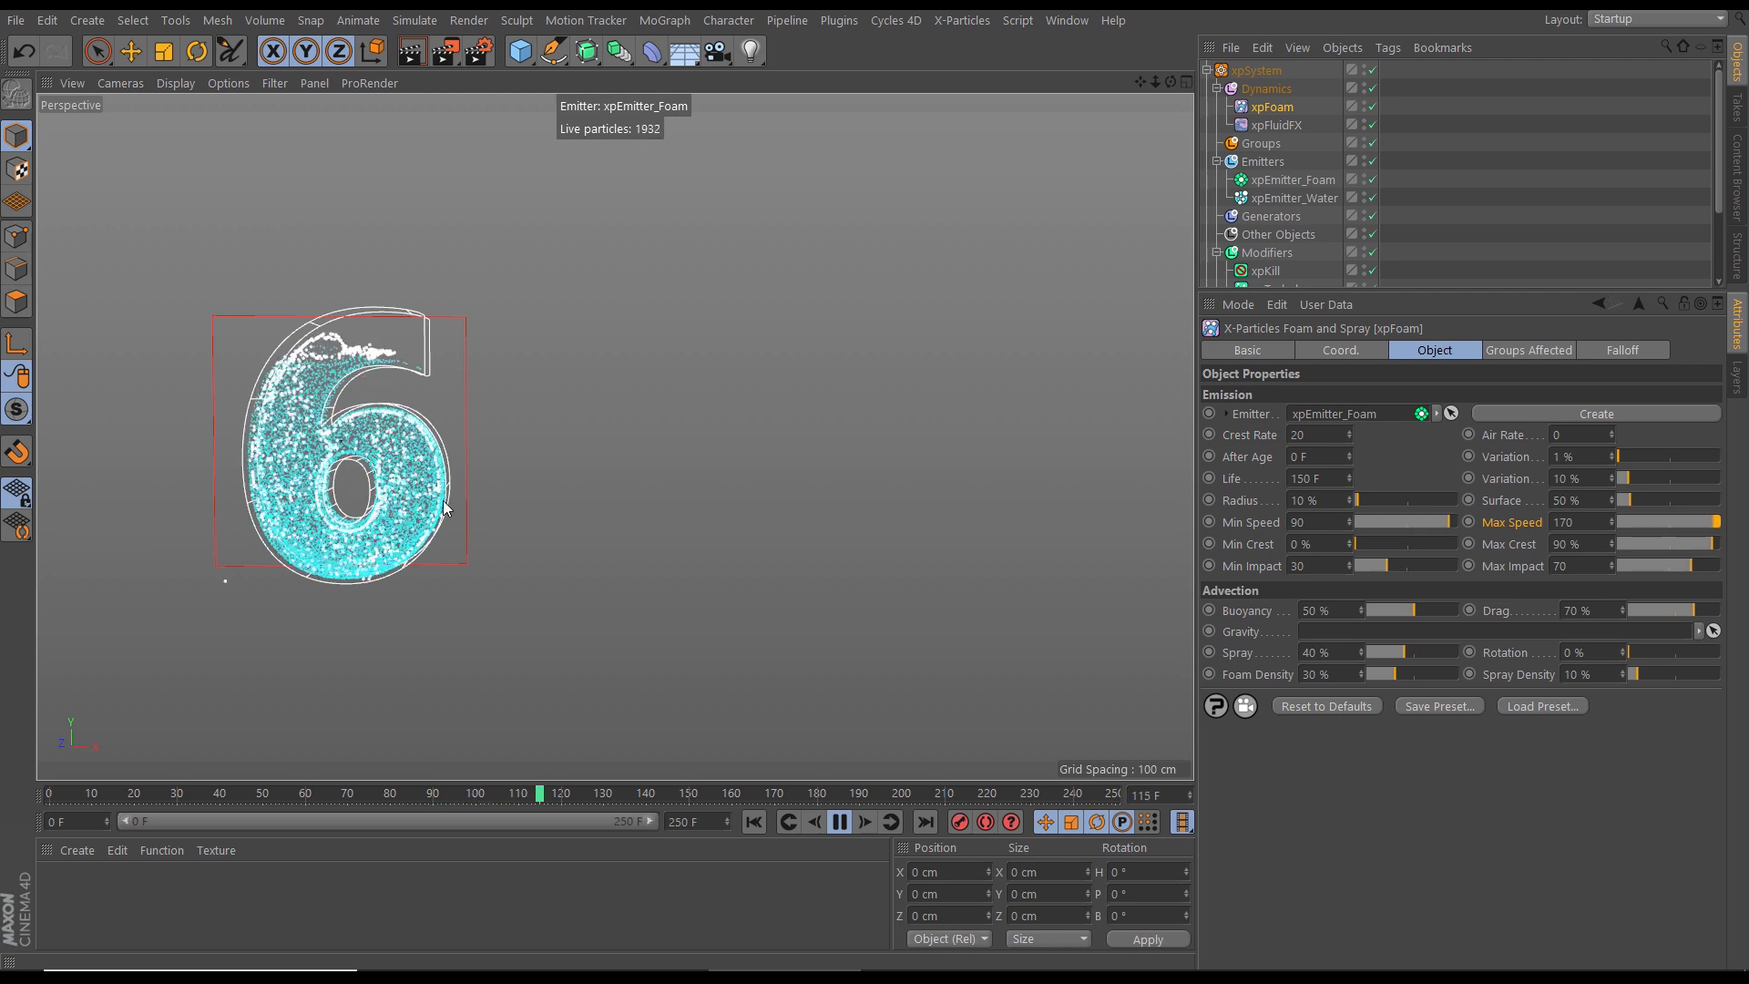
pyautogui.click(840, 822)
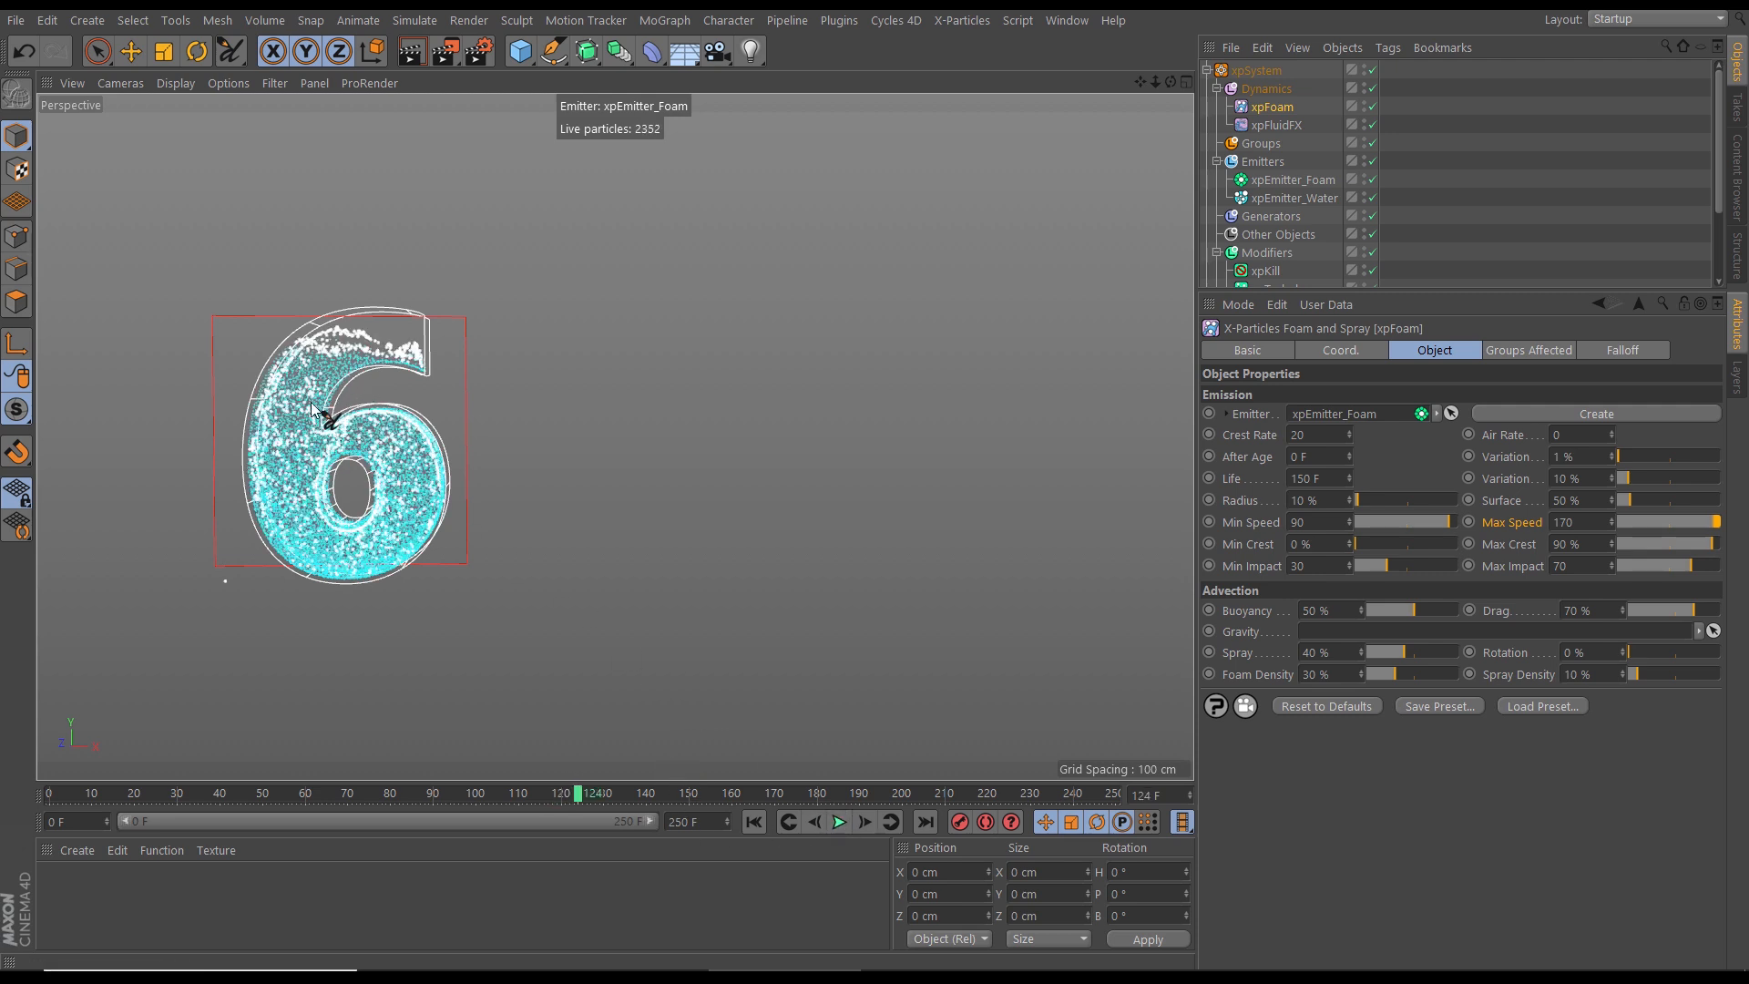
# Step: Leave the doodle tool for Live Selection and keyframe the xpFoam Crest Rate at 20 on frame 110
pyautogui.click(98, 53)
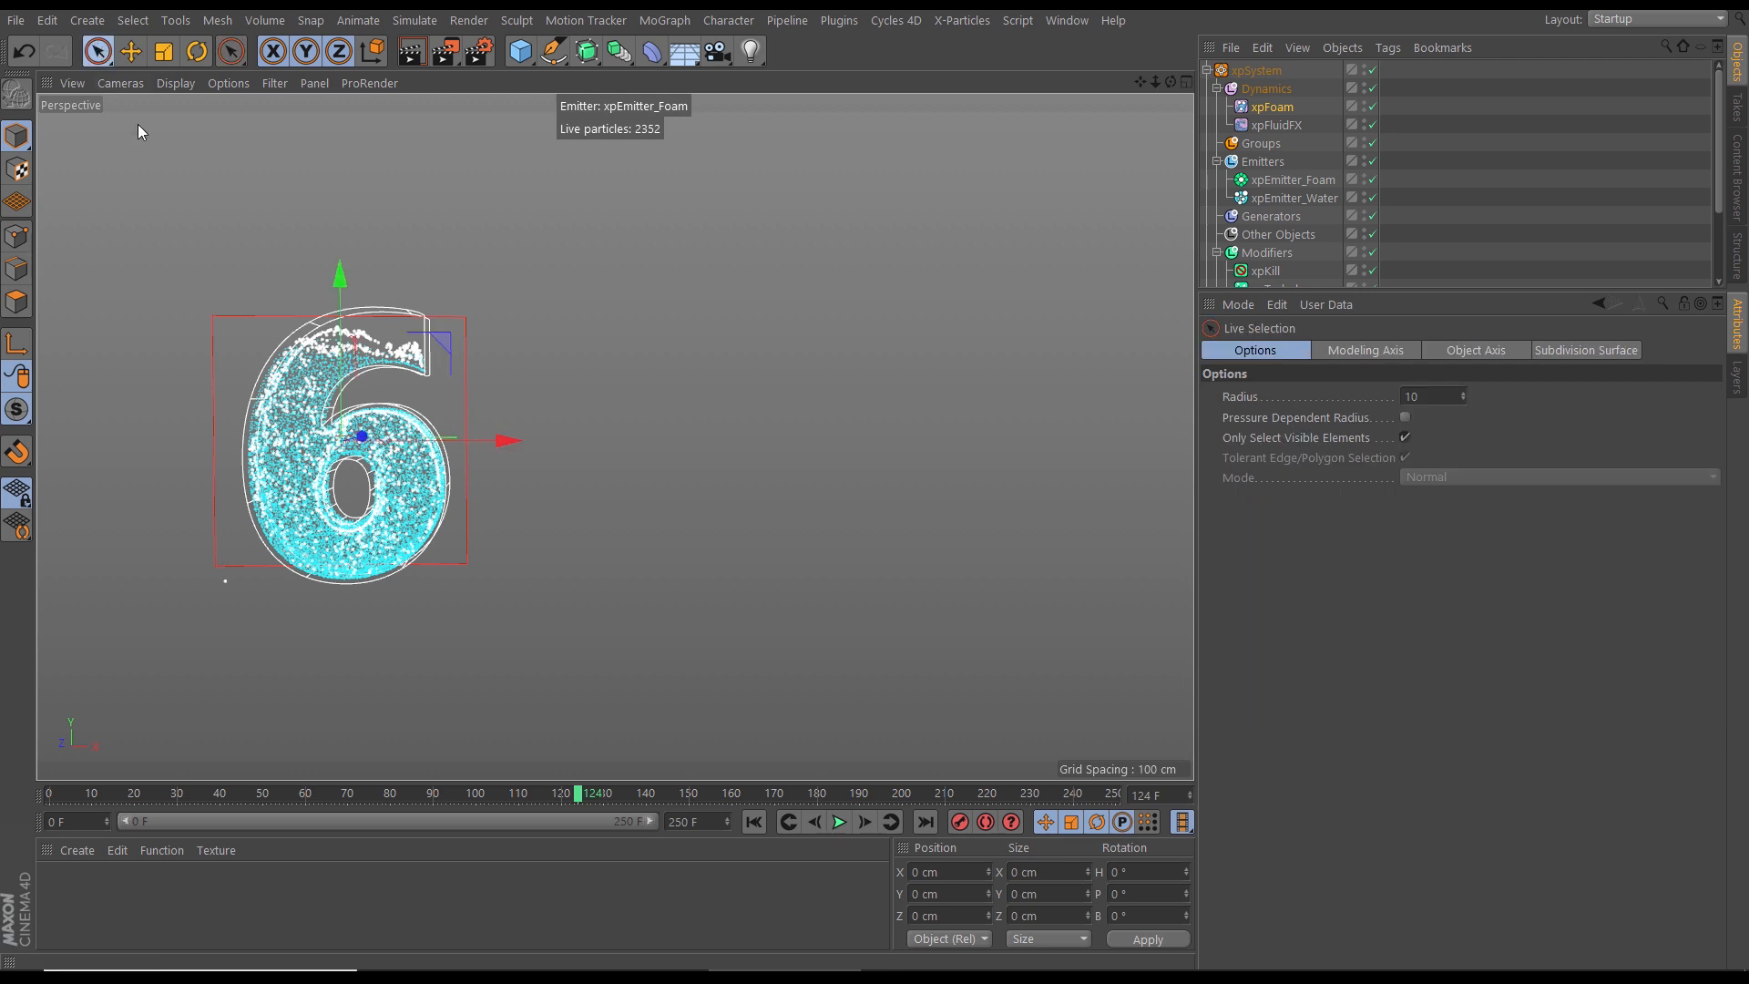
pyautogui.click(1289, 112)
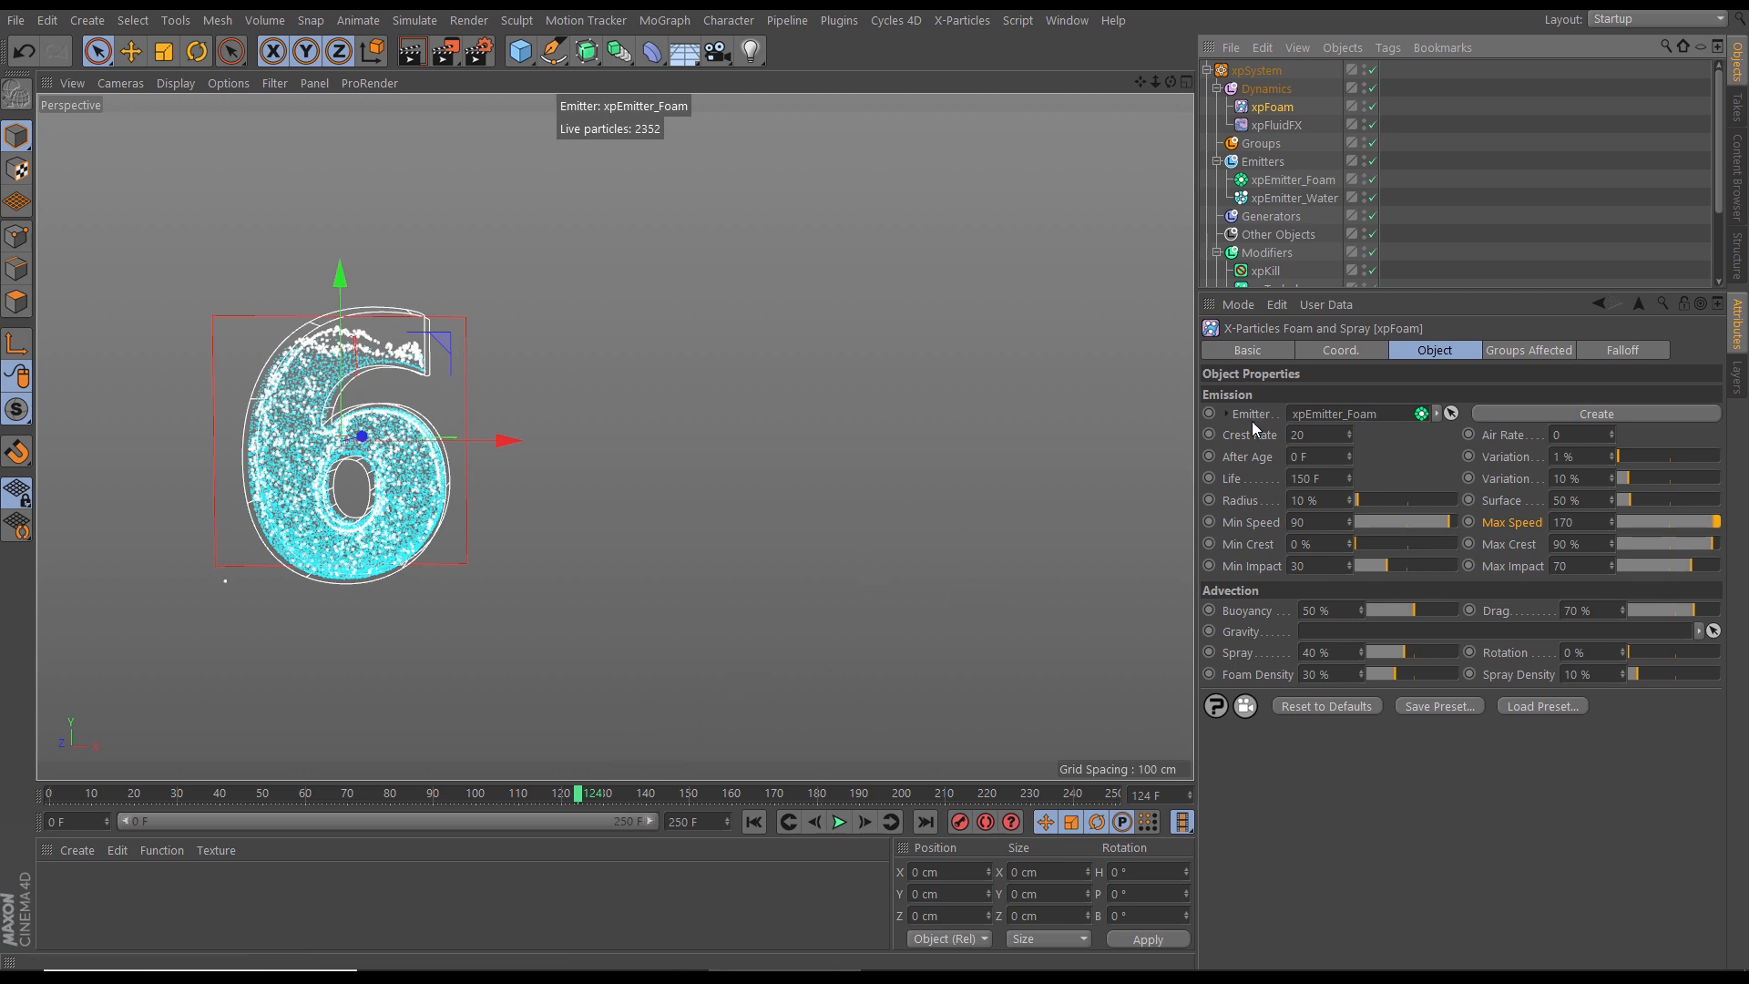
pyautogui.click(755, 823)
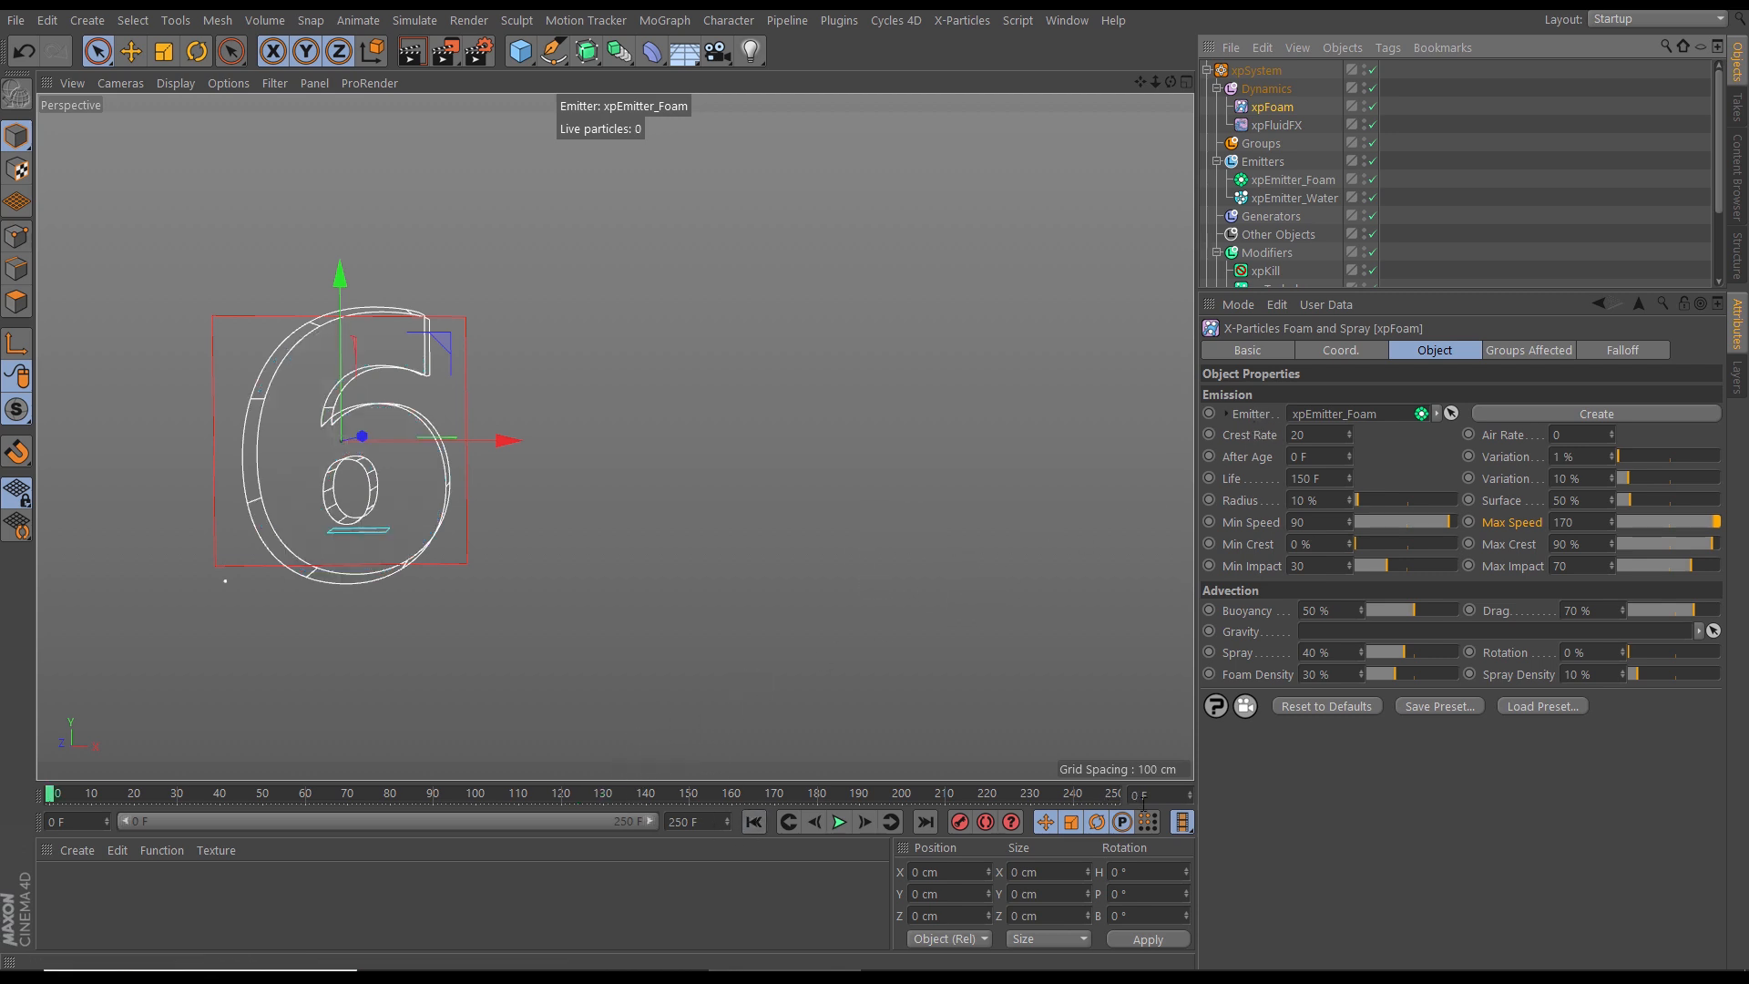
pyautogui.write('110')
pyautogui.press('Return')
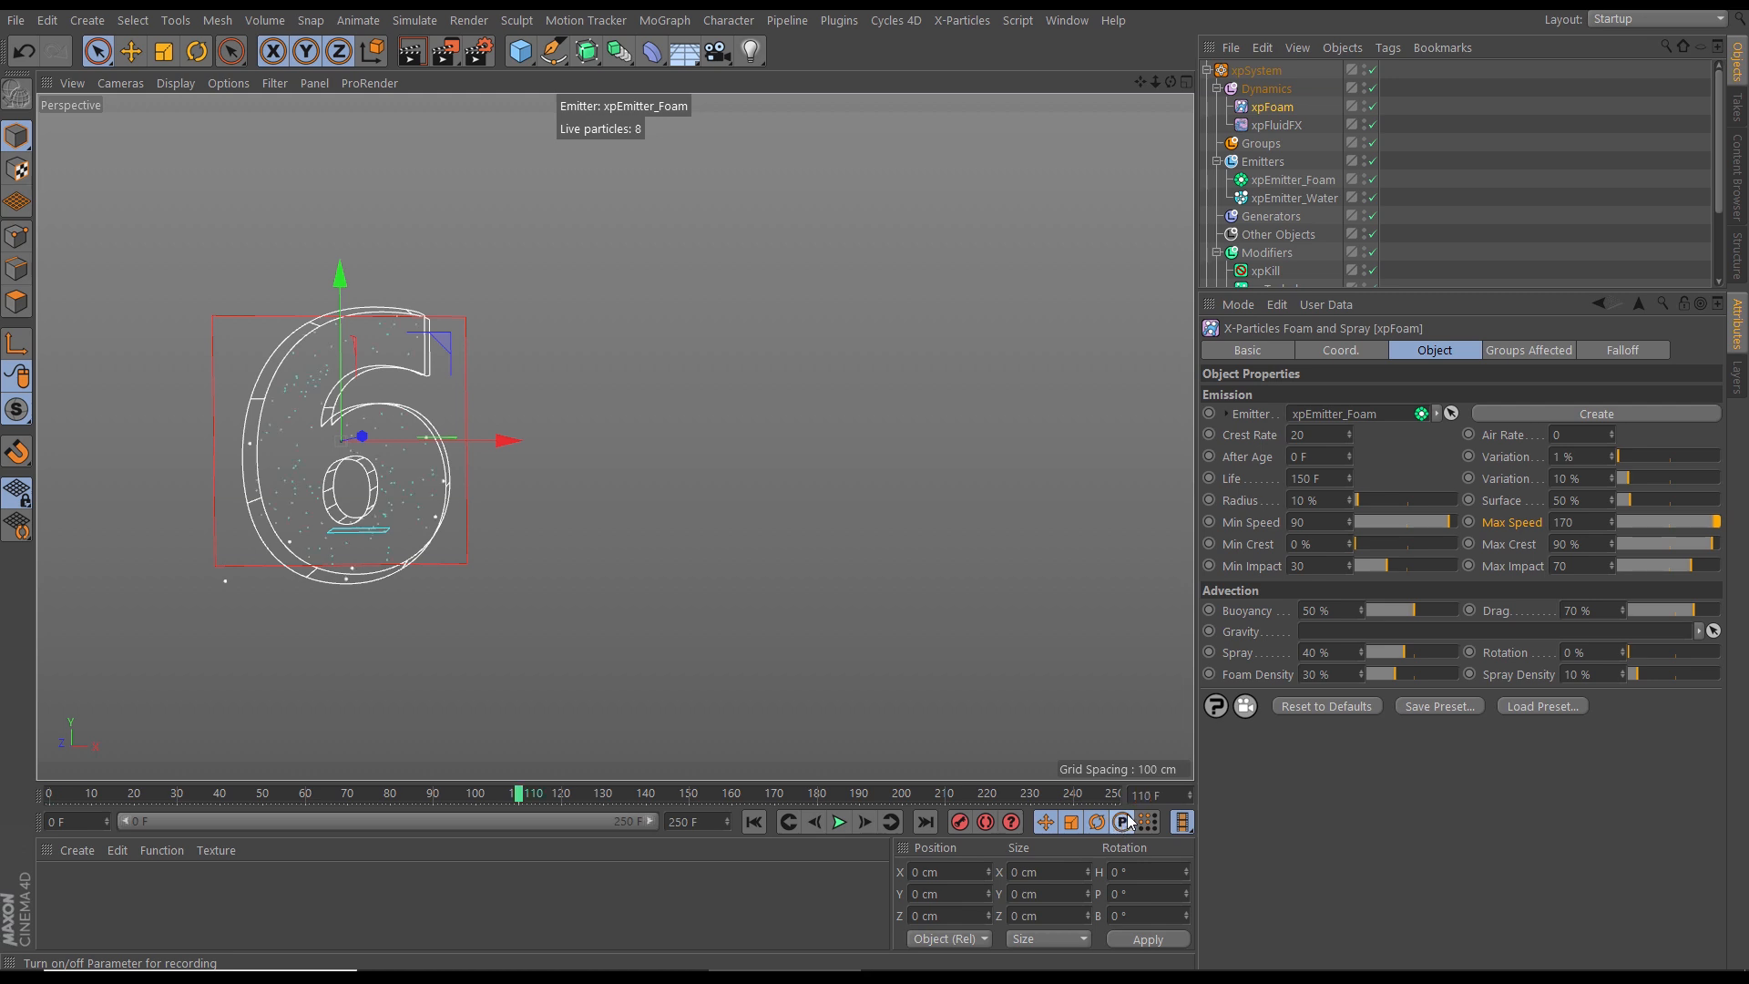
pyautogui.keyDown('ctrl'); pyautogui.click(1209, 434); pyautogui.keyUp('ctrl')
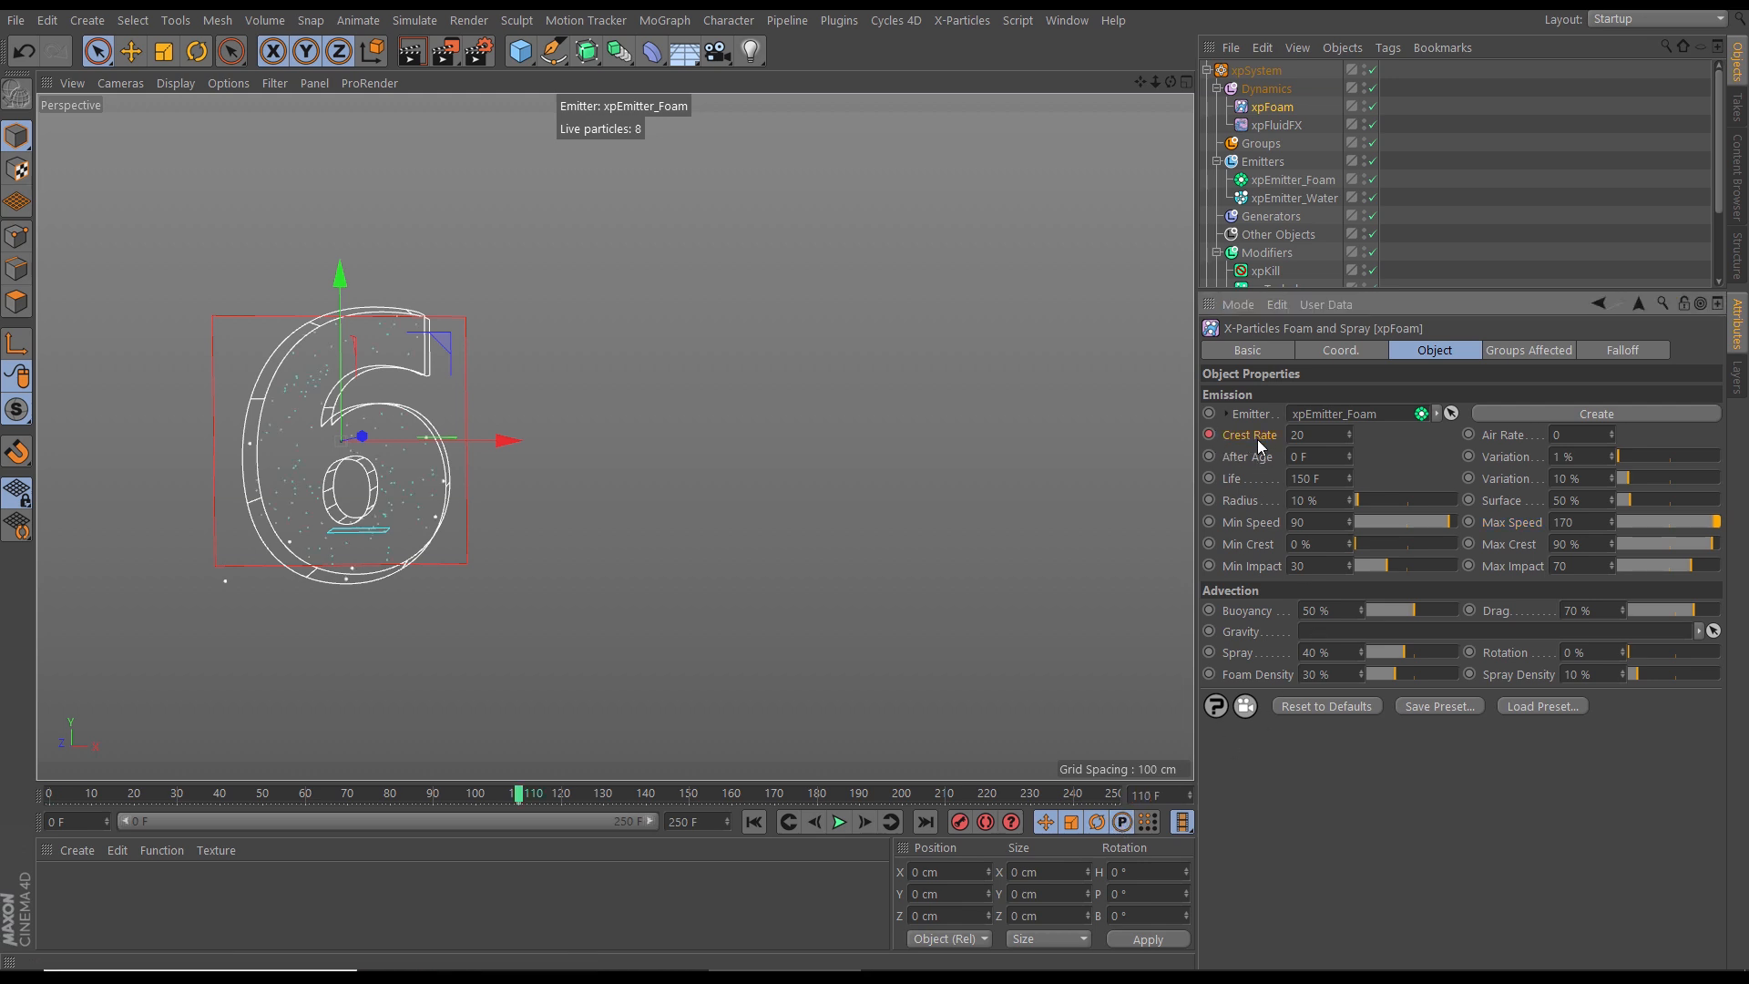
# Step: Keyframe the xpFoam Crest Rate at 0 on frame 111 and replay the simulation from the first frame
pyautogui.click(1188, 792)
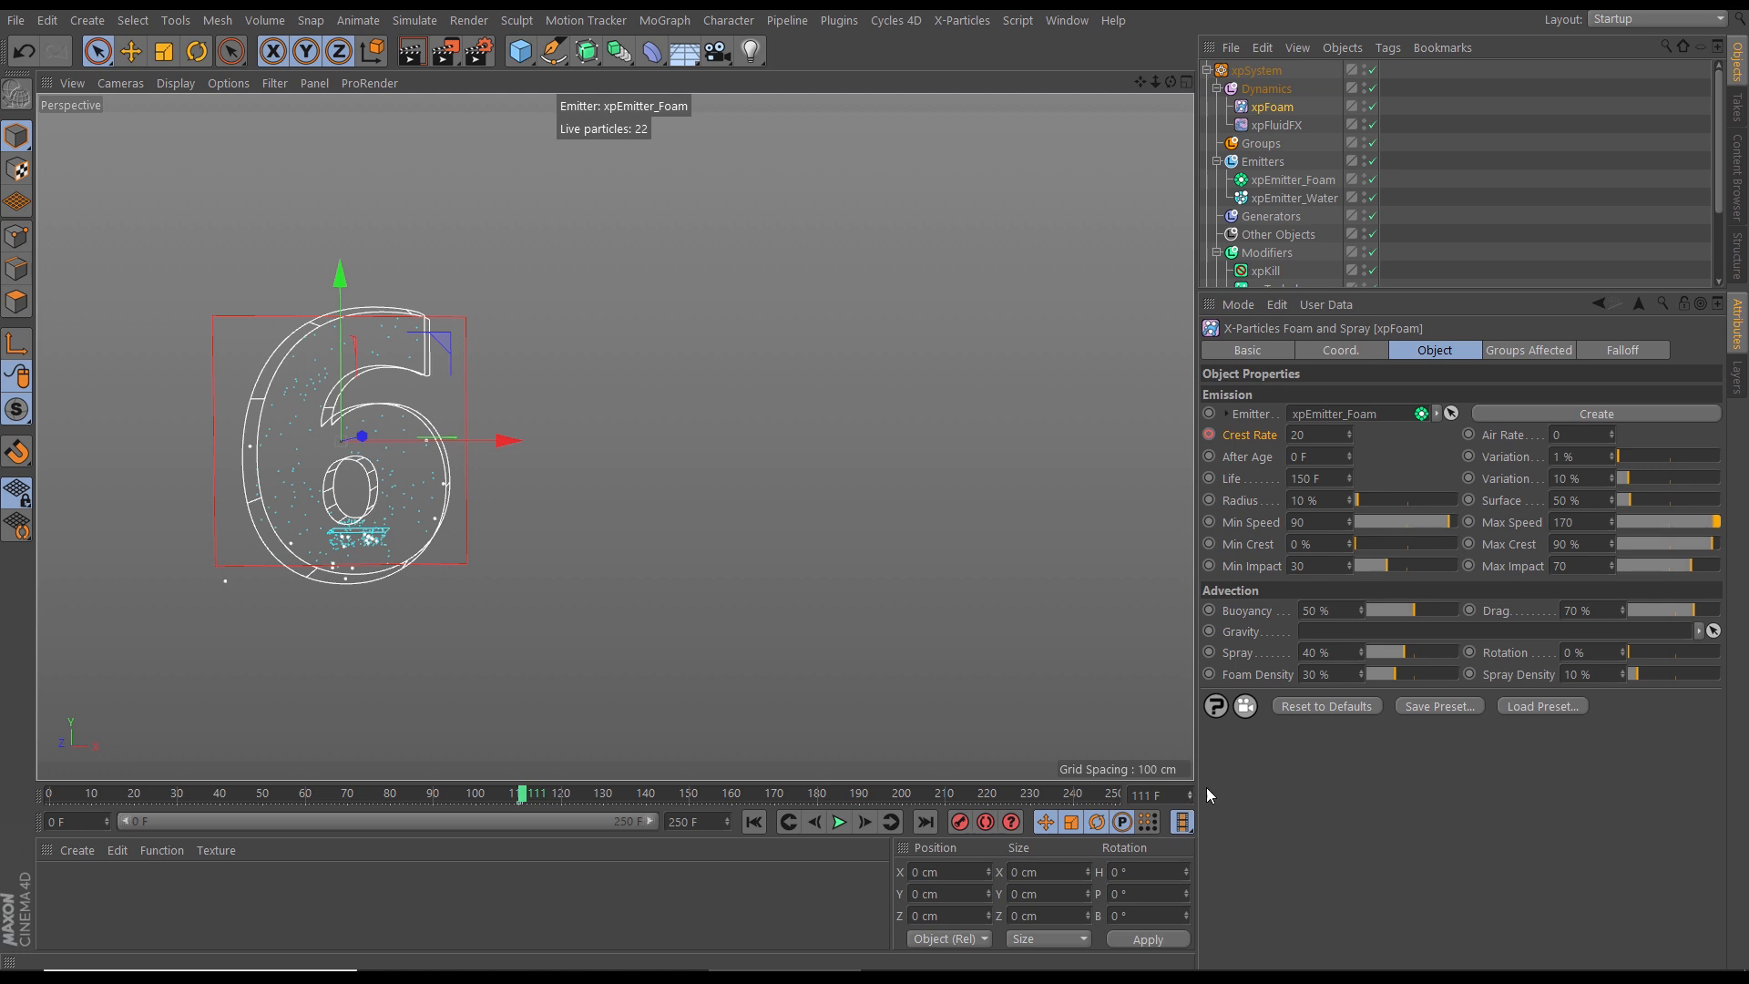
pyautogui.click(1294, 435)
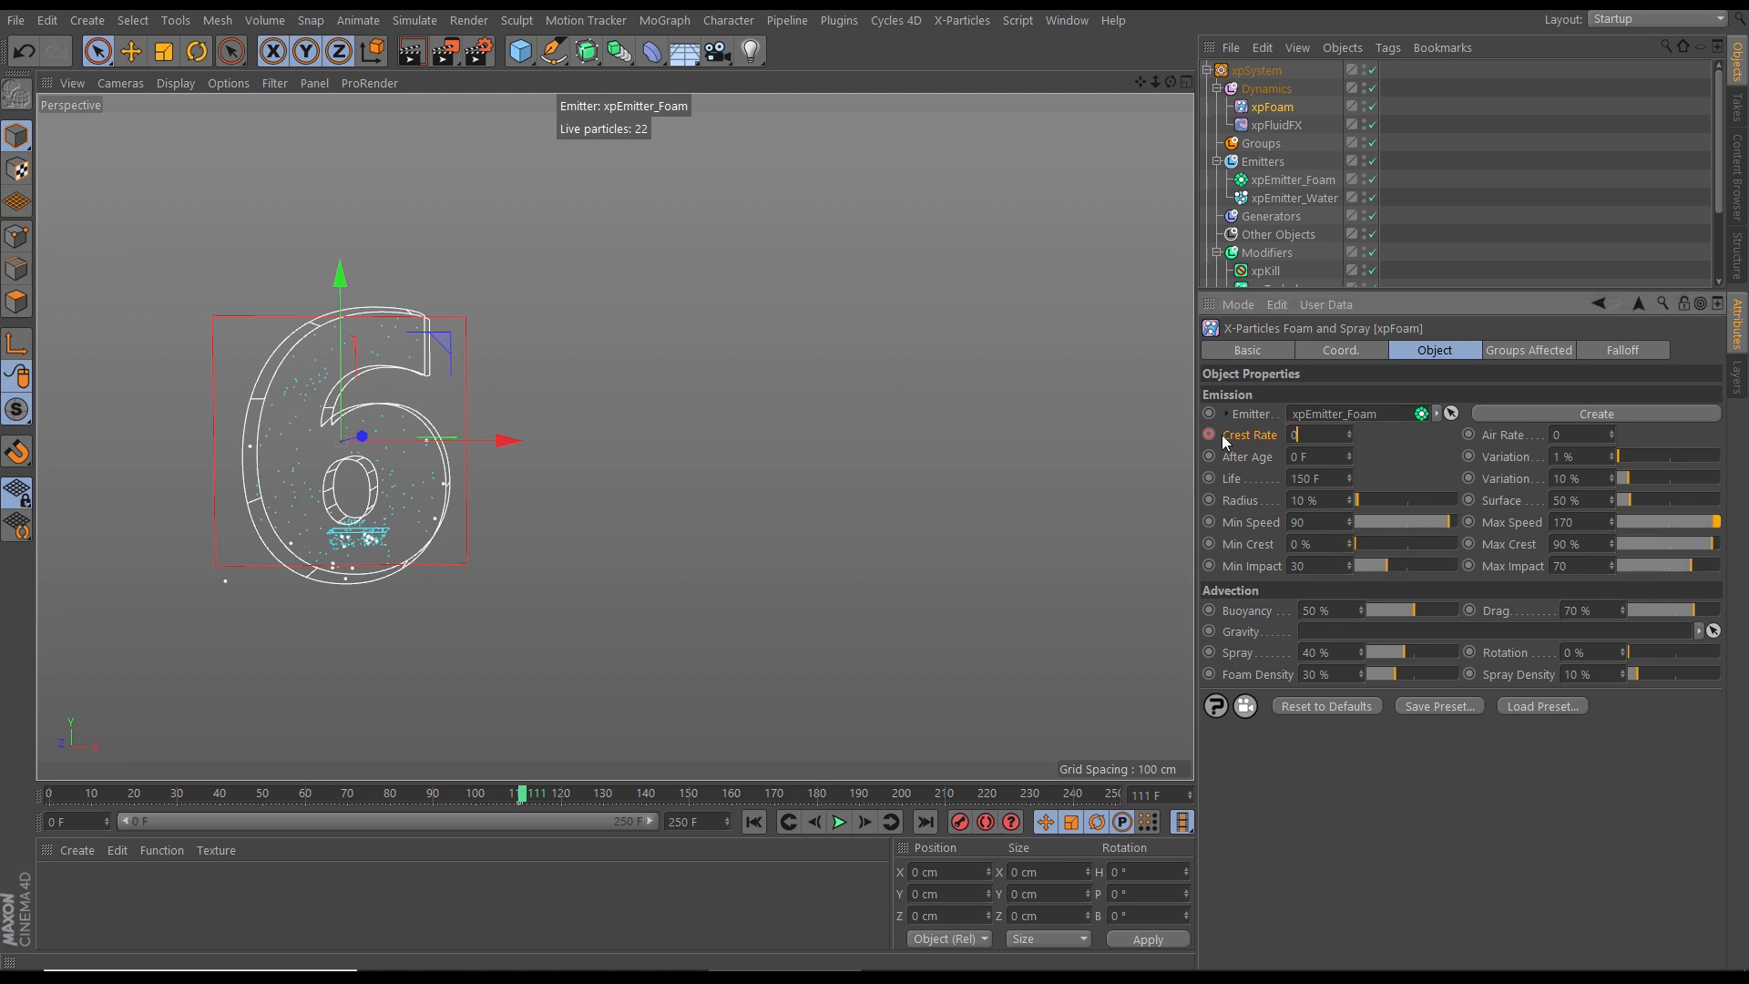
pyautogui.click(754, 822)
pyautogui.click(839, 822)
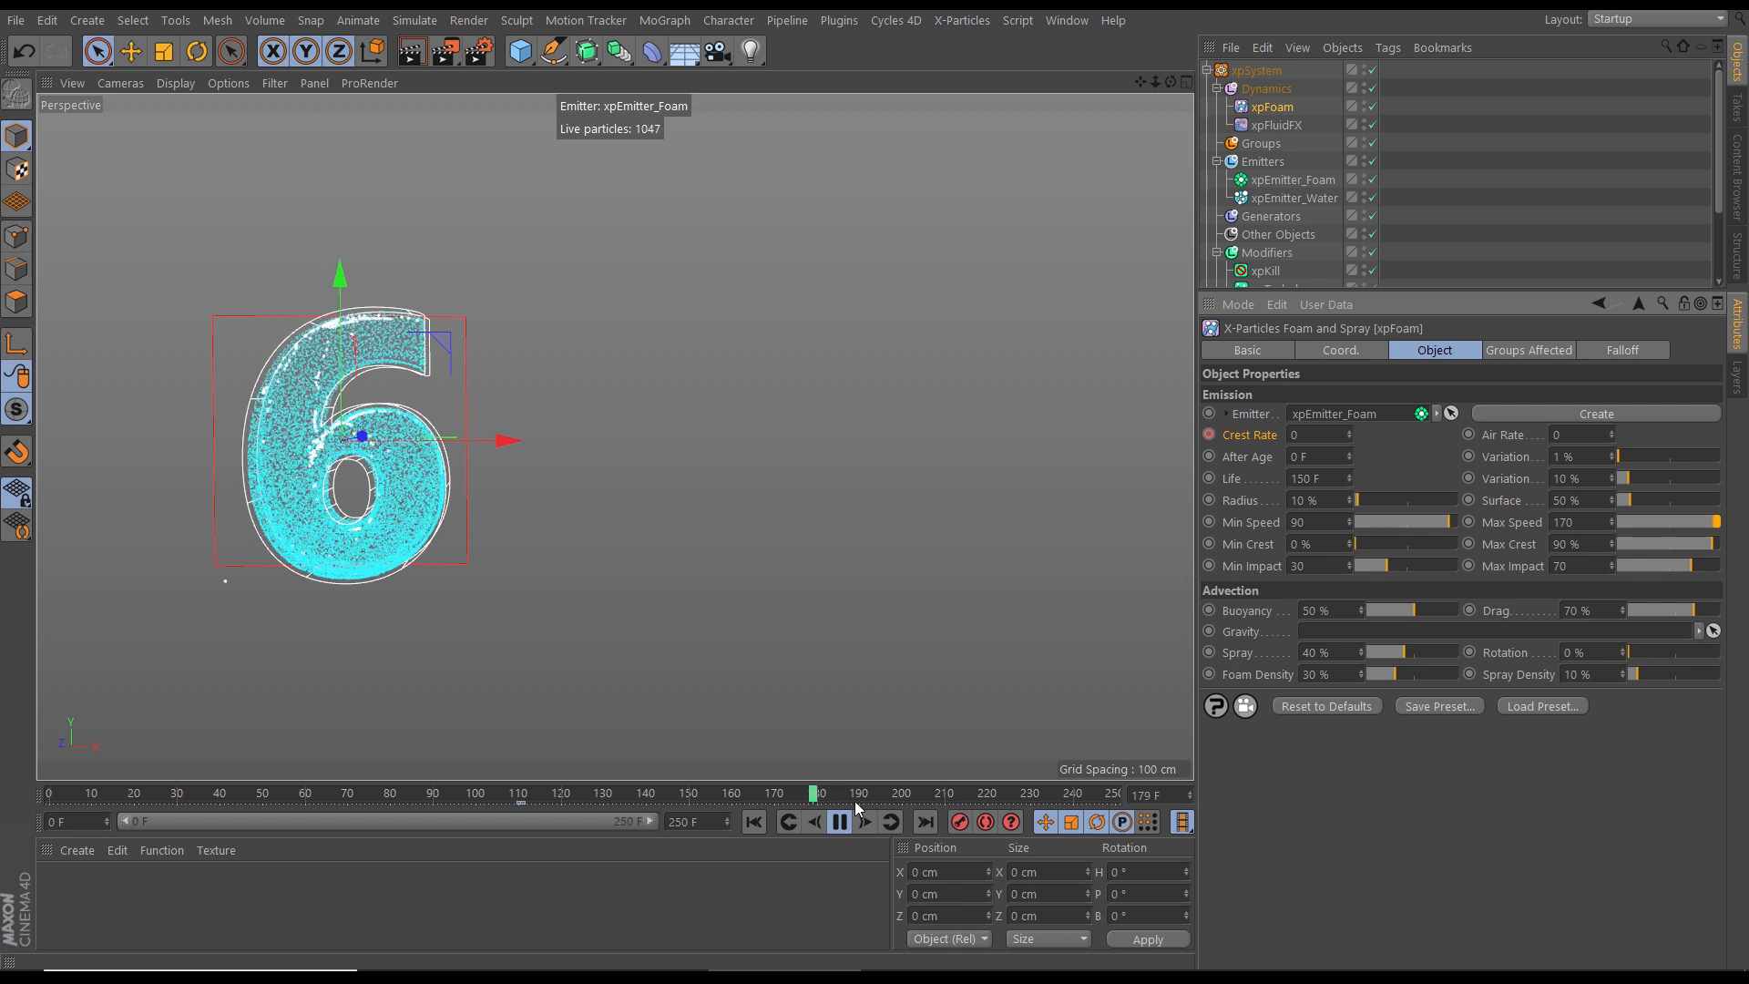
pyautogui.click(840, 822)
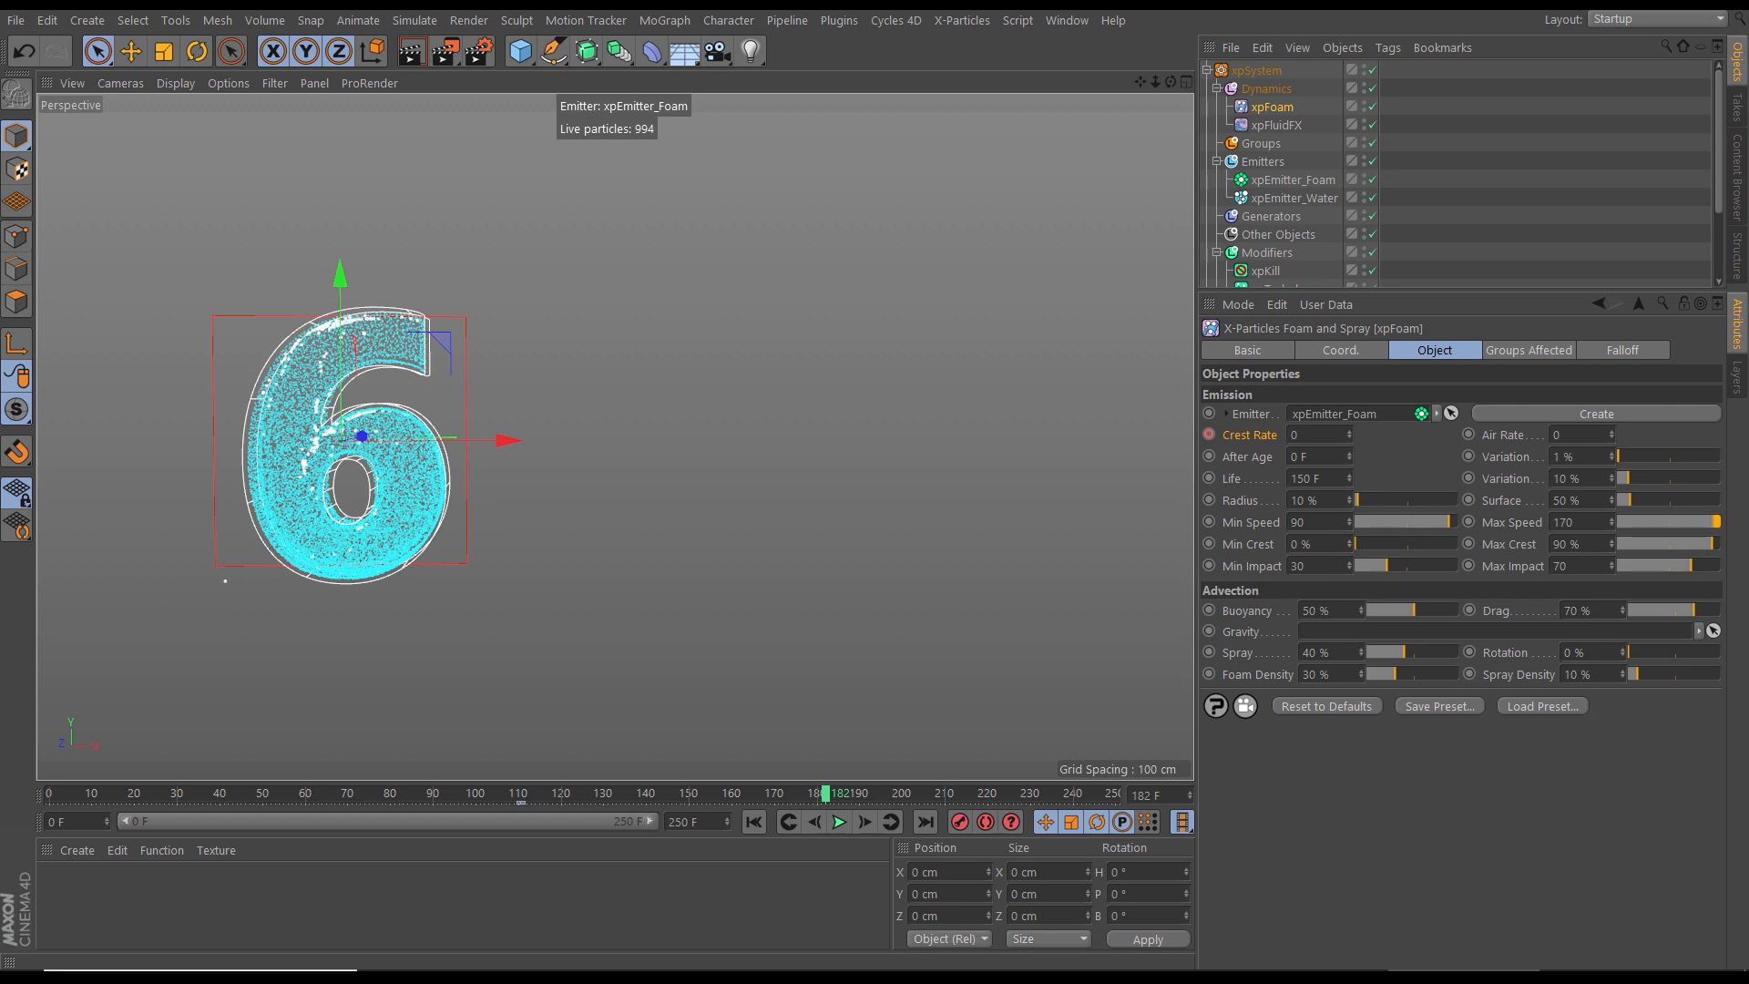
# Step: Add an xpCache object to the xpSystem's Other Objects folder
pyautogui.moveTo(1473, 292); pyautogui.dragTo(1431, 547)
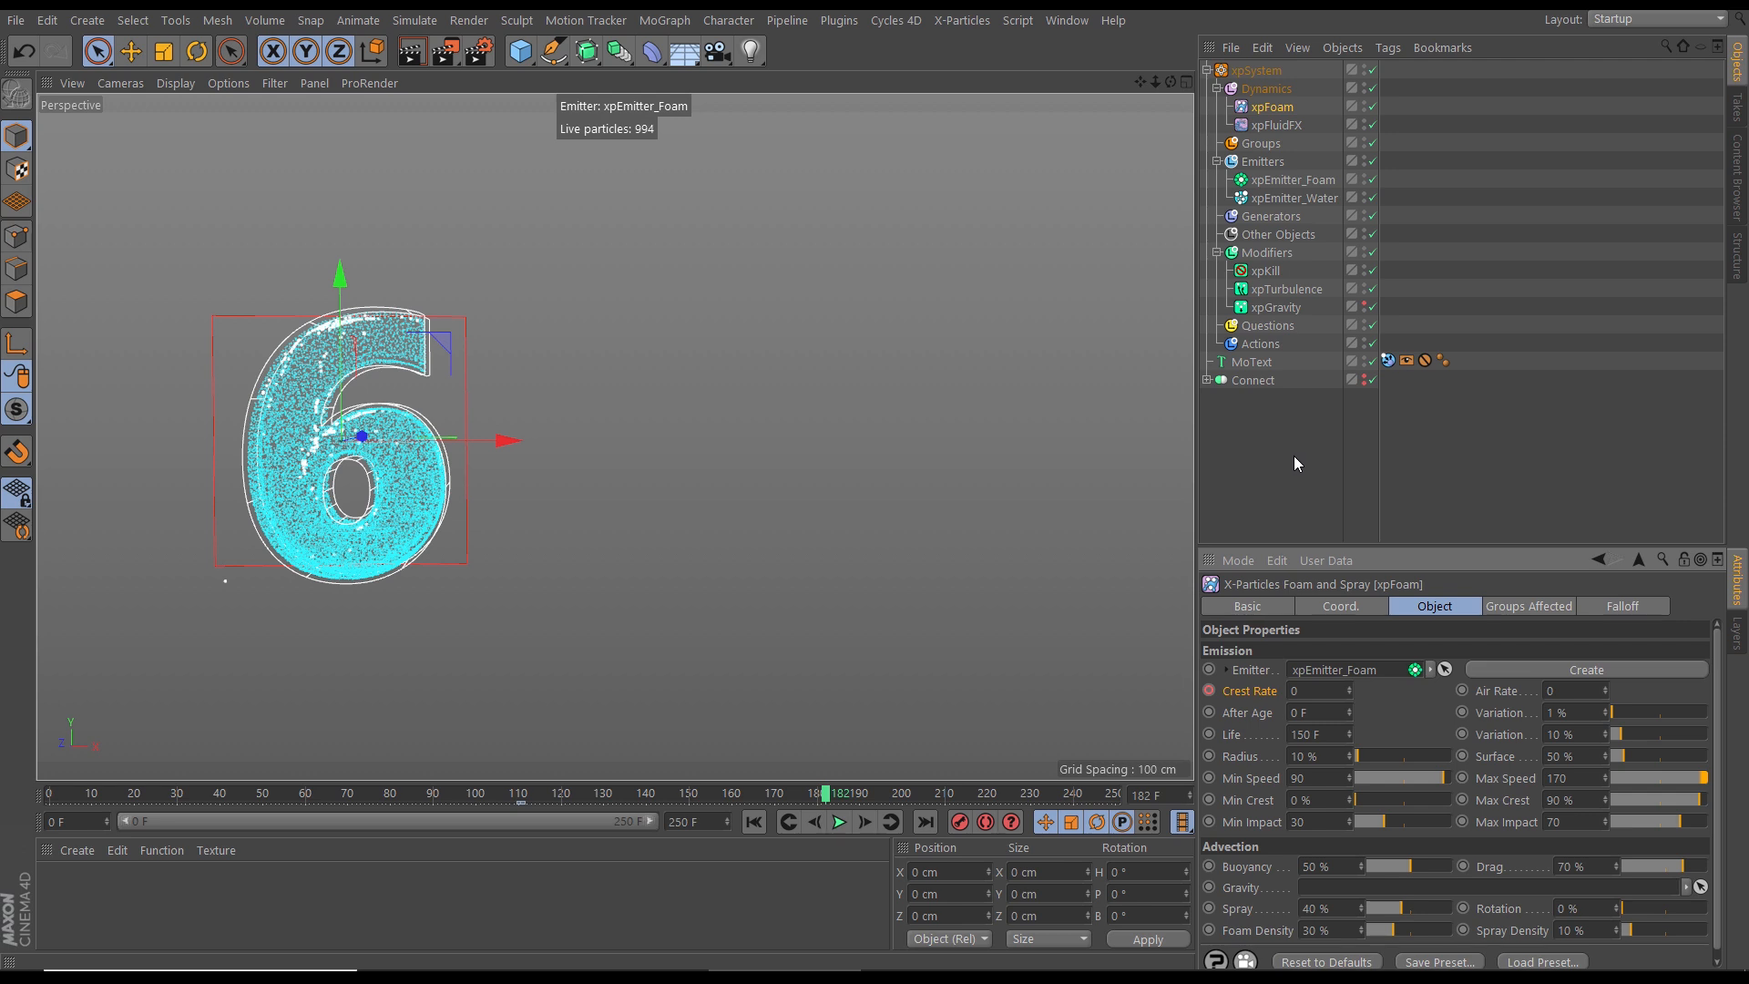
pyautogui.click(1279, 235)
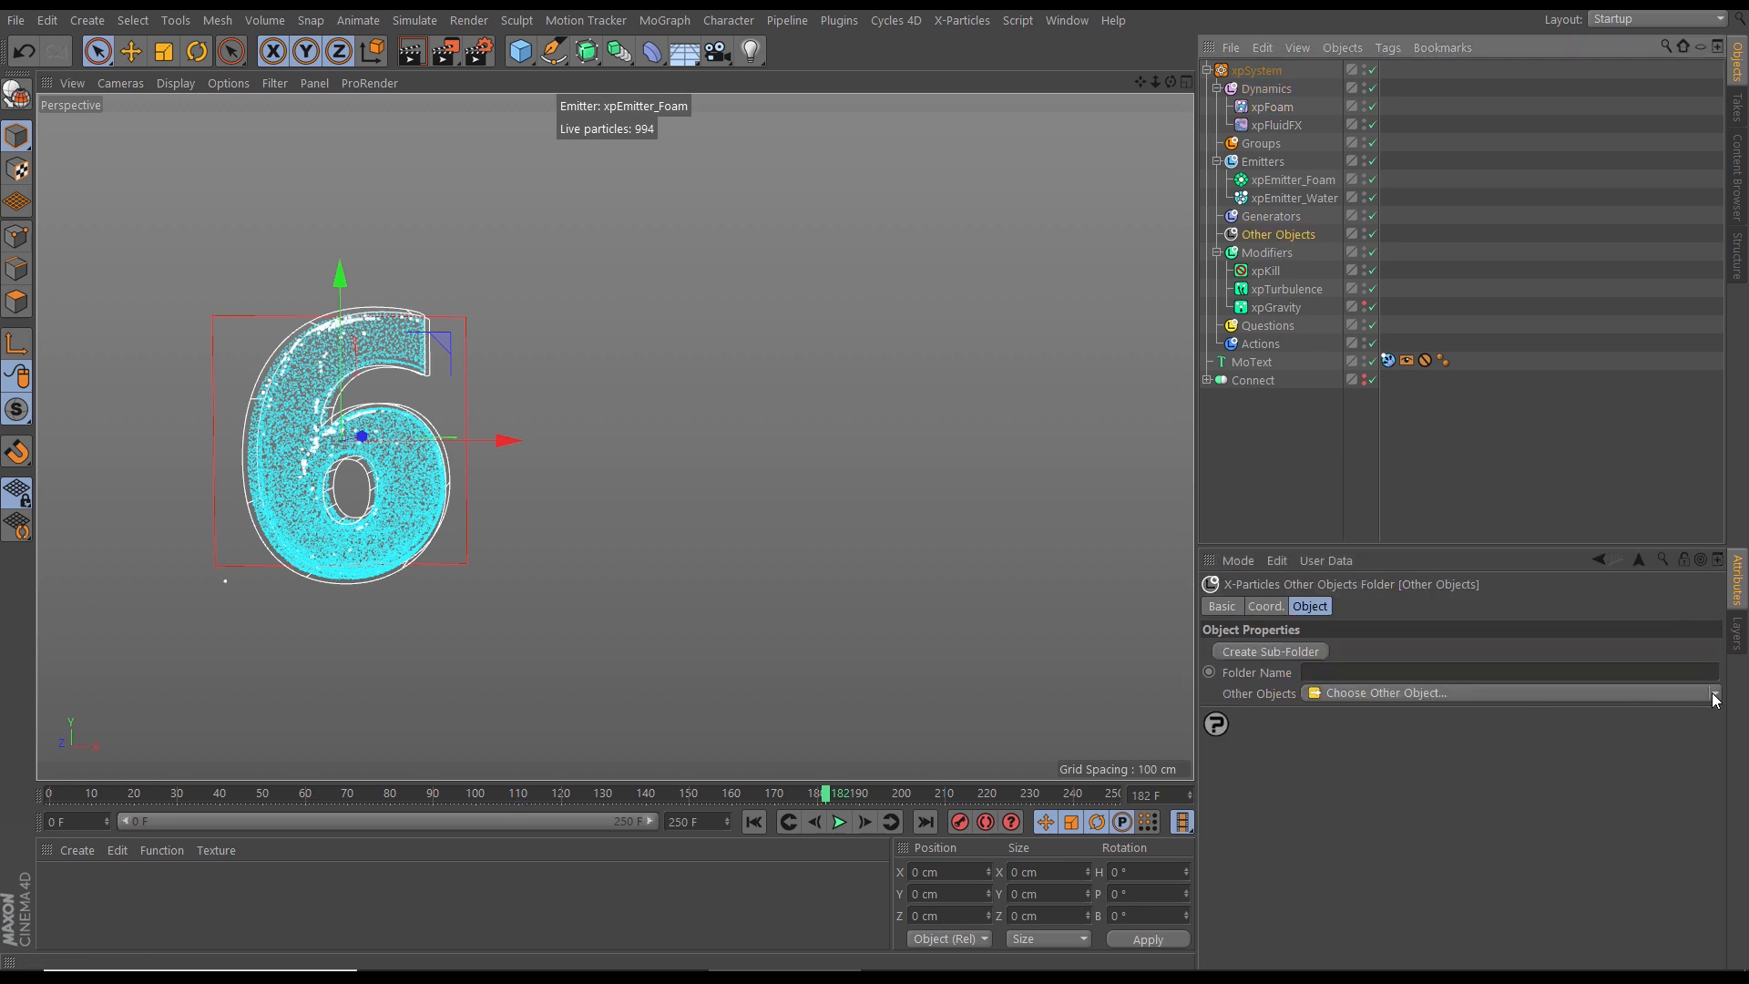
pyautogui.click(1714, 694)
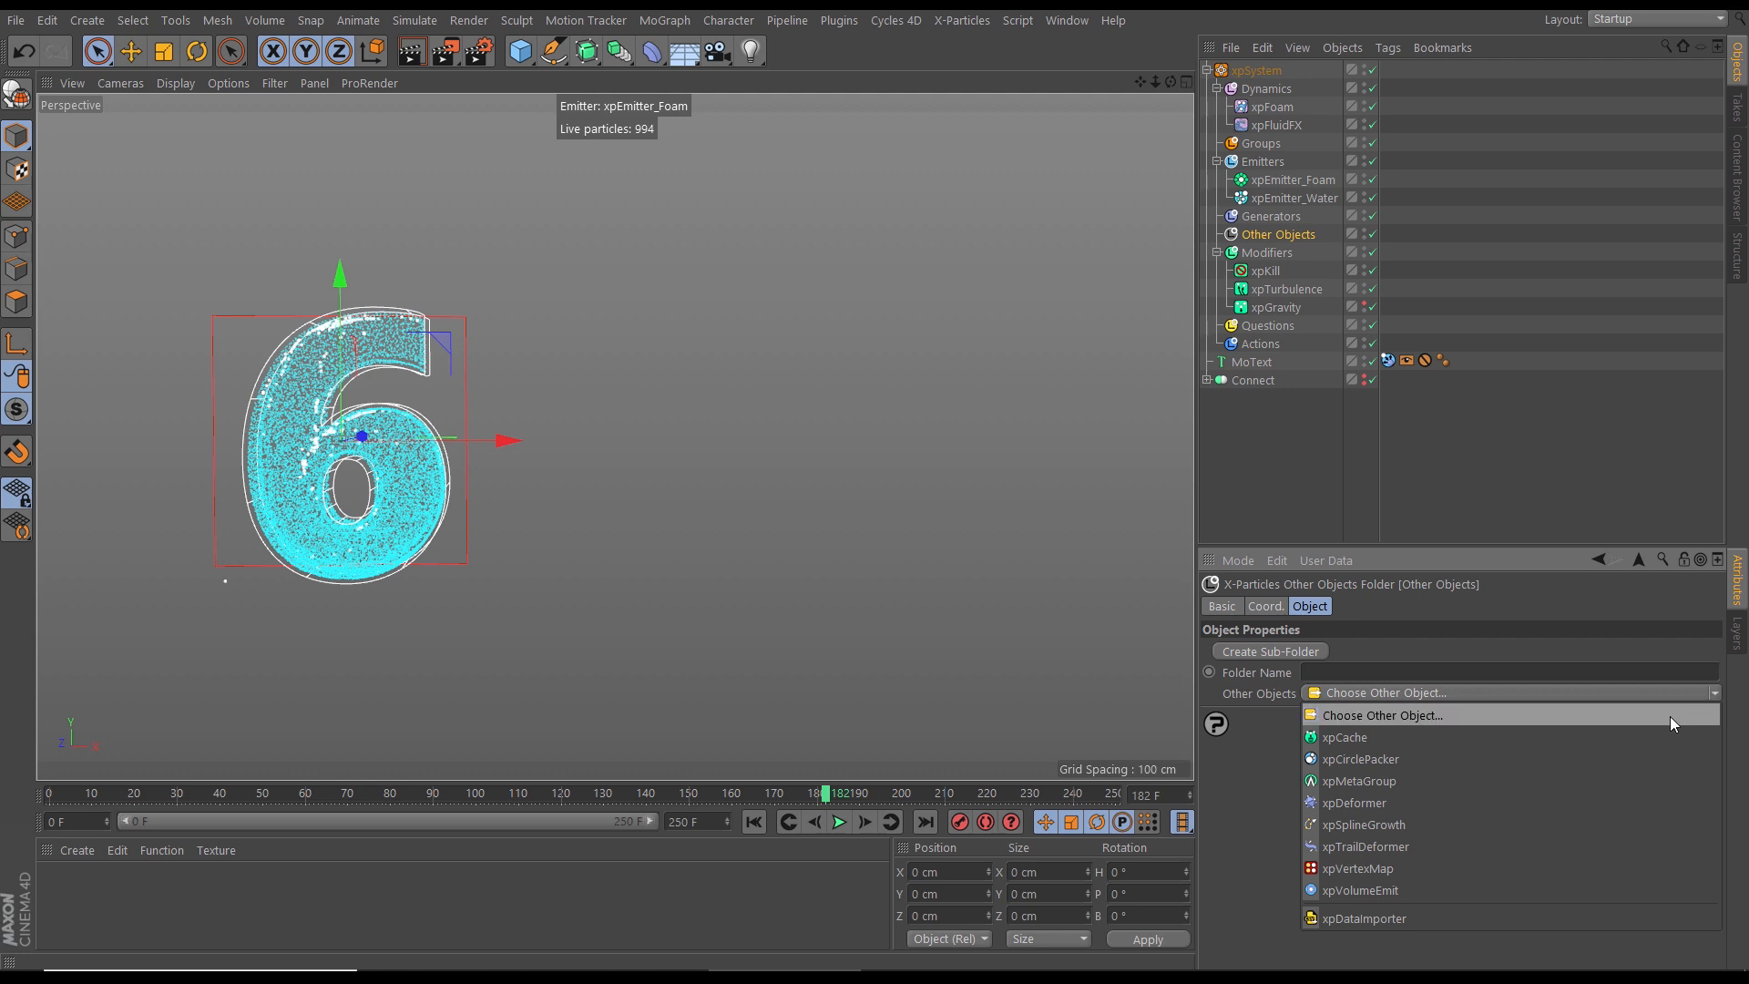
pyautogui.click(1609, 736)
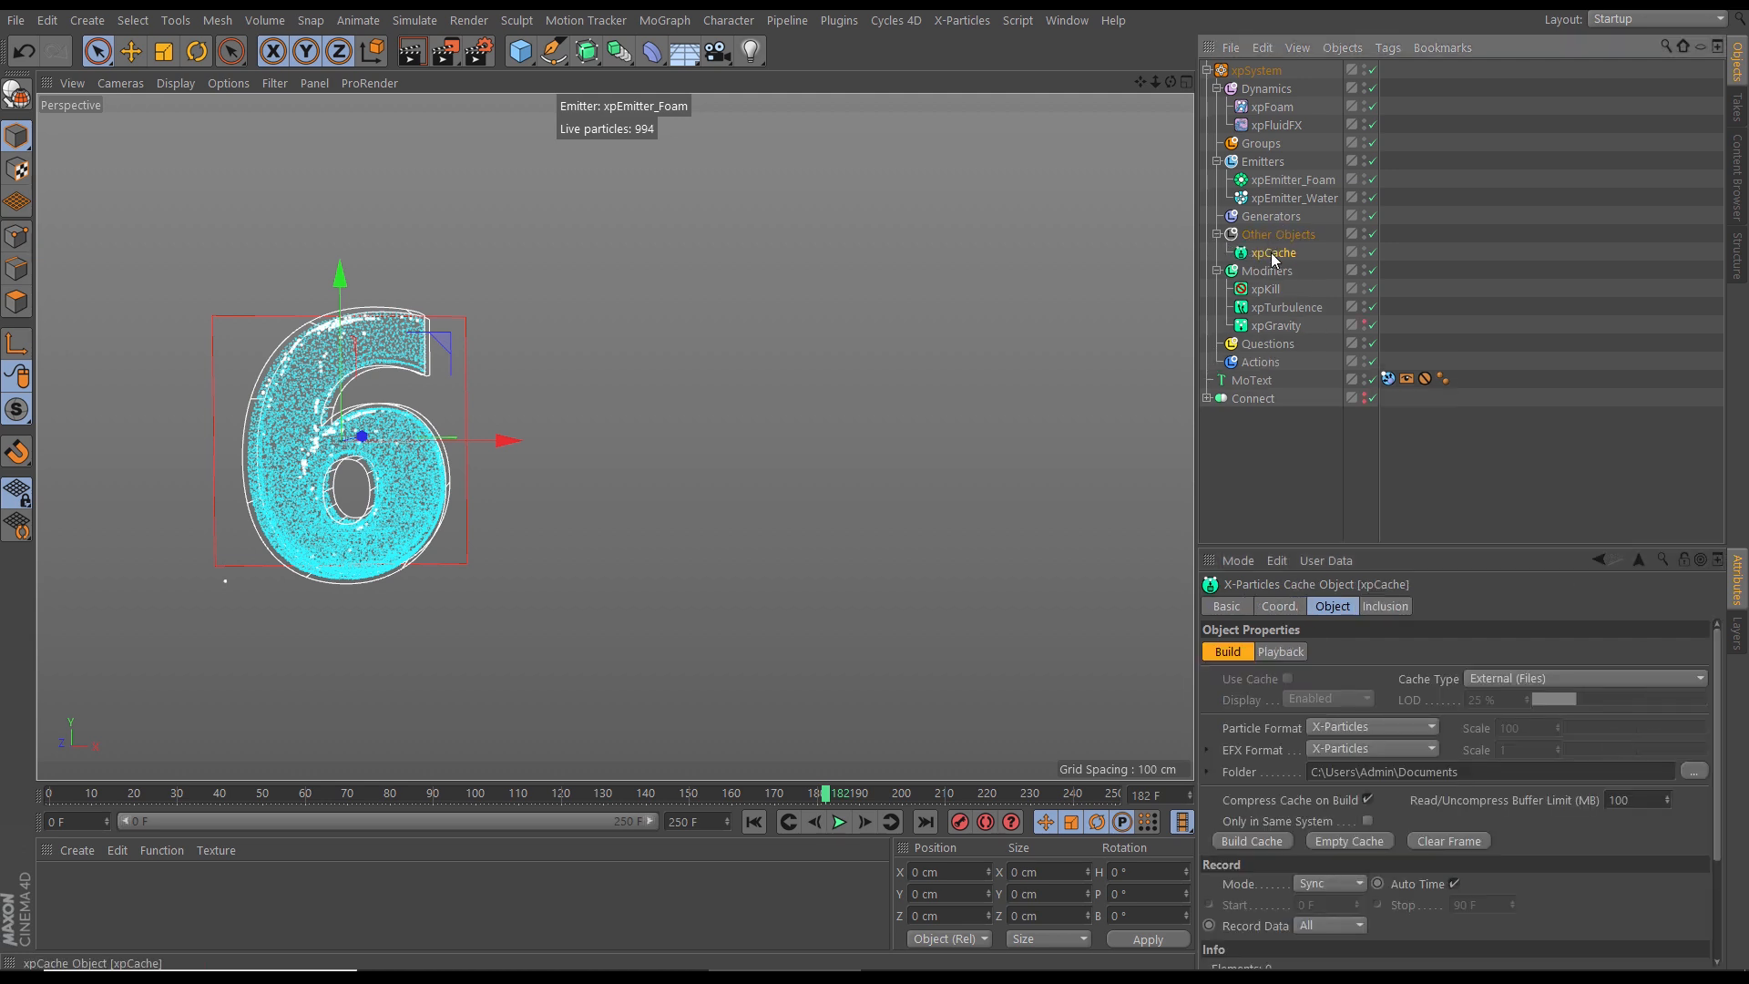
pyautogui.moveTo(1425, 550); pyautogui.dragTo(1424, 288)
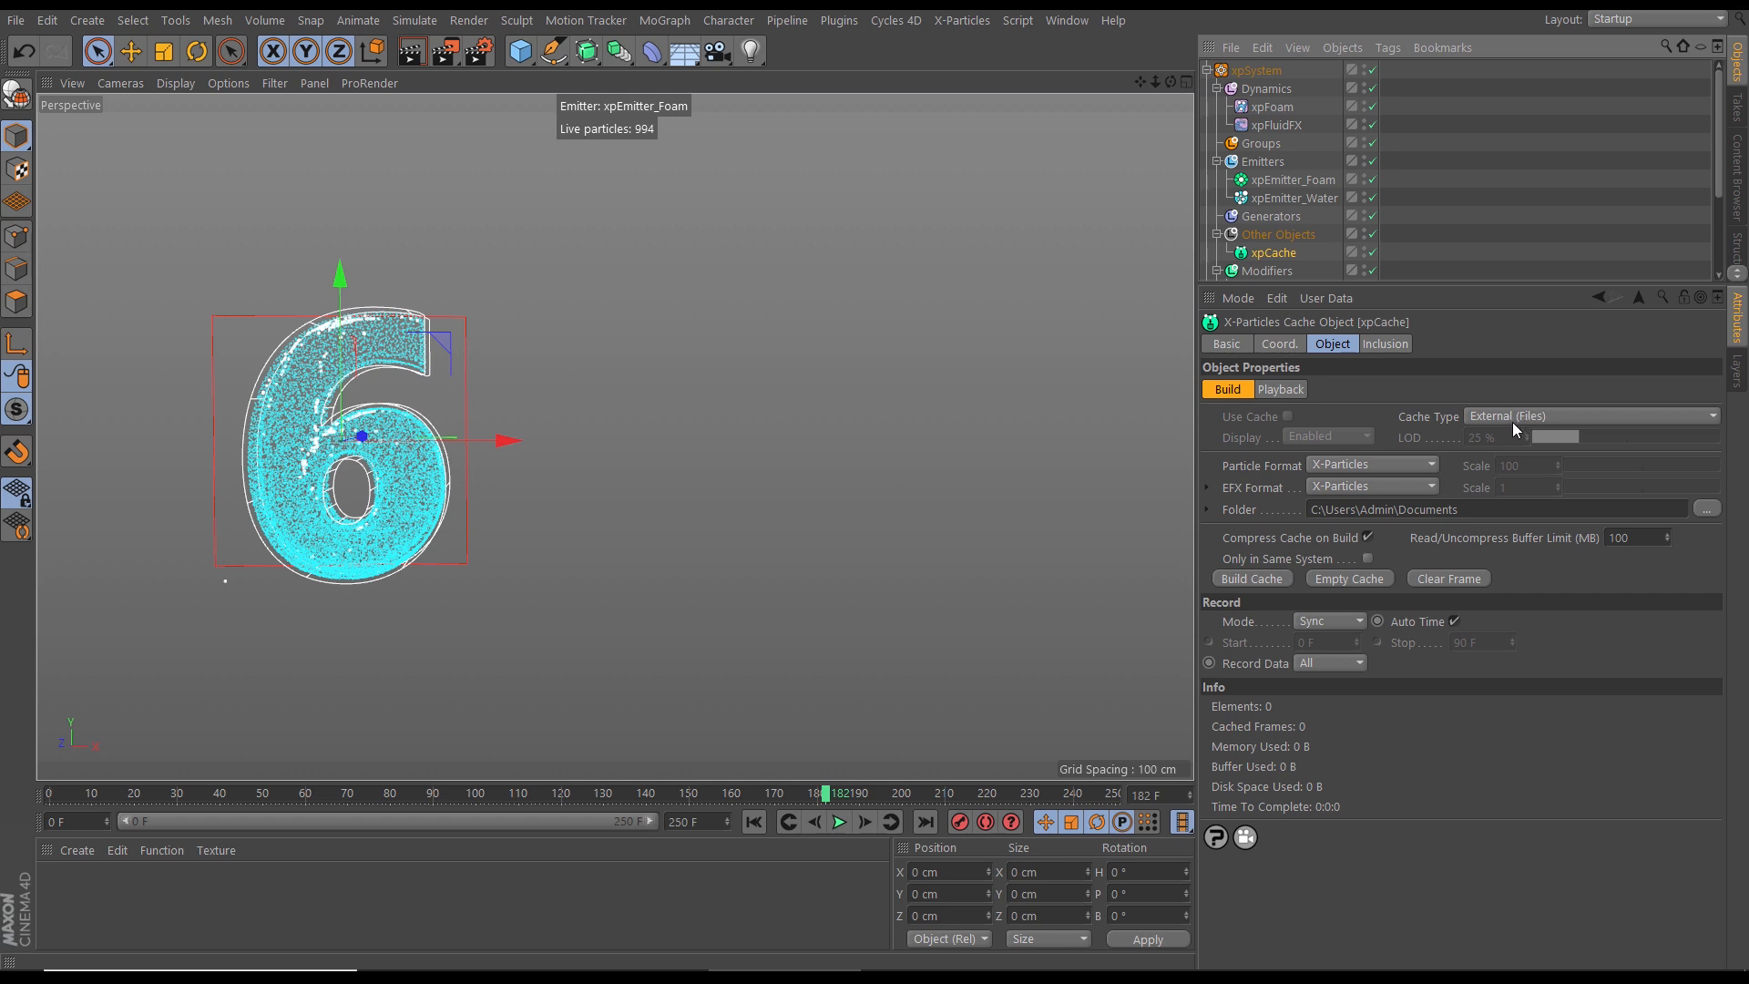
# Step: Set the xpCache folder to the Cache directory inside Mograph_Countdown's XP_Countdown_SIX_fill folder
pyautogui.click(1708, 510)
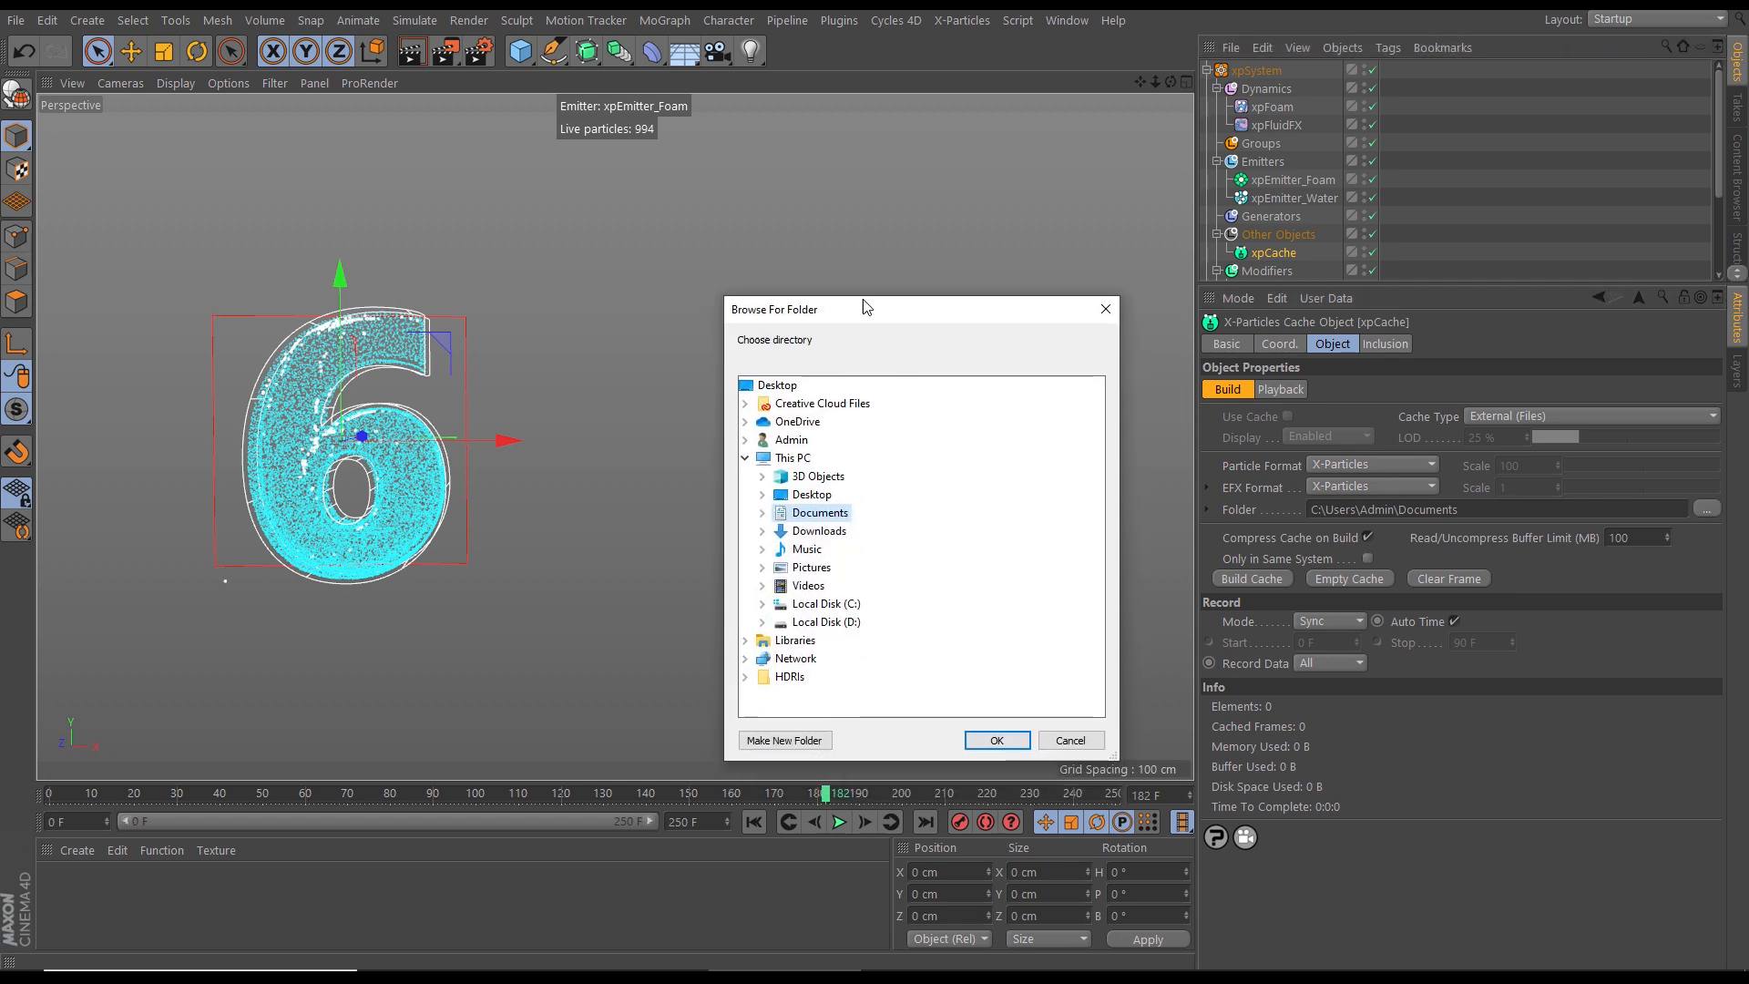
pyautogui.click(740, 449)
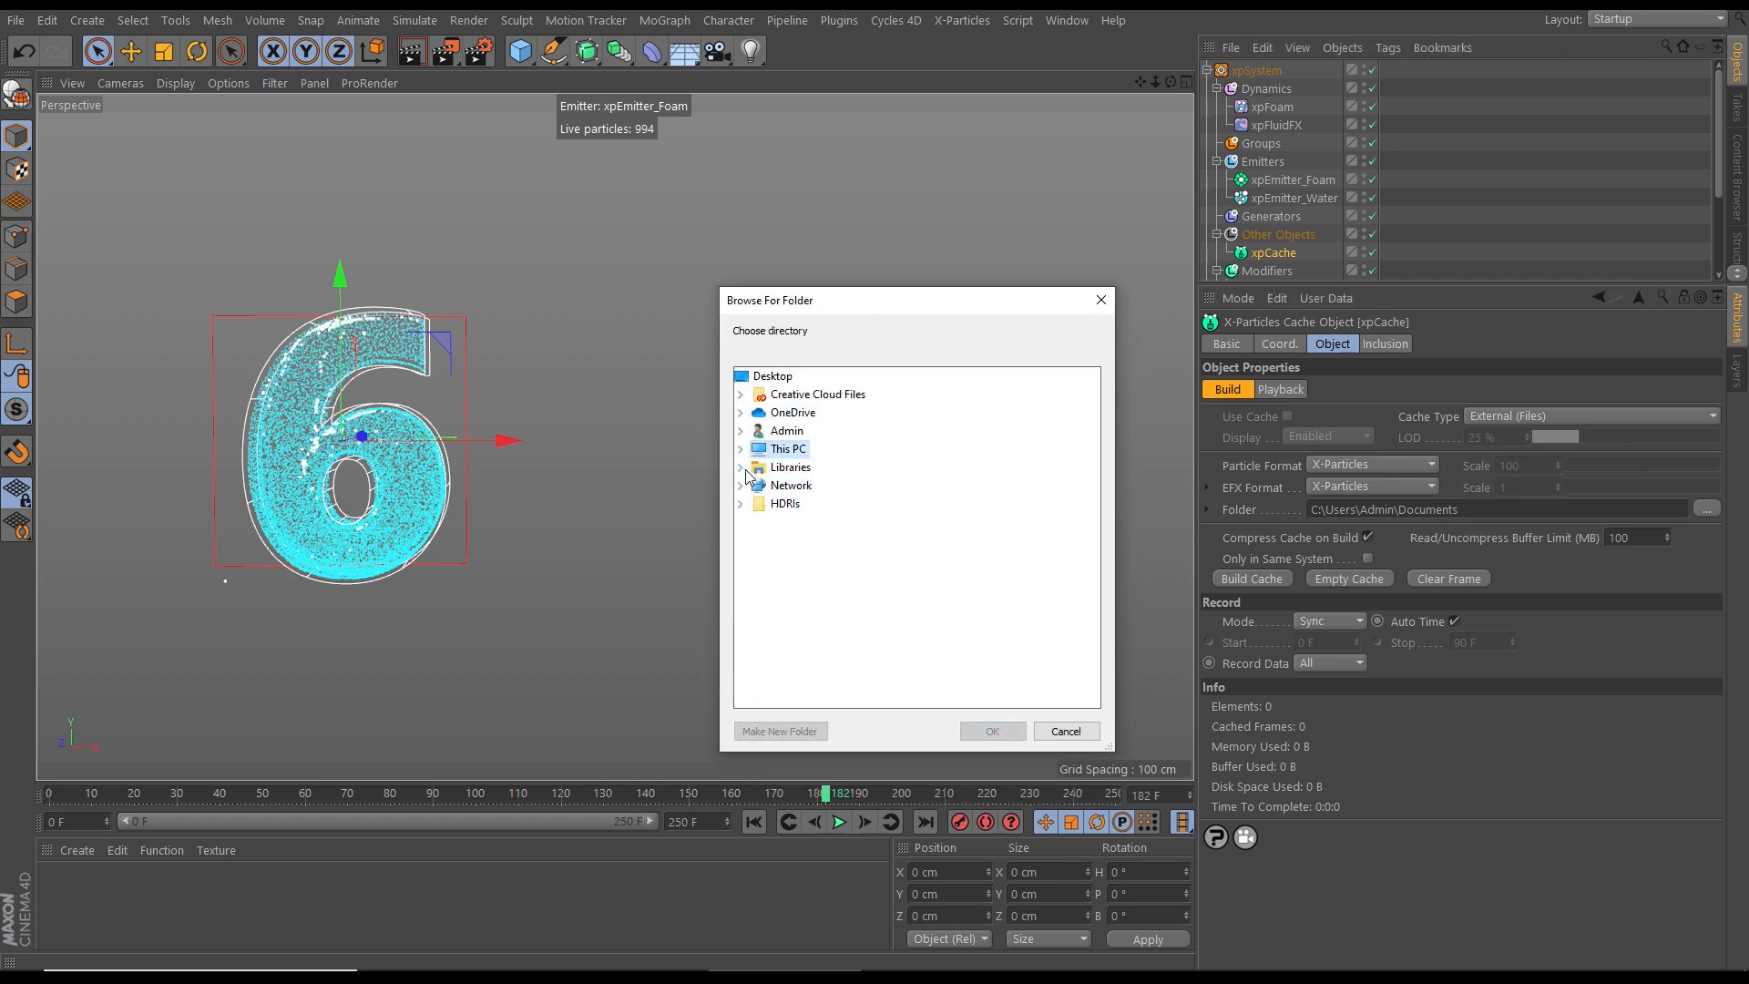
pyautogui.click(740, 467)
pyautogui.click(758, 521)
pyautogui.click(776, 540)
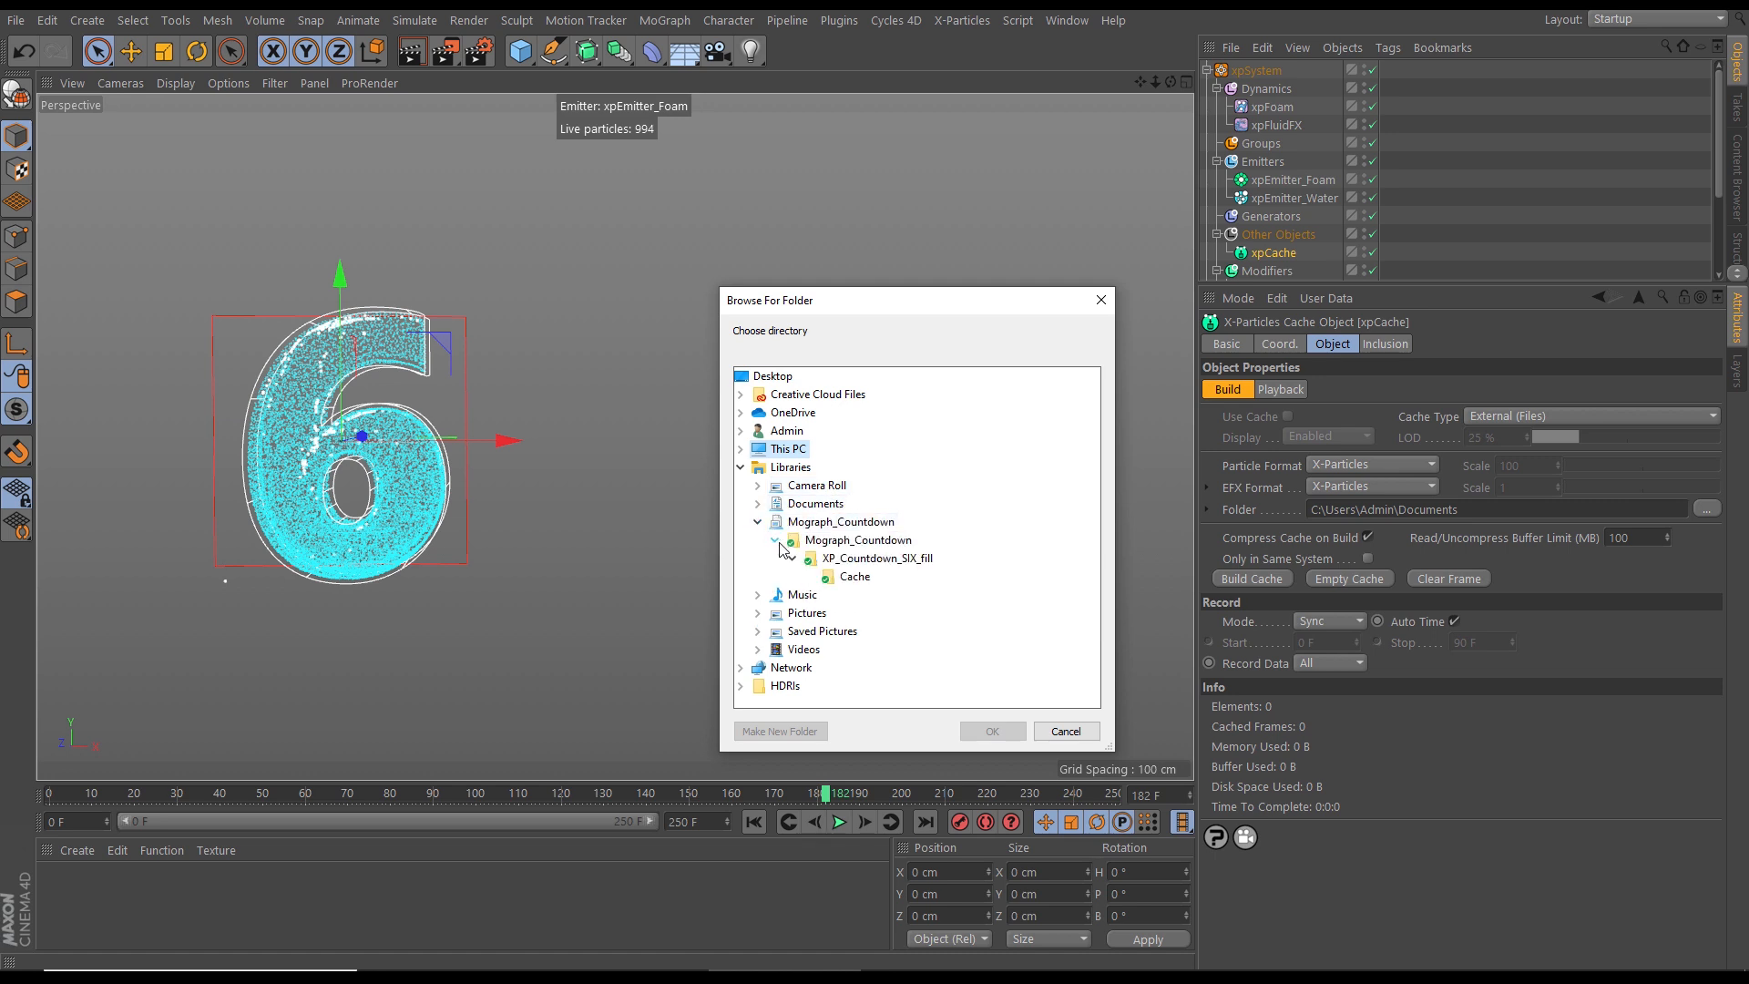
pyautogui.click(857, 577)
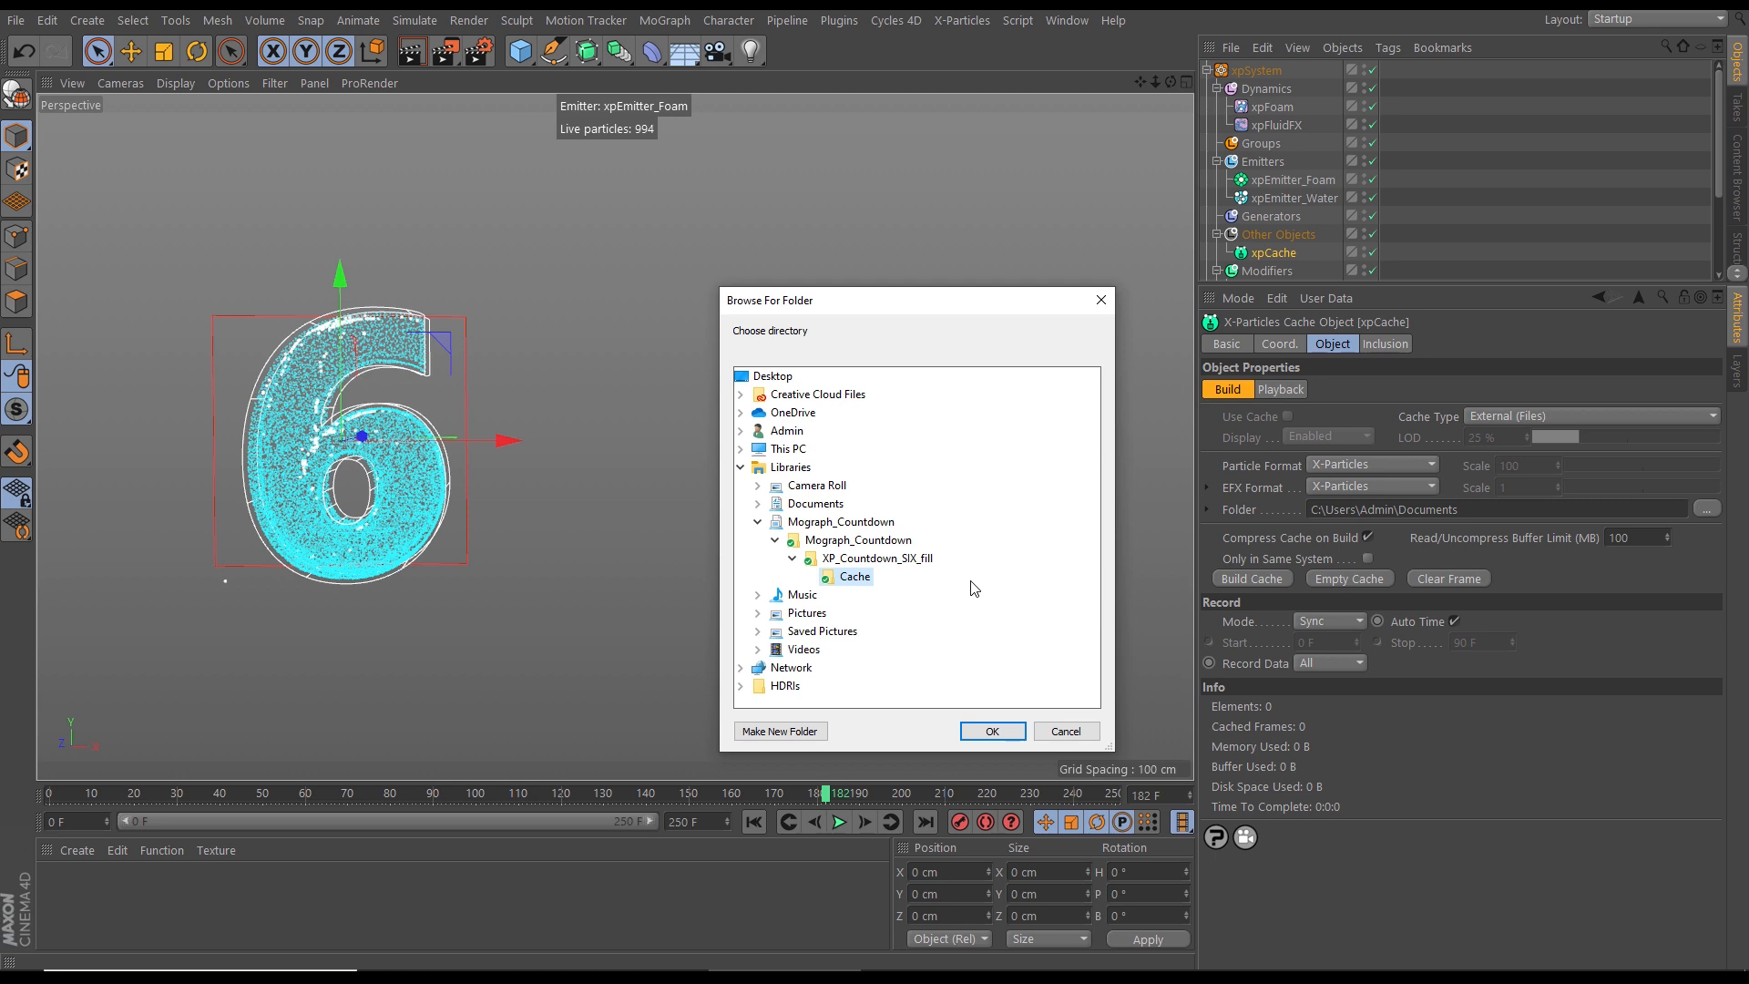
pyautogui.click(993, 736)
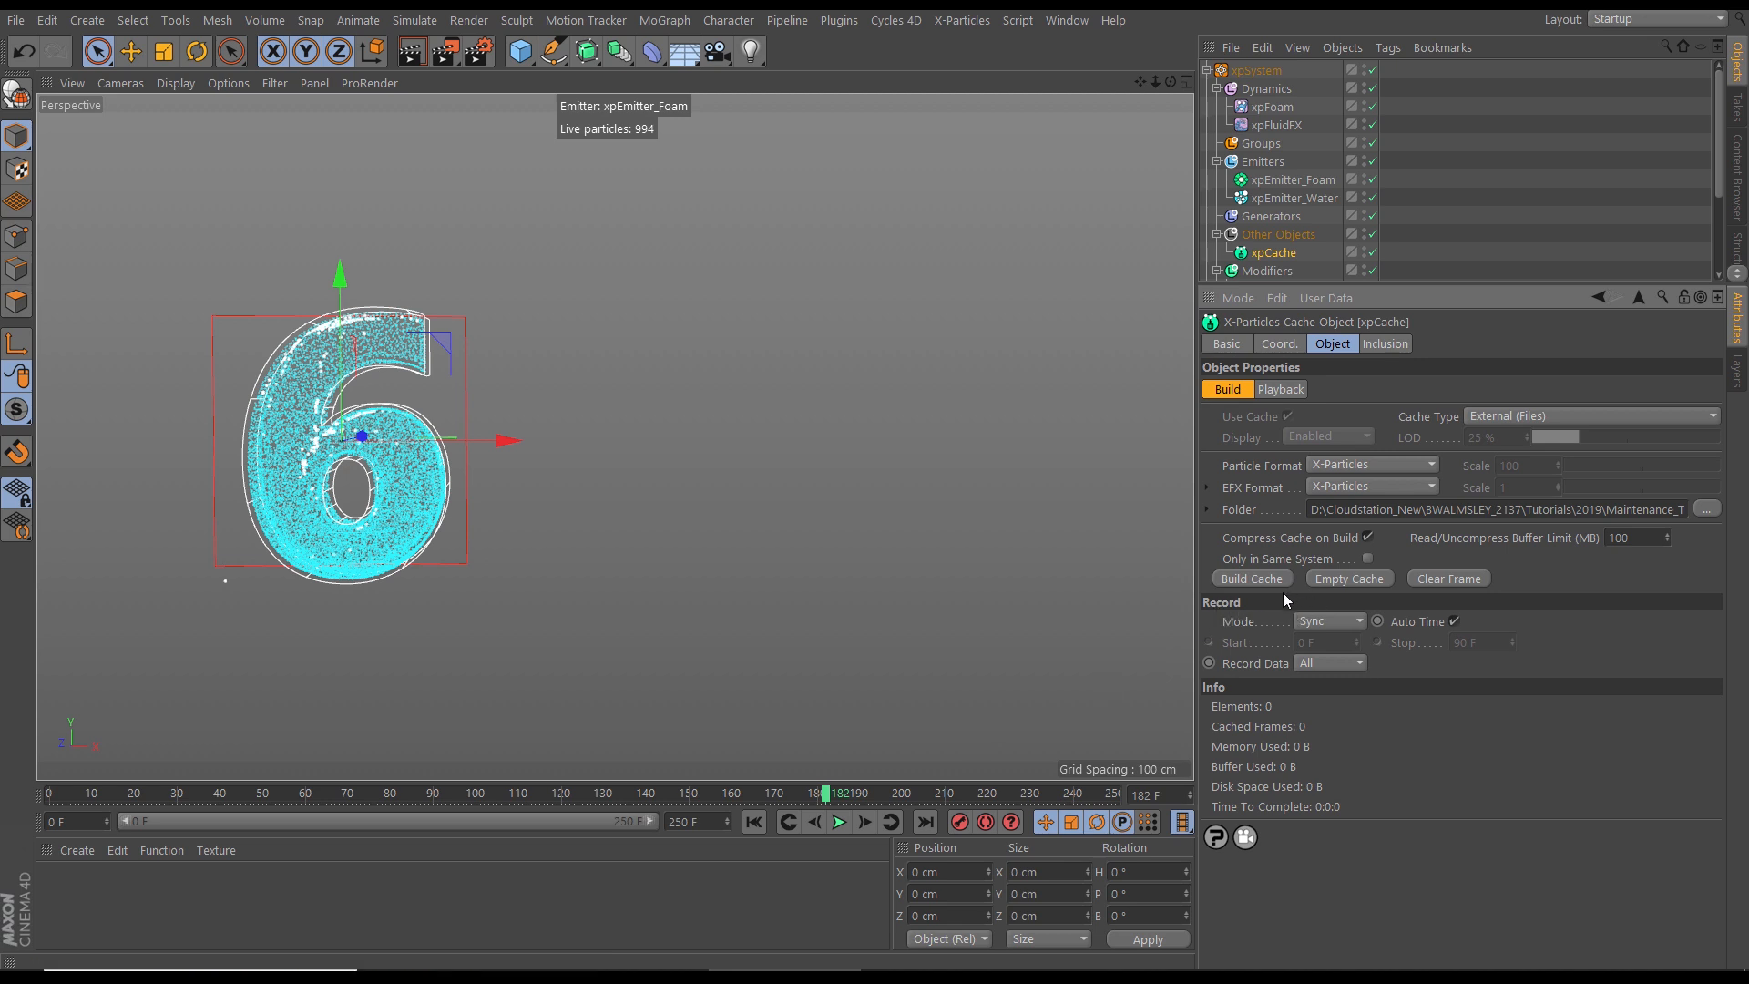
# Step: Build the xpCache for the simulation and disable the Dynamics and Modifiers folders in the xpSystem
pyautogui.click(1263, 581)
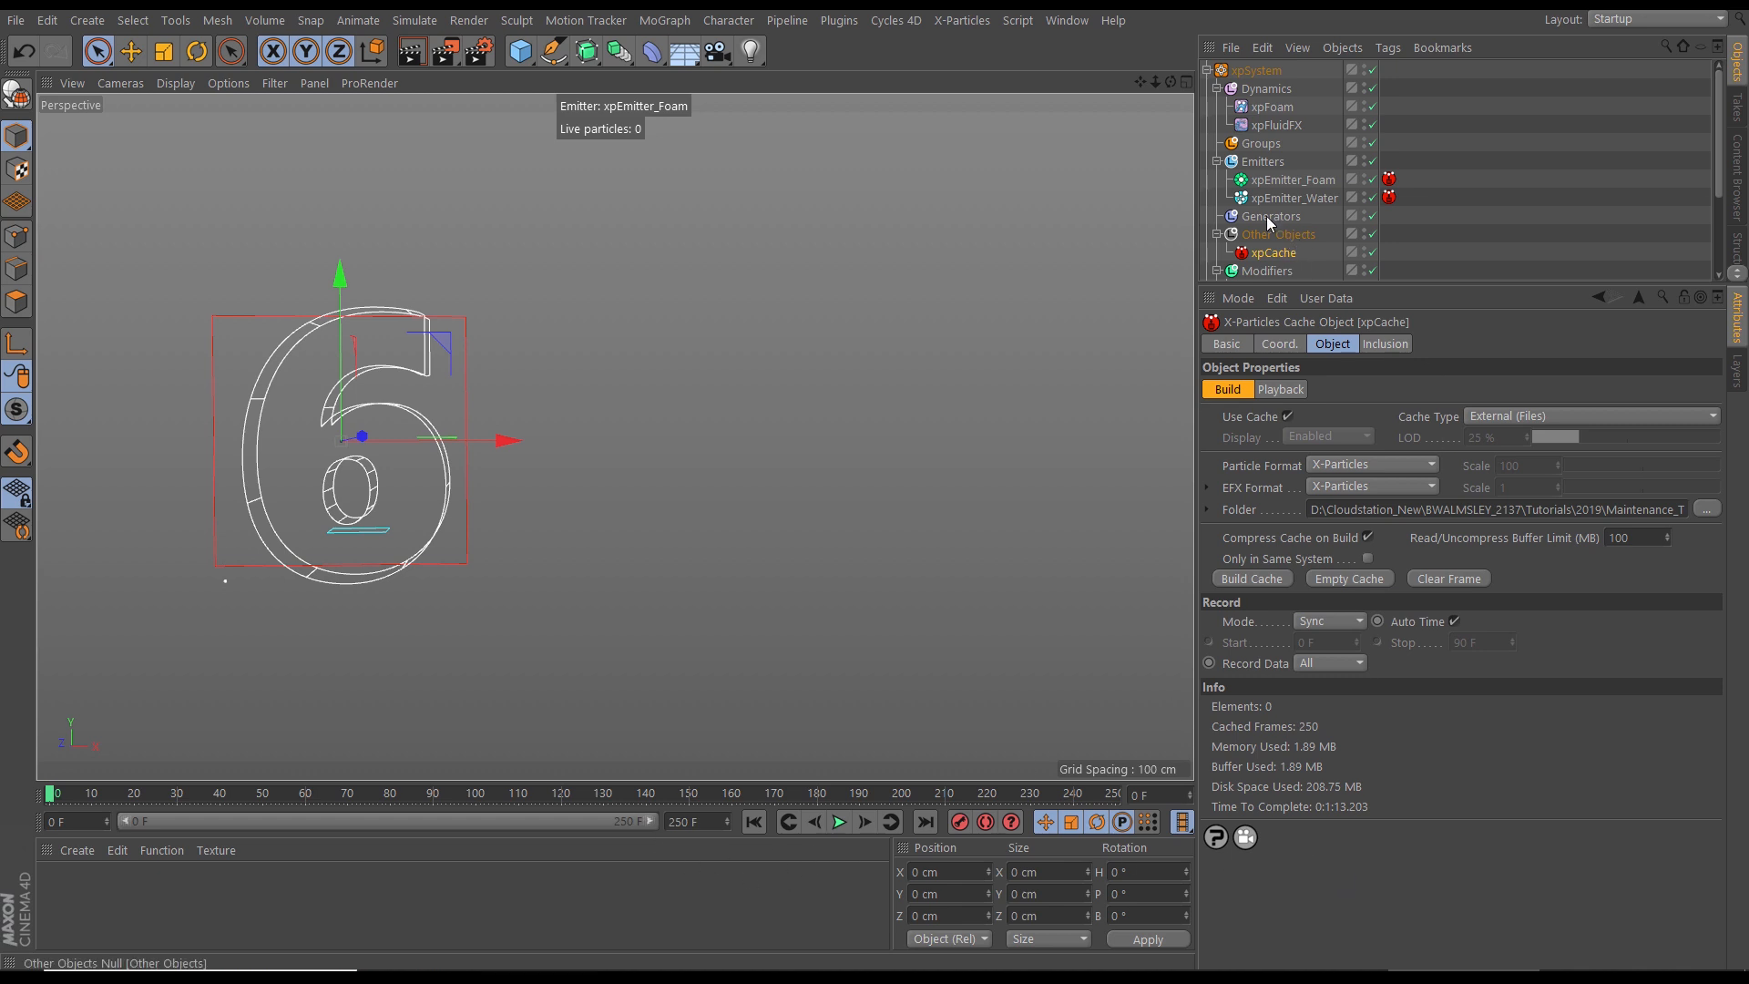
pyautogui.click(1217, 88)
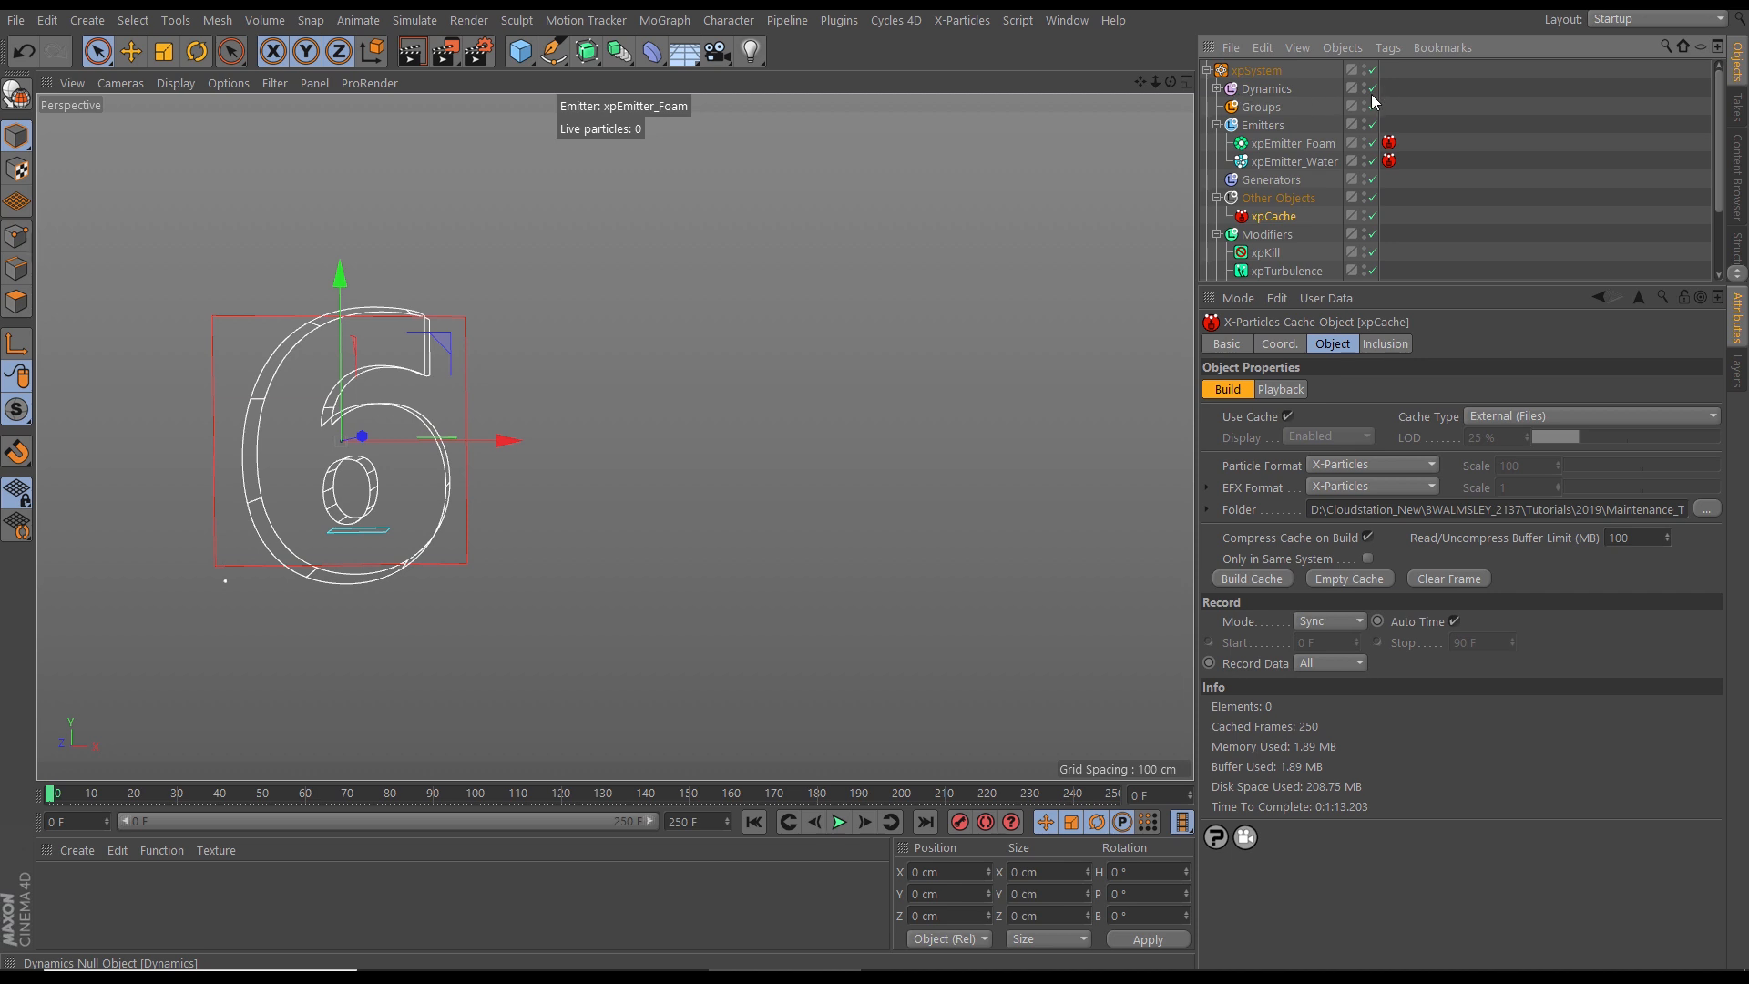
pyautogui.click(1222, 93)
pyautogui.click(1219, 89)
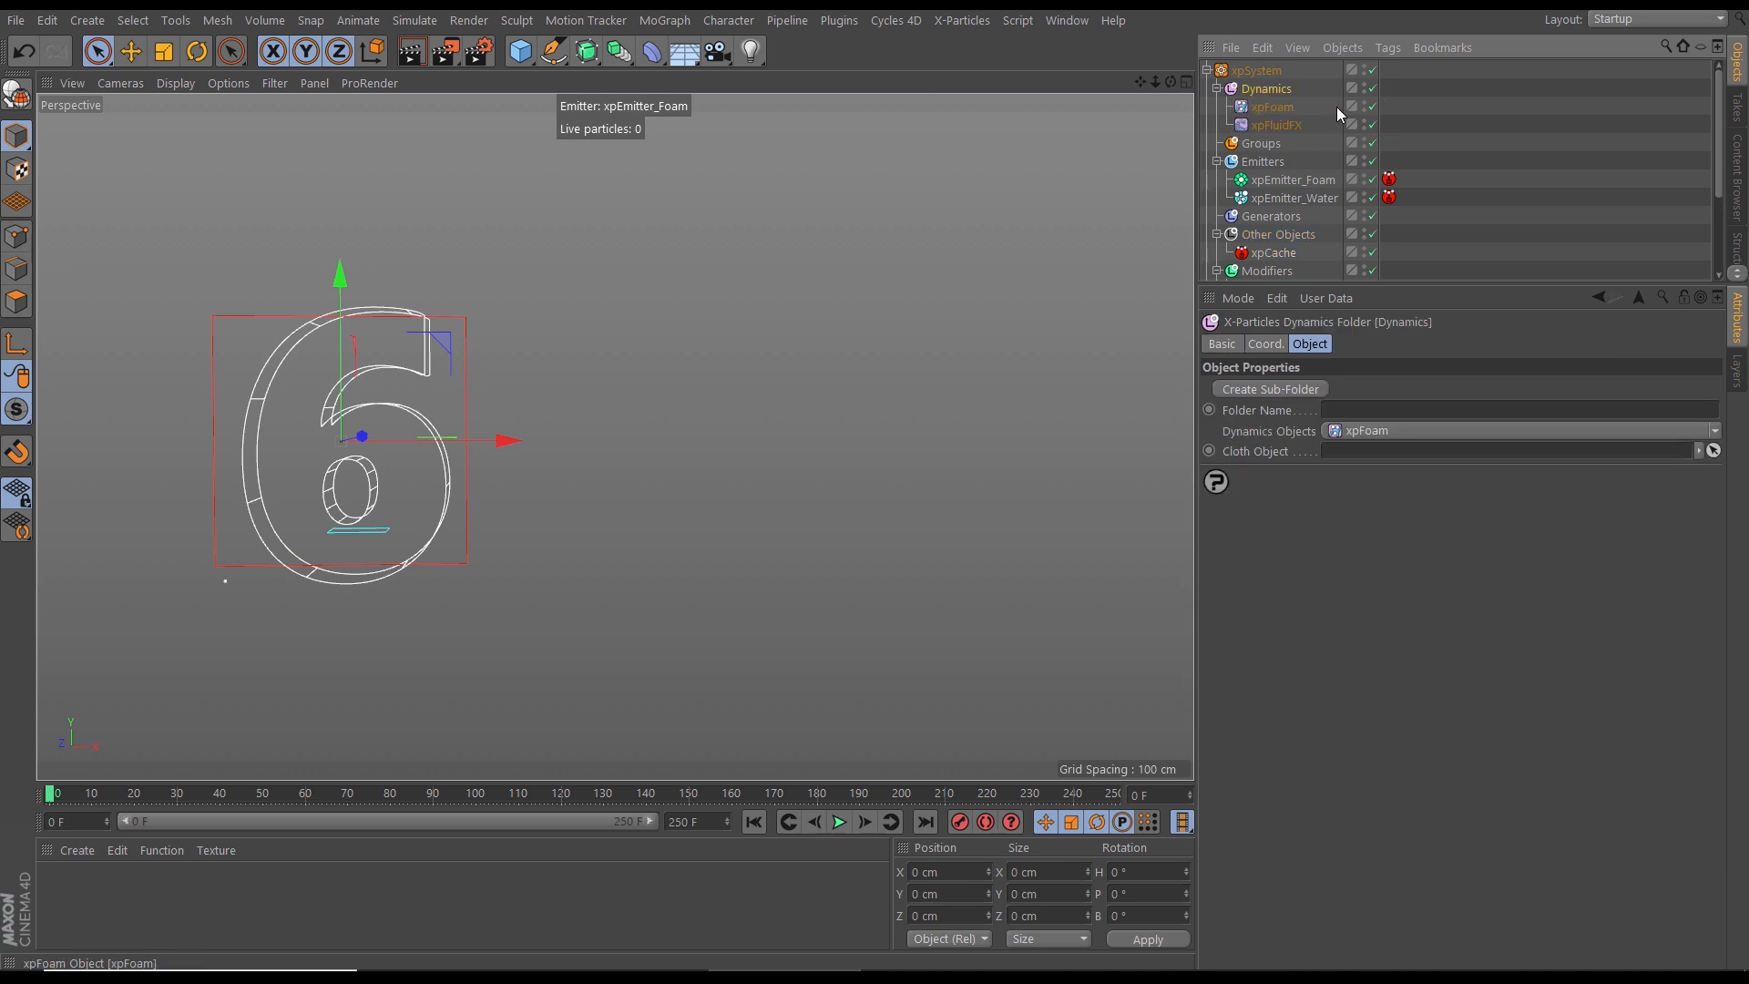
pyautogui.click(1218, 89)
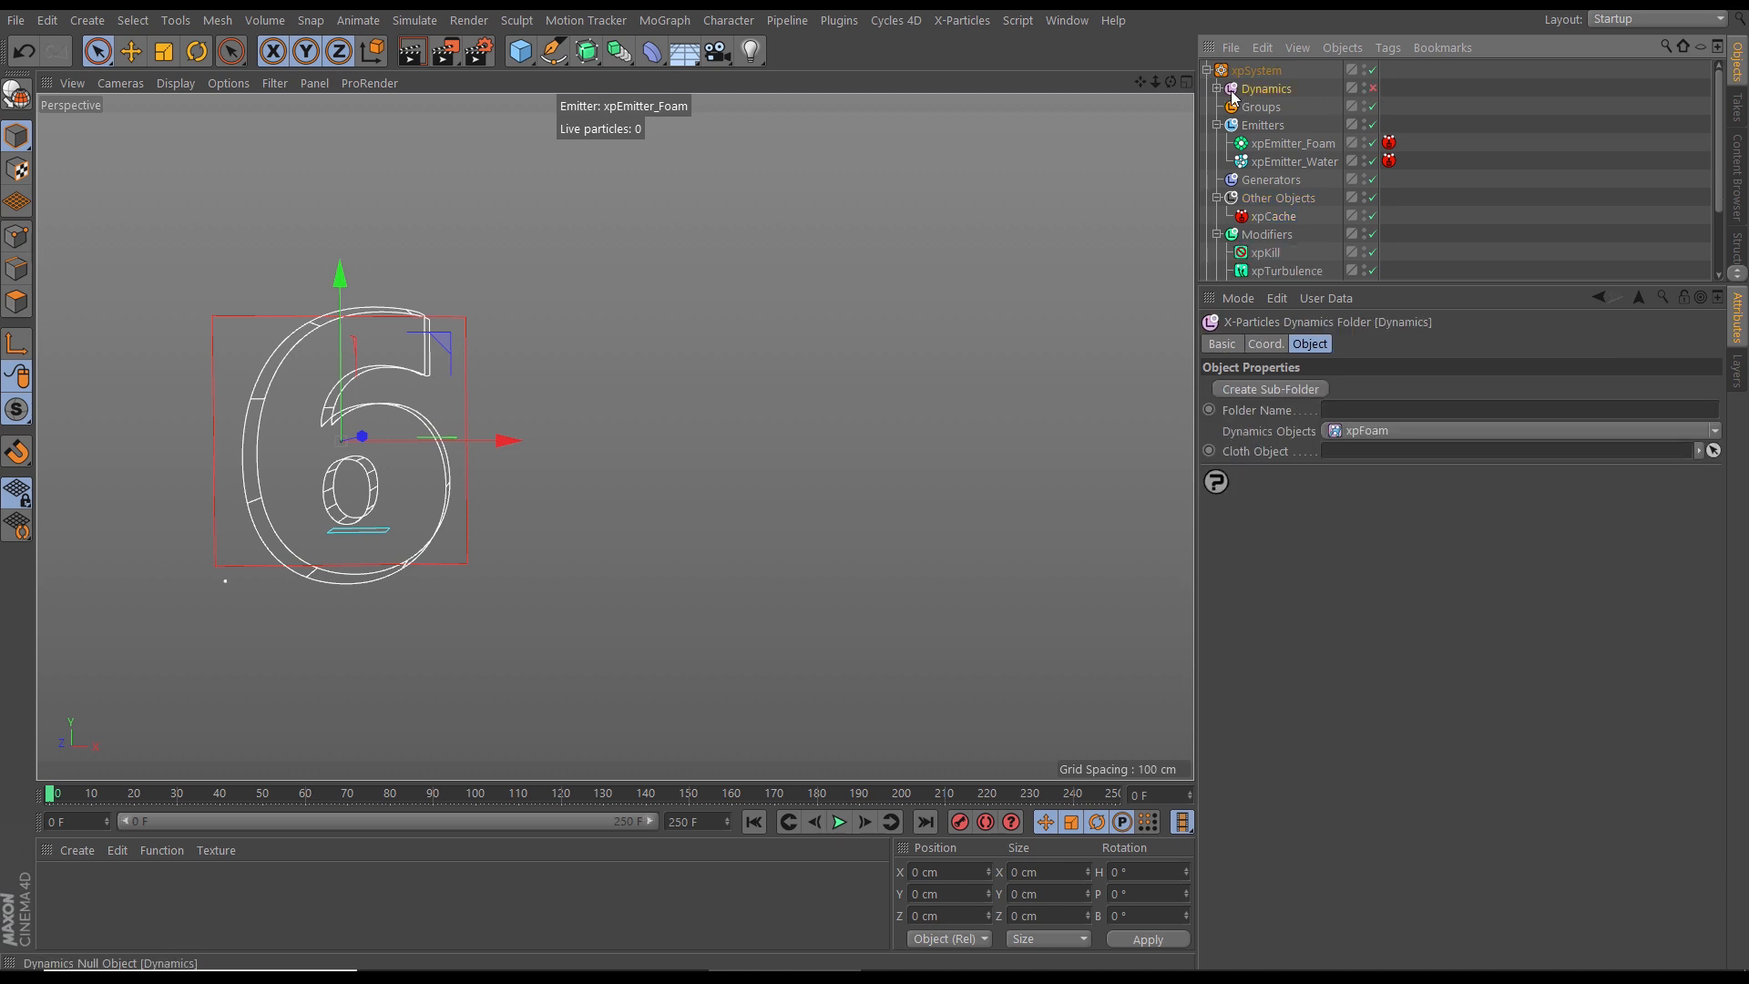
pyautogui.click(1373, 238)
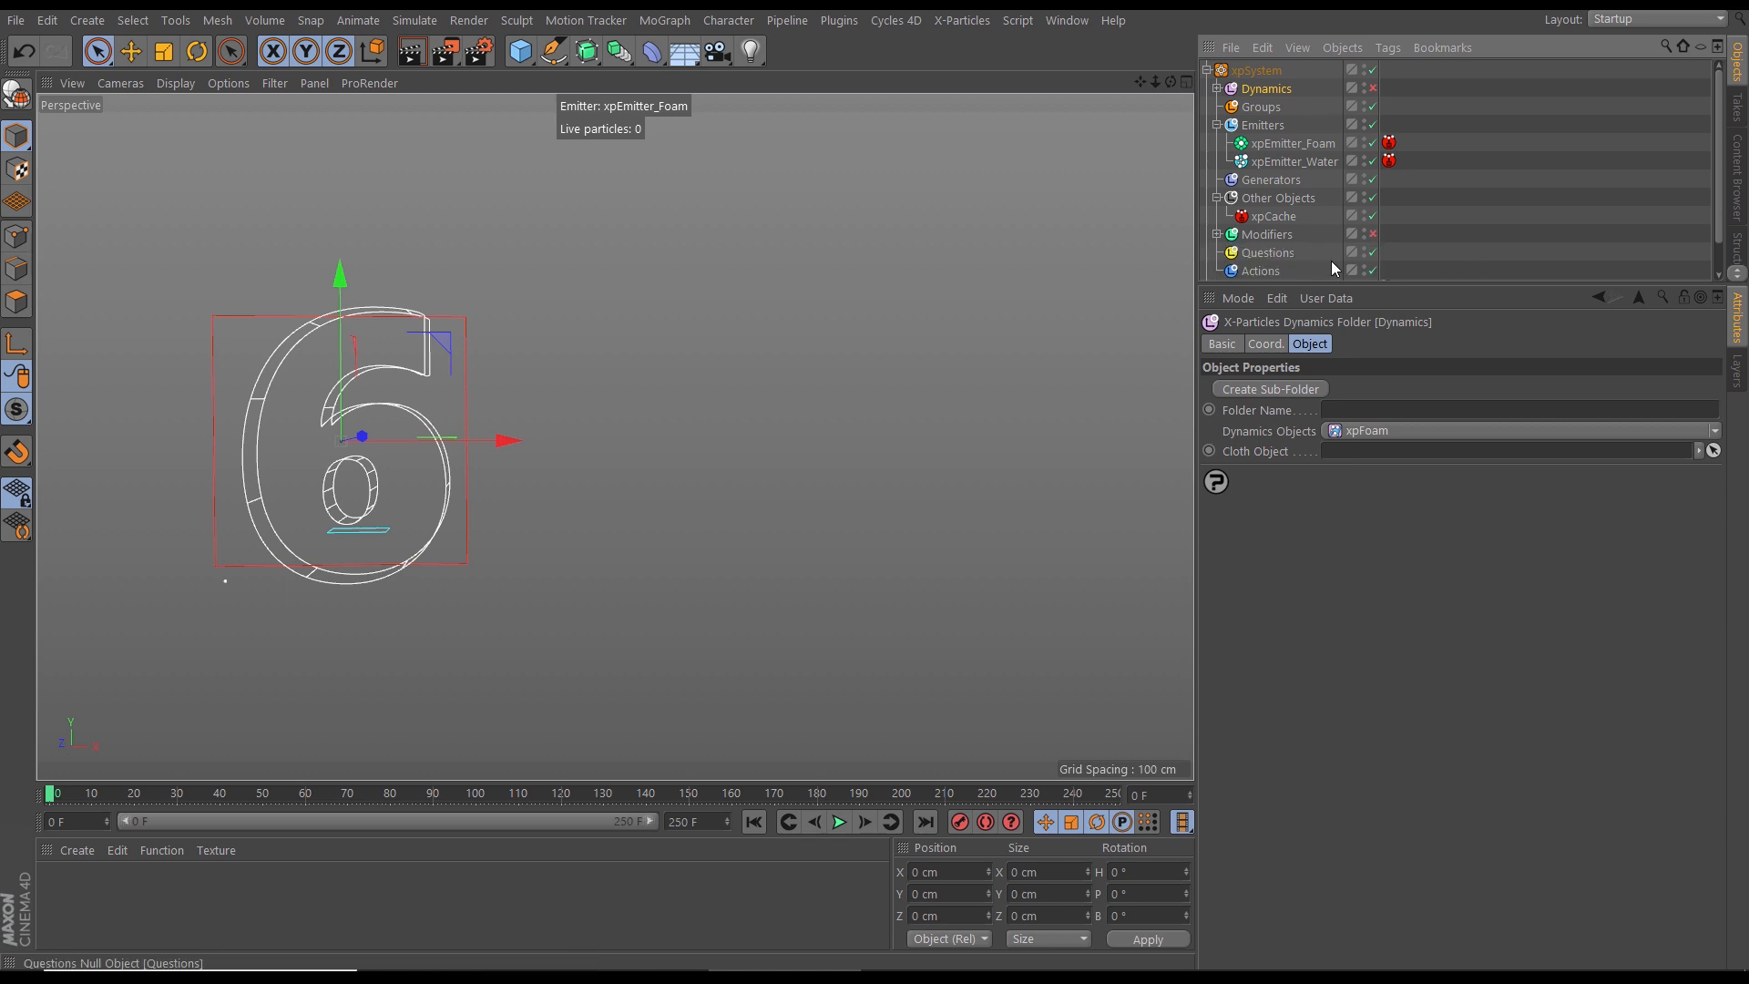
# Step: Play back the cached water and foam particles, stop the playback and return to the first frame
pyautogui.click(839, 823)
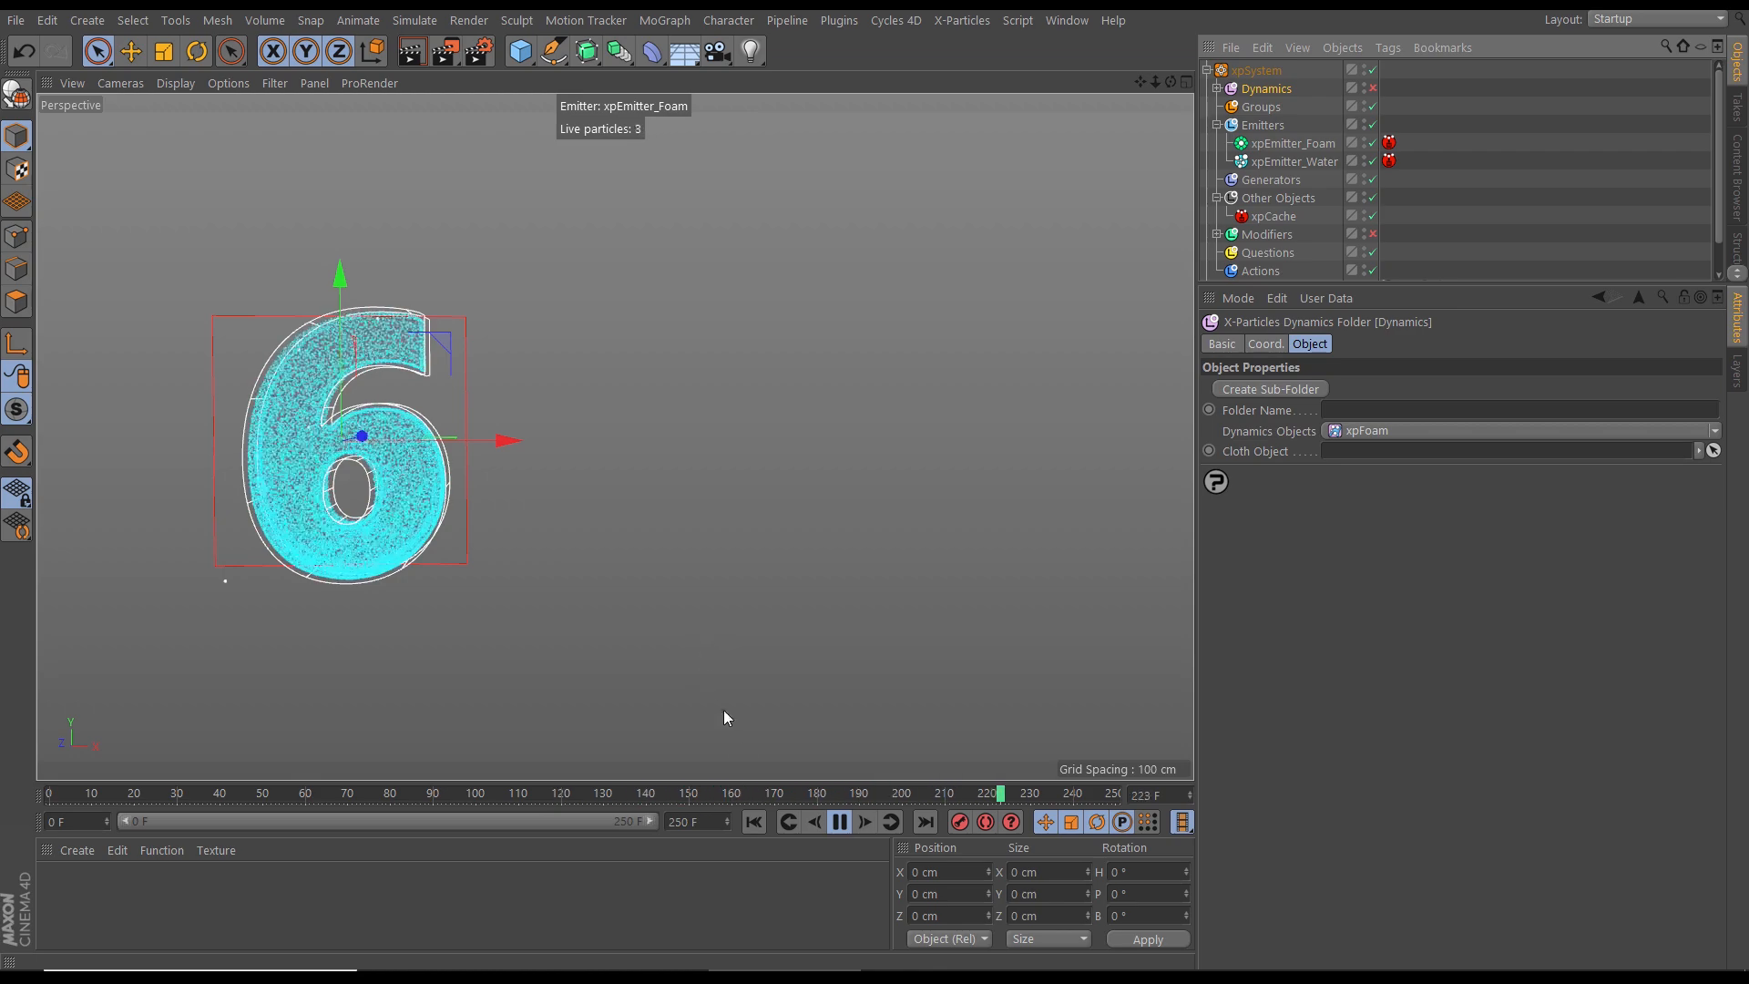
pyautogui.click(760, 827)
pyautogui.click(838, 823)
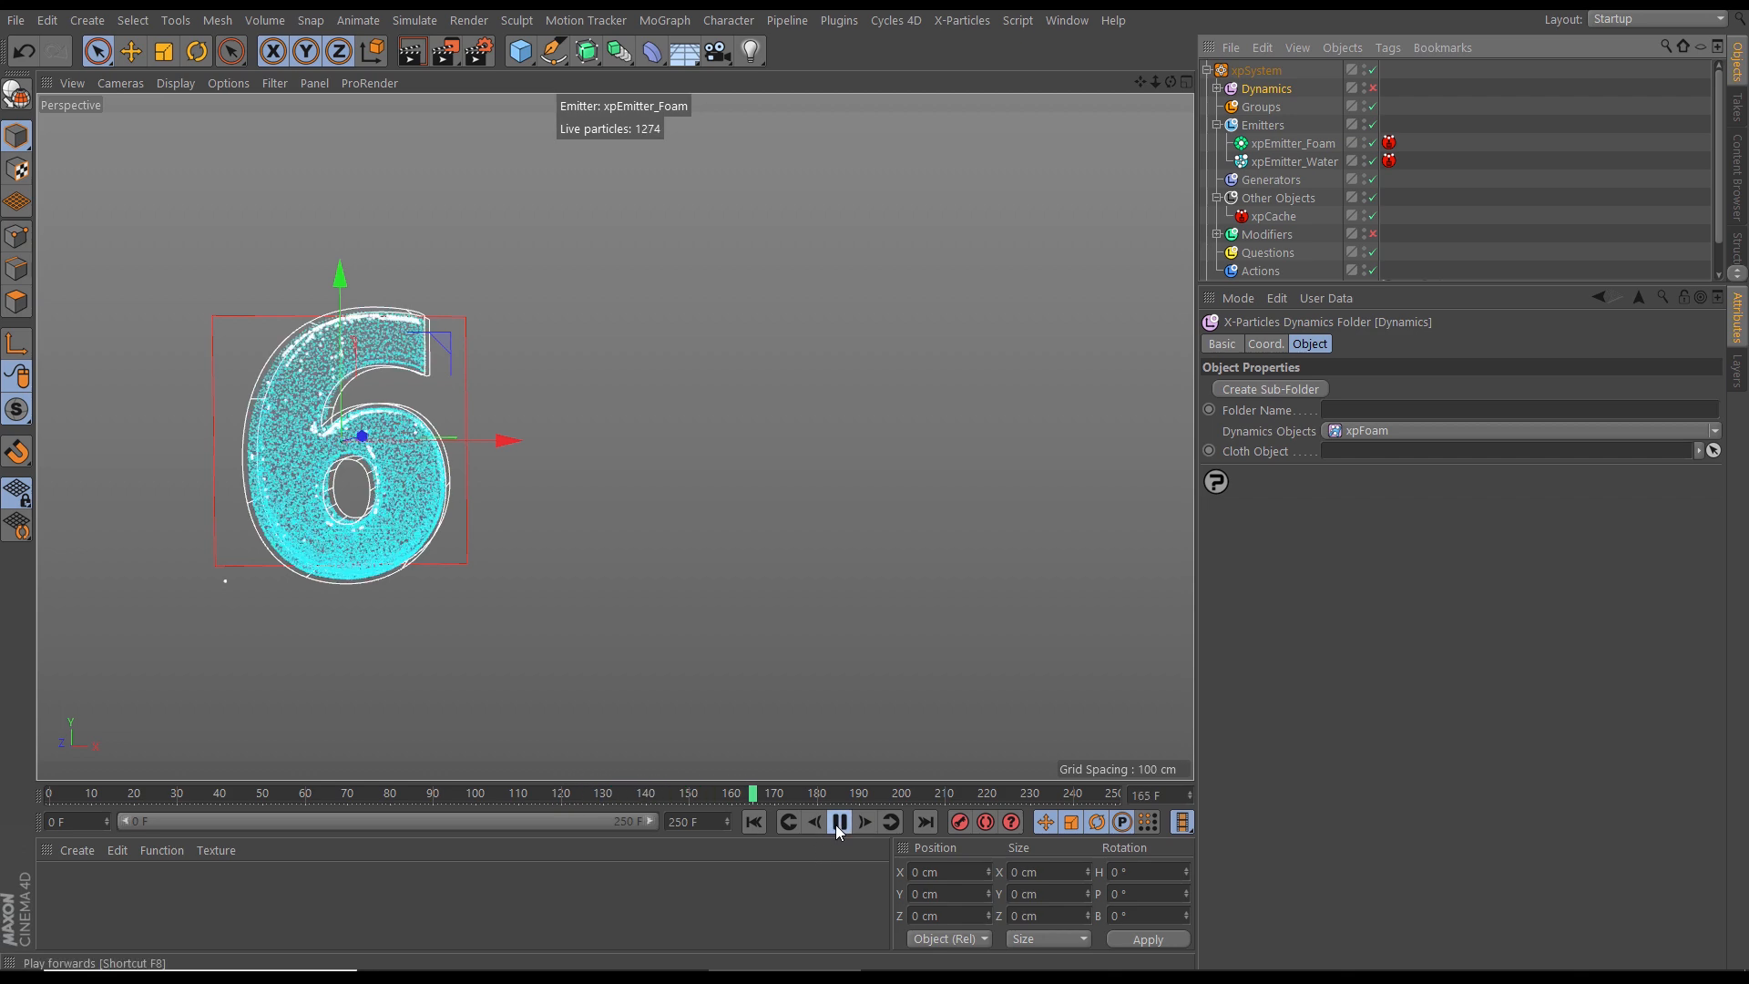
pyautogui.click(839, 823)
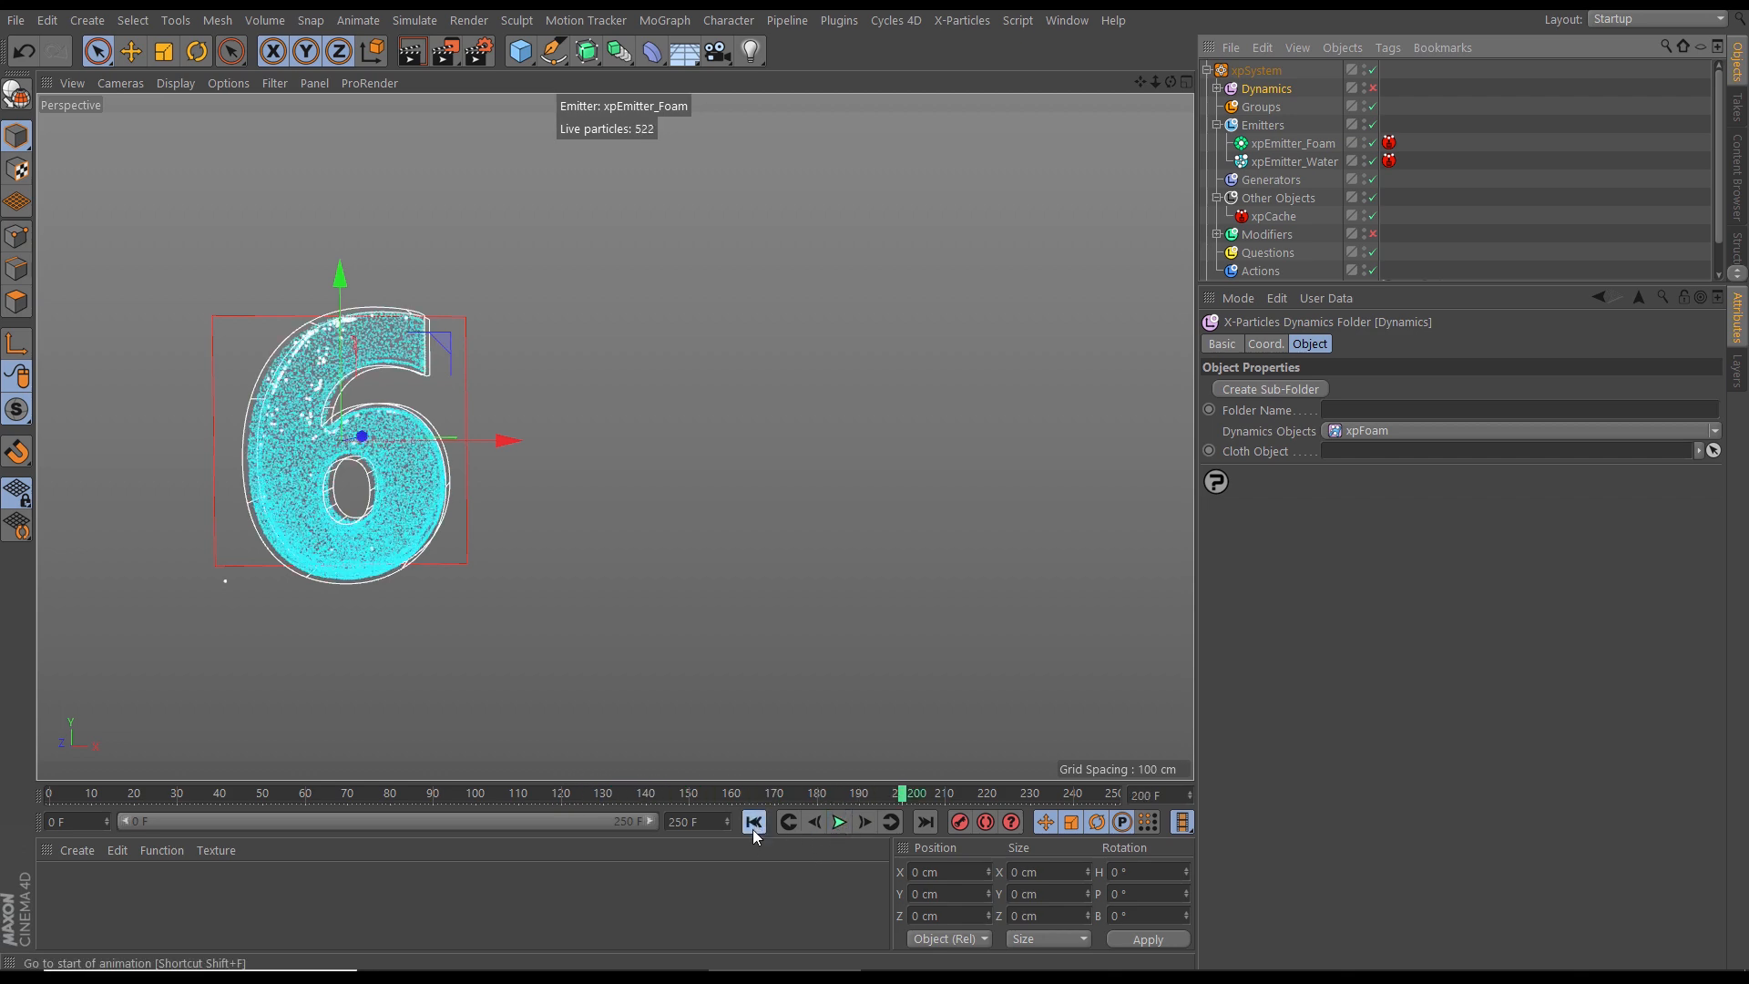
pyautogui.click(755, 823)
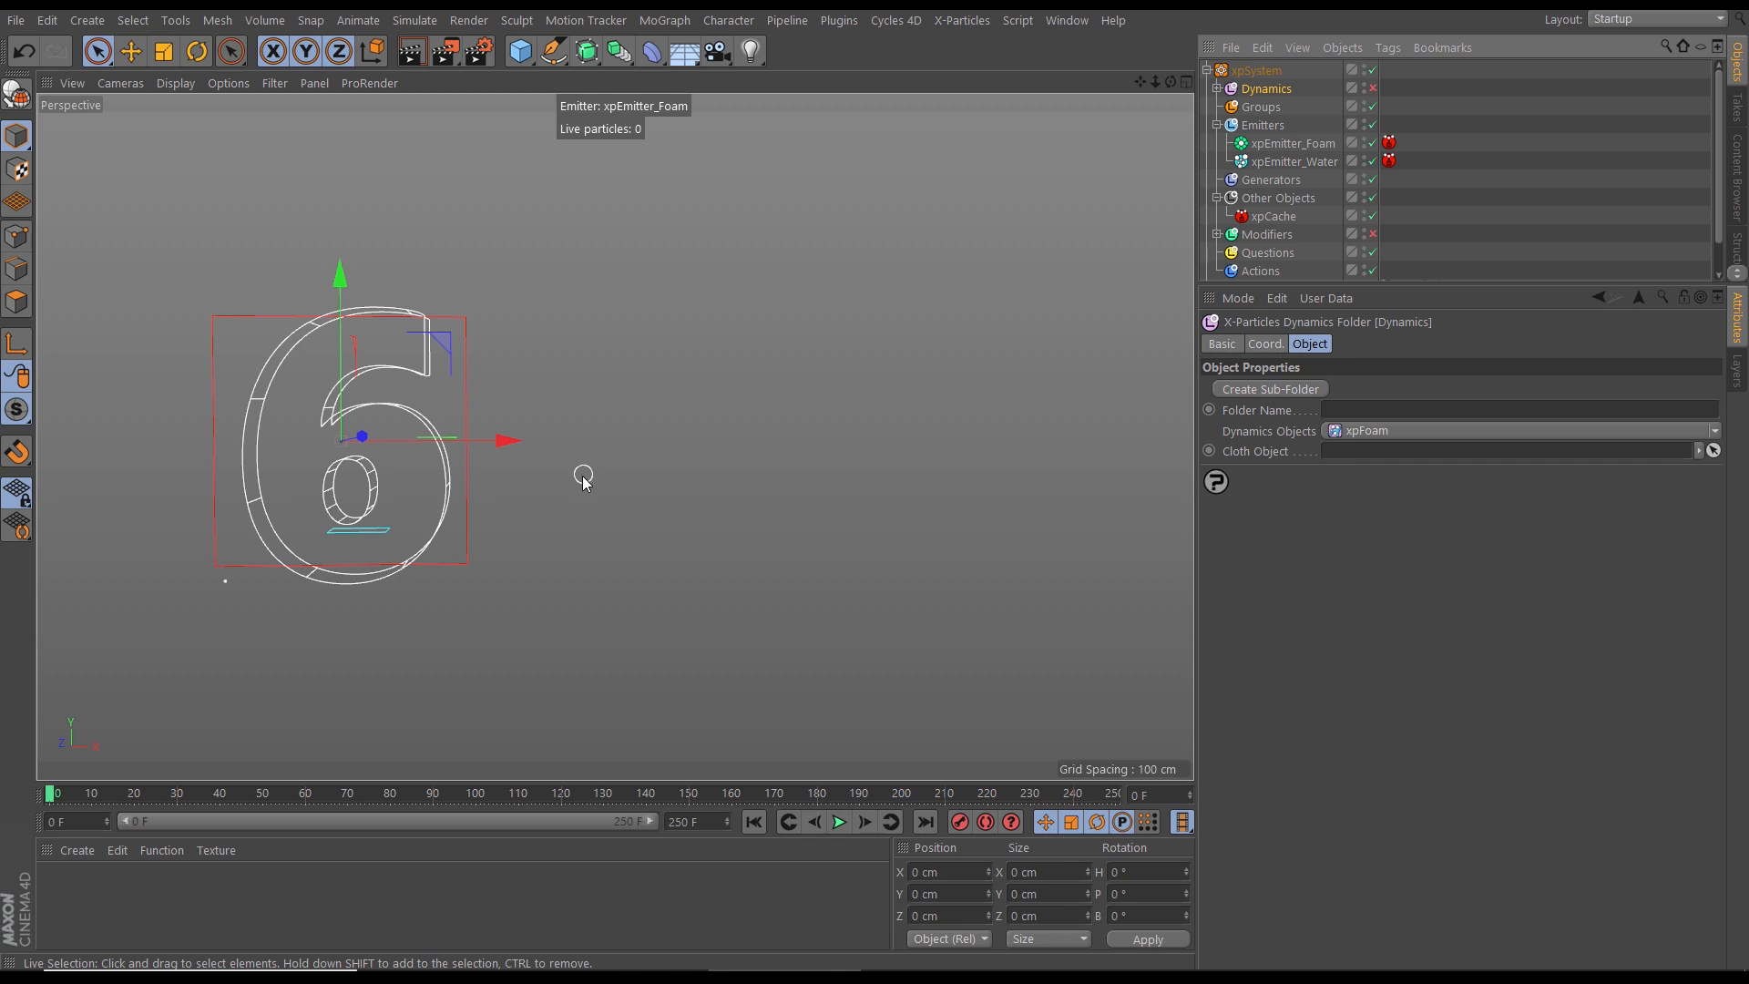
# Step: Add an xpOVDBMesher to the xpSystem's Generators folder
pyautogui.keyDown('alt'); pyautogui.moveTo(418, 496); pyautogui.dragTo(621, 501); pyautogui.keyUp('alt')
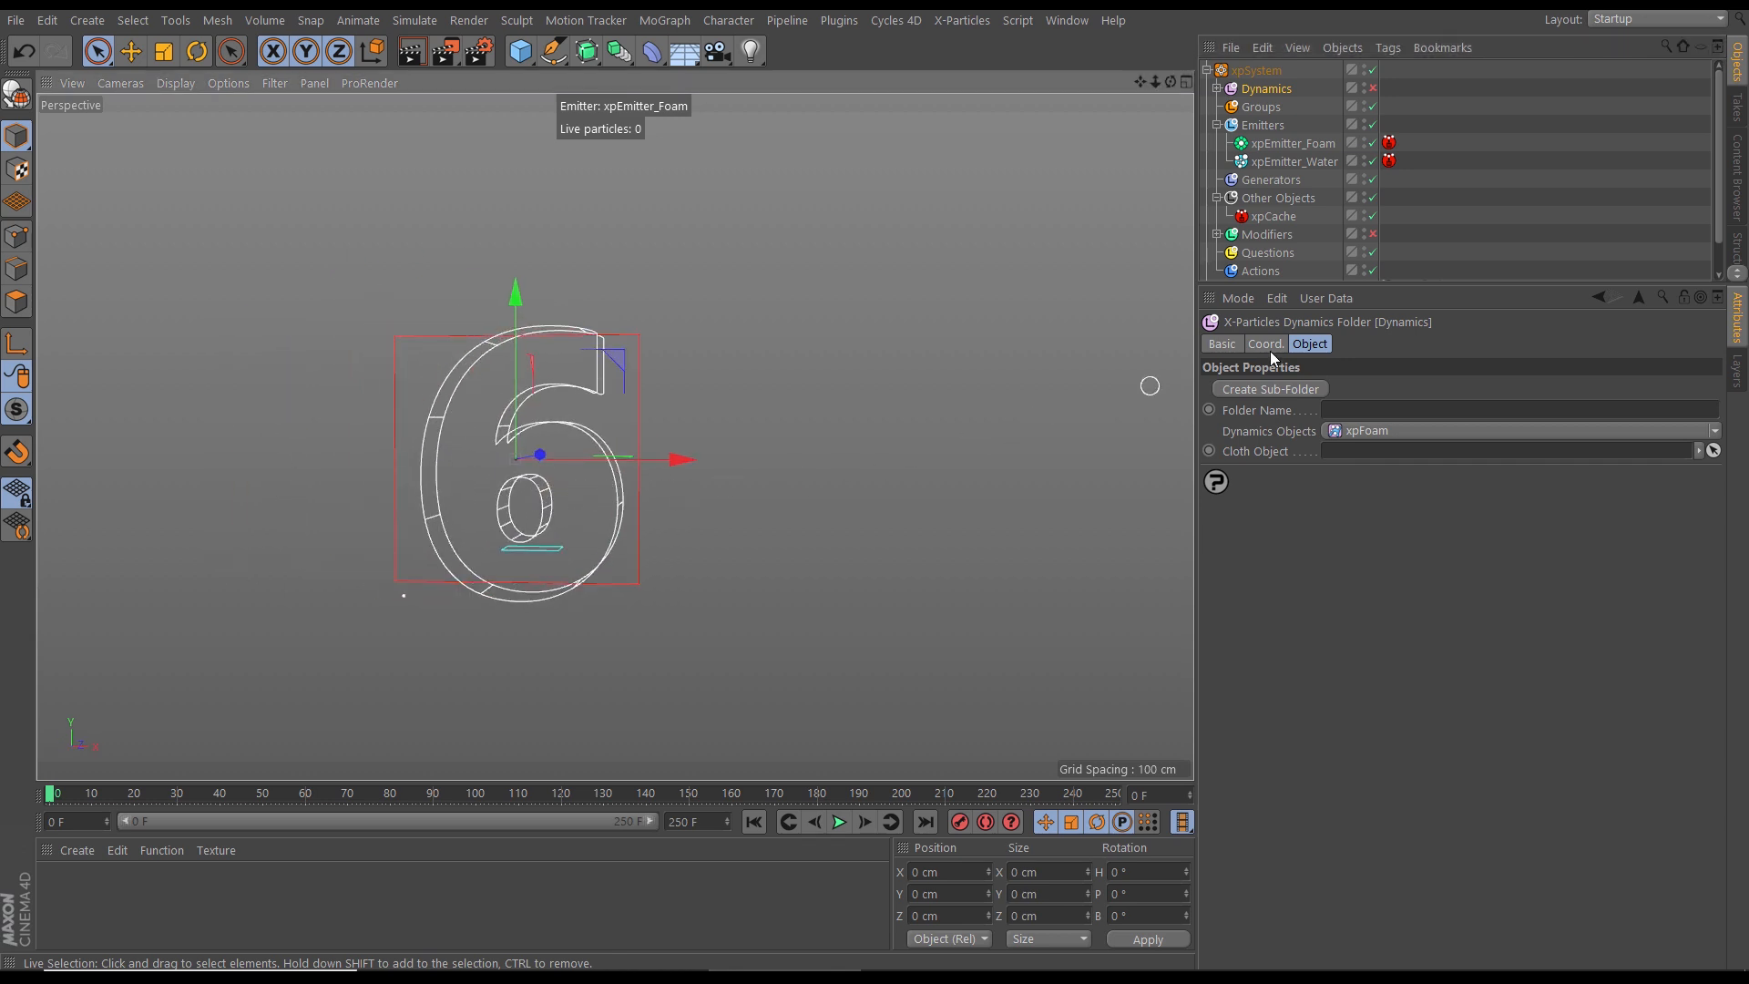
pyautogui.moveTo(1475, 285); pyautogui.dragTo(1441, 507)
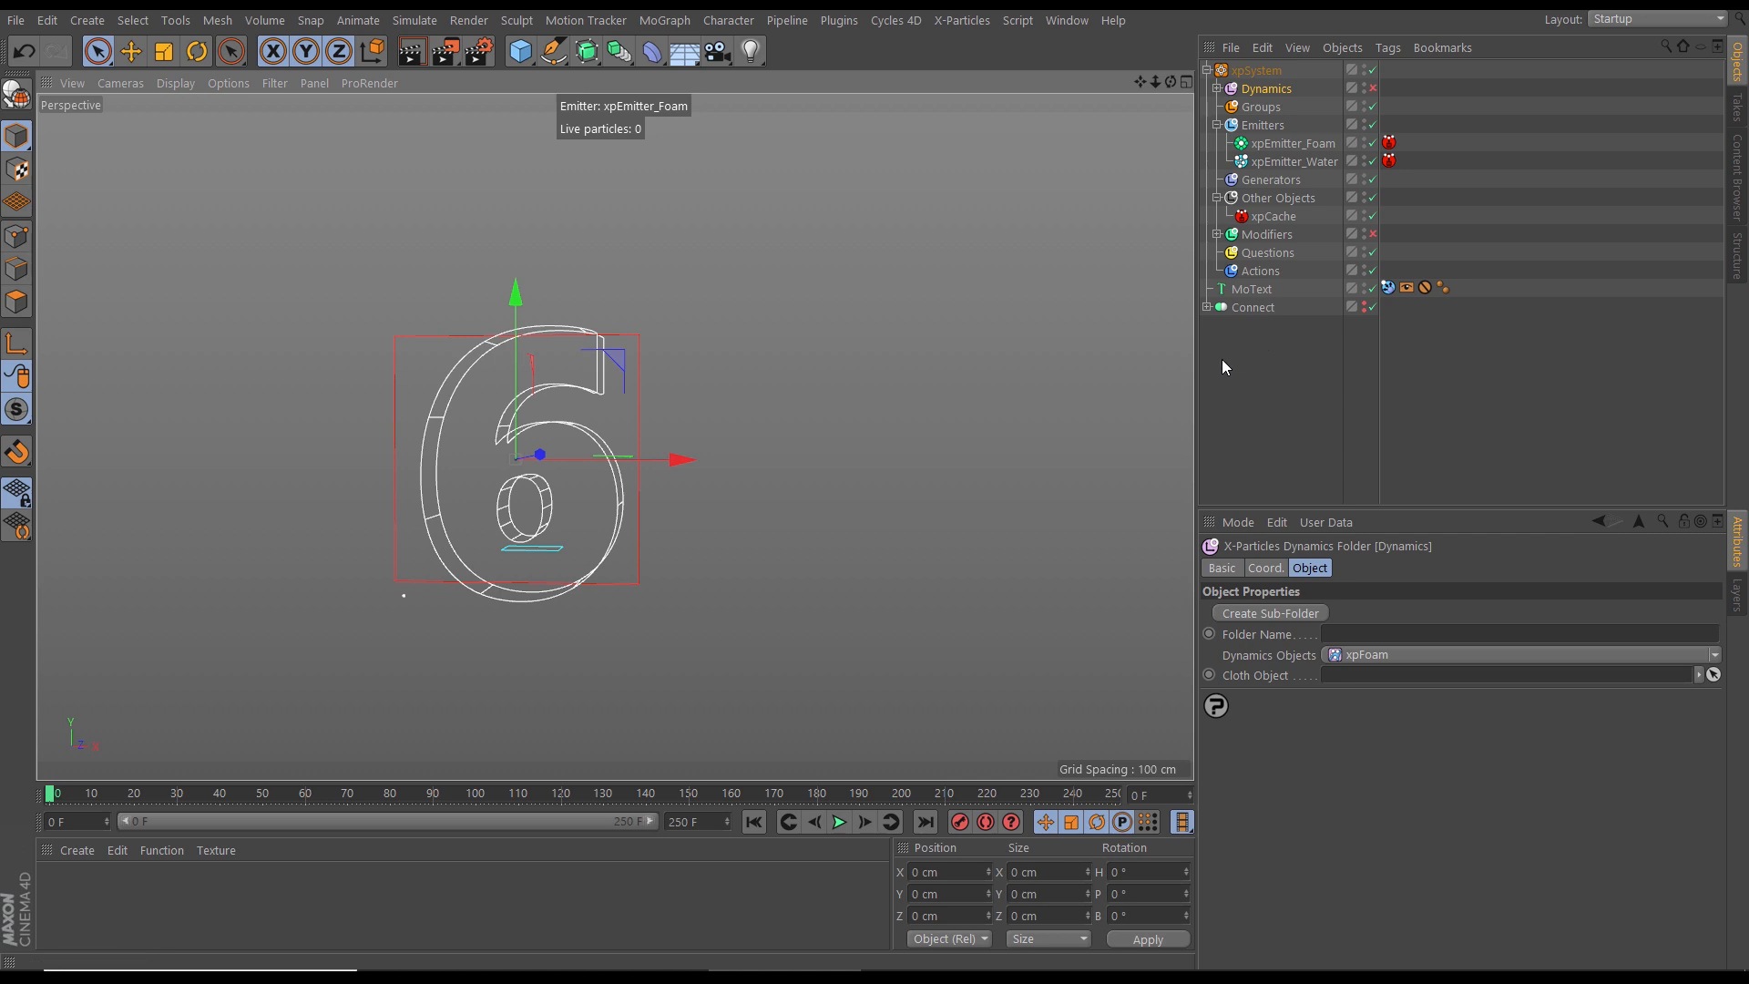
pyautogui.click(1271, 181)
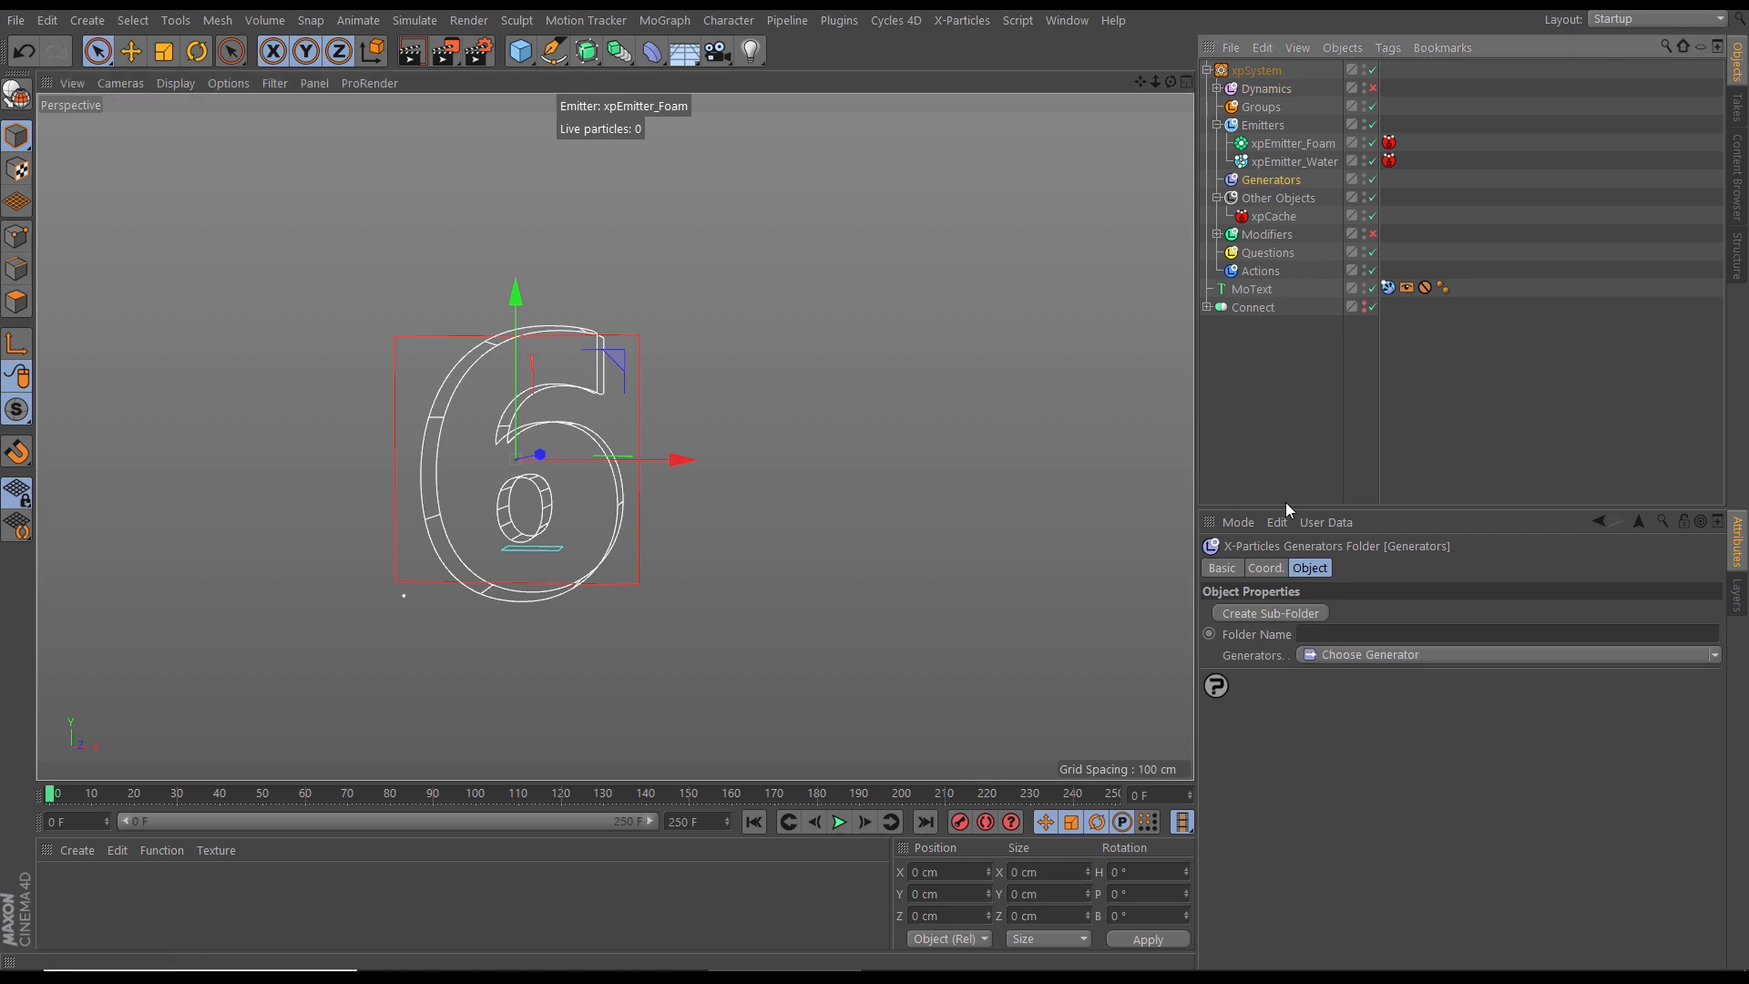
pyautogui.click(1715, 655)
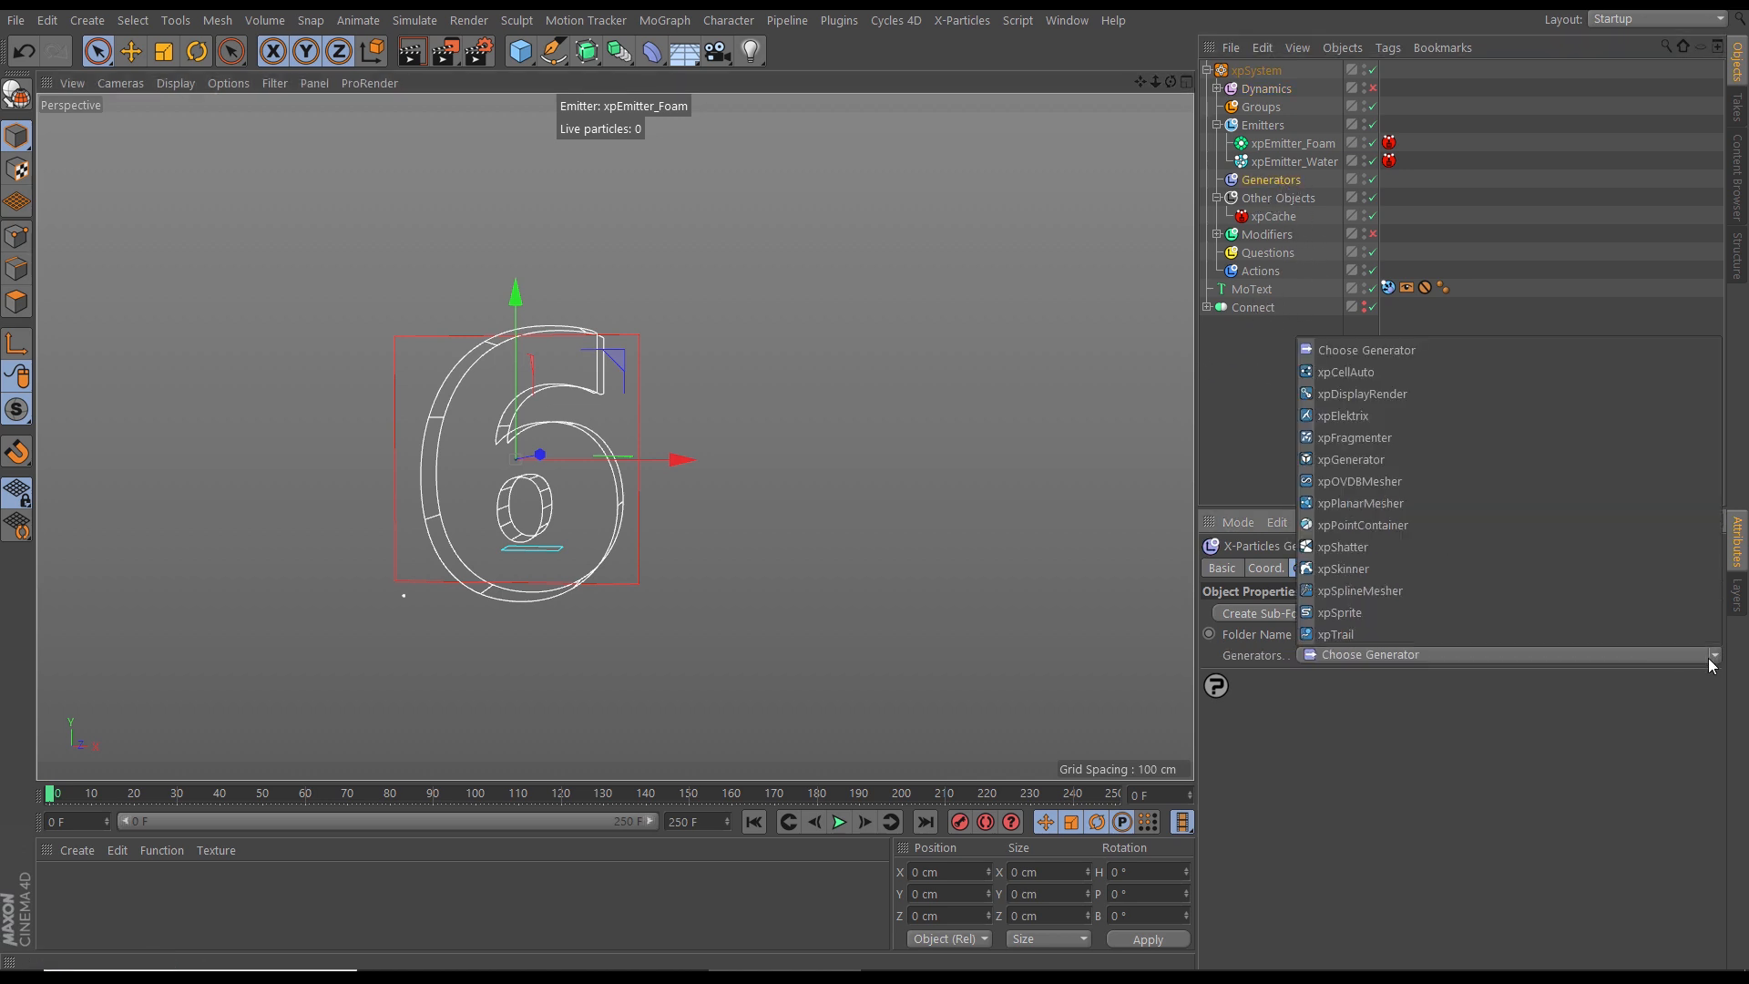
pyautogui.click(1375, 481)
# Step: Add xpEmitter_Water as a source of the xpOVDBMesher and show the mesh at frame 62
pyautogui.moveTo(1336, 506); pyautogui.dragTo(1374, 210)
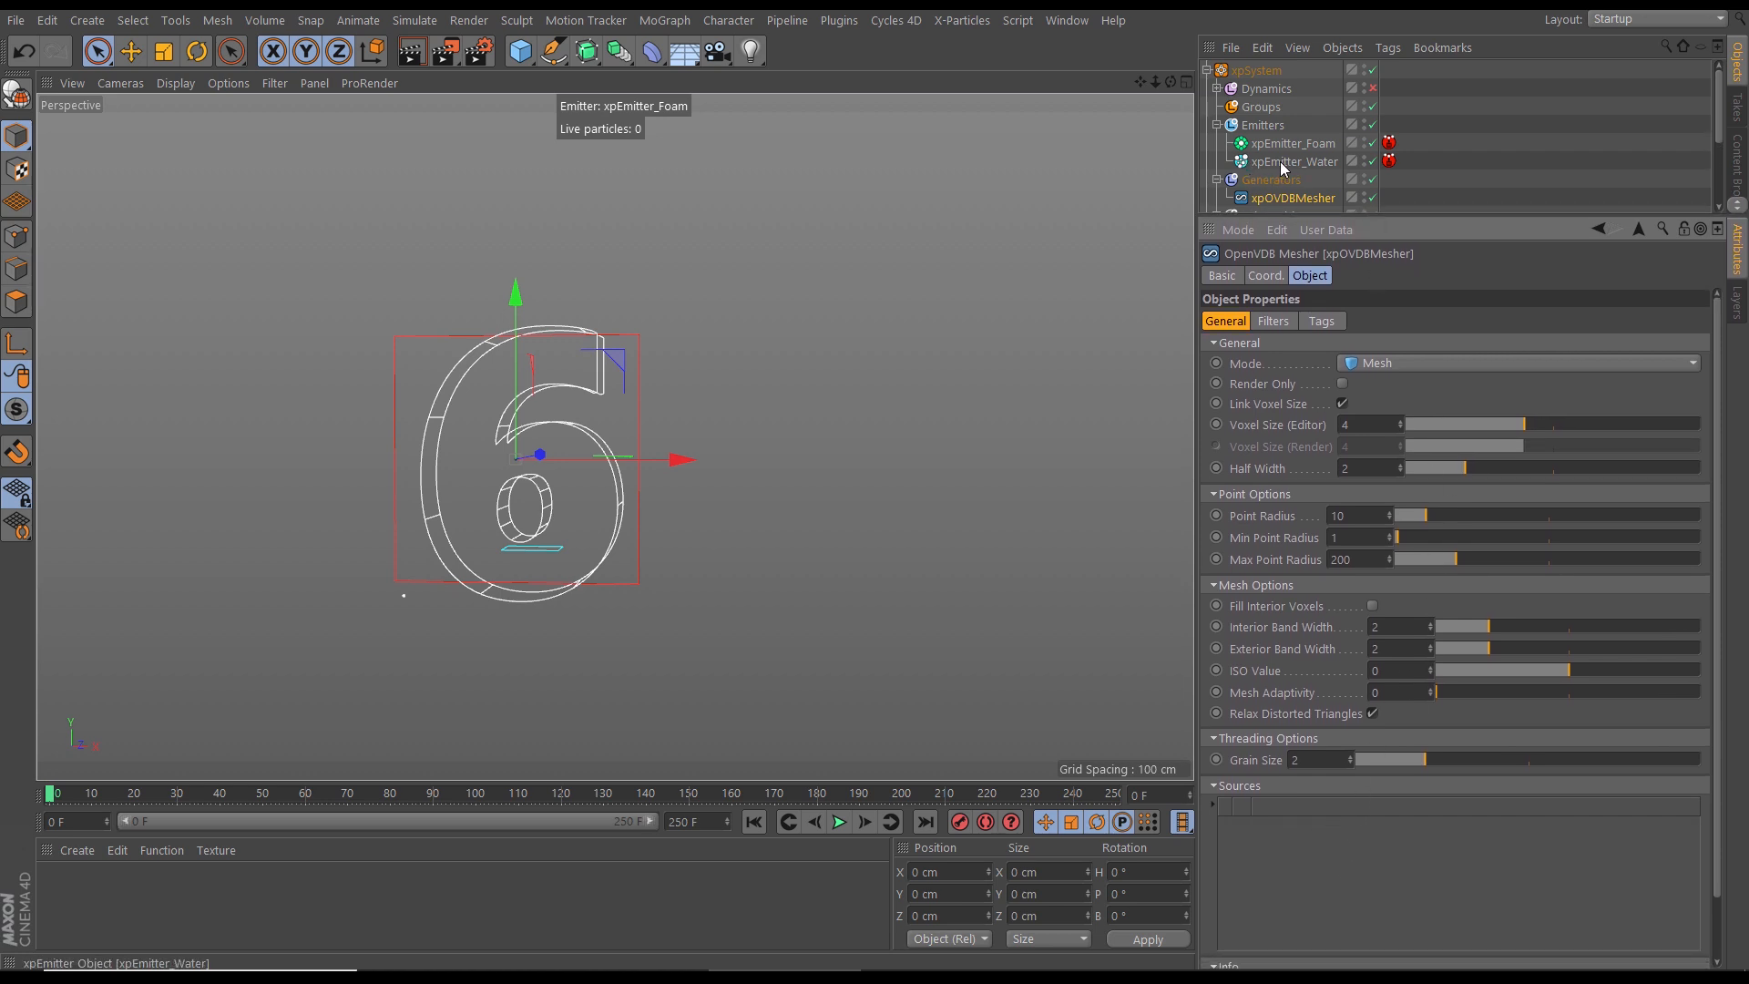
pyautogui.moveTo(1283, 169); pyautogui.dragTo(1284, 166)
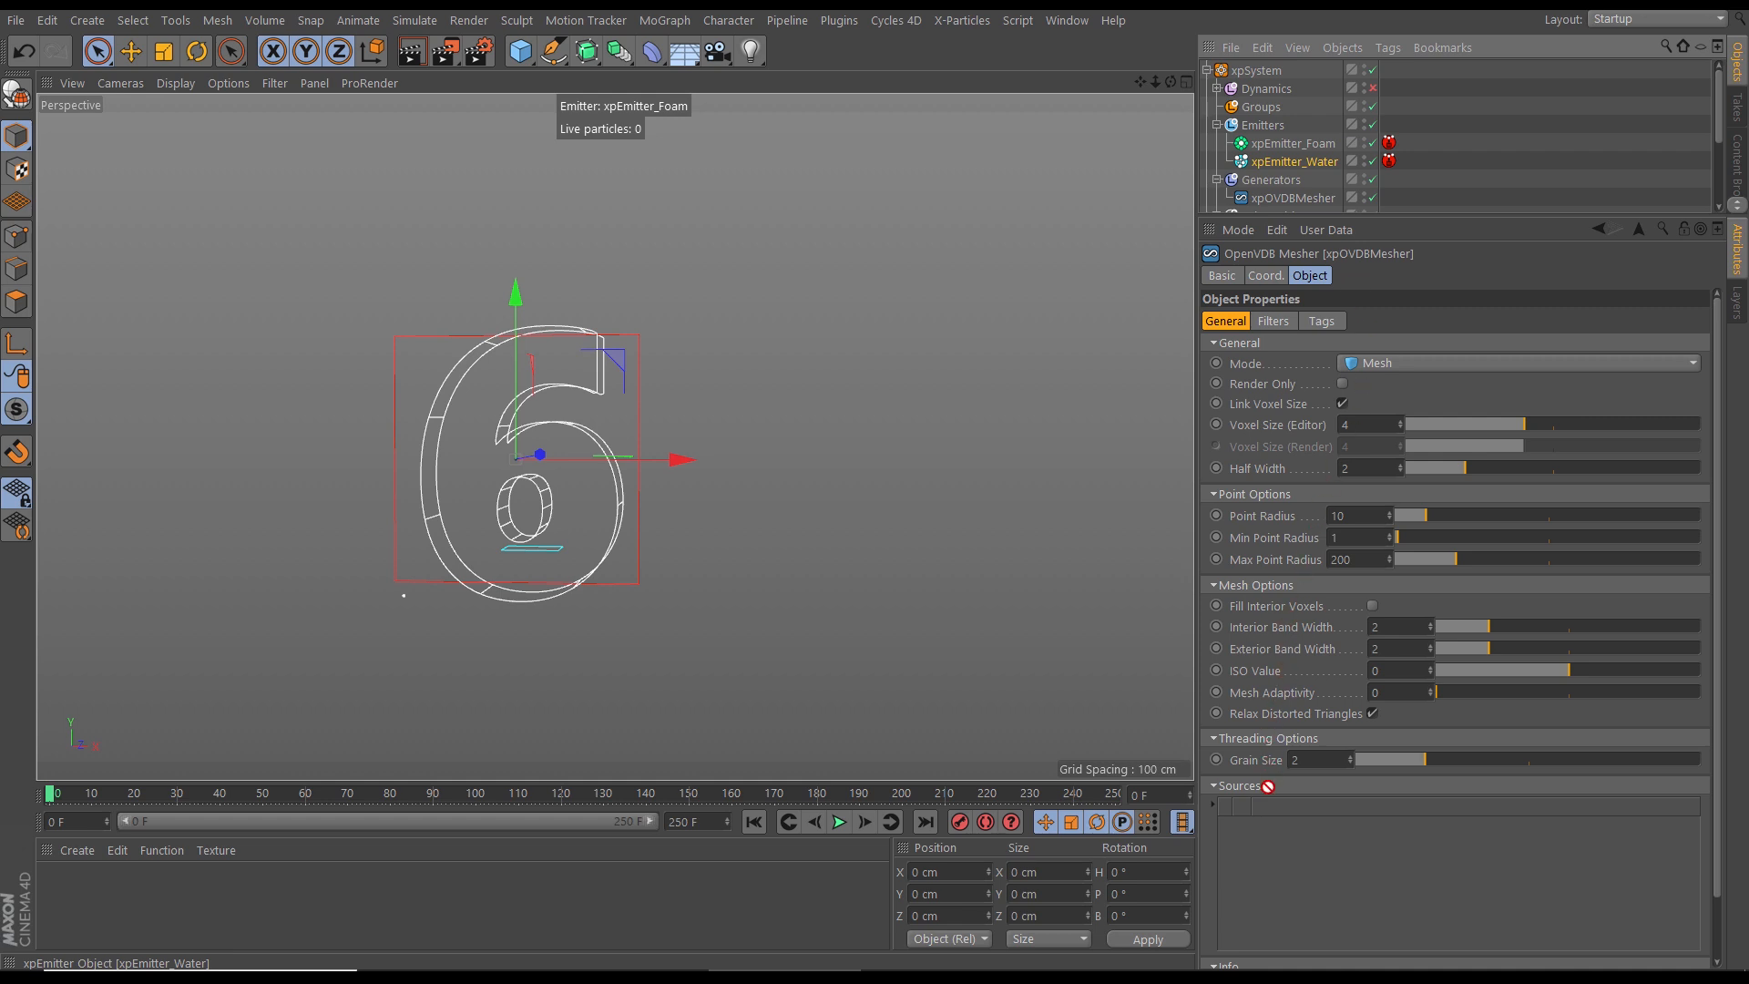
pyautogui.moveTo(1285, 841); pyautogui.dragTo(1279, 848)
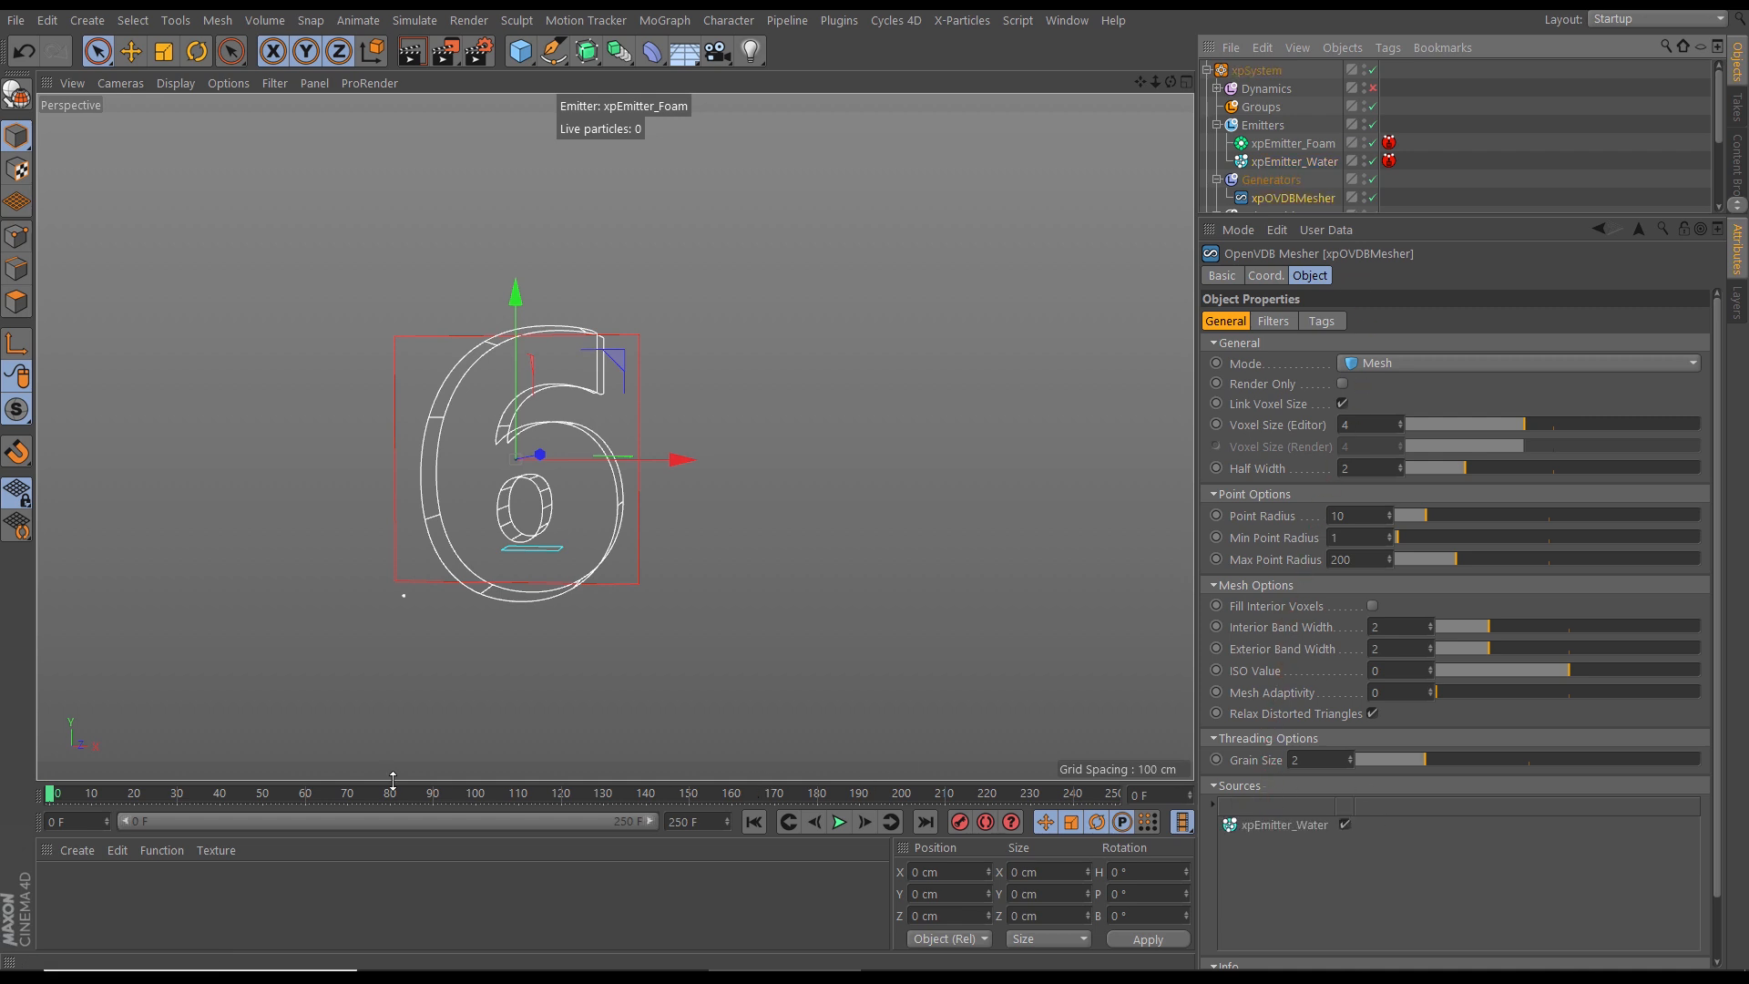
pyautogui.click(313, 798)
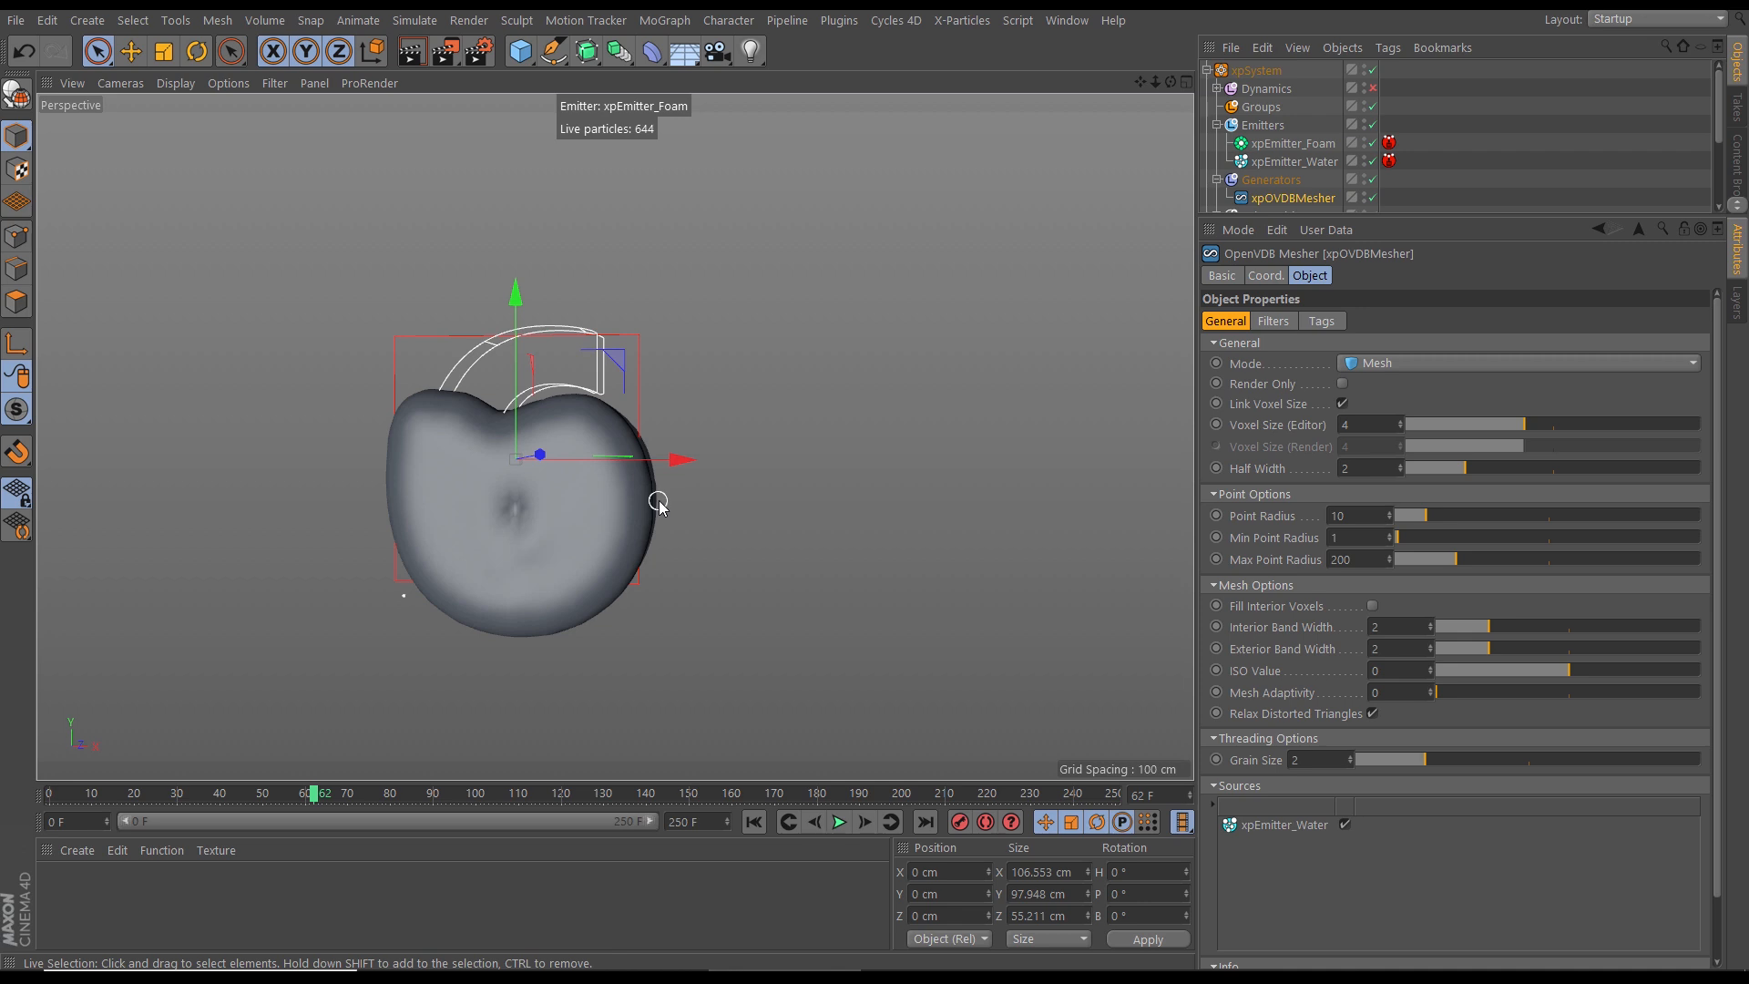
pyautogui.moveTo(586, 519)
pyautogui.keyDown('alt'); pyautogui.mouseDown()
pyautogui.moveTo(714, 520)
pyautogui.moveTo(578, 511)
pyautogui.moveTo(583, 537)
pyautogui.mouseUp(); pyautogui.keyUp('alt')
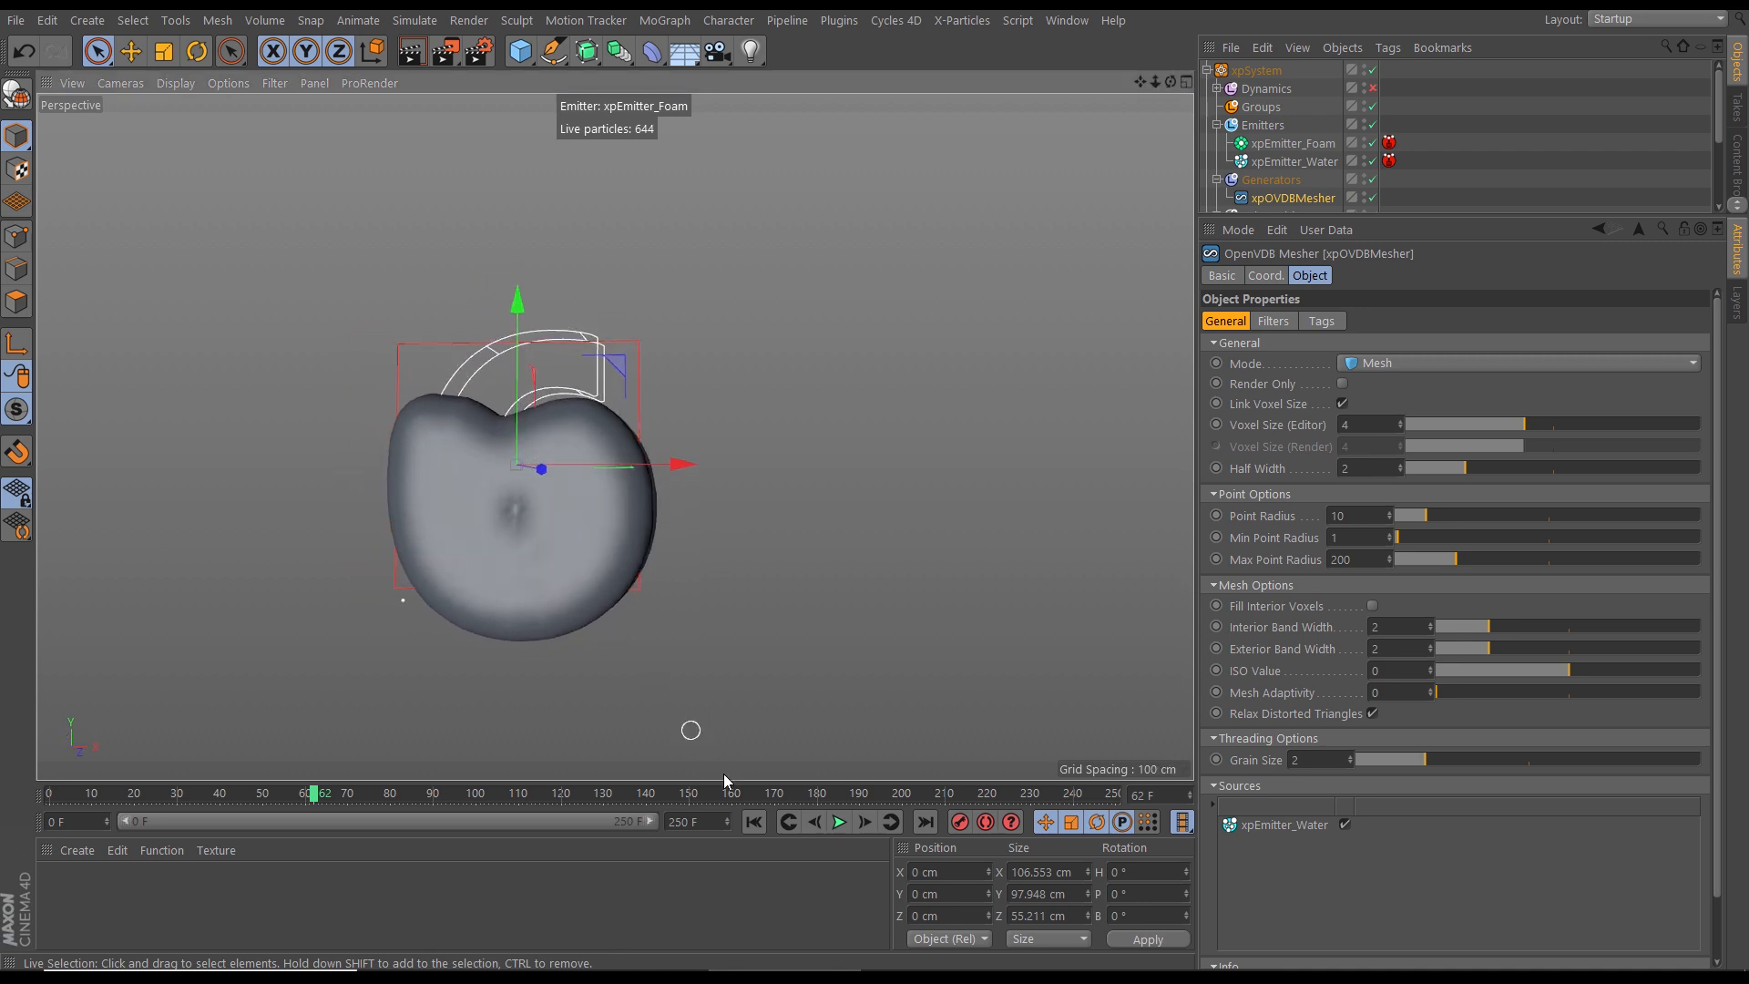
# Step: Play the meshed fluid from the first frame to frame 46 and display it with Gouraud Shading (Lines)
pyautogui.click(755, 823)
pyautogui.click(839, 822)
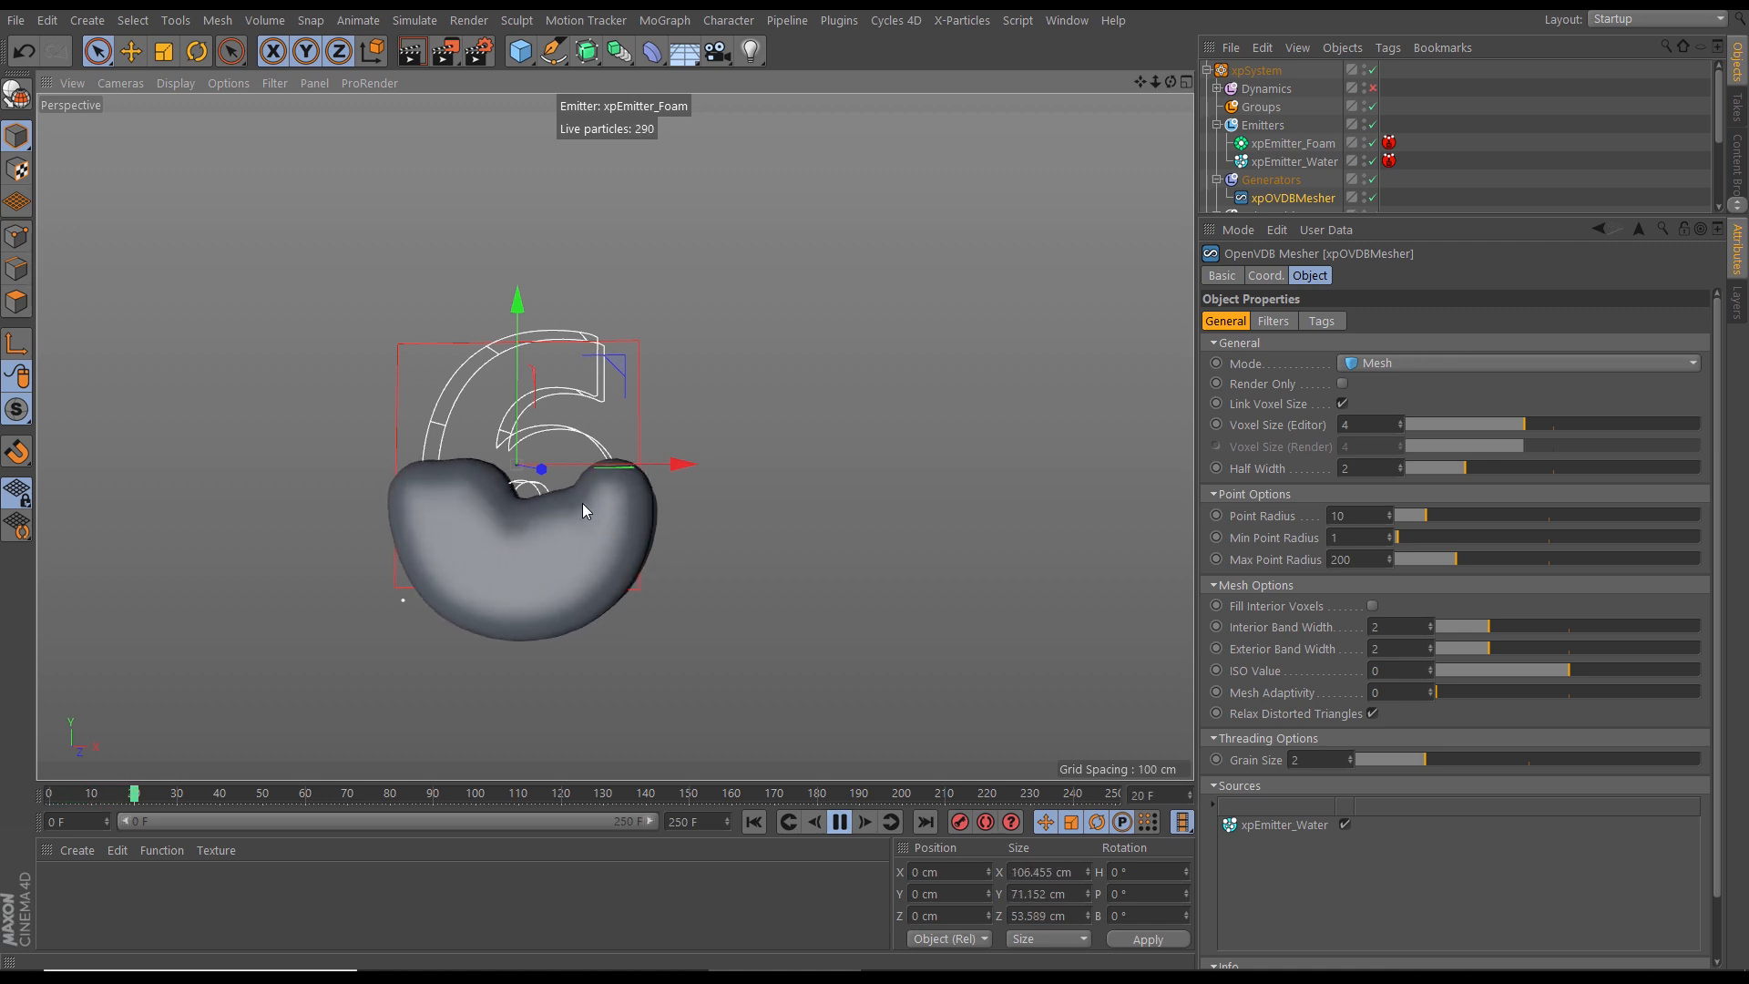
pyautogui.keyDown('alt'); pyautogui.moveTo(585, 503); pyautogui.dragTo(637, 527); pyautogui.keyUp('alt')
pyautogui.click(839, 822)
pyautogui.press('n')
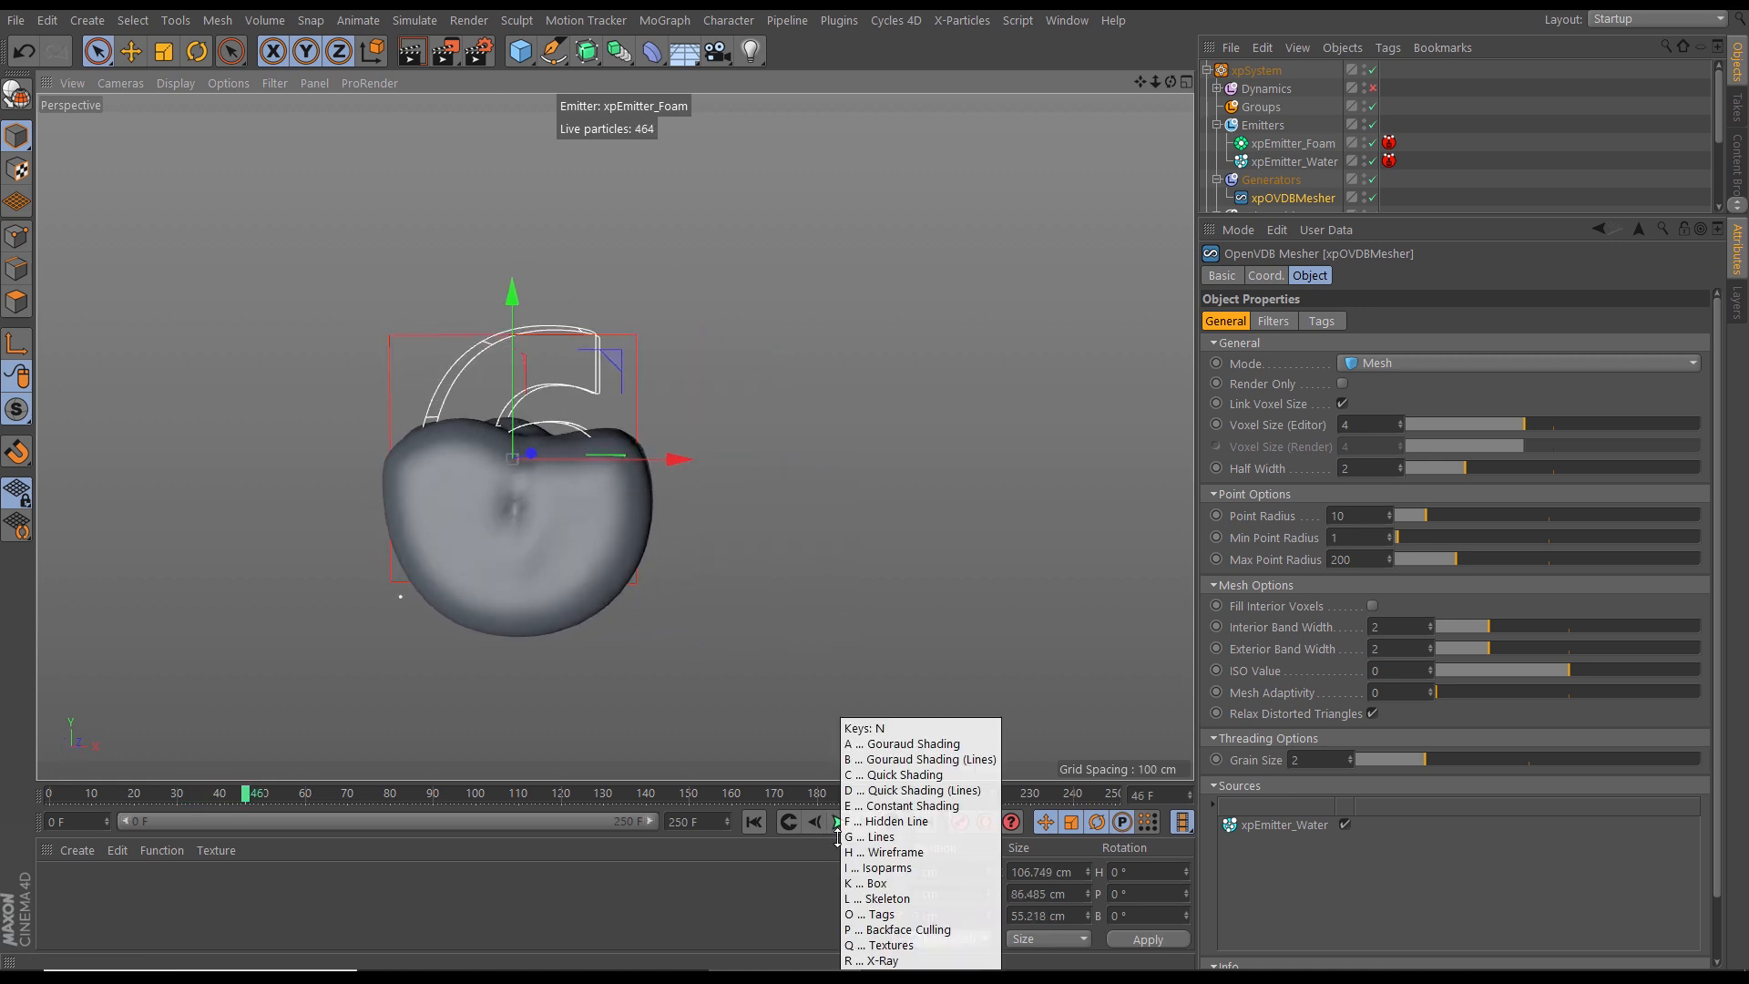
pyautogui.press('b')
pyautogui.scroll(4, 588, 523)
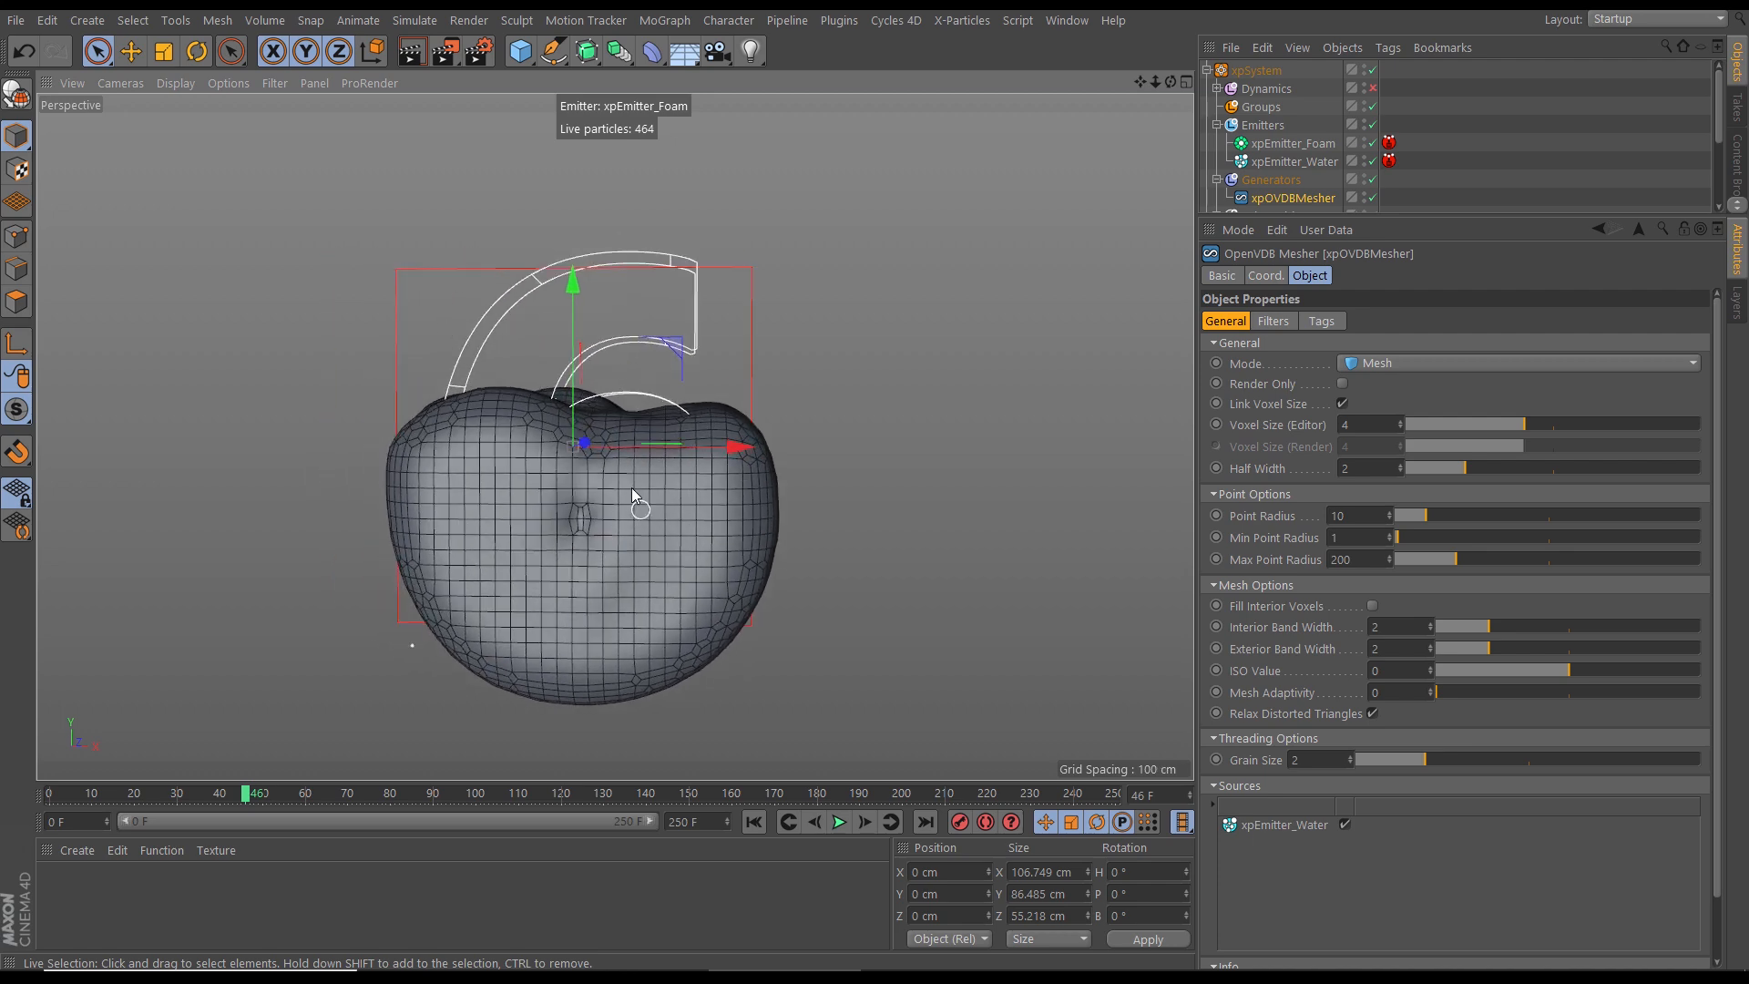
pyautogui.moveTo(633, 491)
pyautogui.keyDown('alt'); pyautogui.mouseDown()
pyautogui.moveTo(800, 569)
pyautogui.moveTo(981, 545)
pyautogui.moveTo(693, 539)
pyautogui.moveTo(612, 498)
pyautogui.mouseUp(); pyautogui.keyUp('alt')
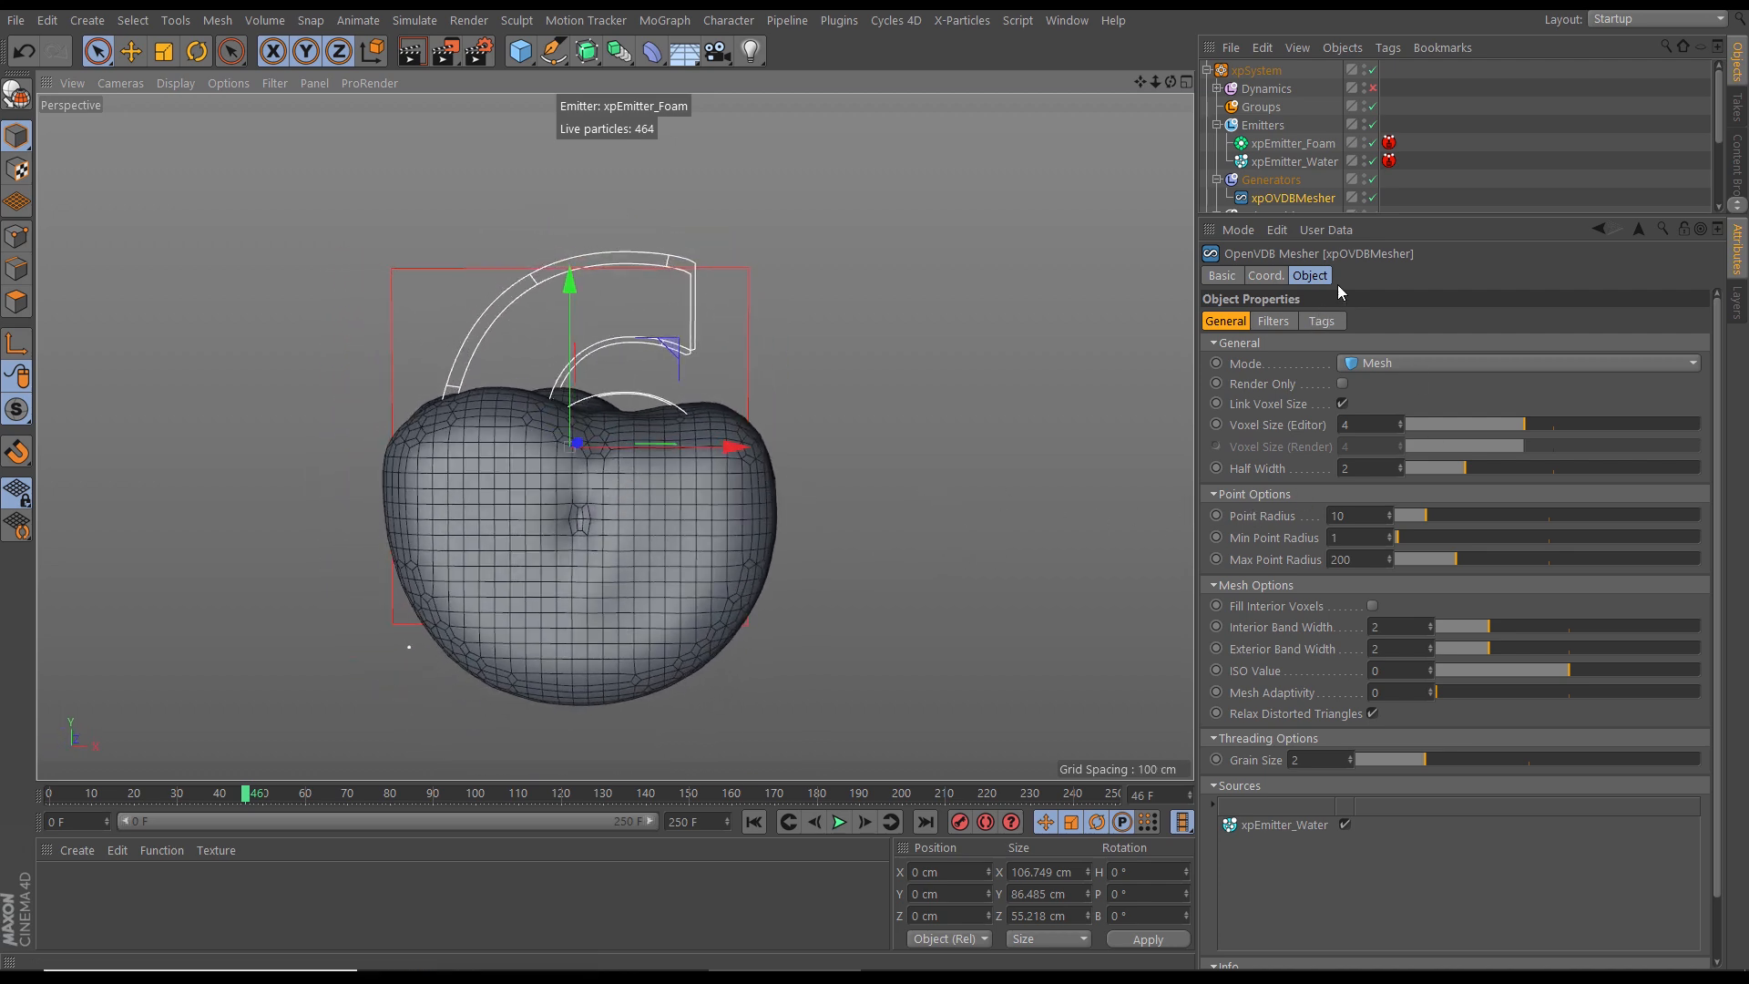
# Step: Check the particle radius in xpEmitter_Water's emission settings and return to the xpOVDBMesher settings
pyautogui.moveTo(1406, 216); pyautogui.dragTo(1371, 319)
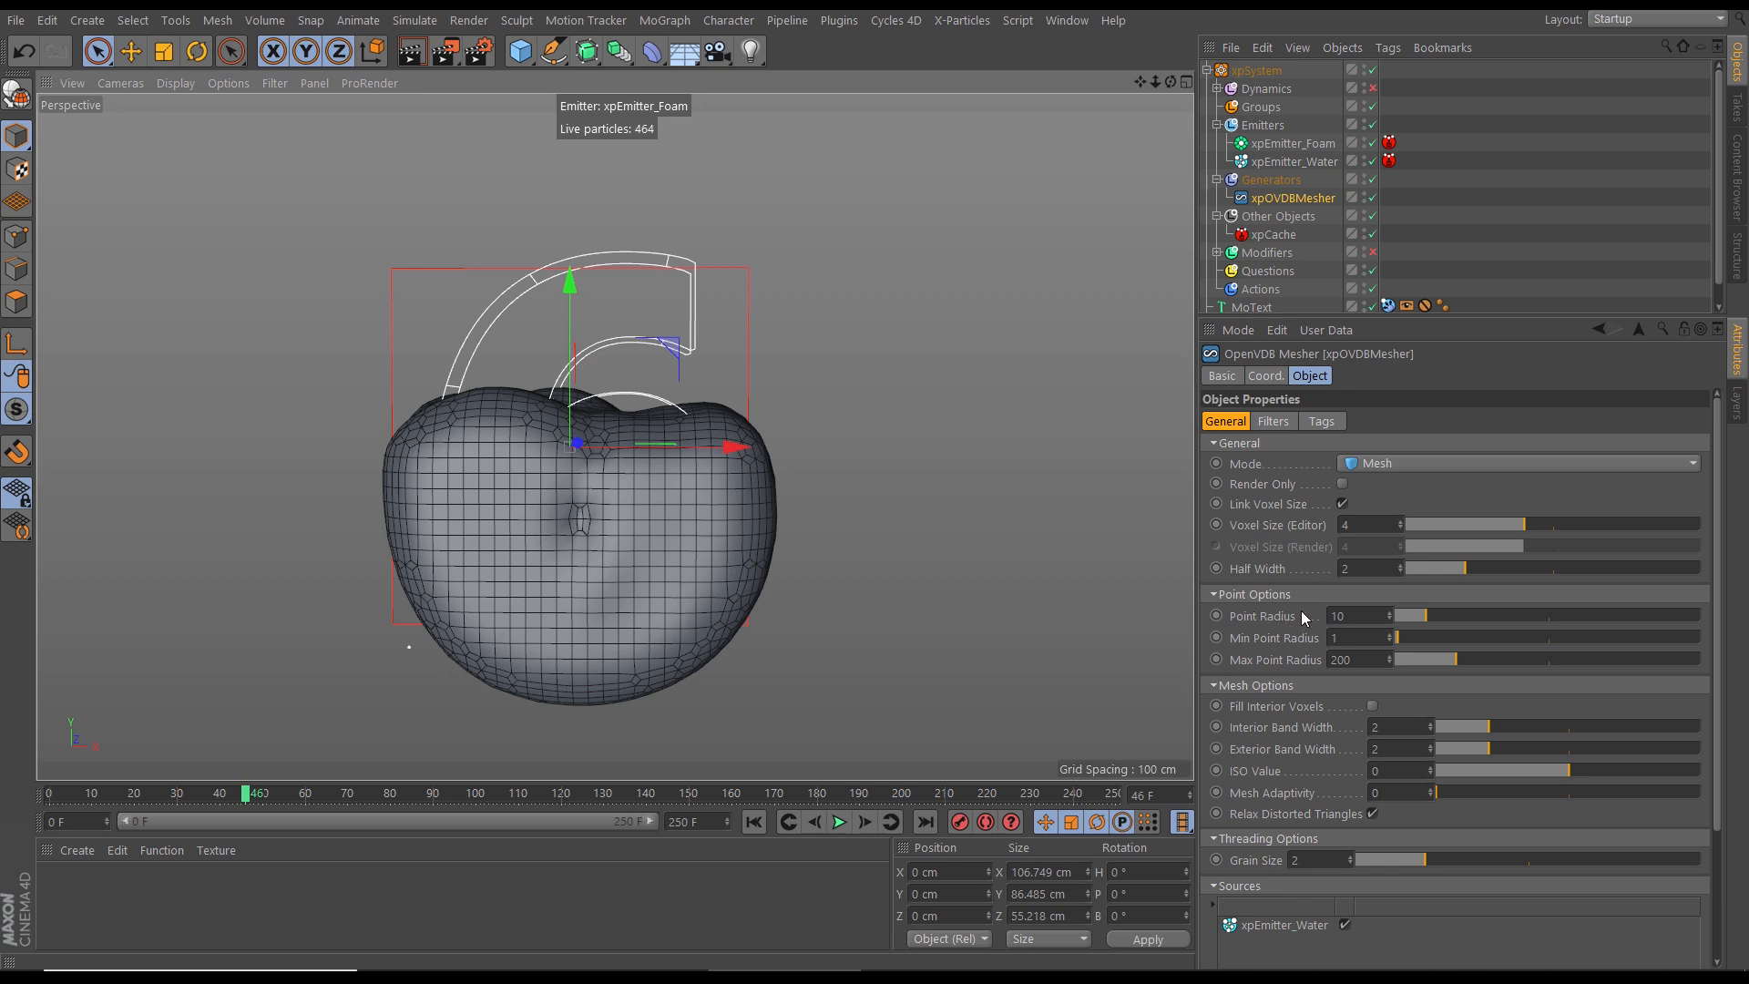
pyautogui.click(1290, 164)
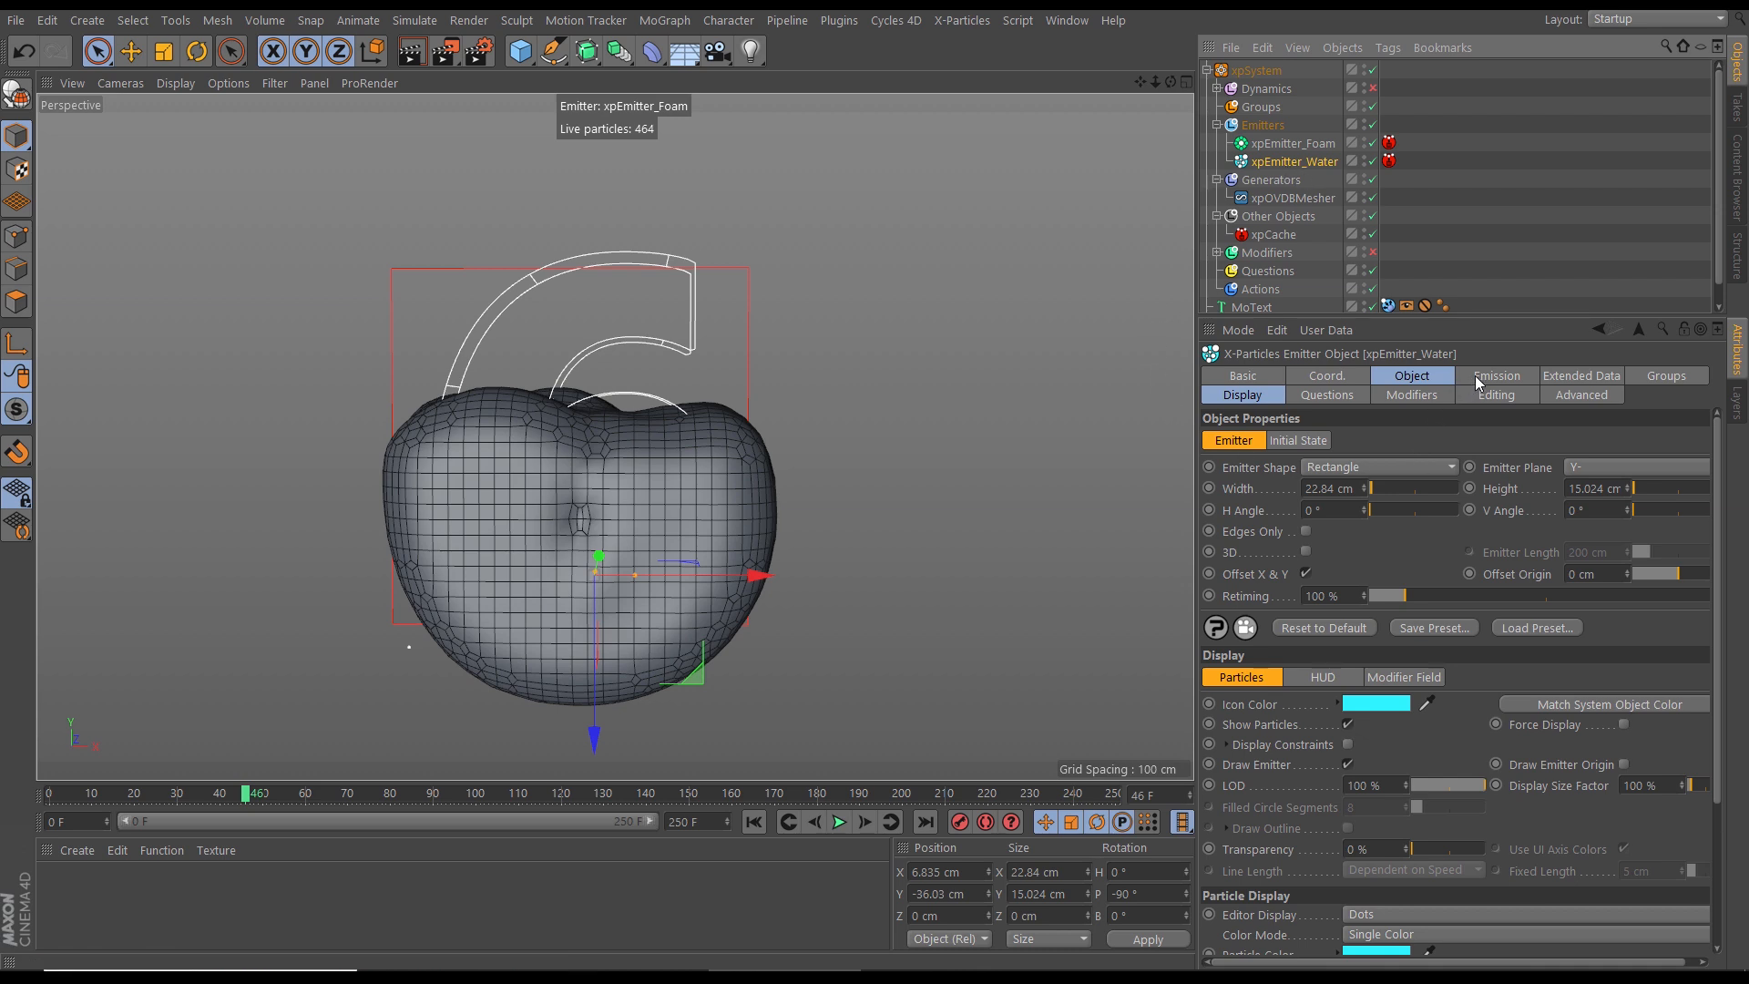
pyautogui.click(1476, 378)
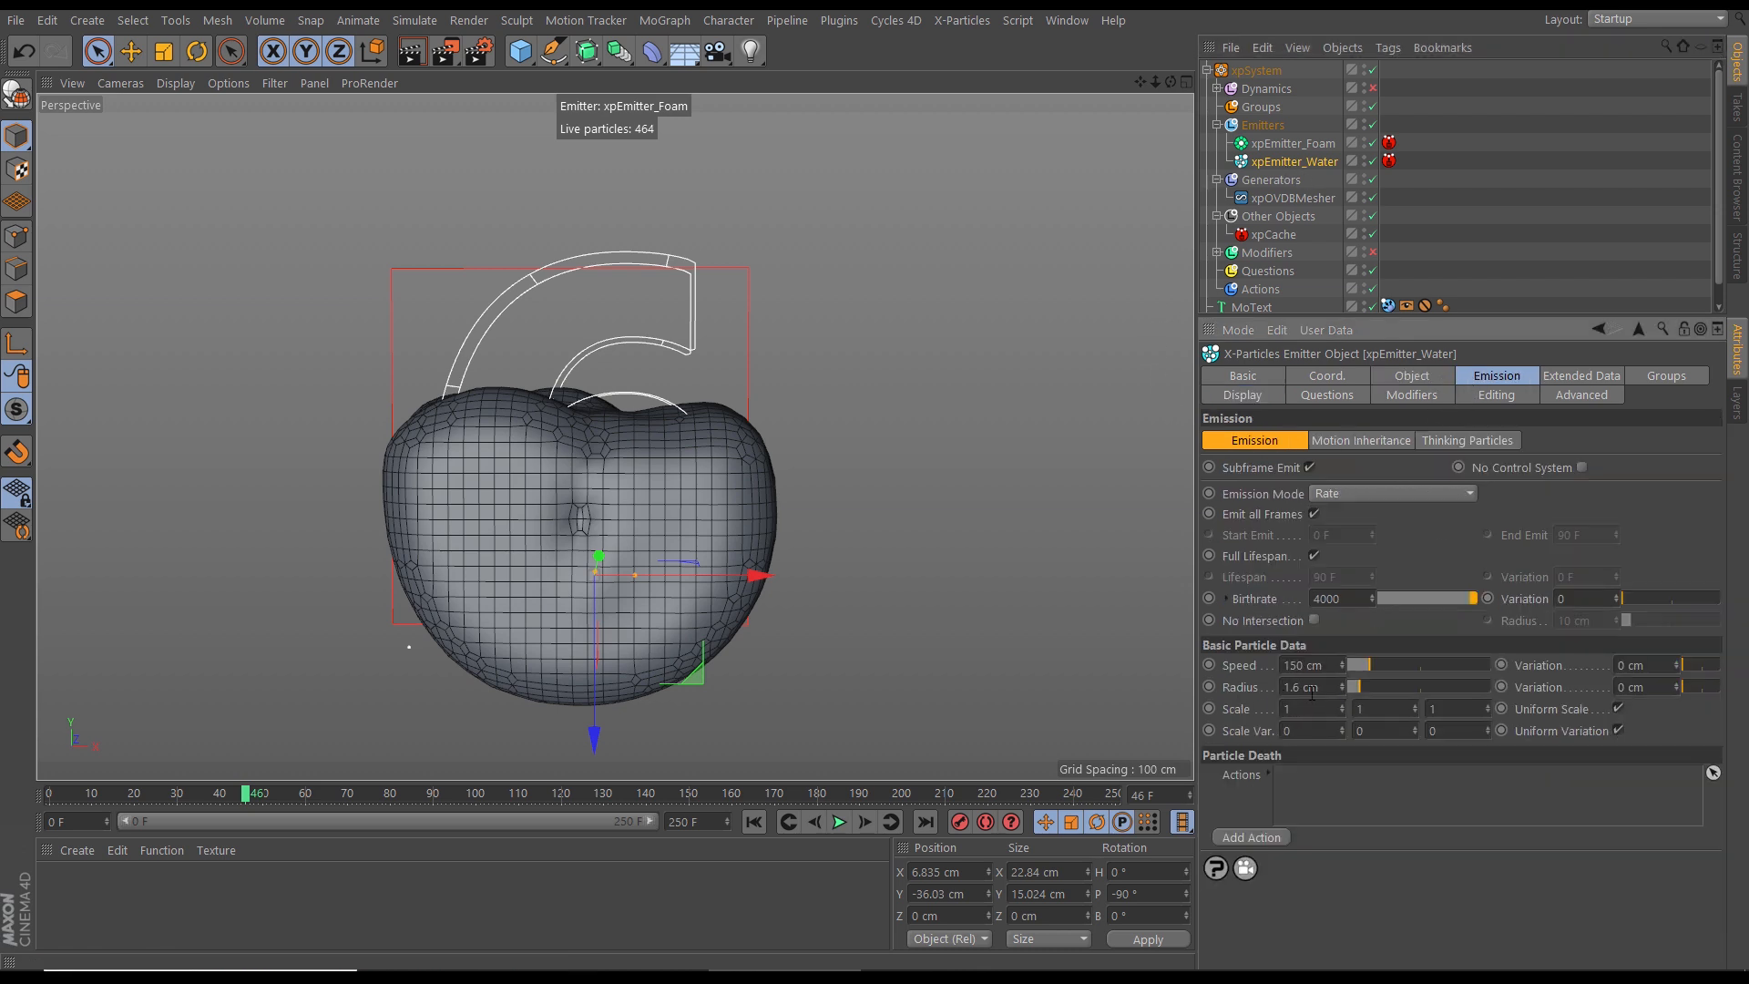
pyautogui.click(1293, 198)
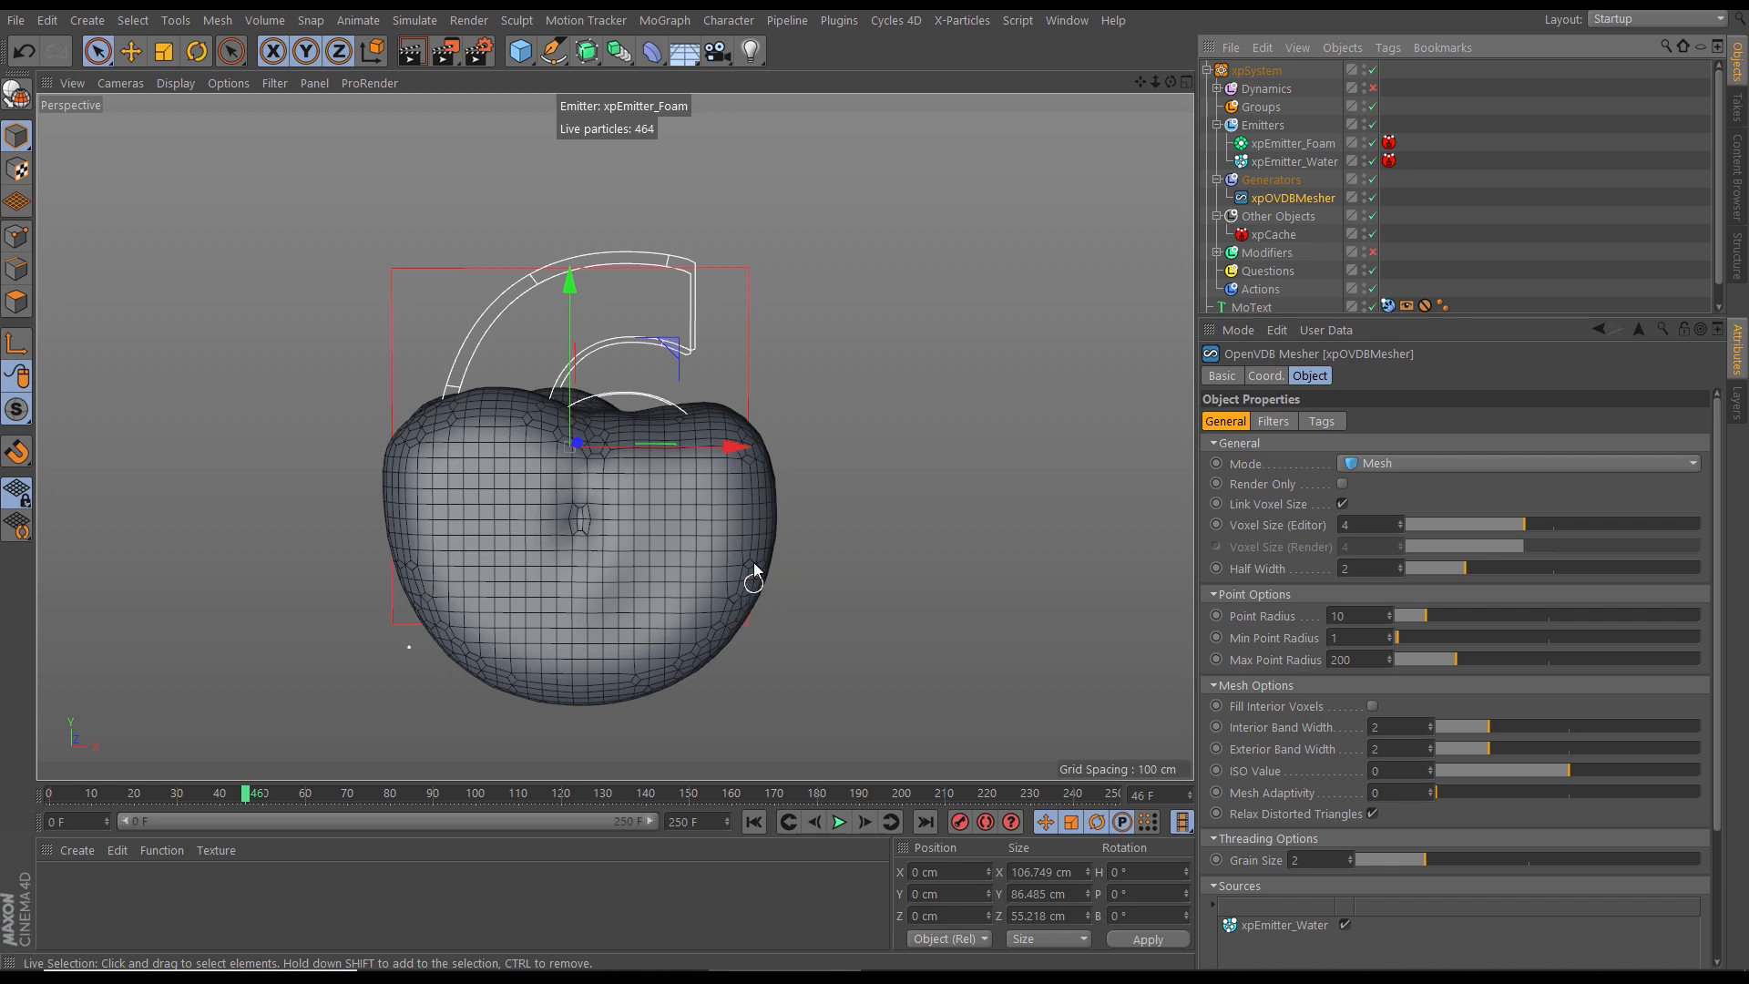
pyautogui.moveTo(749, 557)
pyautogui.keyDown('alt'); pyautogui.mouseDown()
pyautogui.moveTo(637, 527)
pyautogui.moveTo(749, 550)
pyautogui.mouseUp(); pyautogui.keyUp('alt')
pyautogui.keyDown('alt'); pyautogui.moveTo(795, 490); pyautogui.dragTo(807, 533); pyautogui.keyUp('alt')
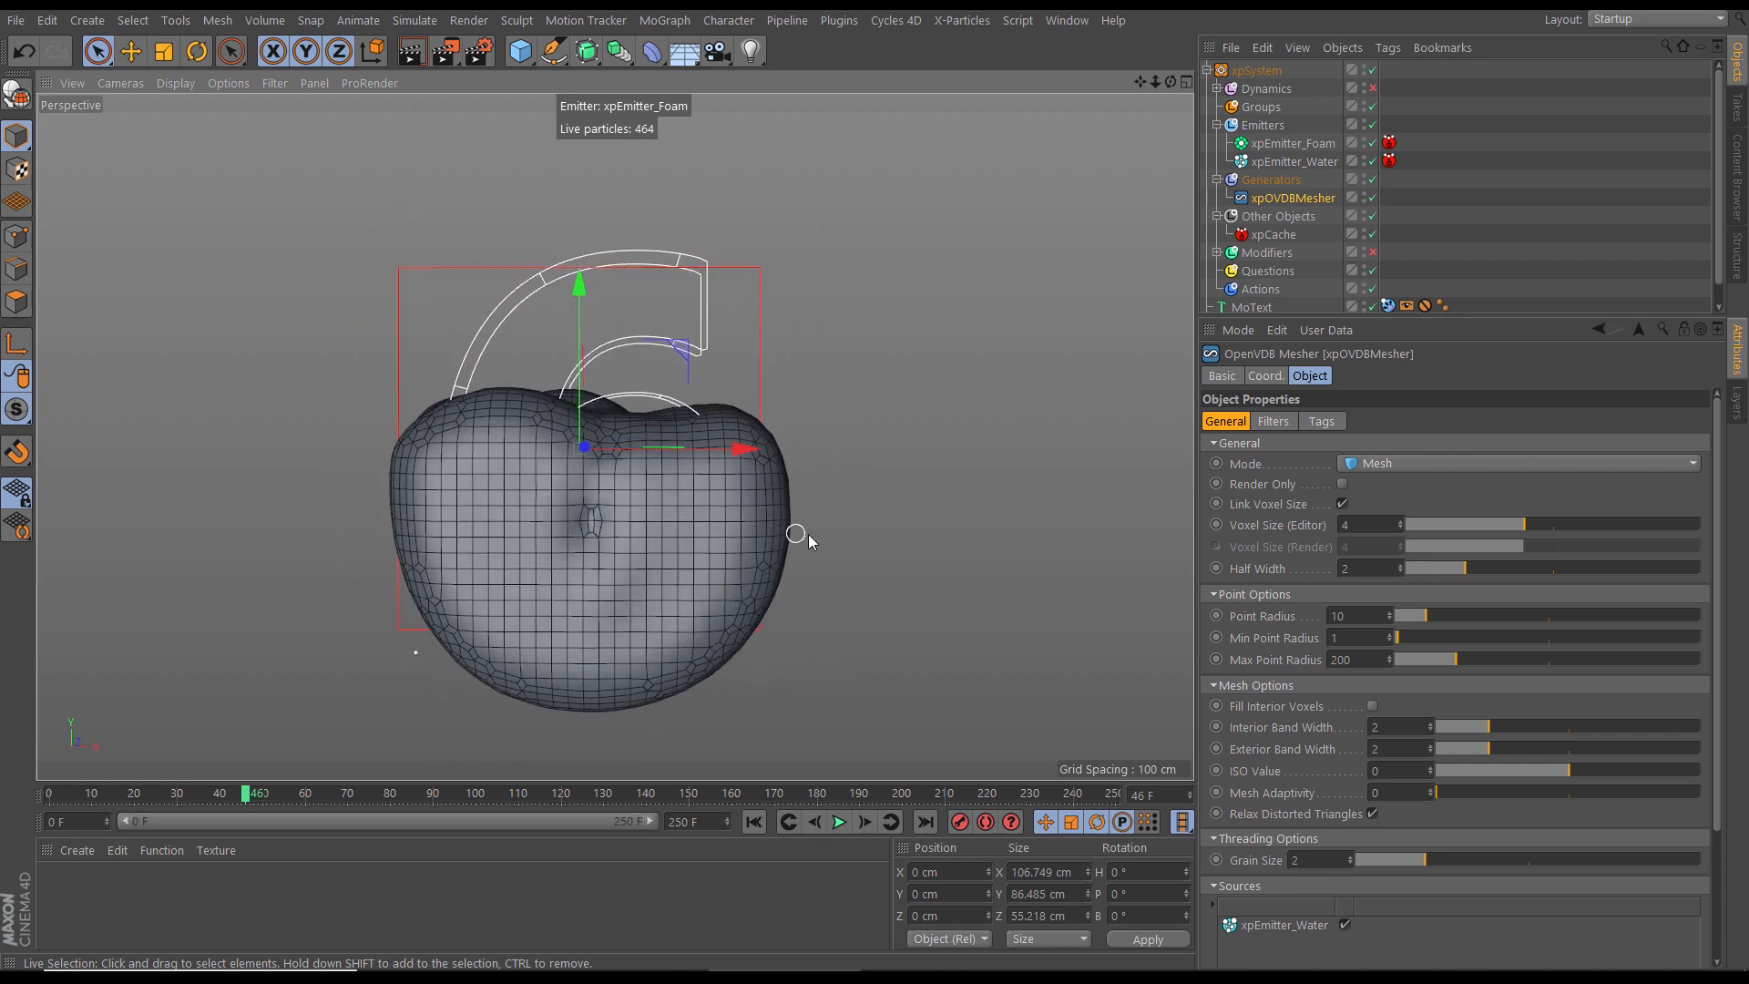
# Step: Try lower Point Radius values on the xpOVDBMesher, going down to 2 and back up to 4
pyautogui.click(1390, 619)
pyautogui.click(1391, 620)
pyautogui.click(1392, 620)
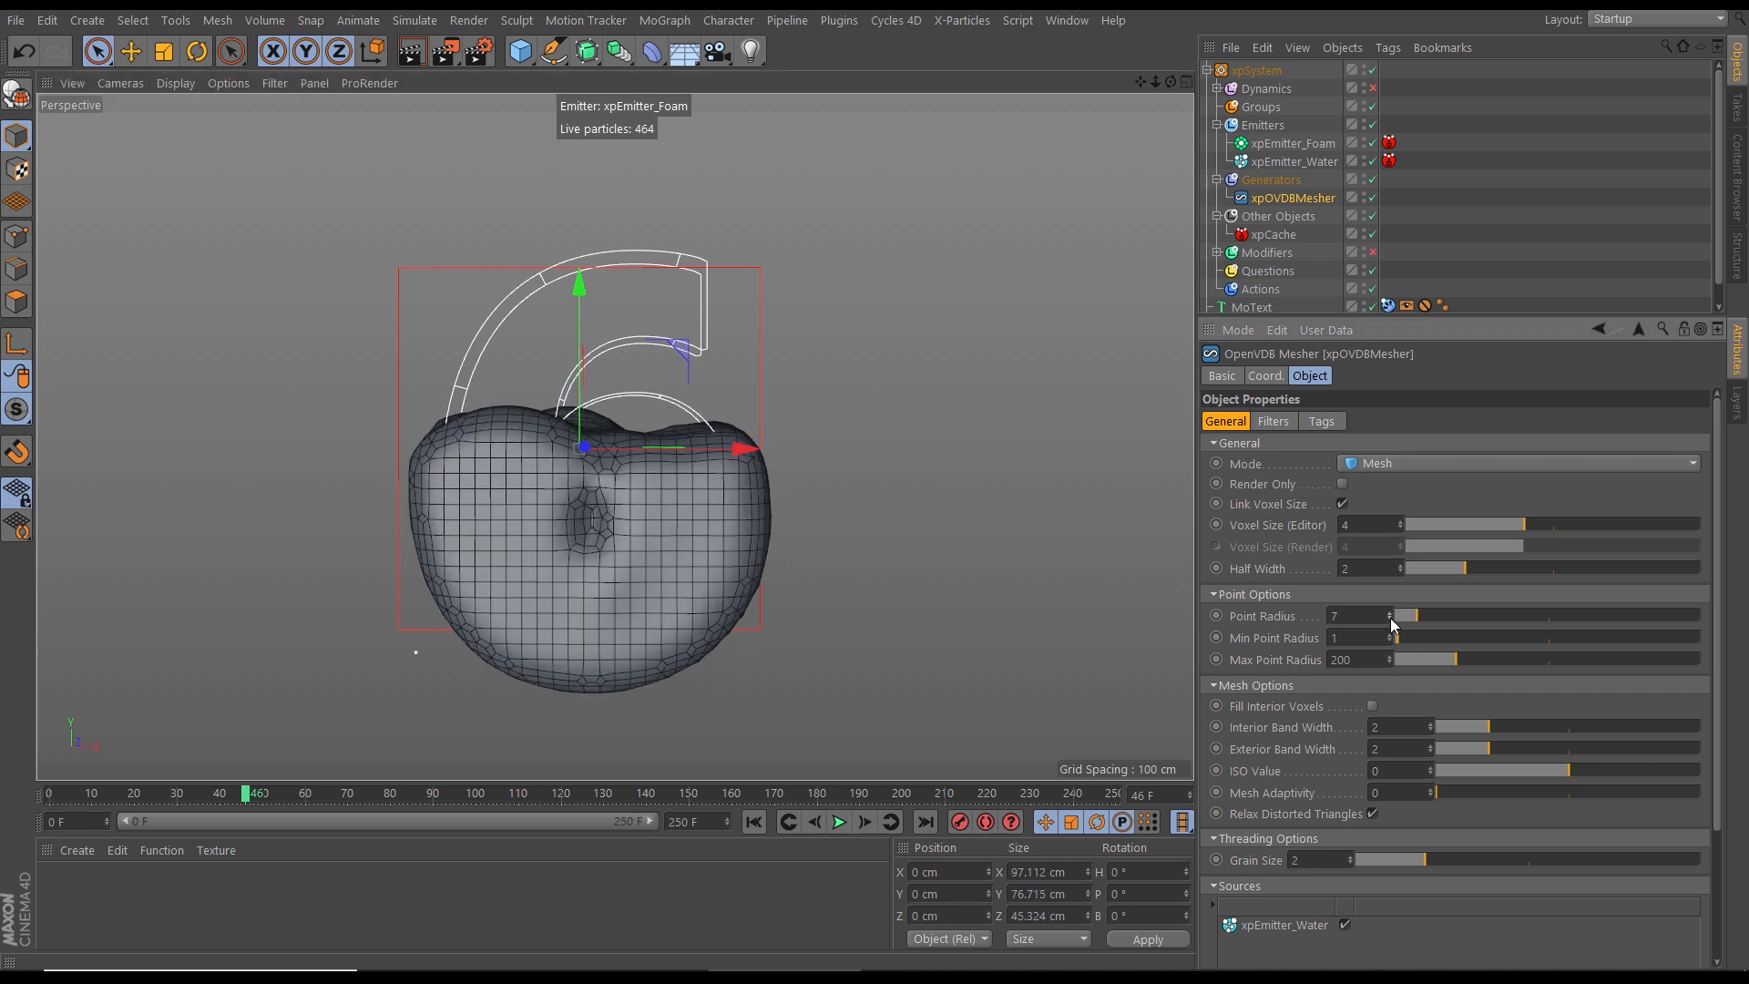
pyautogui.click(1391, 620)
pyautogui.click(1390, 620)
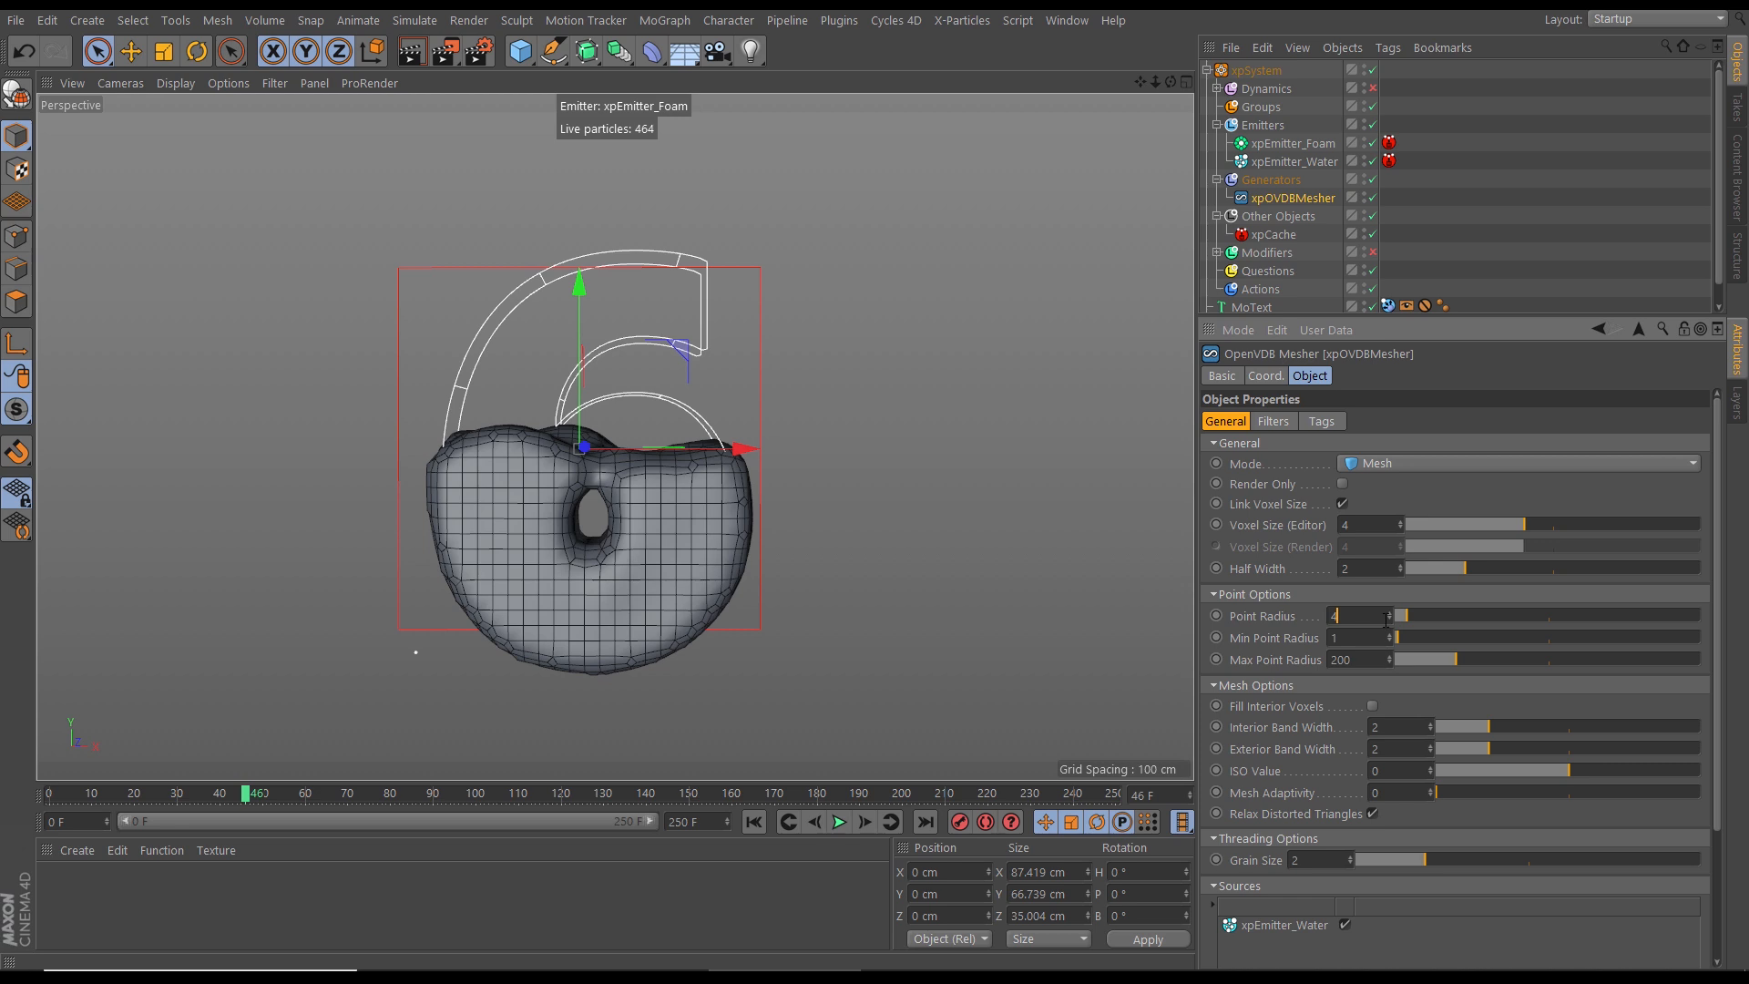
pyautogui.click(1389, 620)
pyautogui.click(1389, 621)
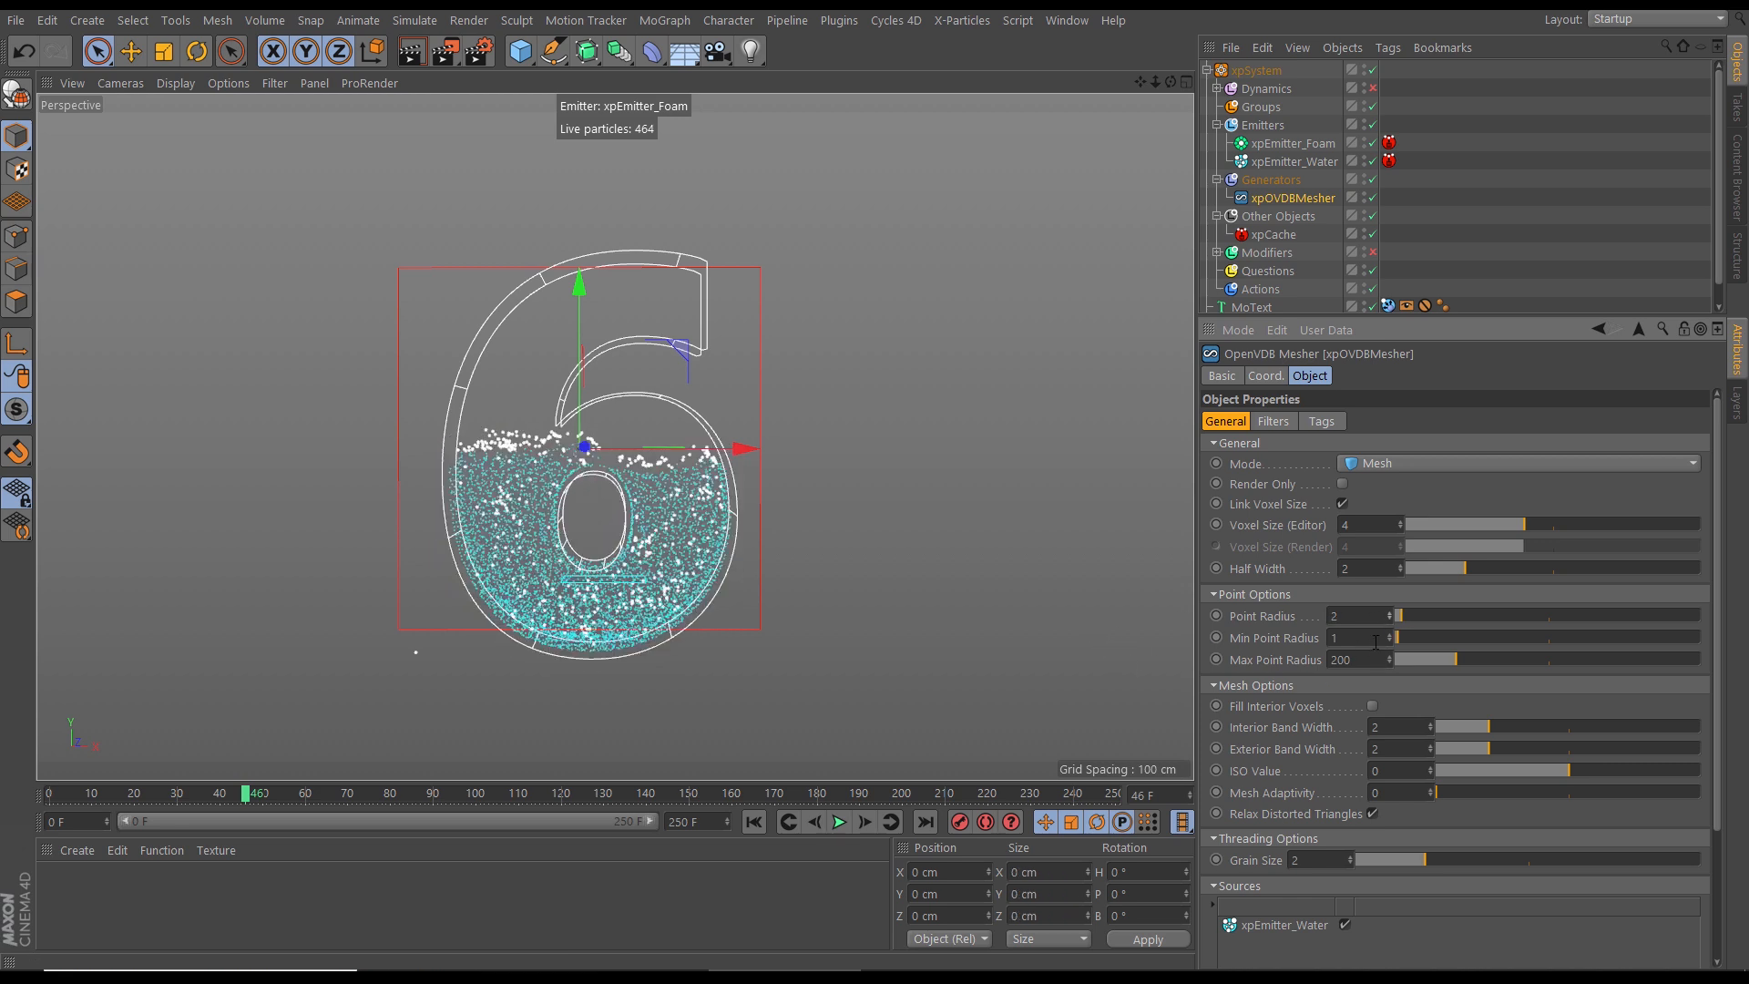
pyautogui.click(1390, 614)
pyautogui.click(1390, 614)
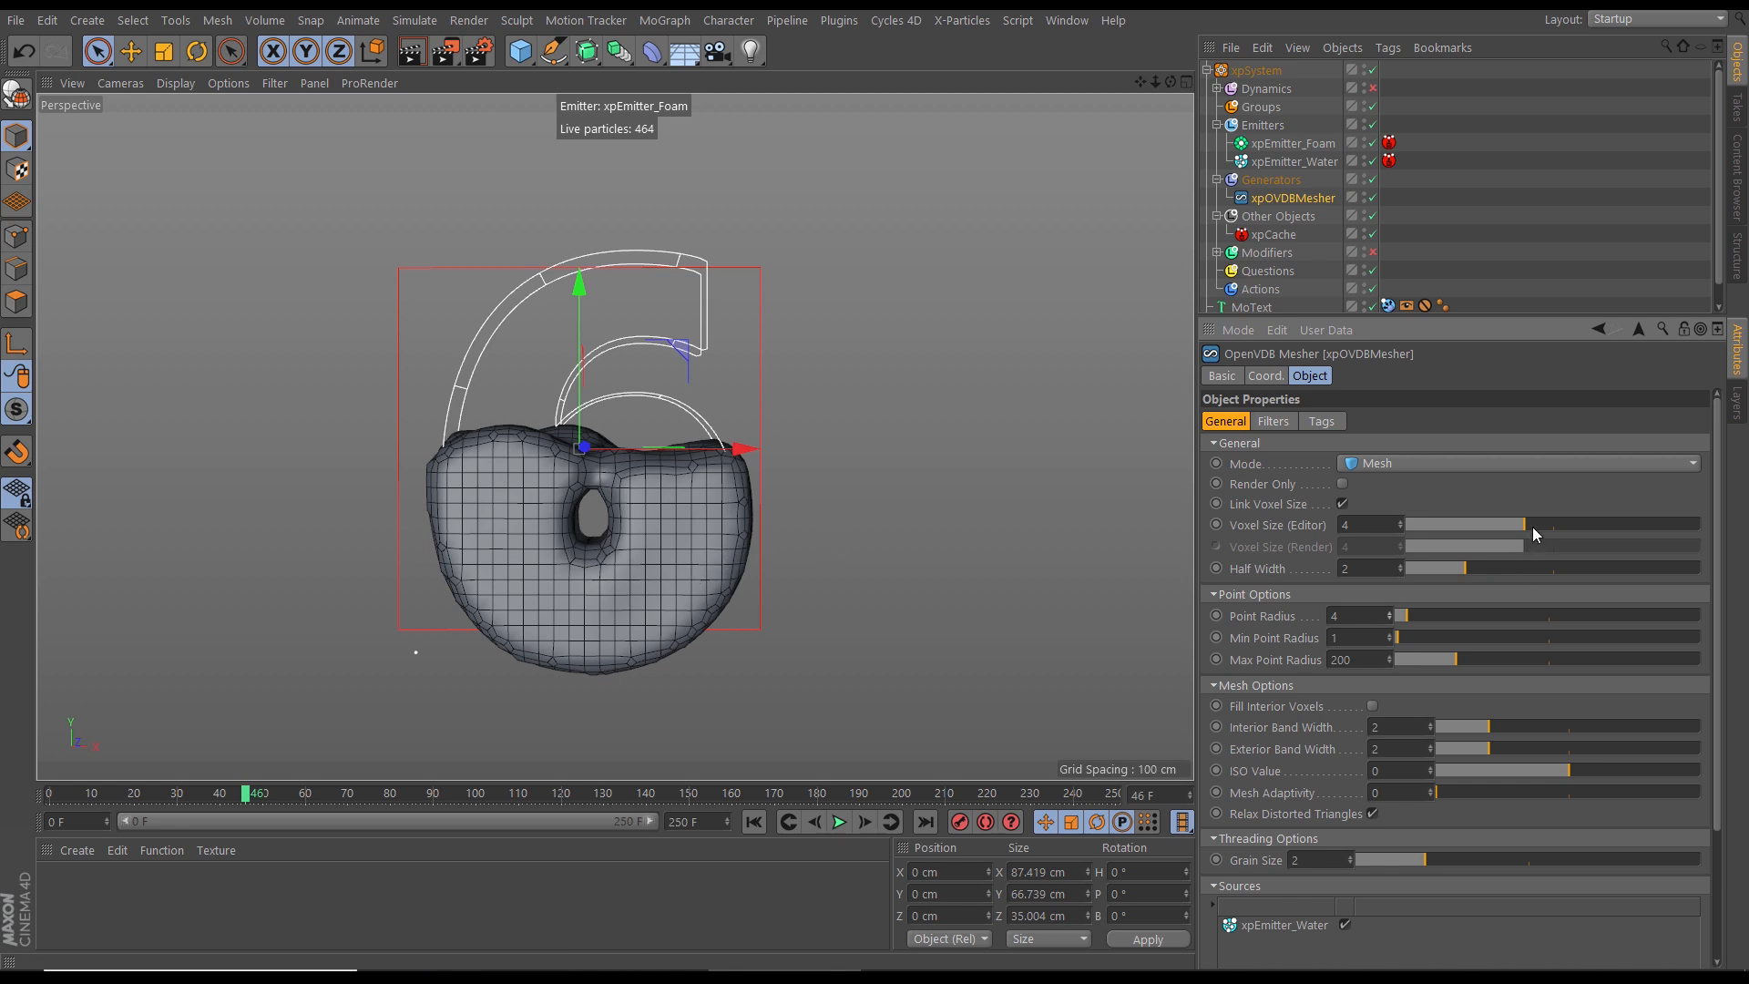
# Step: Set the xpOVDBMesher's editor Voxel Size to 2 and its Point Radius to 3
pyautogui.moveTo(1525, 531); pyautogui.dragTo(1489, 526)
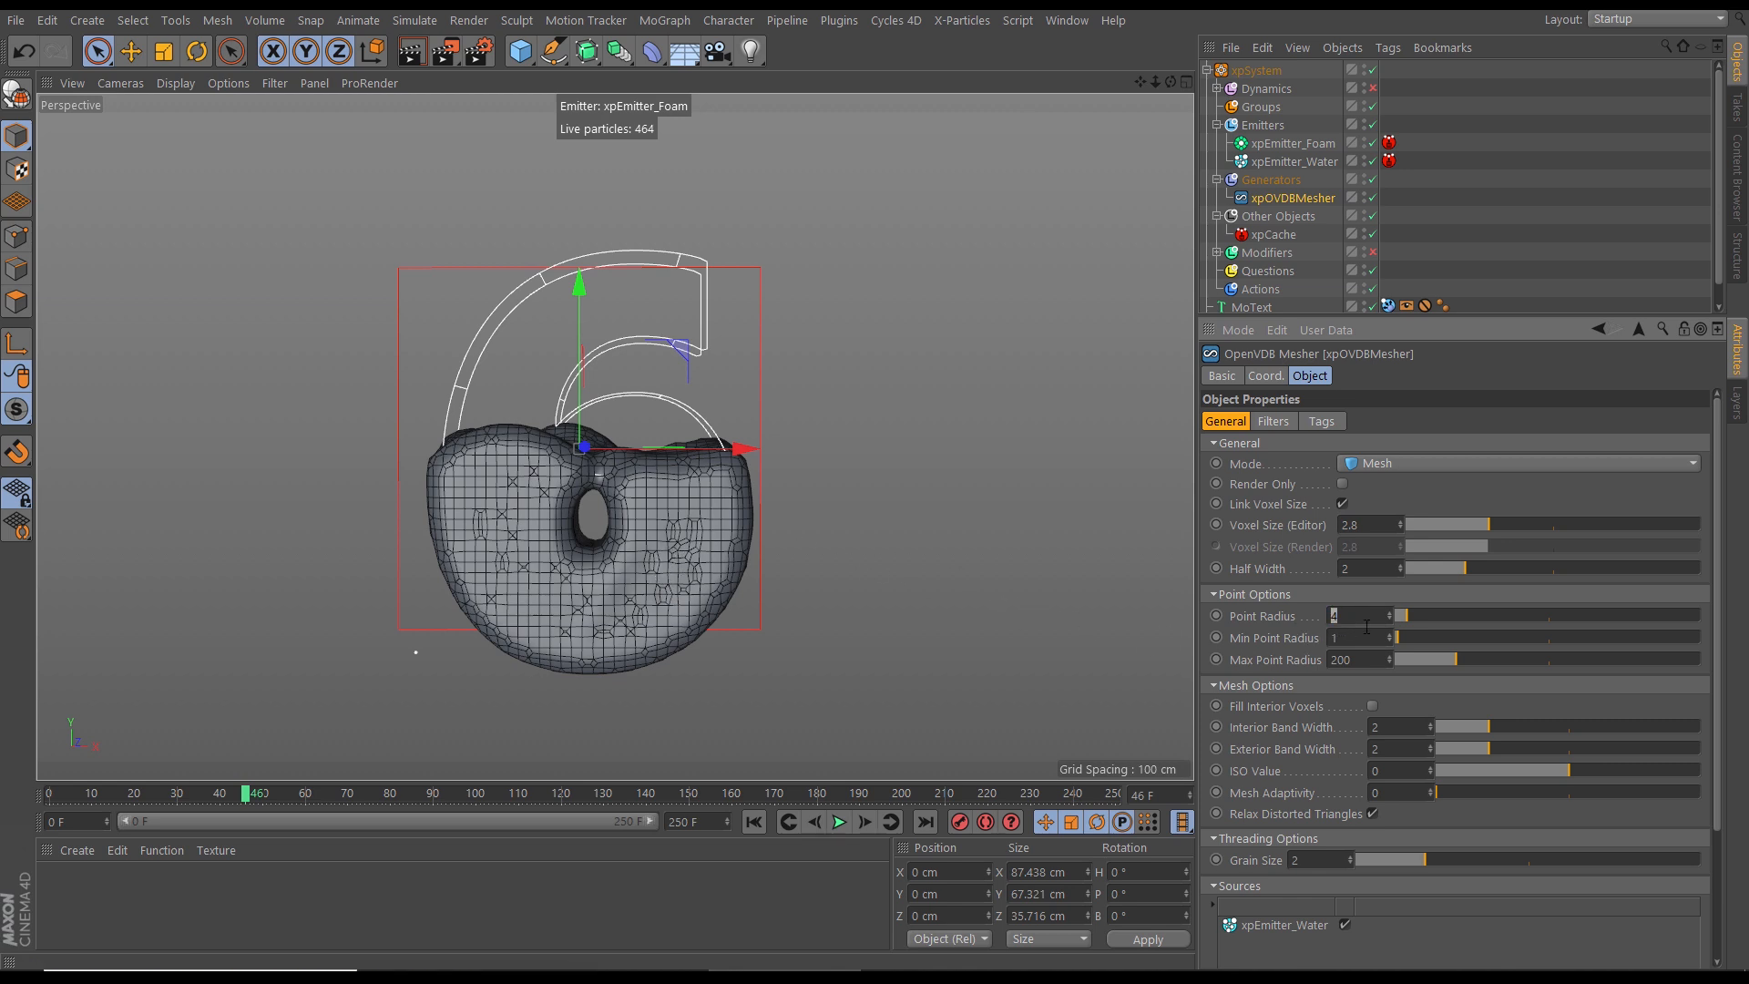
pyautogui.press('BackSpace')
pyautogui.press('Return')
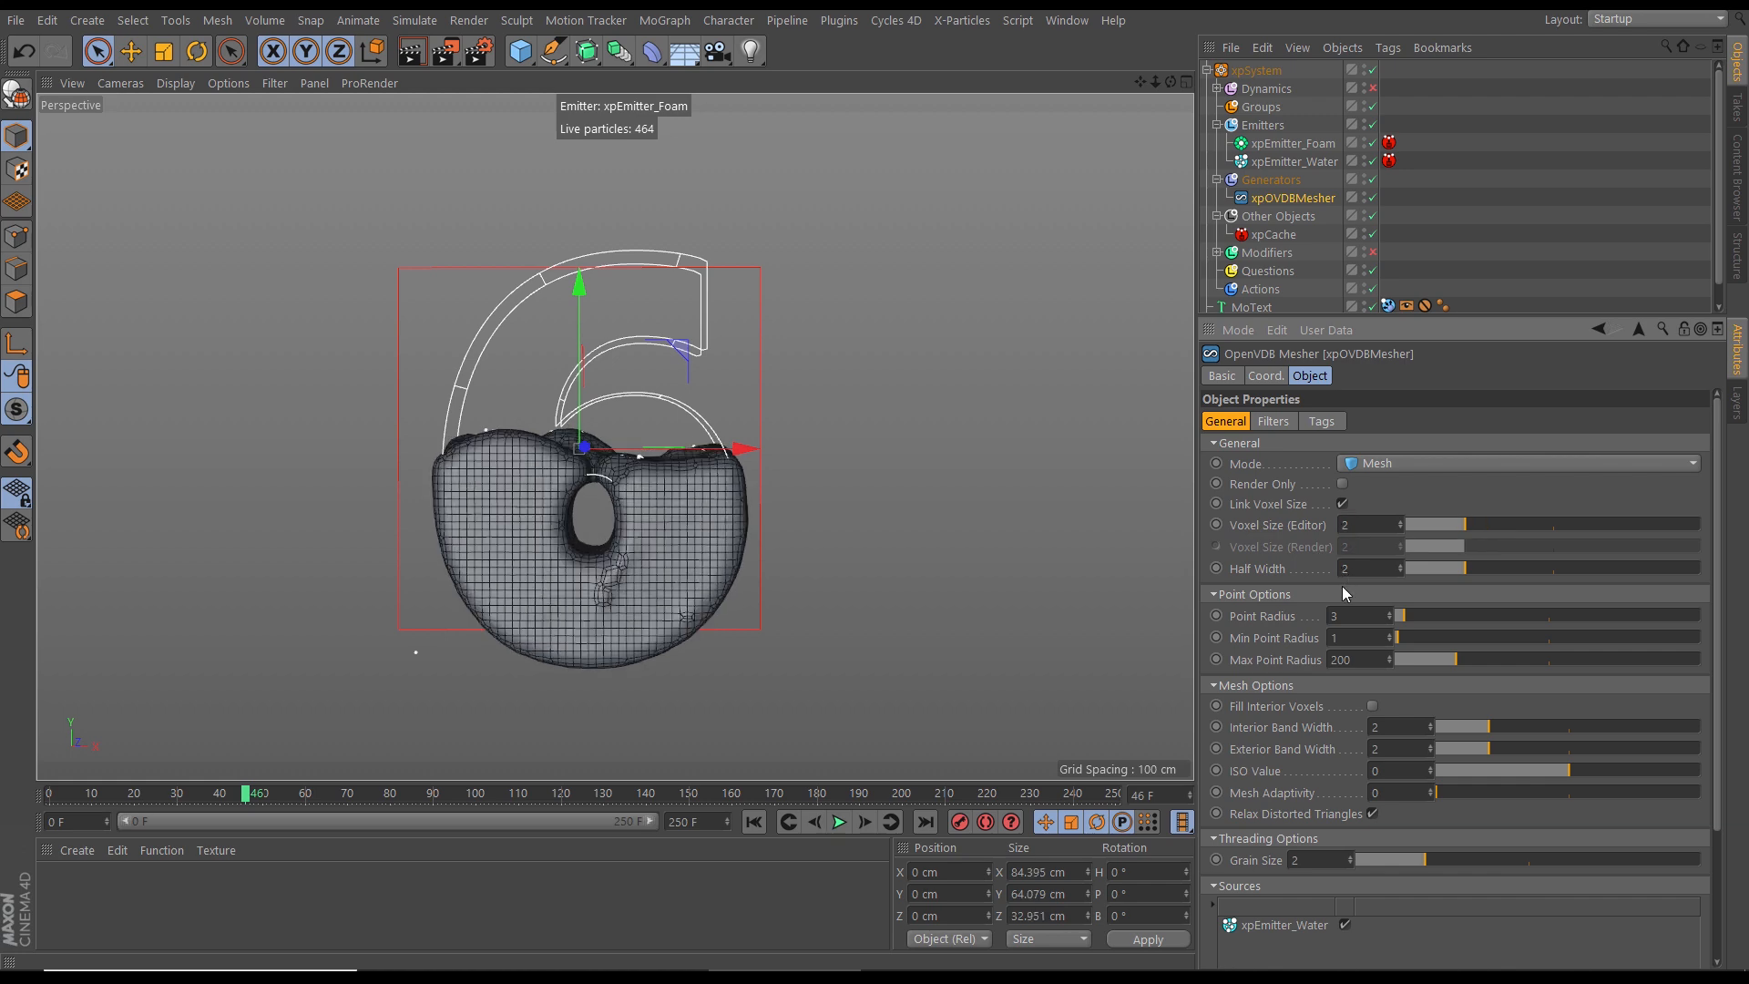
# Step: Replay the refined fluid mesh from the start of the animation to check its shape
pyautogui.keyDown('alt'); pyautogui.moveTo(683, 525); pyautogui.dragTo(603, 510); pyautogui.keyUp('alt')
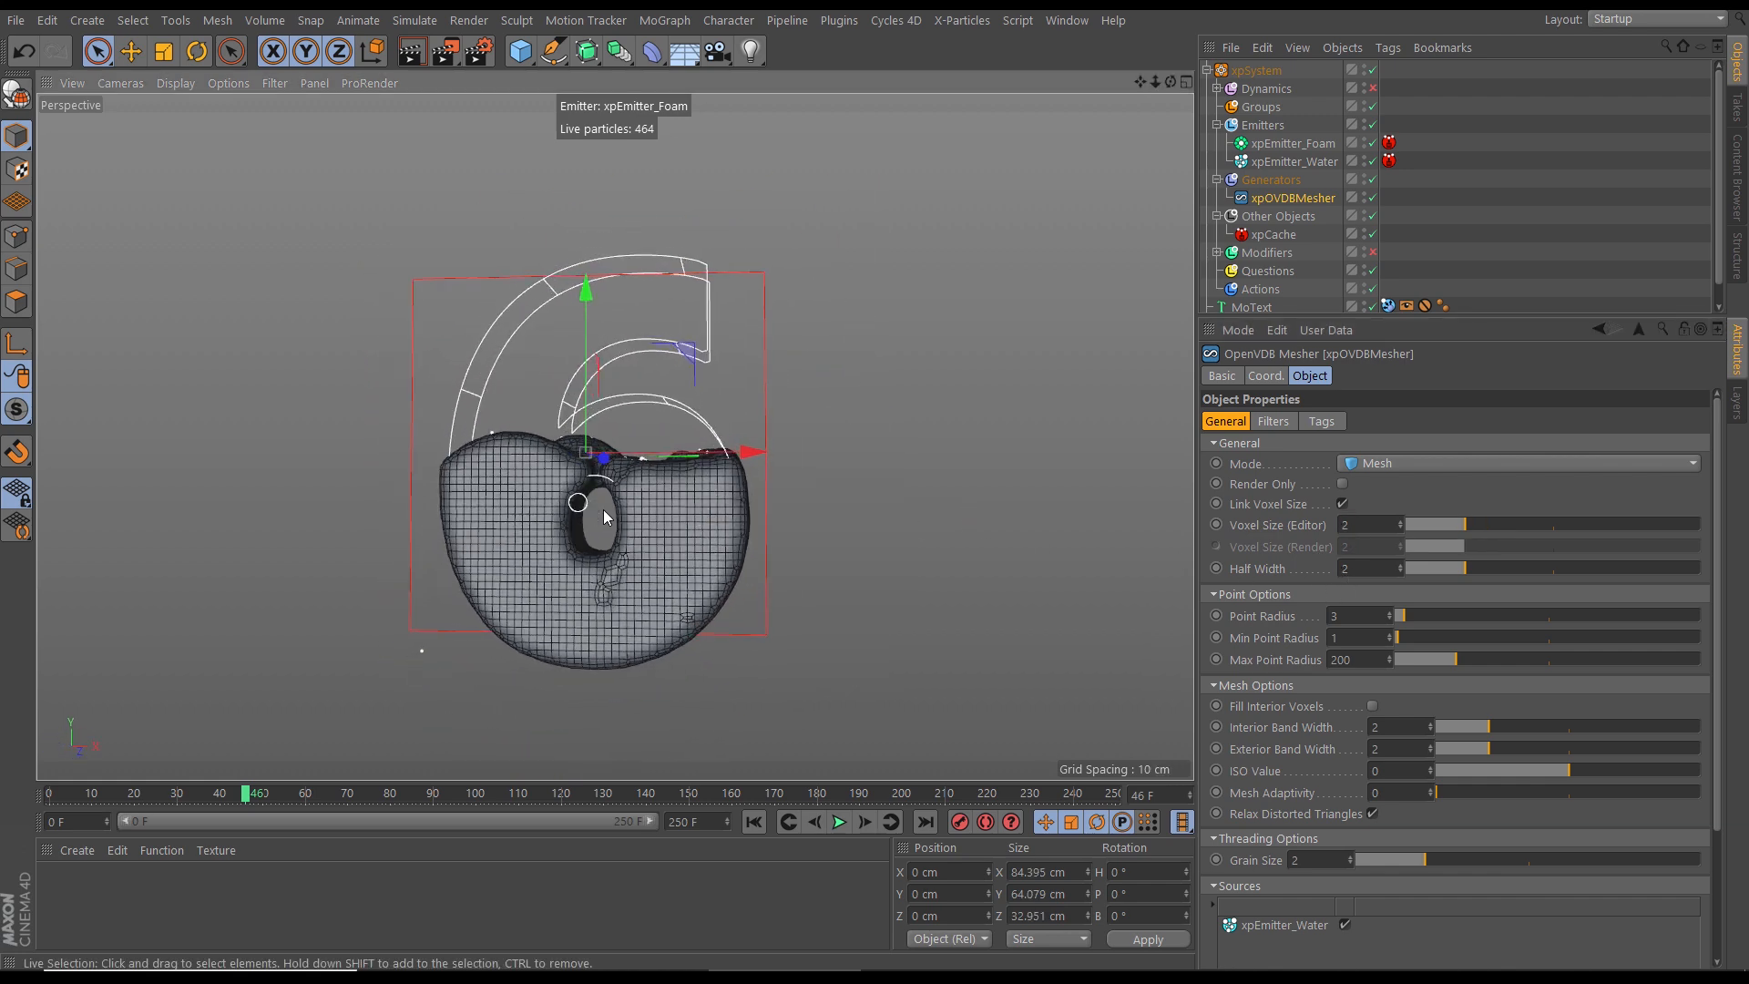
pyautogui.click(787, 823)
pyautogui.click(839, 823)
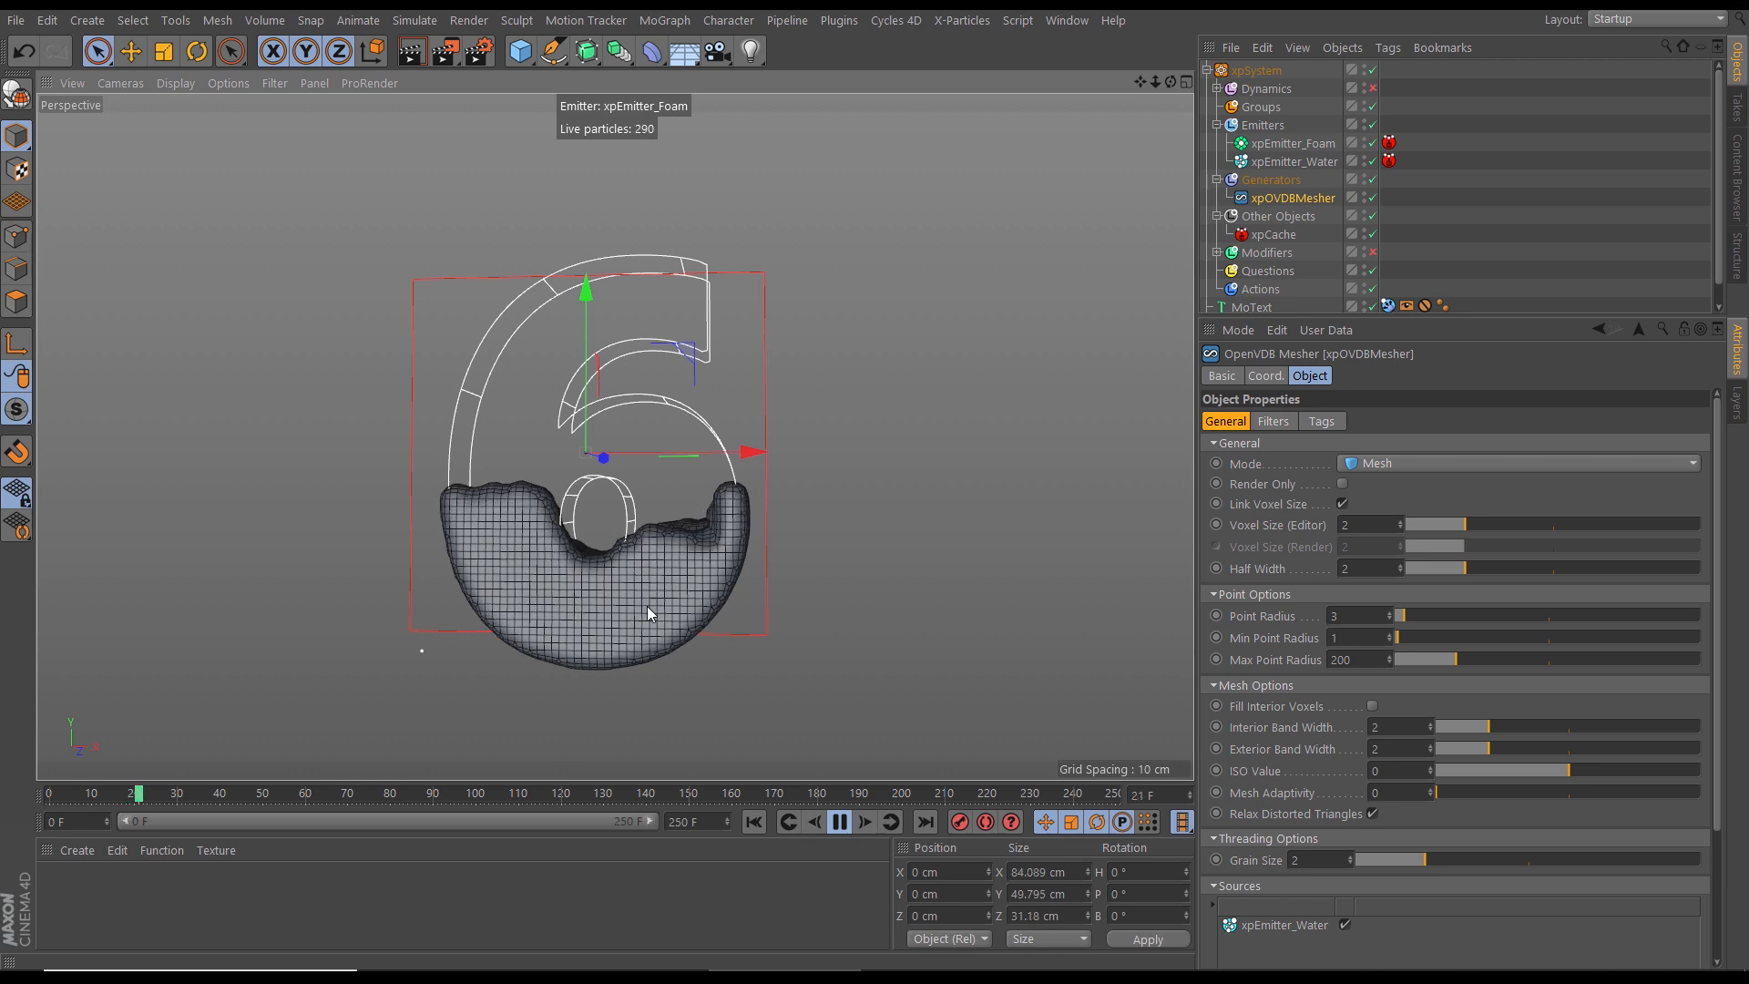
# Step: Display the viewport shaded without wireframe lines, then pause playback at frame 68 and examine the fluid mesh from several angles
pyautogui.press('n')
pyautogui.press('a')
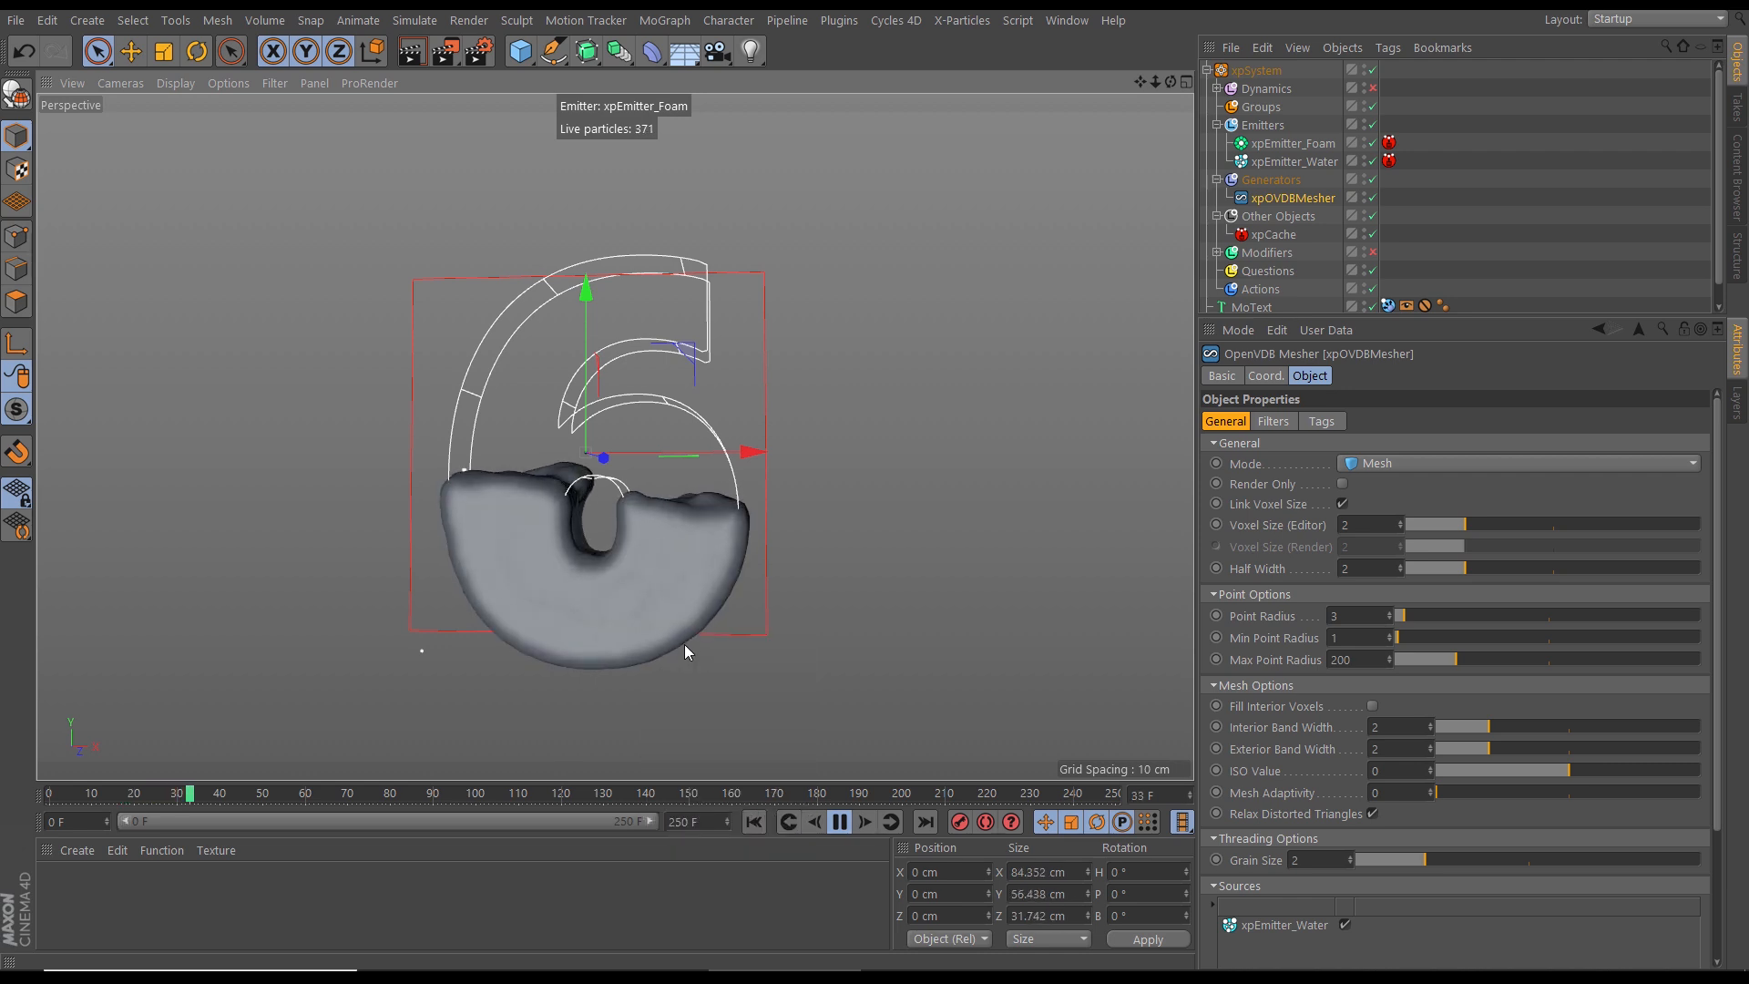
pyautogui.keyDown('alt'); pyautogui.moveTo(718, 536); pyautogui.dragTo(751, 612); pyautogui.keyUp('alt')
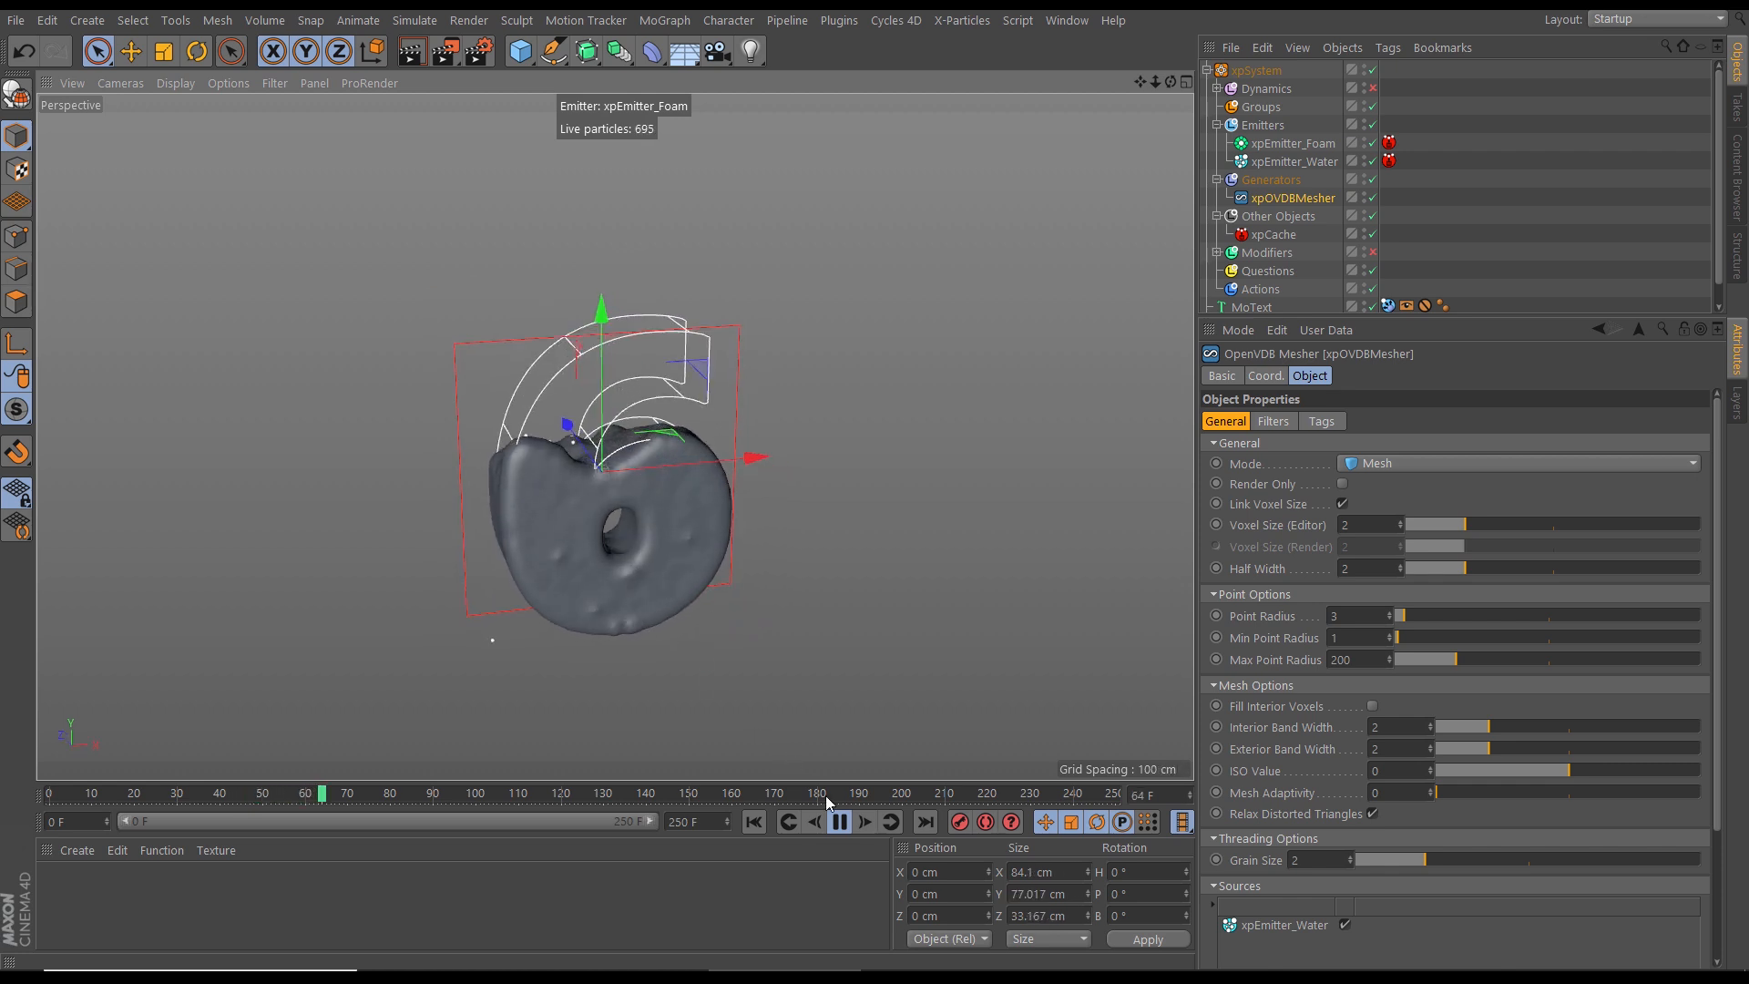
pyautogui.click(839, 822)
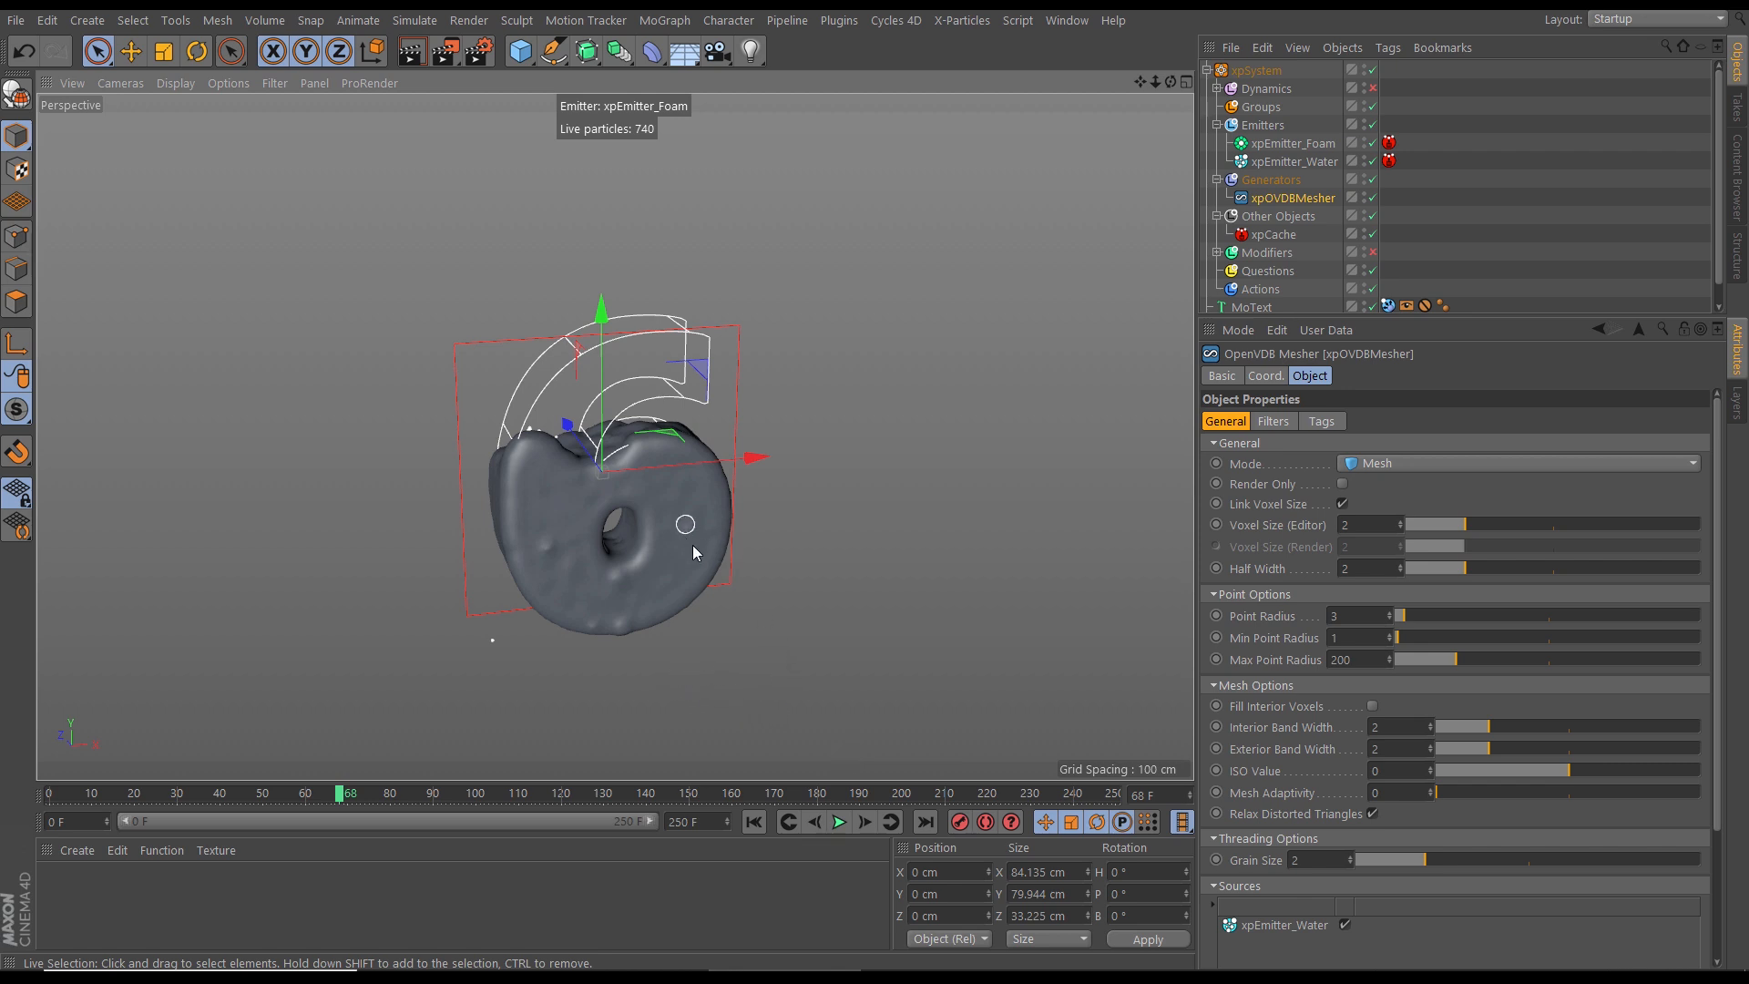
pyautogui.keyDown('alt'); pyautogui.moveTo(721, 527); pyautogui.dragTo(691, 574); pyautogui.keyUp('alt')
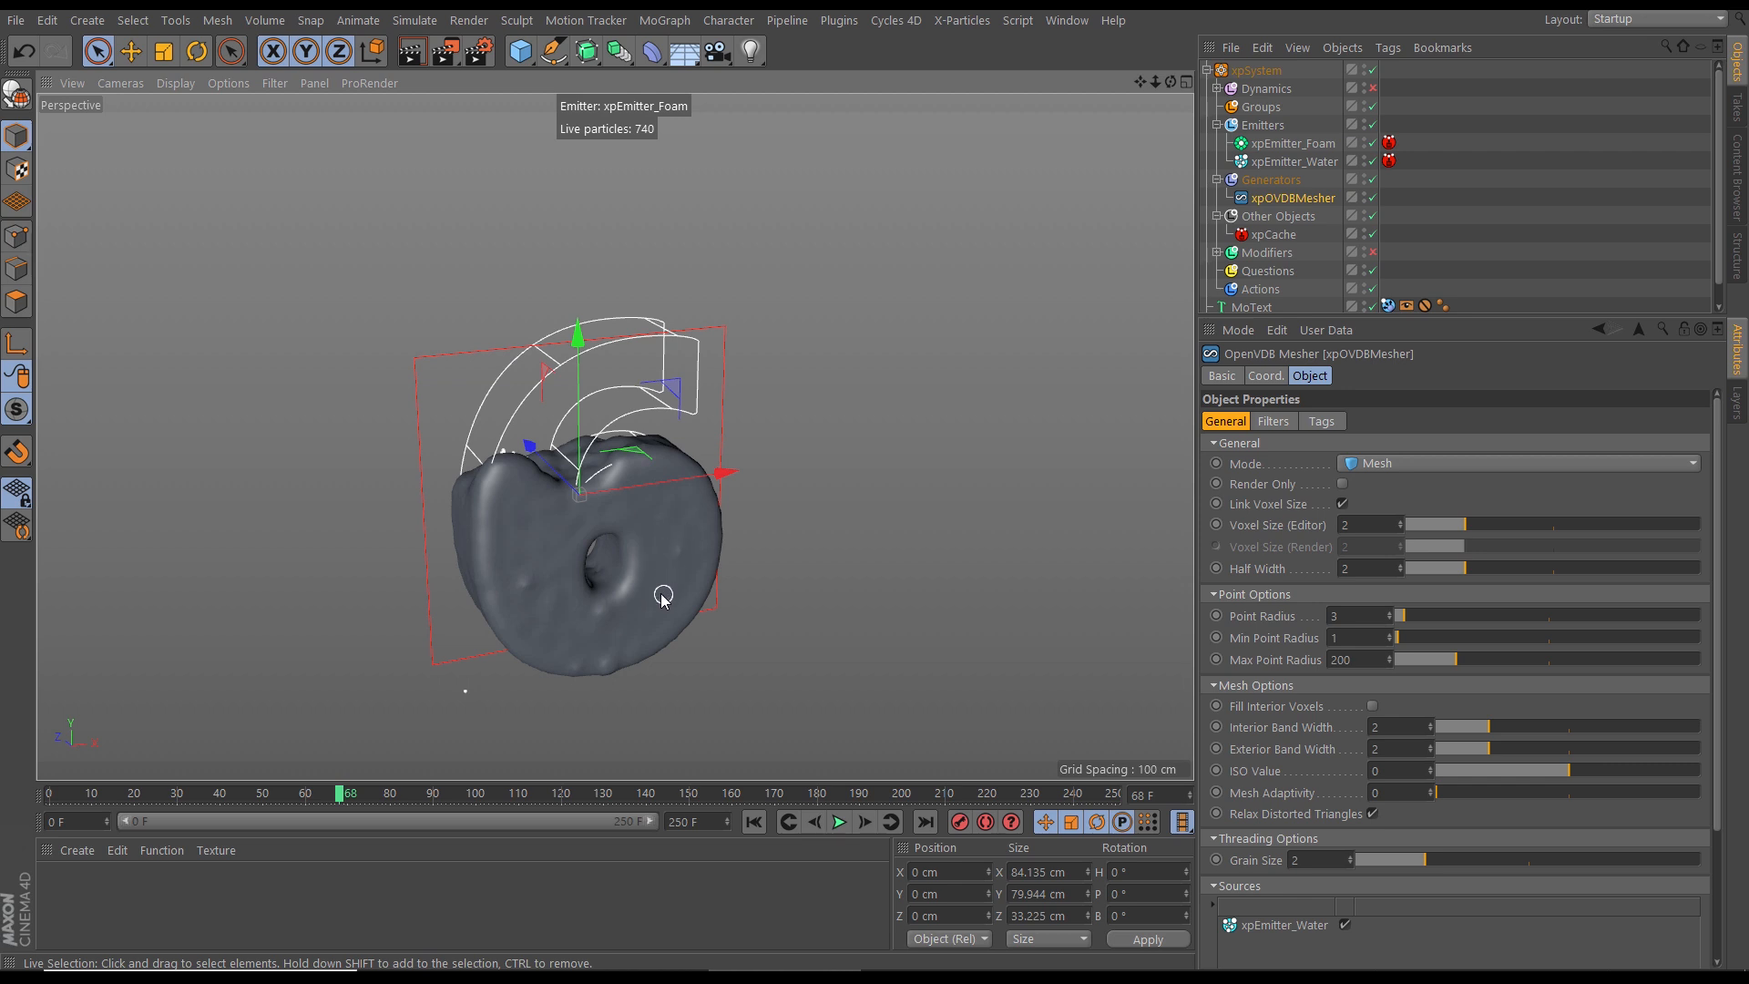
pyautogui.keyDown('alt'); pyautogui.moveTo(670, 599); pyautogui.dragTo(503, 557); pyautogui.keyUp('alt')
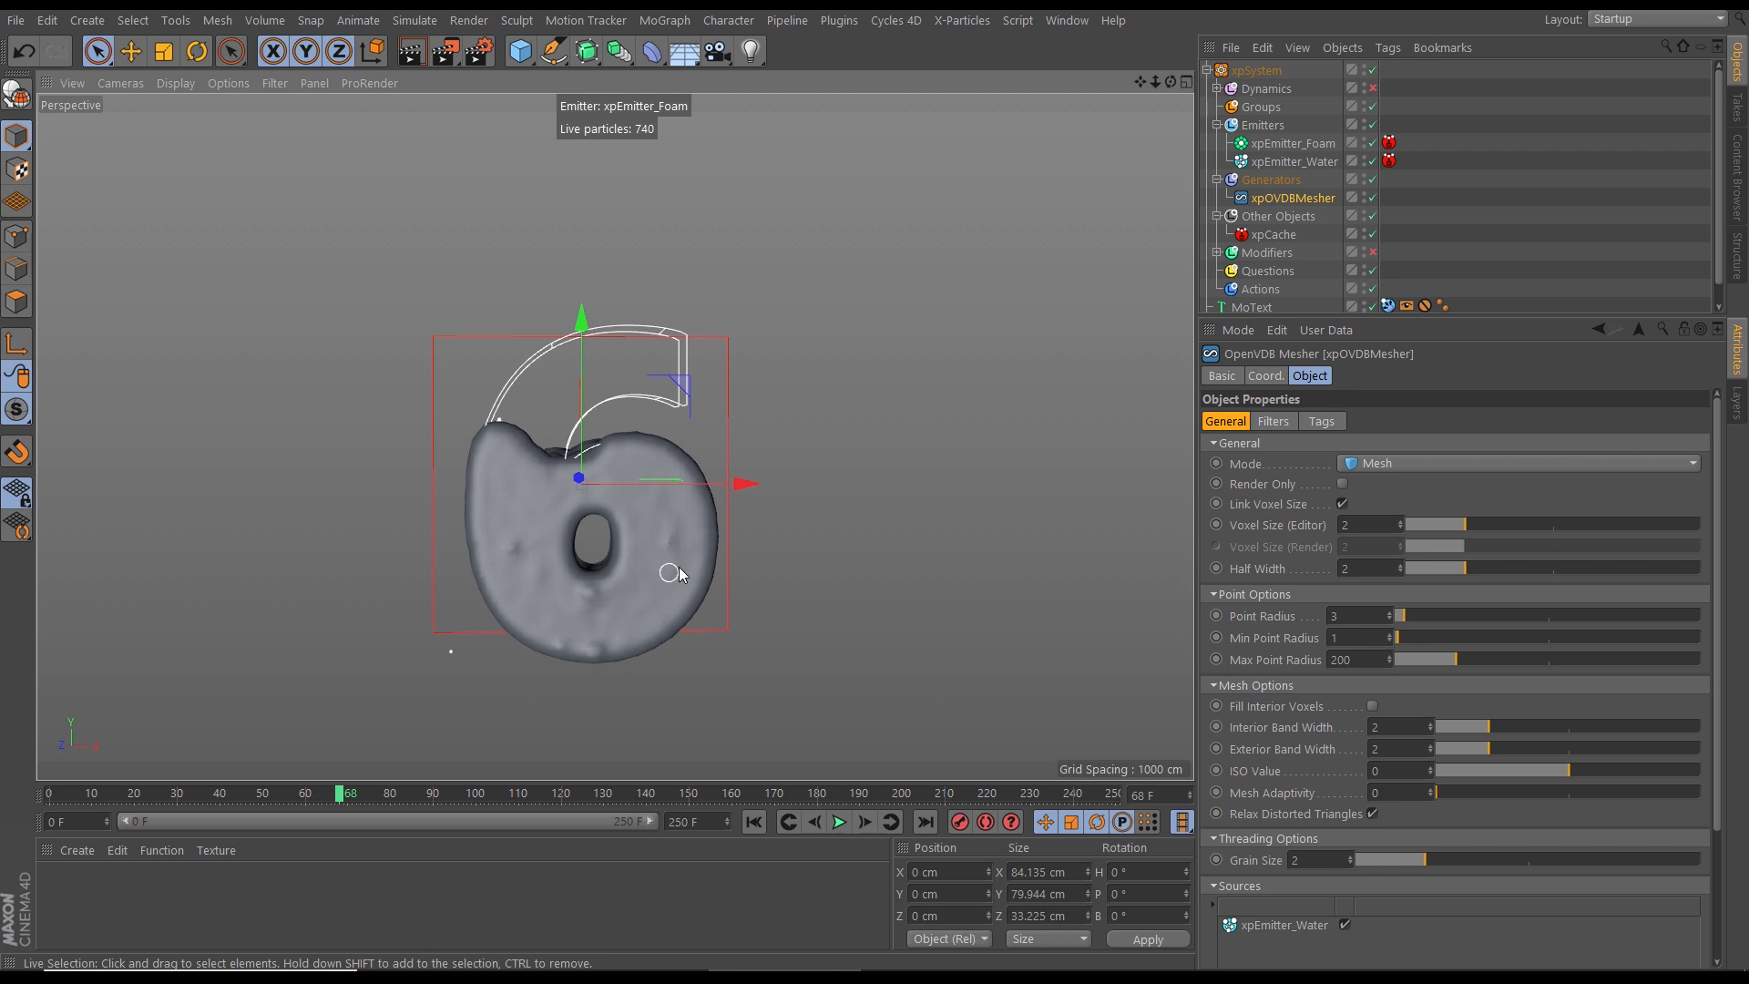
pyautogui.keyDown('alt'); pyautogui.moveTo(686, 577); pyautogui.dragTo(720, 622, button='middle'); pyautogui.keyUp('alt')
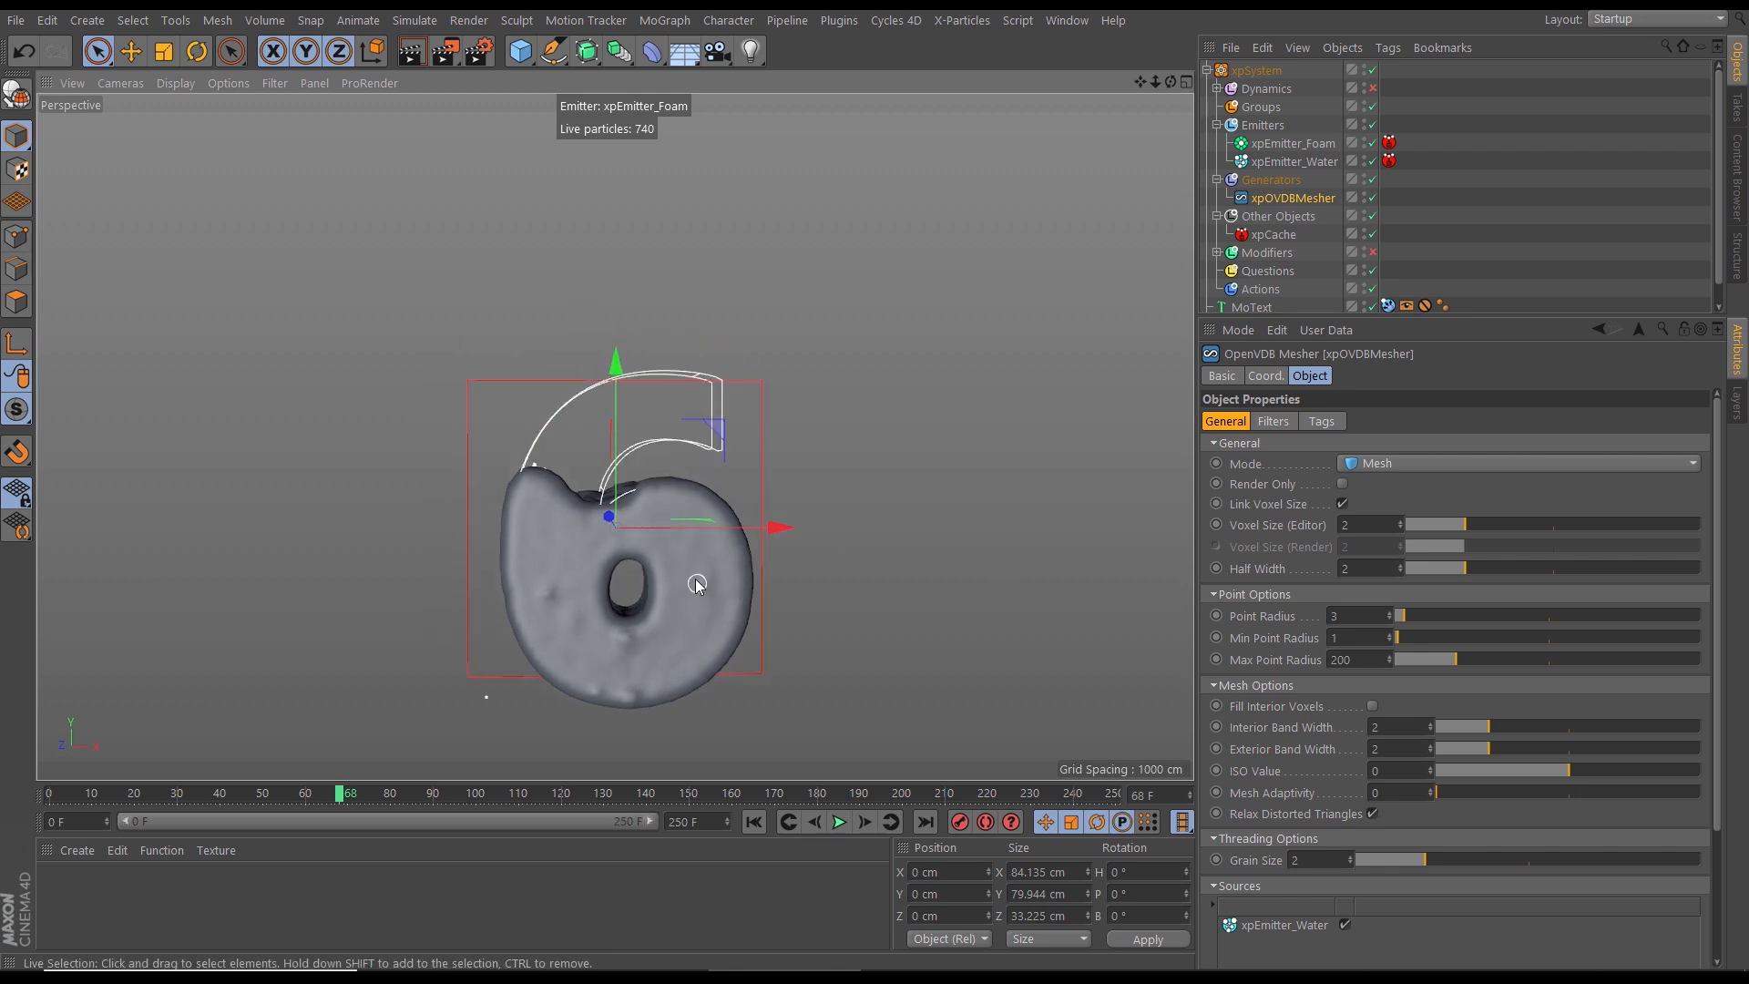
pyautogui.keyDown('alt'); pyautogui.moveTo(696, 582); pyautogui.dragTo(729, 637); pyautogui.keyUp('alt')
# Step: Replay the animation from the start, pause at frame 162 and examine the surface bumps on the filled 6
pyautogui.click(754, 822)
pyautogui.click(838, 822)
pyautogui.scroll(-3, 674, 563)
pyautogui.keyDown('alt'); pyautogui.moveTo(655, 598); pyautogui.dragTo(627, 561, button='middle'); pyautogui.keyUp('alt')
pyautogui.keyDown('alt'); pyautogui.moveTo(625, 576); pyautogui.dragTo(680, 567); pyautogui.keyUp('alt')
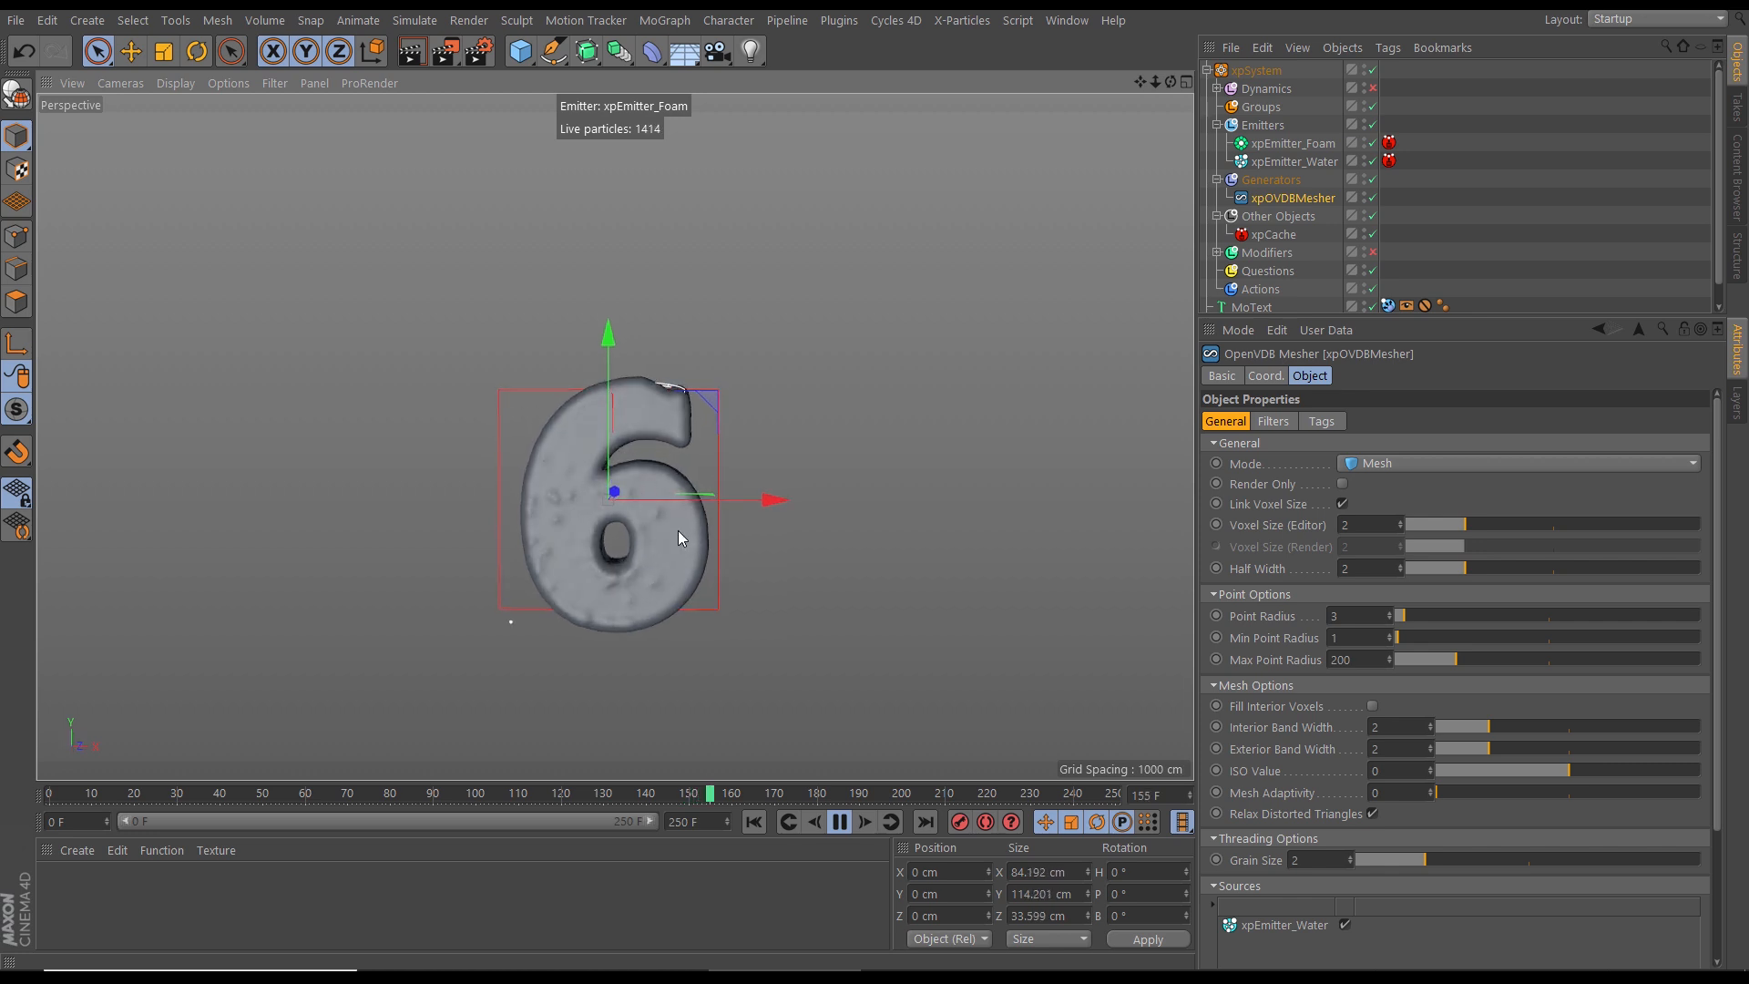
pyautogui.click(839, 822)
pyautogui.keyDown('alt'); pyautogui.moveTo(676, 551); pyautogui.dragTo(639, 521); pyautogui.keyUp('alt')
pyautogui.scroll(4, 686, 507)
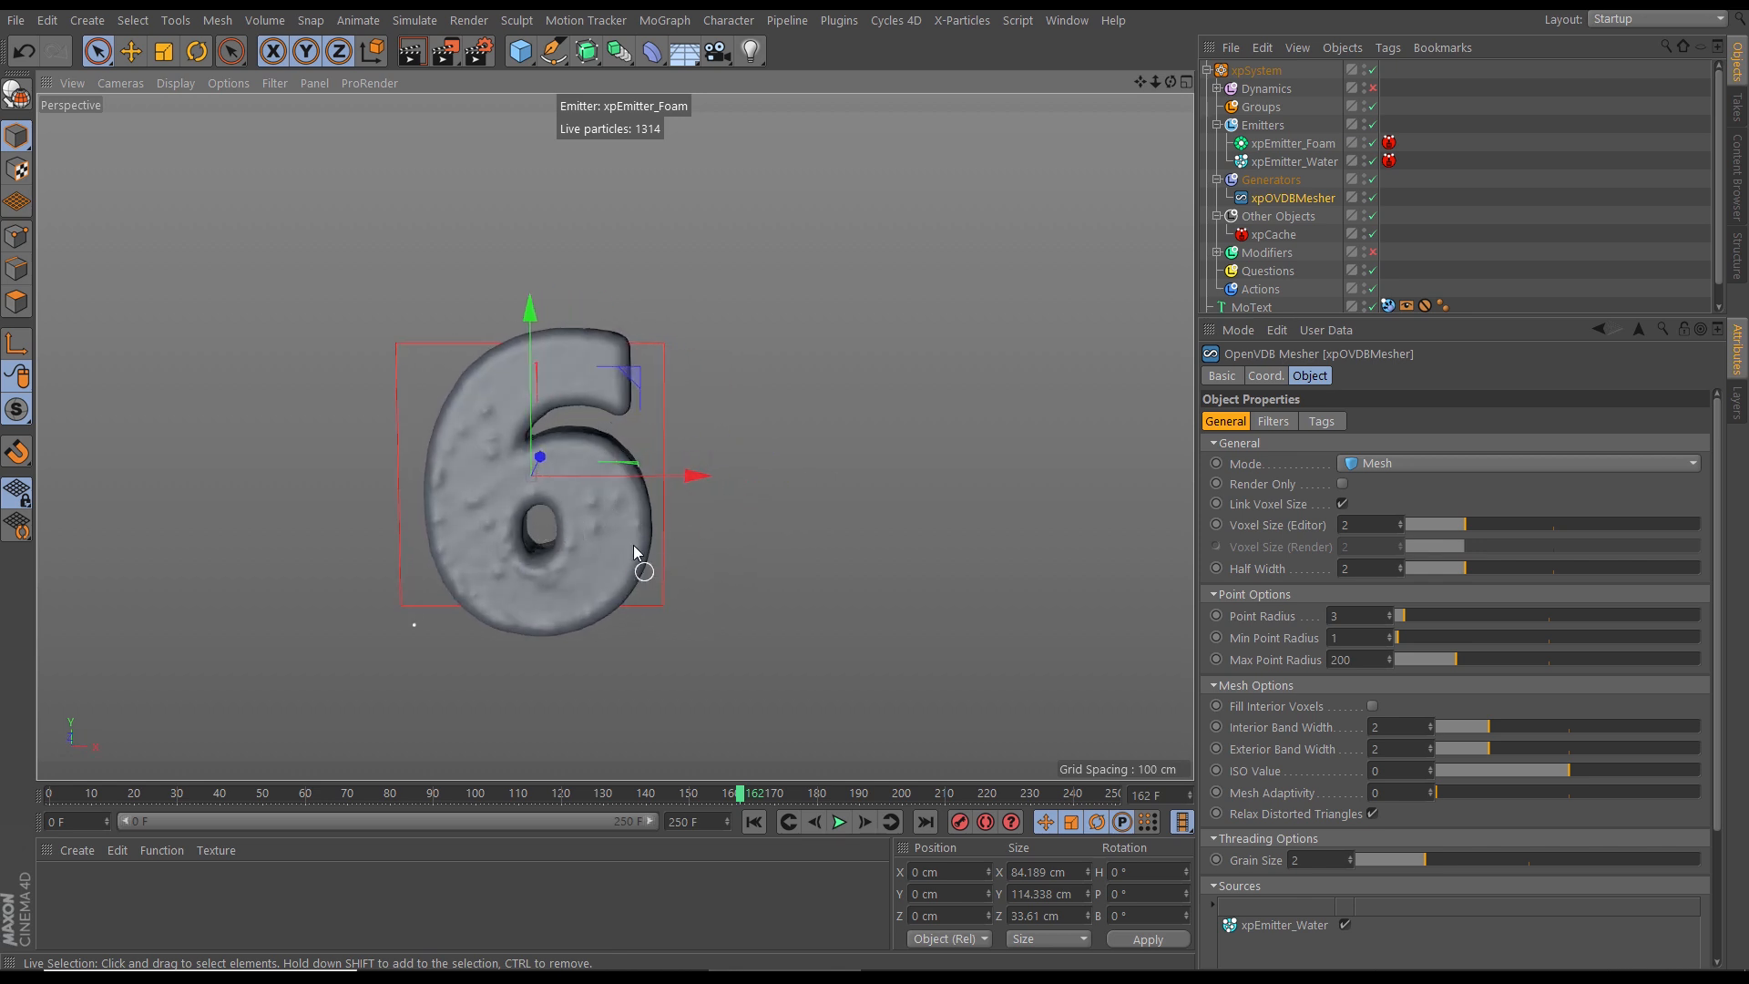
pyautogui.keyDown('alt'); pyautogui.moveTo(596, 509); pyautogui.dragTo(557, 492); pyautogui.keyUp('alt')
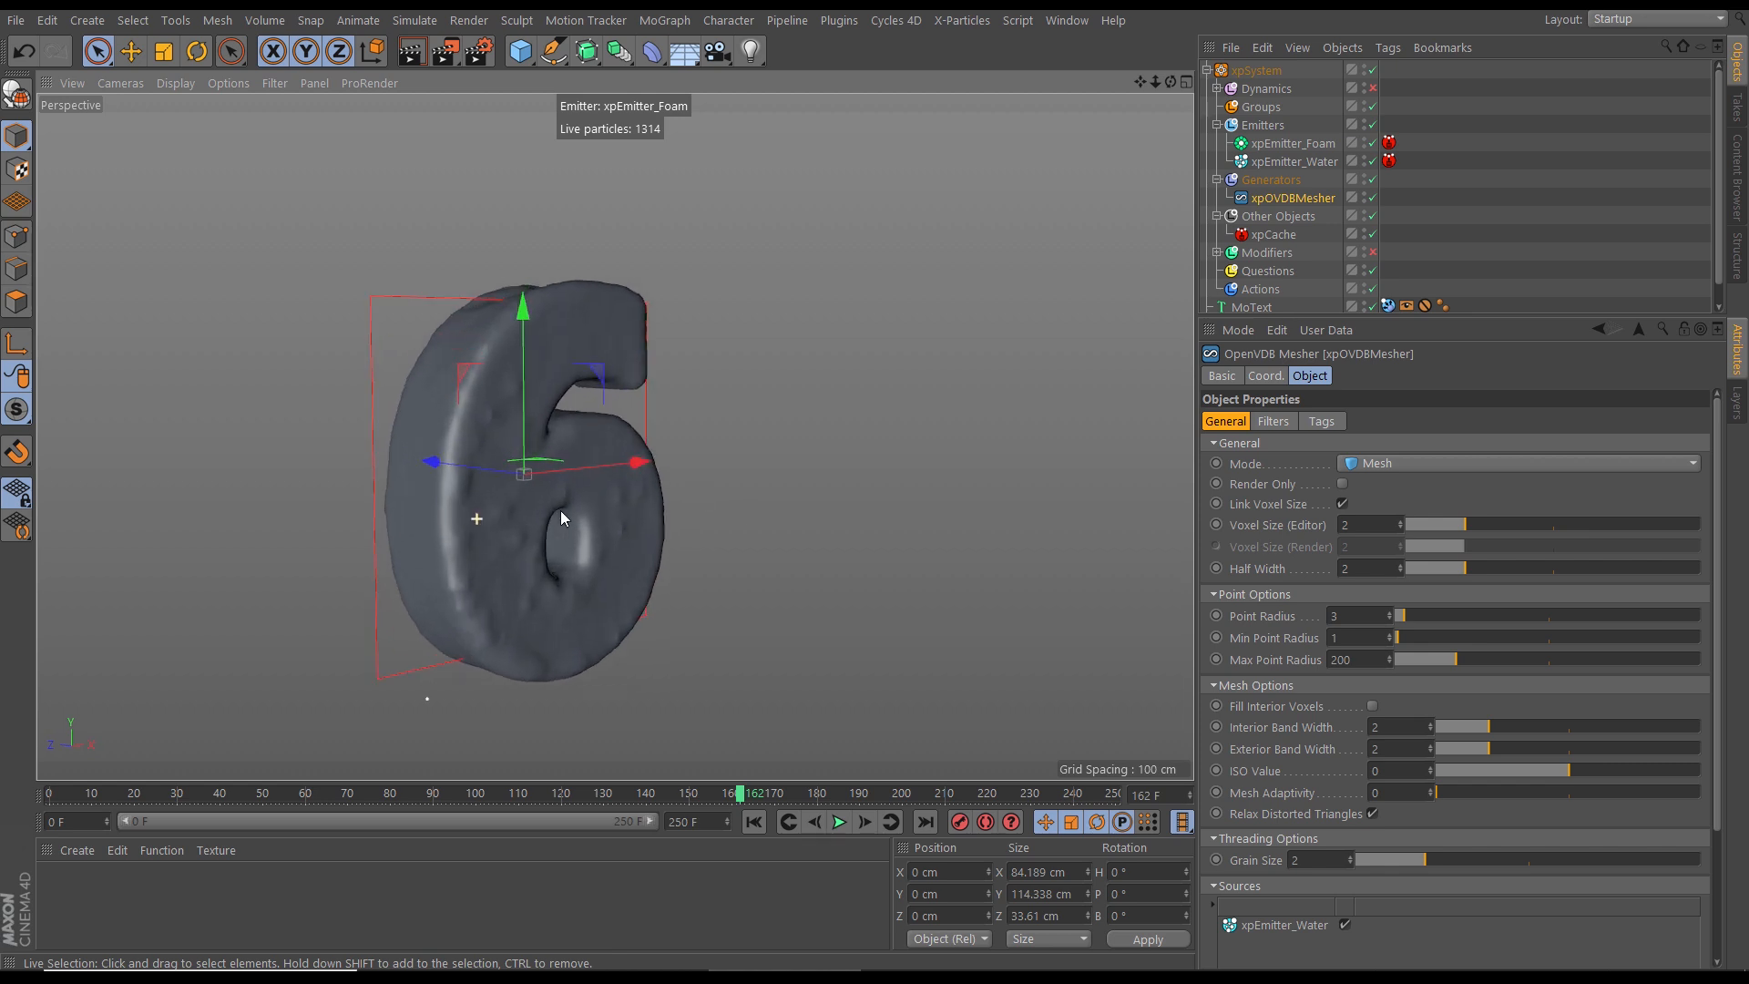
pyautogui.scroll(5, 557, 510)
pyautogui.scroll(-5, 738, 501)
pyautogui.keyDown('alt'); pyautogui.moveTo(709, 514); pyautogui.dragTo(569, 486); pyautogui.keyUp('alt')
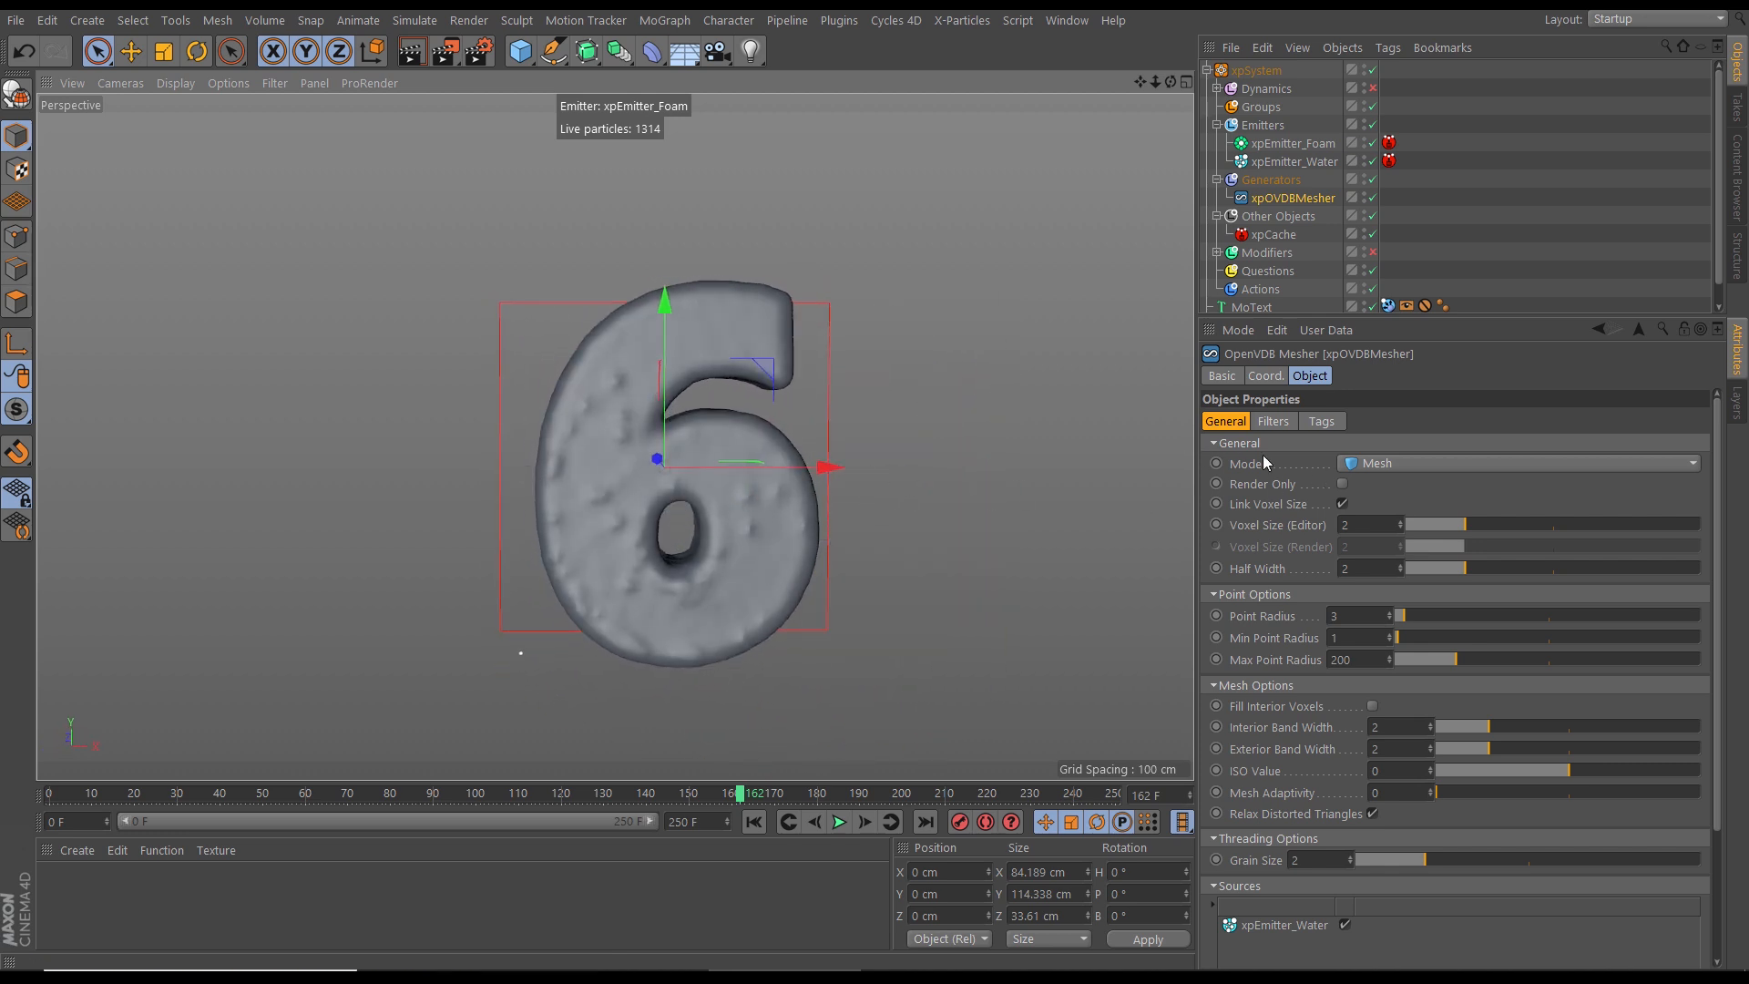
# Step: Turn on Use Filters for the xpOVDBMesher and delete its Median filter
pyautogui.click(1275, 422)
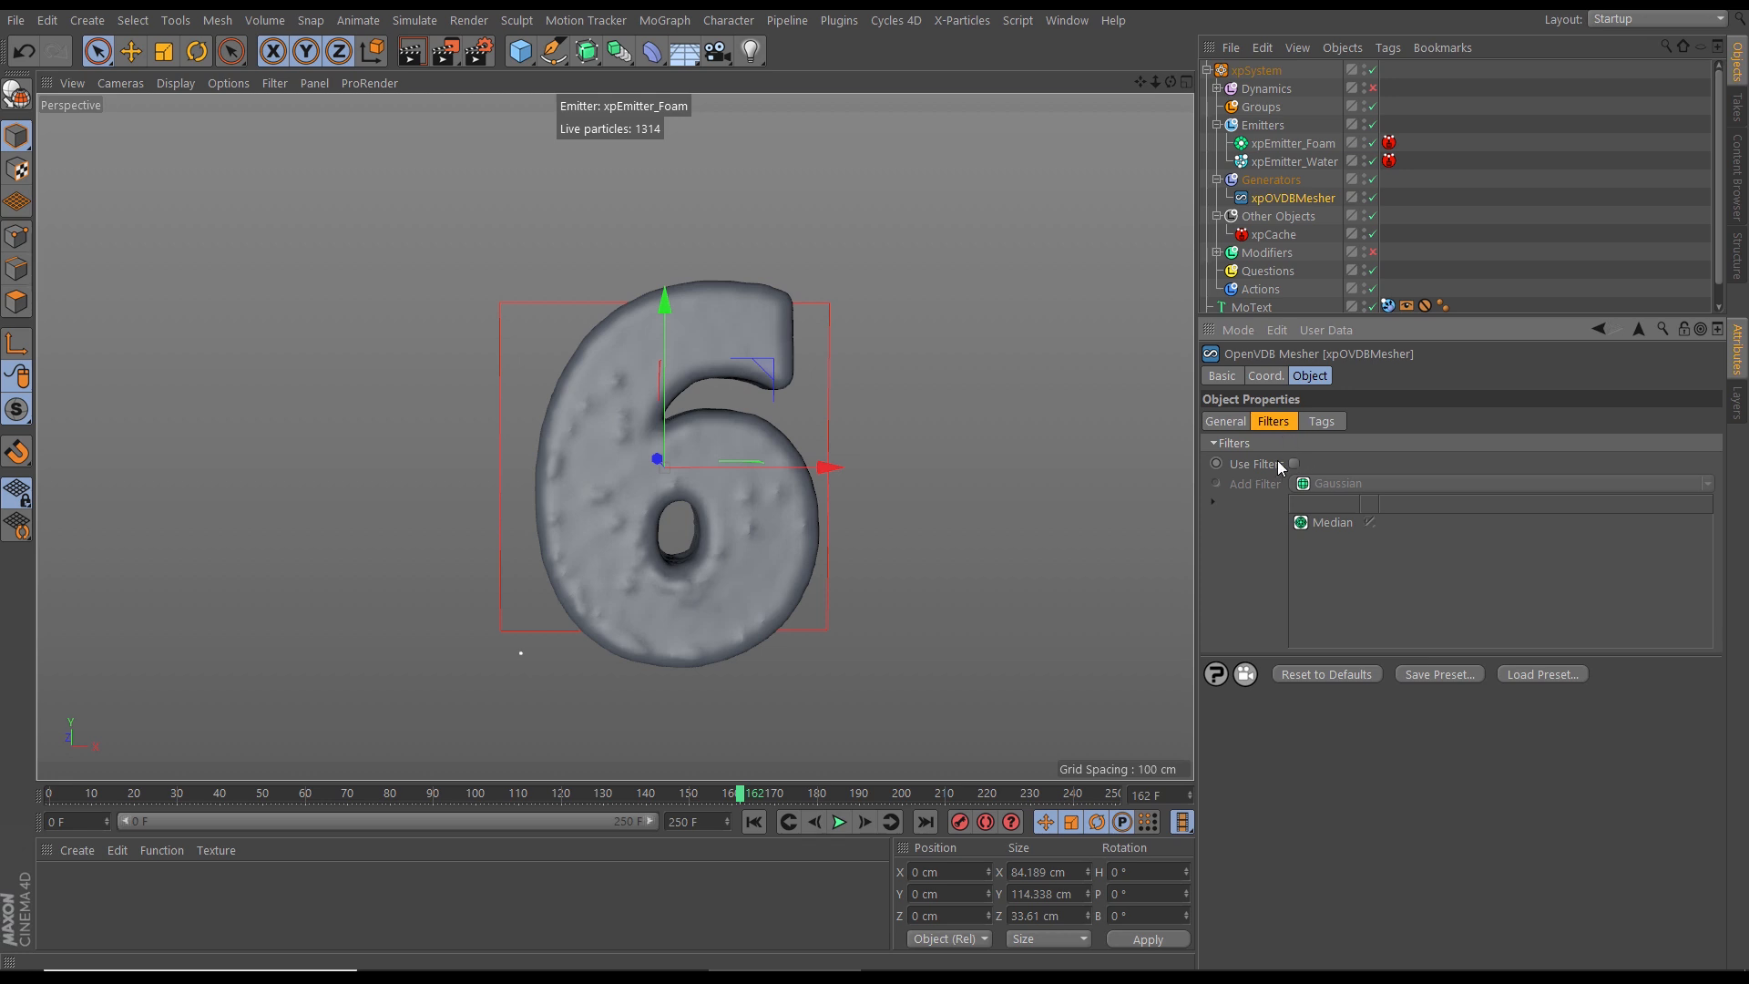
pyautogui.click(1295, 465)
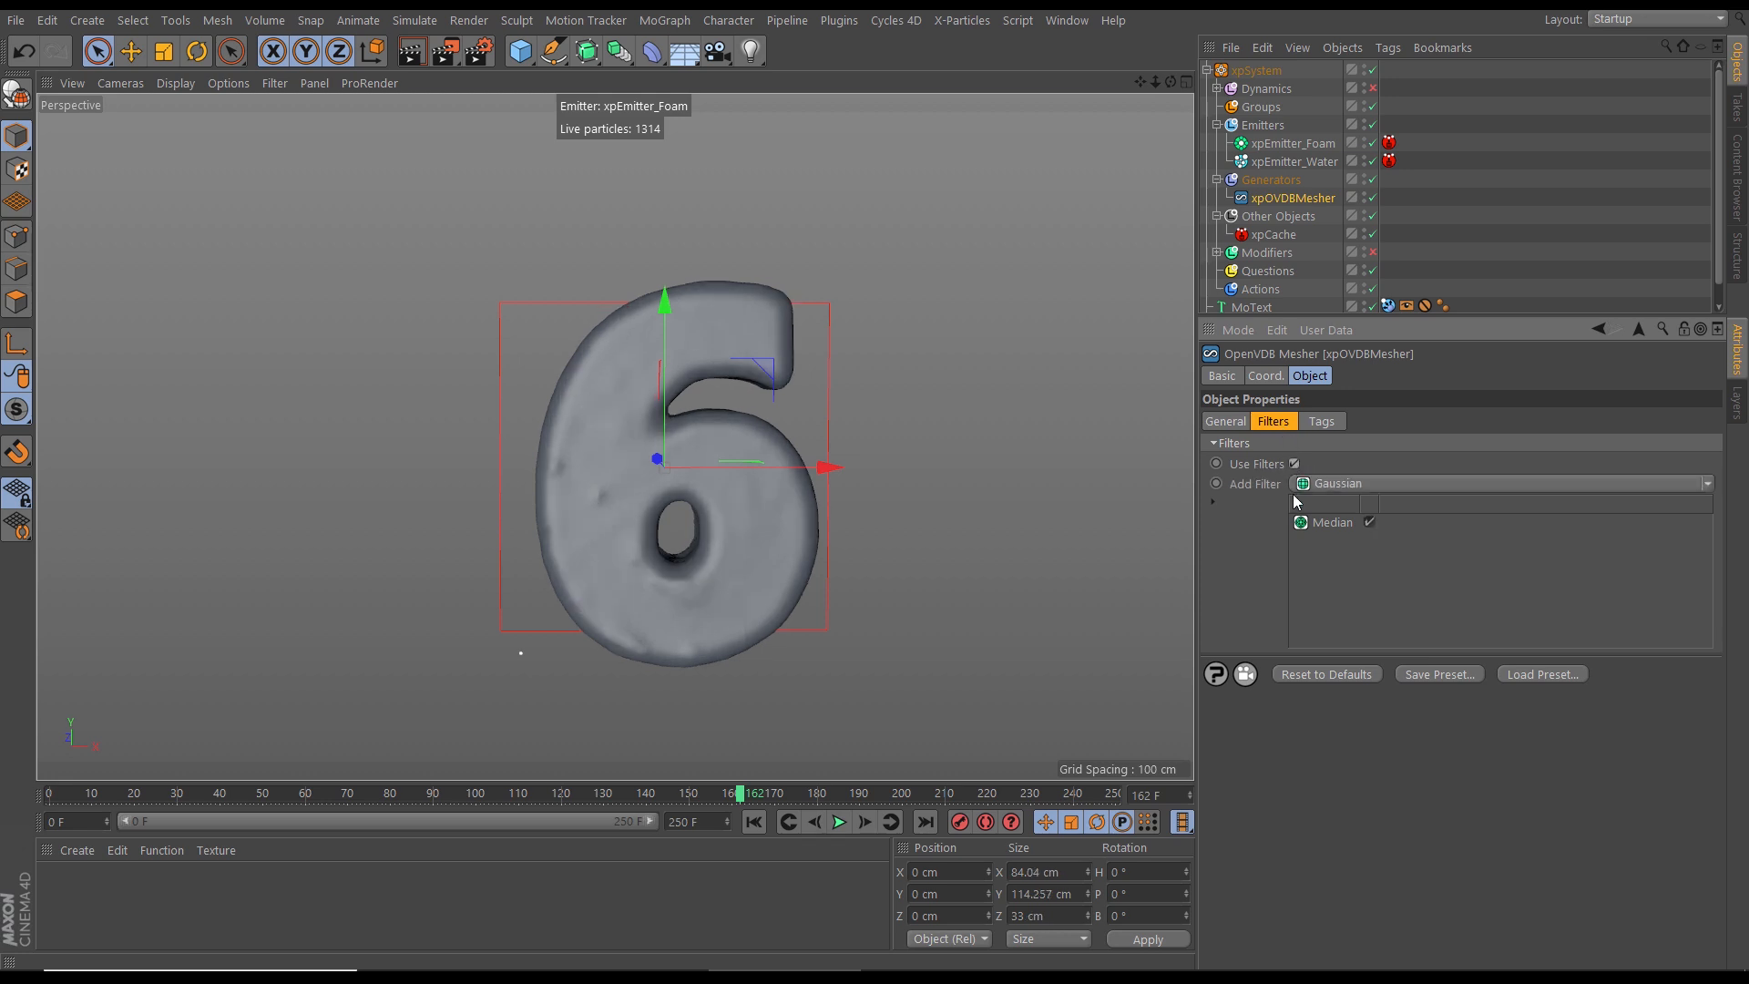
pyautogui.click(1370, 521)
pyautogui.click(1370, 521)
pyautogui.click(1338, 520)
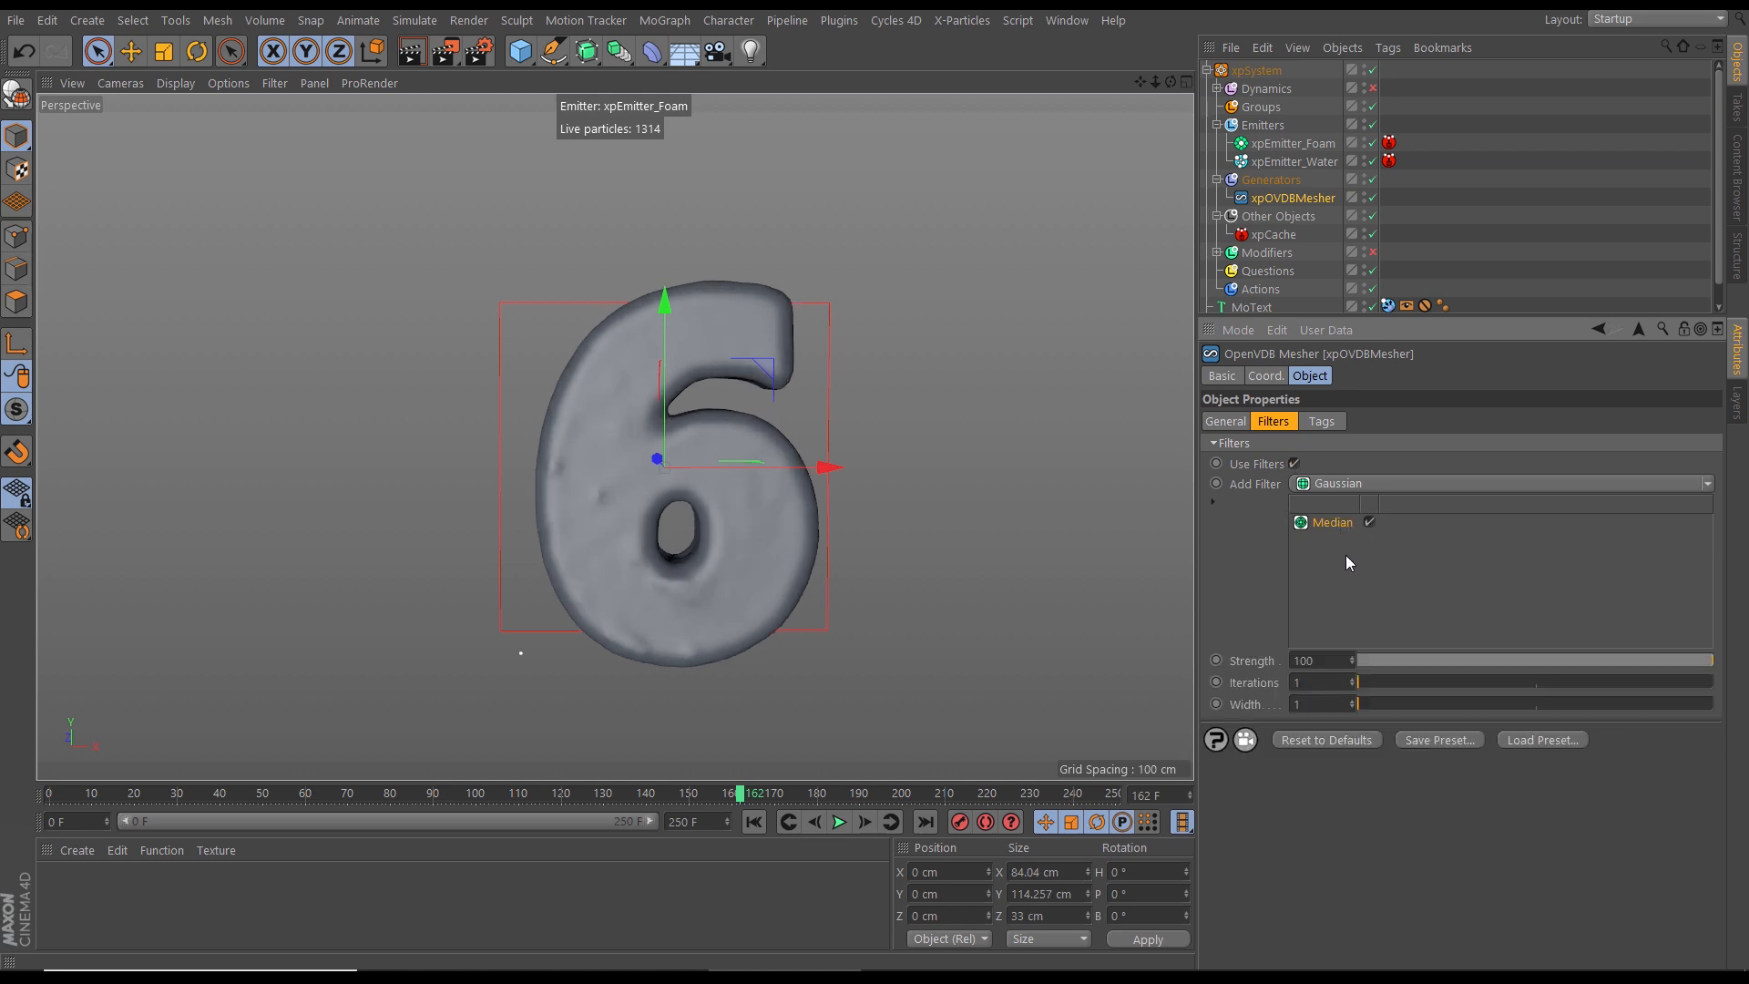
pyautogui.press('Delete')
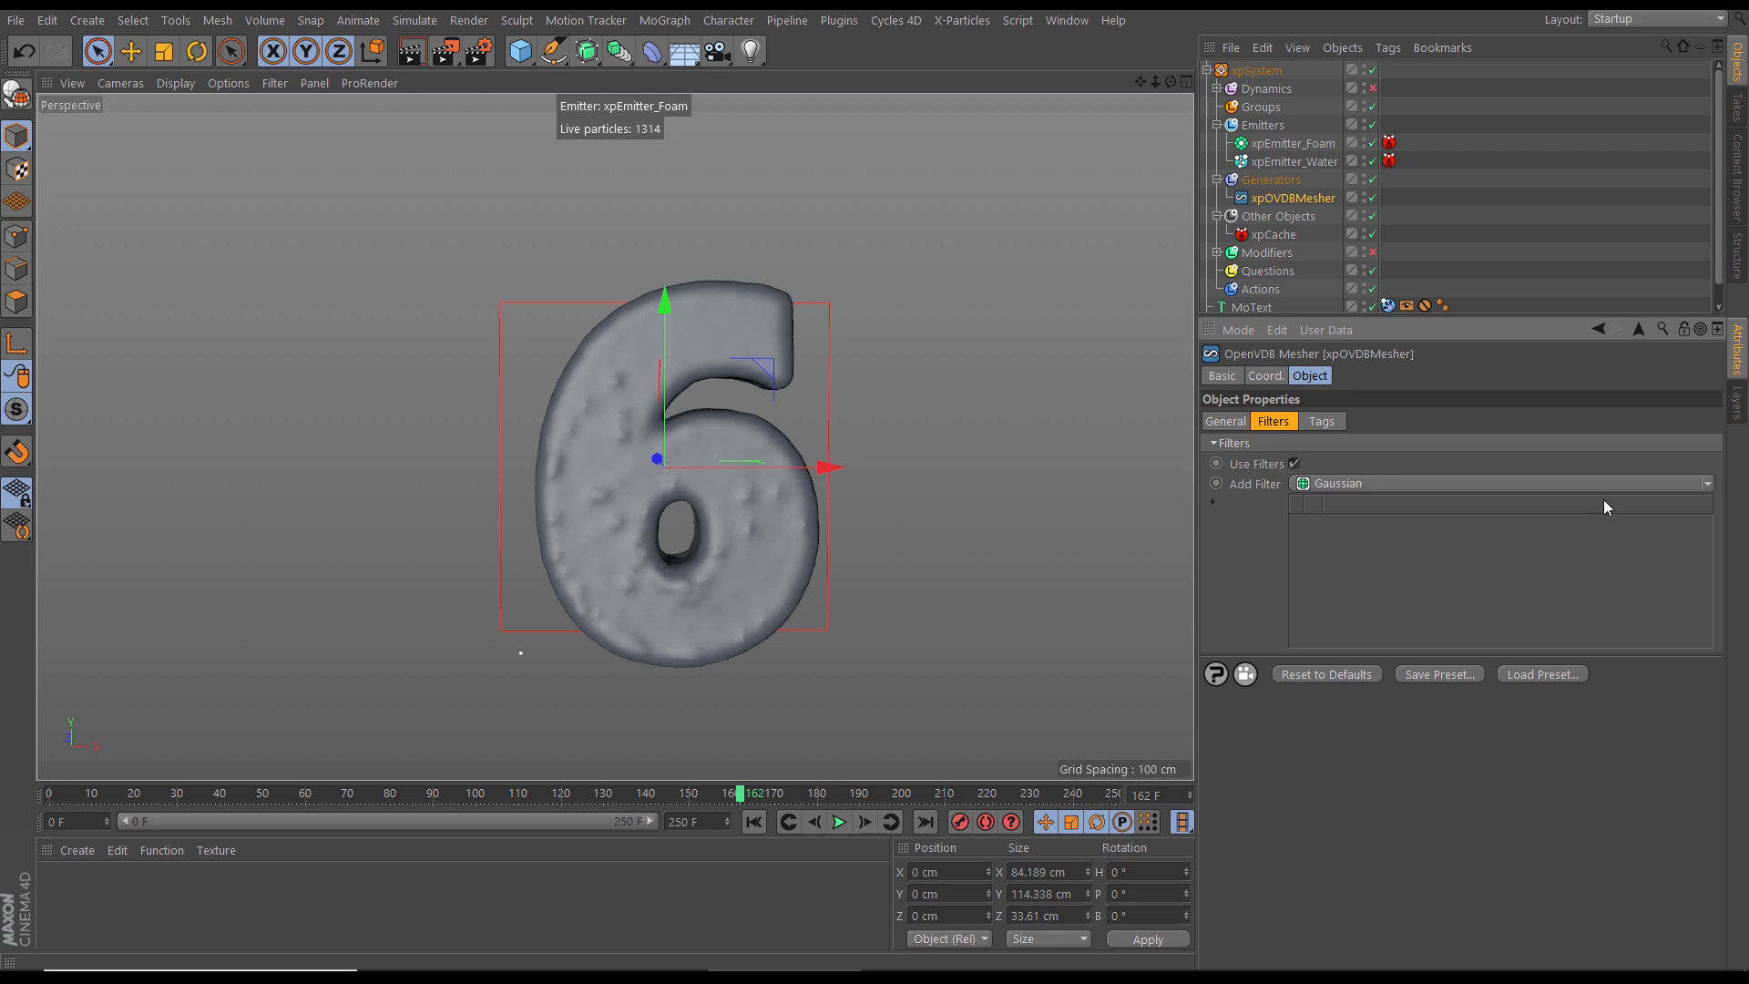
# Step: Add a Gaussian filter to the xpOVDBMesher and check the smoothed 6
pyautogui.click(1710, 489)
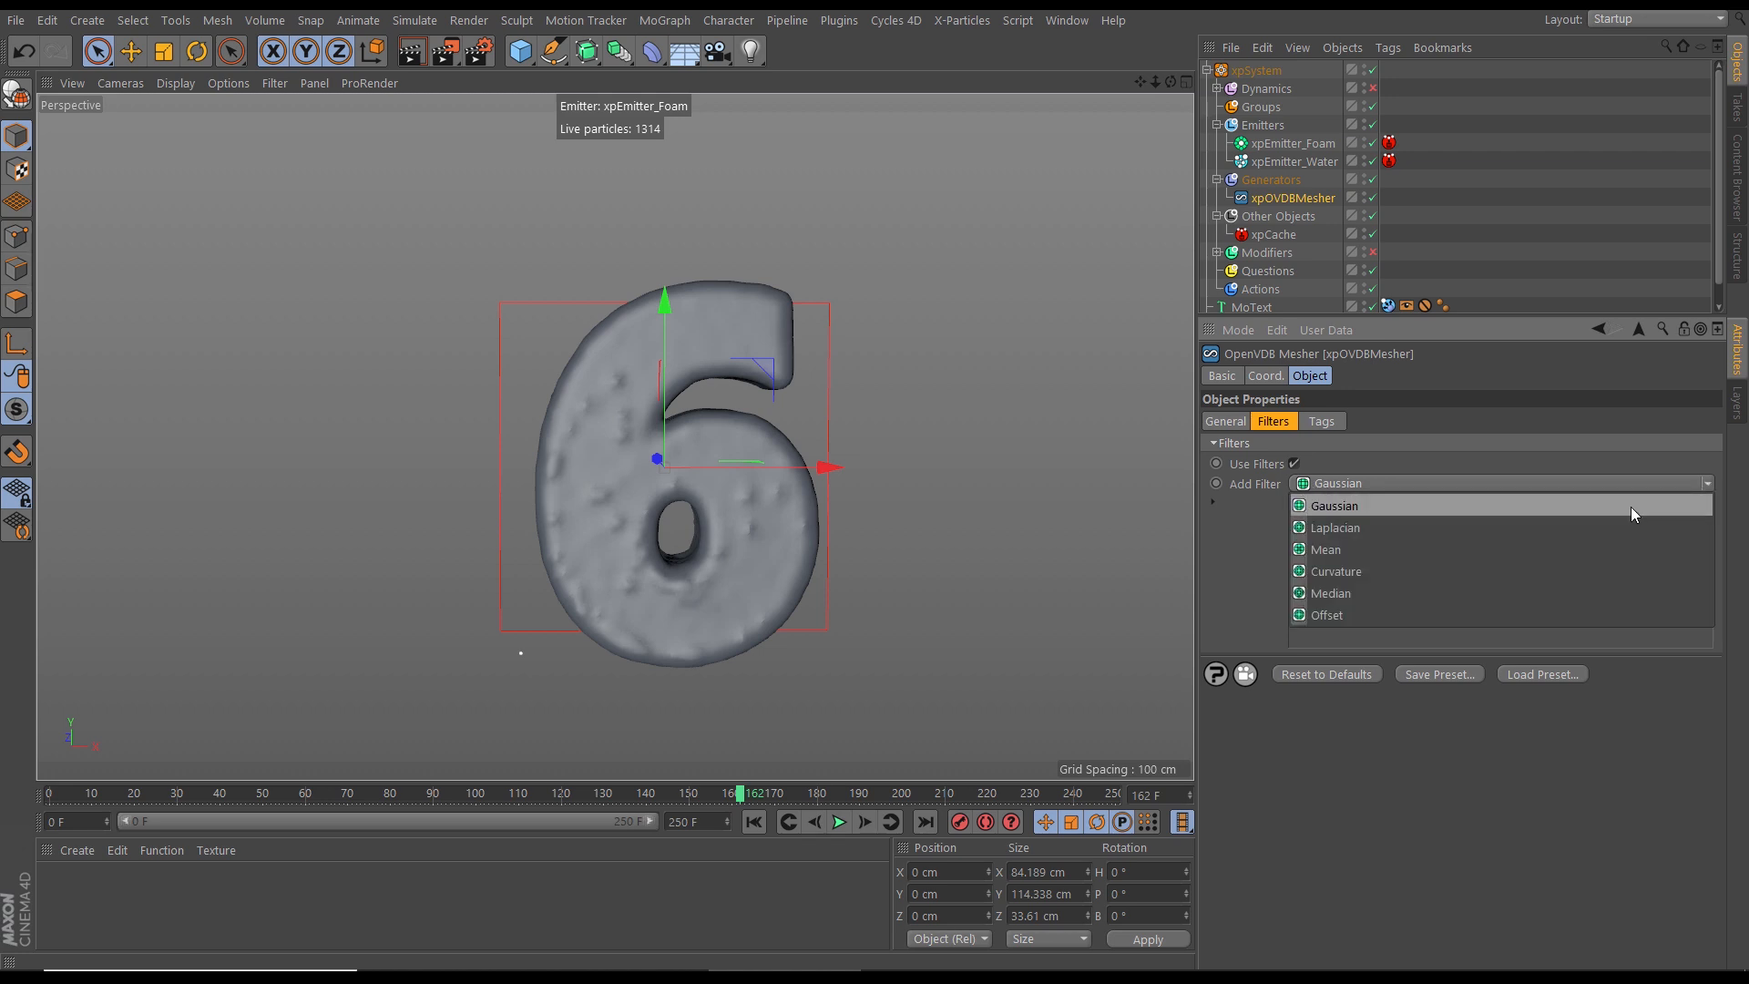
pyautogui.click(1606, 461)
pyautogui.click(1304, 485)
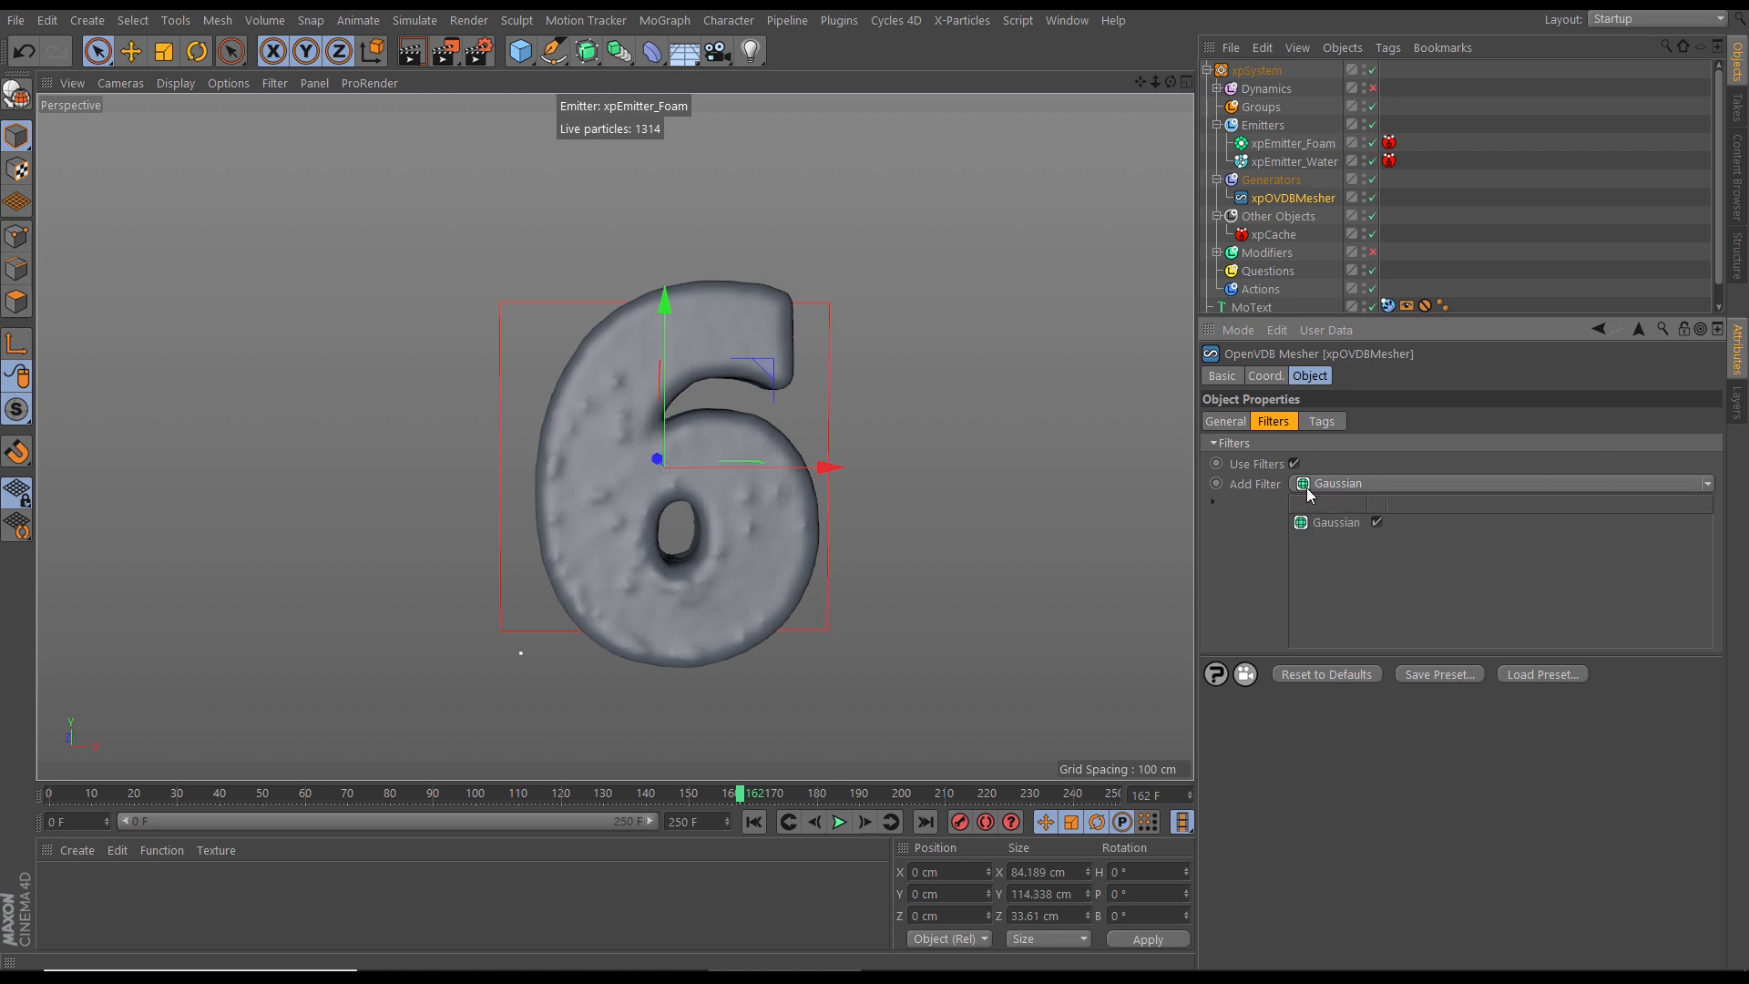
pyautogui.keyDown('alt'); pyautogui.moveTo(736, 512); pyautogui.dragTo(697, 503); pyautogui.keyUp('alt')
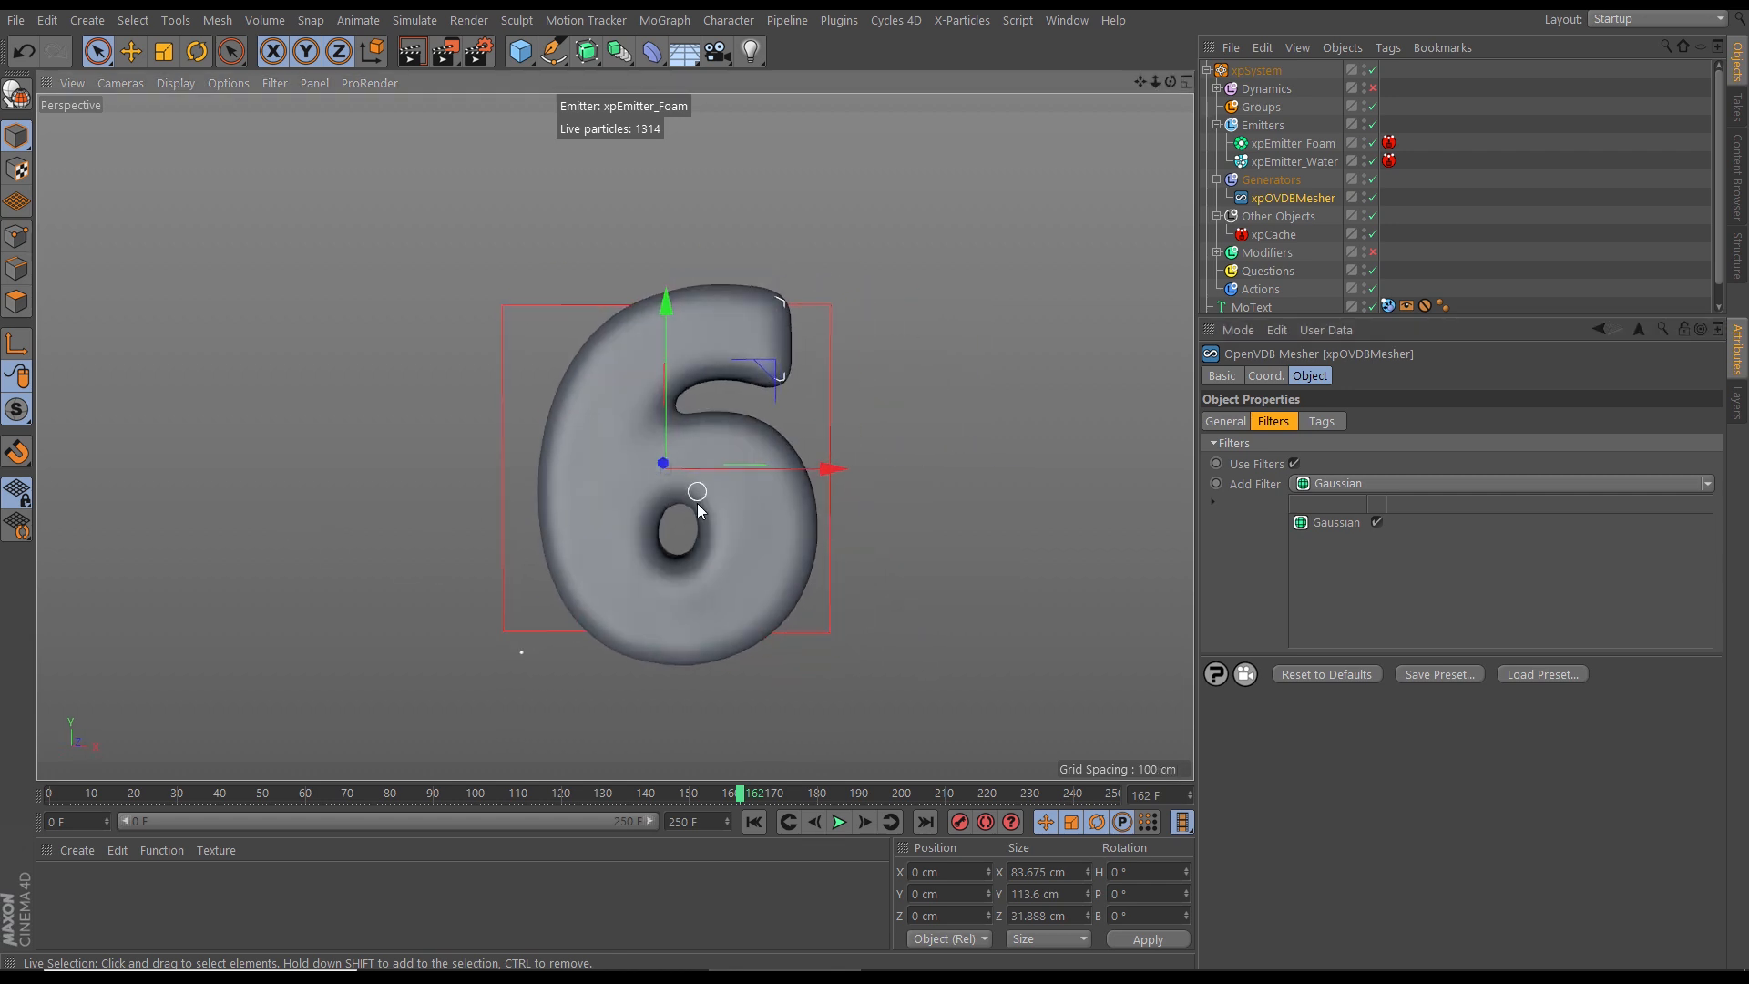
# Step: Replay the filtered mesh from the start, pause at frame 54 and display wireframe lines over the shaded surface
pyautogui.click(754, 821)
pyautogui.click(839, 821)
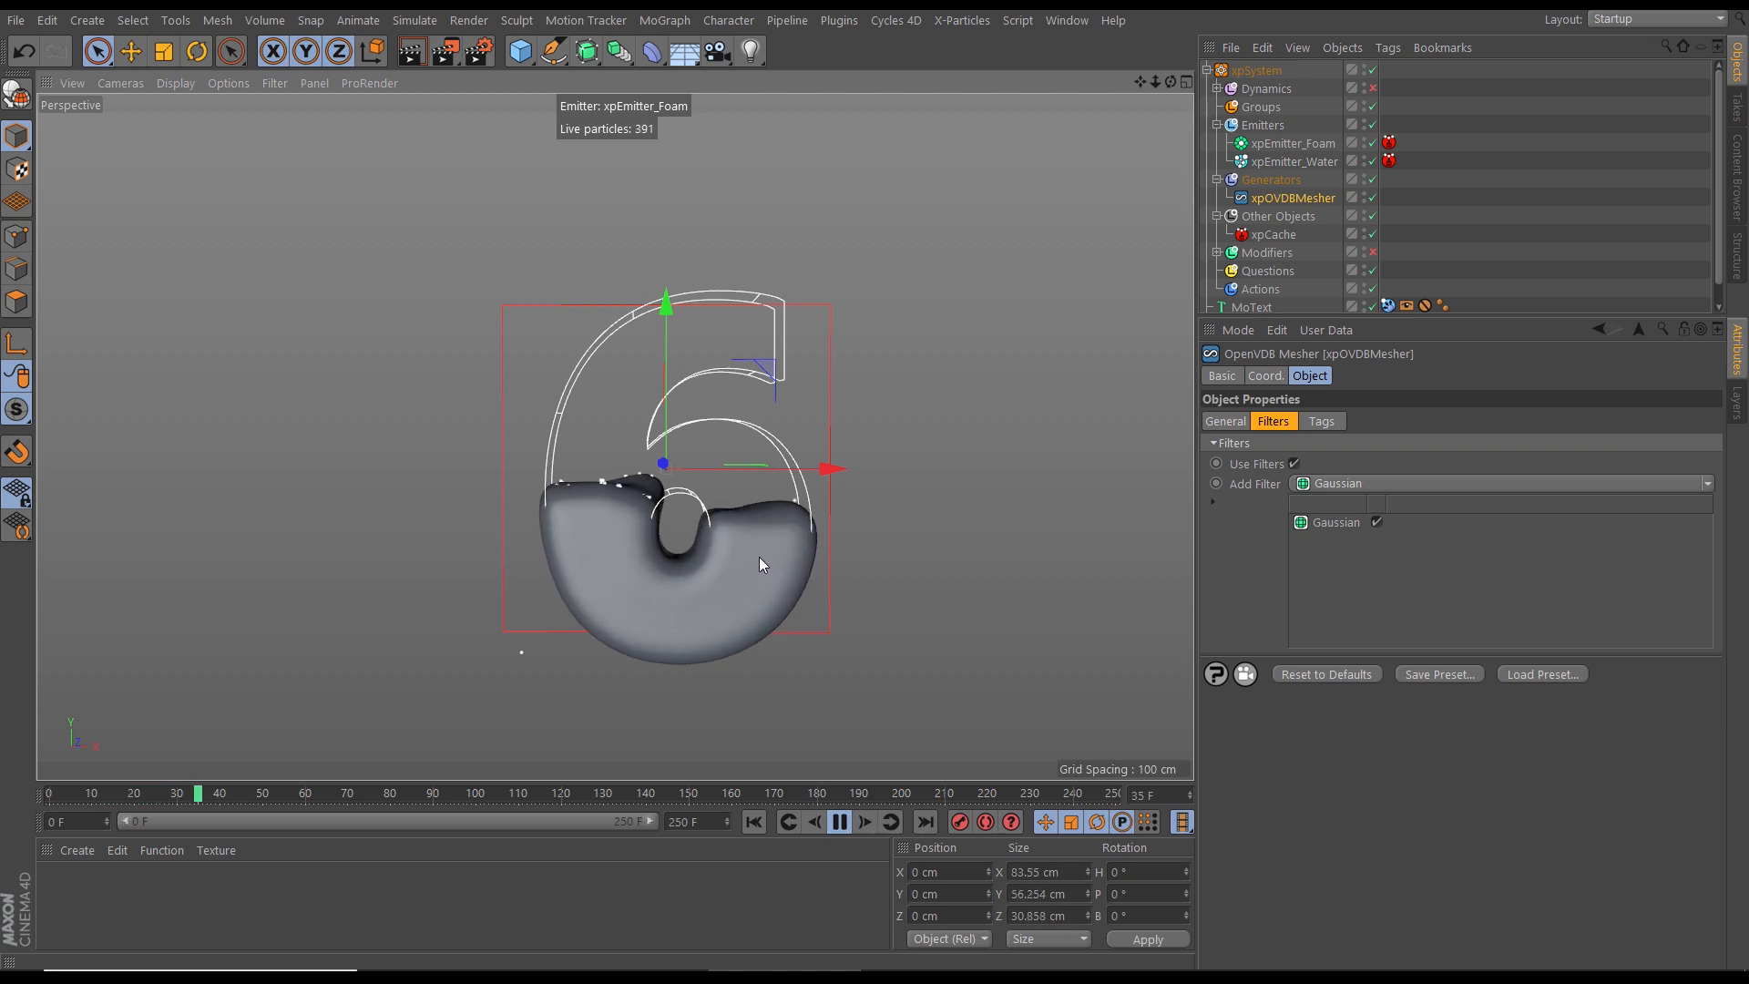
pyautogui.press('space')
pyautogui.press('n')
pyautogui.press('b')
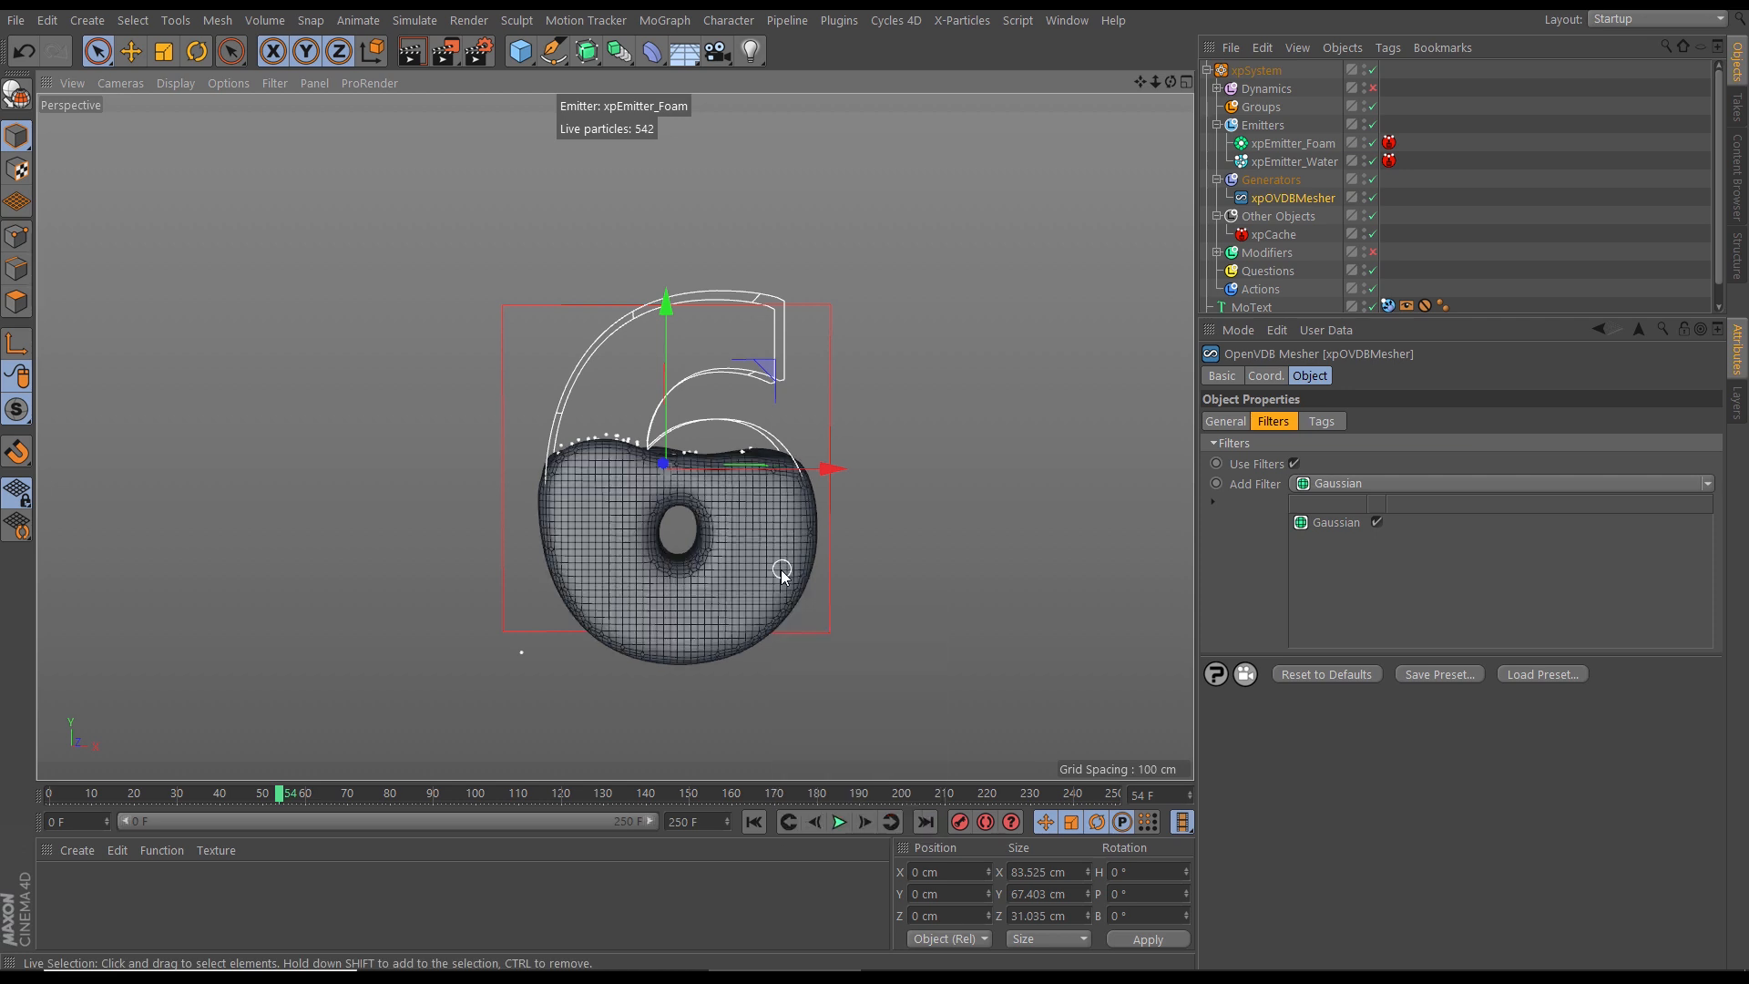
# Step: Advance the animation frame by frame to frame 63 and examine the mesh topology close up and from several angles
pyautogui.keyDown('alt'); pyautogui.moveTo(782, 554); pyautogui.dragTo(773, 510); pyautogui.keyUp('alt')
pyautogui.scroll(4, 760, 526)
pyautogui.click(866, 822)
pyautogui.click(867, 820)
pyautogui.click(871, 818)
pyautogui.click(872, 817)
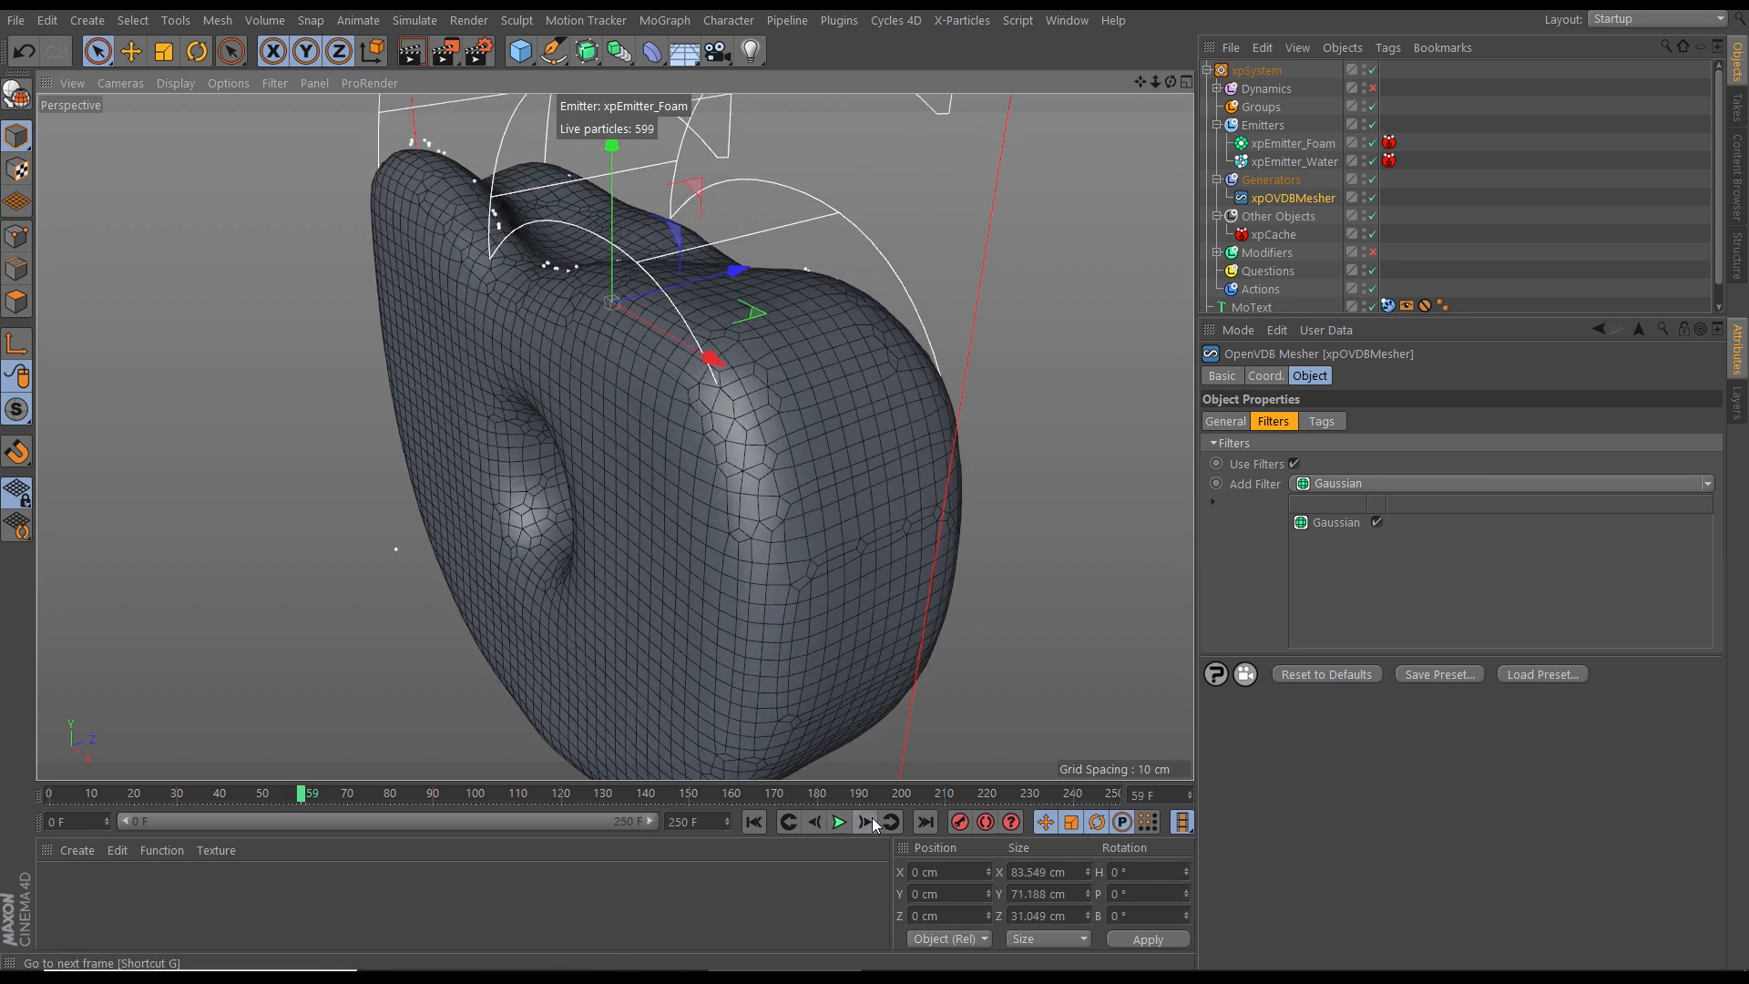
pyautogui.click(871, 818)
pyautogui.click(864, 824)
pyautogui.click(866, 823)
pyautogui.click(866, 823)
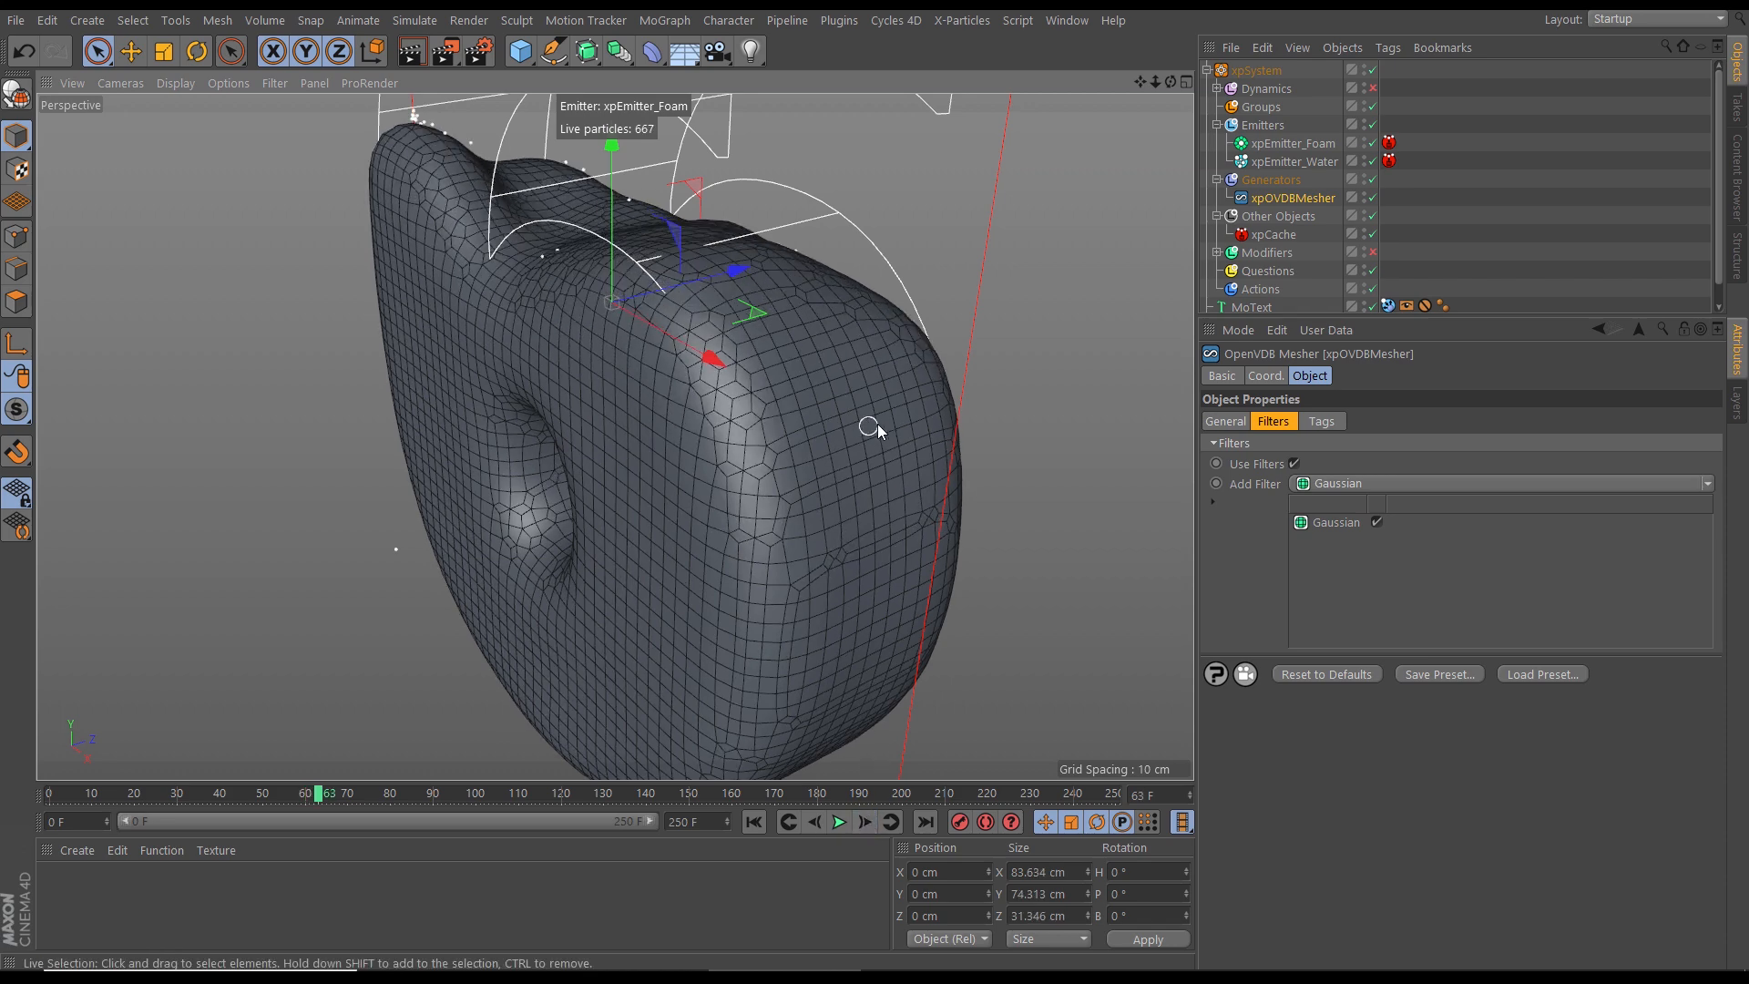
pyautogui.scroll(-5, 745, 449)
pyautogui.keyDown('alt'); pyautogui.moveTo(745, 448); pyautogui.dragTo(800, 497); pyautogui.keyUp('alt')
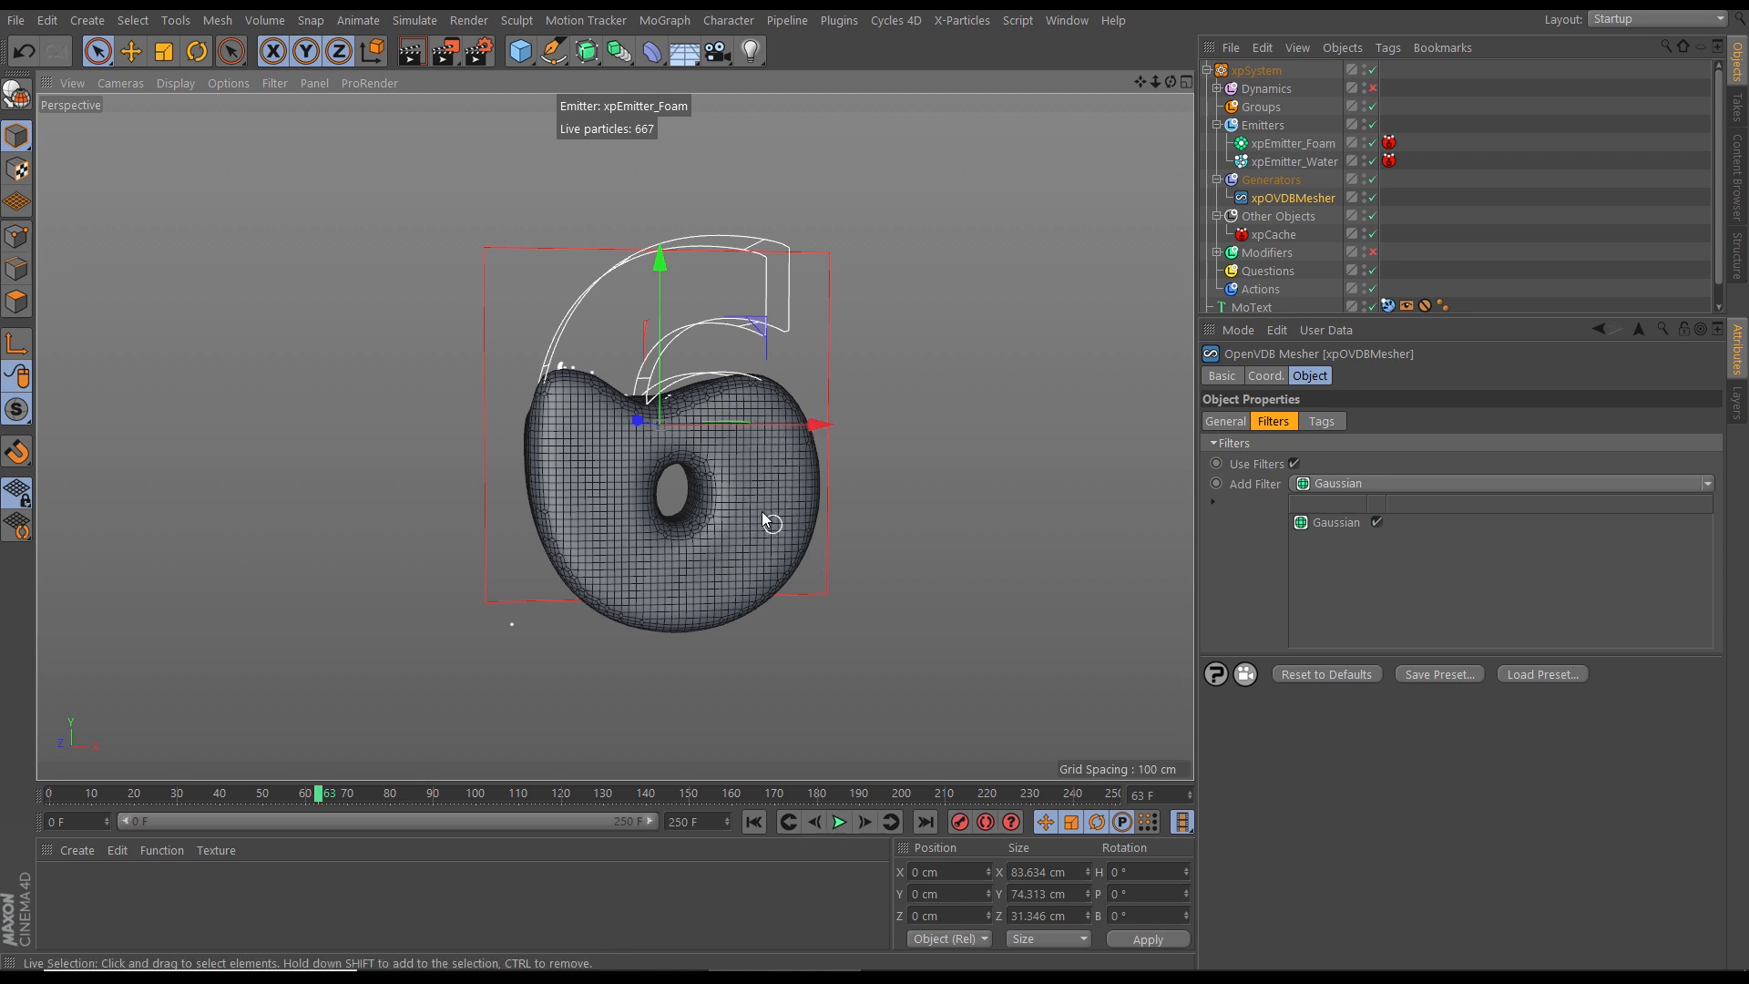
pyautogui.moveTo(740, 467)
pyautogui.keyDown('alt'); pyautogui.mouseDown()
pyautogui.moveTo(890, 544)
pyautogui.moveTo(565, 485)
pyautogui.moveTo(734, 437)
pyautogui.mouseUp(); pyautogui.keyUp('alt')
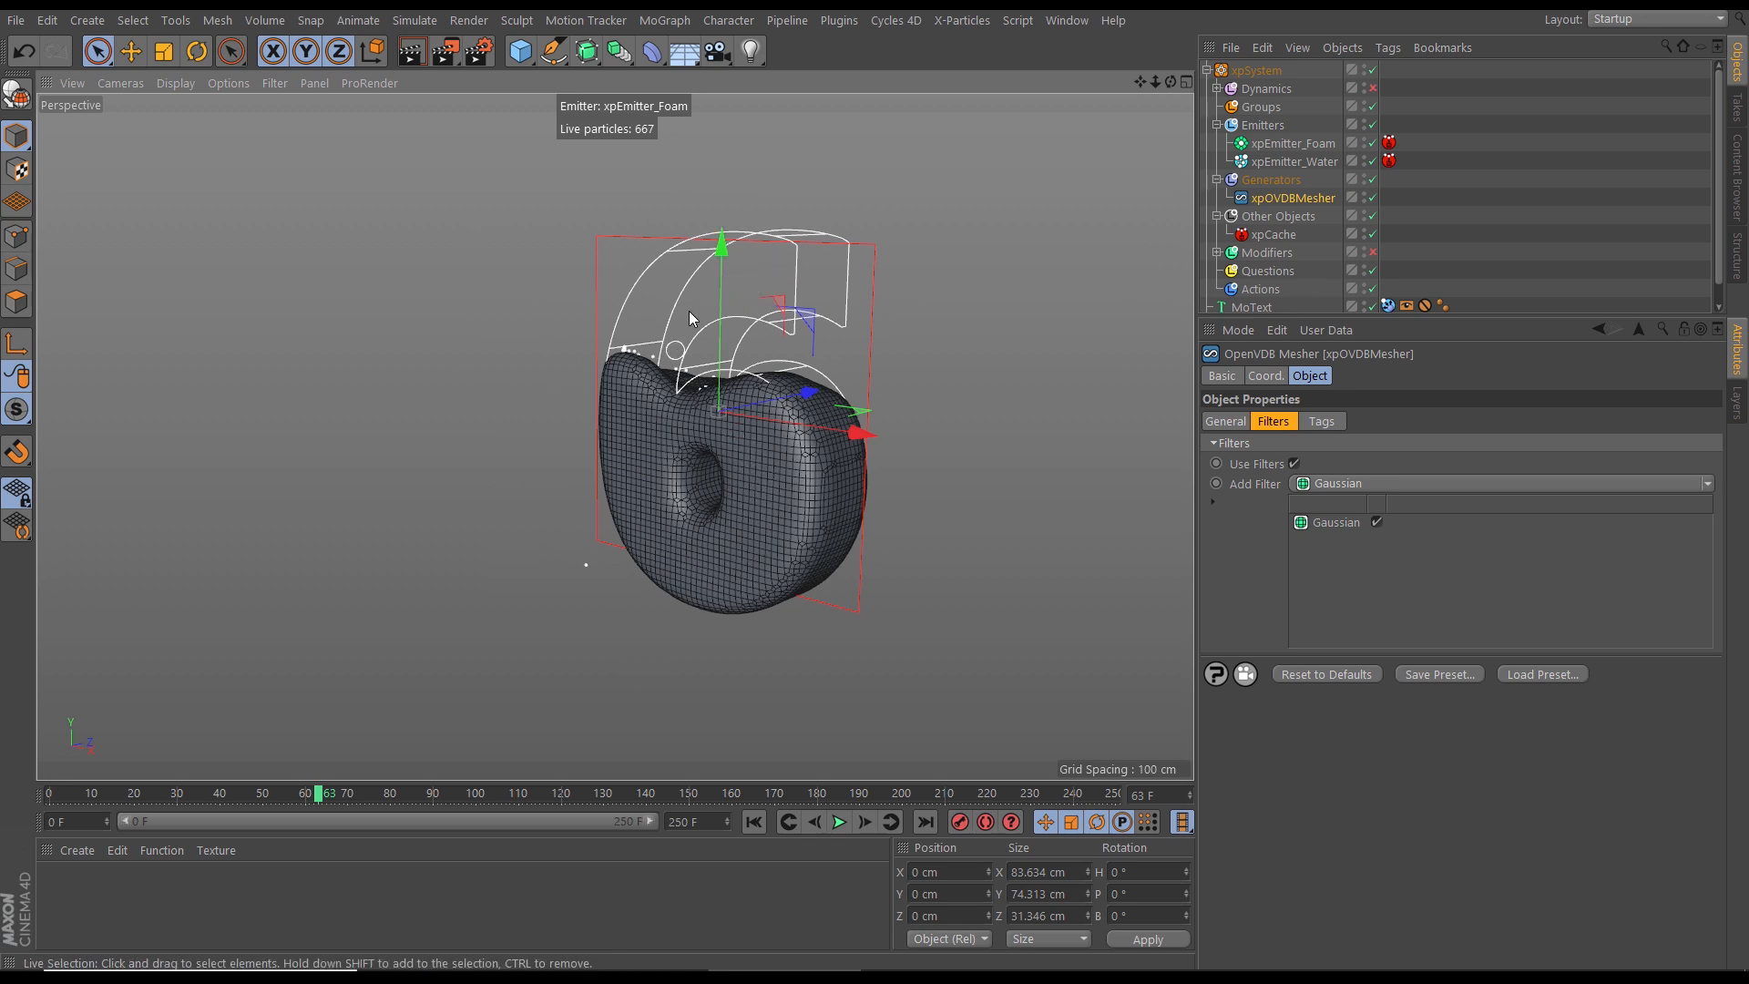
# Step: Add a Boole object and place it under Other Objects in the xpSystem
pyautogui.moveTo(1474, 315); pyautogui.dragTo(1474, 394)
pyautogui.keyDown('alt'); pyautogui.moveTo(782, 489); pyautogui.dragTo(890, 441); pyautogui.keyUp('alt')
pyautogui.keyDown('alt'); pyautogui.moveTo(768, 459); pyautogui.dragTo(706, 499); pyautogui.keyUp('alt')
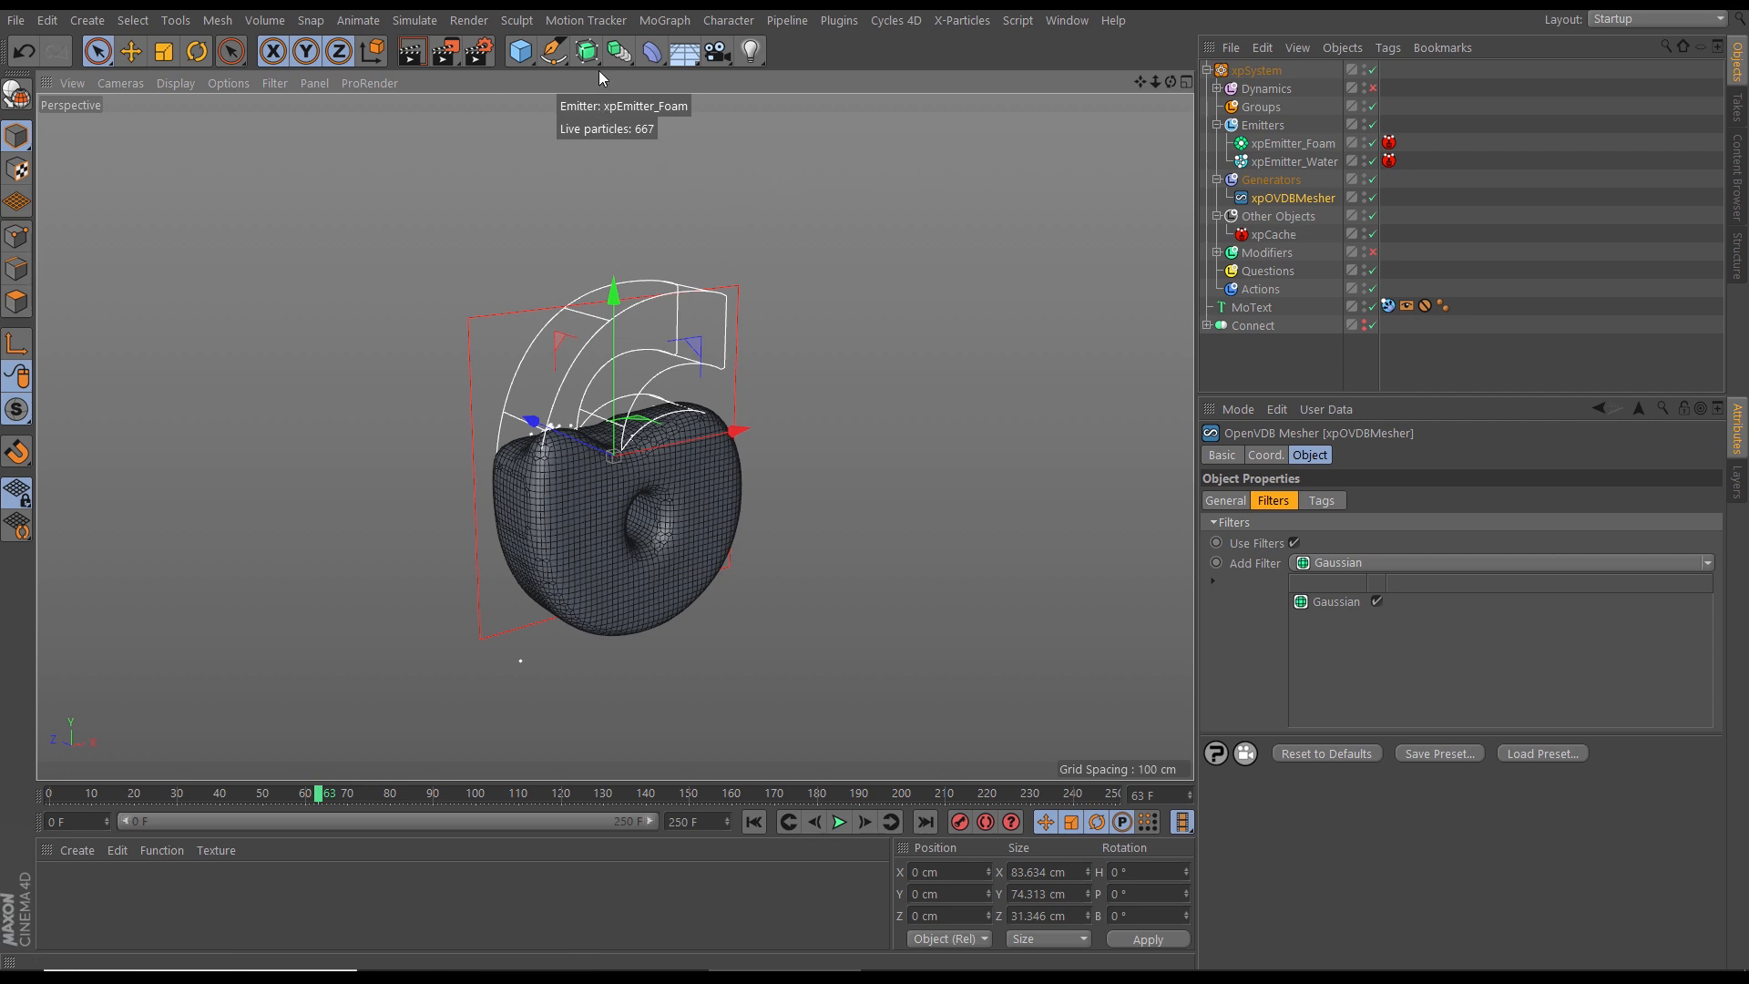
pyautogui.click(618, 51)
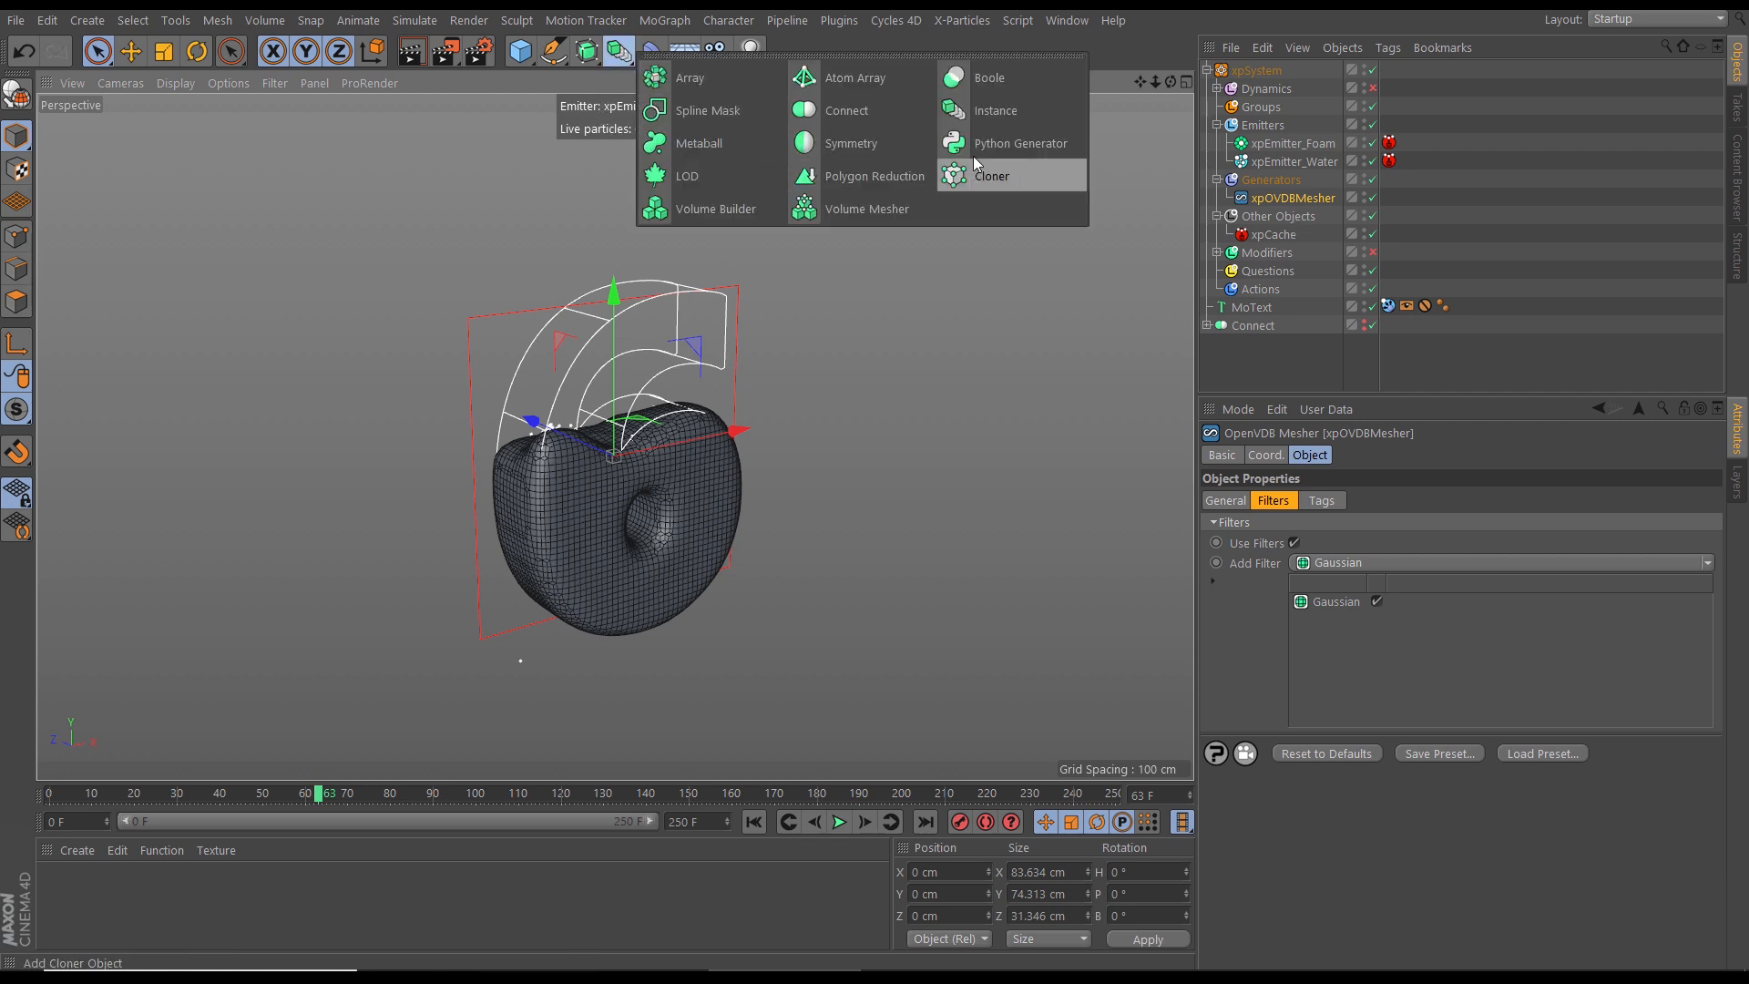
pyautogui.click(986, 82)
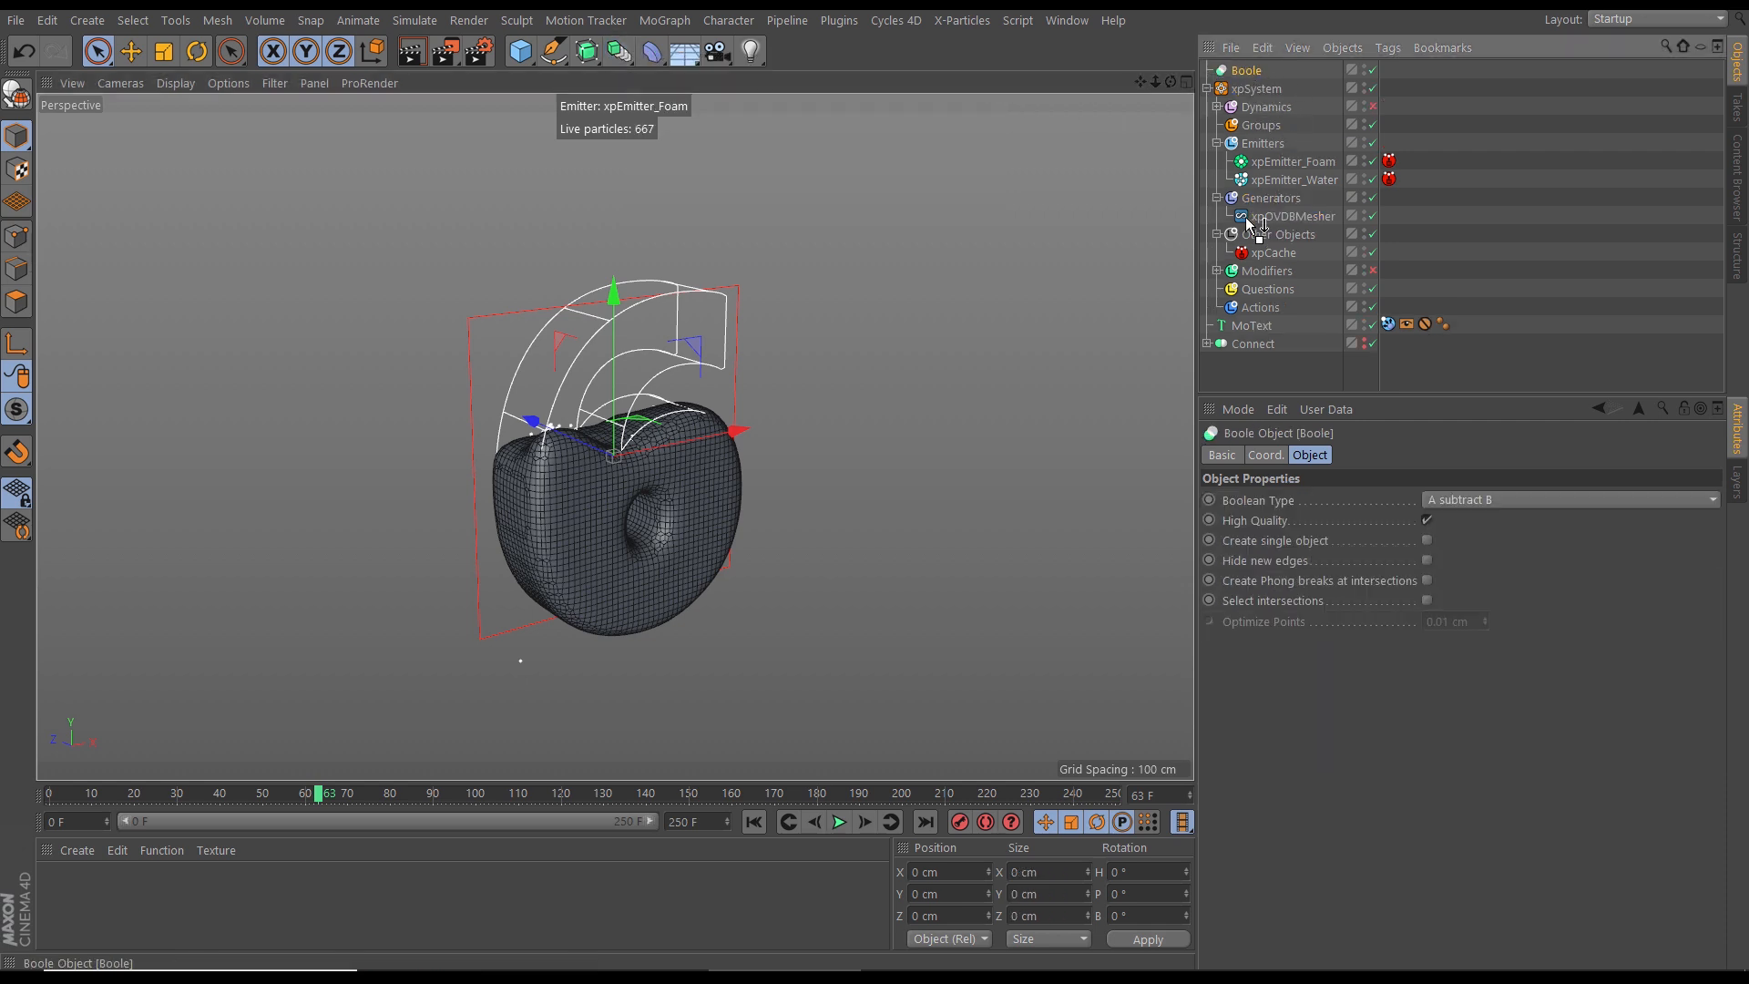
pyautogui.moveTo(1260, 239); pyautogui.dragTo(1261, 241)
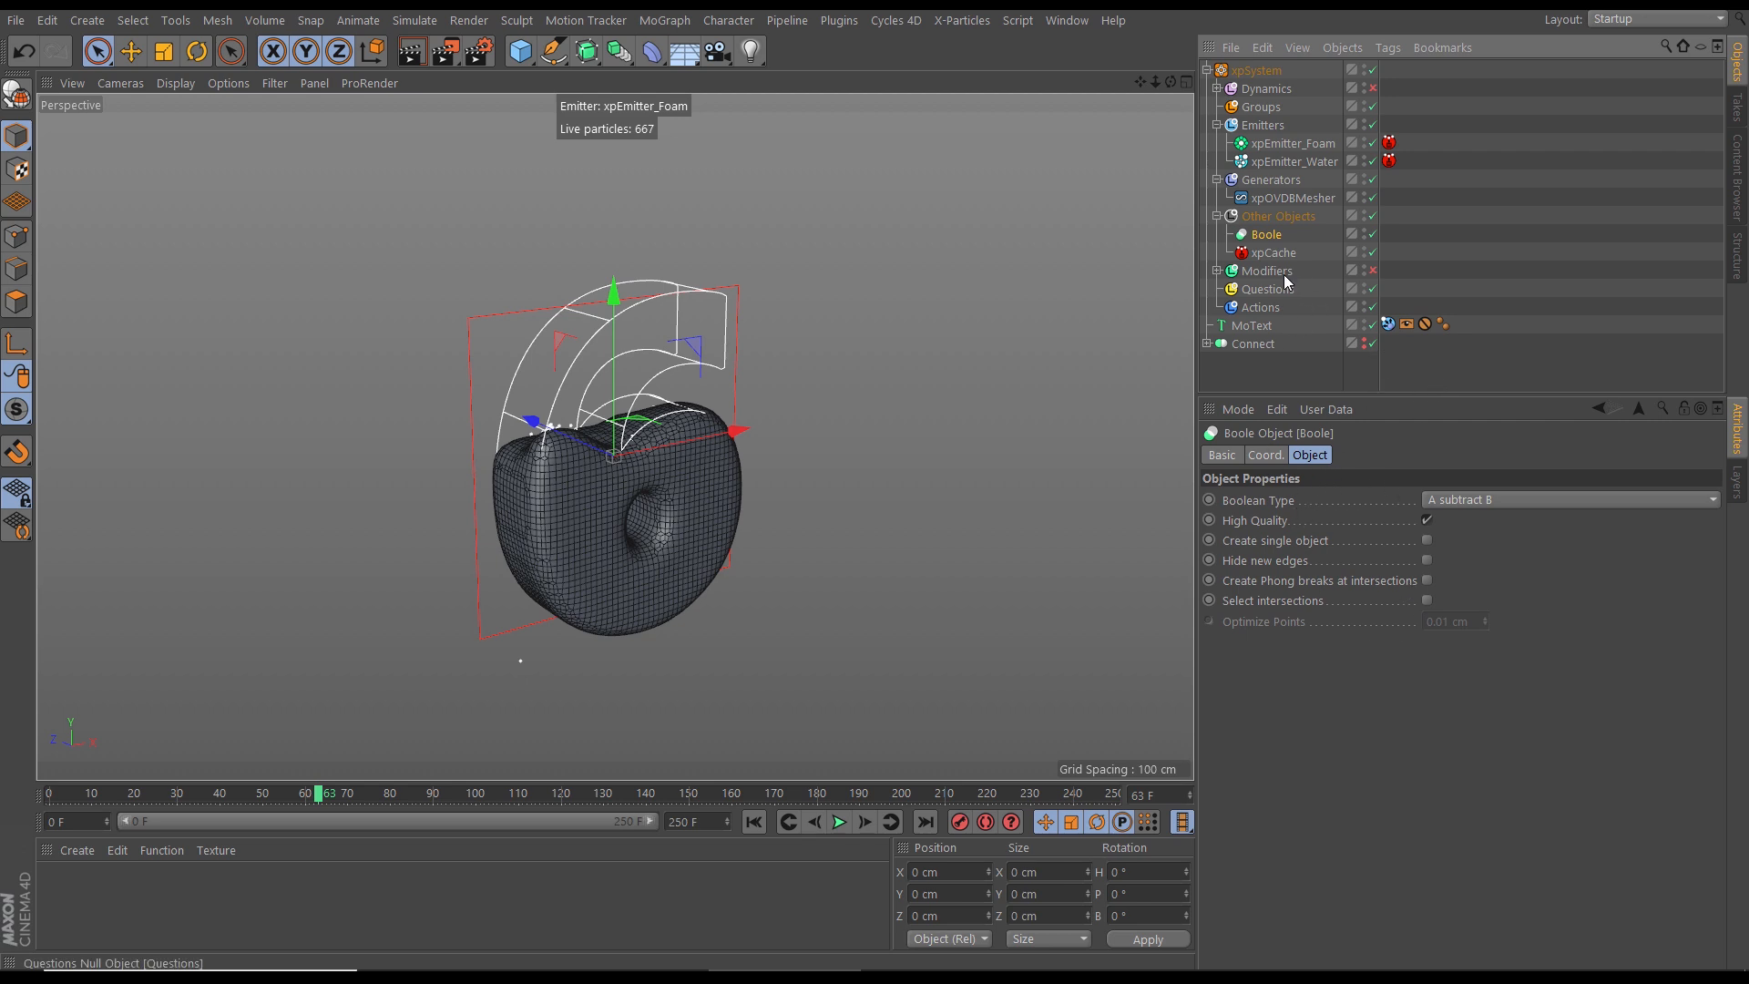
# Step: Turn off High Quality on the Boole and set its Boolean Type to A intersect B
pyautogui.click(1427, 521)
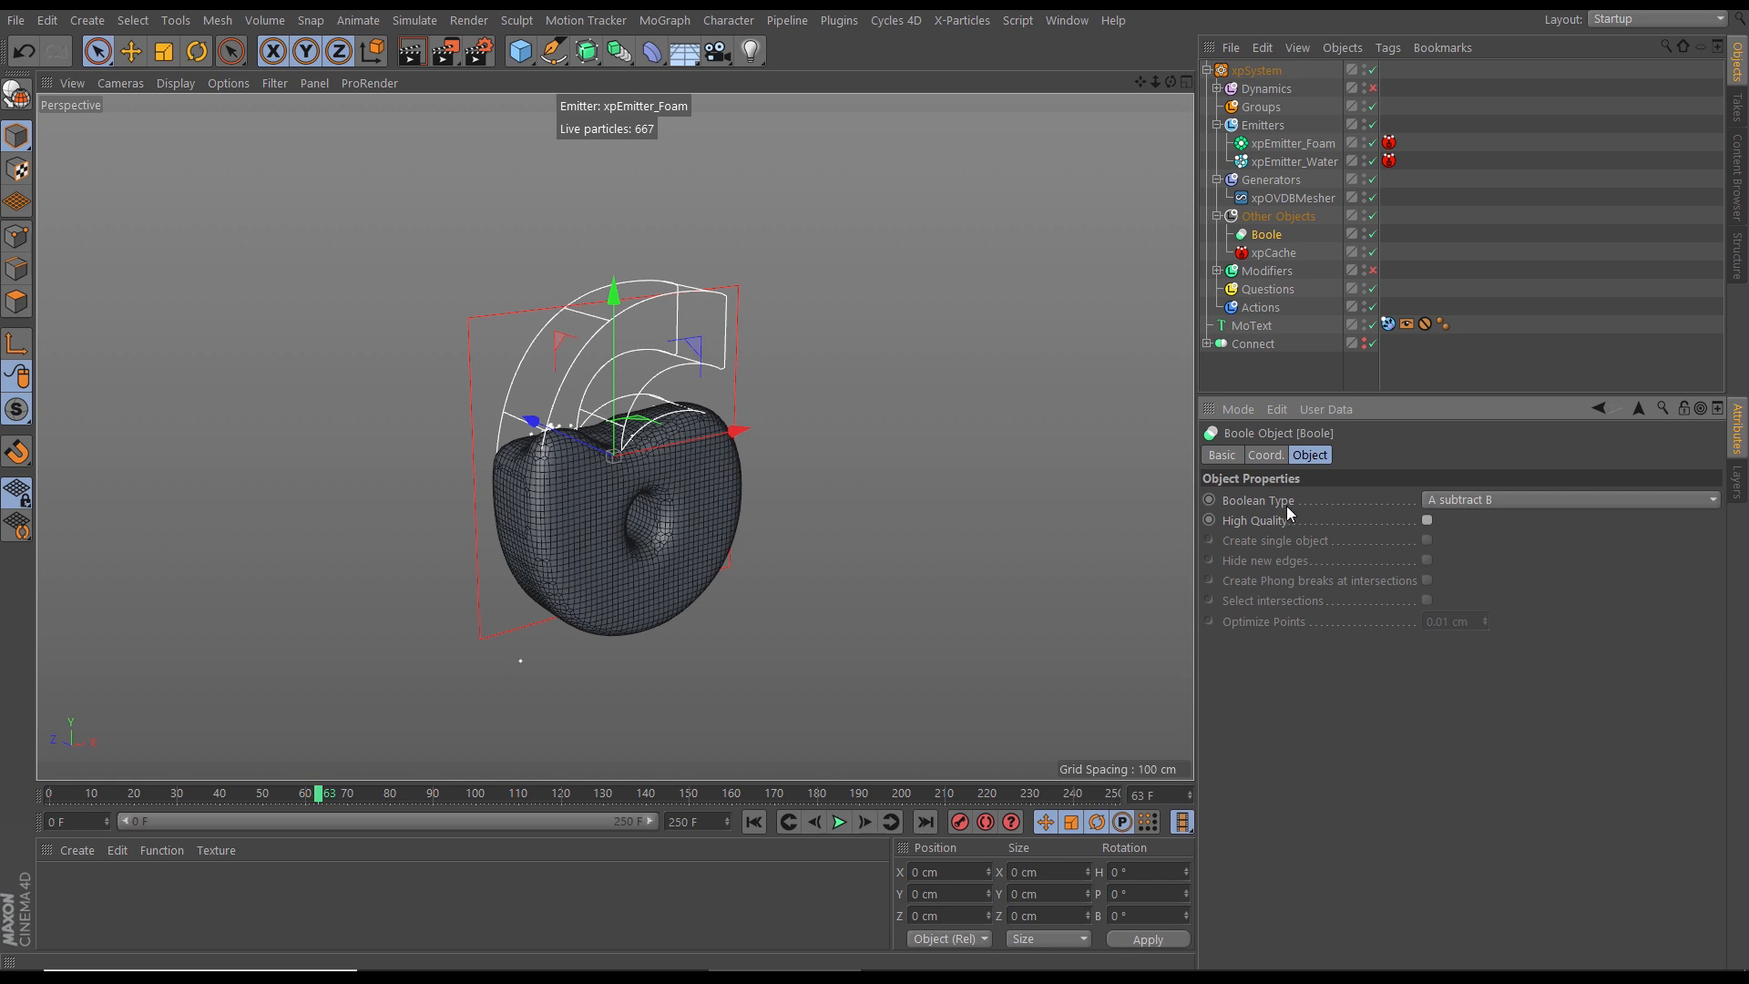
pyautogui.click(1461, 499)
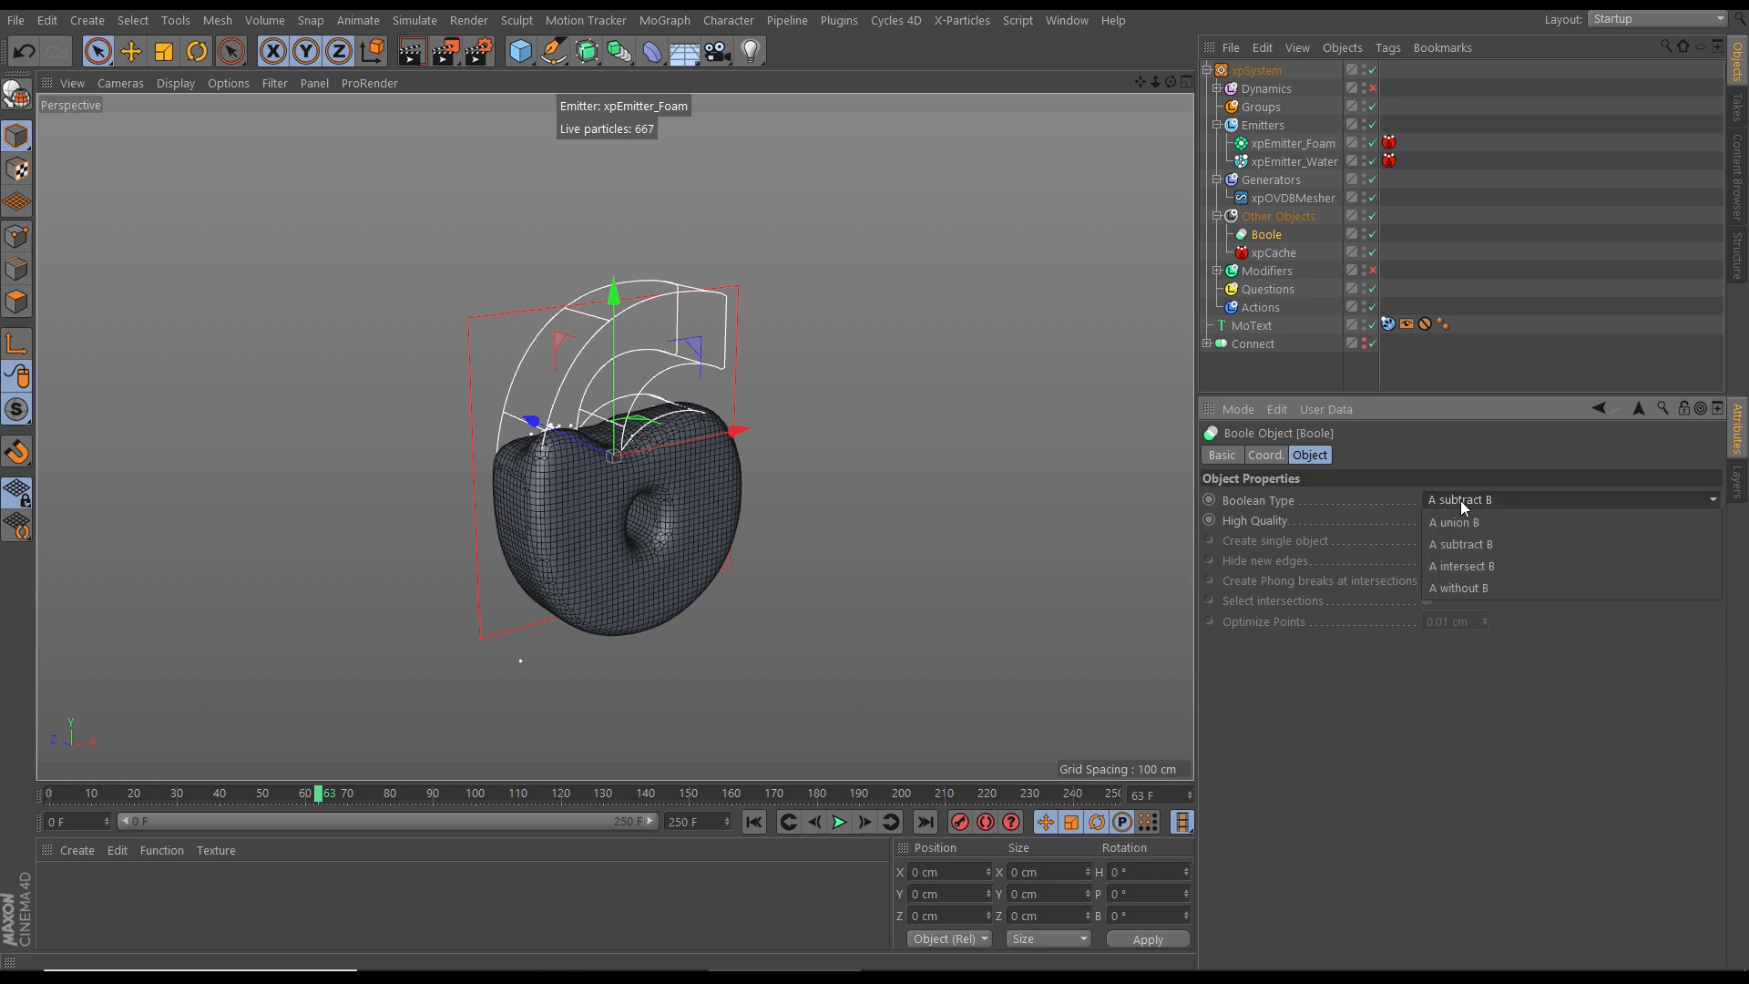
pyautogui.click(1458, 566)
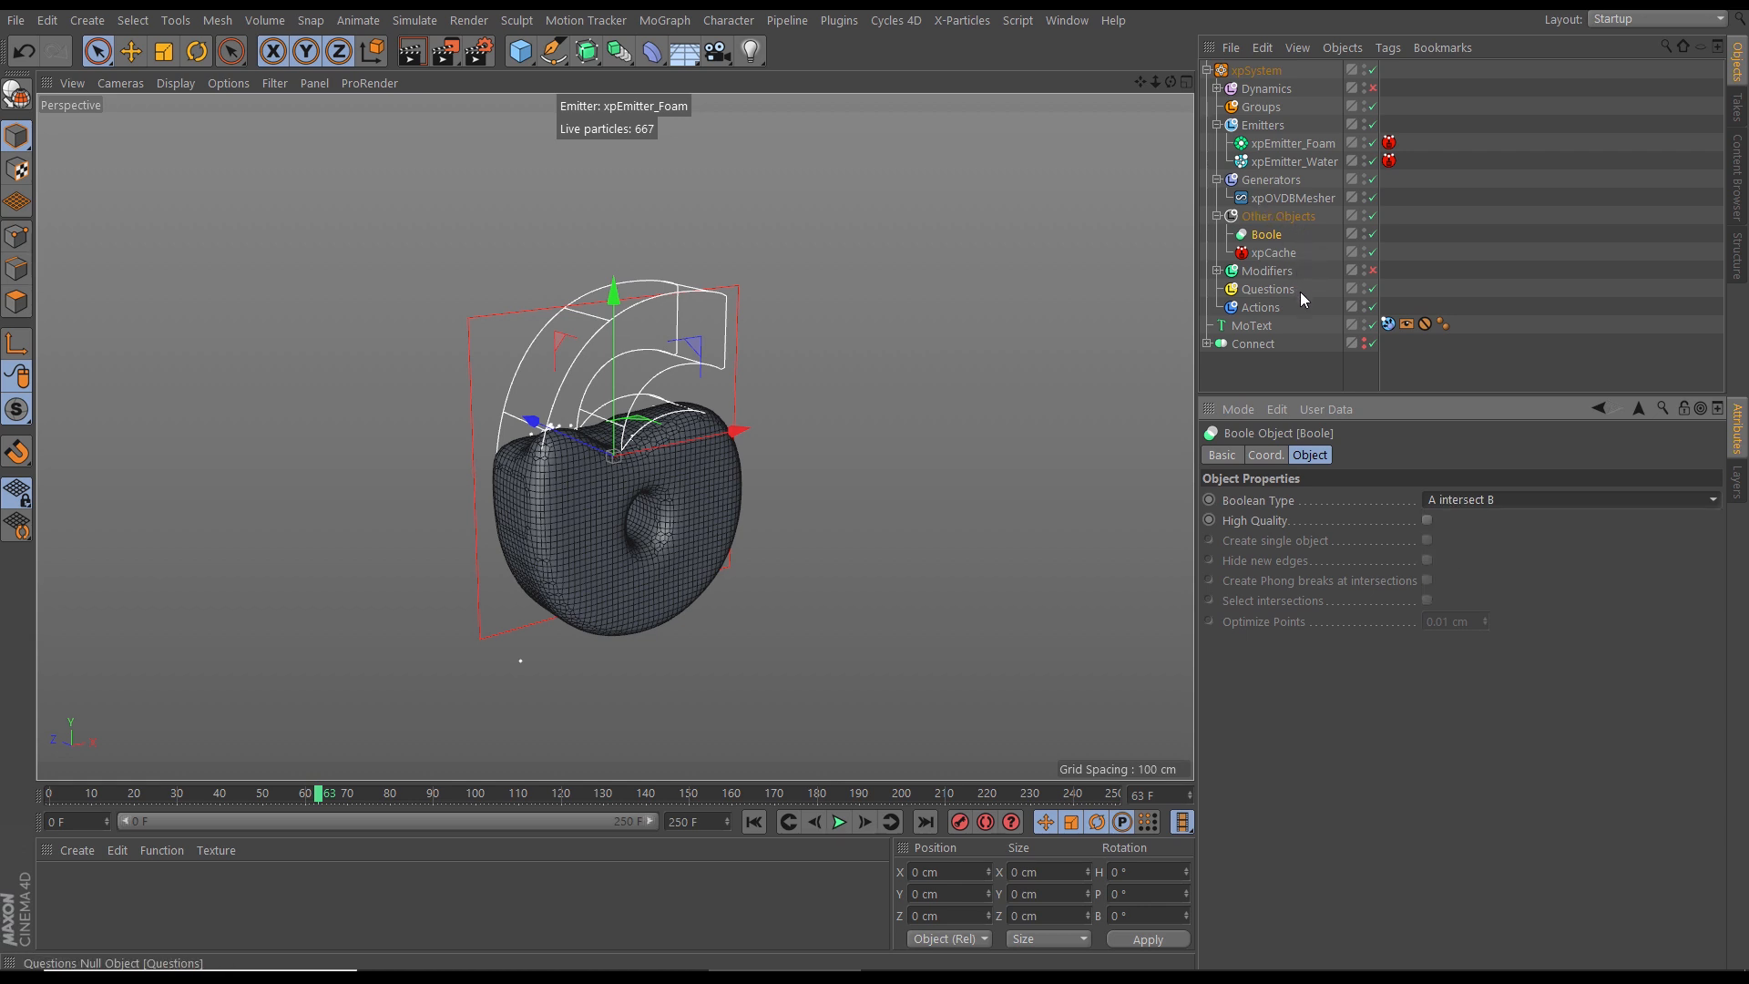
# Step: Nest MoText and the xpOVDBMesher below it inside the Boole, and inspect the intersected fluid mesh
pyautogui.moveTo(1239, 331); pyautogui.dragTo(1265, 238)
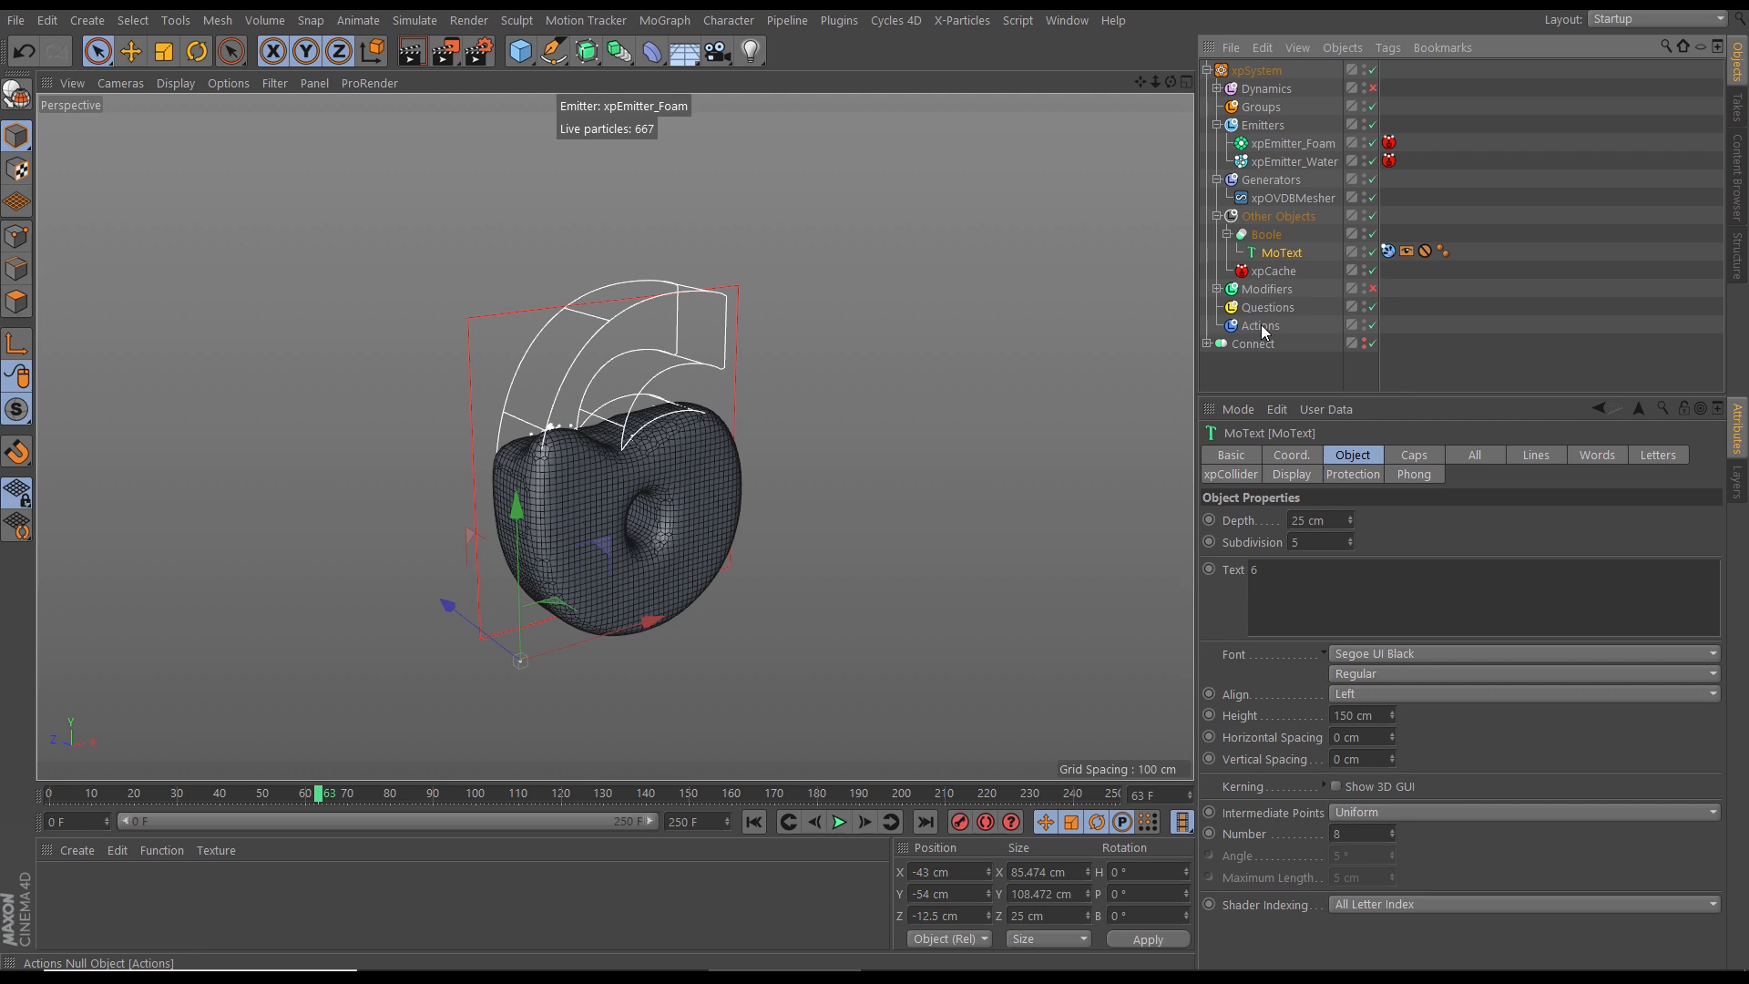
pyautogui.click(1266, 195)
pyautogui.moveTo(1269, 269); pyautogui.dragTo(1274, 272)
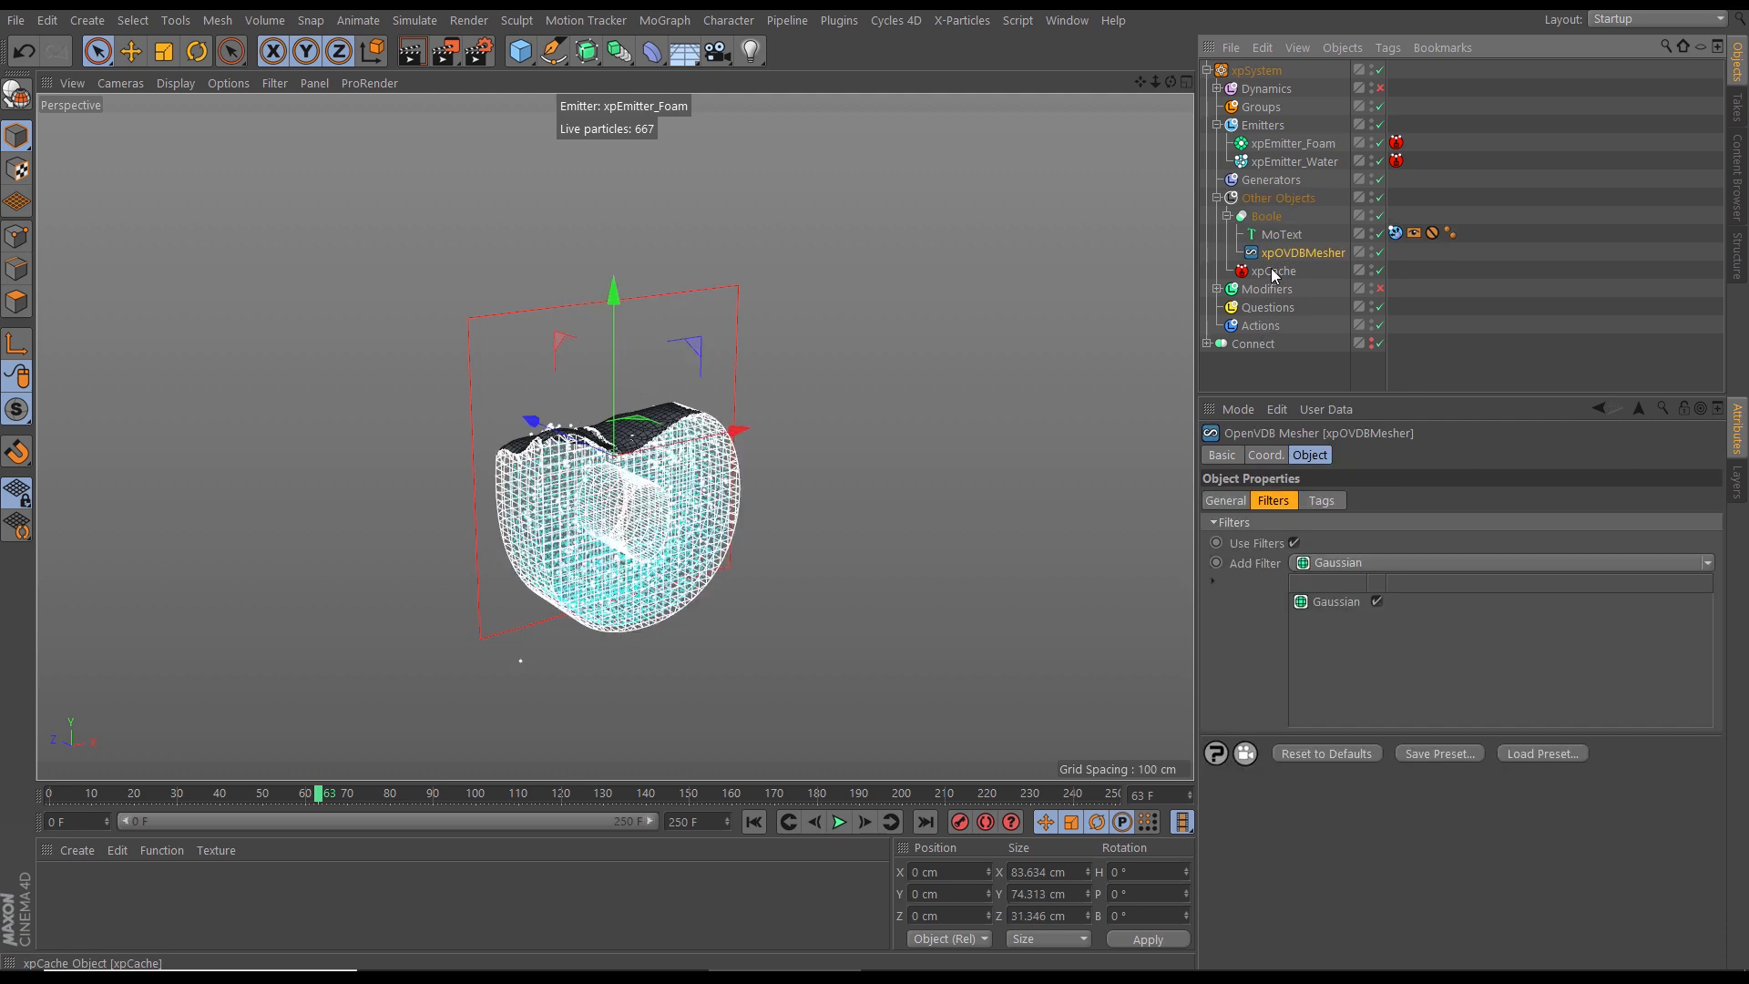
pyautogui.keyDown('alt'); pyautogui.moveTo(774, 495); pyautogui.dragTo(755, 449); pyautogui.keyUp('alt')
pyautogui.scroll(5, 706, 458)
pyautogui.keyDown('alt'); pyautogui.moveTo(805, 507); pyautogui.dragTo(979, 436); pyautogui.keyUp('alt')
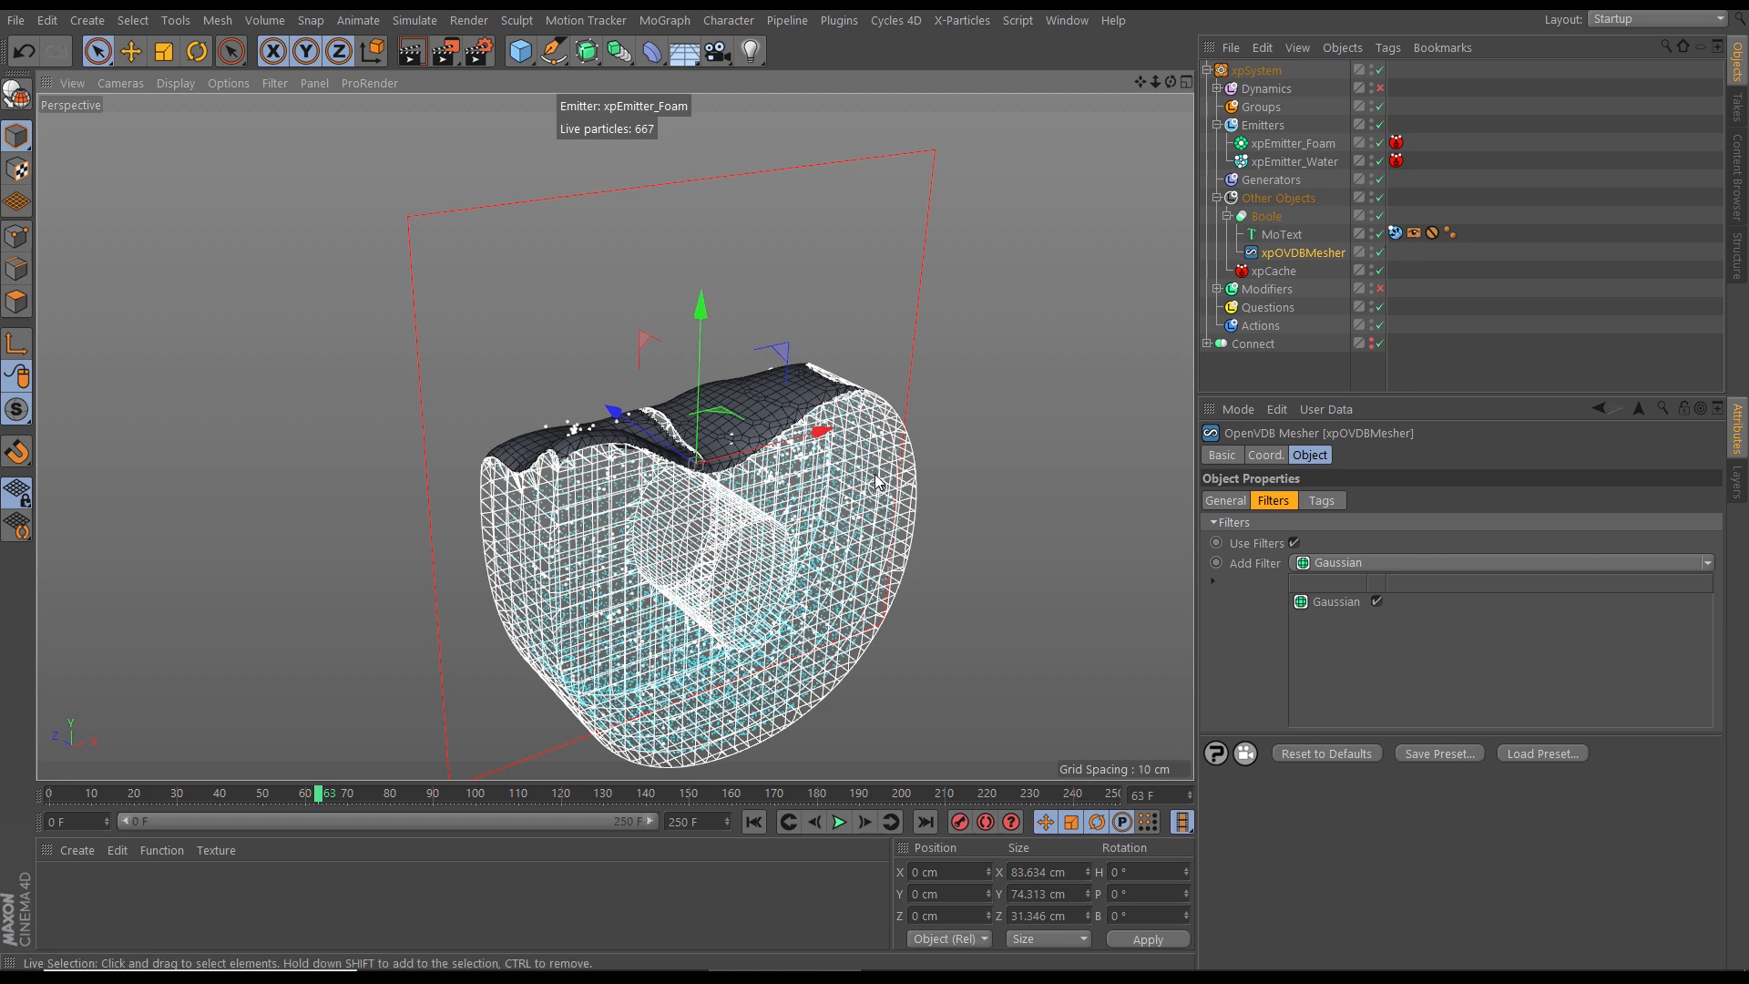
pyautogui.keyDown('alt'); pyautogui.moveTo(890, 478); pyautogui.dragTo(929, 462); pyautogui.keyUp('alt')
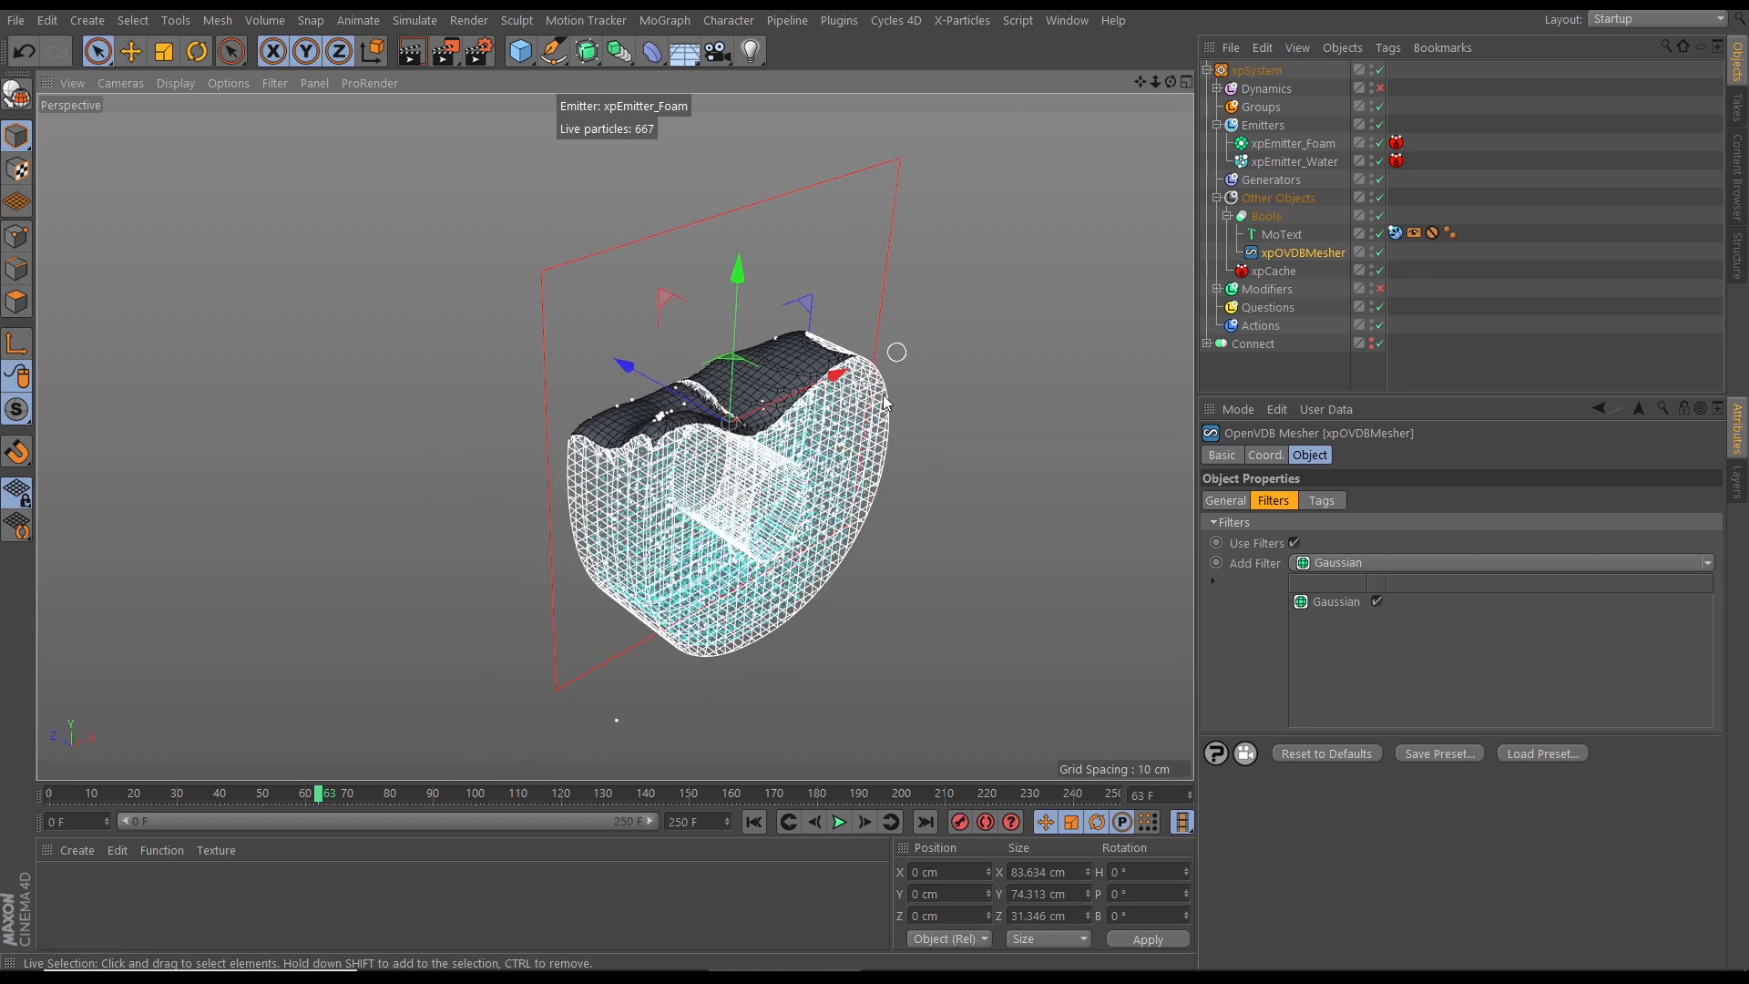
pyautogui.scroll(3, 893, 444)
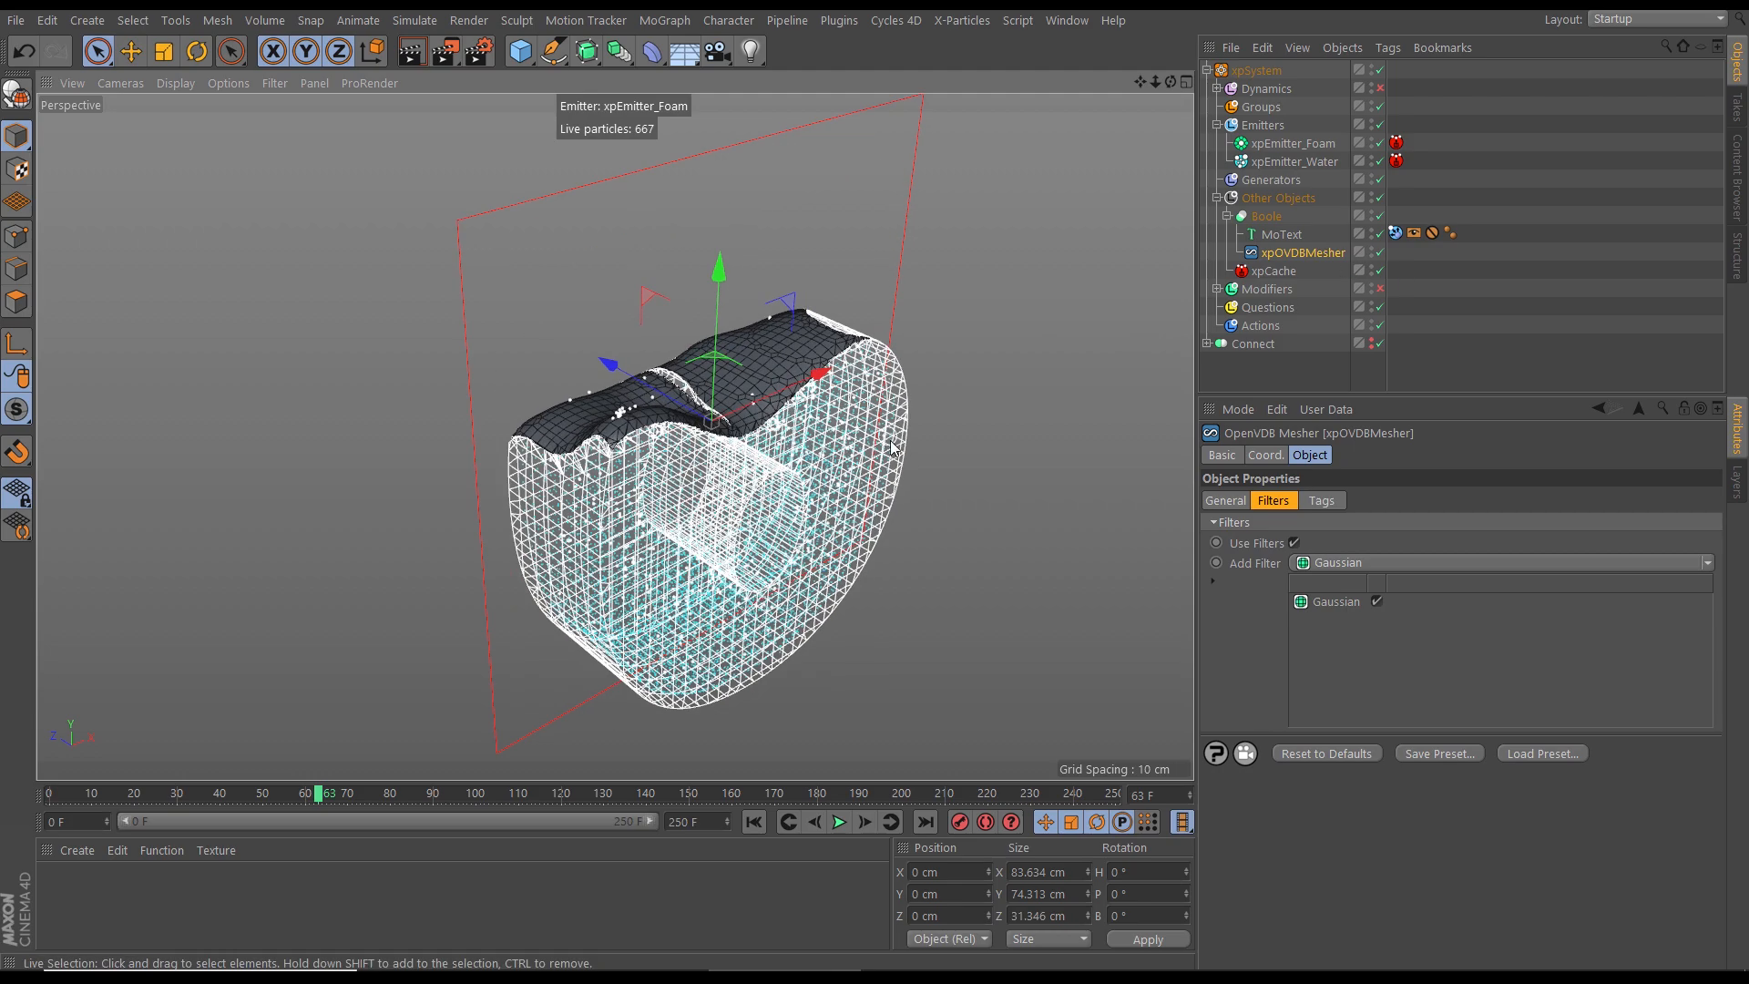
# Step: Examine the Boole-cut fluid mesh from the front, side and above, both close up and from farther away
pyautogui.keyDown('alt'); pyautogui.moveTo(863, 459); pyautogui.dragTo(832, 368); pyautogui.keyUp('alt')
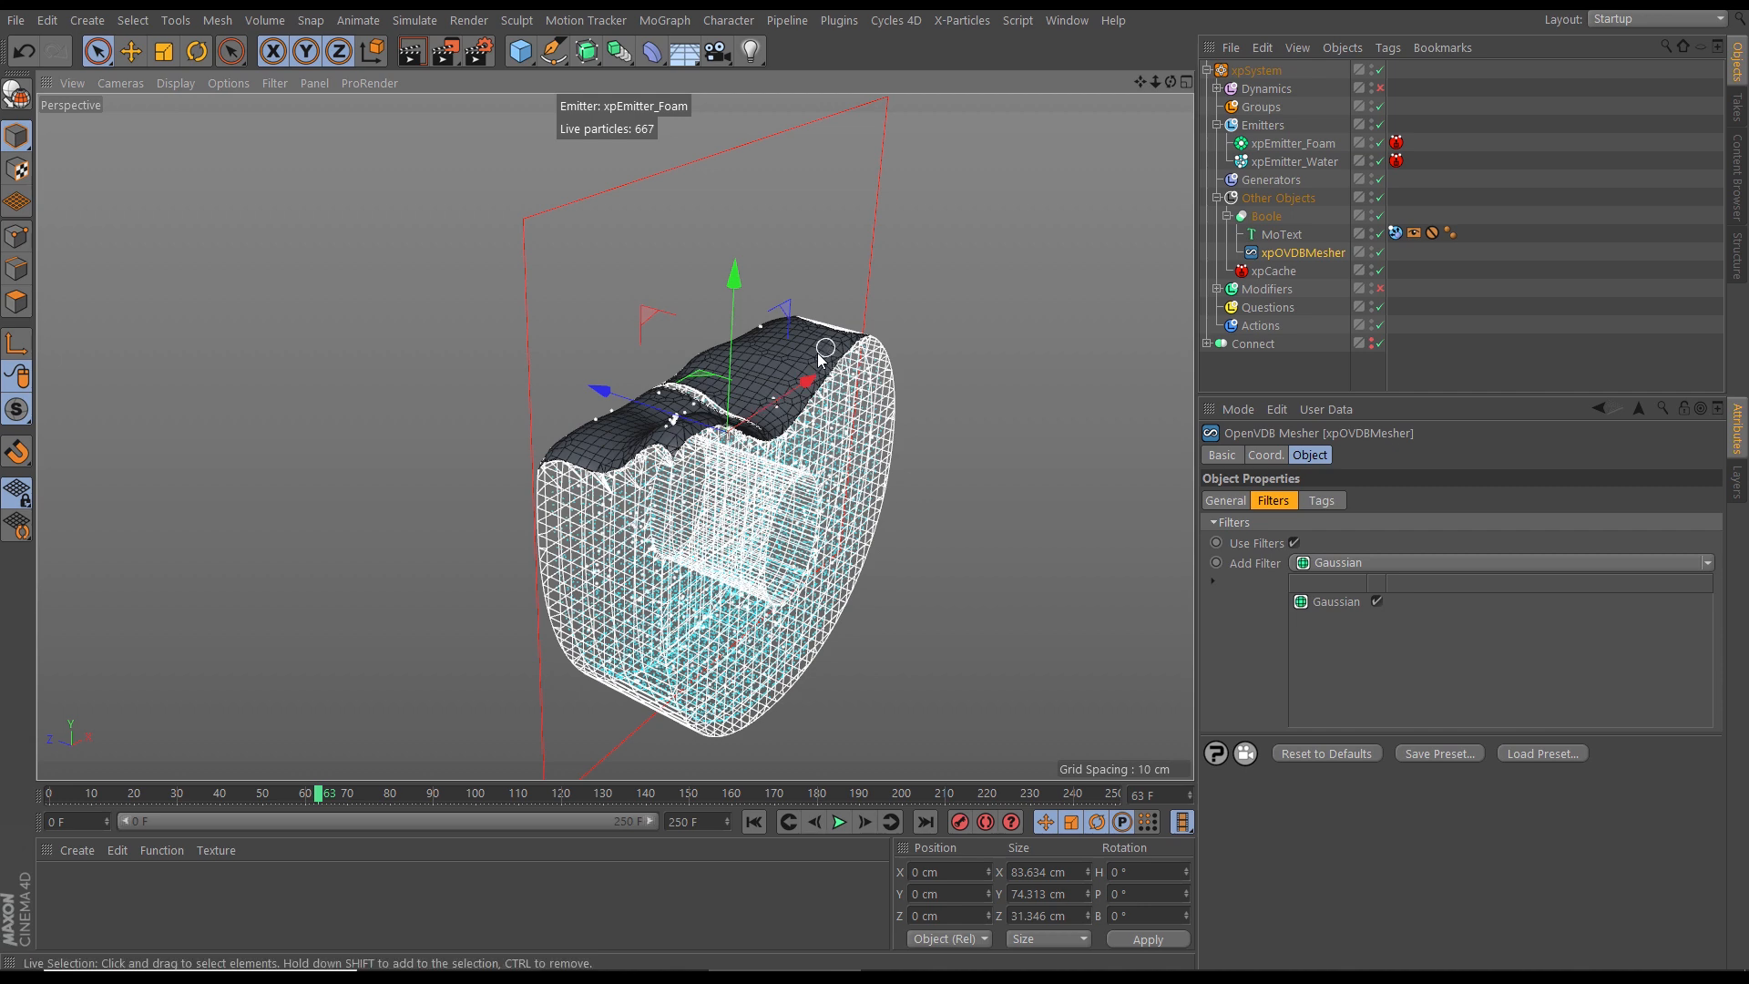
pyautogui.keyDown('alt'); pyautogui.moveTo(875, 383); pyautogui.dragTo(879, 392); pyautogui.keyUp('alt')
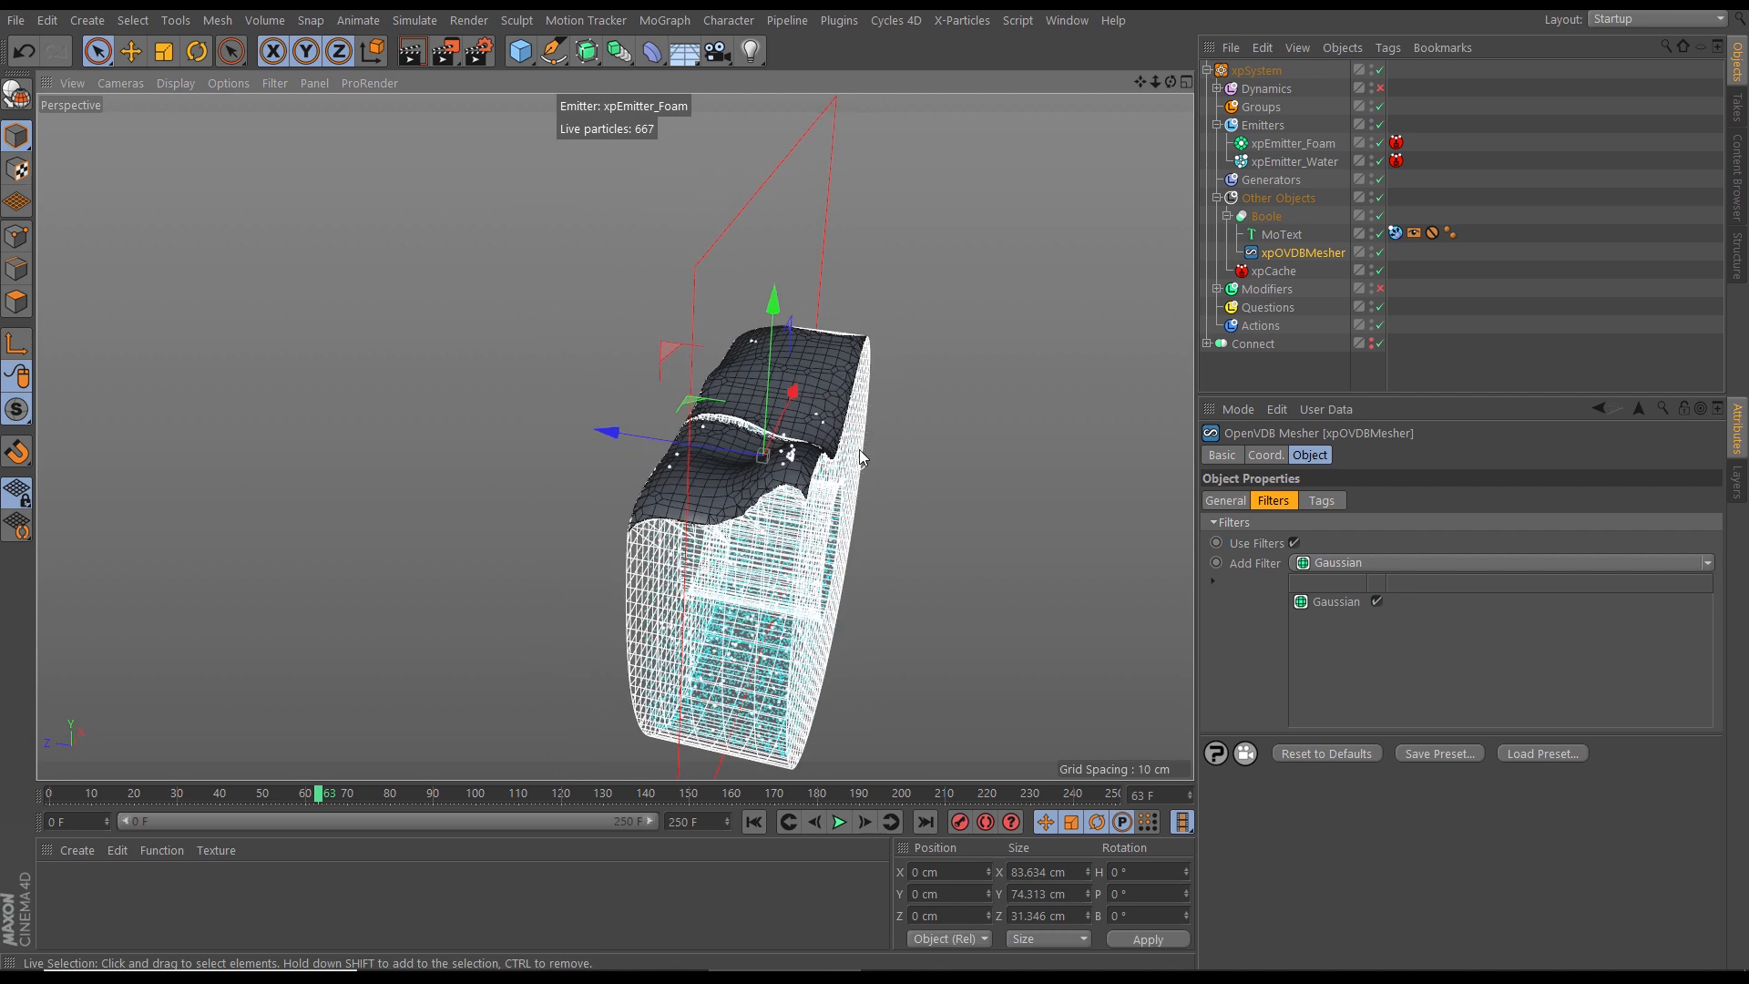
pyautogui.keyDown('alt'); pyautogui.moveTo(872, 457); pyautogui.dragTo(884, 424); pyautogui.keyUp('alt')
pyautogui.scroll(4, 883, 424)
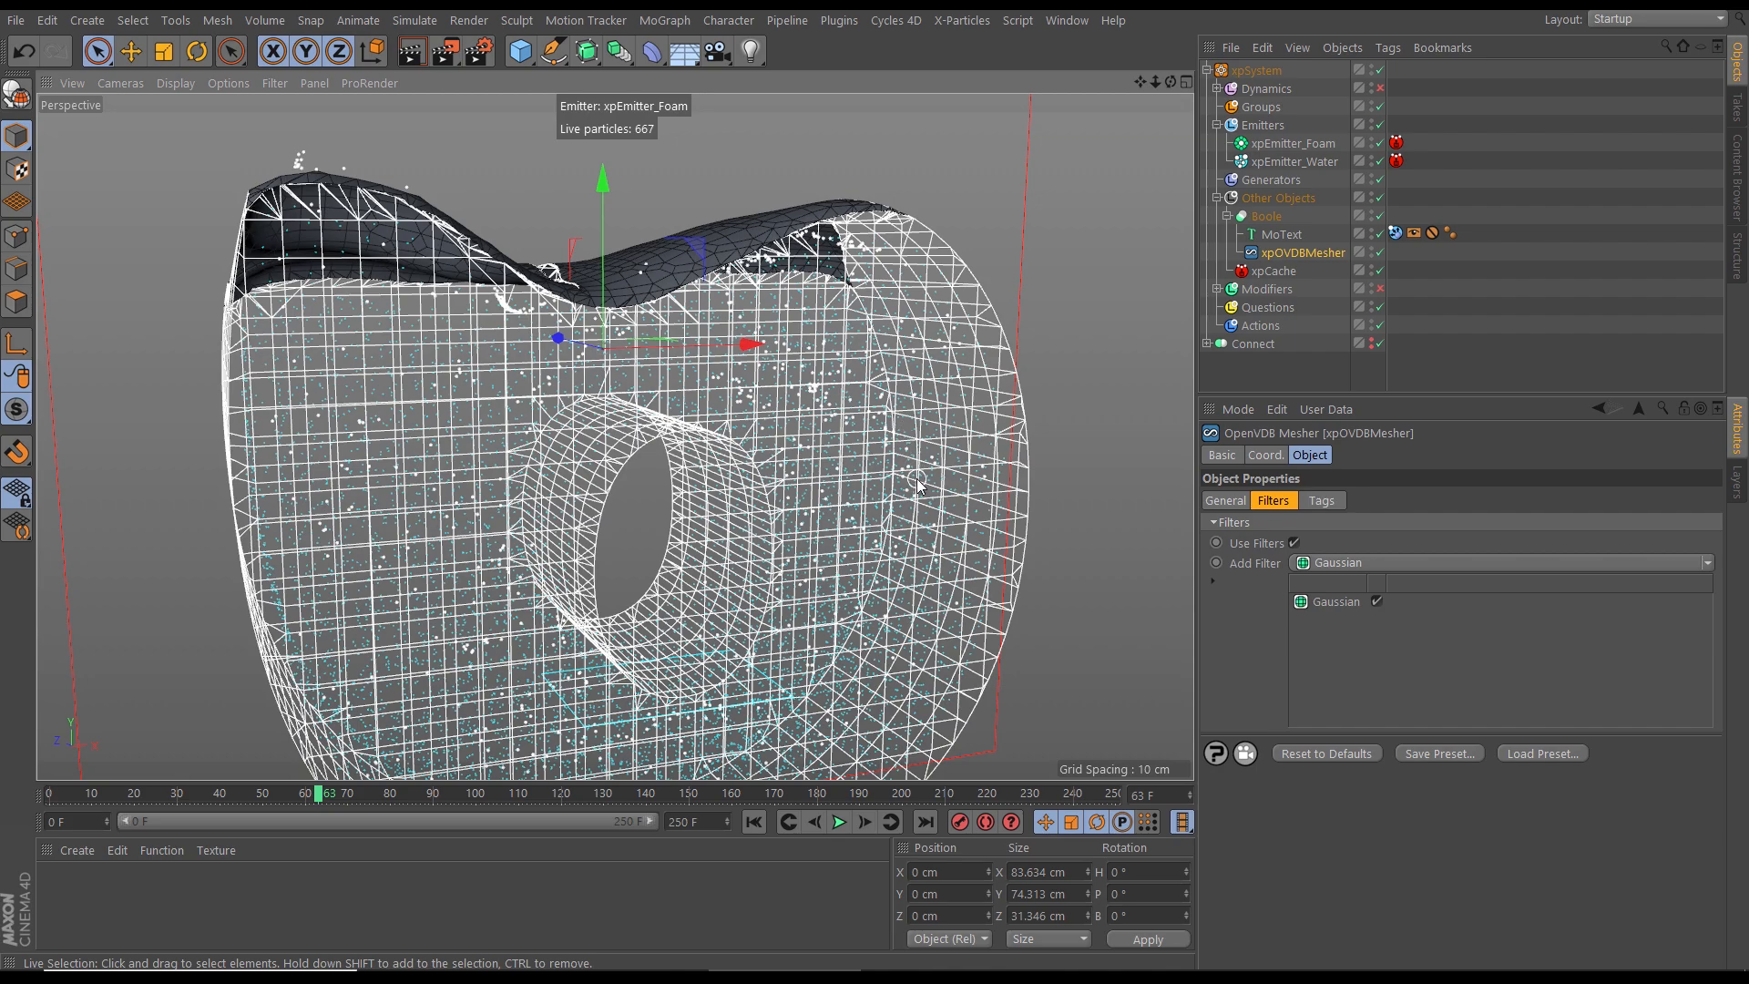
pyautogui.scroll(-3, 839, 418)
pyautogui.keyDown('alt'); pyautogui.moveTo(839, 418); pyautogui.dragTo(688, 433); pyautogui.keyUp('alt')
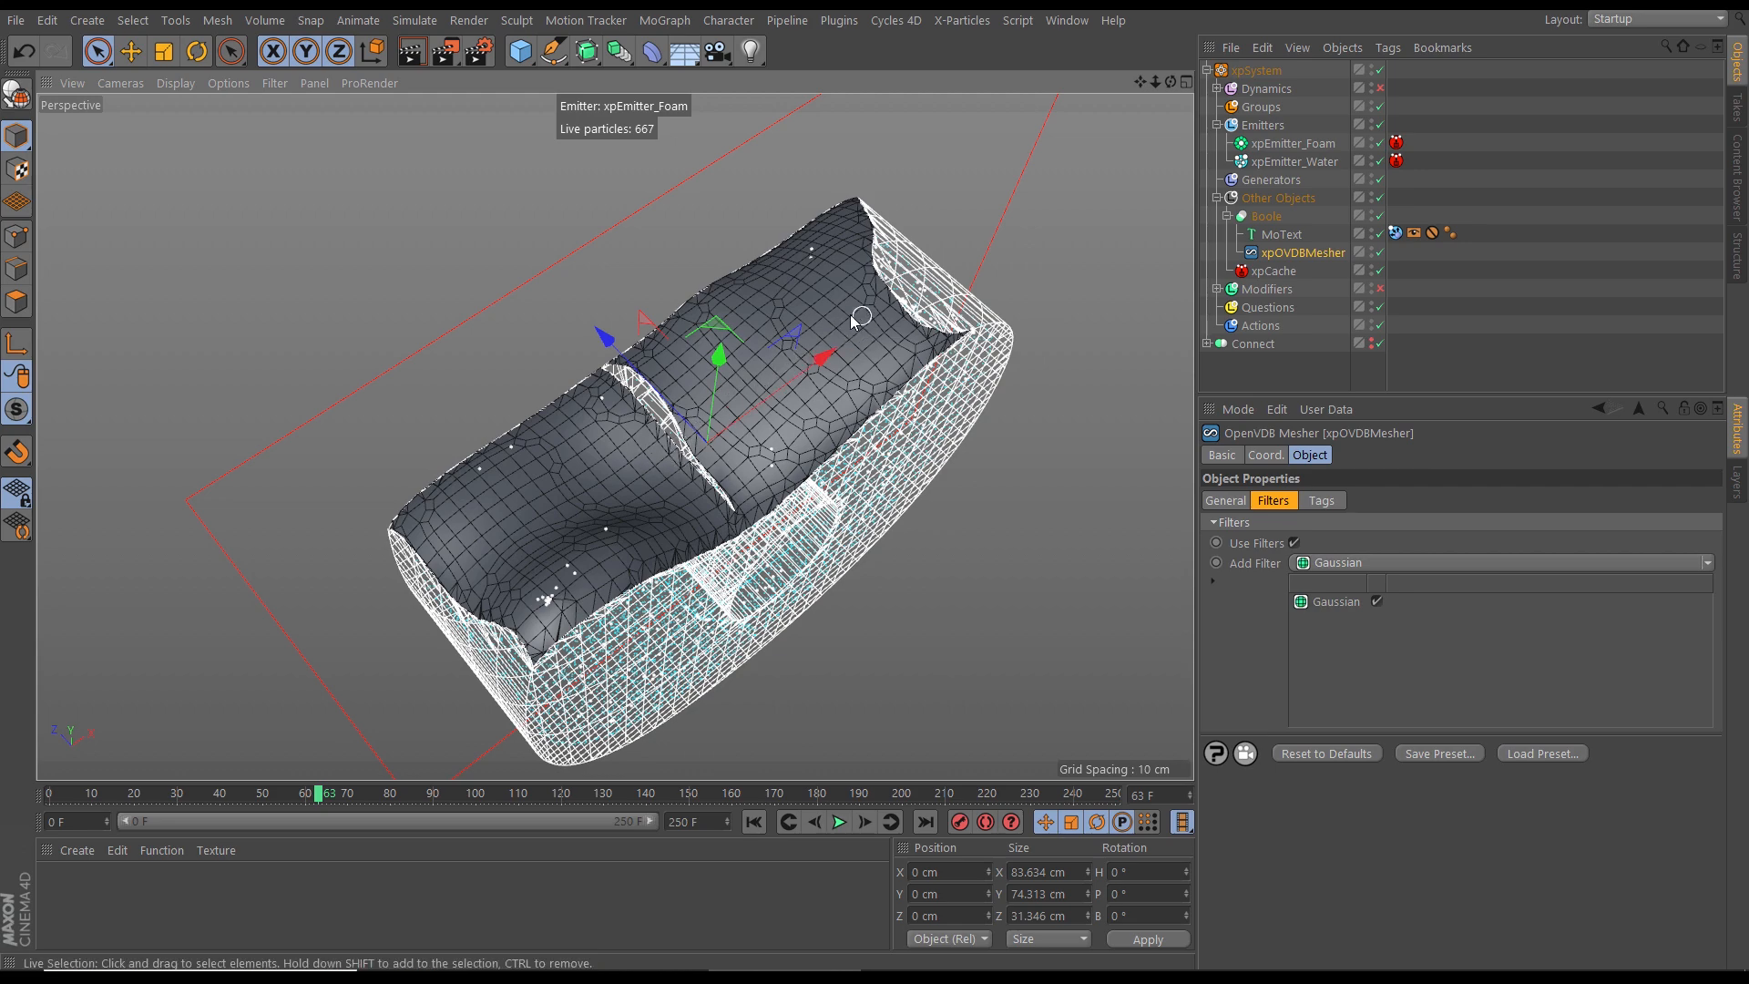
pyautogui.keyDown('alt'); pyautogui.moveTo(908, 441); pyautogui.dragTo(824, 453); pyautogui.keyUp('alt')
pyautogui.scroll(-3, 862, 427)
pyautogui.keyDown('alt'); pyautogui.moveTo(862, 426); pyautogui.dragTo(843, 459, button='middle'); pyautogui.keyUp('alt')
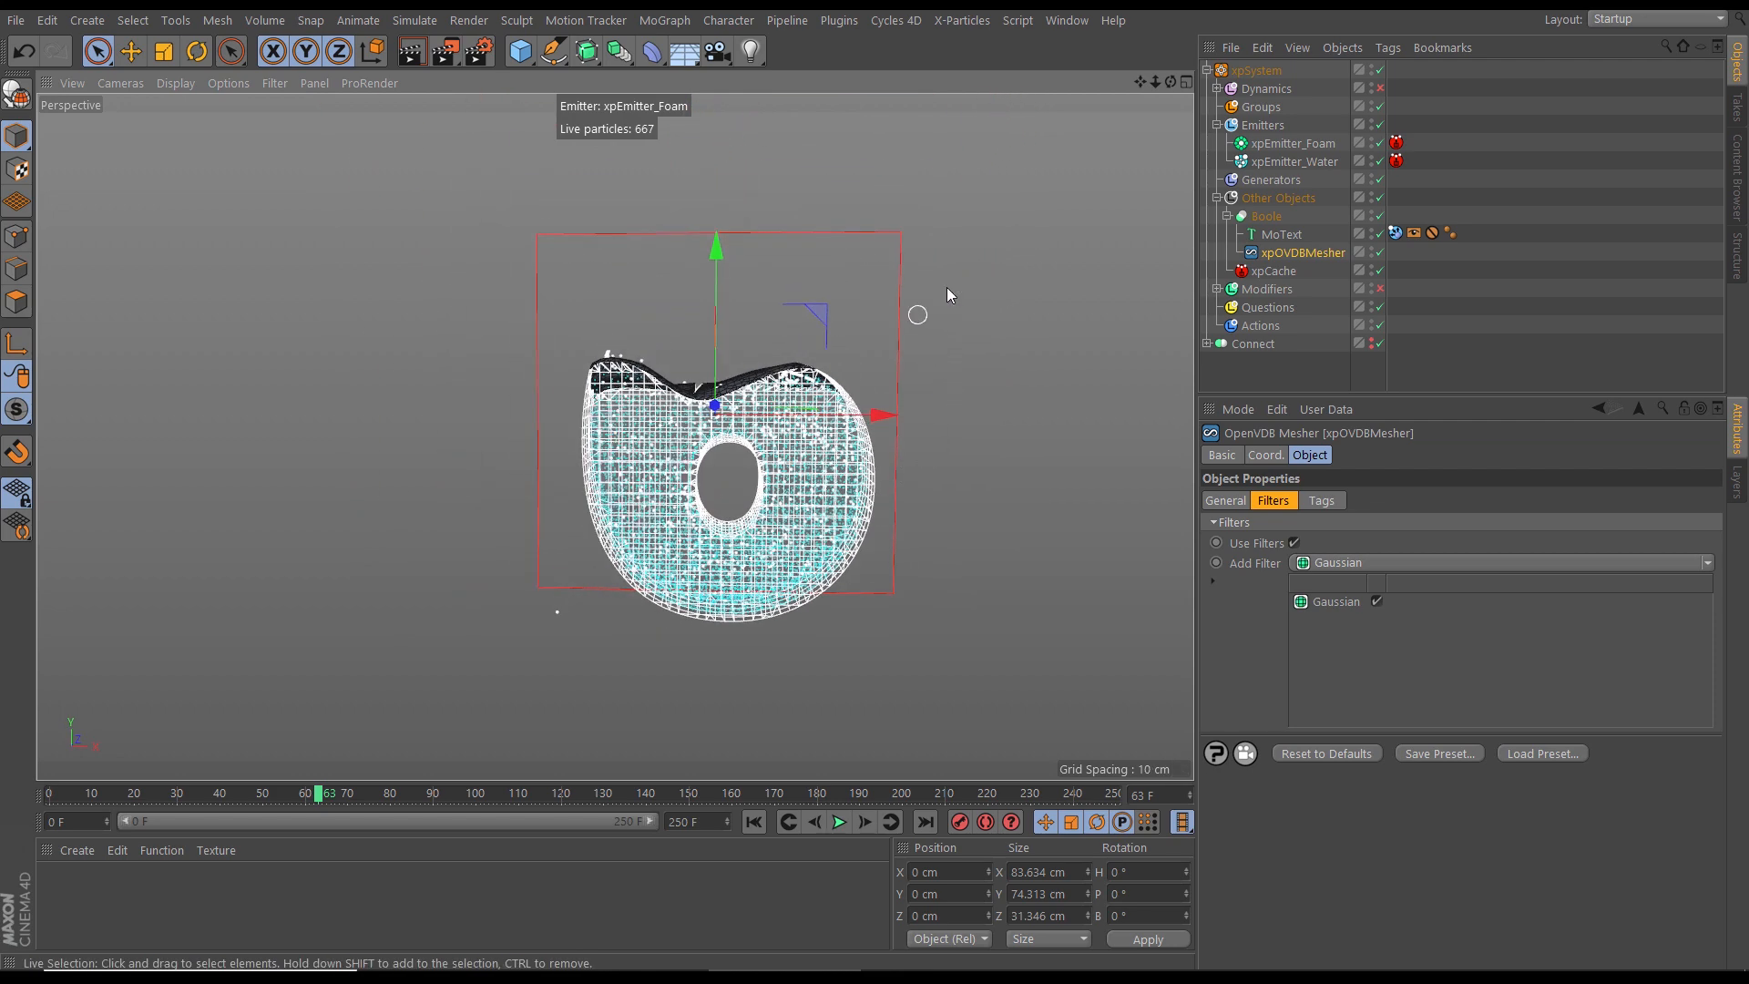
# Step: Delete the Display tag from MoText so that the Boole result is drawn shaded instead of as a wireframe
pyautogui.click(1413, 232)
pyautogui.press('Delete')
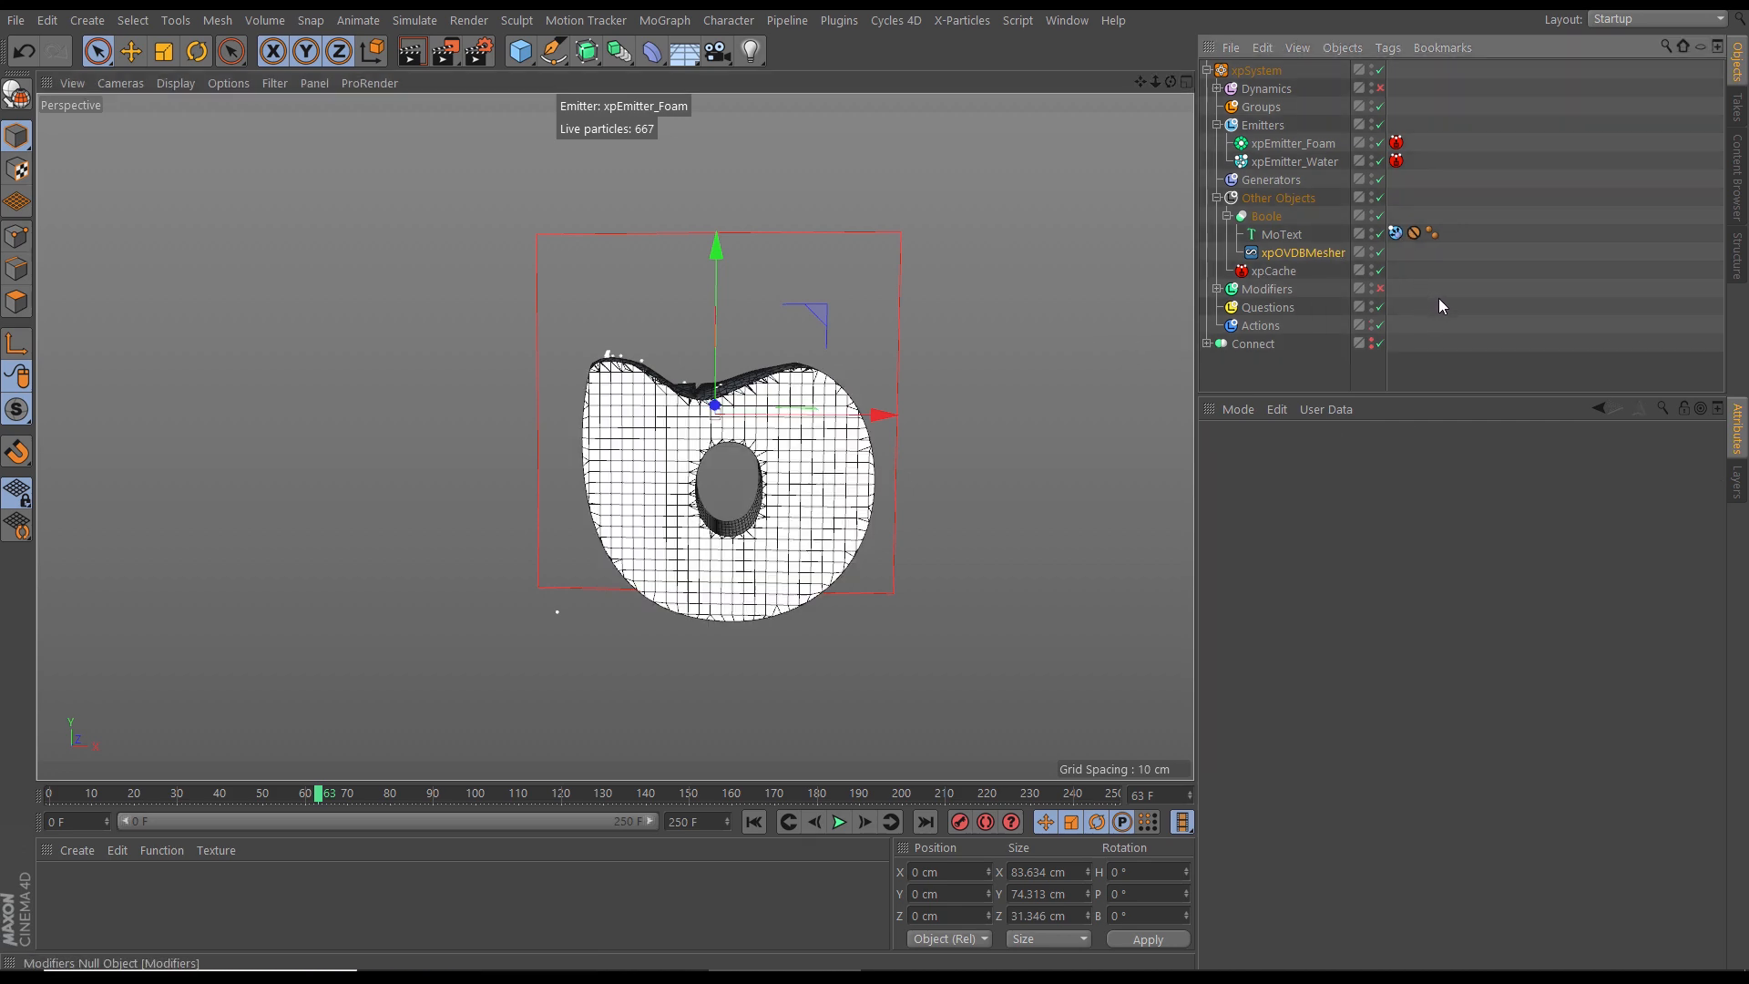
pyautogui.moveTo(816, 461)
pyautogui.keyDown('alt'); pyautogui.mouseDown()
pyautogui.moveTo(547, 511)
pyautogui.moveTo(699, 560)
pyautogui.moveTo(949, 461)
pyautogui.moveTo(820, 492)
pyautogui.mouseUp(); pyautogui.keyUp('alt')
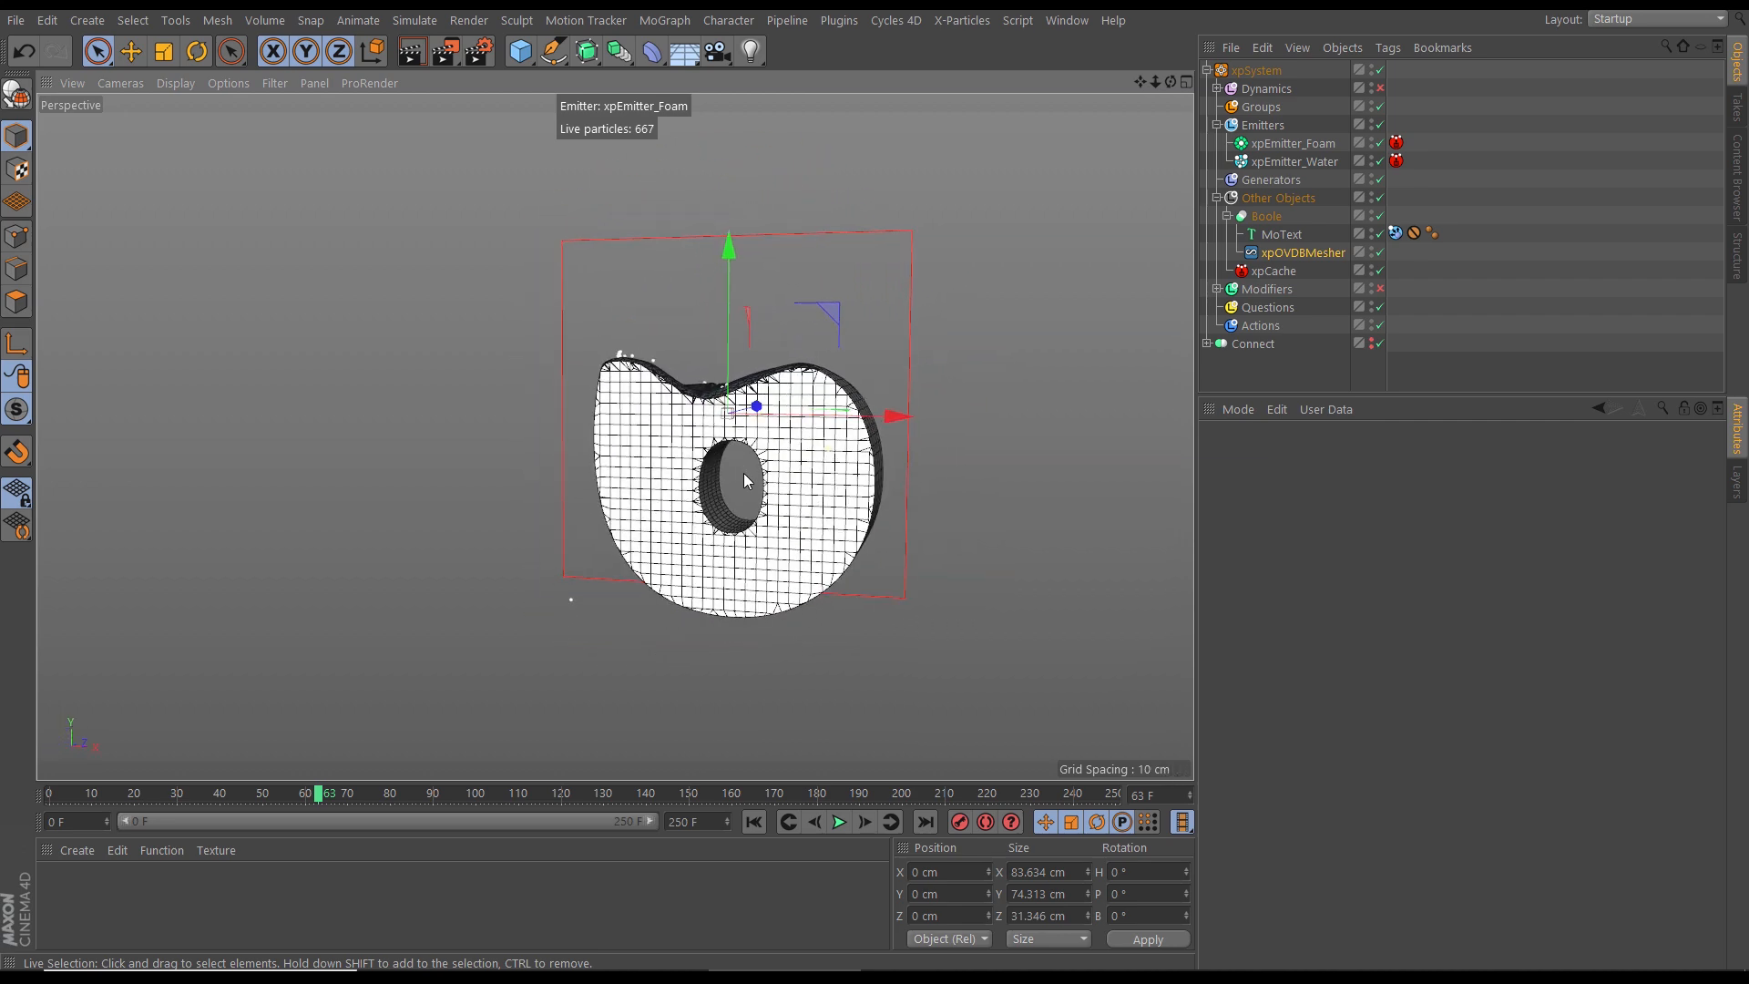
# Step: Play the animation from the start to frame 163 and examine the filling 6 from several angles
pyautogui.click(756, 822)
pyautogui.click(839, 822)
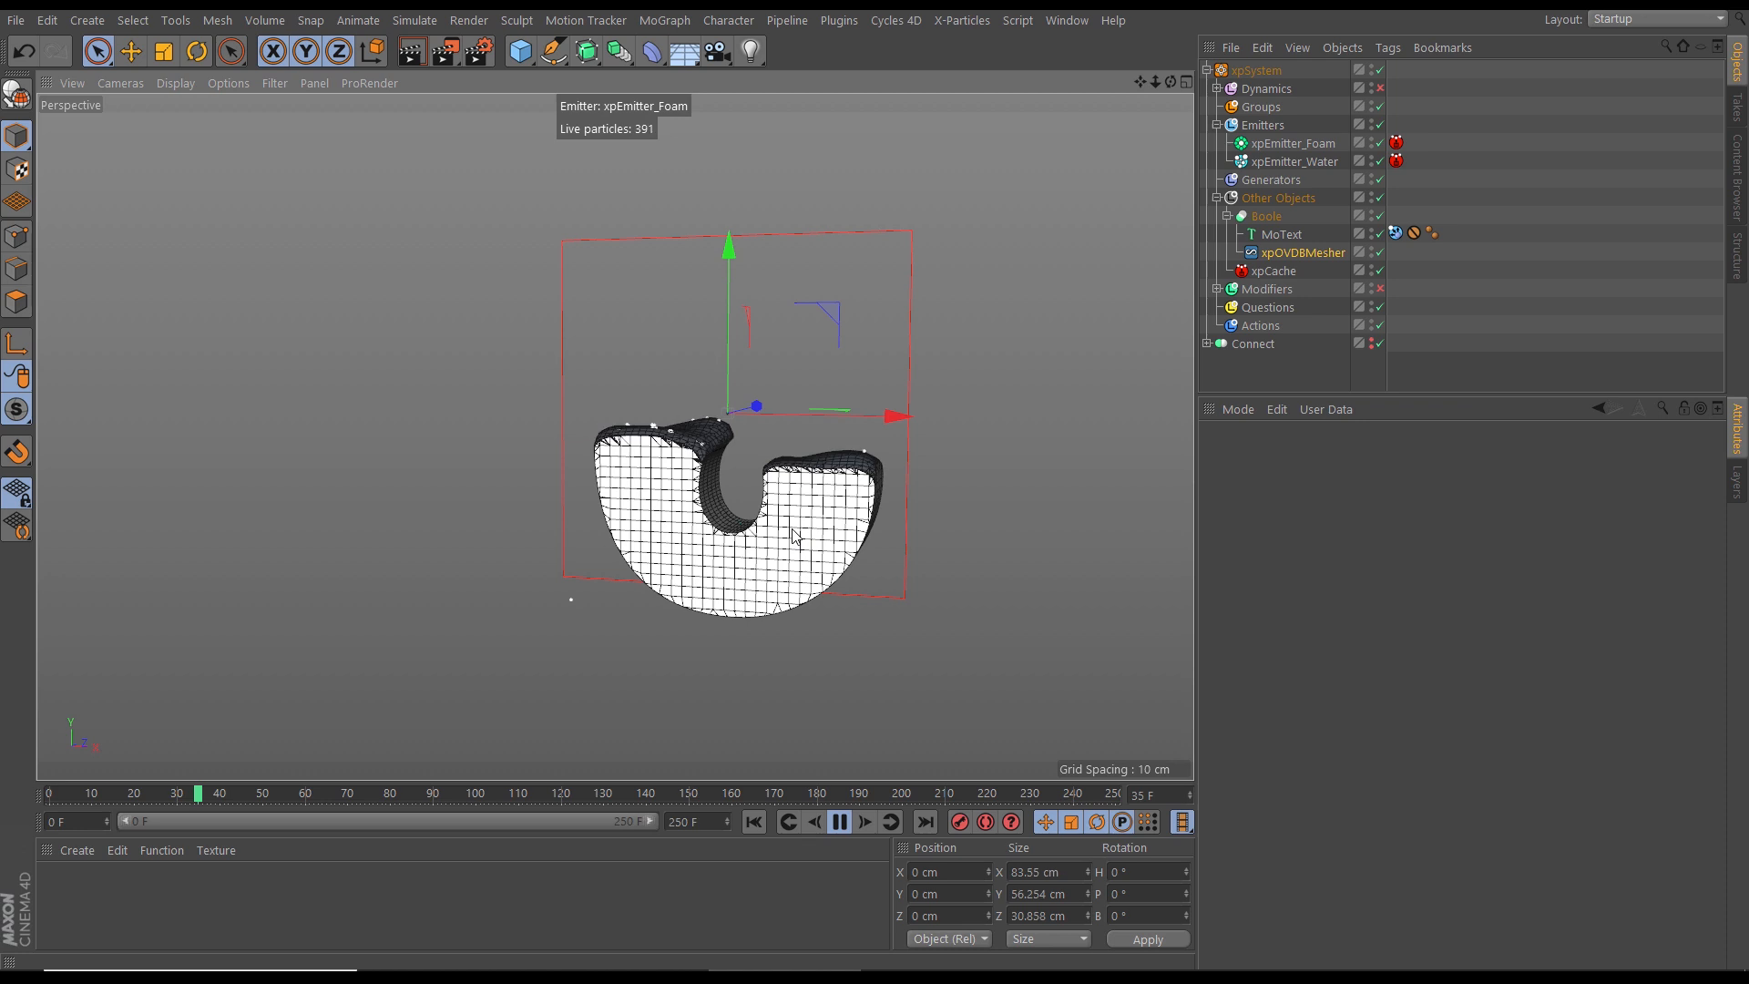
pyautogui.keyDown('alt'); pyautogui.moveTo(806, 547); pyautogui.dragTo(799, 390); pyautogui.keyUp('alt')
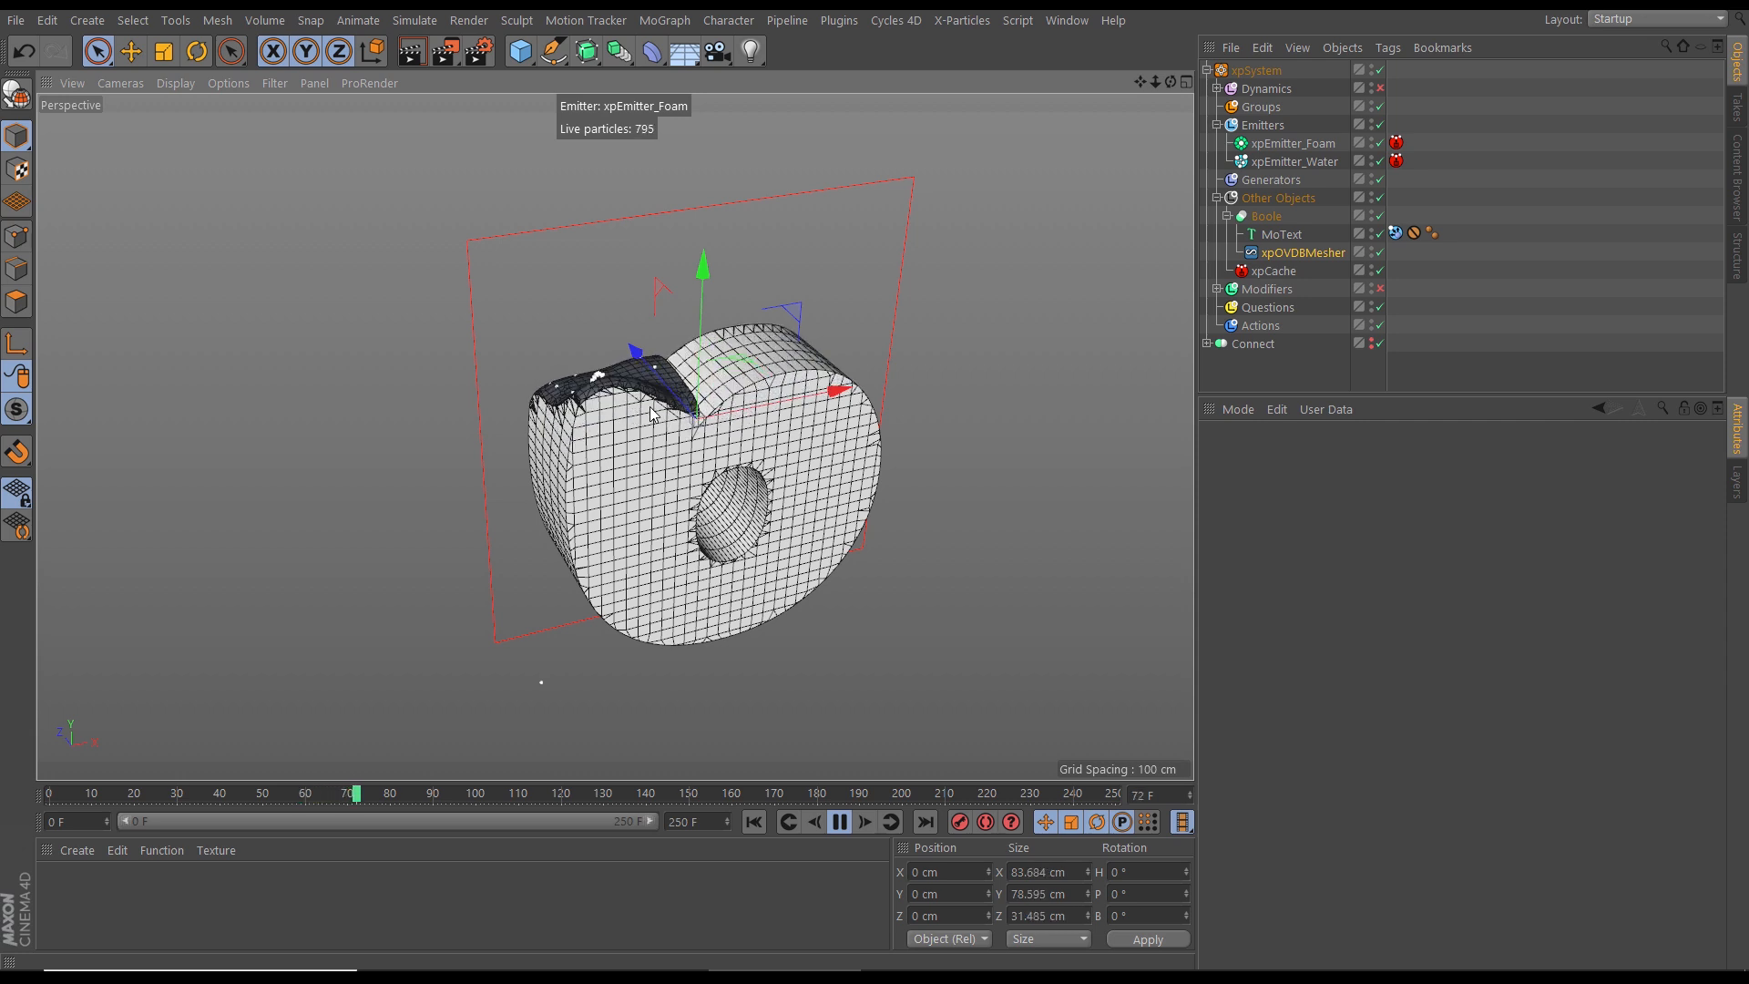
pyautogui.keyDown('alt'); pyautogui.moveTo(720, 417); pyautogui.dragTo(781, 325); pyautogui.keyUp('alt')
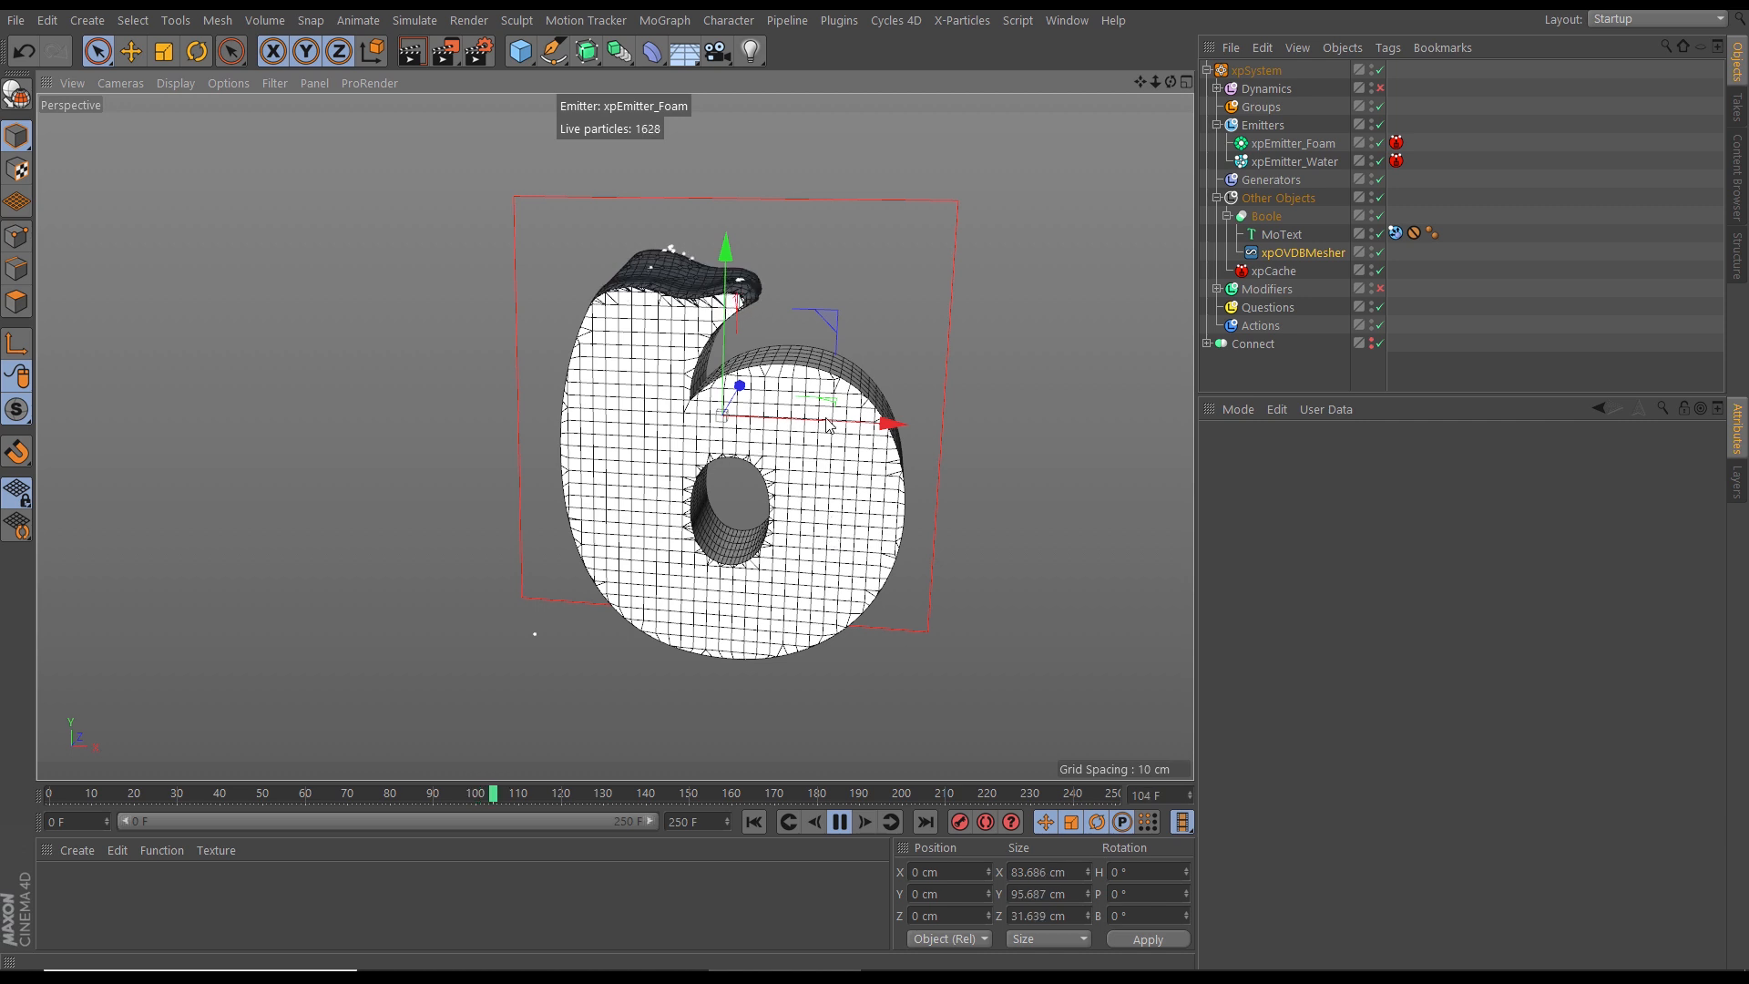
pyautogui.scroll(-2, 829, 516)
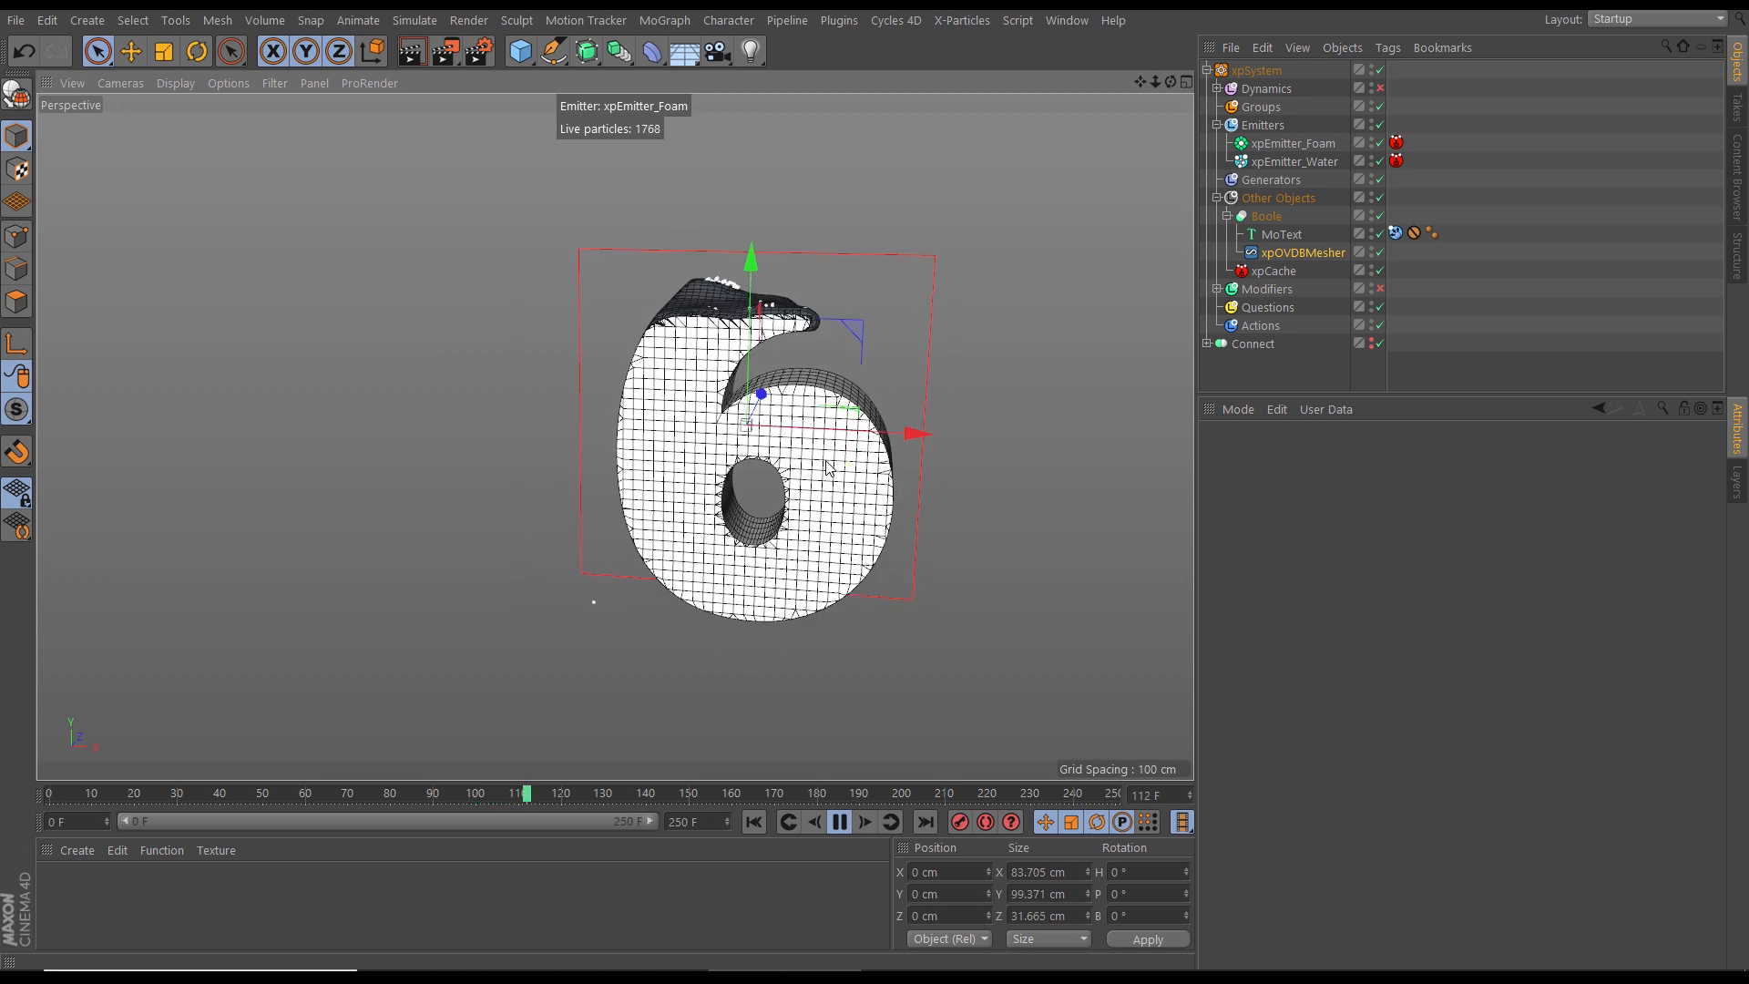
pyautogui.keyDown('alt'); pyautogui.moveTo(820, 511); pyautogui.dragTo(763, 504); pyautogui.keyUp('alt')
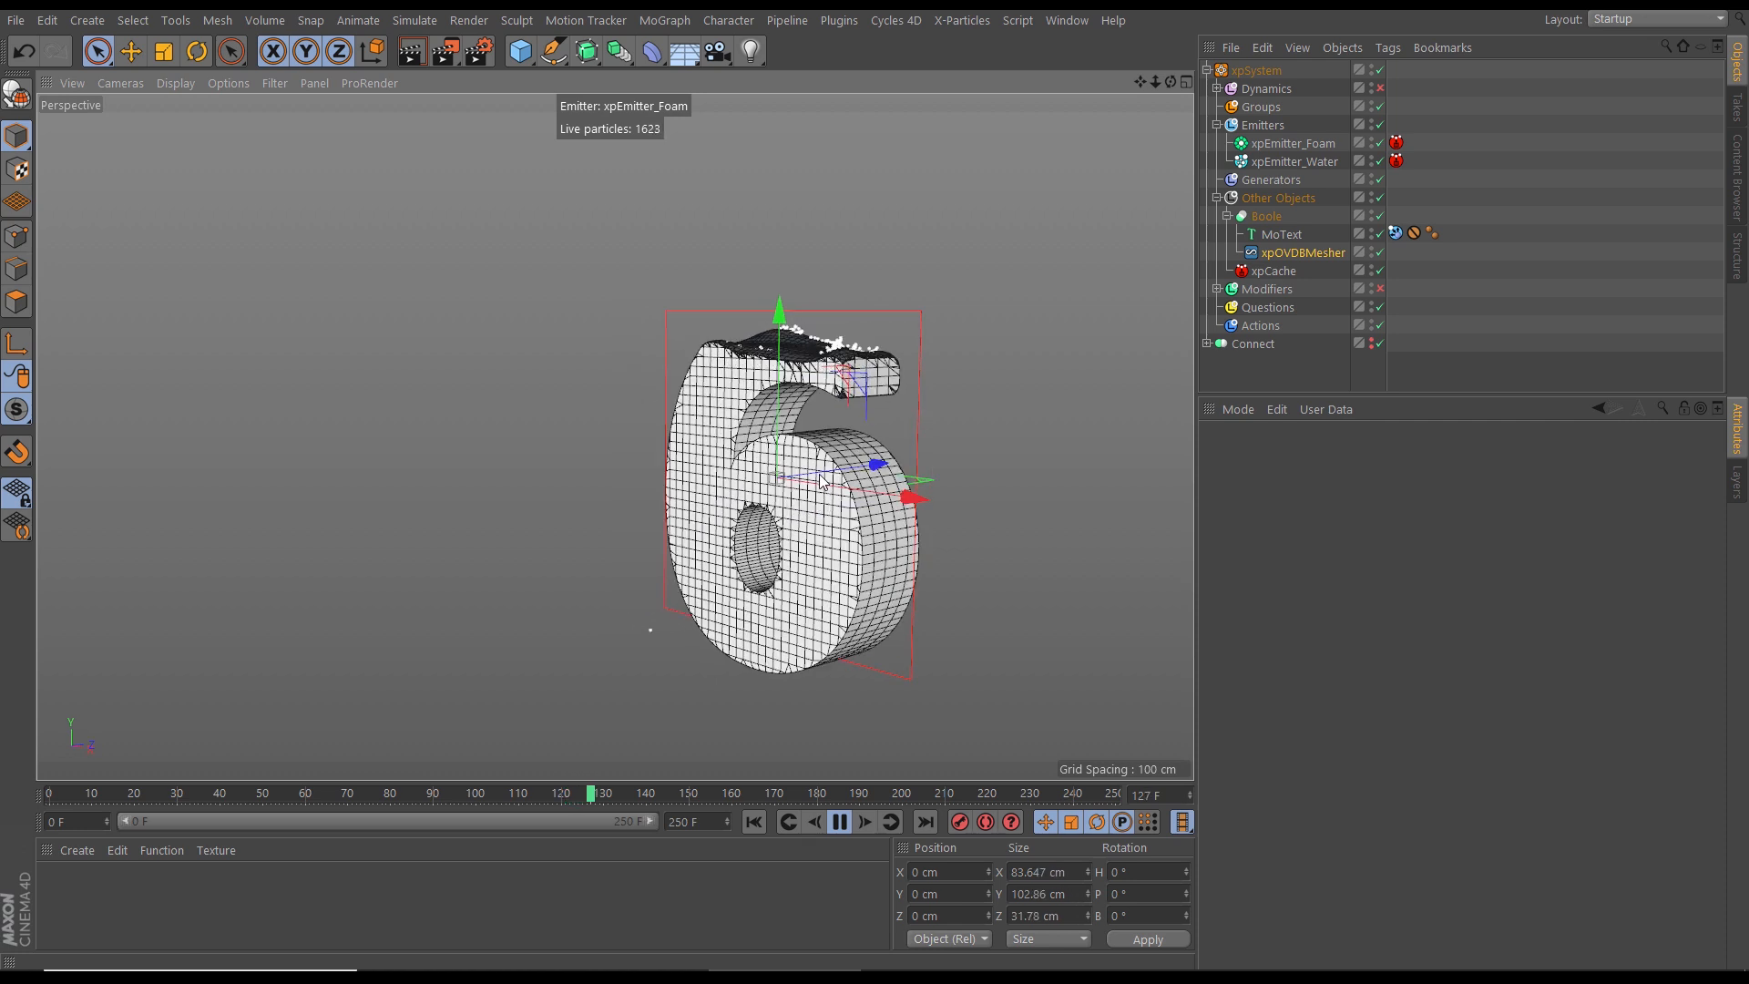
pyautogui.keyDown('alt'); pyautogui.moveTo(881, 519); pyautogui.dragTo(958, 492); pyautogui.keyUp('alt')
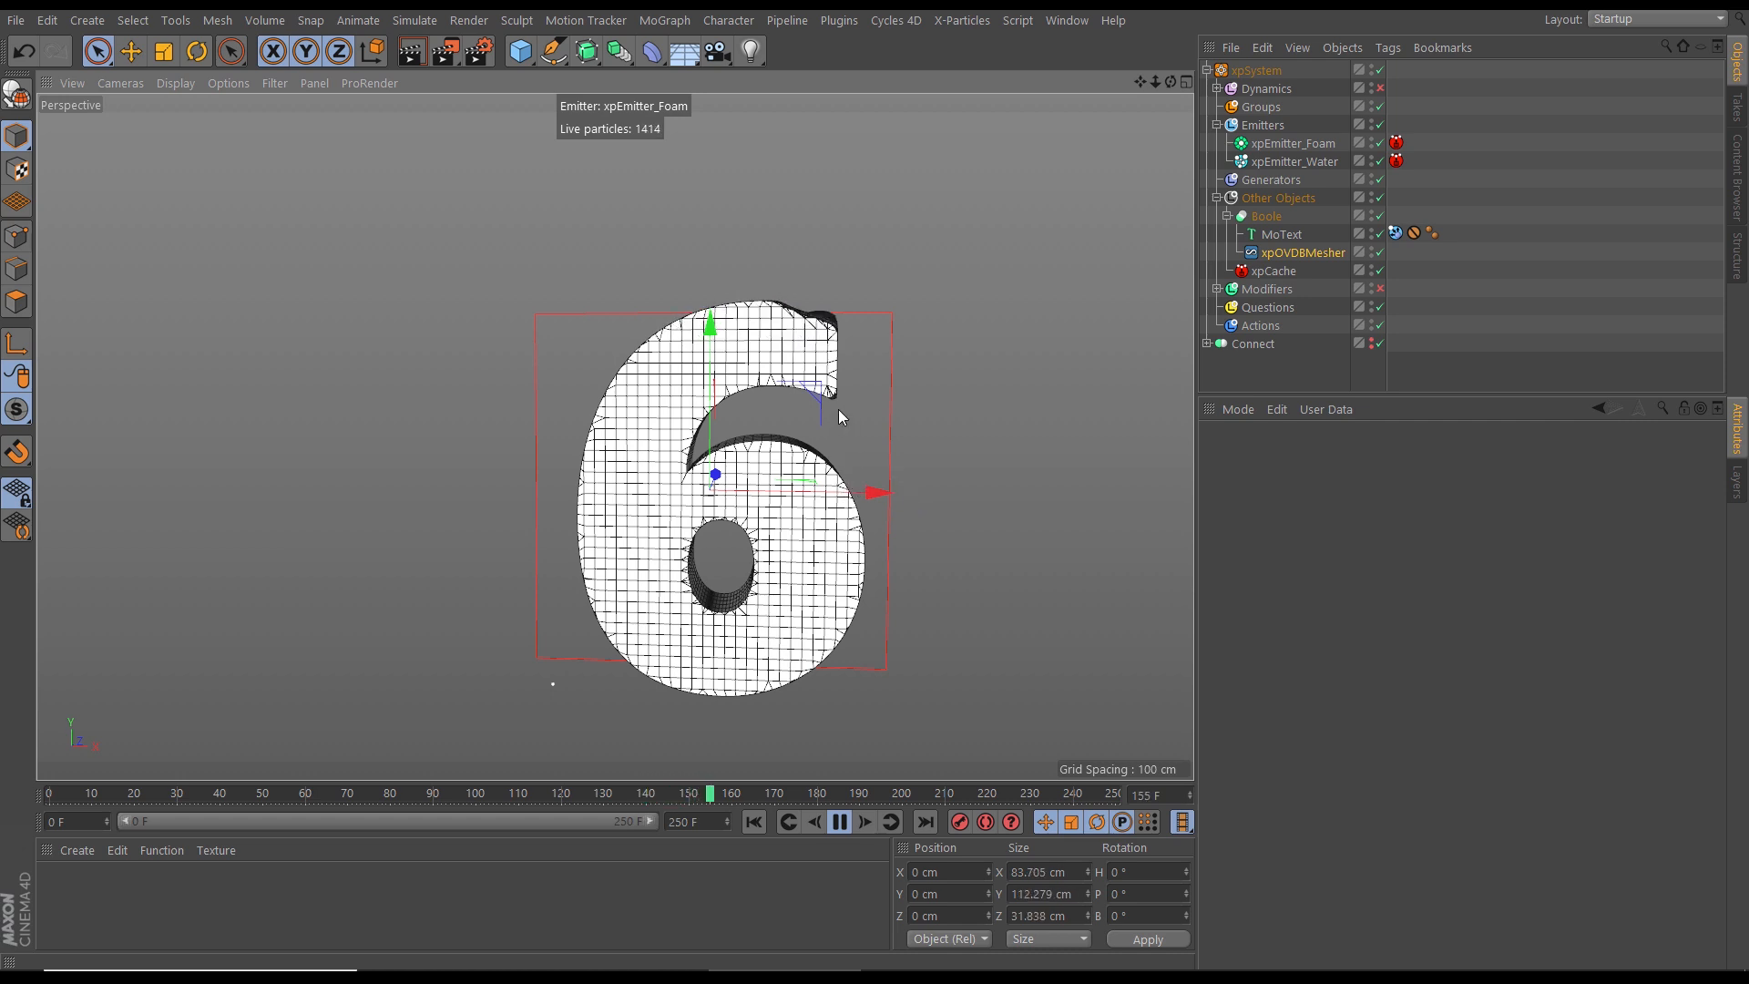
pyautogui.click(839, 821)
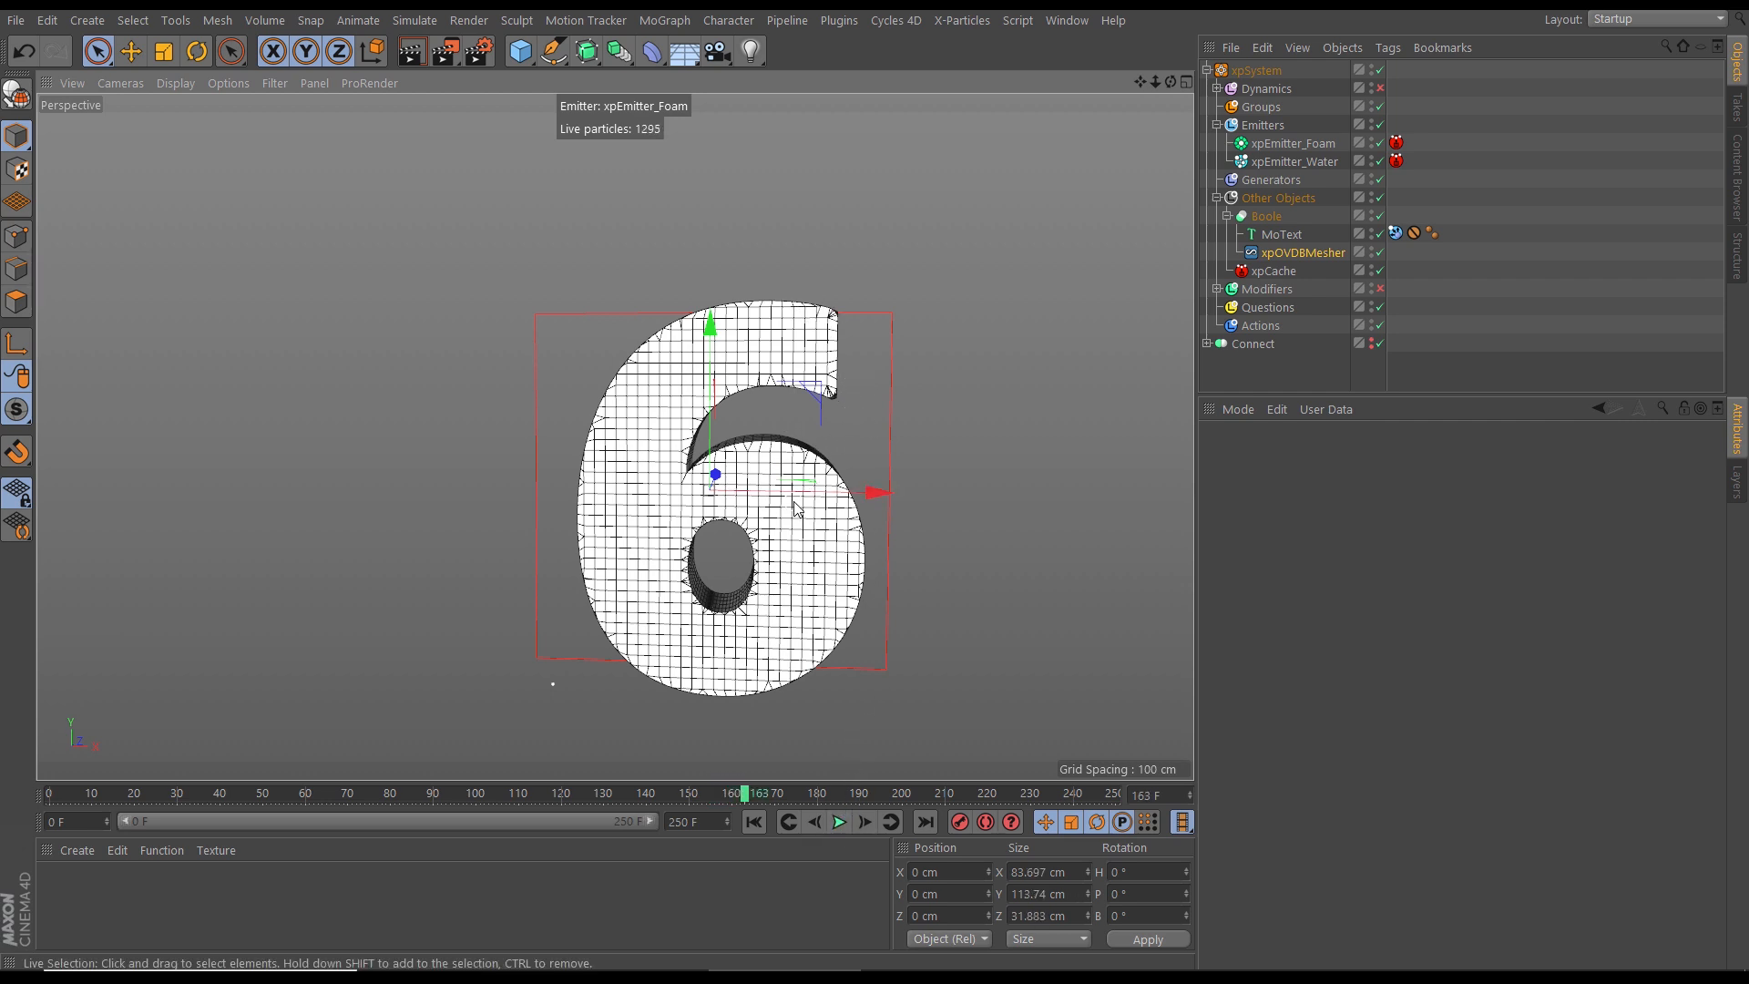
pyautogui.keyDown('alt'); pyautogui.moveTo(809, 500); pyautogui.dragTo(790, 597, button='middle'); pyautogui.keyUp('alt')
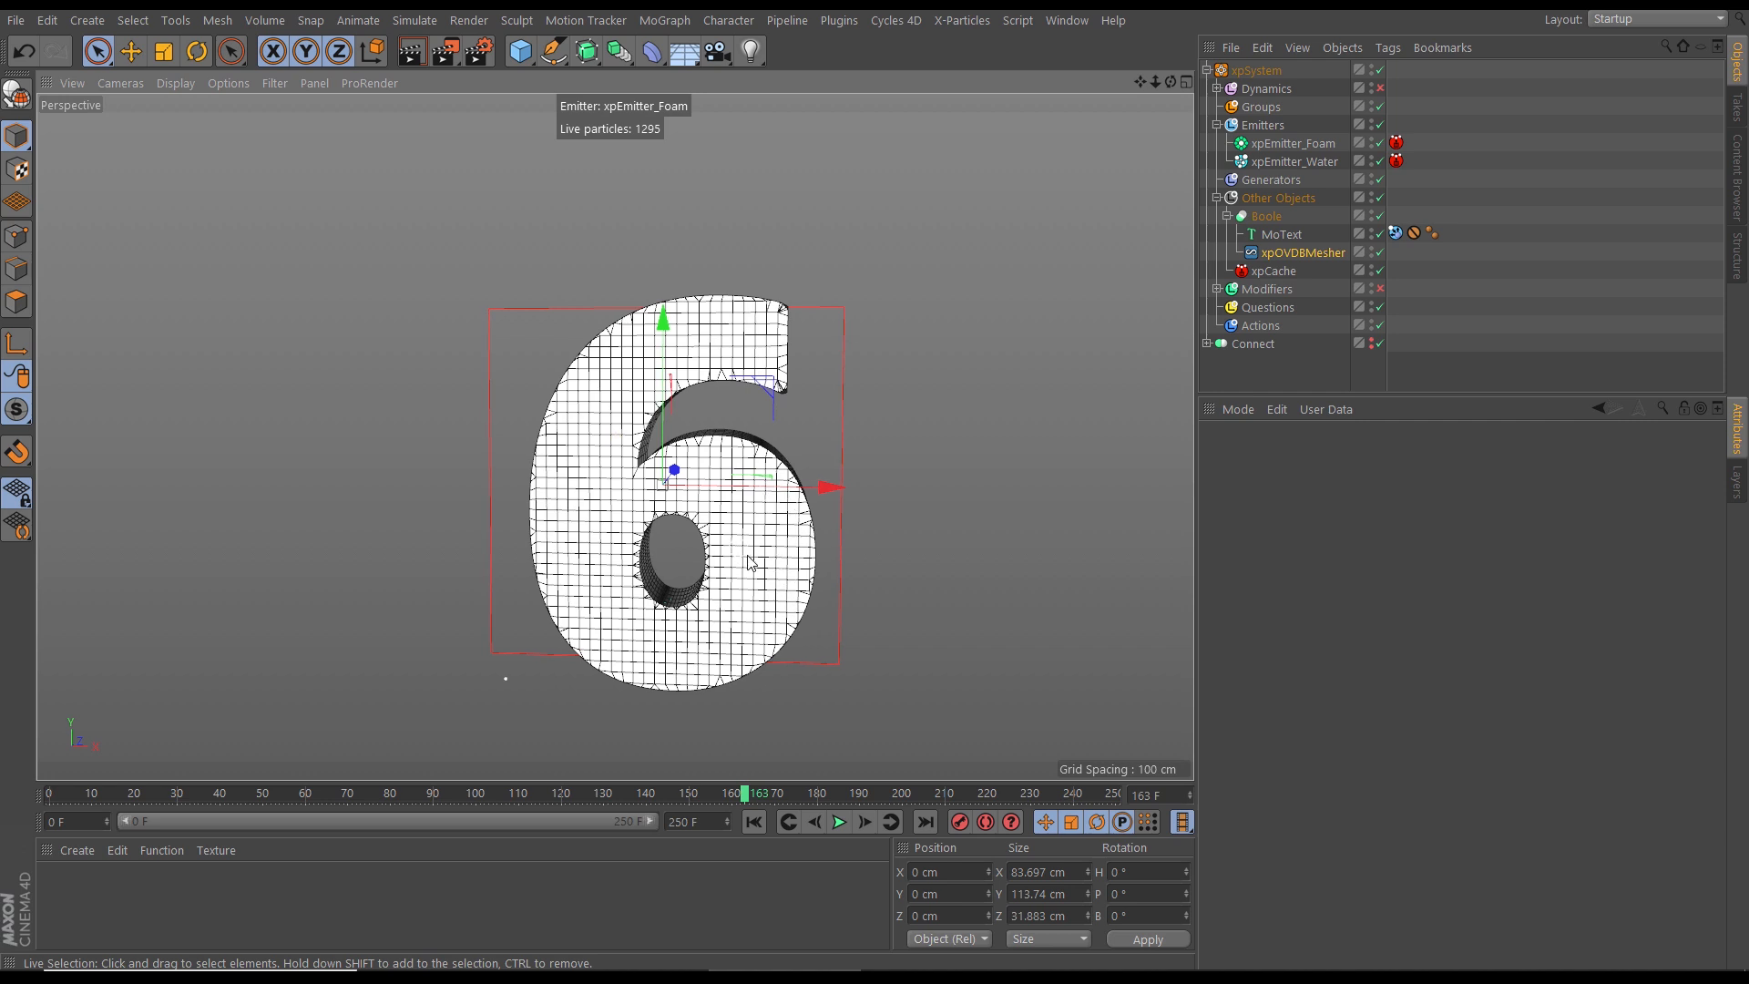
pyautogui.keyDown('alt'); pyautogui.moveTo(749, 561); pyautogui.dragTo(803, 543); pyautogui.keyUp('alt')
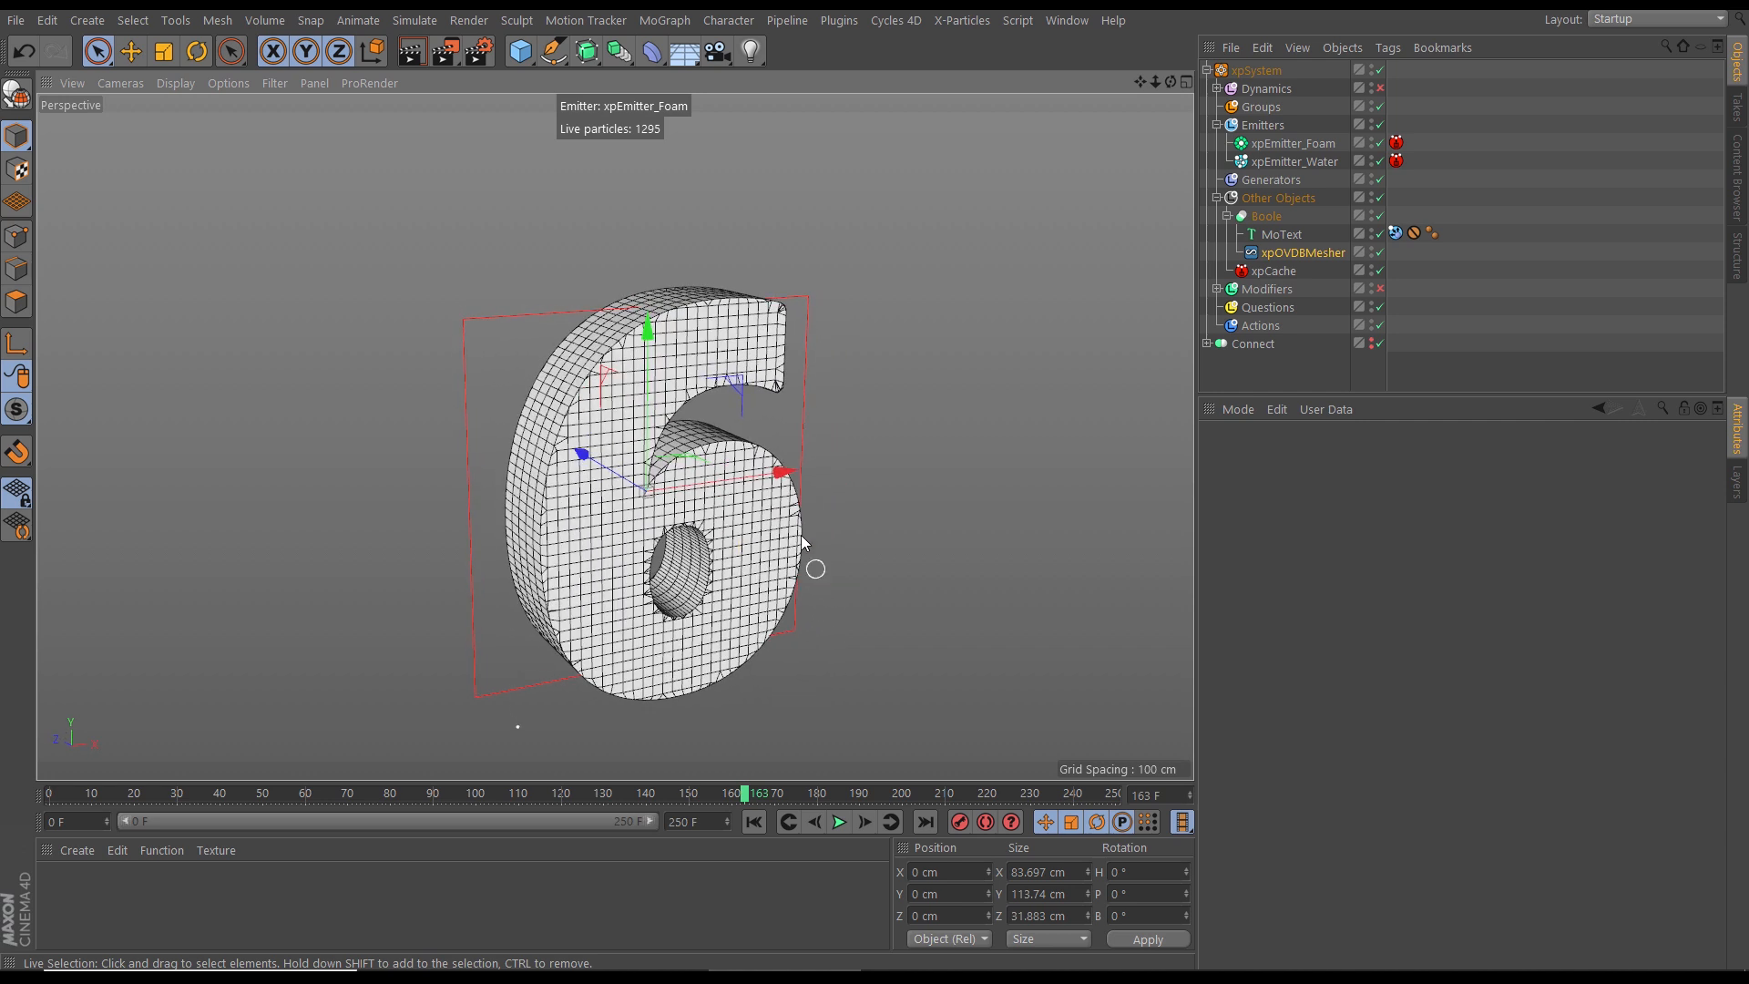
# Step: Replay the animation from the start, stop at frame 12, and check the shape of the early fluid mesh
pyautogui.click(755, 825)
pyautogui.click(839, 823)
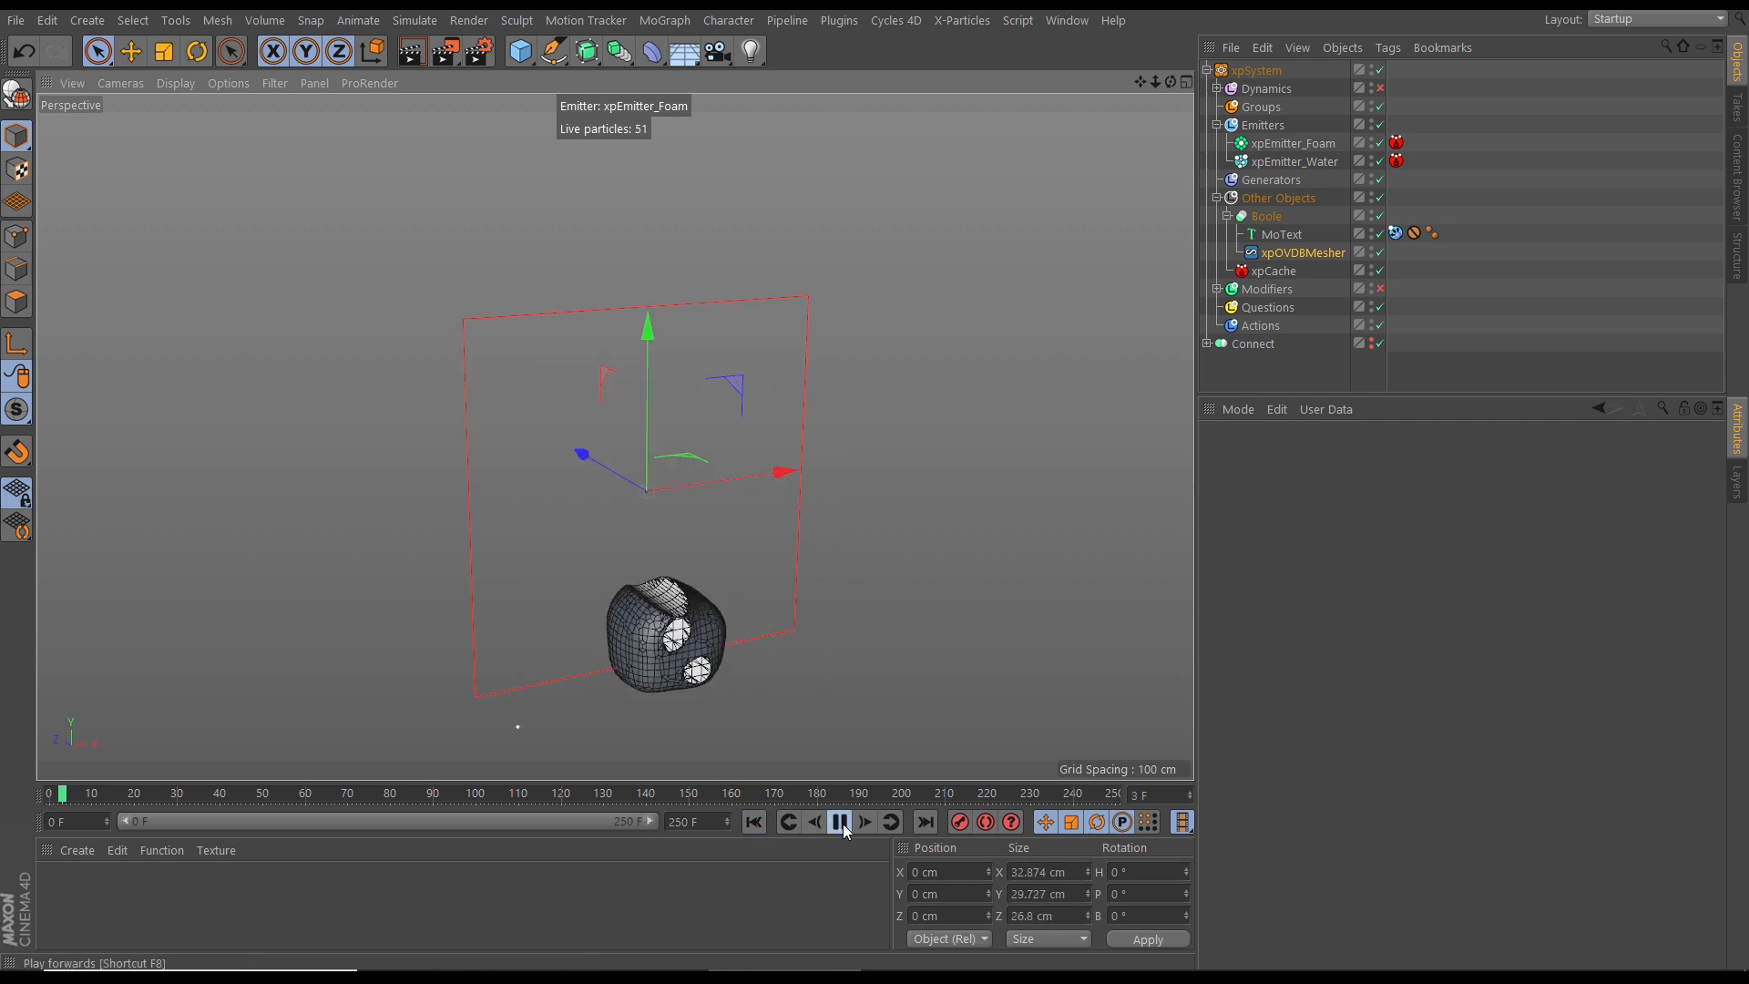
pyautogui.click(837, 824)
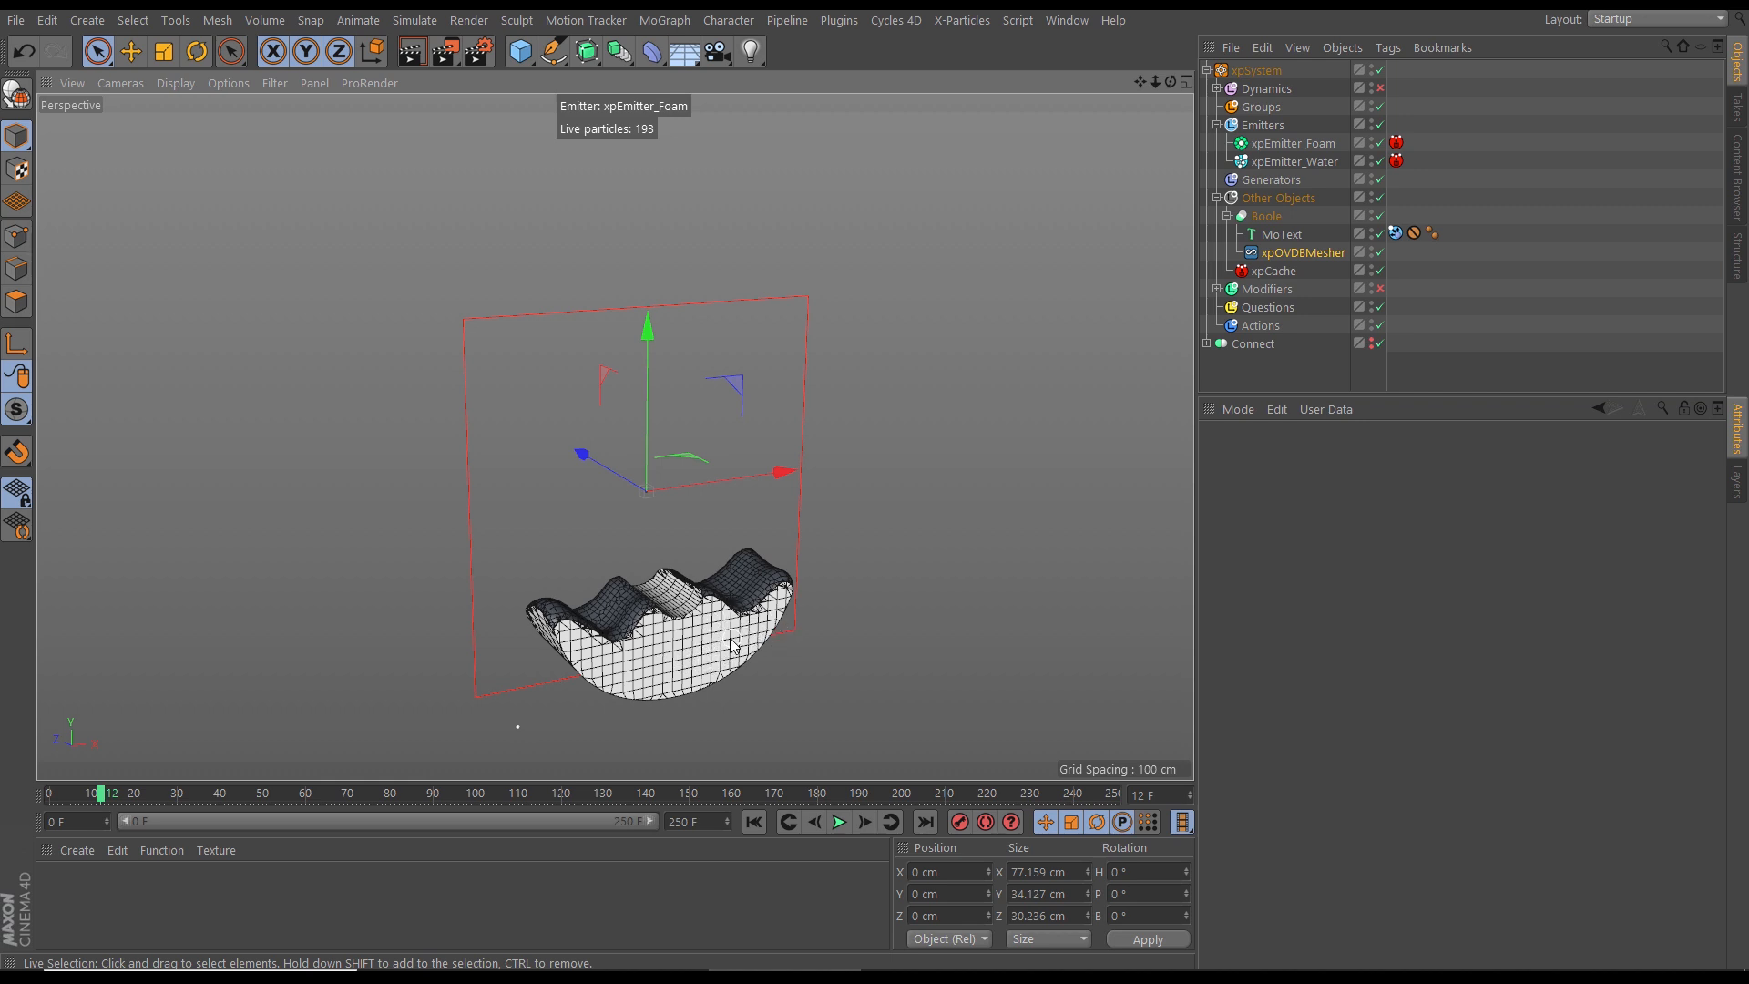
pyautogui.keyDown('alt'); pyautogui.moveTo(720, 647); pyautogui.dragTo(736, 610); pyautogui.keyUp('alt')
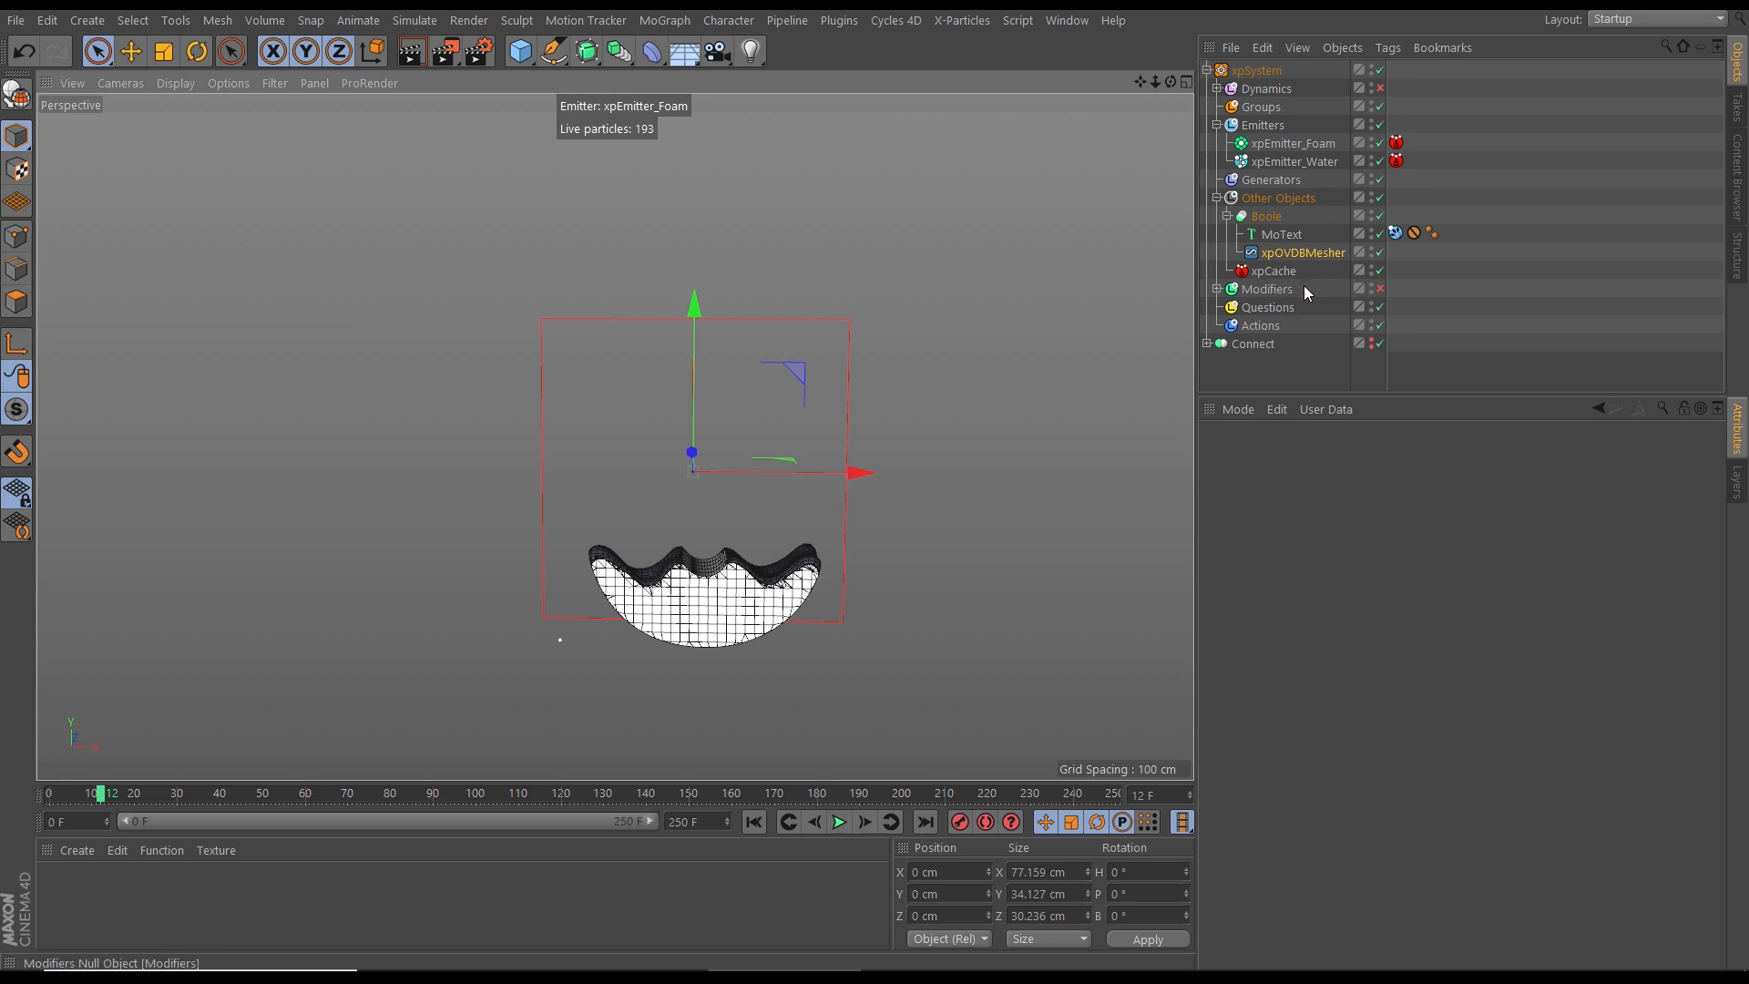
# Step: Build the xpCache again with the Continue option, keeping the existing emitter caches and adding the xpOVDBMesher
pyautogui.click(1381, 288)
pyautogui.click(1273, 272)
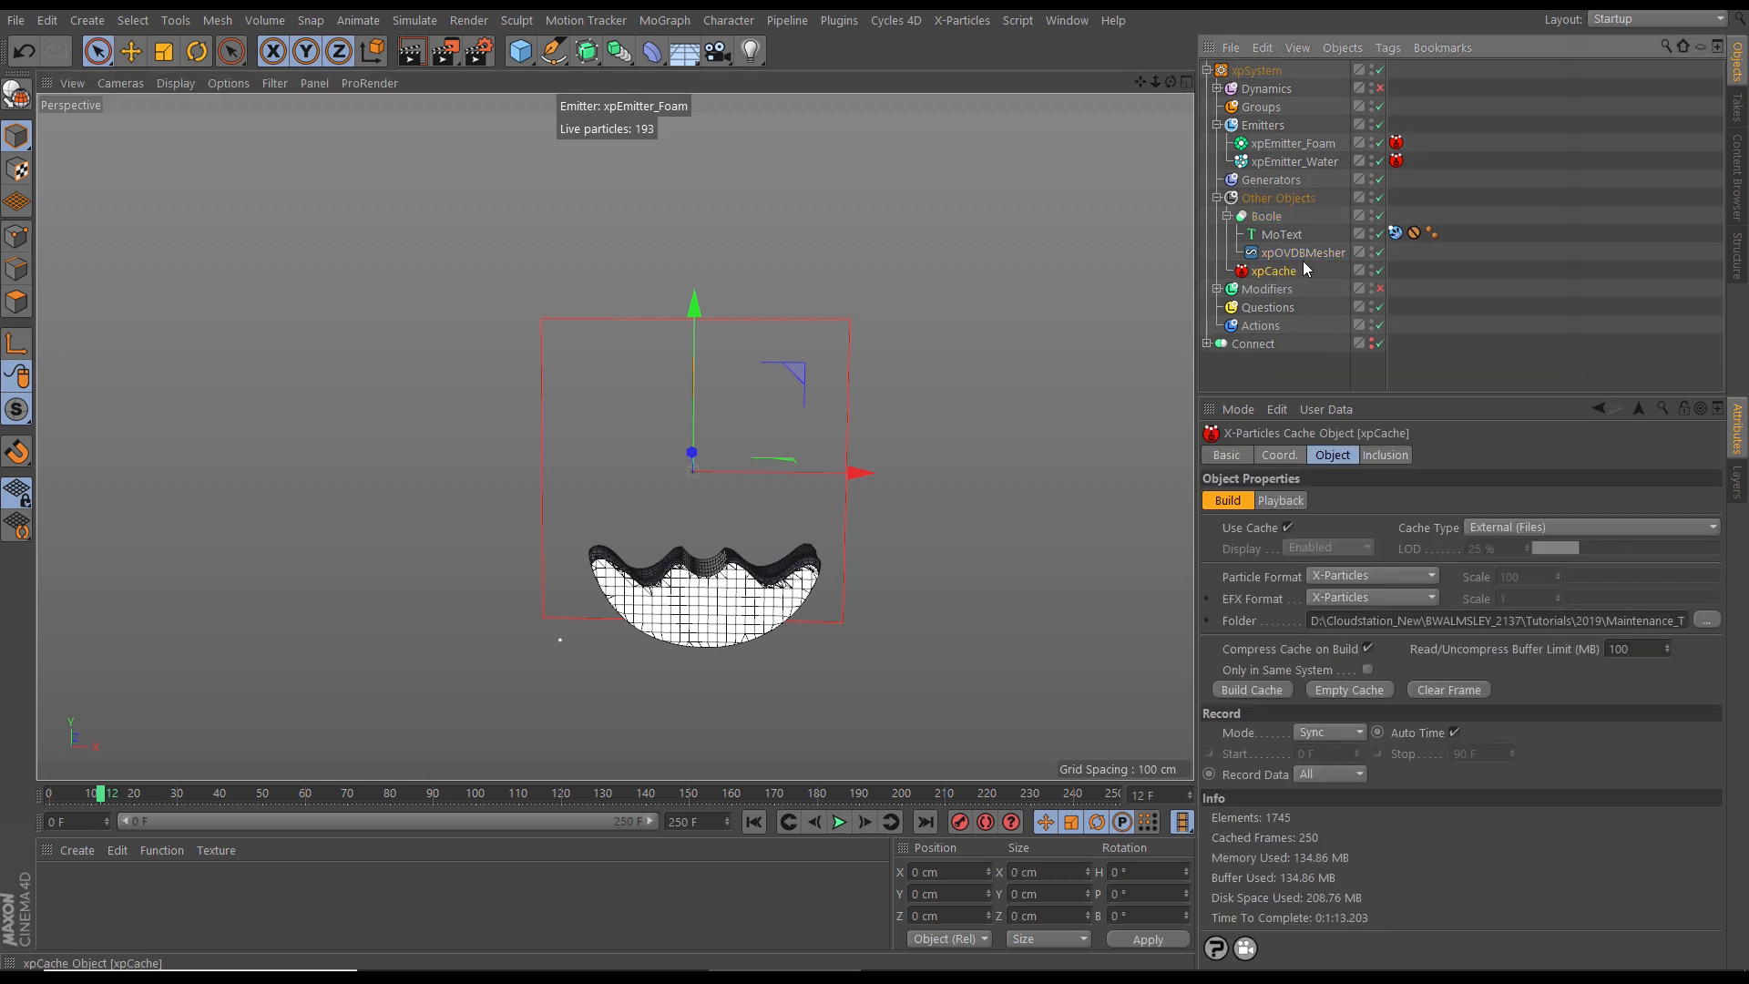
pyautogui.click(1249, 691)
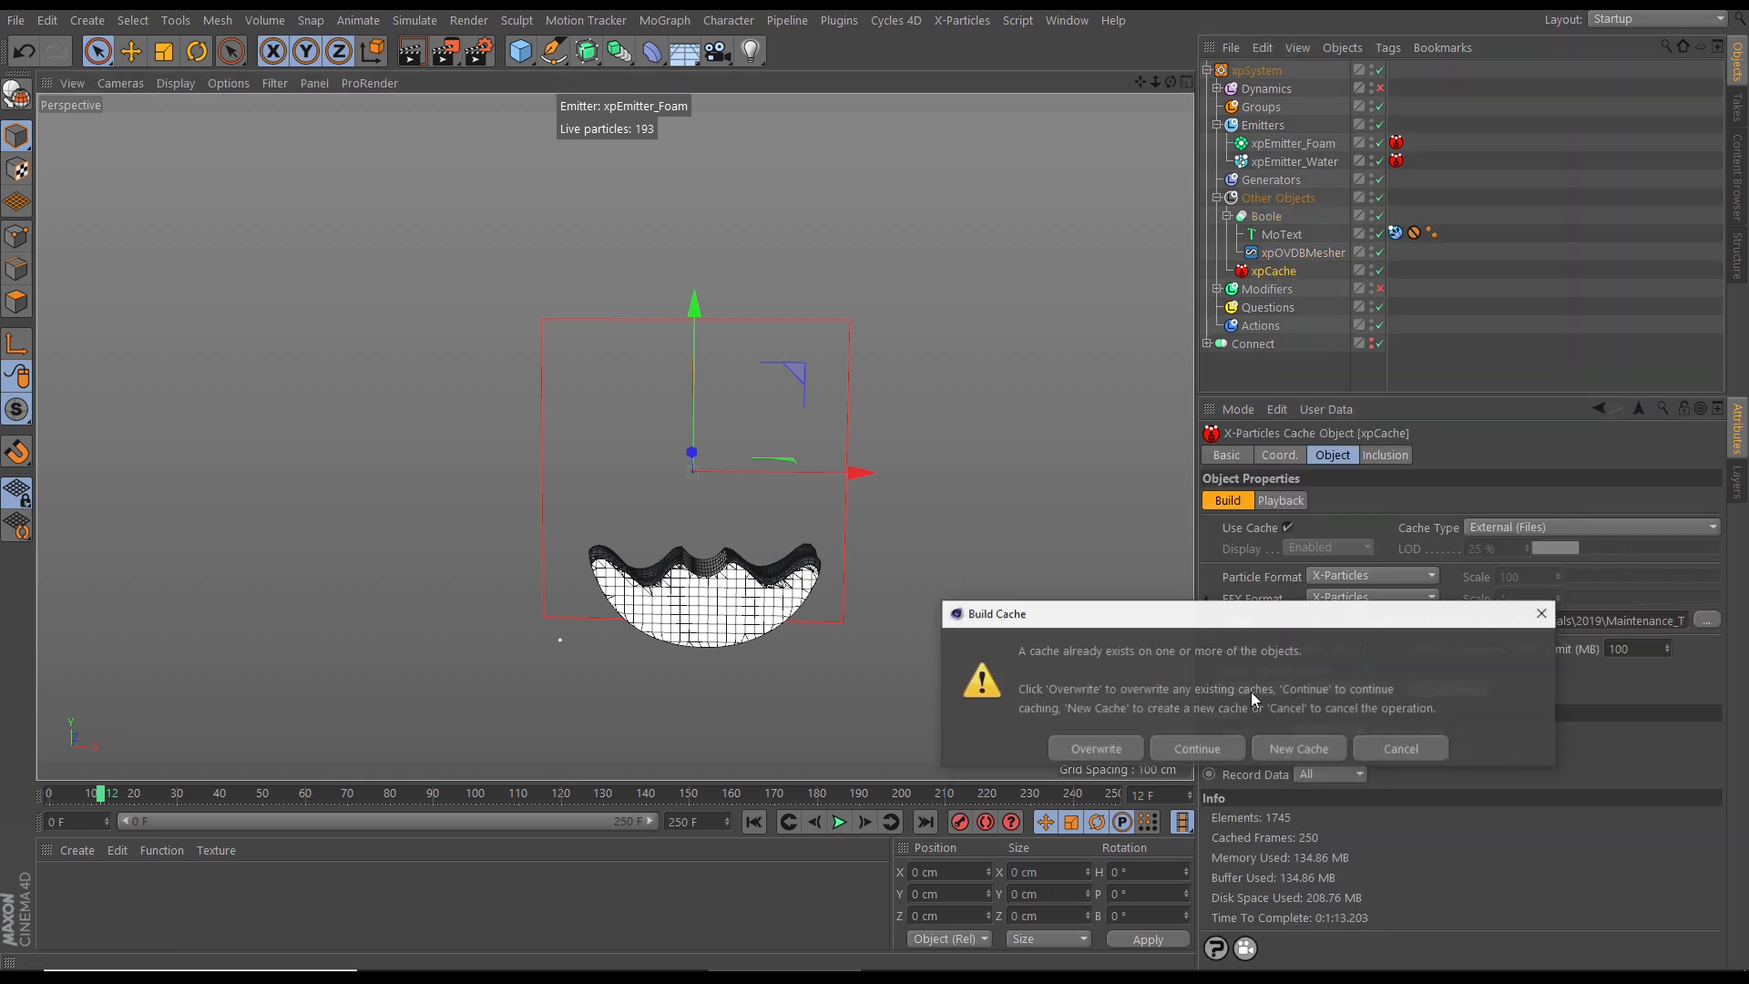
pyautogui.moveTo(1248, 623); pyautogui.dragTo(1148, 523)
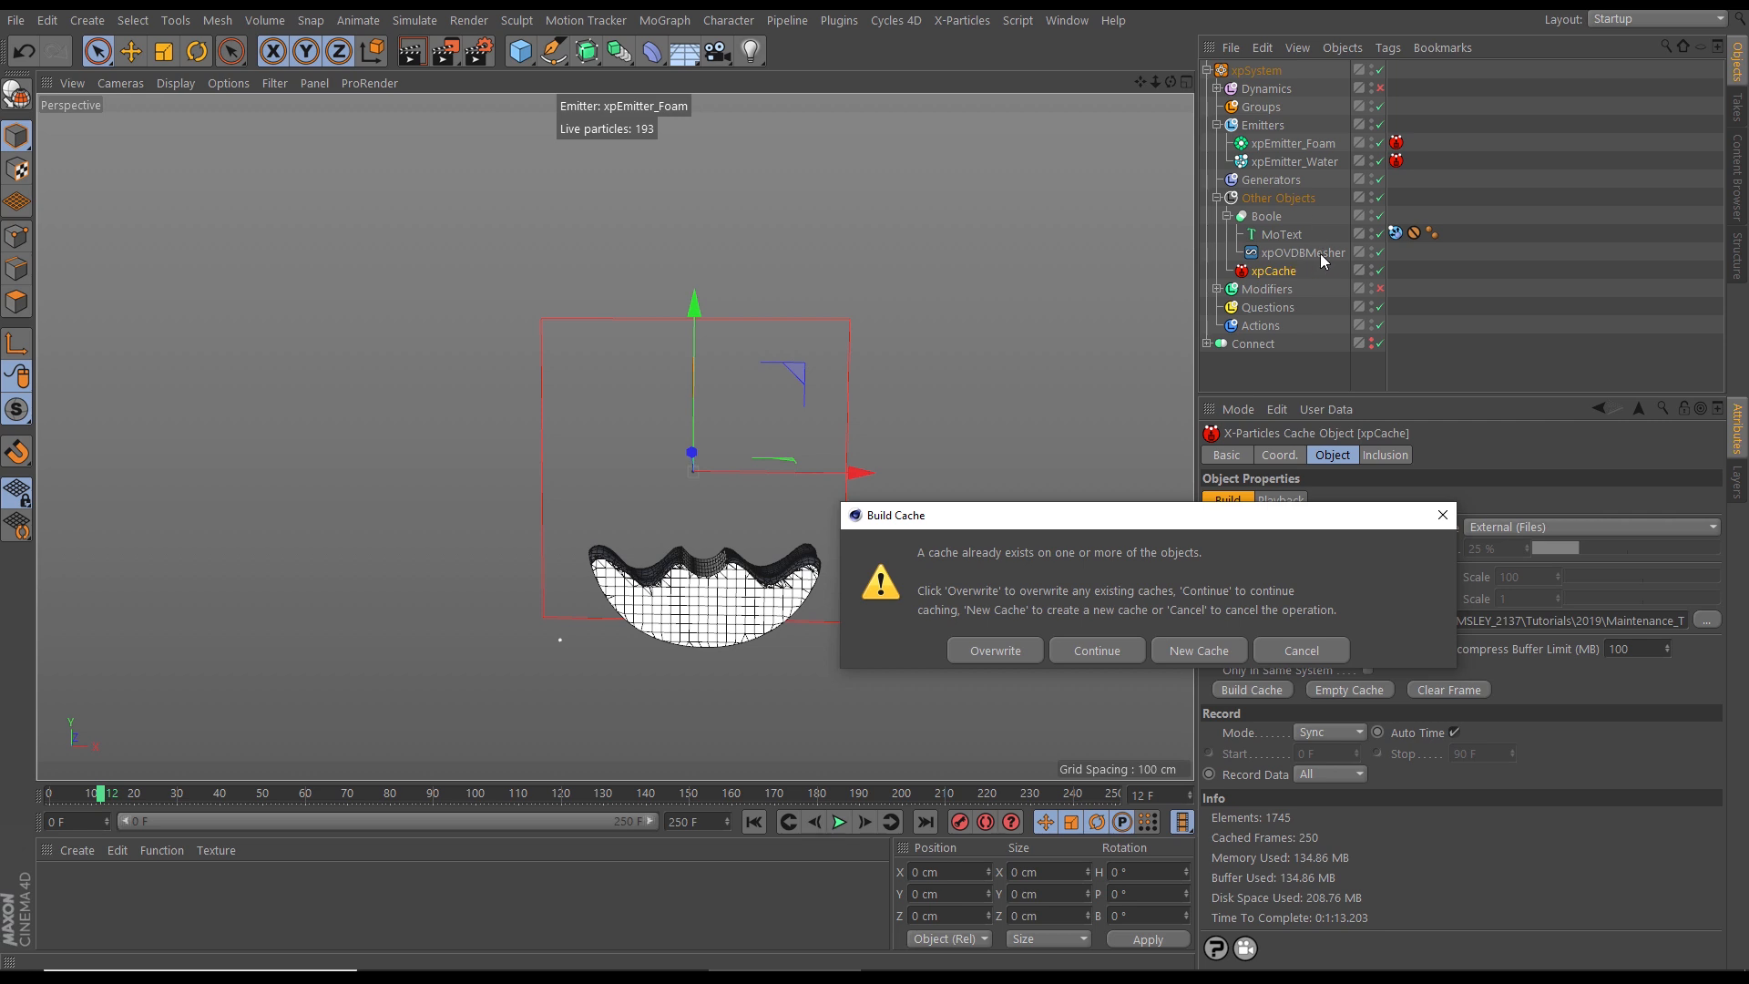
pyautogui.click(1106, 651)
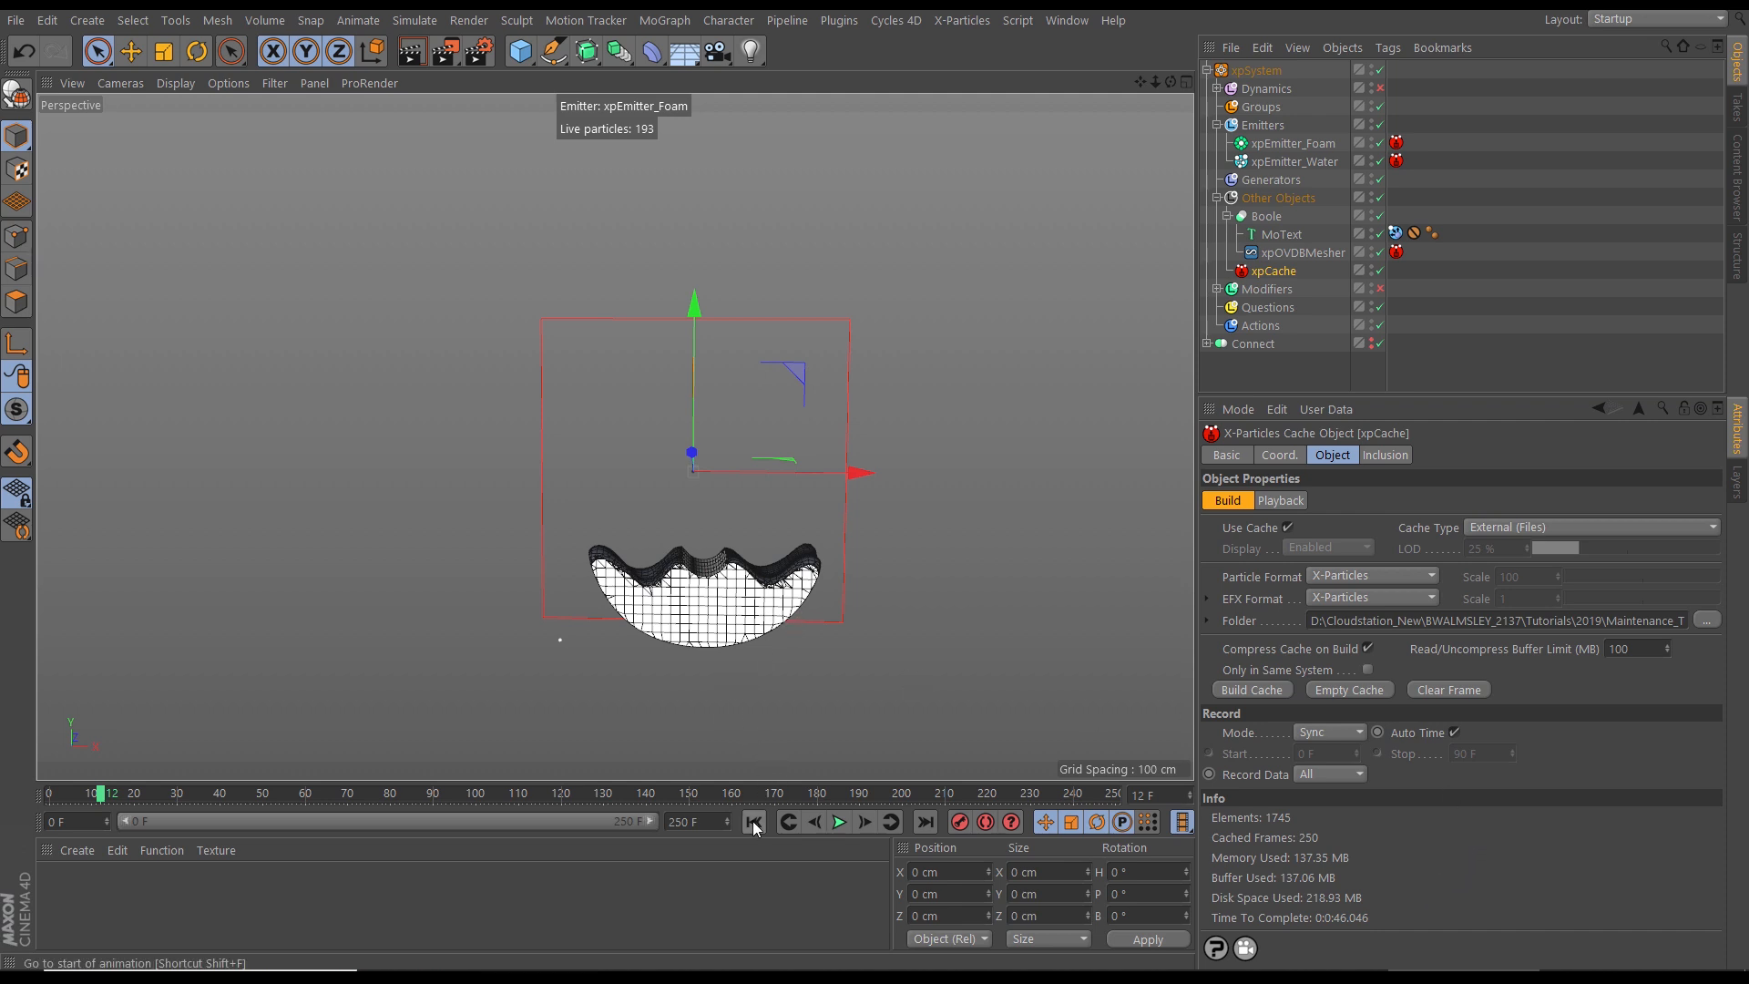
# Step: Play the cached simulation from the start, pausing at frames 63 and 112 to check the mesh
pyautogui.hotkey('shift', 'f')
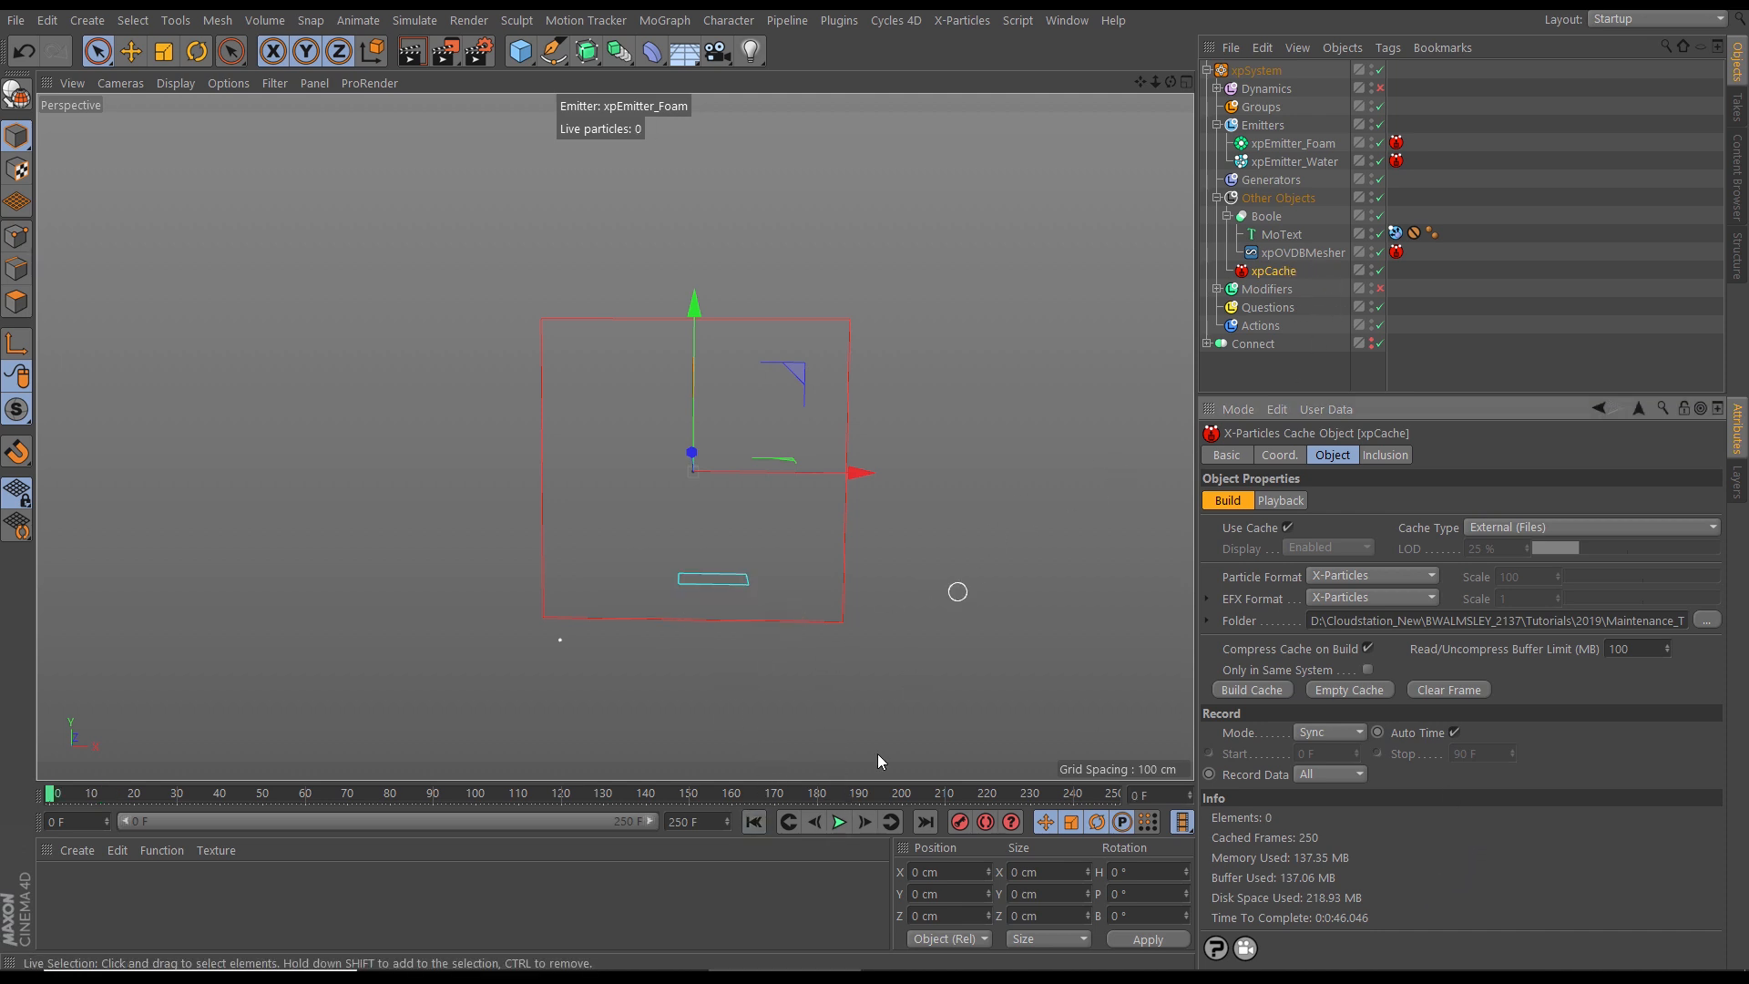
pyautogui.click(838, 822)
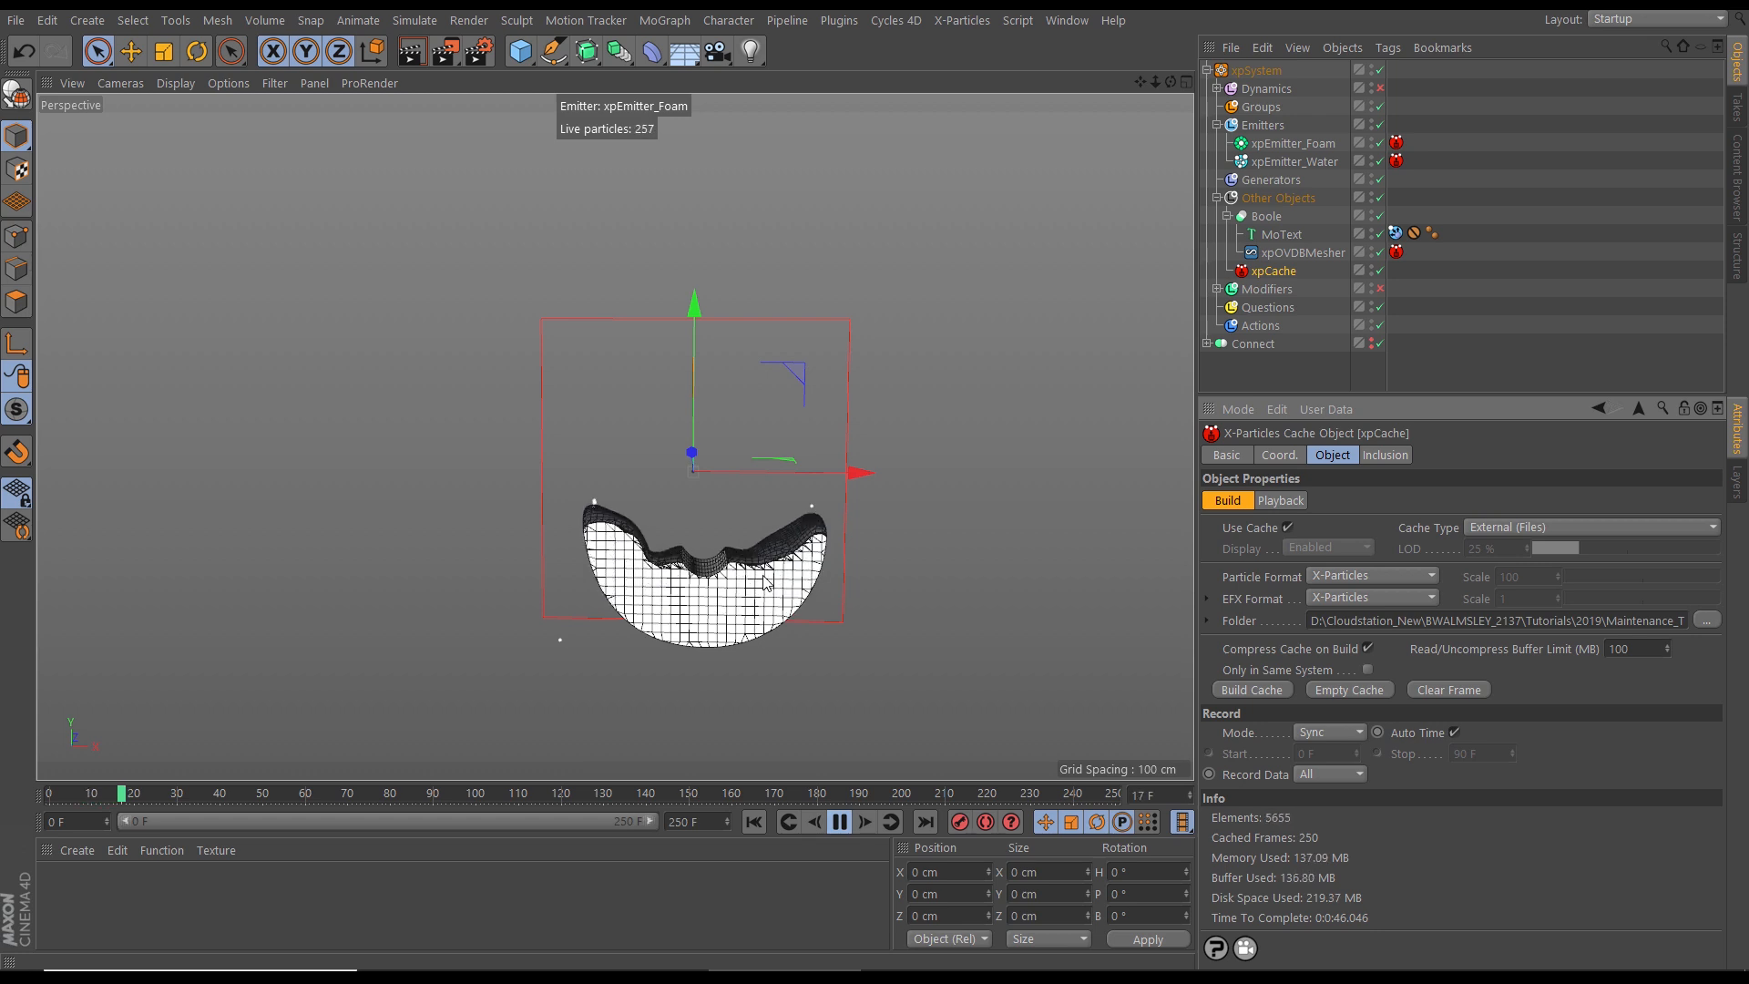
pyautogui.keyDown('alt'); pyautogui.moveTo(763, 570); pyautogui.dragTo(669, 590, button='middle'); pyautogui.keyUp('alt')
pyautogui.scroll(-3, 707, 563)
pyautogui.click(839, 822)
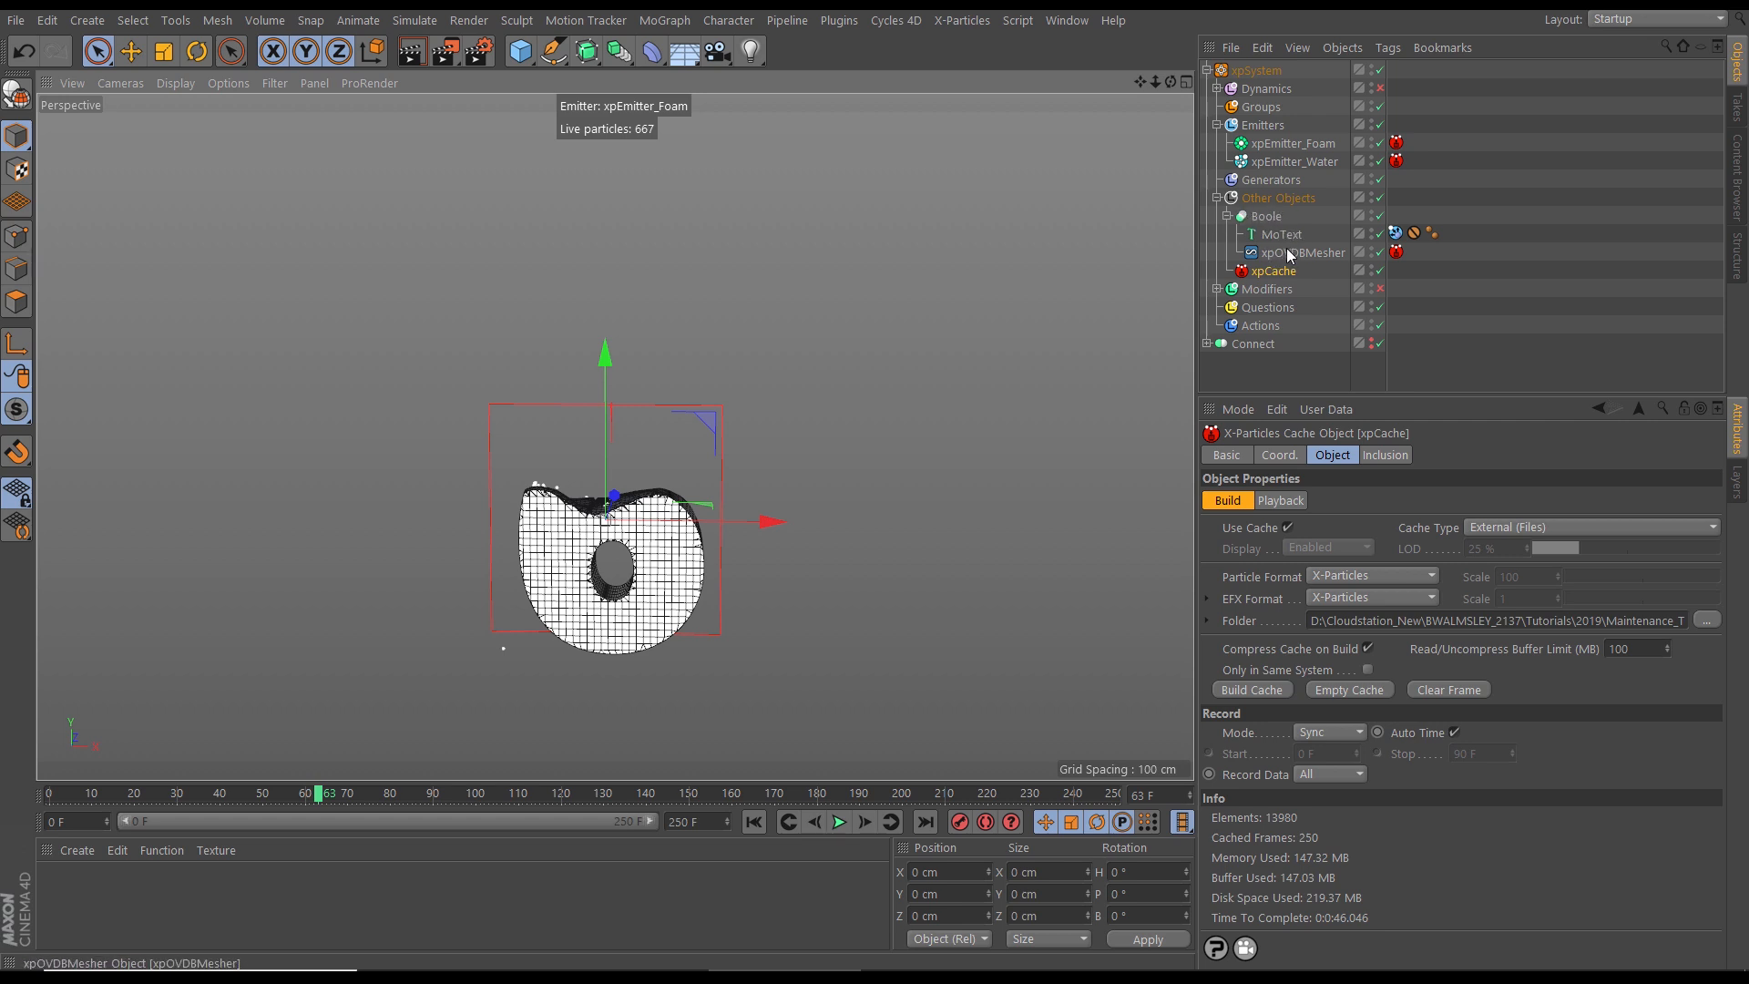
pyautogui.click(840, 822)
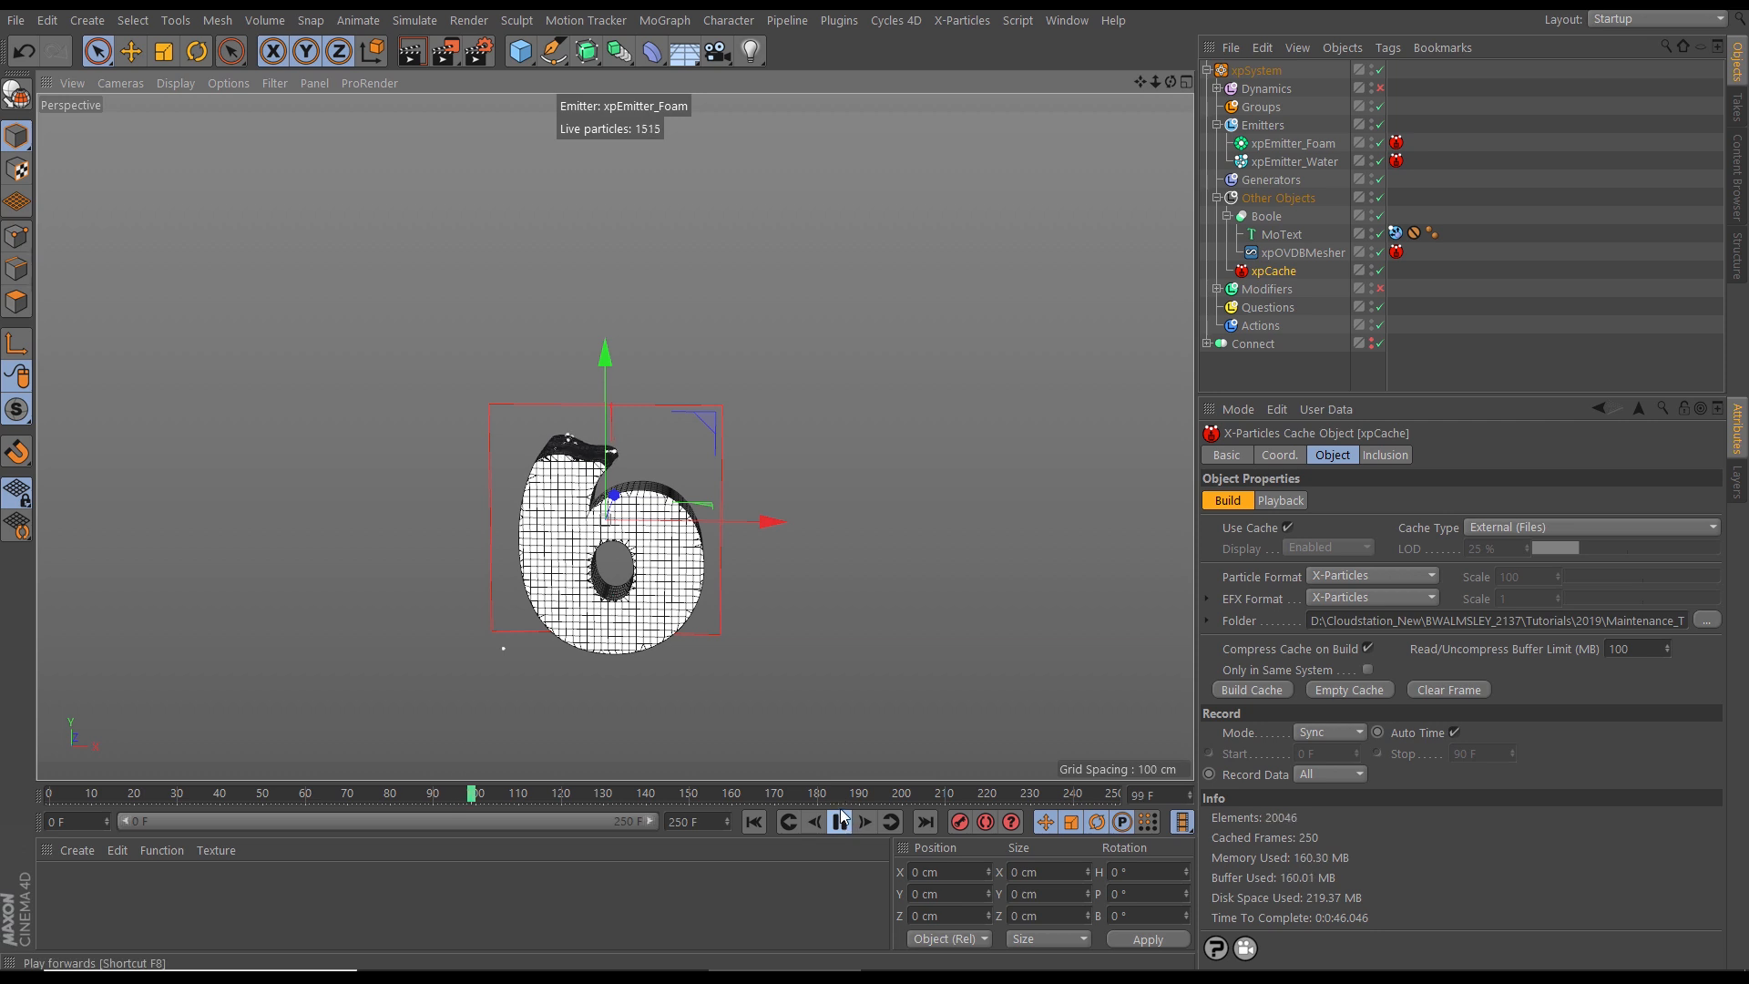
pyautogui.click(848, 830)
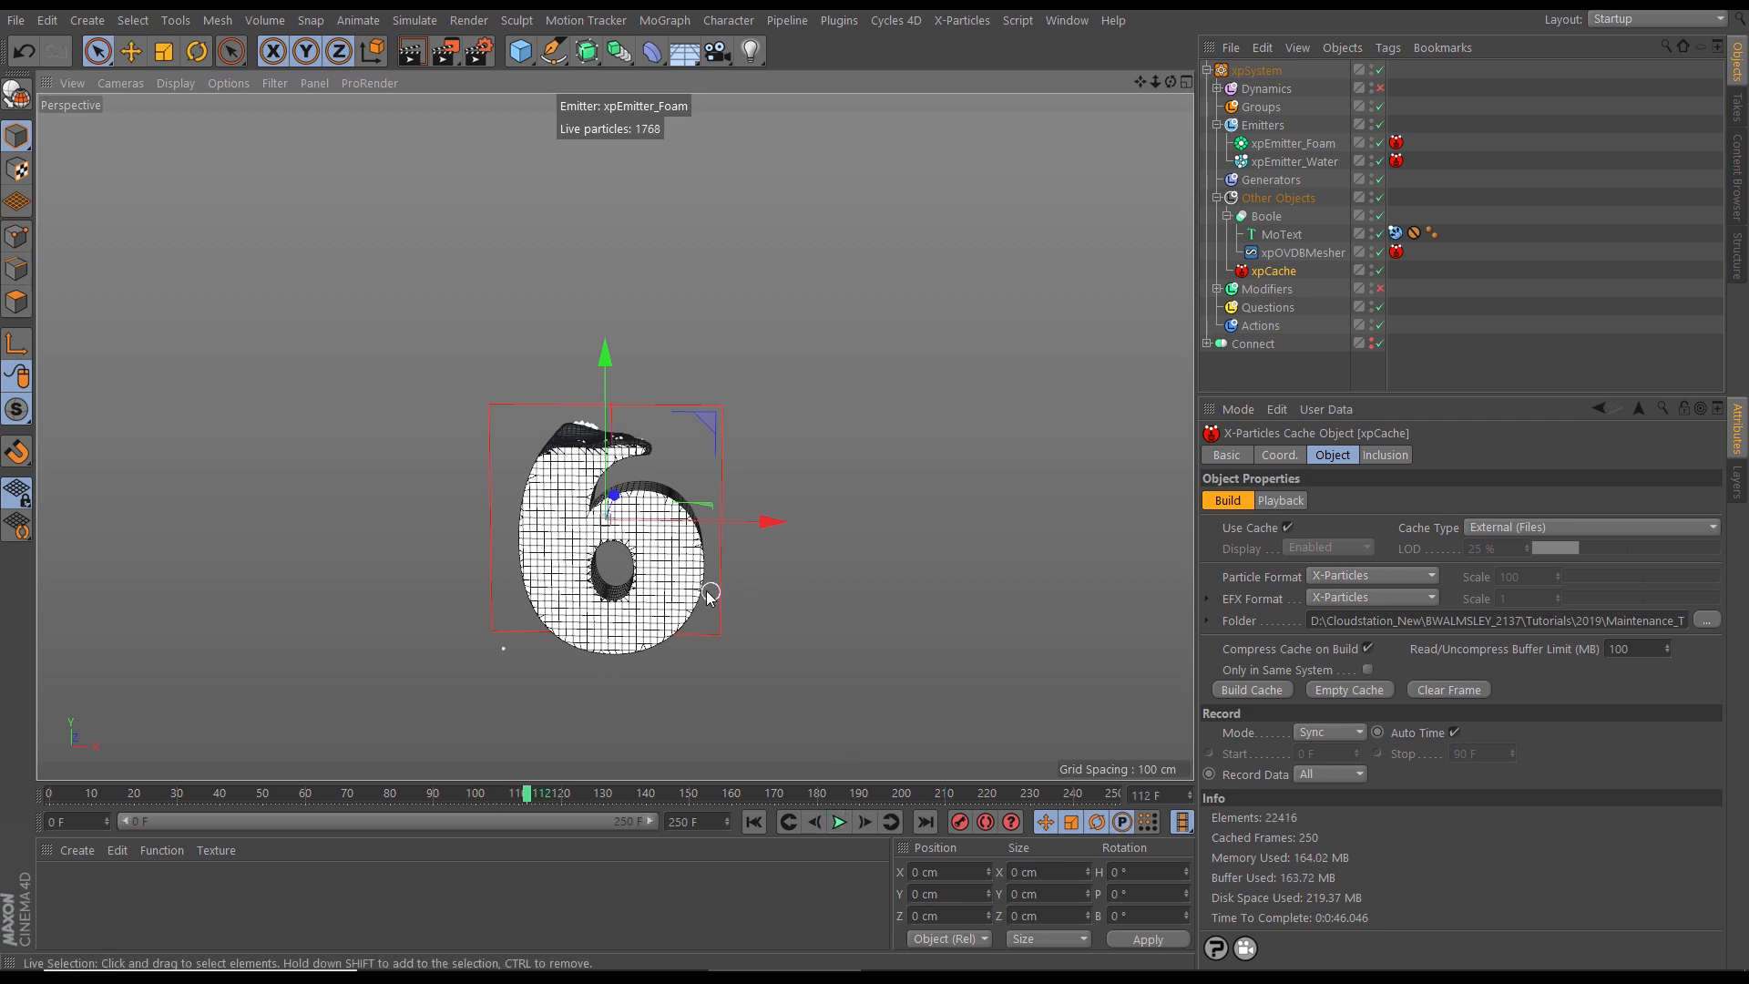
pyautogui.keyDown('alt'); pyautogui.moveTo(743, 586); pyautogui.dragTo(671, 555); pyautogui.keyUp('alt')
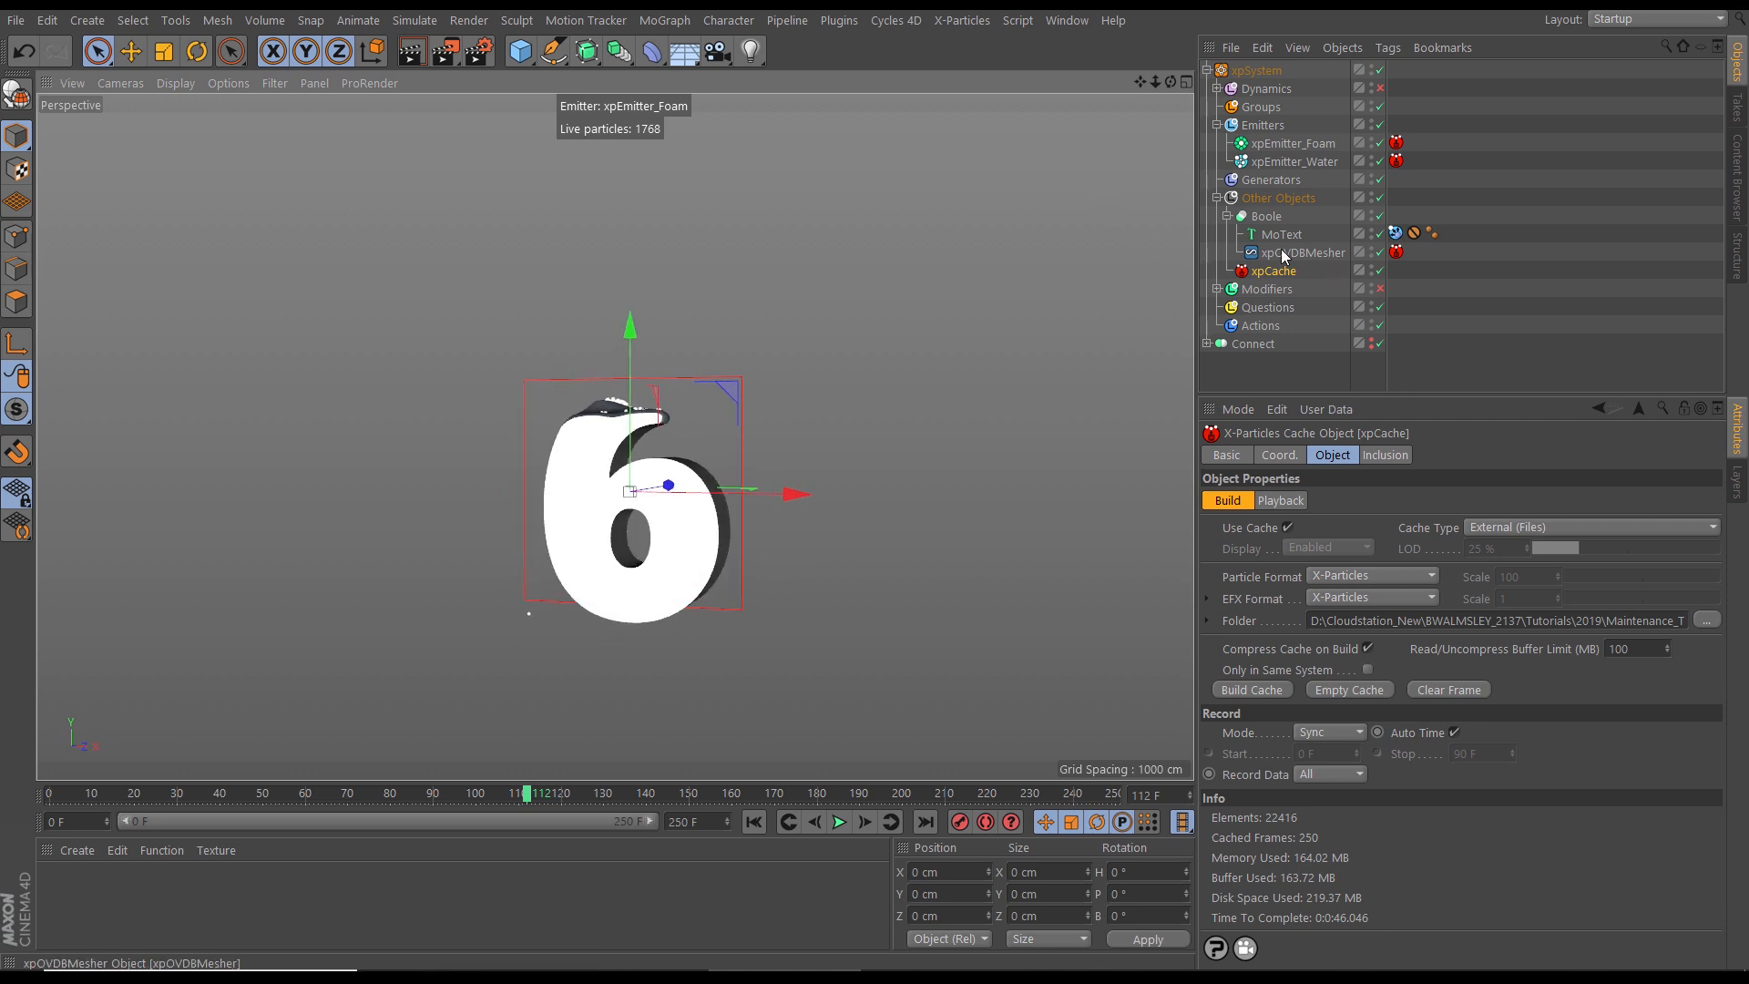
# Step: Enable X-Ray on the Boole and disable xpEmitter_Water
pyautogui.click(1267, 216)
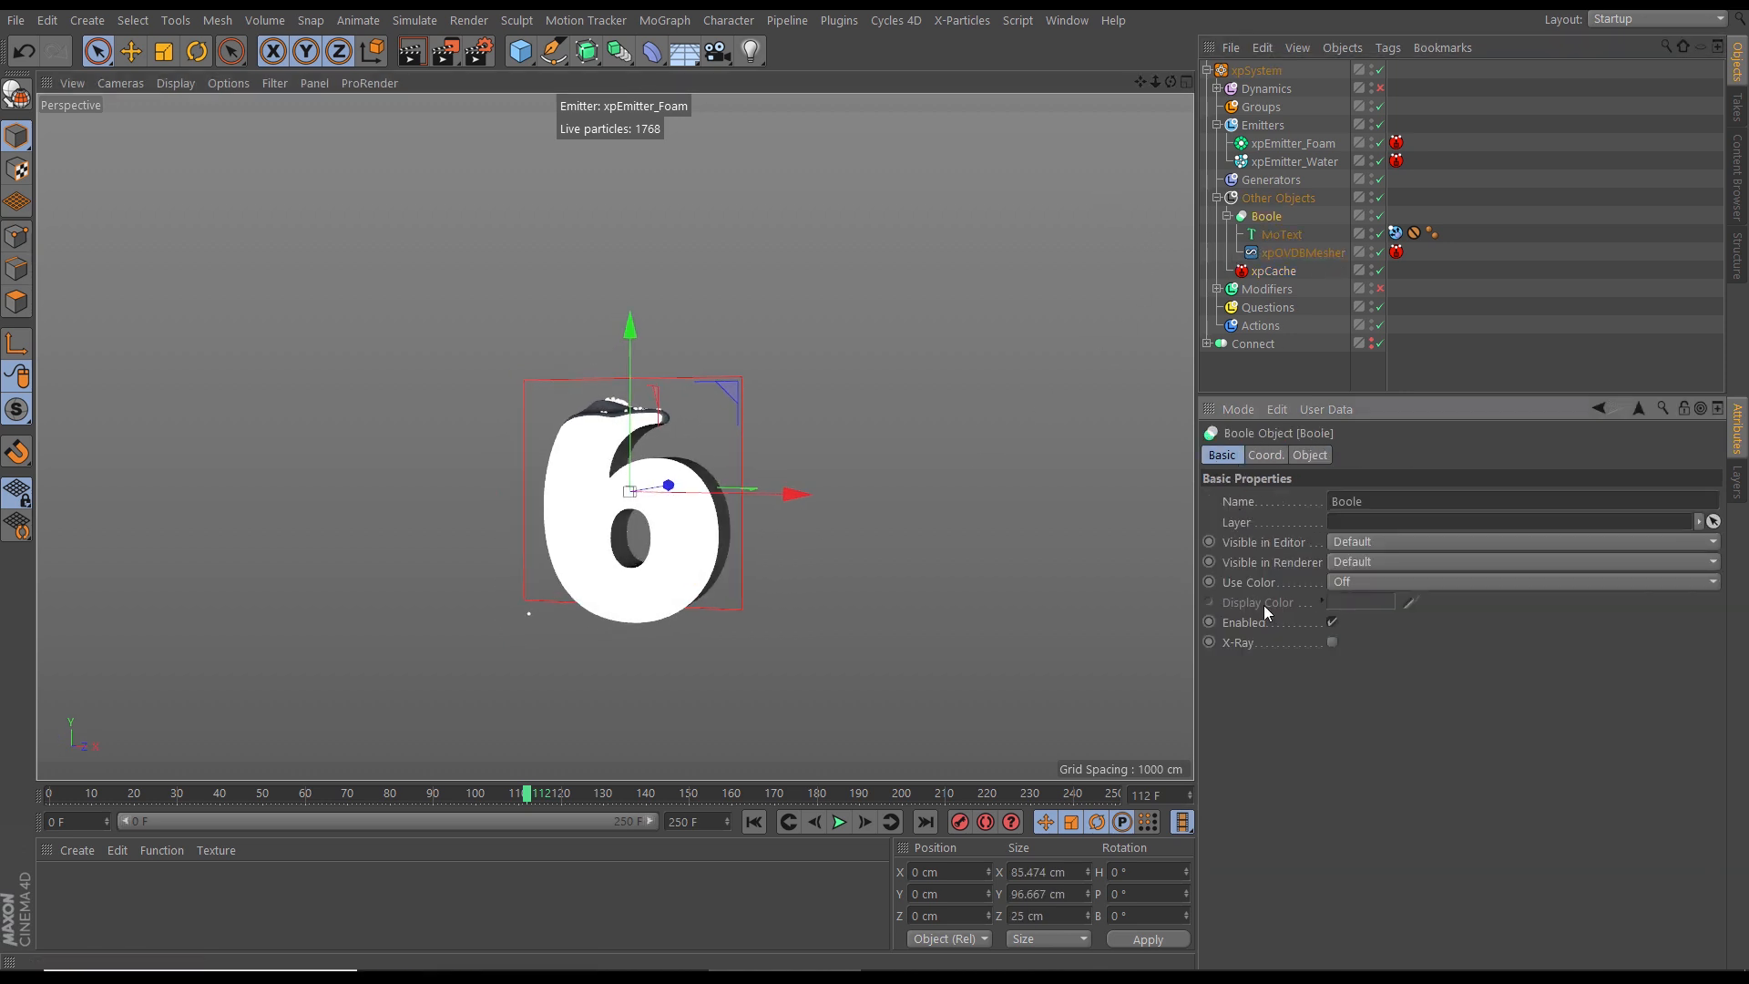
pyautogui.click(1331, 642)
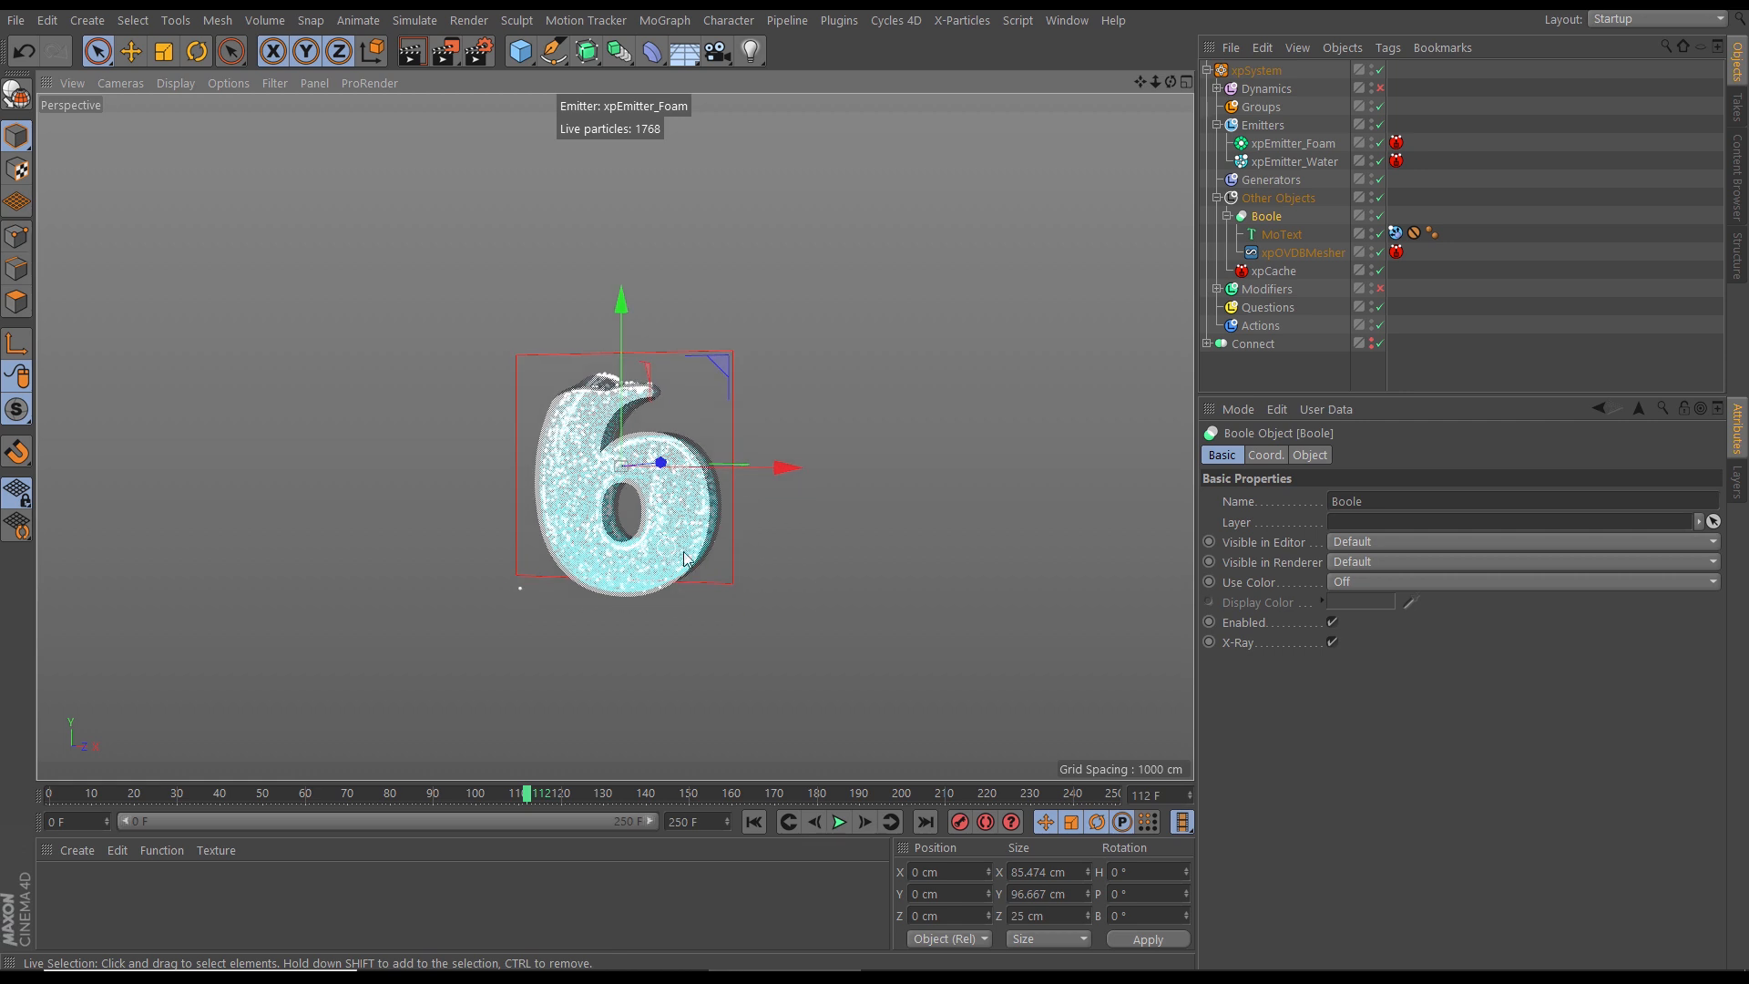
pyautogui.click(1381, 161)
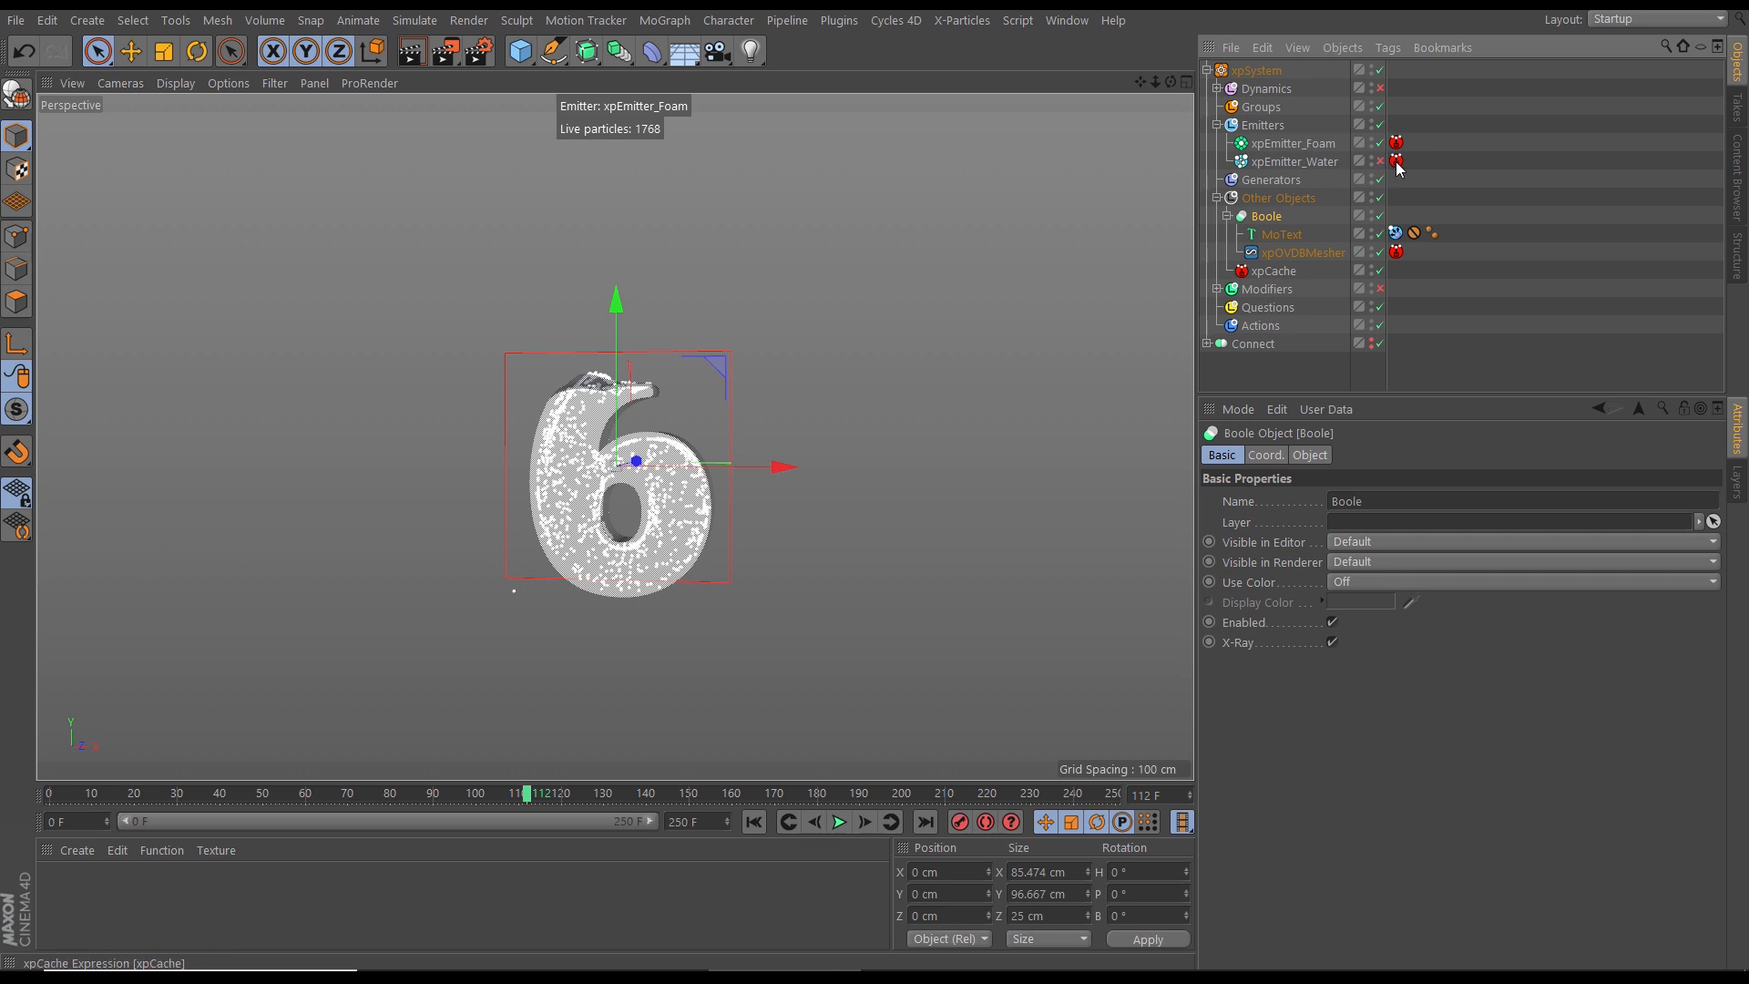
# Step: Replay the simulation from frame 0 to check the foam particles inside the see-through mesh
pyautogui.click(754, 821)
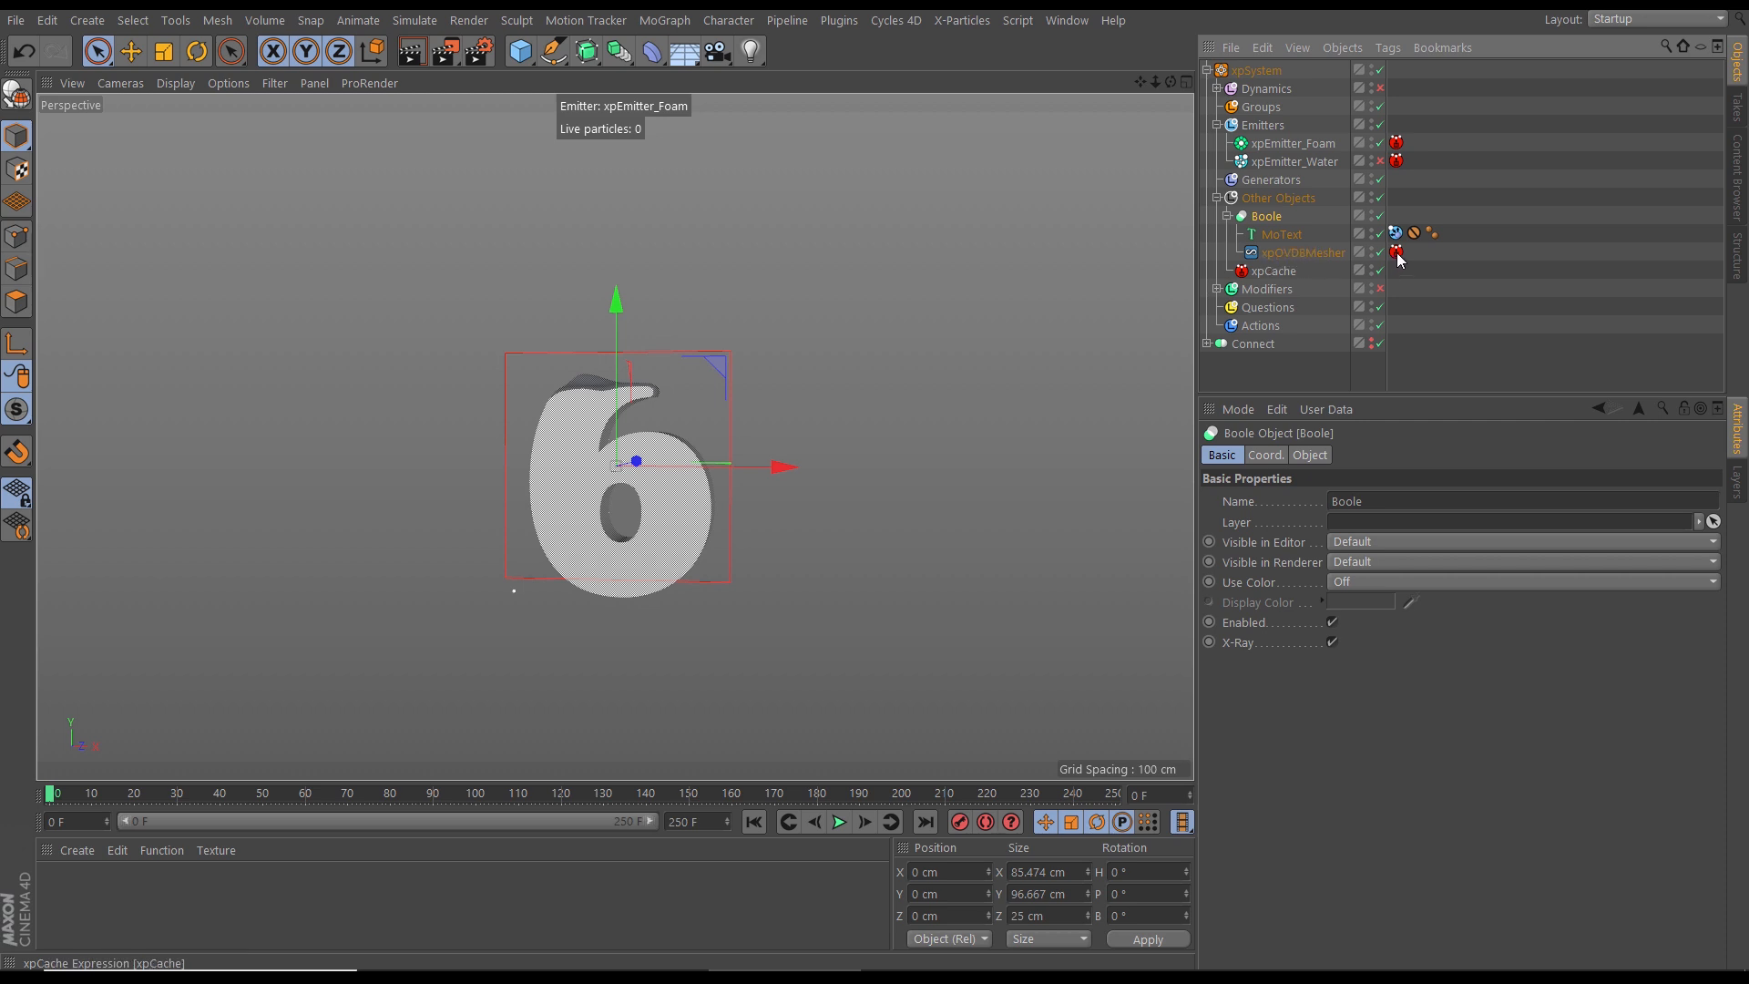
pyautogui.click(839, 822)
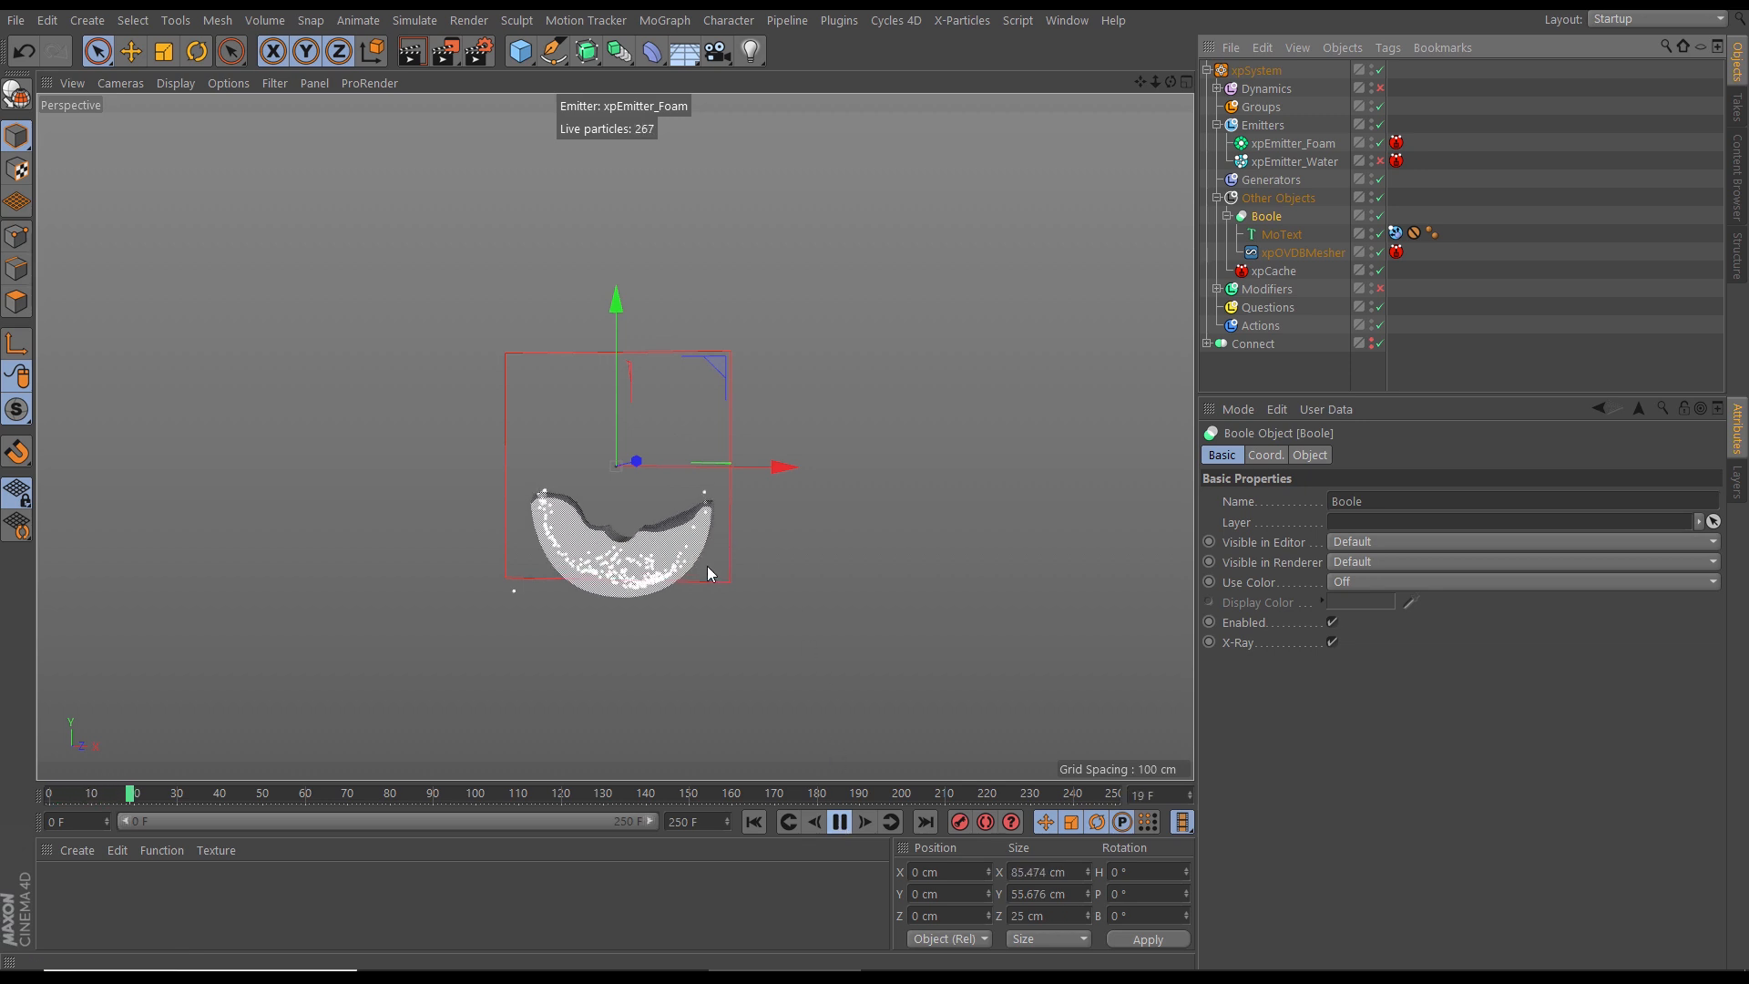